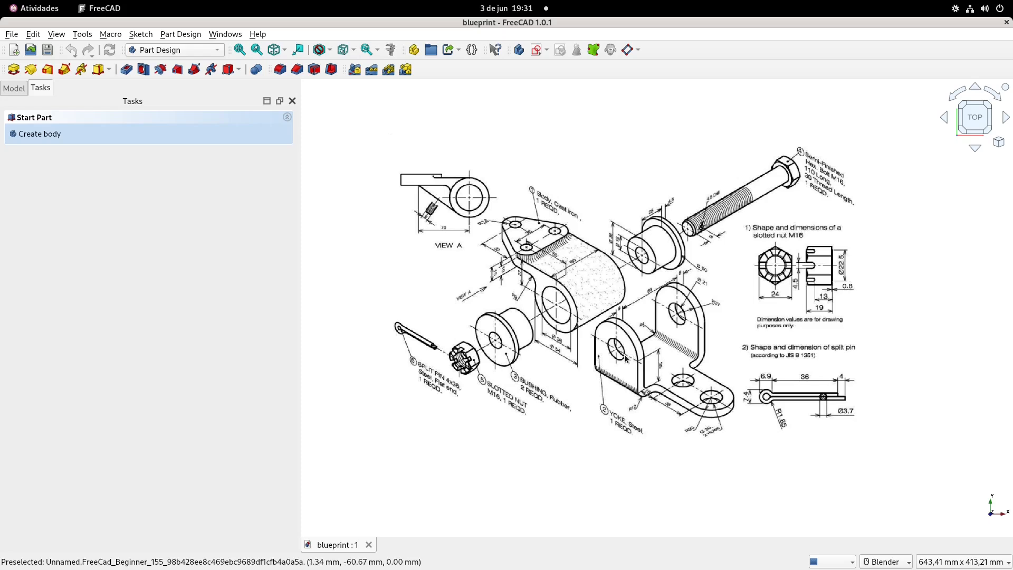
# Create a new document, tile it beside the blueprint, and widen the new document's window while narrowing the blueprint's.
pyautogui.scroll(1, 651, 349)
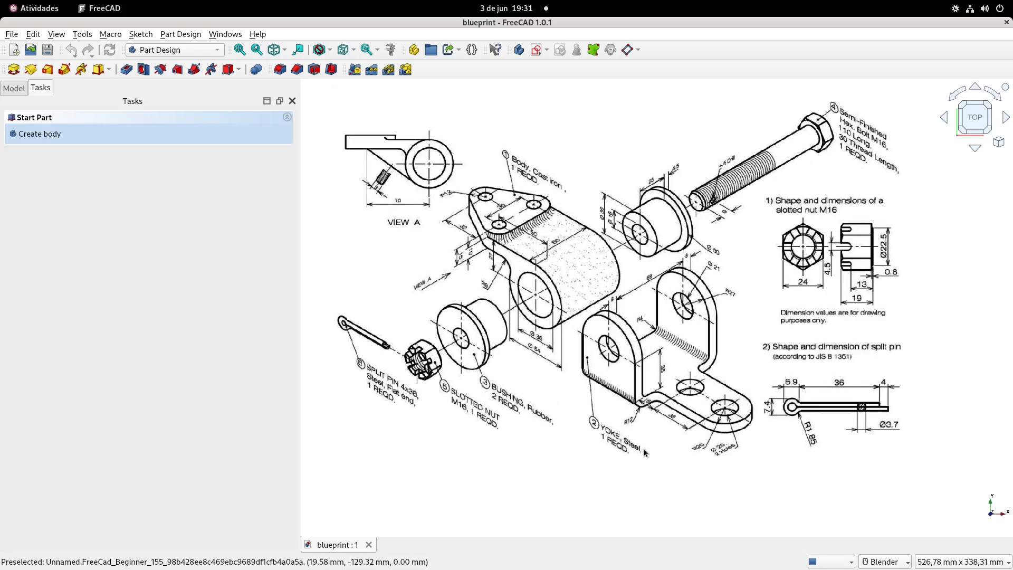
pyautogui.click(14, 49)
pyautogui.click(224, 34)
pyautogui.click(233, 74)
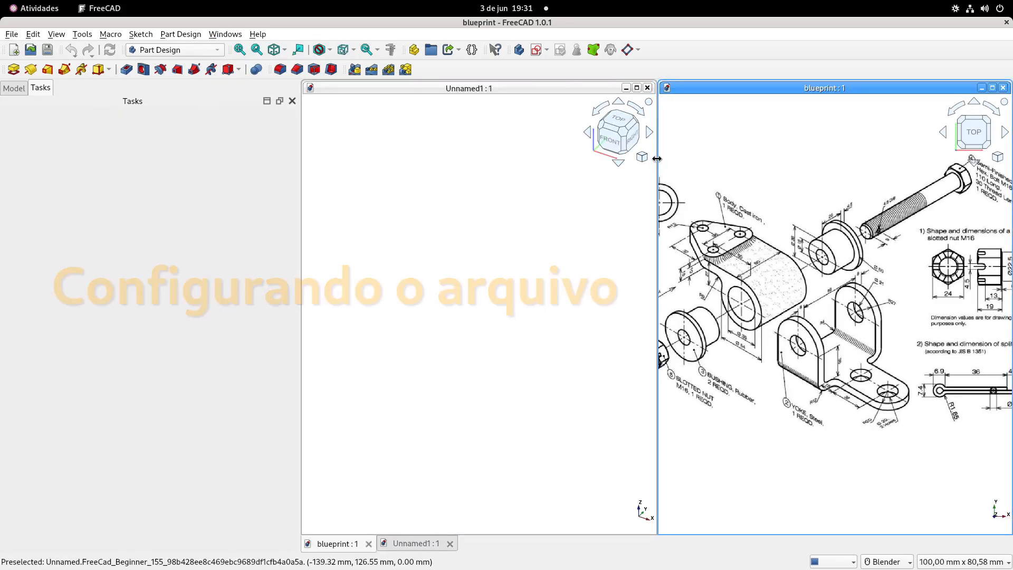
pyautogui.moveTo(658, 160)
pyautogui.mouseDown()
pyautogui.moveTo(650, 160)
pyautogui.moveTo(971, 192)
pyautogui.mouseUp()
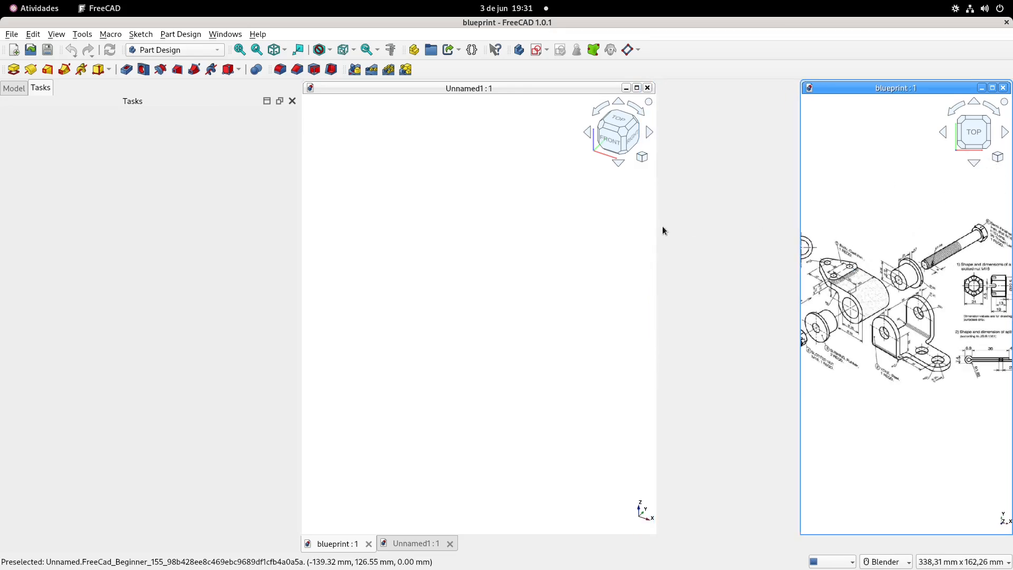
pyautogui.moveTo(656, 226); pyautogui.dragTo(798, 228)
# Examine the yoke on the blueprint, including its widths, heights, radii and holes.
pyautogui.scroll(4, 920, 346)
pyautogui.click(892, 308)
pyautogui.scroll(2, 891, 290)
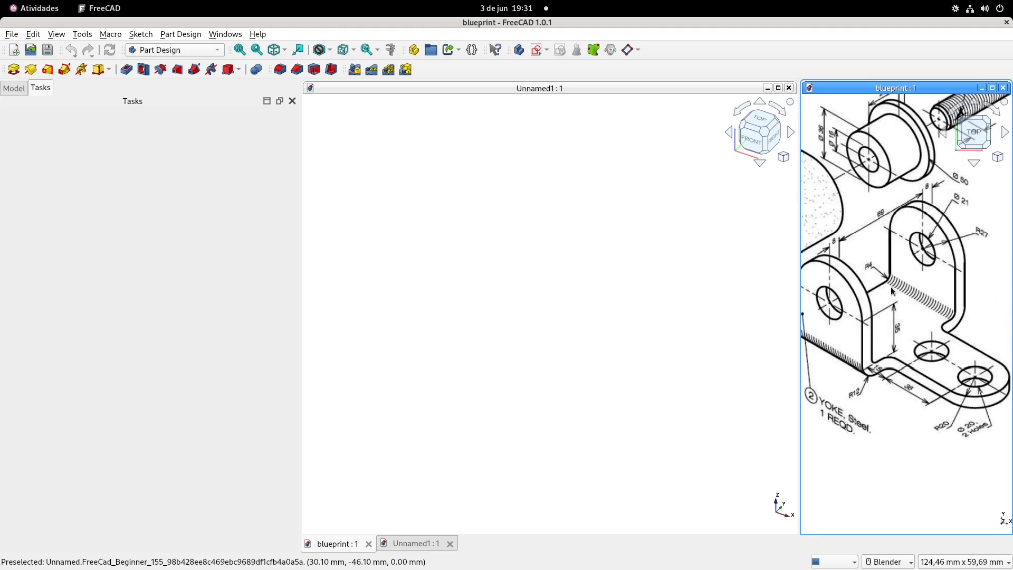
pyautogui.scroll(-1, 881, 310)
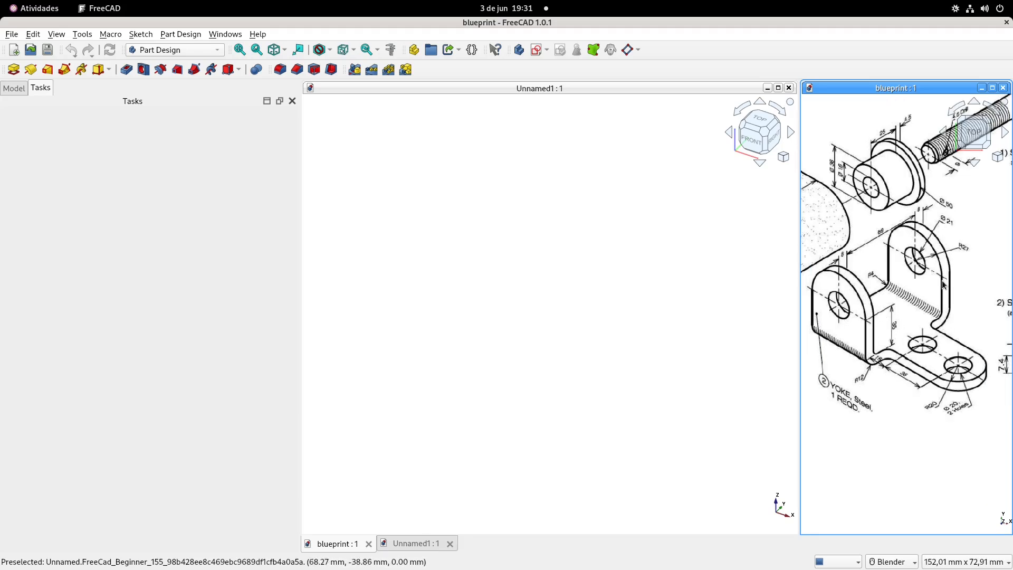
pyautogui.scroll(-3, 940, 283)
pyautogui.moveTo(905, 286)
pyautogui.keyDown('shift'); pyautogui.mouseDown(button='middle')
pyautogui.moveTo(914, 315)
pyautogui.moveTo(893, 286)
pyautogui.moveTo(907, 299)
pyautogui.mouseUp(button='middle'); pyautogui.keyUp('shift')
pyautogui.scroll(4, 904, 312)
pyautogui.scroll(2, 910, 312)
pyautogui.scroll(-1, 907, 299)
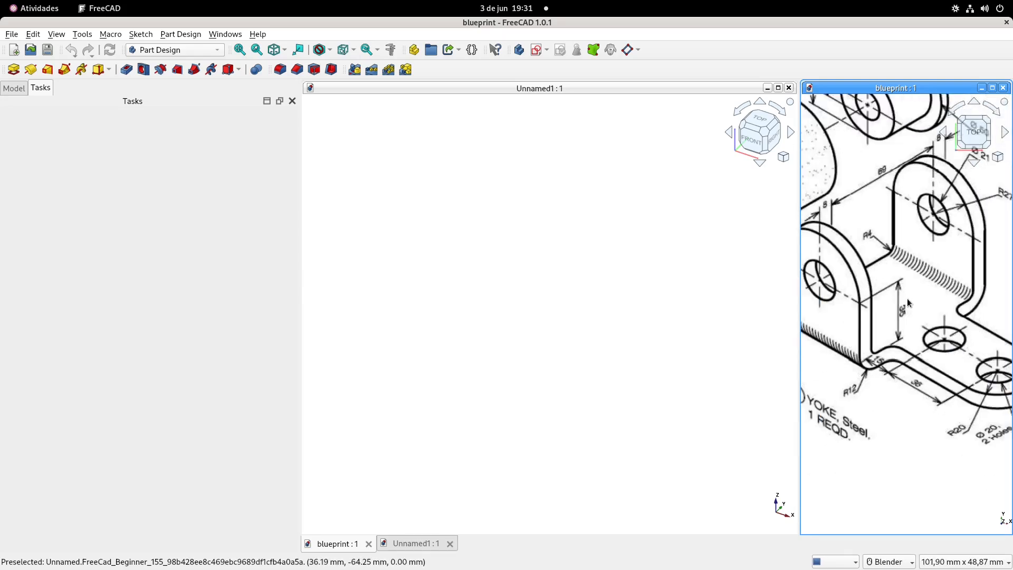
pyautogui.scroll(-1, 924, 287)
# Create a body in the new document and start a sketch on the XZ plane.
pyautogui.click(599, 274)
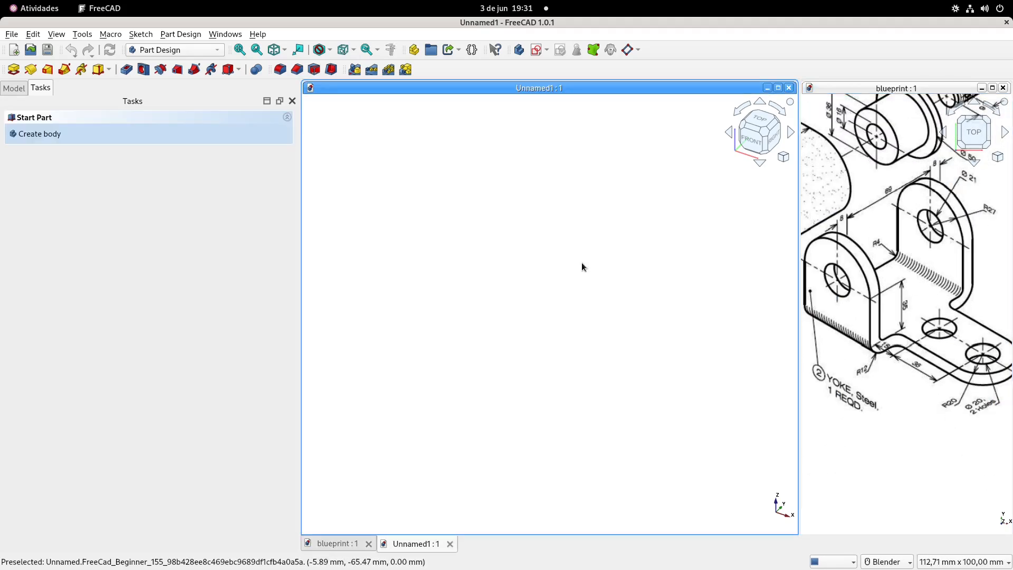
pyautogui.click(519, 49)
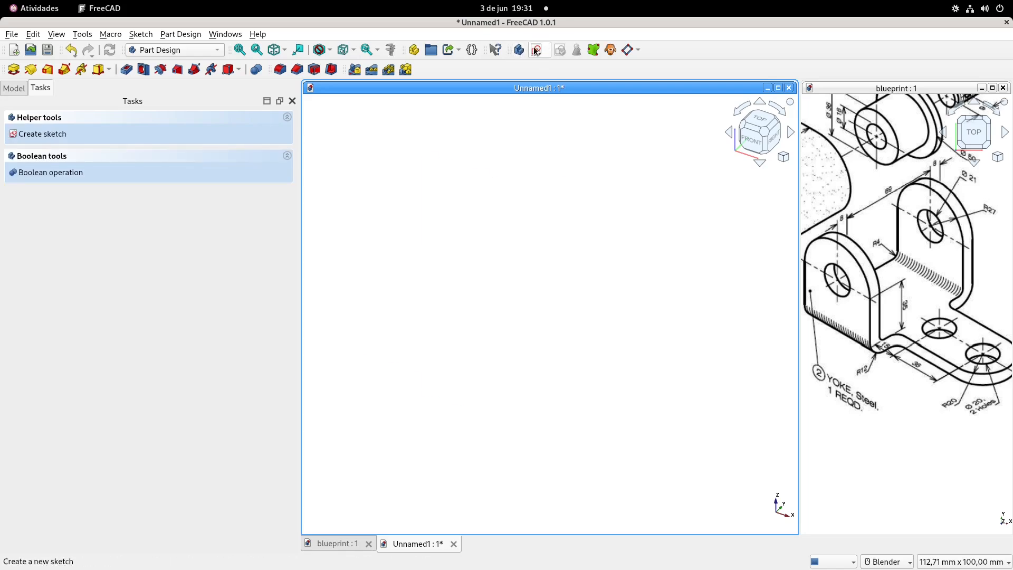
pyautogui.click(536, 51)
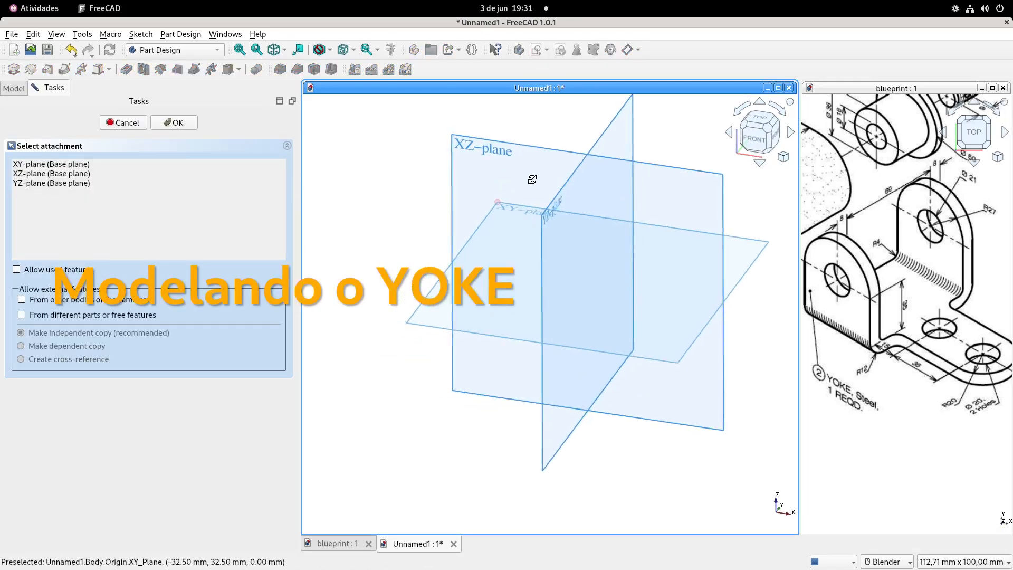
pyautogui.click(501, 149)
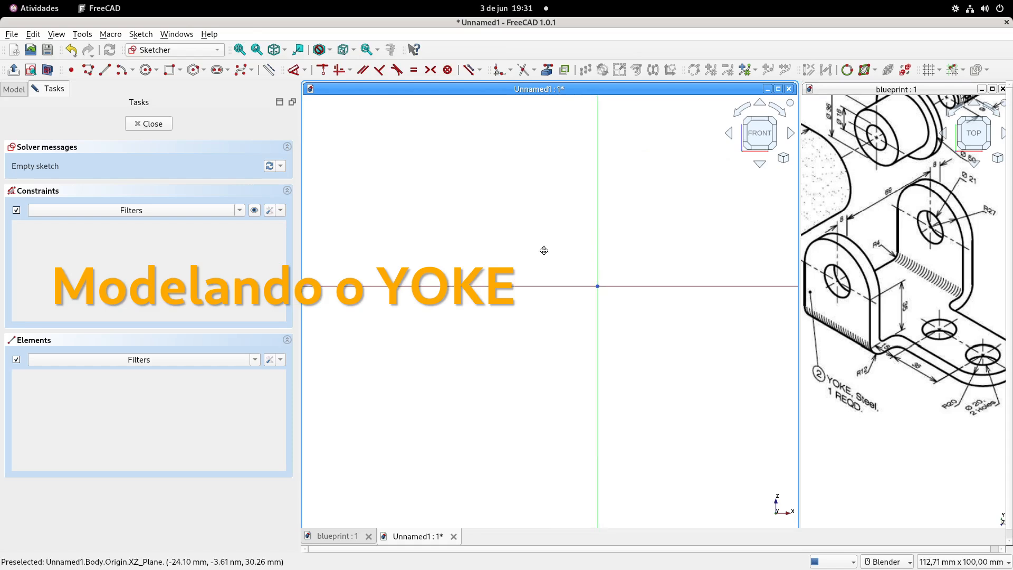
# Sketch a horizontal line about 26 mm long from the origin along negative X and a vertical line about 32 mm up from its end.
pyautogui.click(105, 69)
pyautogui.click(558, 321)
pyautogui.click(443, 322)
pyautogui.click(444, 182)
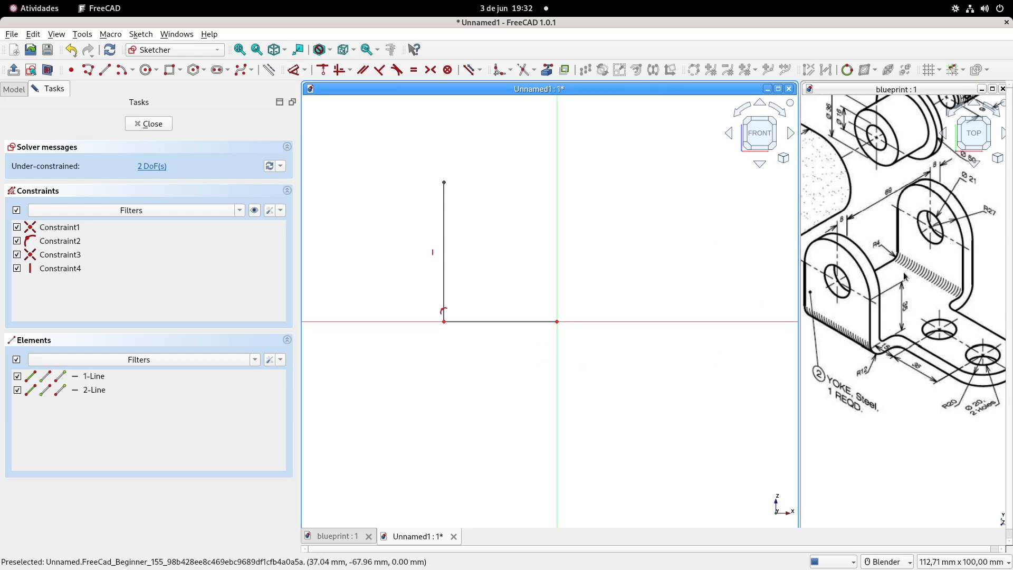
# Dimension the horizontal line at 34.5 mm and add the 8 mm plate thickness to make it 42.5 mm.
pyautogui.scroll(5, 890, 188)
pyautogui.scroll(-1, 889, 188)
pyautogui.keyDown('shift'); pyautogui.moveTo(880, 213); pyautogui.dragTo(923, 207, button='middle'); pyautogui.keyUp('shift')
pyautogui.click(560, 330)
pyautogui.click(443, 322)
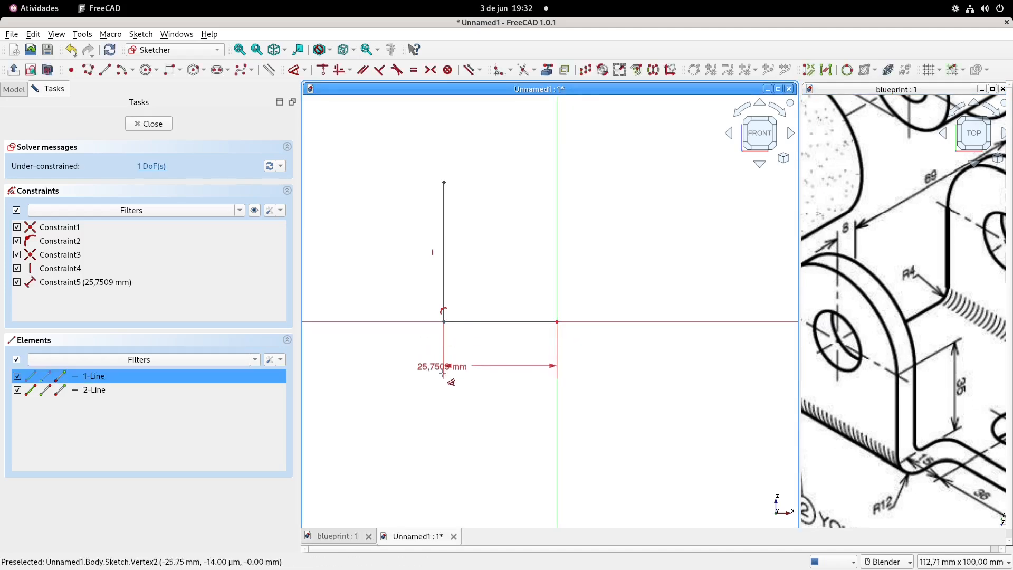
pyautogui.click(492, 393)
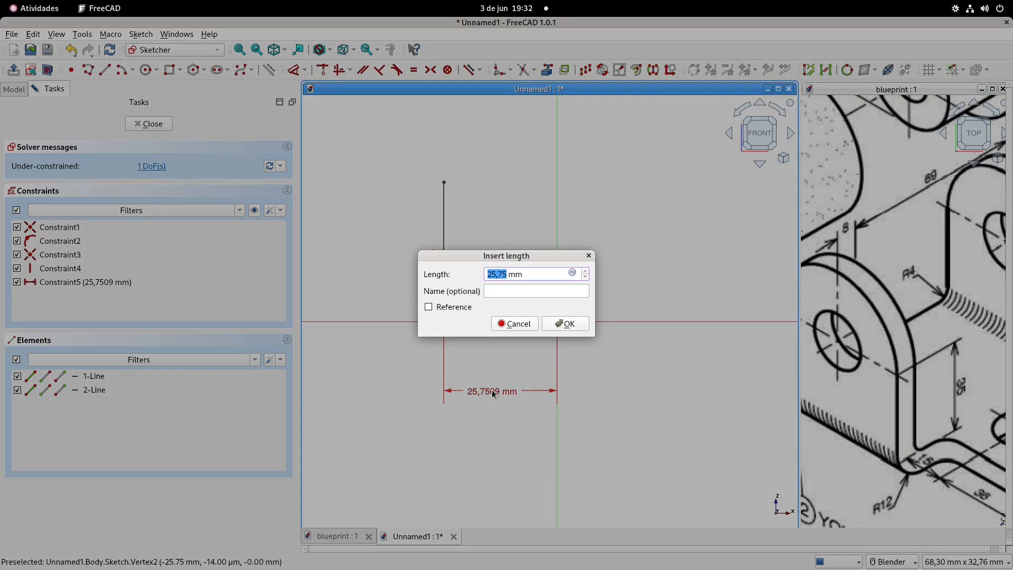
pyautogui.press('Return')
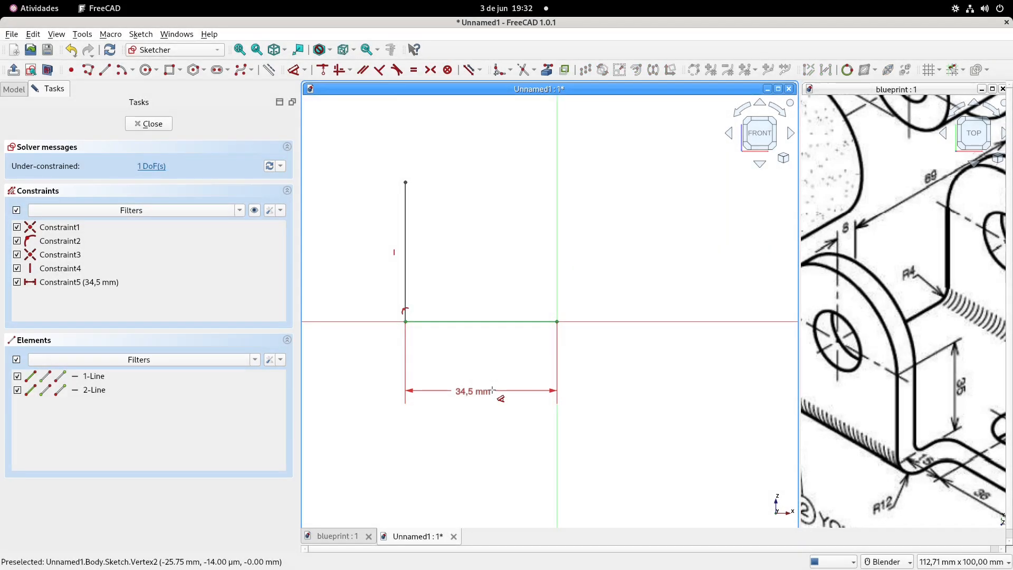
pyautogui.doubleClick(470, 391)
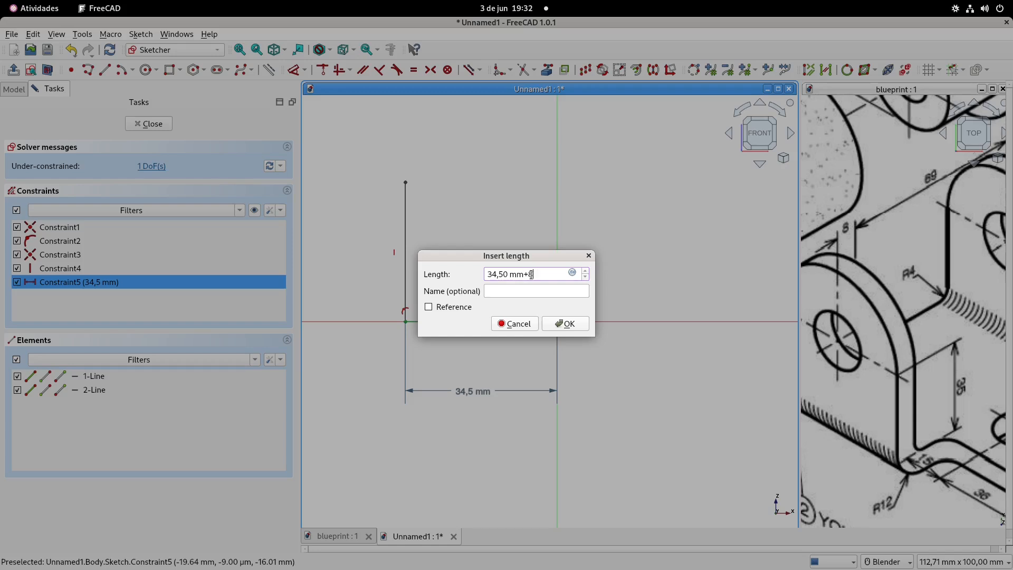
pyautogui.press('Return')
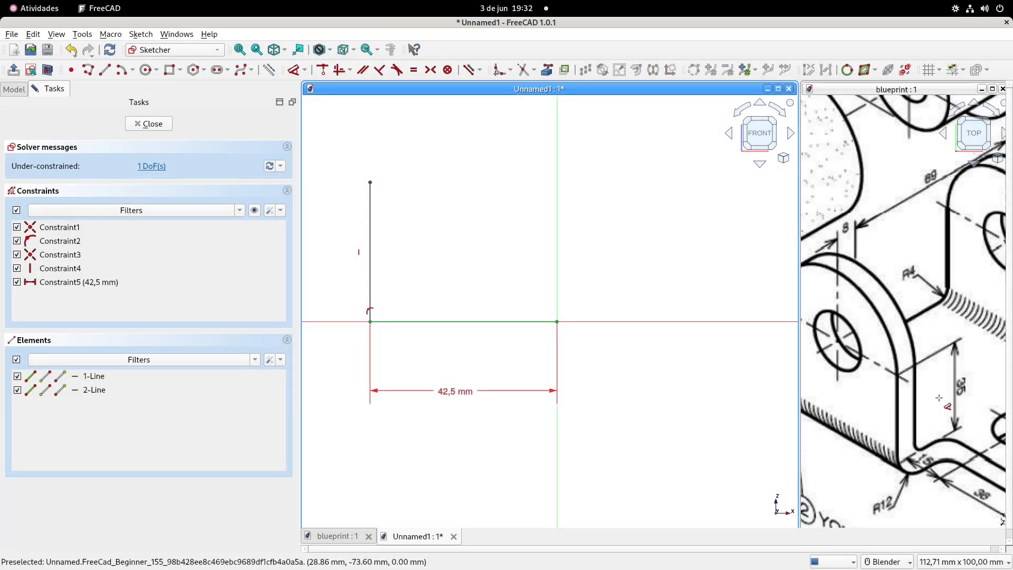
# Dimension the vertical line's length as 43 mm, based on the blueprint's 35 mm height.
pyautogui.scroll(-2, 939, 398)
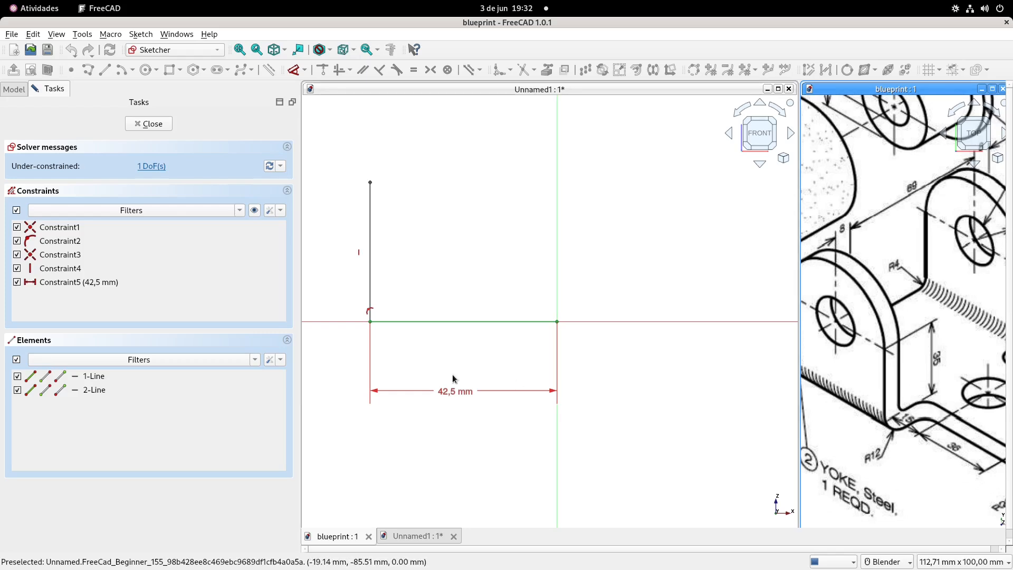
pyautogui.keyDown('shift'); pyautogui.moveTo(472, 241); pyautogui.dragTo(512, 275, button='middle'); pyautogui.keyUp('shift')
pyautogui.click(294, 69)
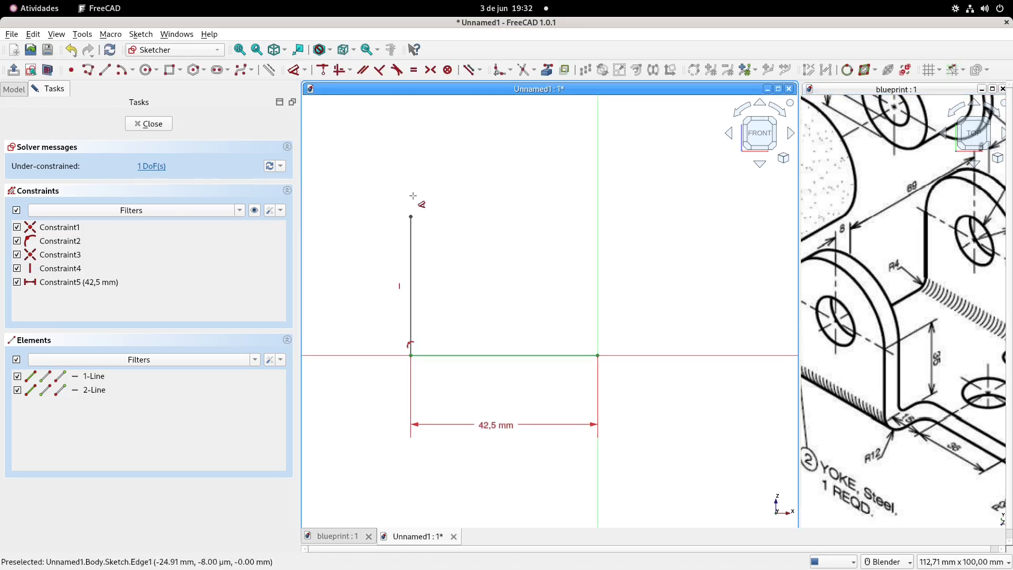
pyautogui.click(411, 222)
pyautogui.click(353, 264)
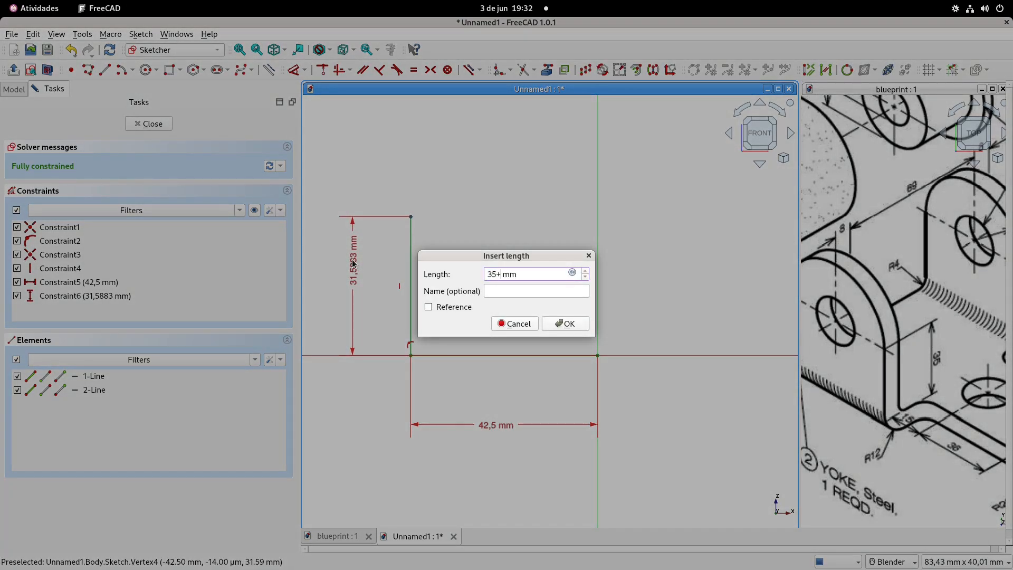
pyautogui.press('Return')
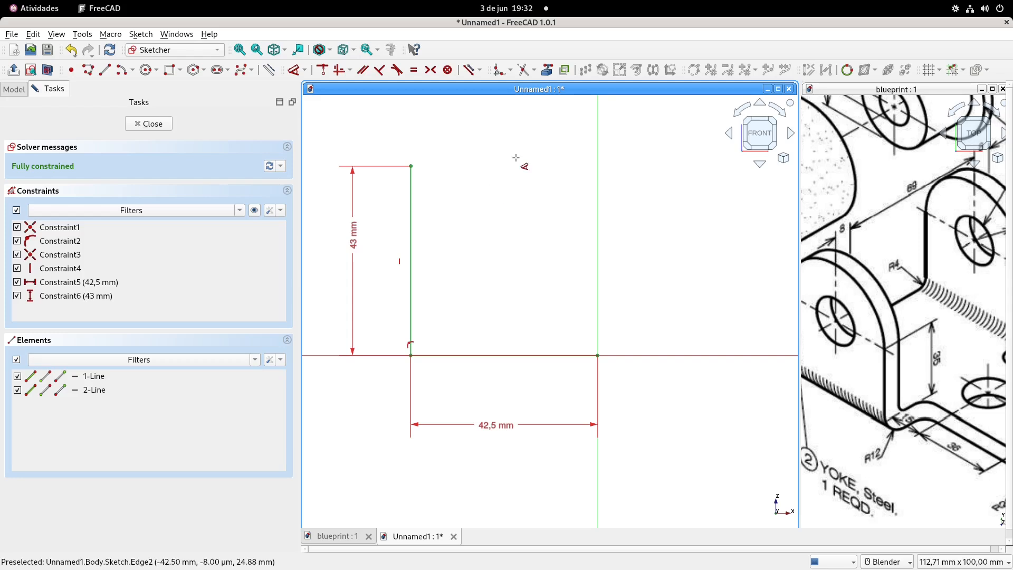
# Fillet the corner between the vertical and horizontal lines and set the arc's radius to 12 mm.
pyautogui.click(498, 69)
pyautogui.scroll(5, 443, 301)
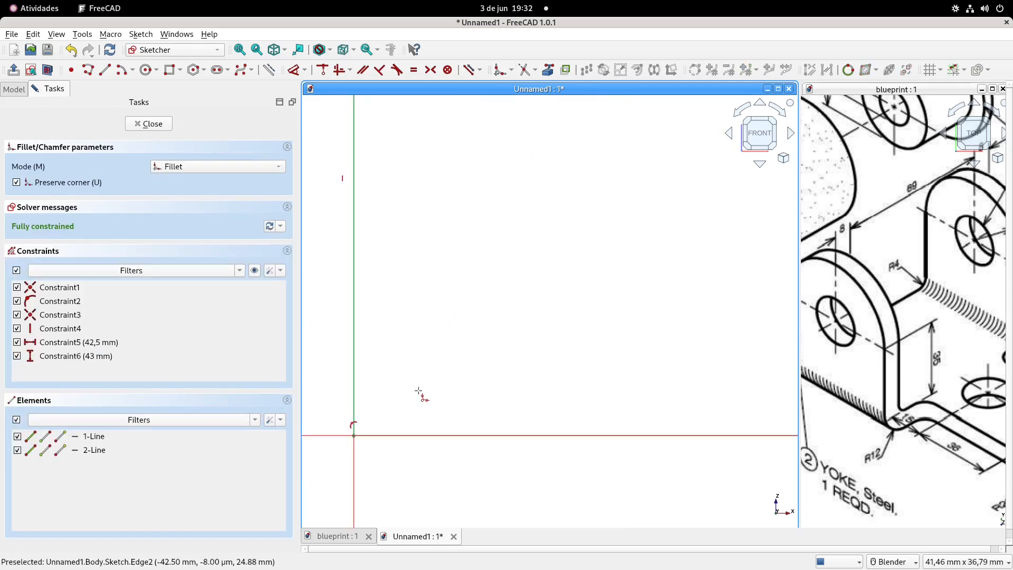
pyautogui.keyDown('shift'); pyautogui.moveTo(418, 390); pyautogui.dragTo(519, 254, button='middle'); pyautogui.keyUp('shift')
pyautogui.click(455, 309)
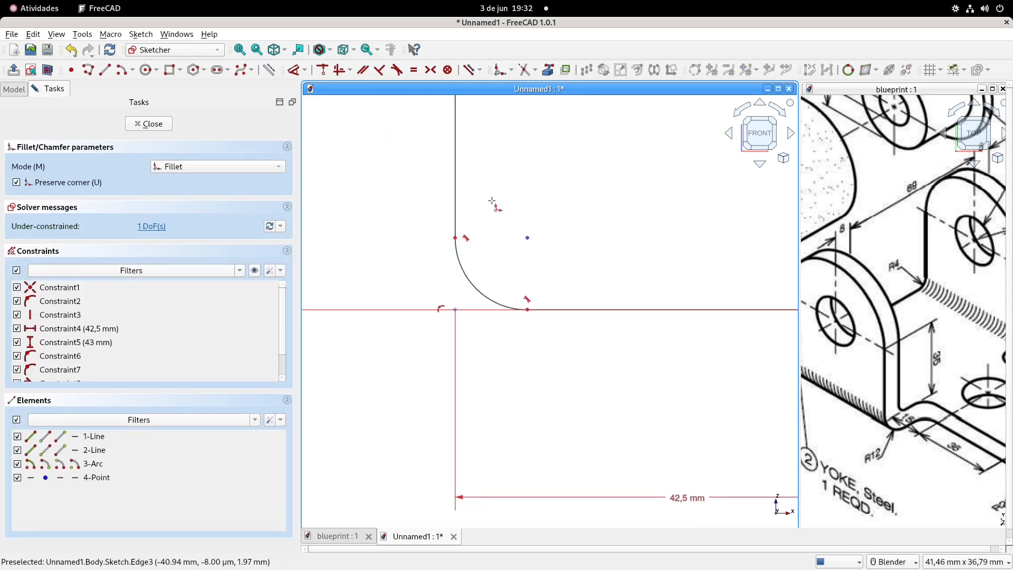
pyautogui.click(269, 69)
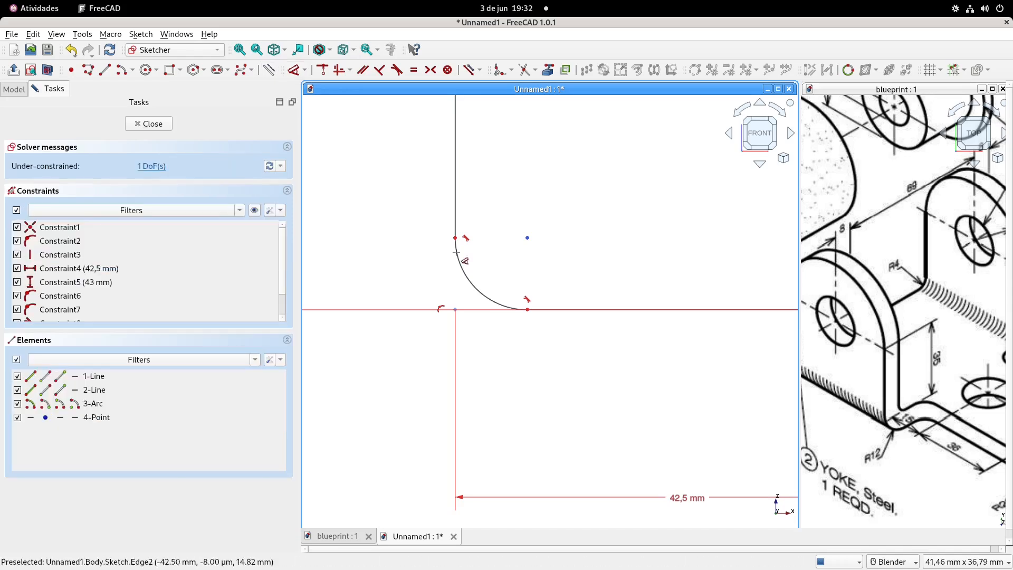
pyautogui.click(457, 258)
pyautogui.click(400, 369)
pyautogui.write('12')
pyautogui.press('Return')
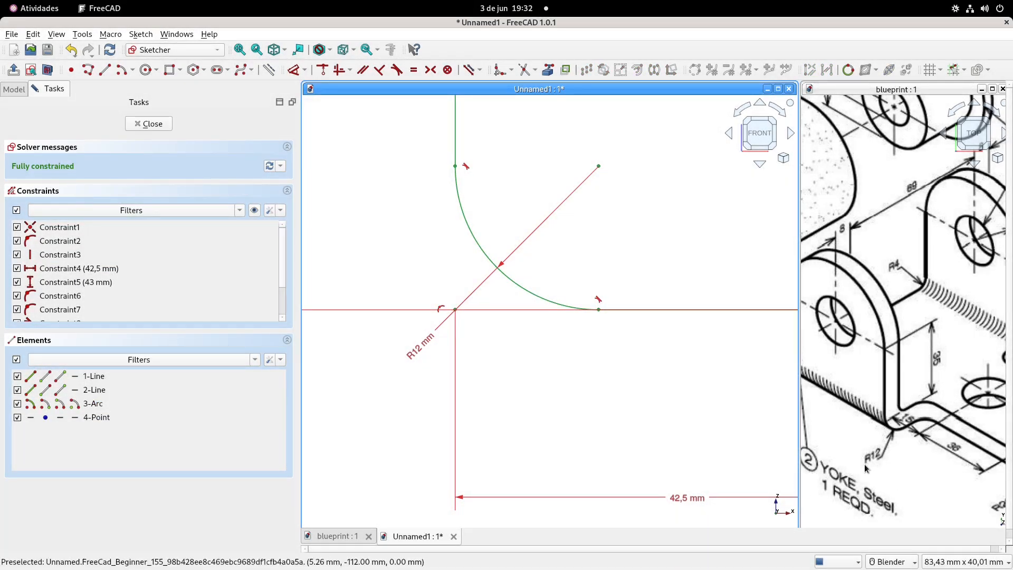
# Offset the vertical line, the fillet arc and the horizontal line by 8 mm.
pyautogui.scroll(-3, 584, 308)
pyautogui.moveTo(645, 191)
pyautogui.keyDown('shift'); pyautogui.mouseDown(button='middle')
pyautogui.moveTo(594, 266)
pyautogui.moveTo(586, 262)
pyautogui.moveTo(578, 295)
pyautogui.mouseUp(button='middle'); pyautogui.keyUp('shift')
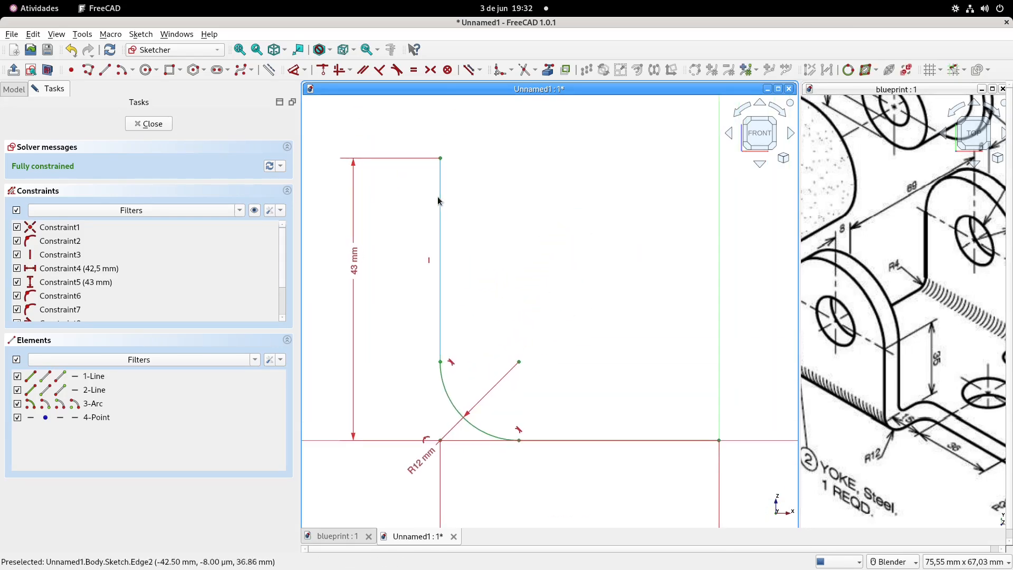
pyautogui.click(441, 201)
pyautogui.click(464, 417)
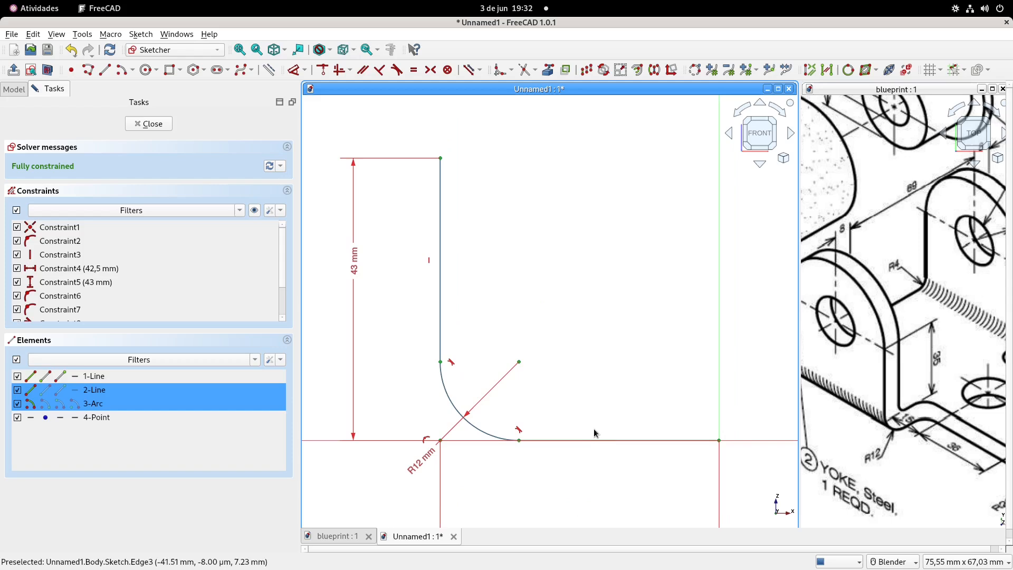
pyautogui.click(588, 440)
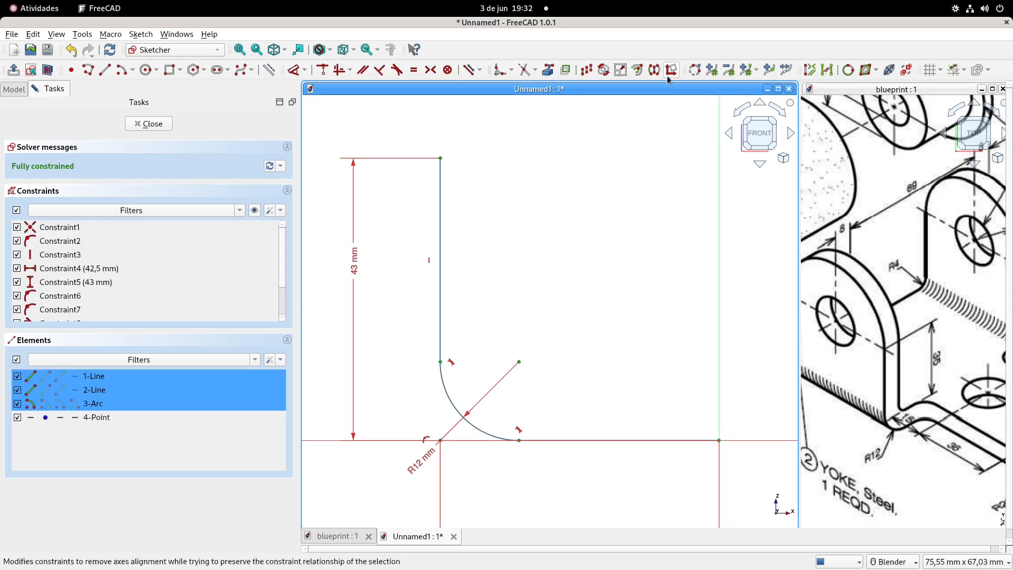
pyautogui.click(639, 71)
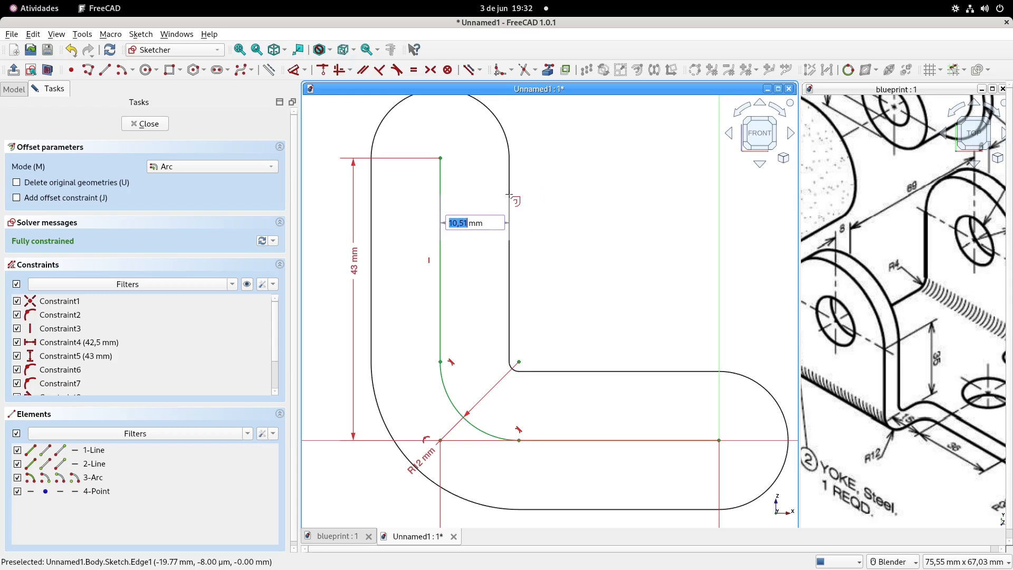
pyautogui.press('Return')
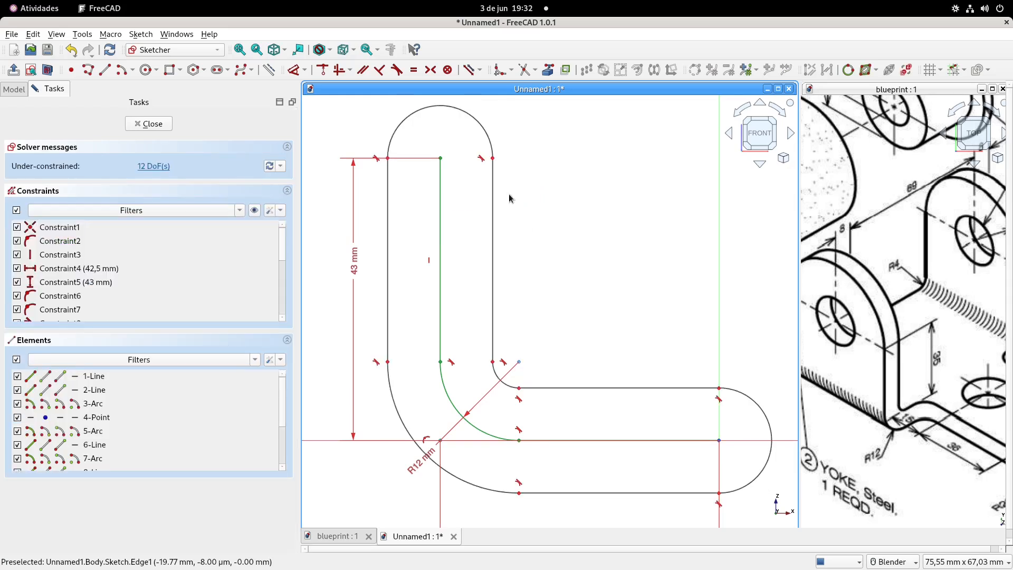
# Delete the rounded end caps and the outer offset lines and arc, keeping only the inner offset contour.
pyautogui.click(470, 115)
pyautogui.press('Delete')
pyautogui.click(387, 247)
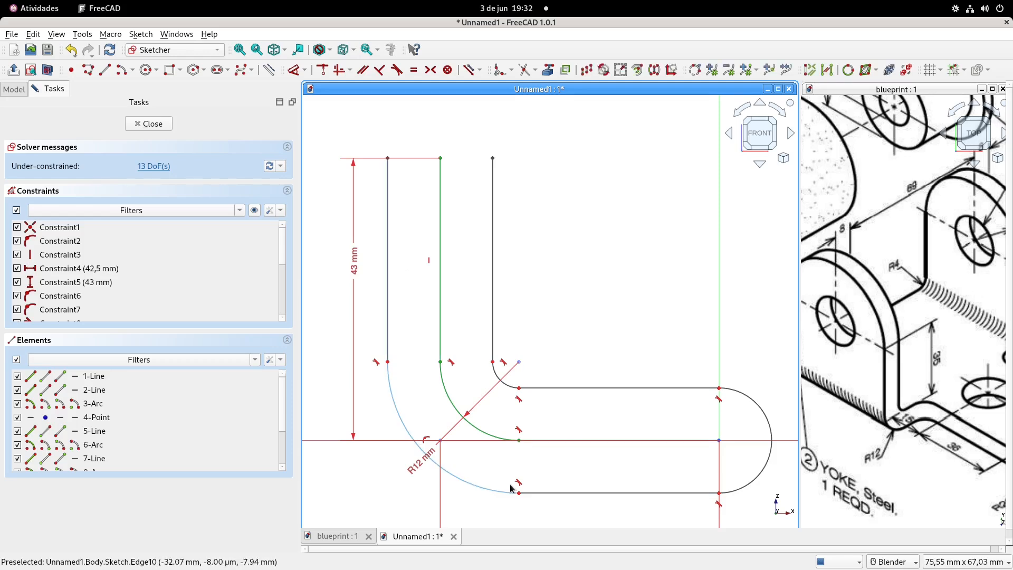
pyautogui.press('Delete')
pyautogui.click(487, 490)
pyautogui.press('Delete')
pyautogui.click(577, 493)
pyautogui.press('Delete')
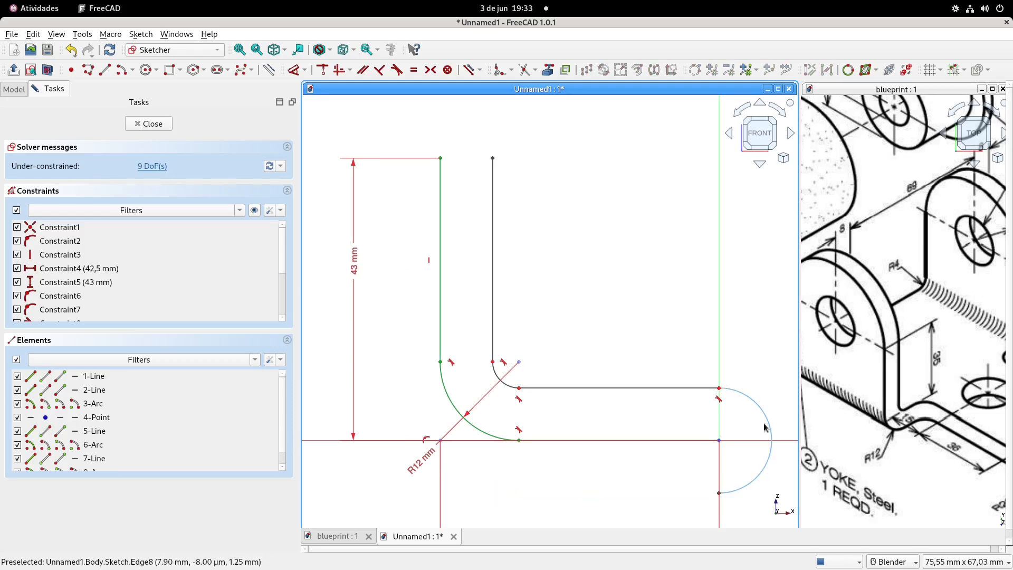
pyautogui.click(761, 413)
pyautogui.press('Delete')
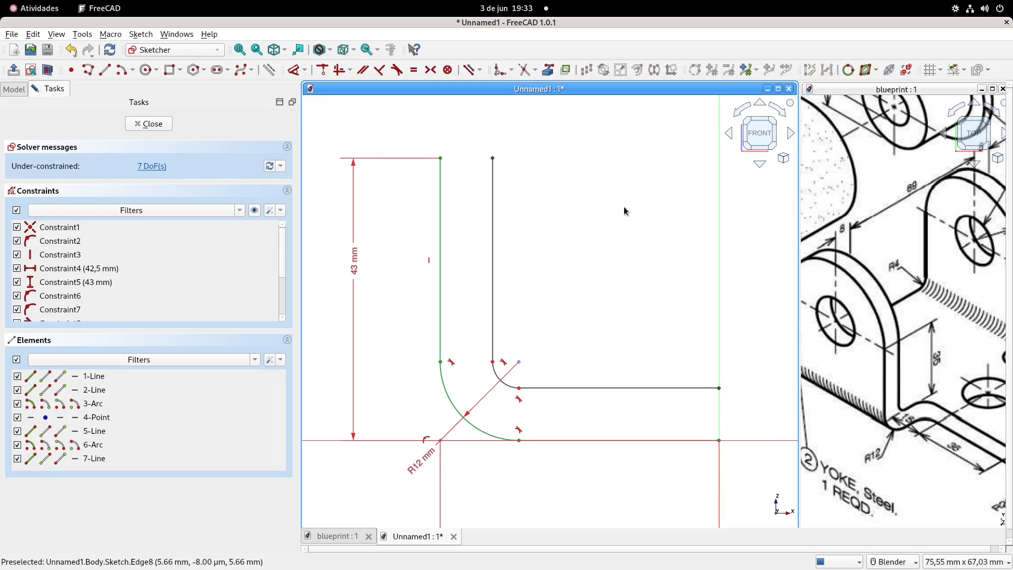
# Close the L-shaped profile with a straight line across each open end, joining the outer and inner contours.
pyautogui.click(105, 70)
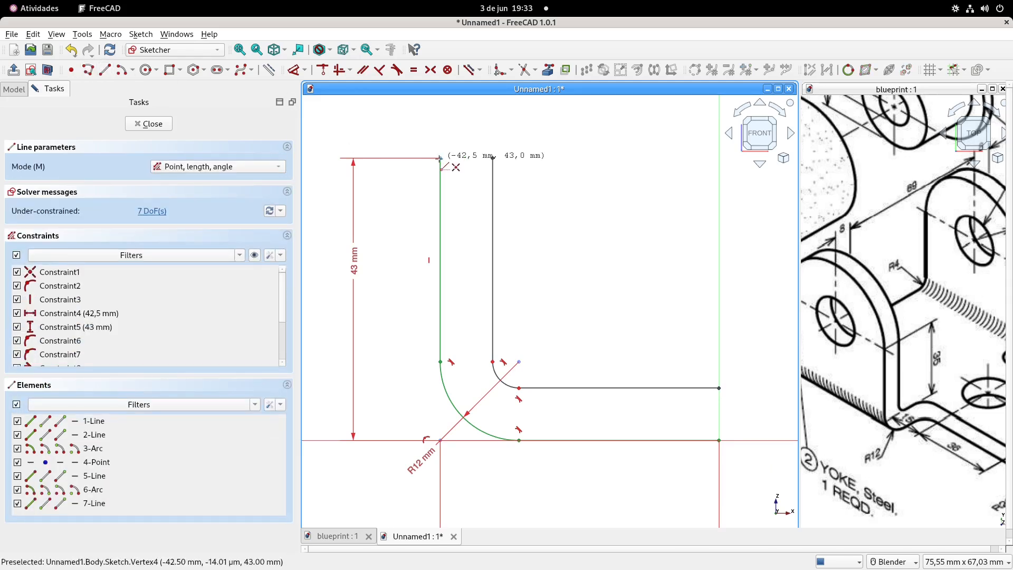
pyautogui.click(446, 157)
pyautogui.click(493, 158)
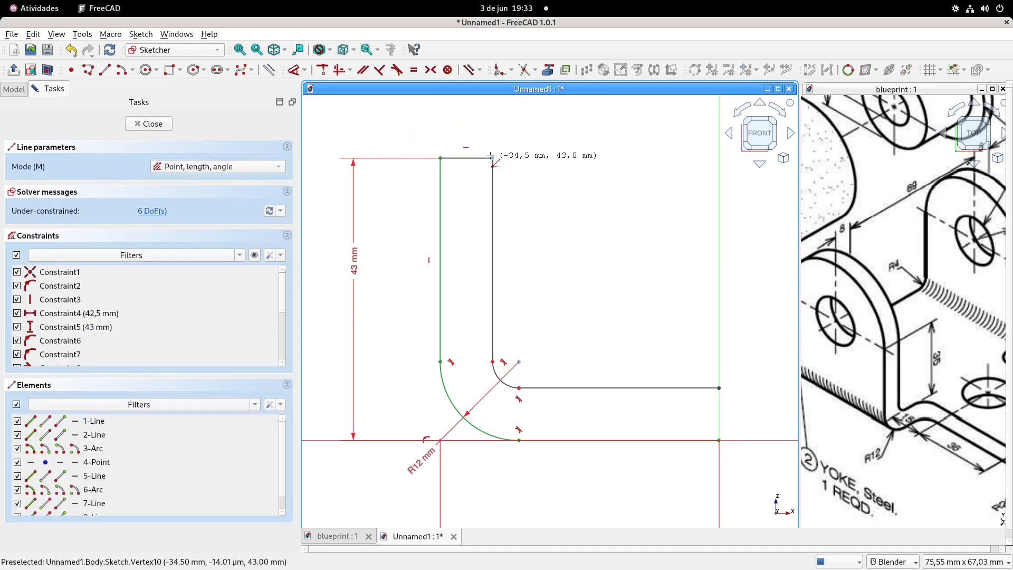
pyautogui.click(719, 440)
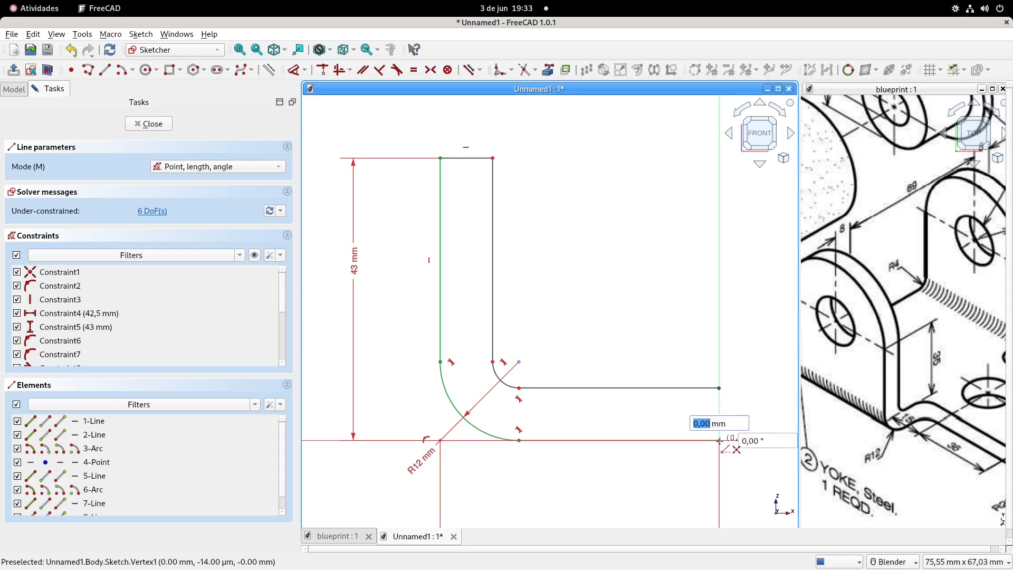
pyautogui.click(719, 387)
pyautogui.rightClick(605, 244)
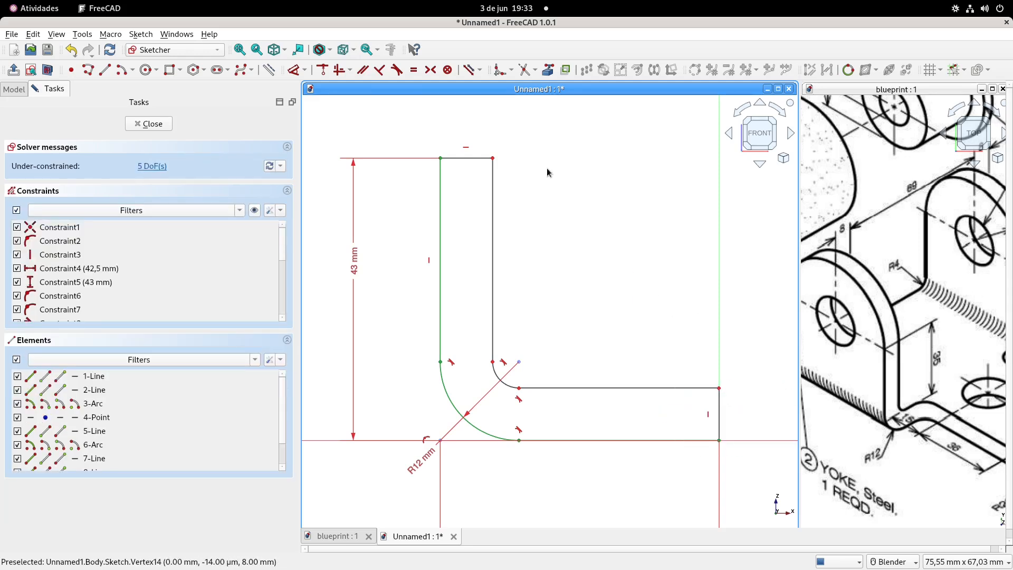
# Dimension both end lines of the profile as 8 mm and the inner corner arc's radius as 4 mm.
pyautogui.click(296, 69)
pyautogui.click(460, 157)
pyautogui.click(422, 133)
pyautogui.press('Return')
pyautogui.click(719, 409)
pyautogui.click(763, 420)
pyautogui.press('Return')
pyautogui.click(500, 380)
pyautogui.click(480, 472)
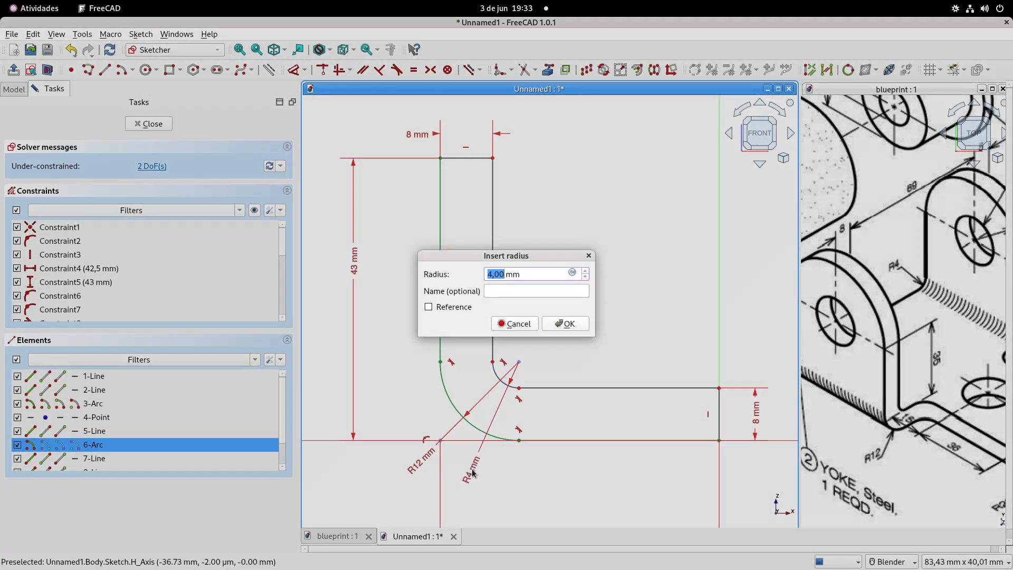
pyautogui.click(565, 324)
# Dimension the inner vertical line as 31 mm and the inner horizontal line as 30.5 mm, and close the sketch.
pyautogui.click(486, 194)
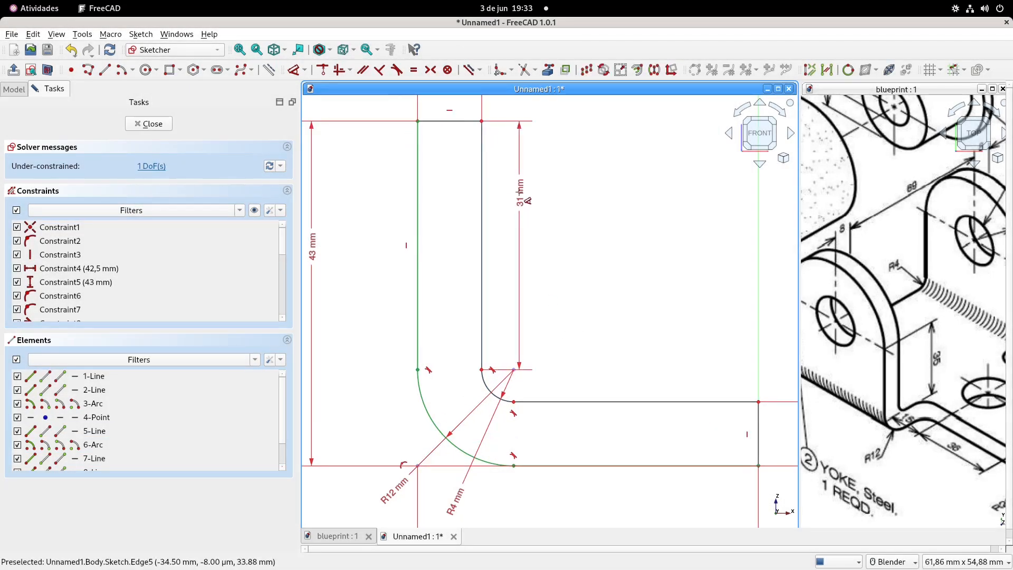
pyautogui.click(526, 198)
pyautogui.press('Return')
pyautogui.click(644, 401)
pyautogui.click(642, 359)
pyautogui.click(579, 321)
pyautogui.scroll(-2, 625, 253)
pyautogui.keyDown('shift'); pyautogui.moveTo(626, 253); pyautogui.dragTo(586, 260, button='middle'); pyautogui.keyUp('shift')
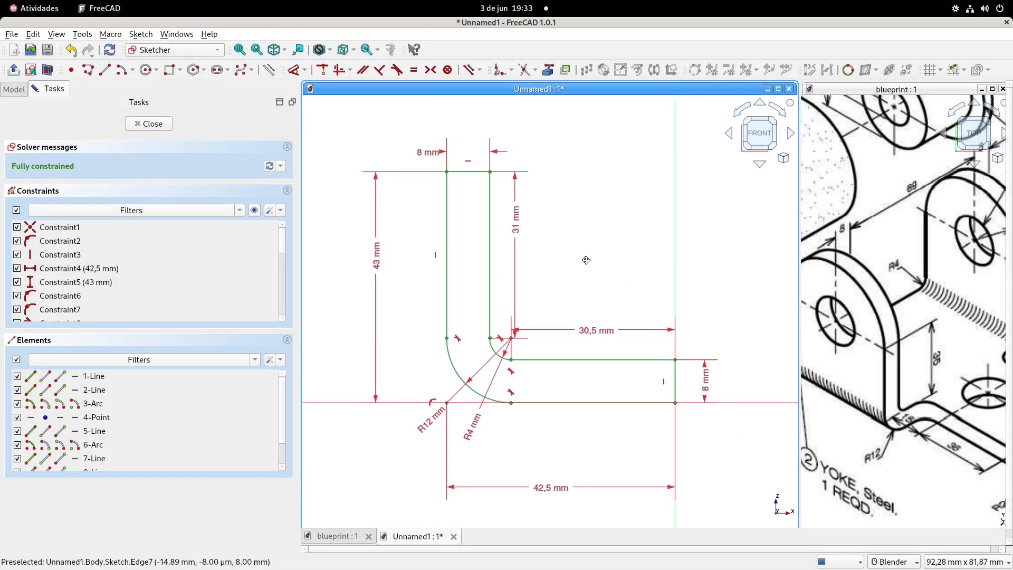
pyautogui.click(152, 123)
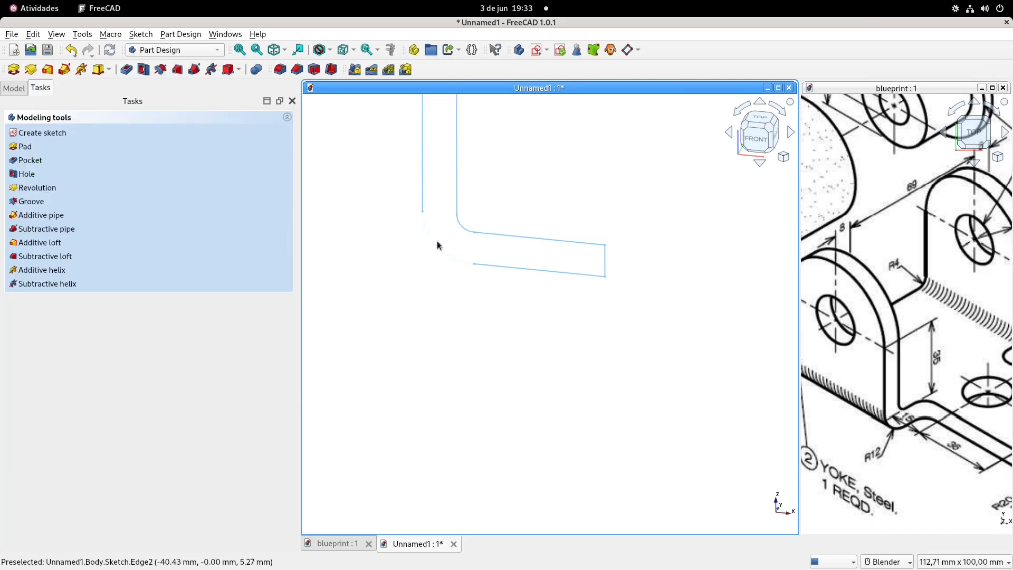
# Check the yoke's upright dimensions on the blueprint and show the coordinate axis cross in the model view.
pyautogui.scroll(-1, 930, 371)
pyautogui.moveTo(913, 293)
pyautogui.keyDown('shift'); pyautogui.mouseDown(button='middle')
pyautogui.moveTo(911, 281)
pyautogui.moveTo(870, 297)
pyautogui.moveTo(911, 298)
pyautogui.mouseUp(button='middle'); pyautogui.keyUp('shift')
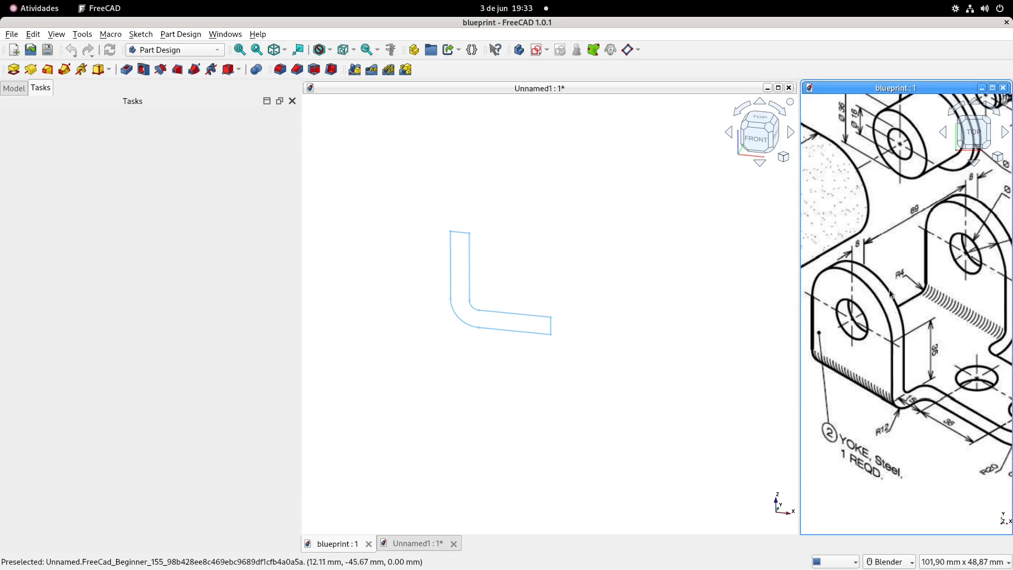
pyautogui.keyDown('shift'); pyautogui.moveTo(957, 292); pyautogui.dragTo(890, 315, button='middle'); pyautogui.keyUp('shift')
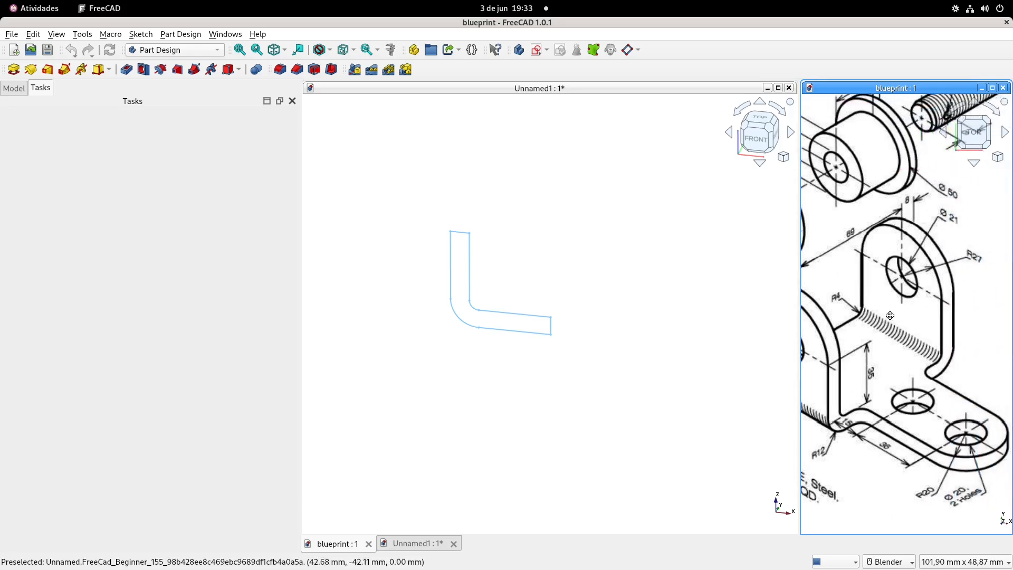
pyautogui.scroll(1, 979, 258)
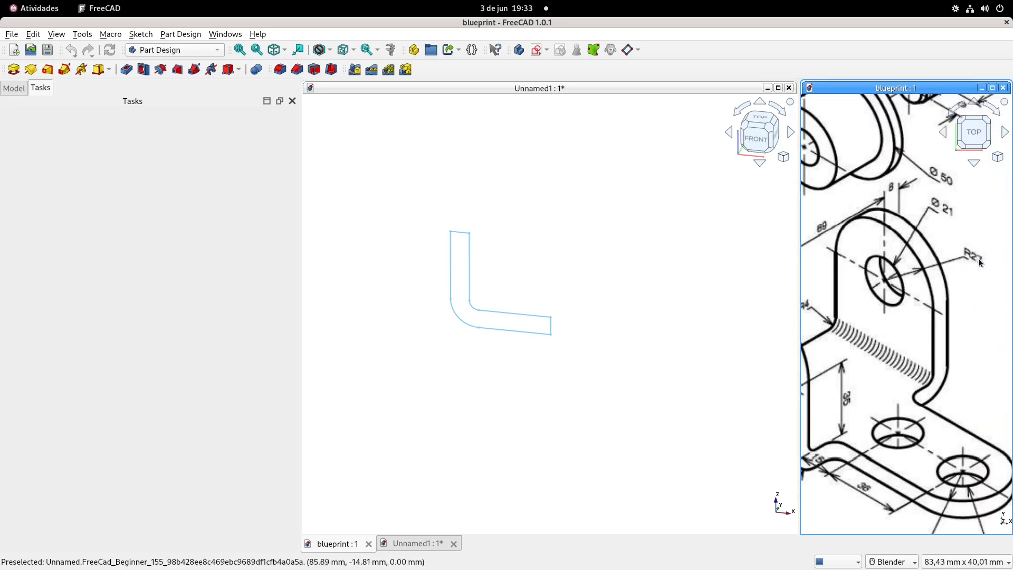
pyautogui.scroll(-1, 601, 229)
pyautogui.keyDown('shift'); pyautogui.moveTo(543, 226); pyautogui.dragTo(546, 250, button='middle'); pyautogui.keyUp('shift')
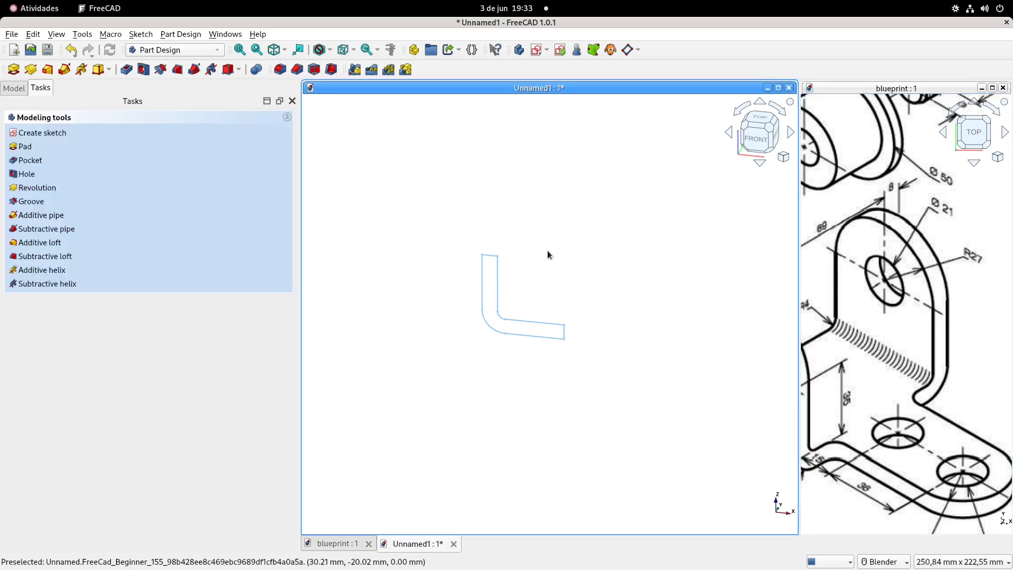
pyautogui.click(57, 34)
pyautogui.click(84, 196)
pyautogui.scroll(-1, 403, 258)
pyautogui.moveTo(403, 257)
pyautogui.mouseDown(button='middle')
pyautogui.moveTo(443, 287)
pyautogui.moveTo(491, 260)
pyautogui.moveTo(544, 267)
pyautogui.moveTo(516, 276)
pyautogui.moveTo(557, 274)
pyautogui.mouseUp(button='middle')
pyautogui.scroll(3, 531, 287)
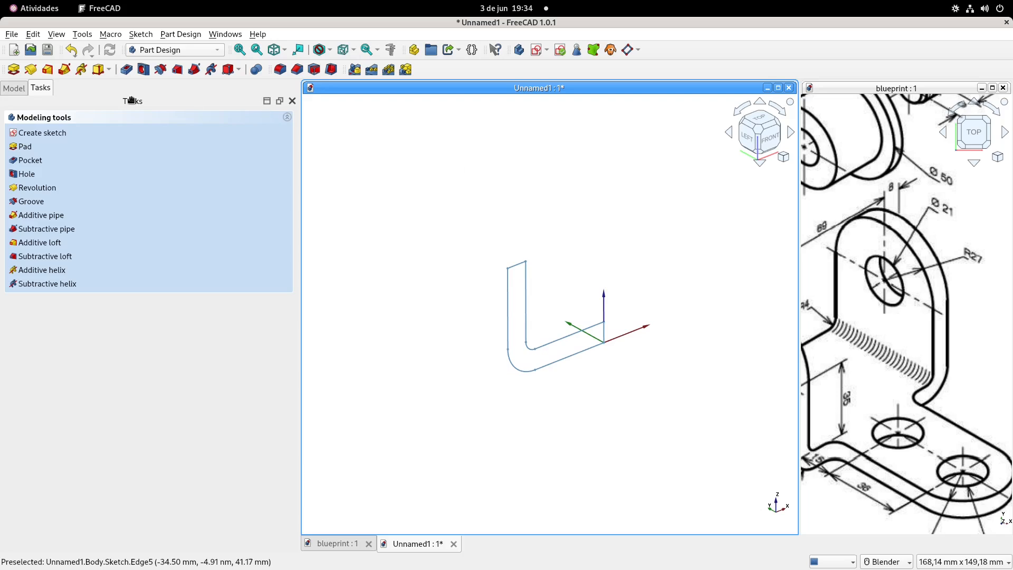
# Pad the L-shaped sketch by 27*2 mm in the reversed direction.
pyautogui.click(14, 88)
pyautogui.click(69, 154)
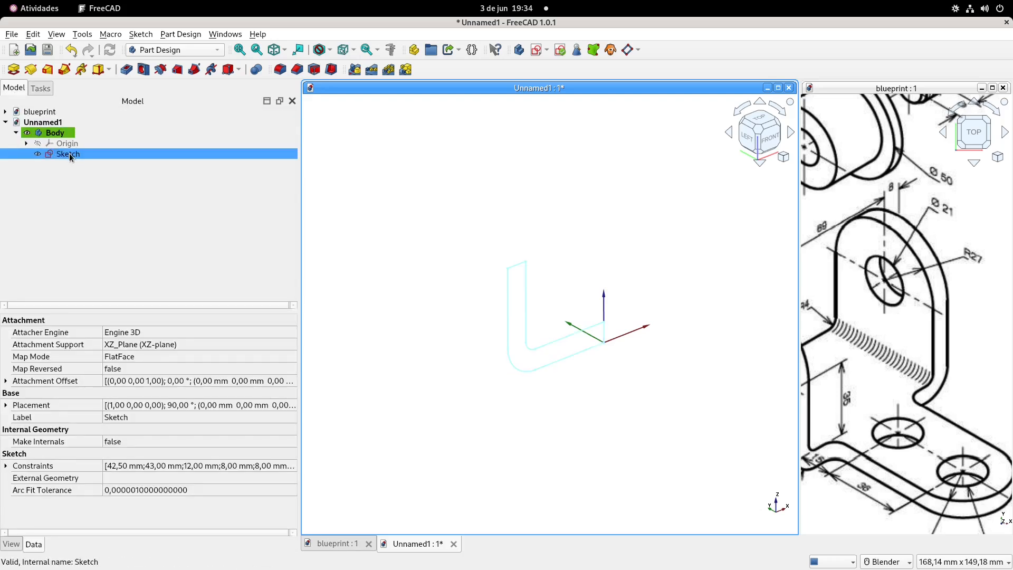
pyautogui.click(13, 69)
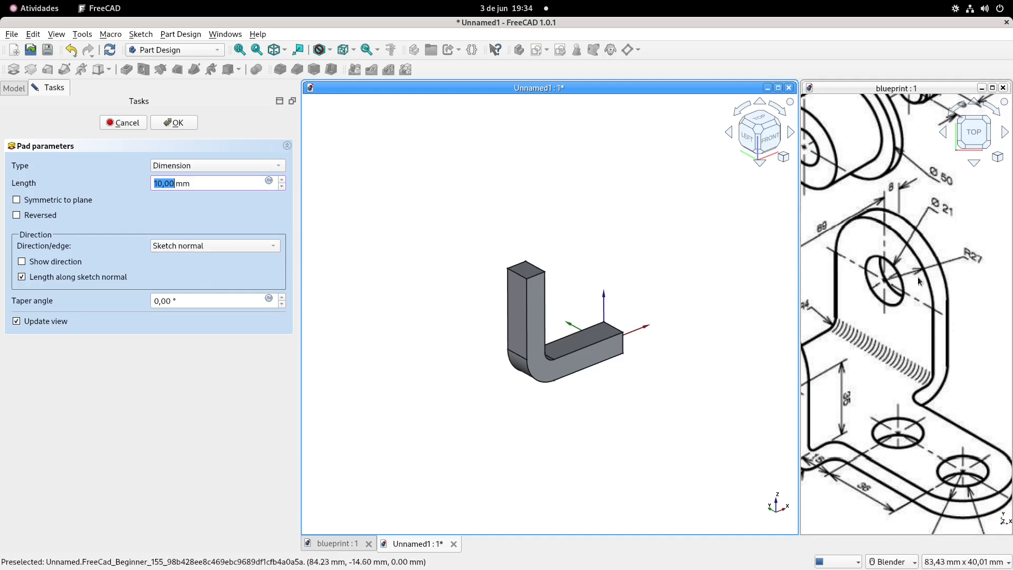
pyautogui.write('27*2')
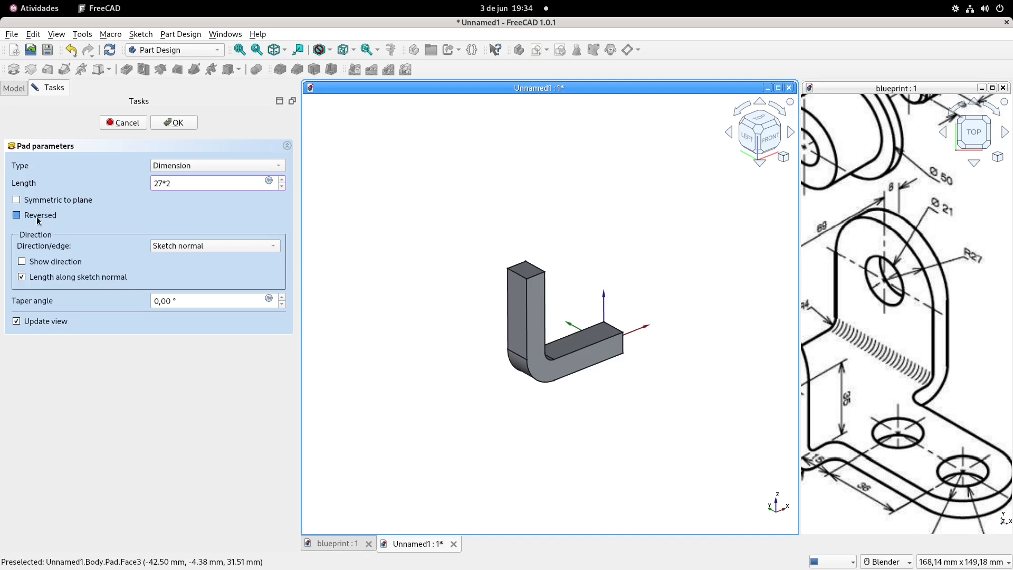
pyautogui.click(16, 216)
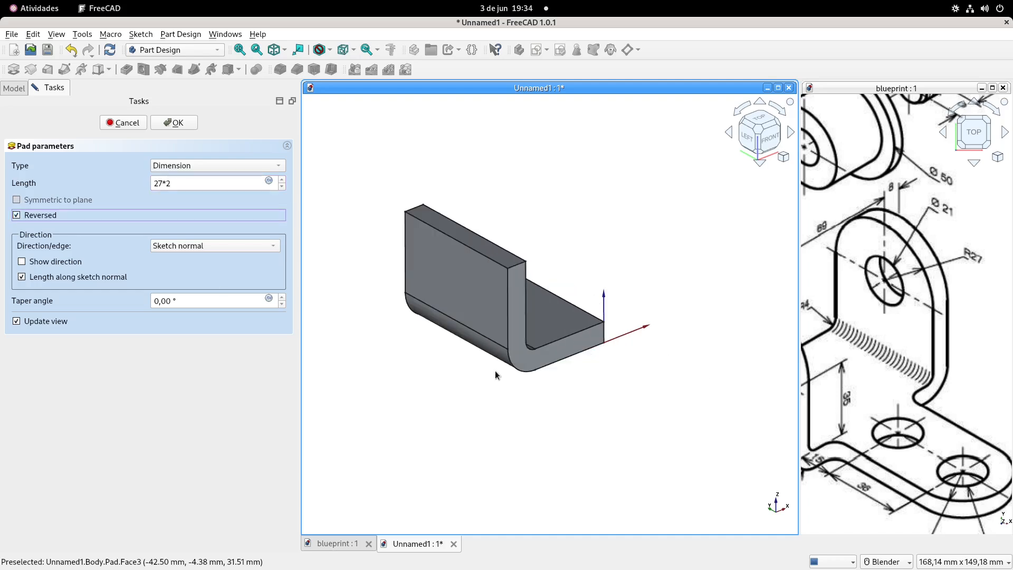
pyautogui.scroll(-1, 554, 298)
pyautogui.keyDown('shift'); pyautogui.moveTo(563, 226); pyautogui.dragTo(564, 255, button='middle'); pyautogui.keyUp('shift')
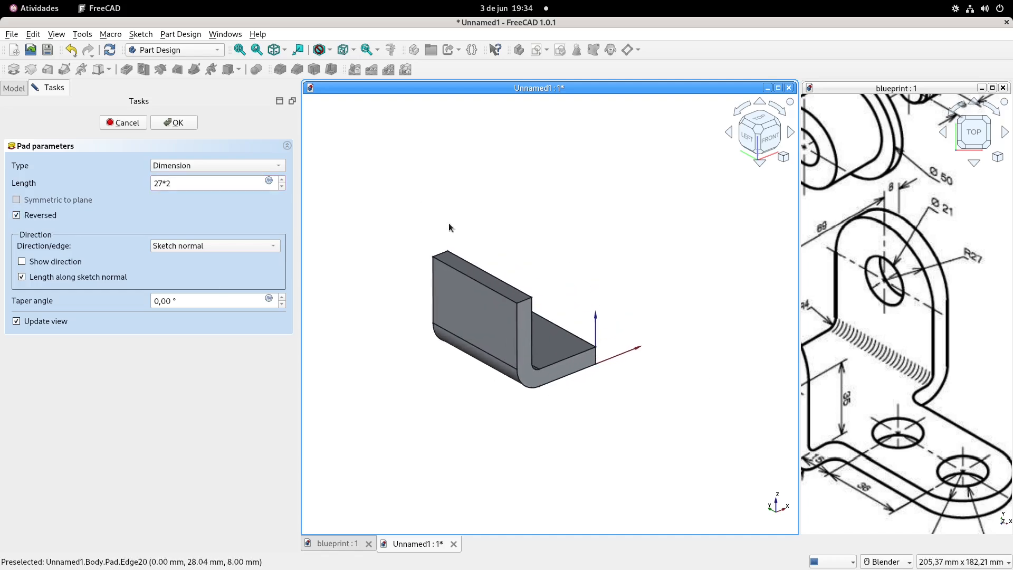
pyautogui.click(175, 123)
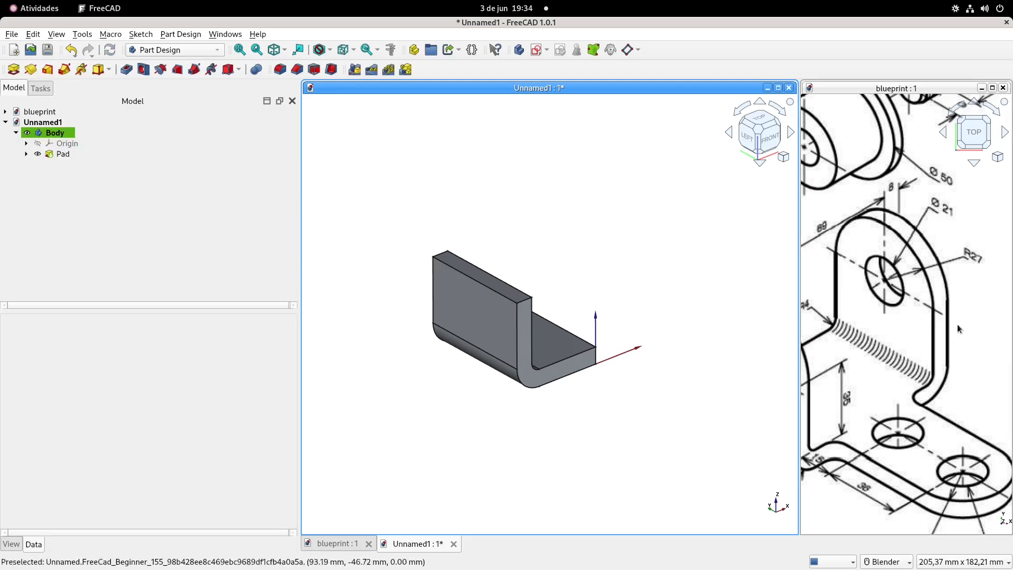
# Create a sketch on the outer face of the upright plate and project its top edge as external geometry.
pyautogui.scroll(-3, 929, 306)
pyautogui.keyDown('shift'); pyautogui.moveTo(865, 322); pyautogui.dragTo(902, 297, button='middle'); pyautogui.keyUp('shift')
pyautogui.scroll(2, 902, 298)
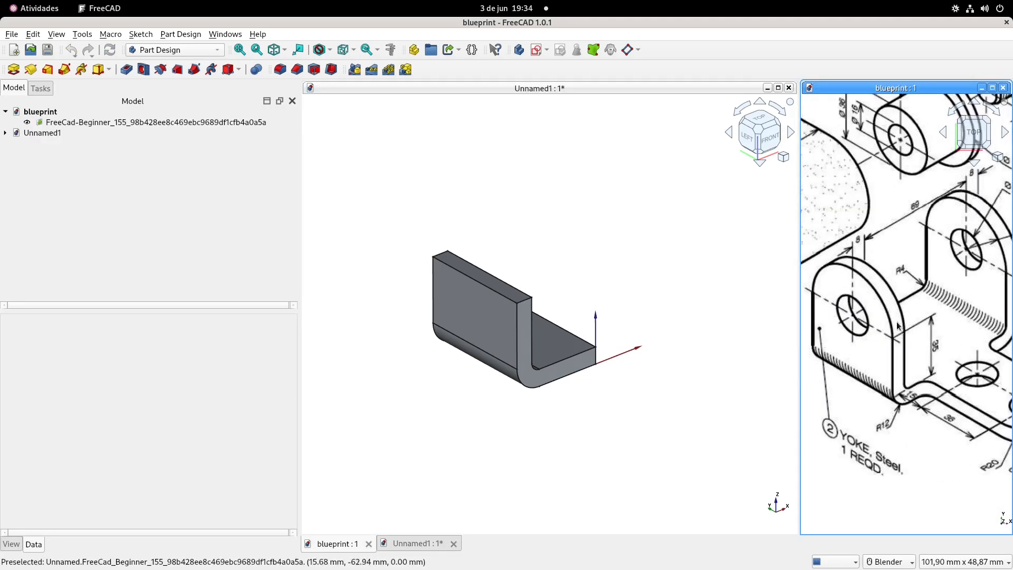
pyautogui.click(472, 306)
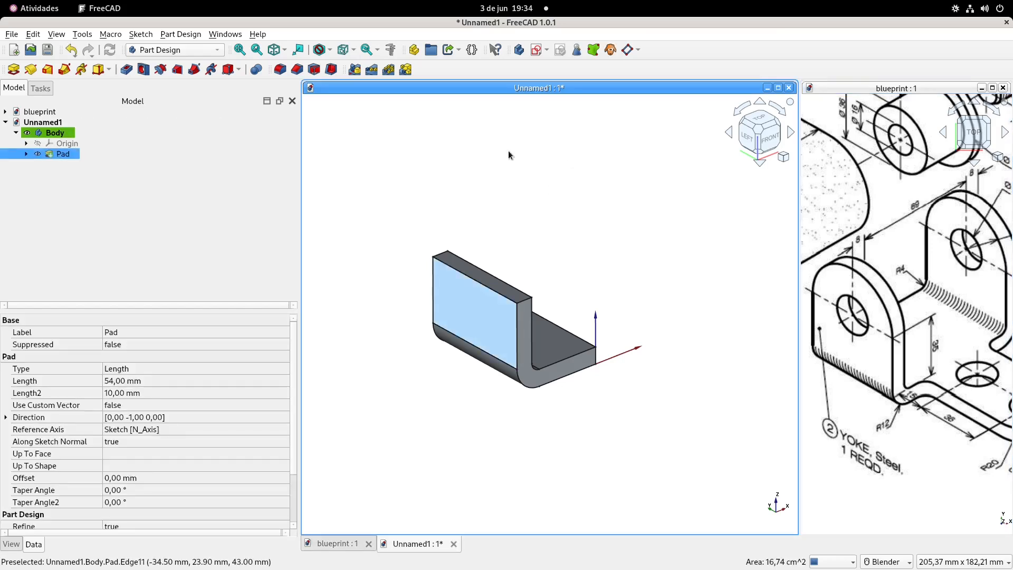
pyautogui.click(537, 49)
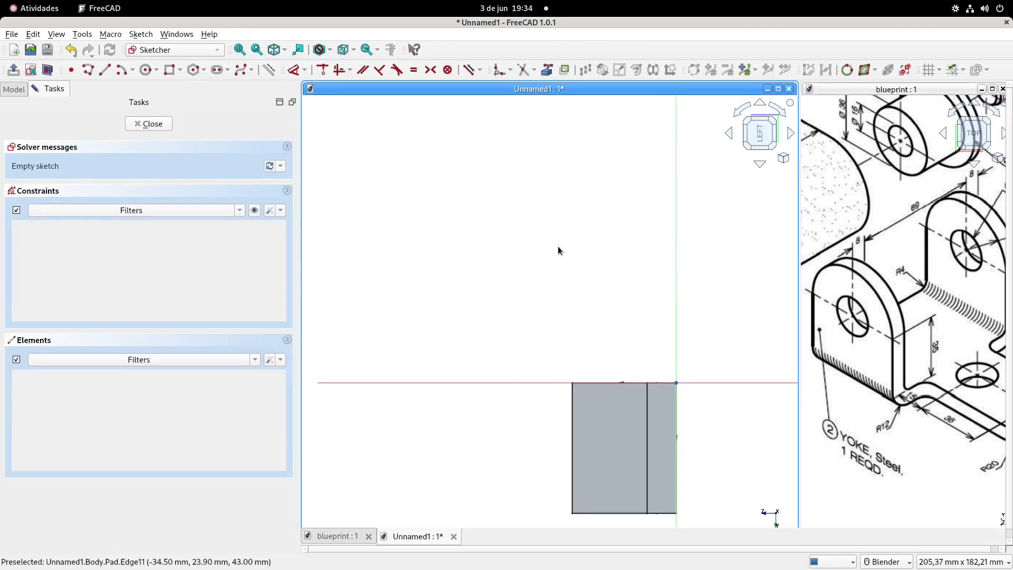
pyautogui.click(547, 69)
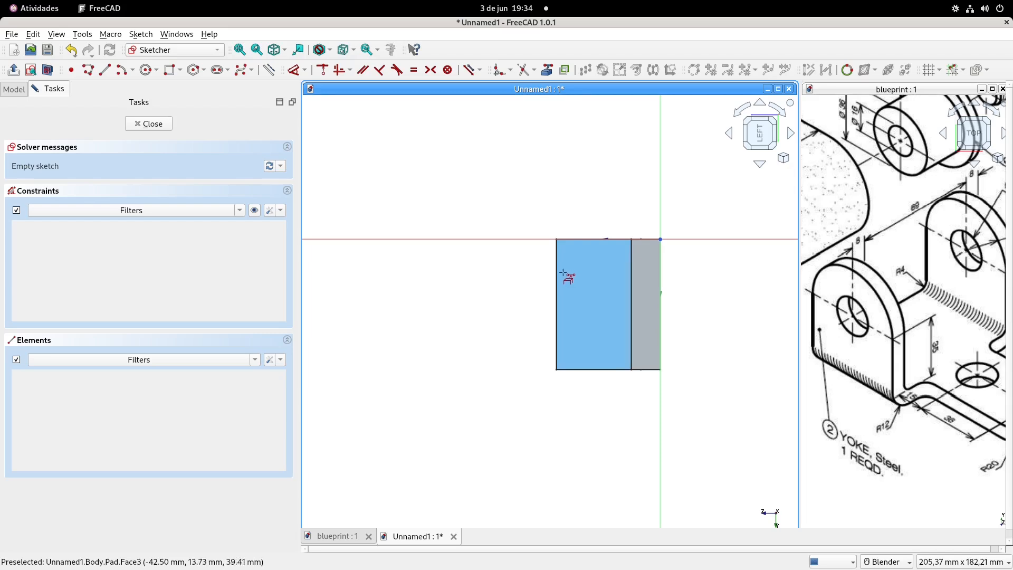
pyautogui.click(556, 279)
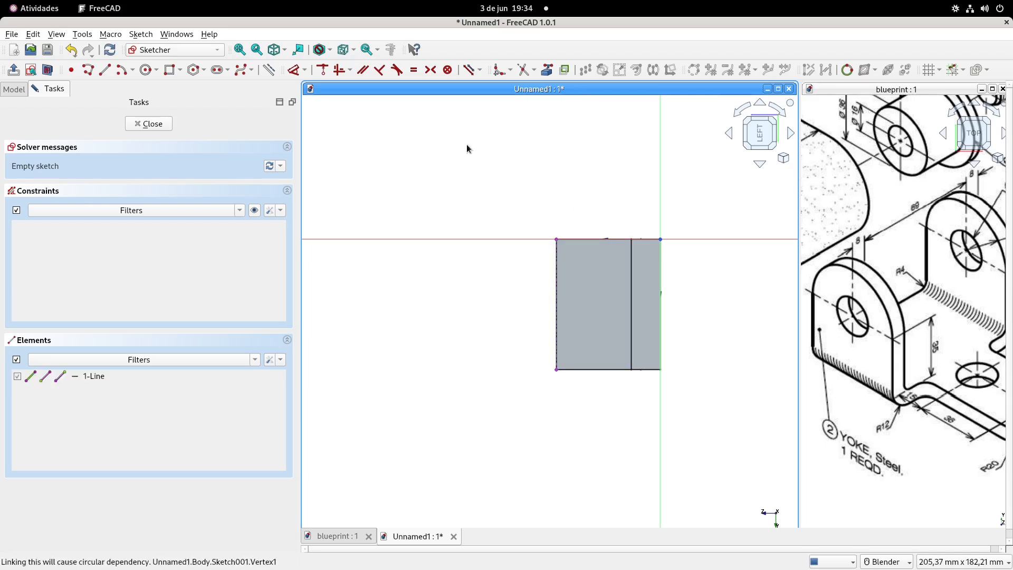
# Sketch a center-based arc bulging above the upright plate, starting and ending at the projected top edge's endpoints.
pyautogui.scroll(2, 468, 146)
pyautogui.click(124, 73)
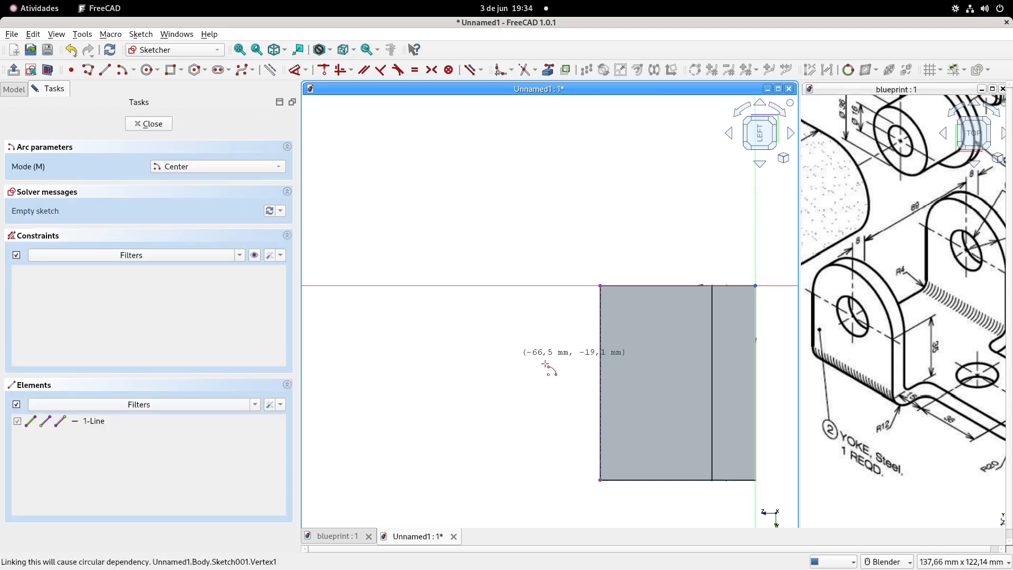
pyautogui.click(601, 285)
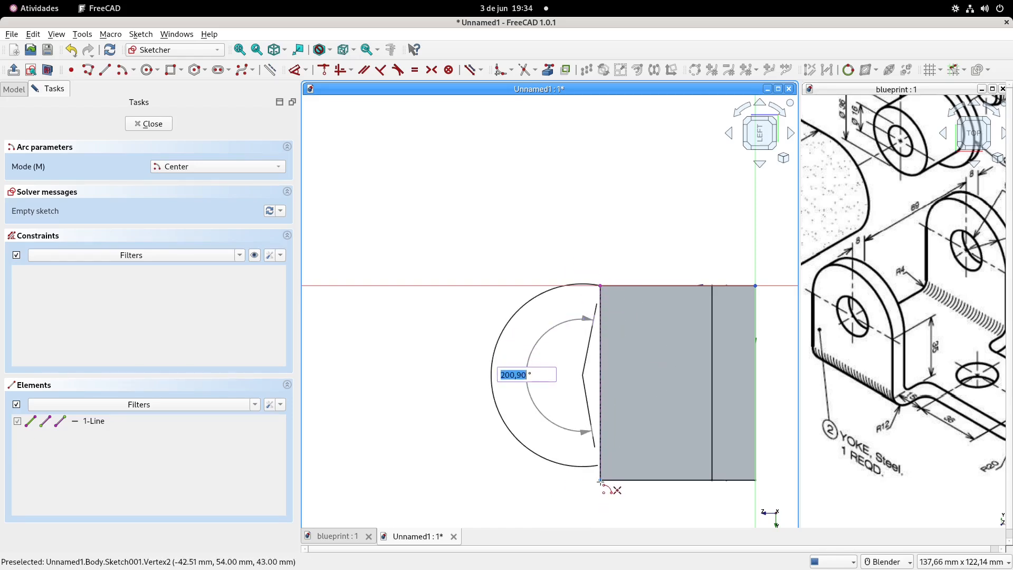
pyautogui.click(600, 480)
pyautogui.rightClick(560, 226)
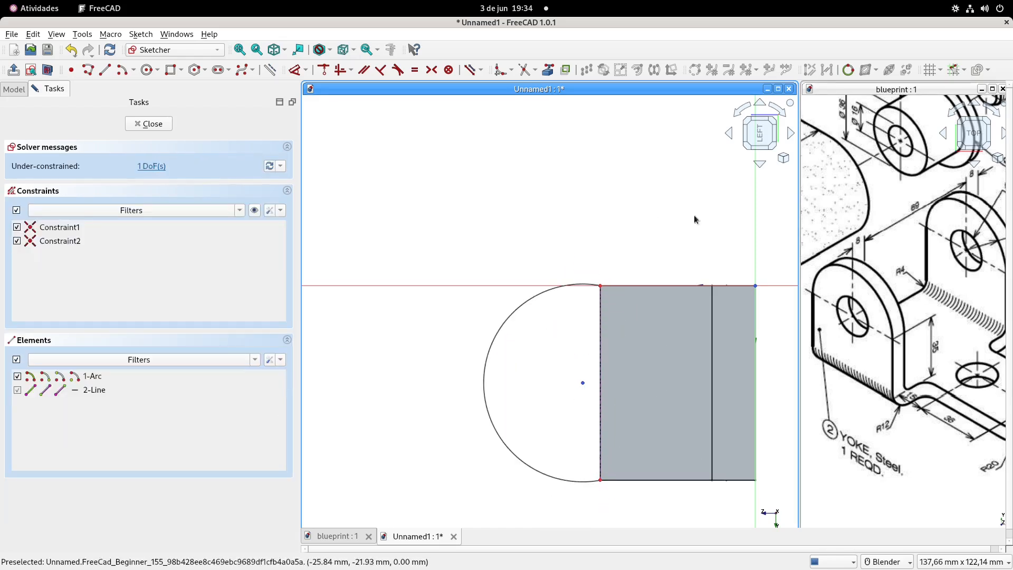
# Set the arc's radius to 27 mm, as given on the blueprint.
pyautogui.click(323, 72)
pyautogui.keyDown('shift'); pyautogui.moveTo(894, 305); pyautogui.dragTo(862, 297, button='middle'); pyautogui.keyUp('shift')
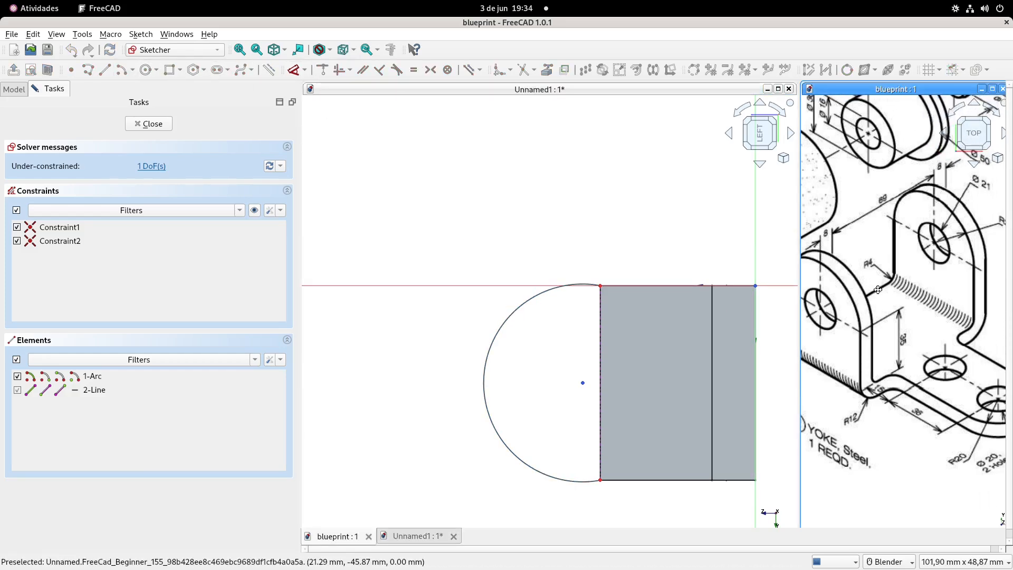
pyautogui.click(496, 335)
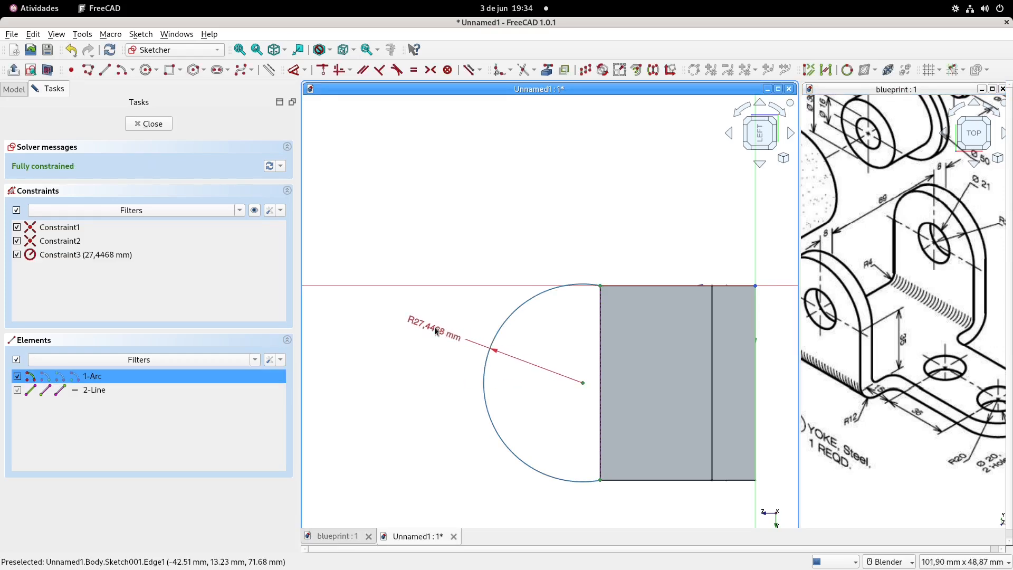
pyautogui.doubleClick(436, 331)
pyautogui.write('27')
pyautogui.press('Return')
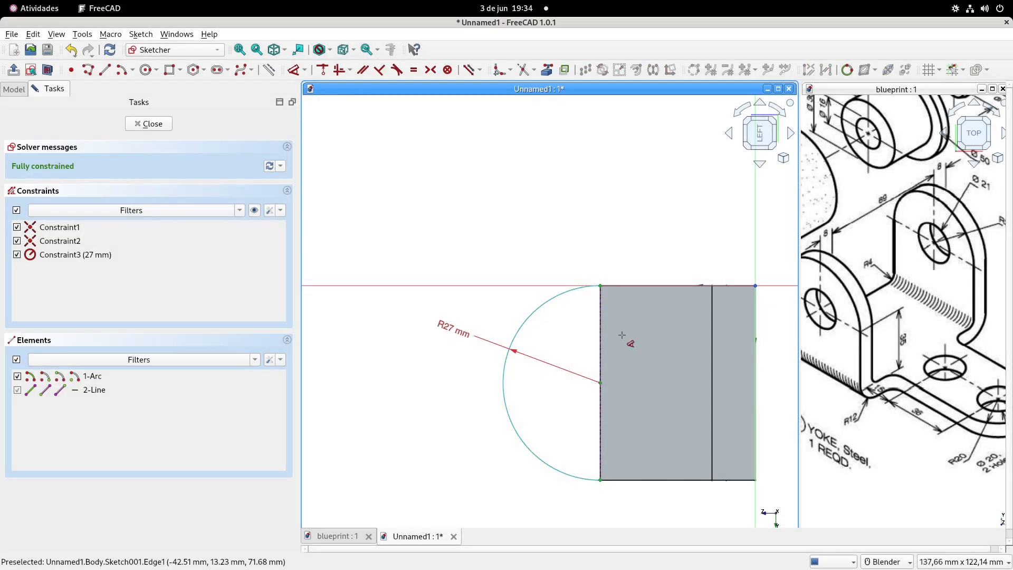
# Close the semicircle with a straight line between the arc's endpoints and leave the sketch.
pyautogui.click(104, 70)
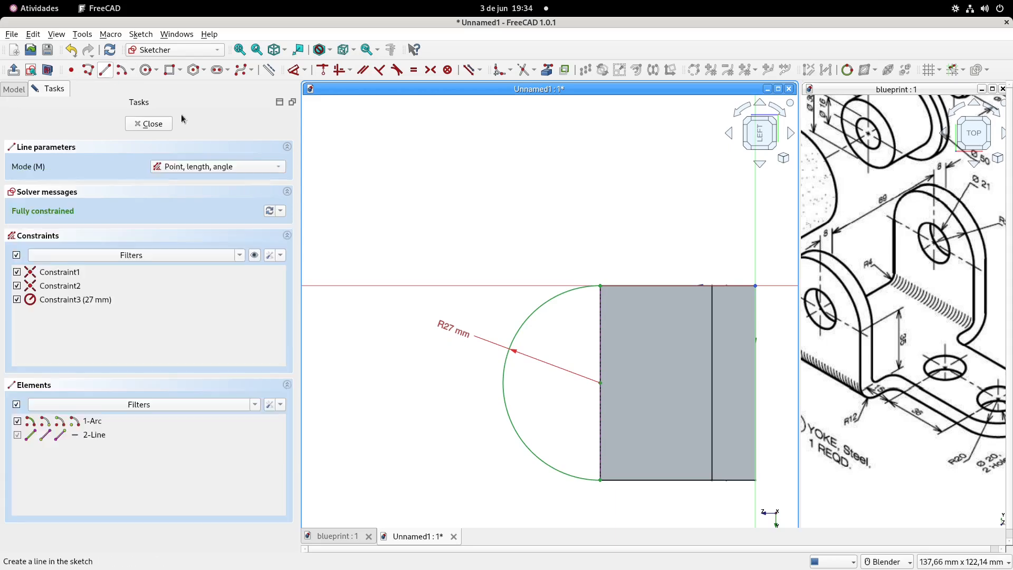
pyautogui.click(601, 286)
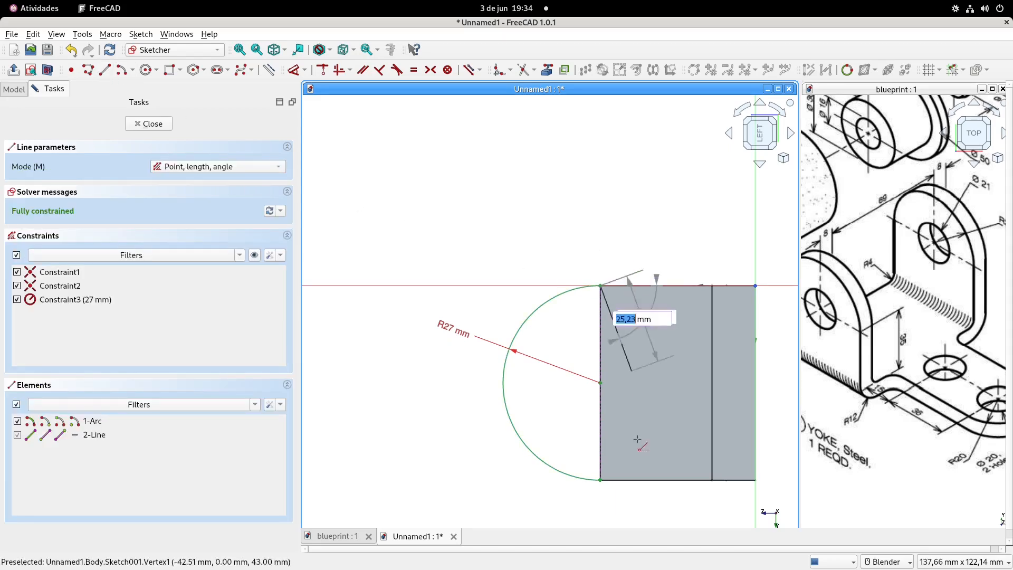
pyautogui.click(600, 479)
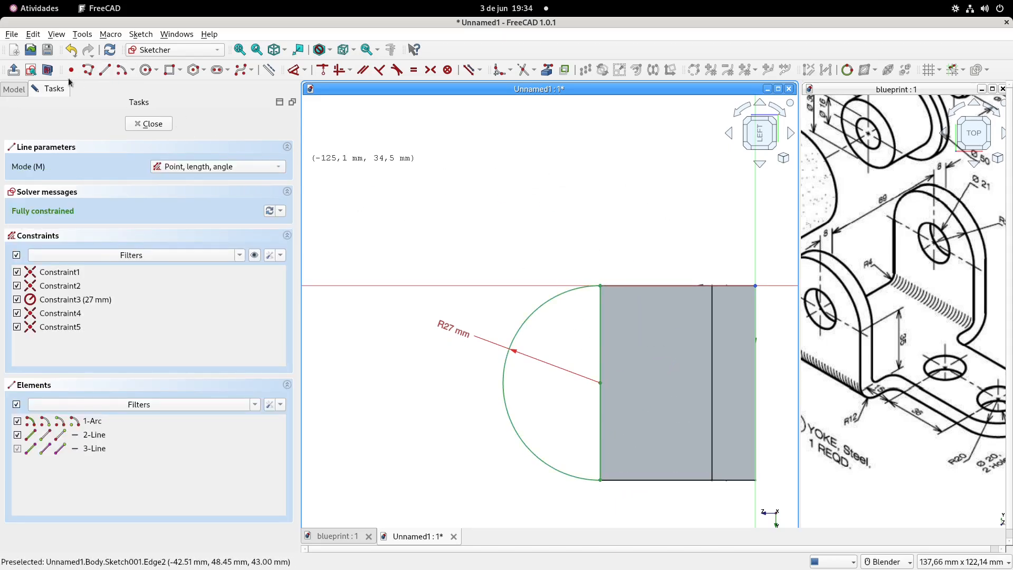
pyautogui.click(13, 70)
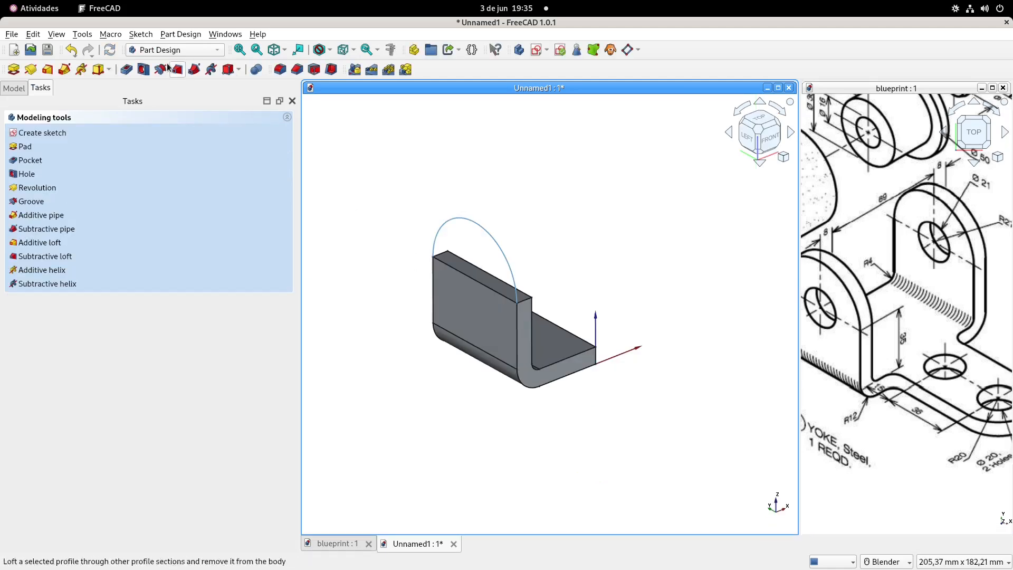
# Pad the semicircle sketch 8 mm in the reversed direction so the rounded top matches the upright plate's thickness.
pyautogui.click(13, 69)
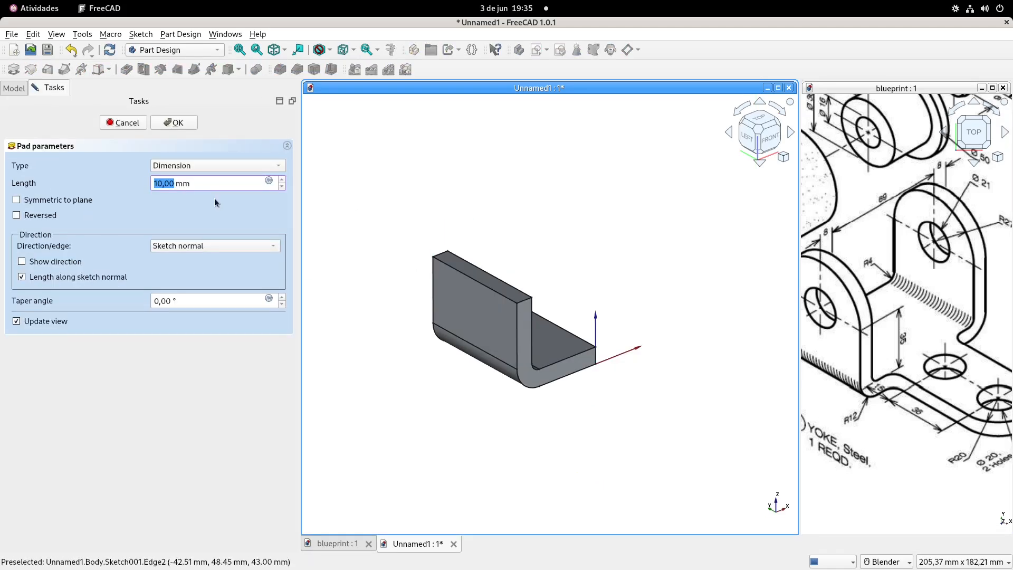
pyautogui.click(40, 217)
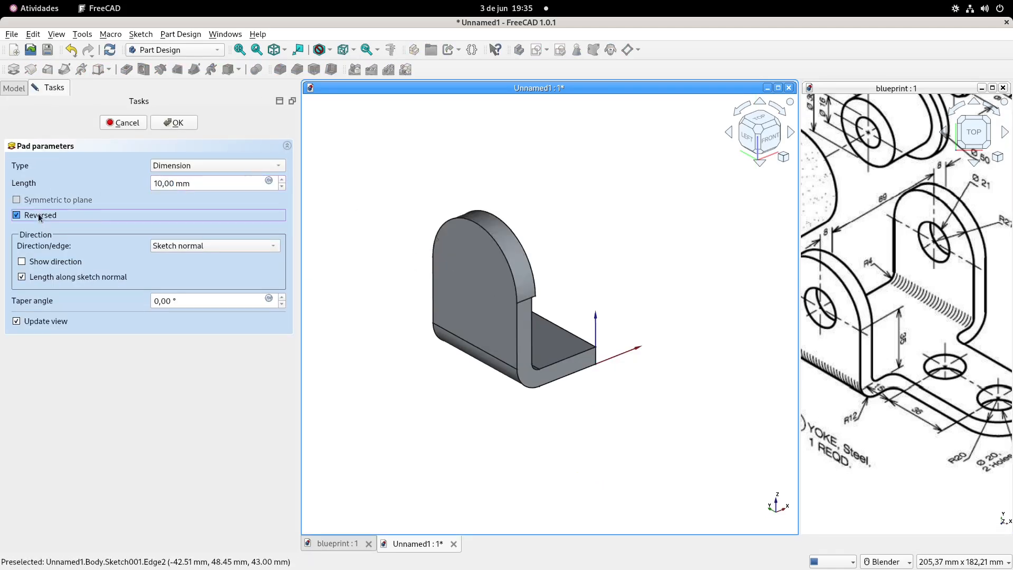
pyautogui.tripleClick(199, 188)
pyautogui.write('8')
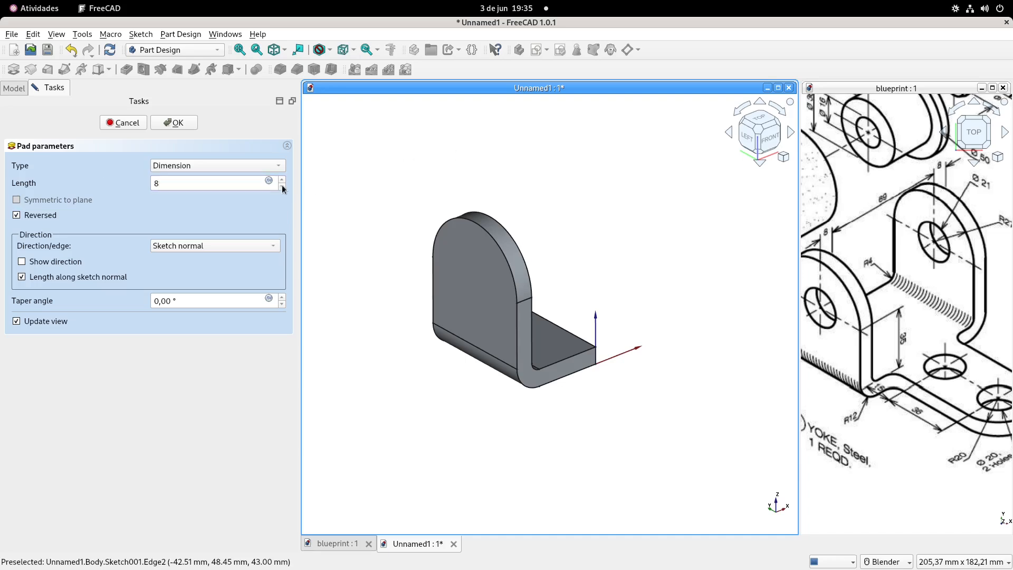
pyautogui.press('Return')
# Create a sketch on the XY plane and draw a rectangle about 20 by 38 mm from the origin, extending away from the plate.
pyautogui.scroll(-3, 914, 291)
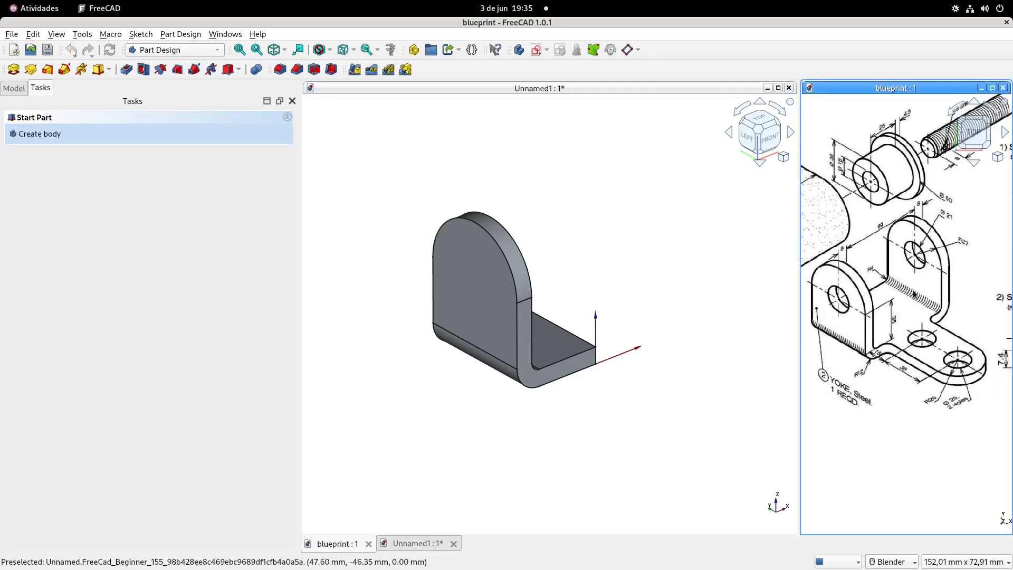
pyautogui.scroll(4, 914, 294)
pyautogui.scroll(-2, 889, 279)
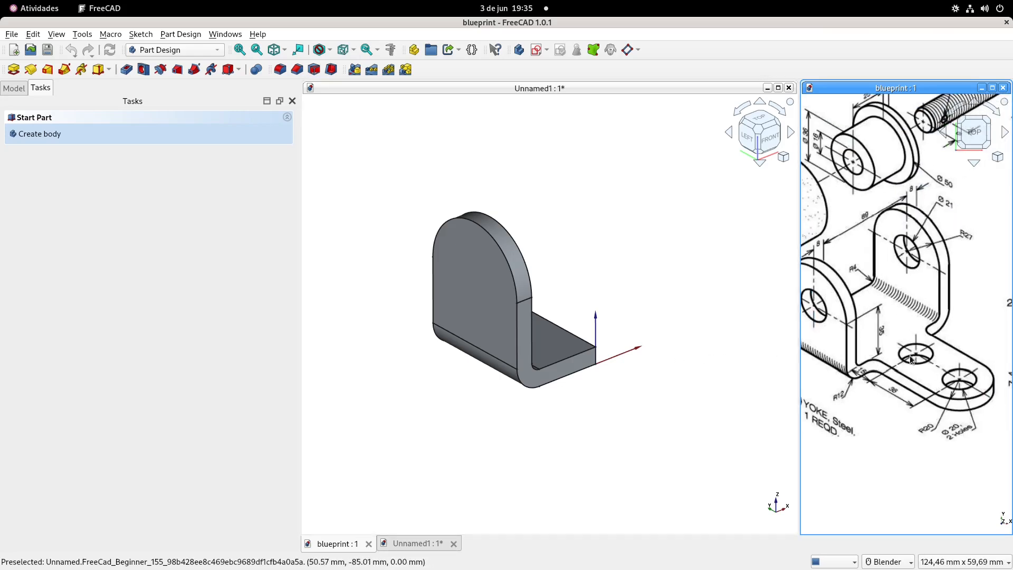
pyautogui.keyDown('shift'); pyautogui.moveTo(626, 232); pyautogui.dragTo(626, 213, button='middle'); pyautogui.keyUp('shift')
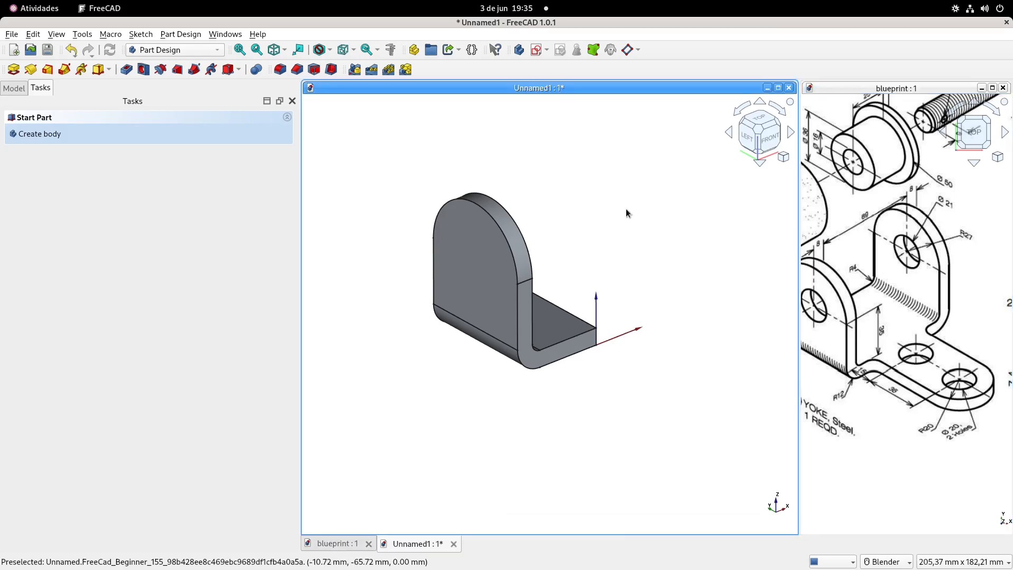
pyautogui.click(537, 50)
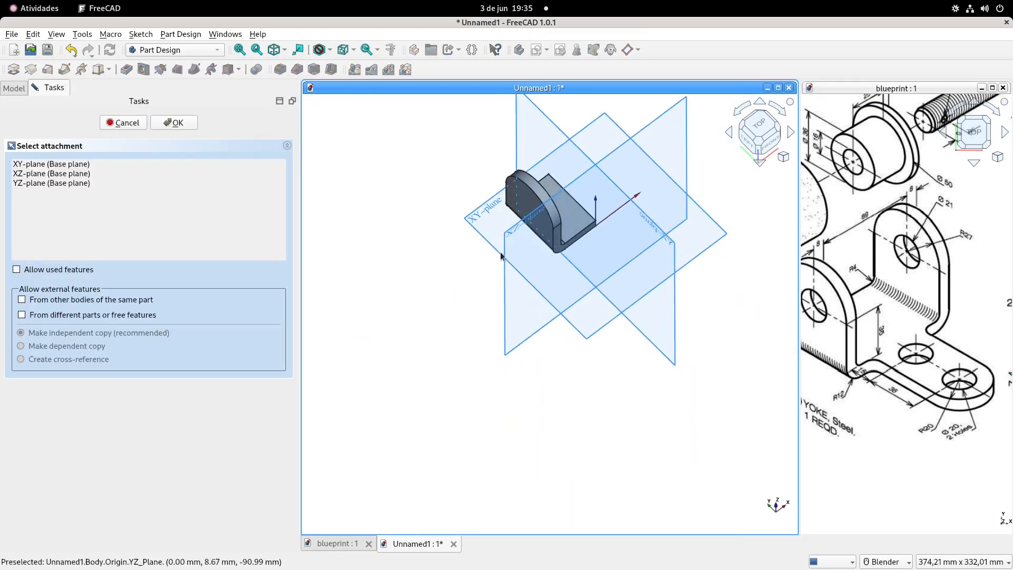
pyautogui.click(482, 213)
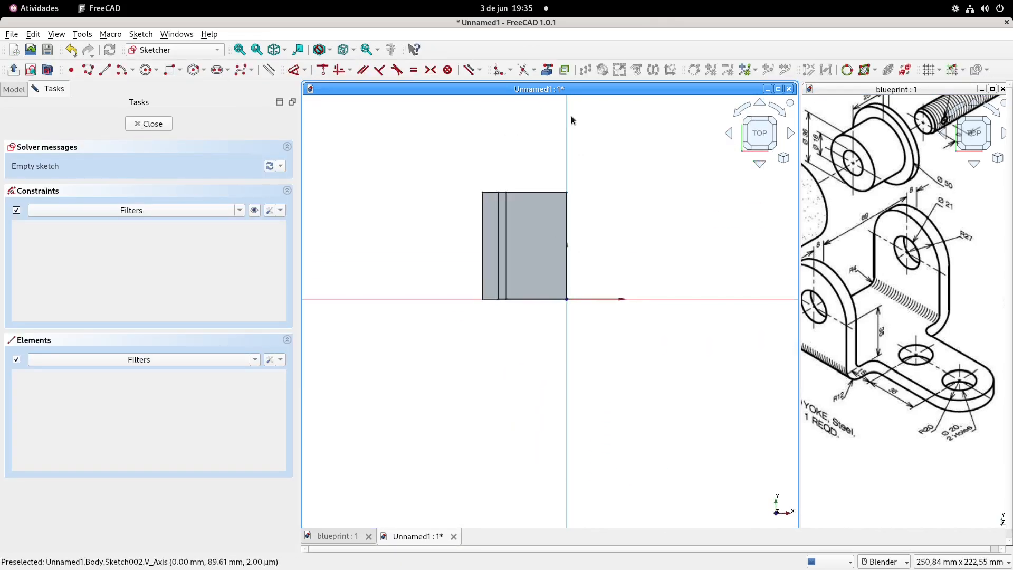
pyautogui.click(169, 70)
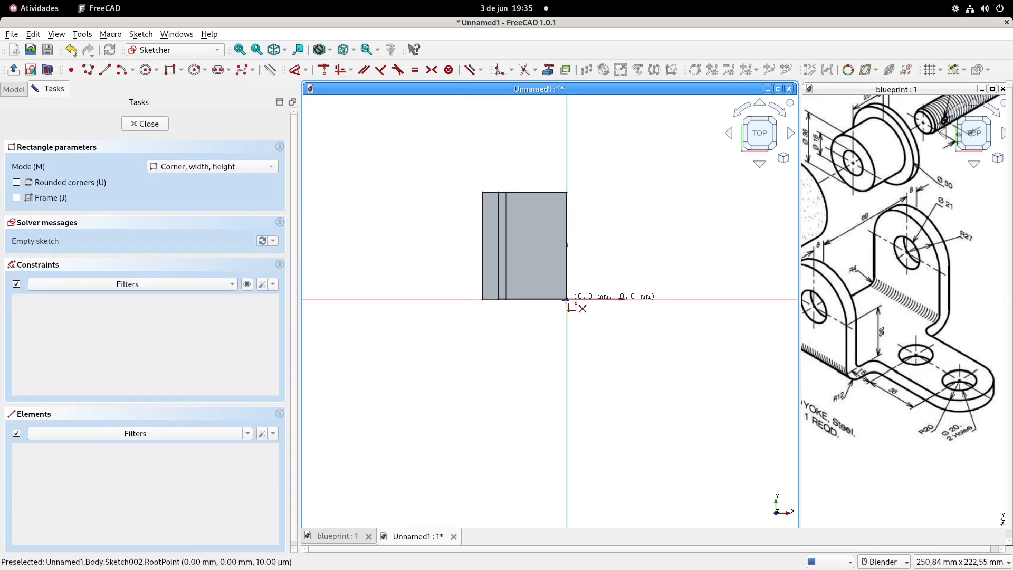
pyautogui.click(567, 299)
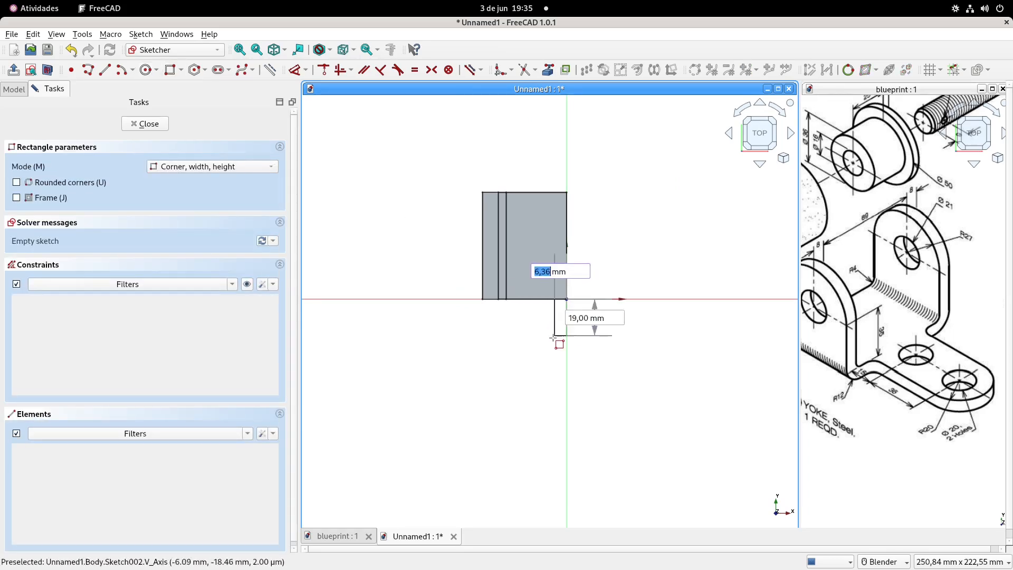
pyautogui.click(527, 373)
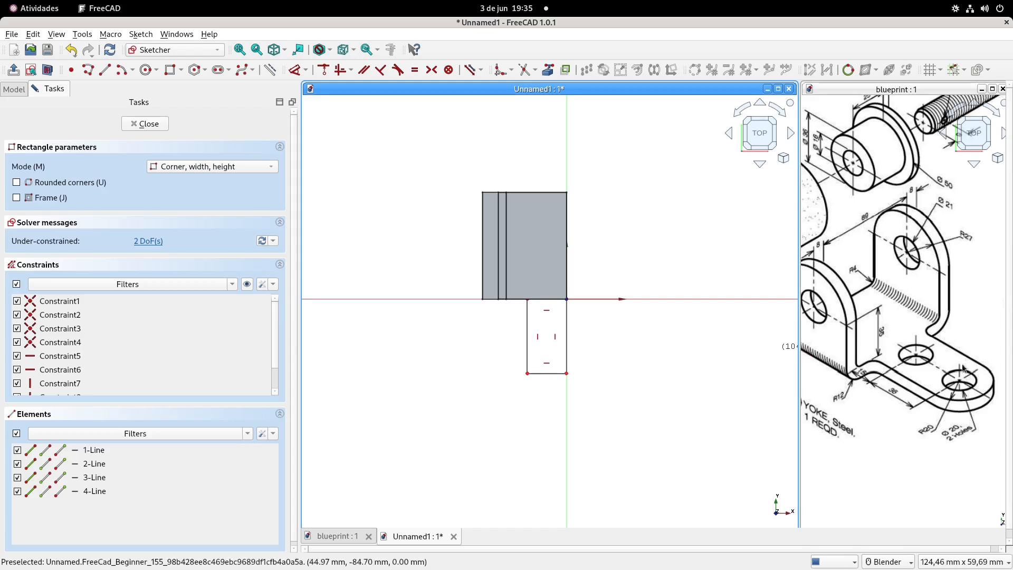
# Draw a quarter arc centered on the rectangle's outer corner on the vertical axis, from the opposite outer corner to that axis.
pyautogui.scroll(1, 976, 404)
pyautogui.keyDown('shift'); pyautogui.moveTo(952, 398); pyautogui.dragTo(943, 384, button='middle'); pyautogui.keyUp('shift')
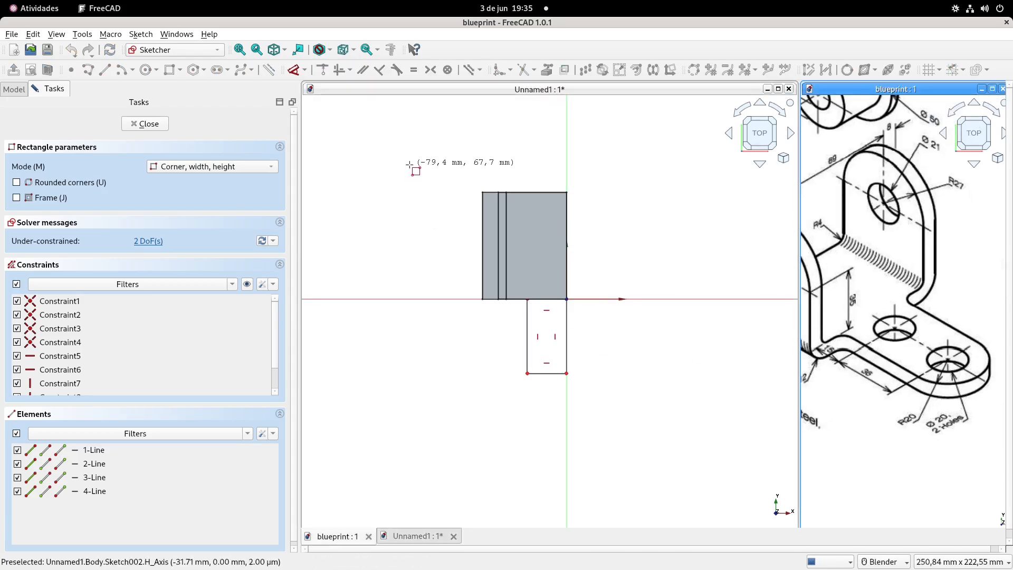
pyautogui.keyDown('shift'); pyautogui.moveTo(408, 160); pyautogui.dragTo(402, 161, button='middle'); pyautogui.keyUp('shift')
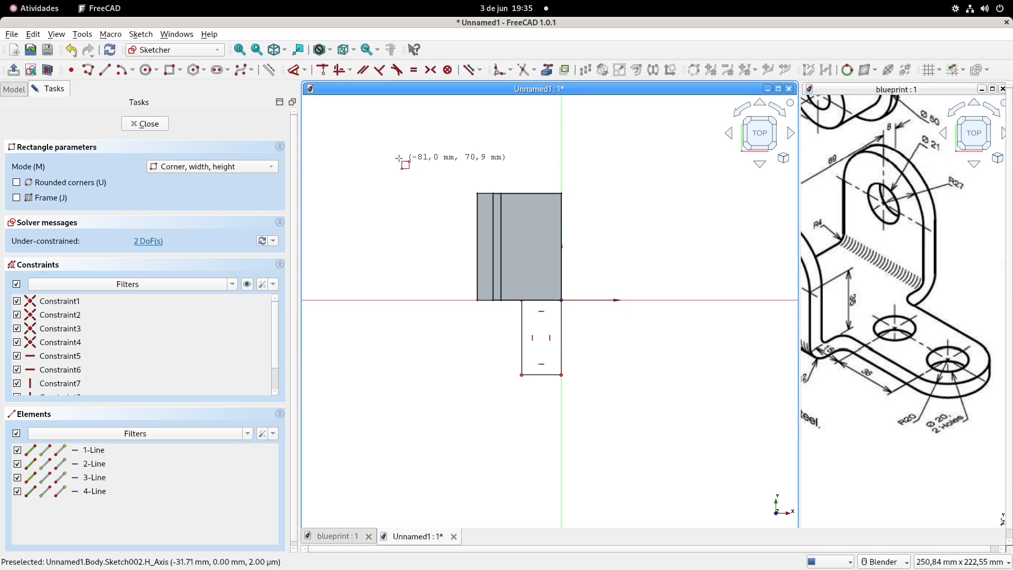
pyautogui.click(121, 70)
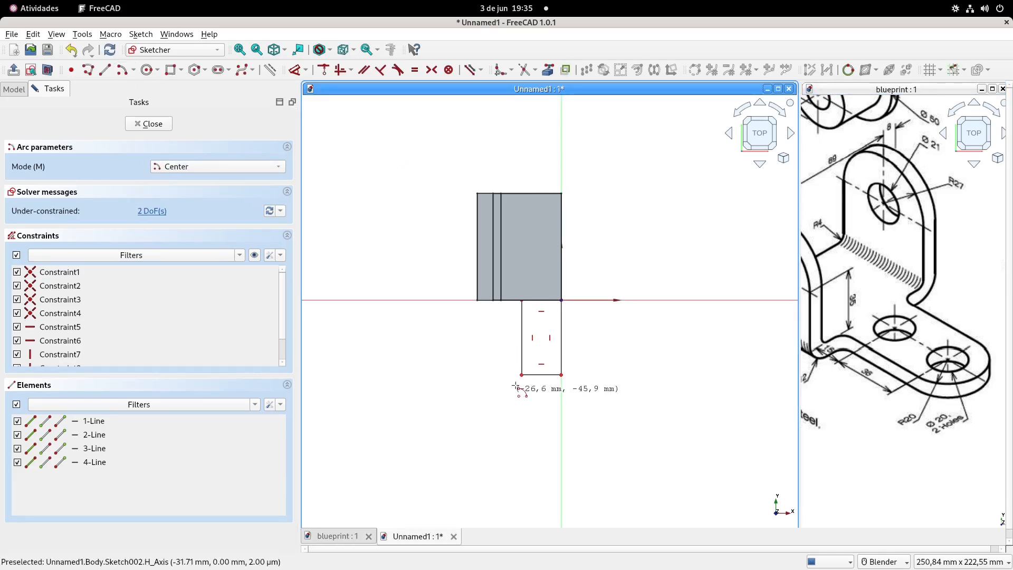
pyautogui.click(562, 375)
pyautogui.click(522, 375)
pyautogui.click(559, 427)
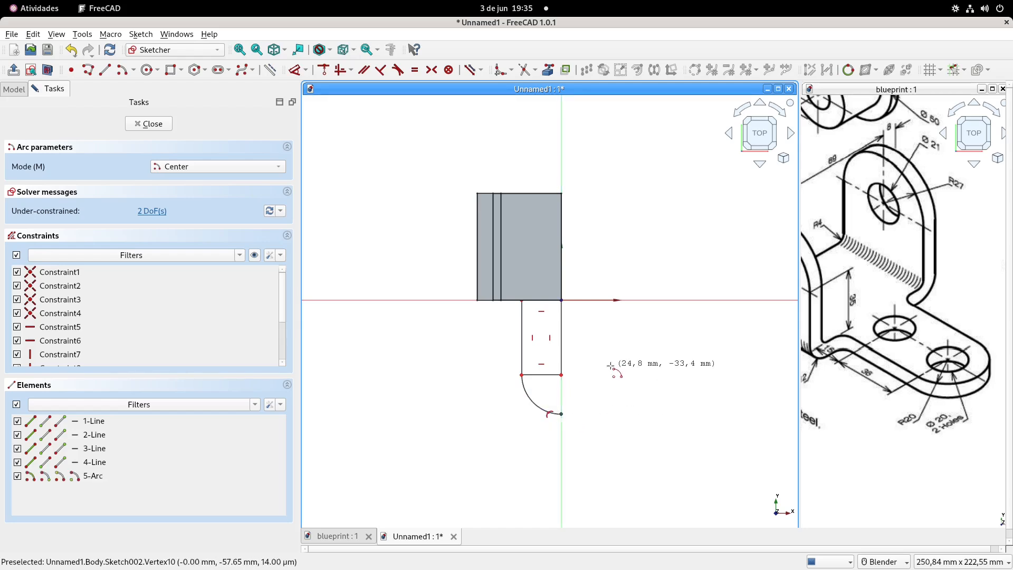
# Convert the rectangle's outer short edge to construction geometry and delete it.
pyautogui.click(548, 377)
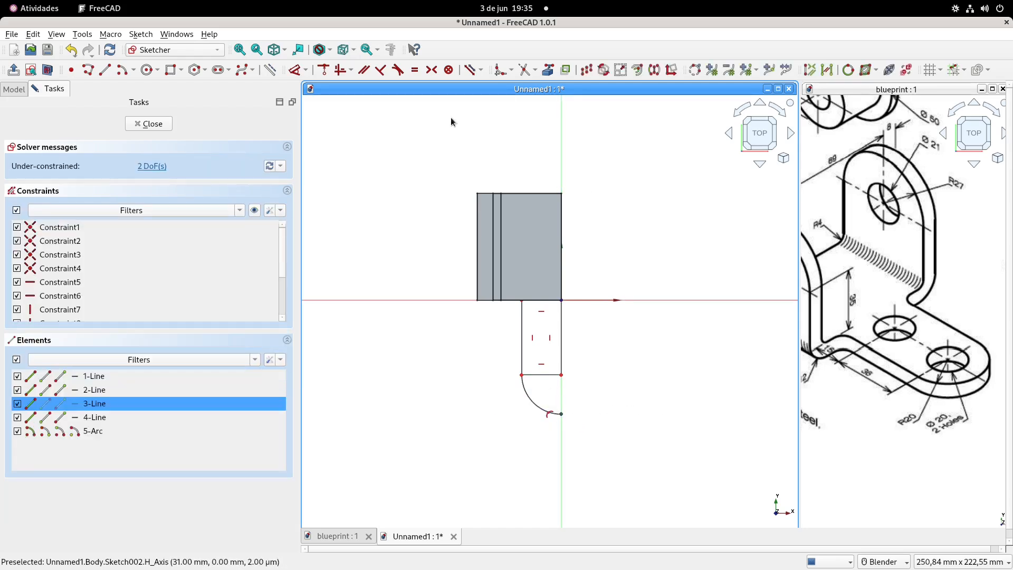
pyautogui.click(270, 70)
pyautogui.scroll(1, 584, 344)
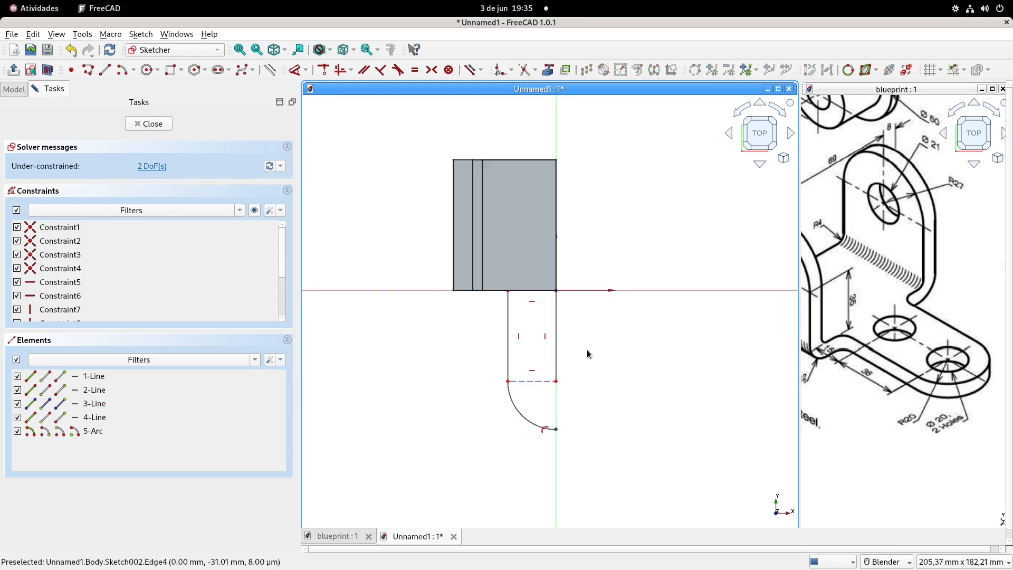
pyautogui.keyDown('shift'); pyautogui.moveTo(586, 350); pyautogui.dragTo(586, 286, button='middle'); pyautogui.keyUp('shift')
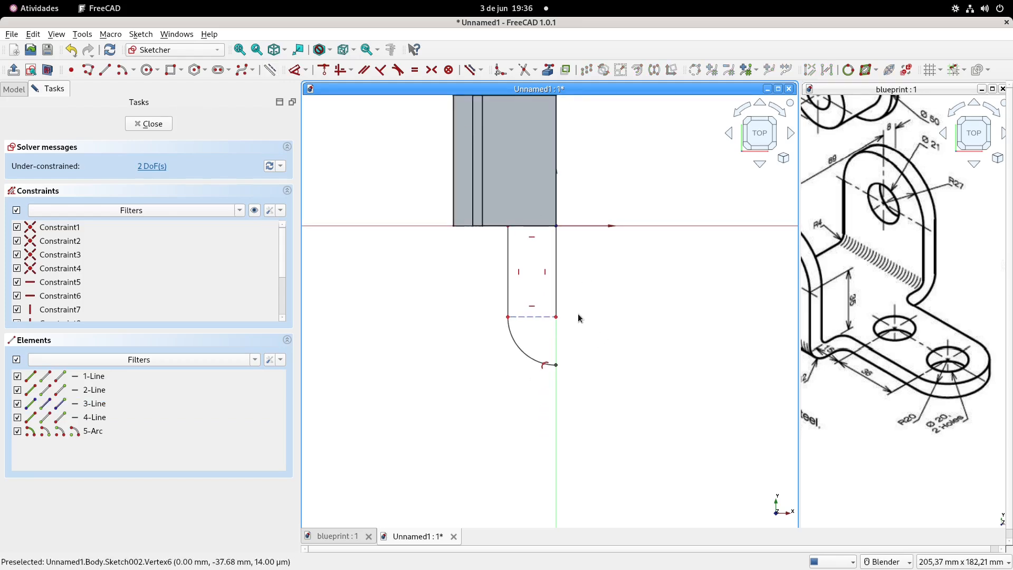
pyautogui.click(543, 316)
pyautogui.press('Delete')
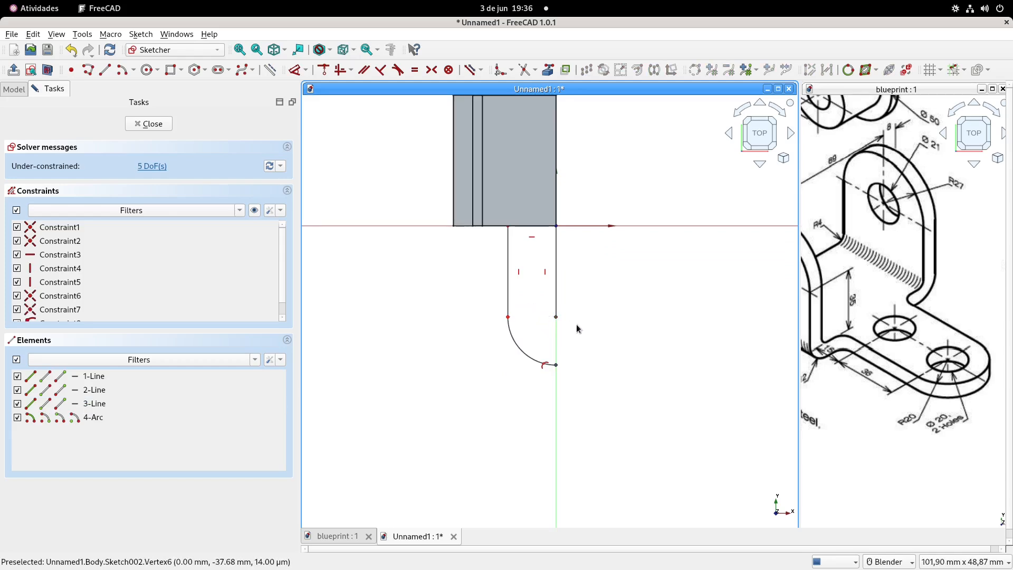
# Make the free end of the line on the vertical axis coincident with the arc's open endpoint.
pyautogui.click(556, 317)
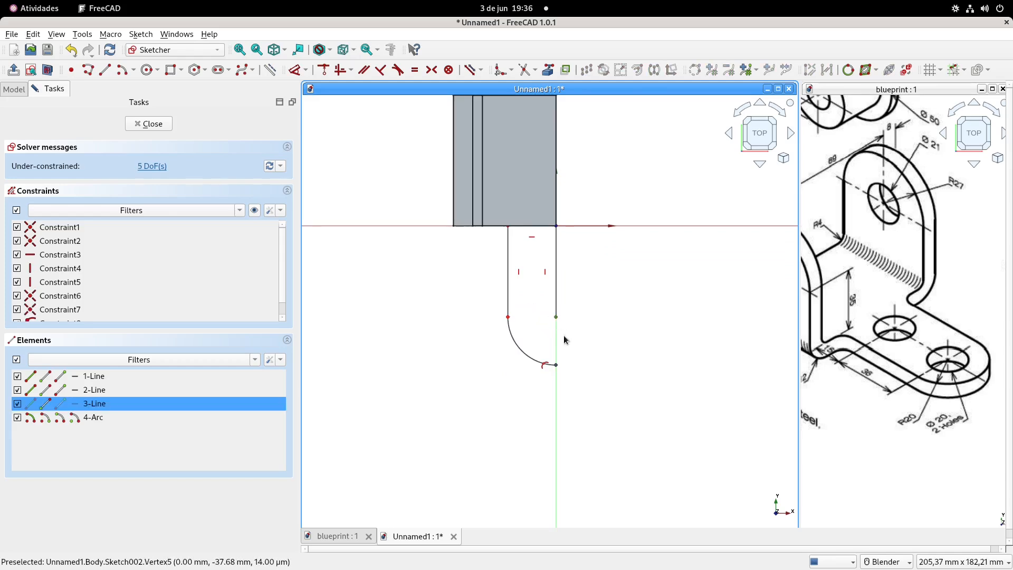
pyautogui.click(557, 366)
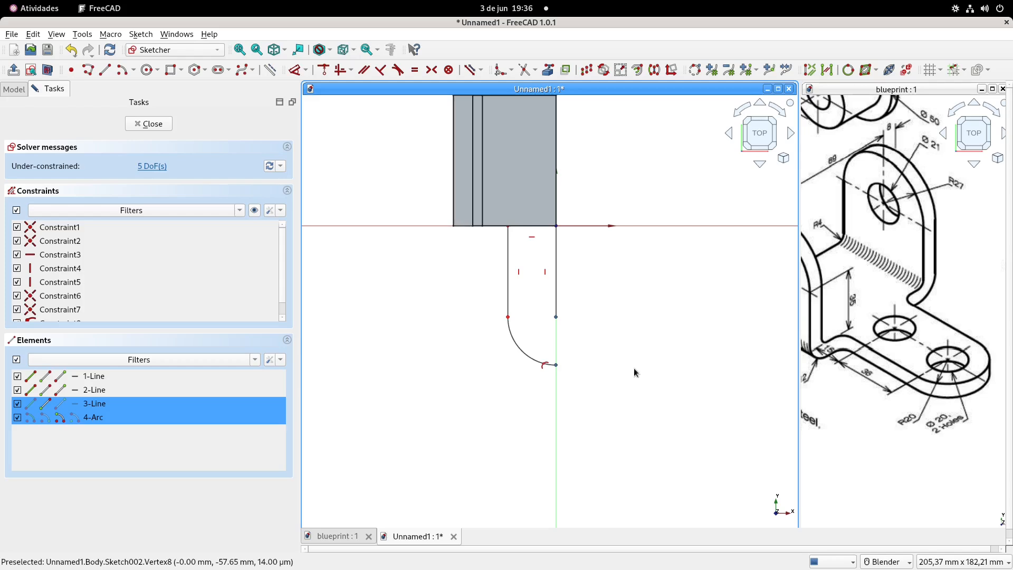
pyautogui.click(324, 69)
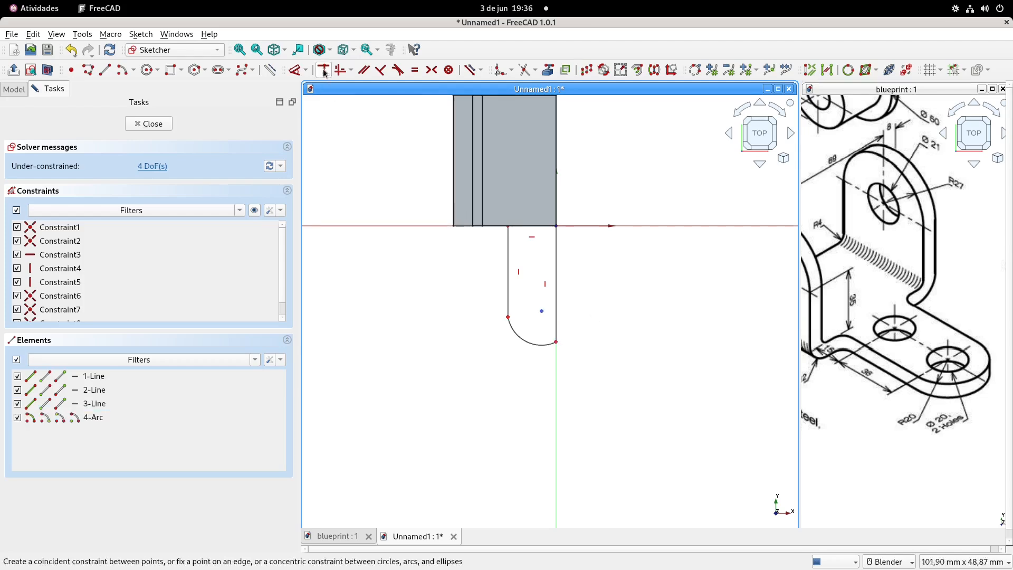
# Make the arc tangent to the straight side line it joins, accepting the constraint substitution.
pyautogui.click(398, 70)
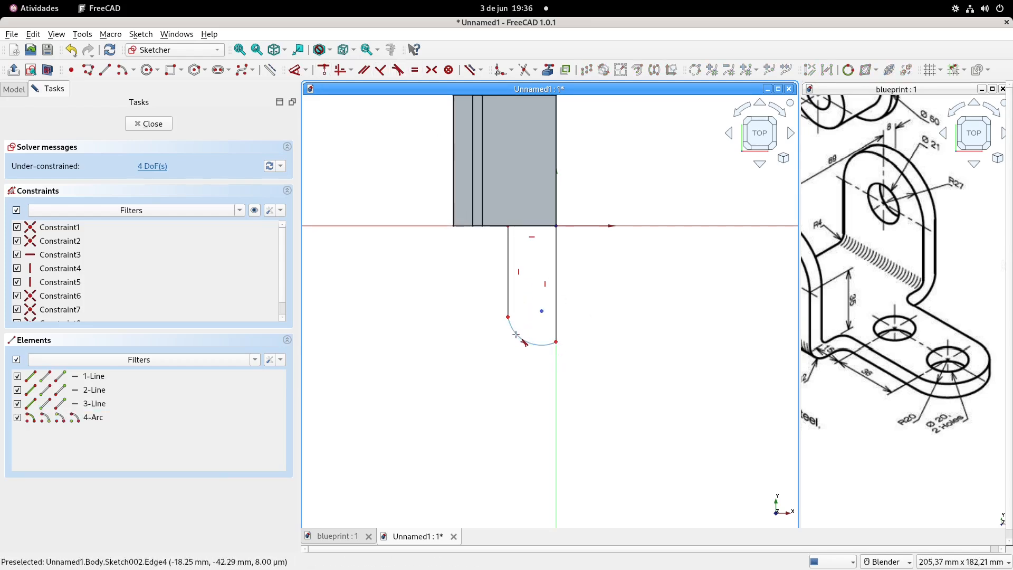
pyautogui.click(511, 331)
pyautogui.click(509, 297)
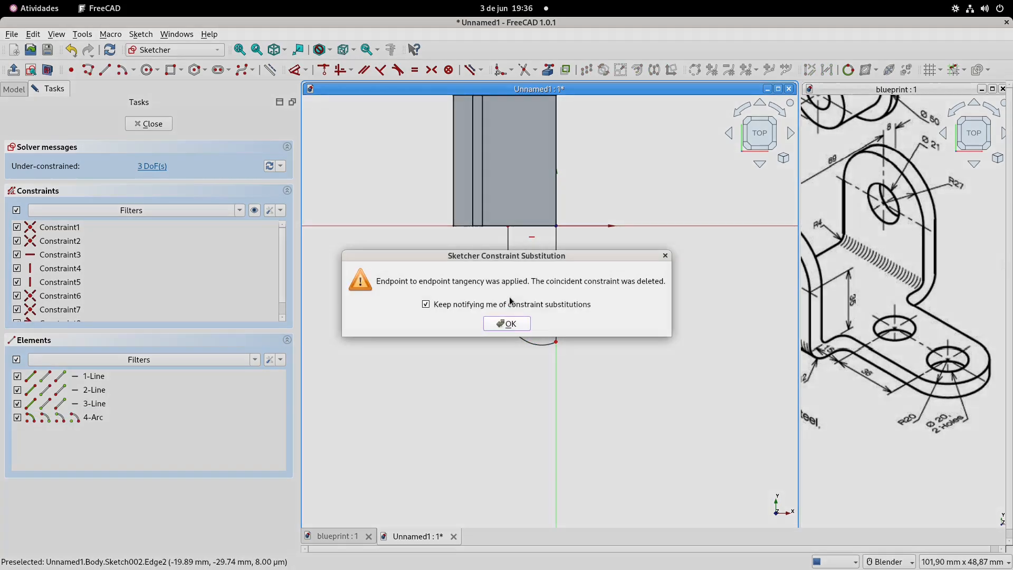
pyautogui.click(523, 323)
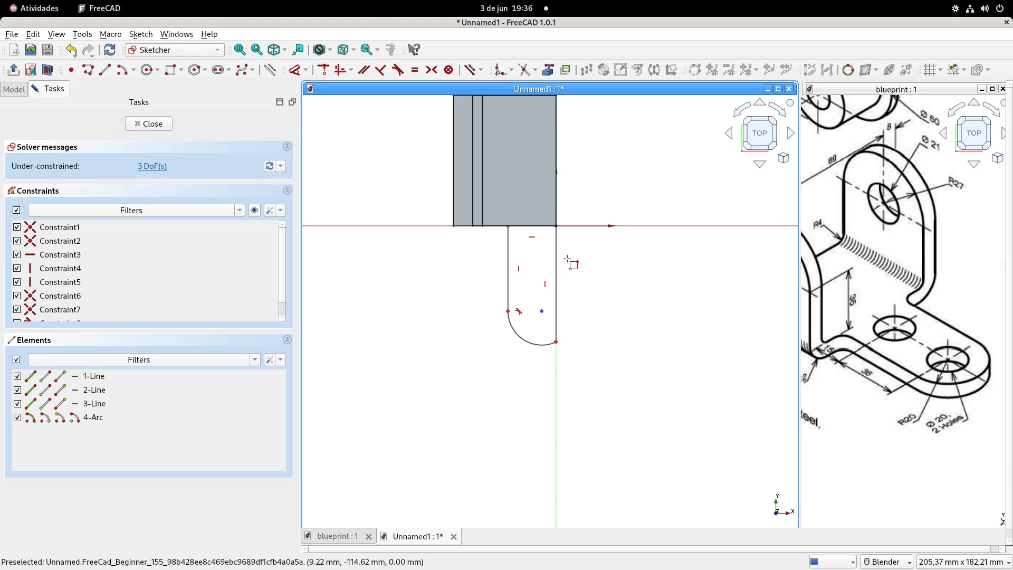
# Set the arc's radius to 20 mm, as given on the blueprint.
pyautogui.click(518, 335)
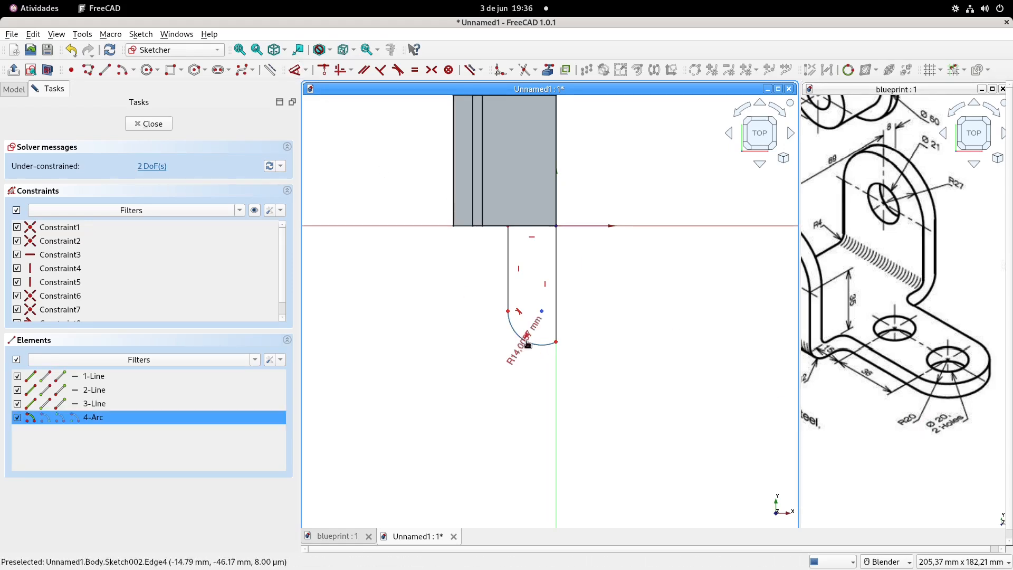
pyautogui.click(482, 378)
pyautogui.write('20')
pyautogui.press('Return')
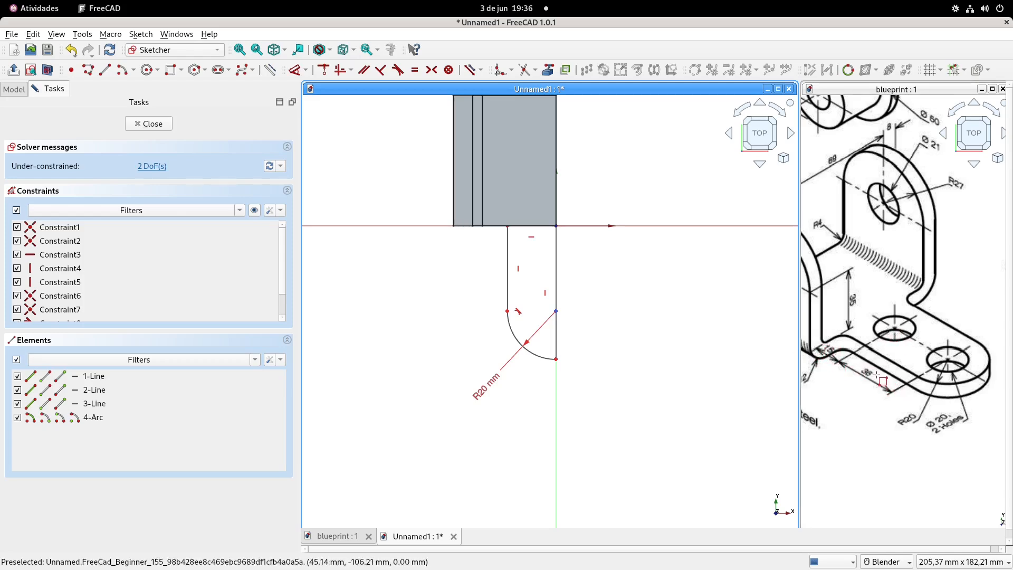
# Dimension the vertical distance from the horizontal axis to the arc's center as 15+36 mm.
pyautogui.scroll(2, 870, 381)
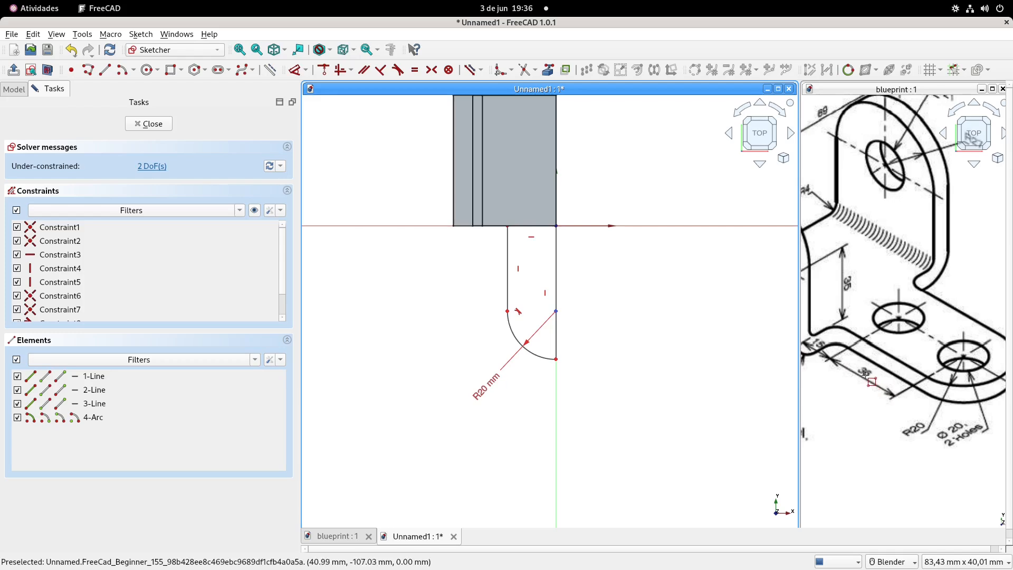
pyautogui.click(557, 312)
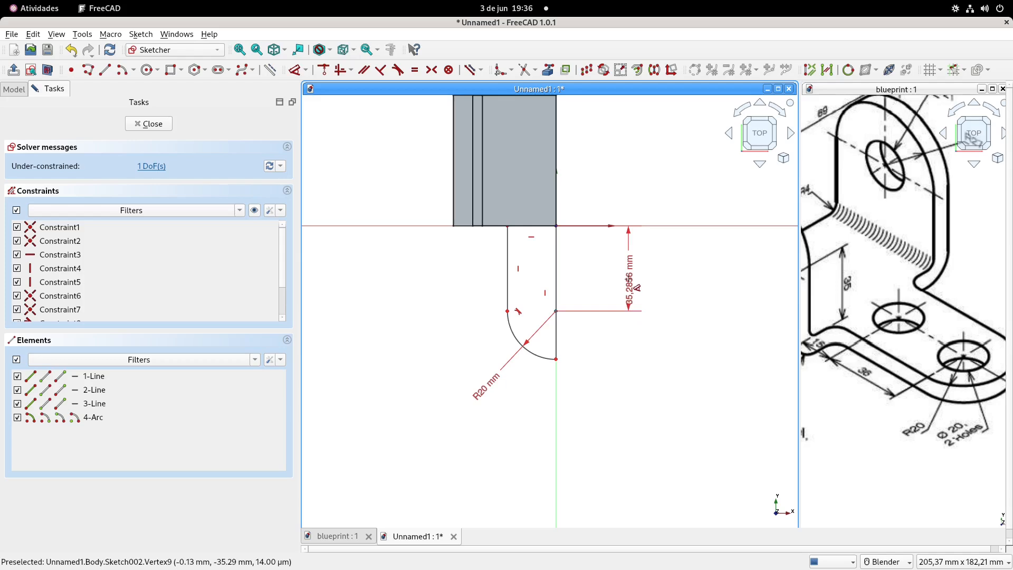
pyautogui.click(628, 283)
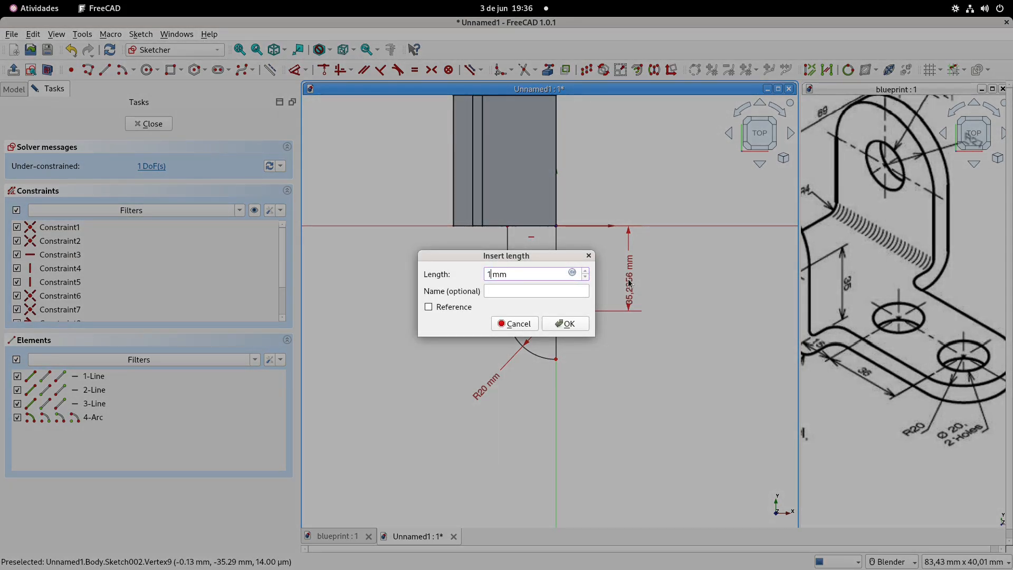
pyautogui.write('15+36')
pyautogui.press('Return')
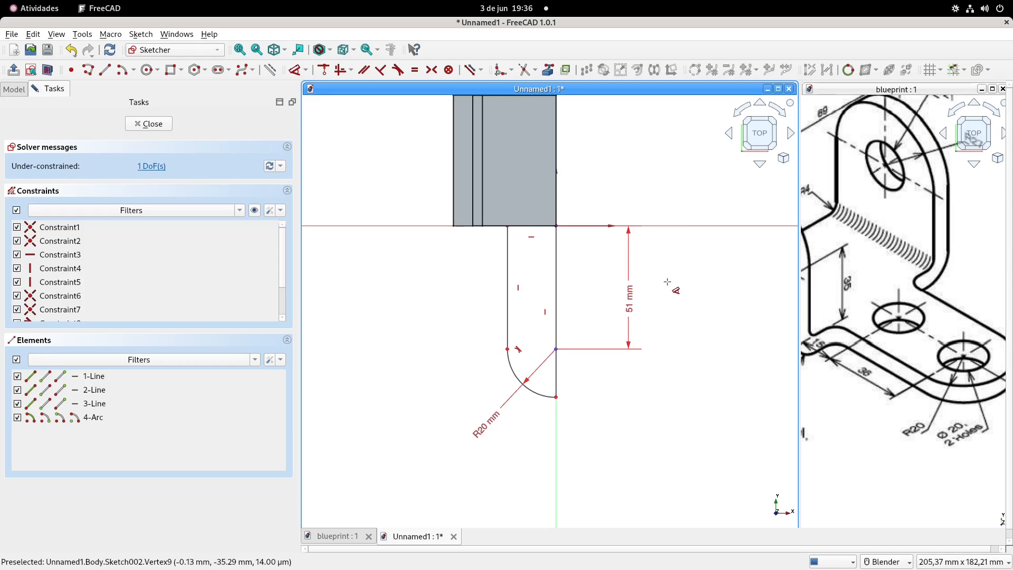
# Constrain the arc's center onto the vertical axis and leave the sketch.
pyautogui.moveTo(555, 398); pyautogui.dragTo(556, 402)
pyautogui.moveTo(507, 352)
pyautogui.mouseDown()
pyautogui.moveTo(484, 353)
pyautogui.moveTo(503, 350)
pyautogui.mouseUp()
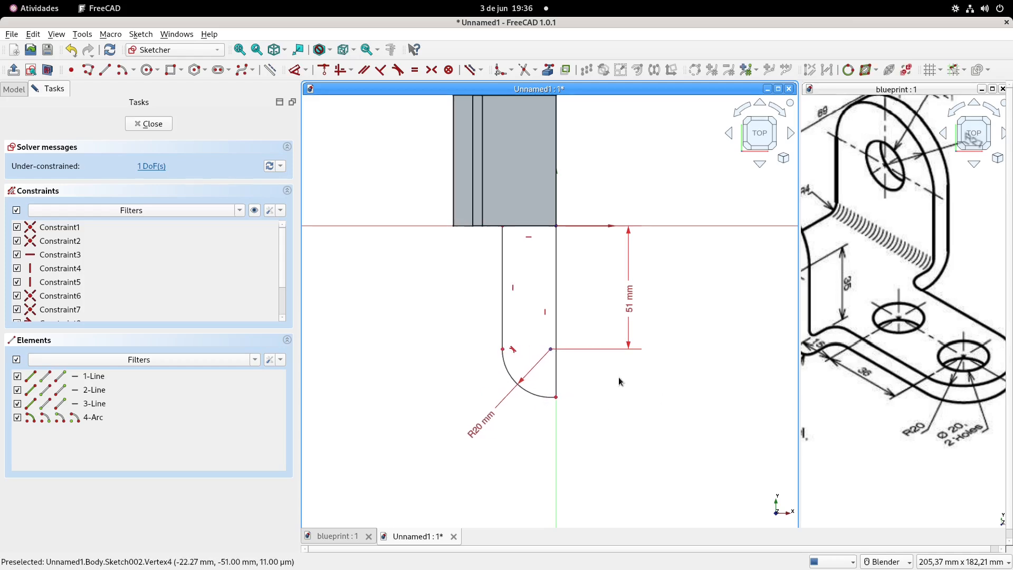
pyautogui.click(552, 351)
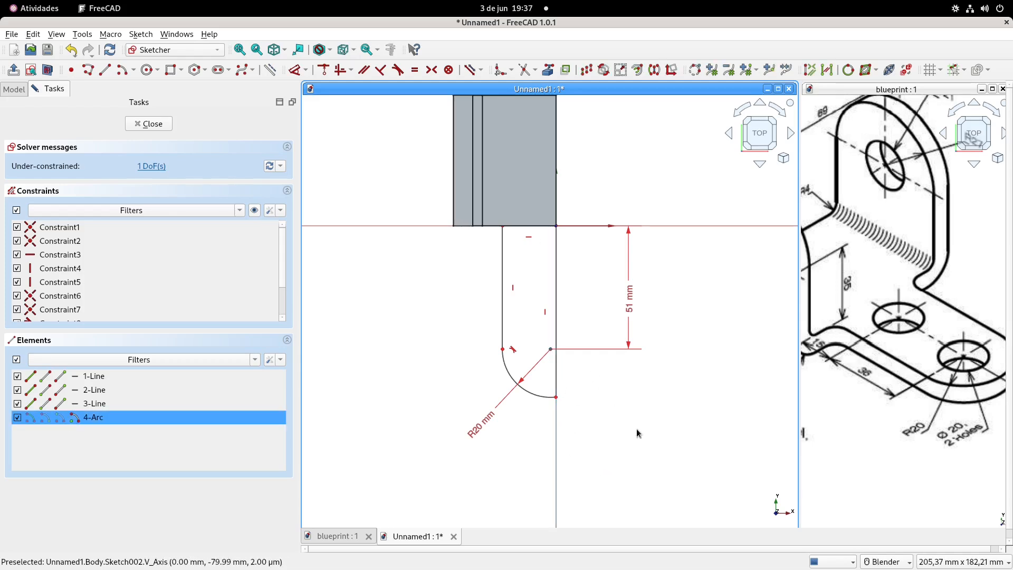
pyautogui.click(323, 70)
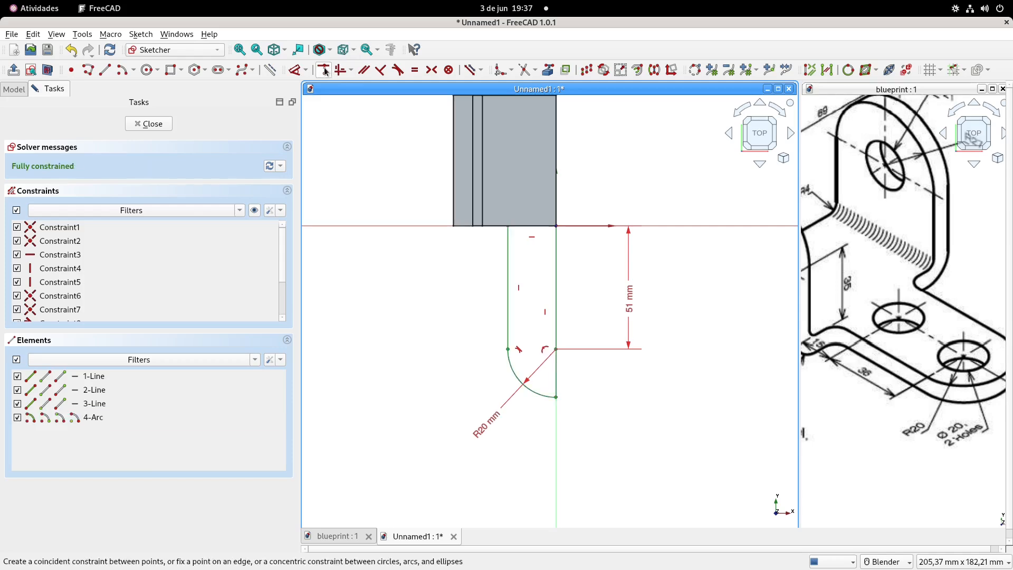
pyautogui.click(14, 70)
pyautogui.moveTo(565, 278)
pyautogui.mouseDown(button='middle')
pyautogui.moveTo(539, 285)
pyautogui.moveTo(561, 268)
pyautogui.mouseUp(button='middle')
pyautogui.keyDown('shift'); pyautogui.moveTo(602, 303); pyautogui.dragTo(536, 333, button='middle'); pyautogui.keyUp('shift')
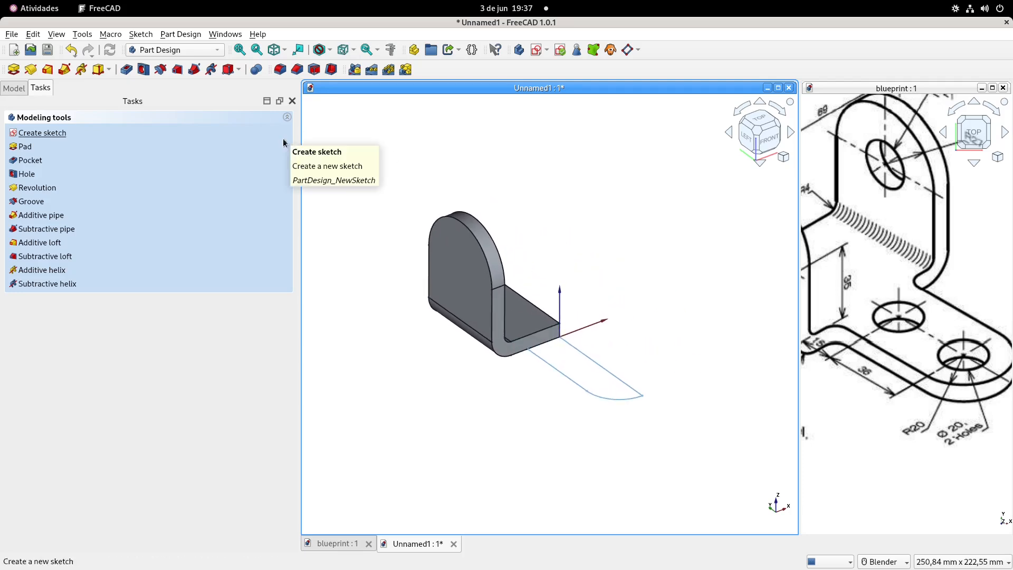
# Pad the rounded base extension sketch by 8 mm.
pyautogui.click(13, 70)
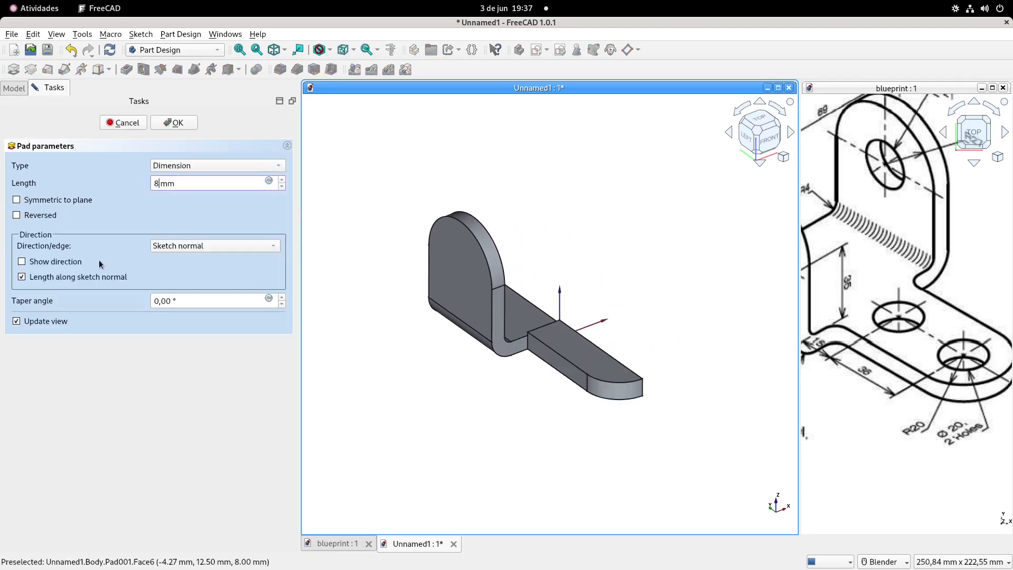
pyautogui.click(177, 126)
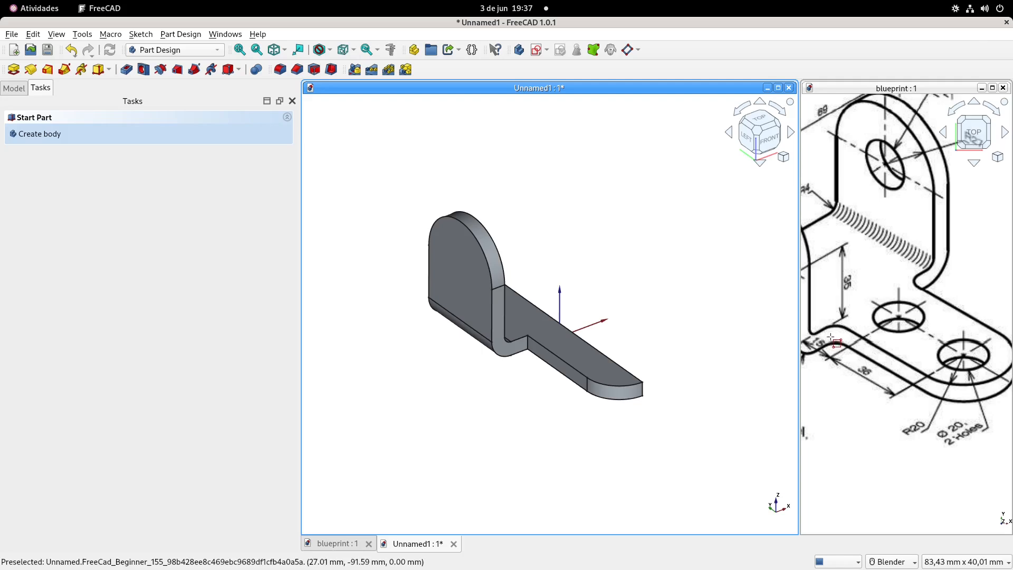
# Fillet the vertical inner corner edge where the base extension meets the bent flange with a 4 mm radius.
pyautogui.click(831, 337)
pyautogui.scroll(2, 831, 337)
pyautogui.scroll(4, 546, 341)
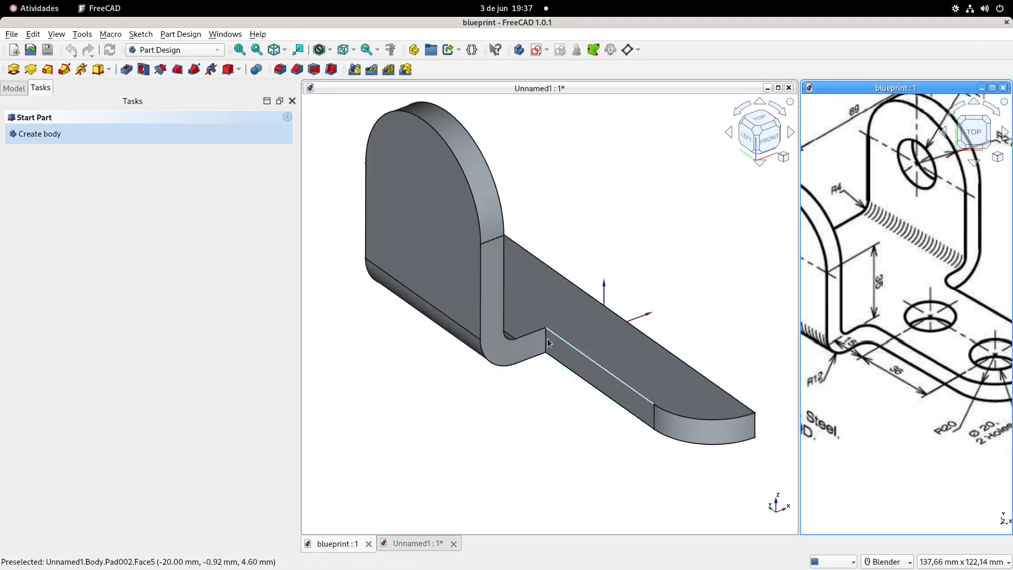
pyautogui.click(546, 340)
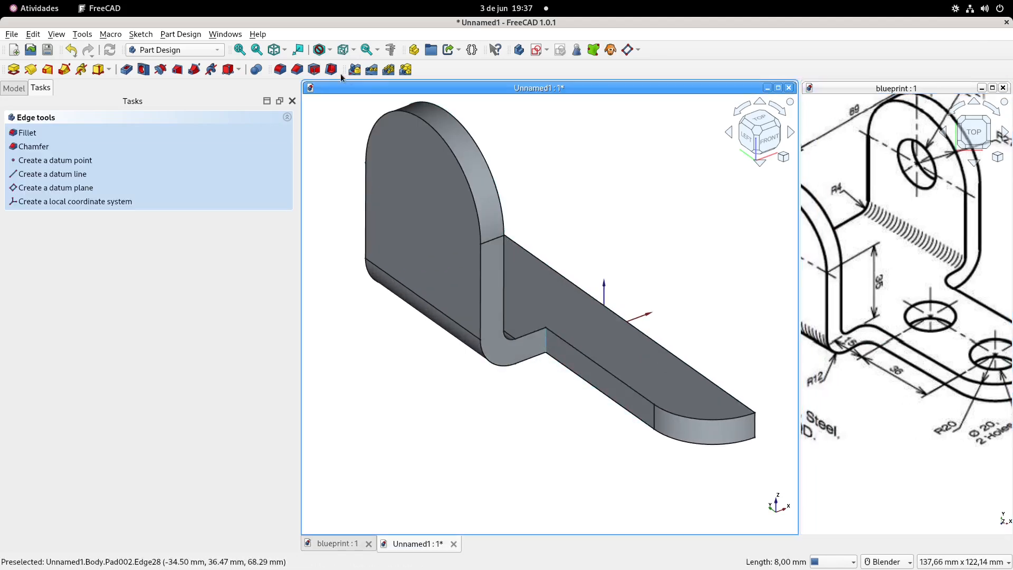
pyautogui.click(278, 67)
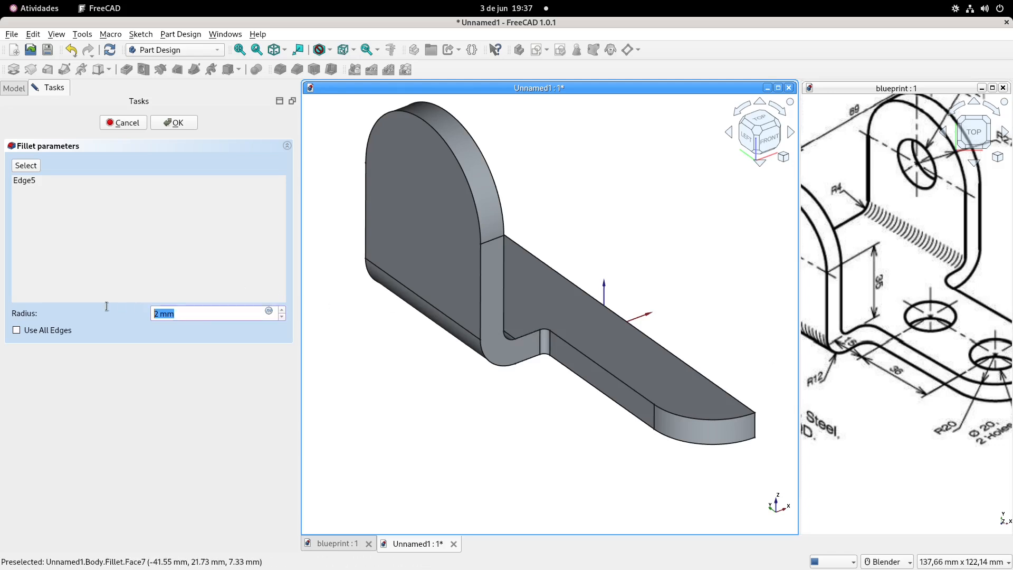
pyautogui.click(484, 403)
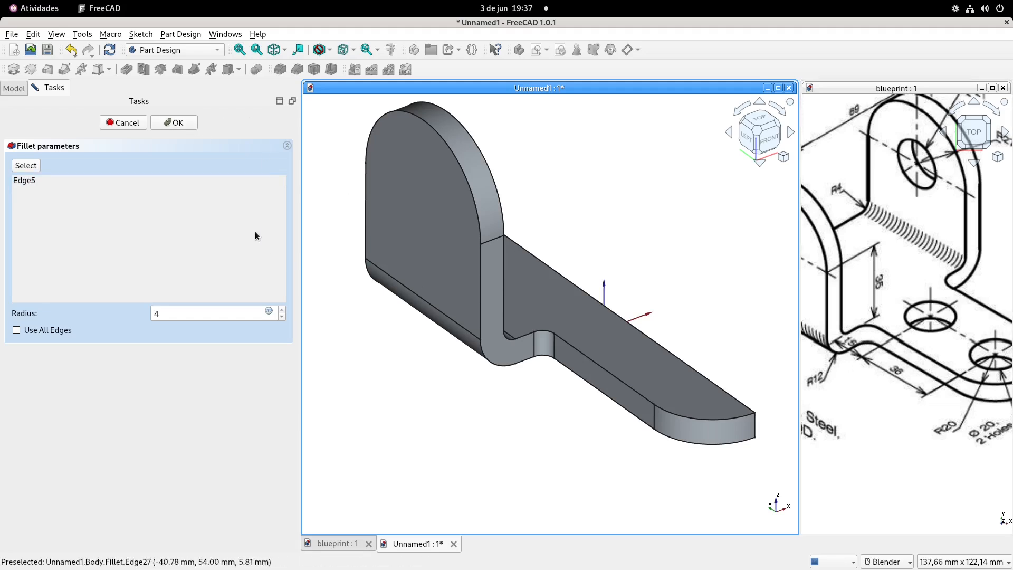
pyautogui.press('Return')
# Mirror all three pads and the fillet about the vertical sketch axis to form the other half of the yoke.
pyautogui.scroll(-2, 647, 294)
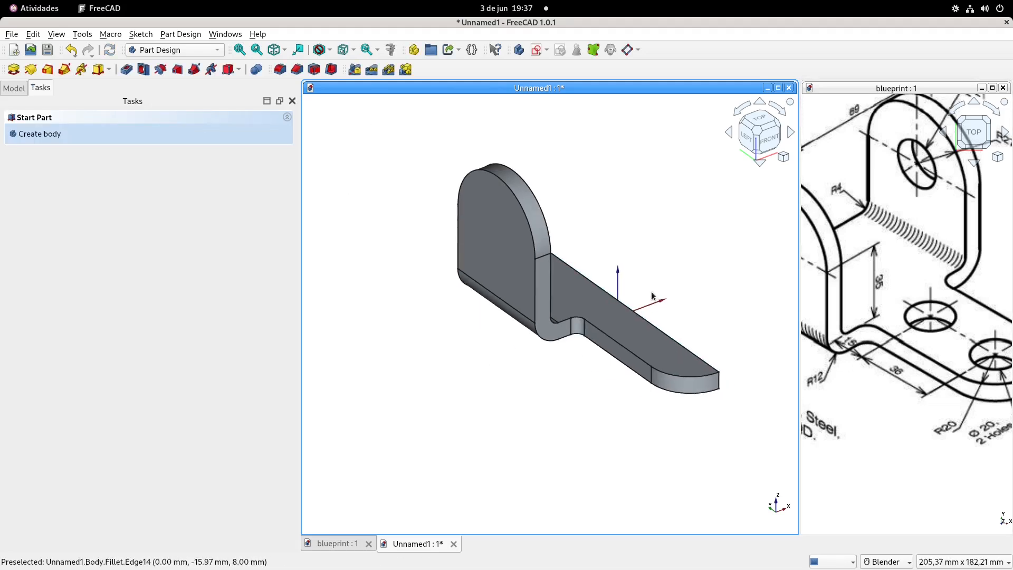
pyautogui.scroll(1, 660, 297)
pyautogui.scroll(-1, 666, 298)
pyautogui.scroll(-3, 909, 357)
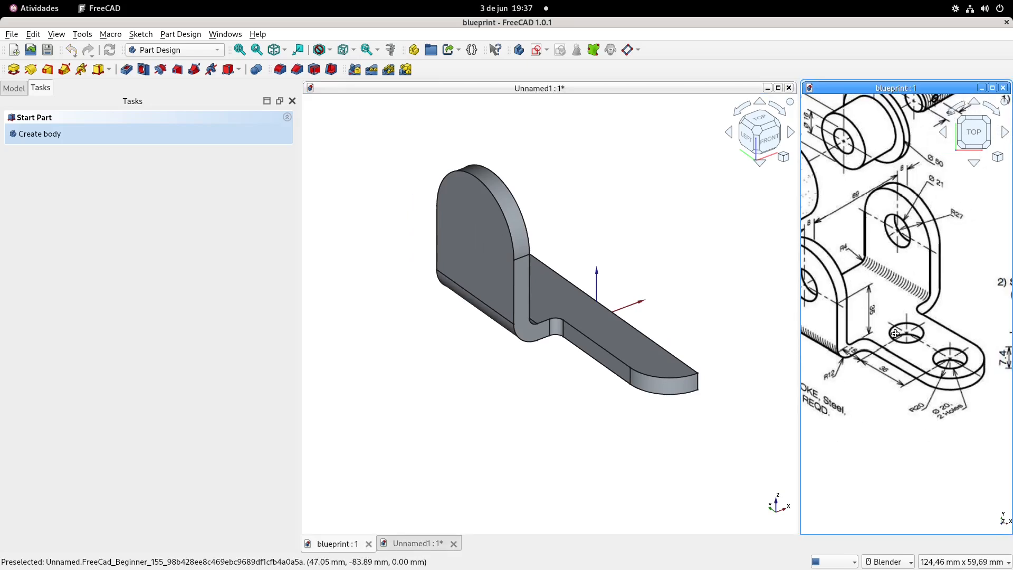
pyautogui.moveTo(603, 231); pyautogui.dragTo(601, 246, button='middle')
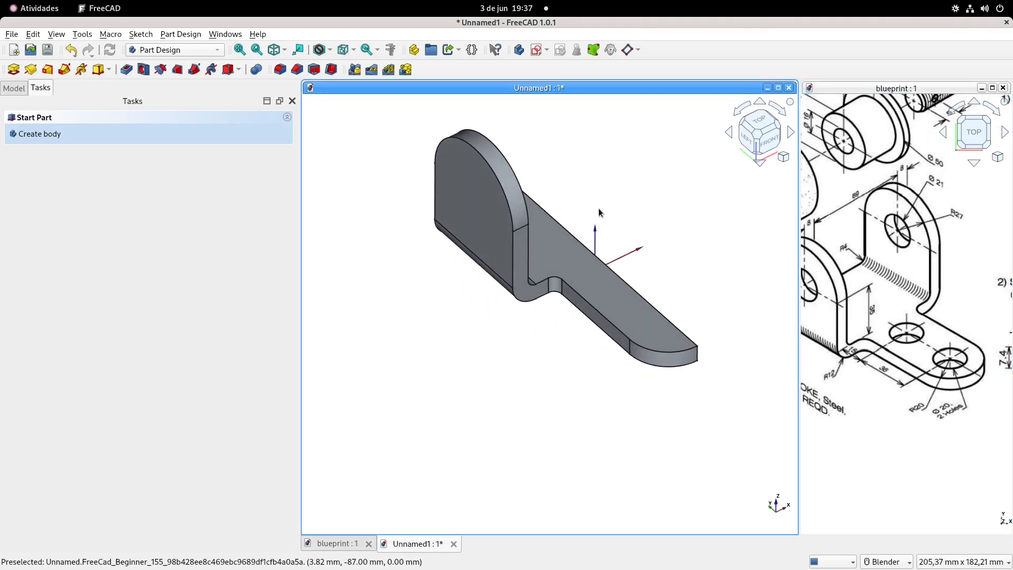
pyautogui.click(14, 88)
pyautogui.click(69, 164)
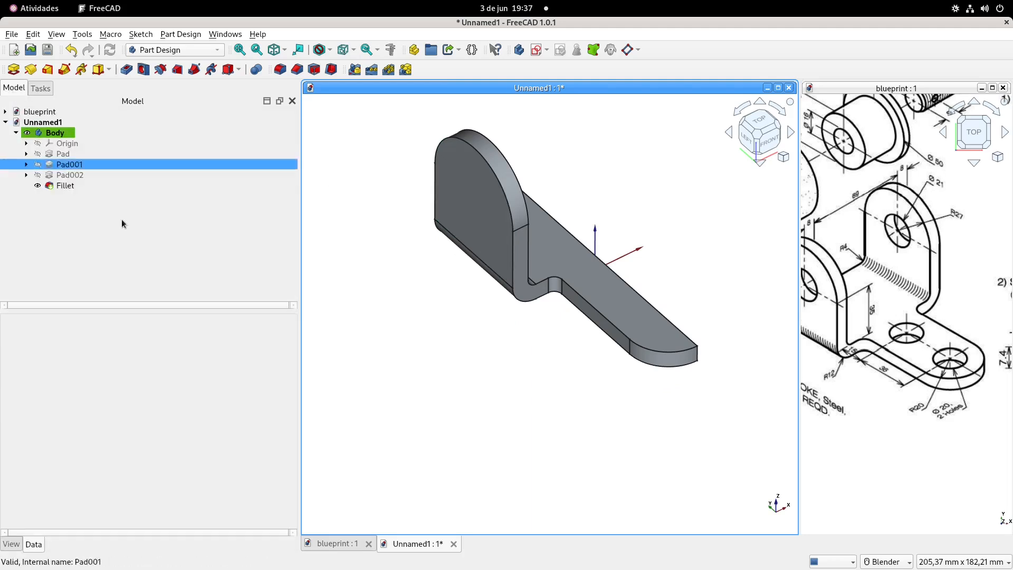
pyautogui.click(63, 153)
pyautogui.keyDown('shift'); pyautogui.click(65, 185); pyautogui.keyUp('shift')
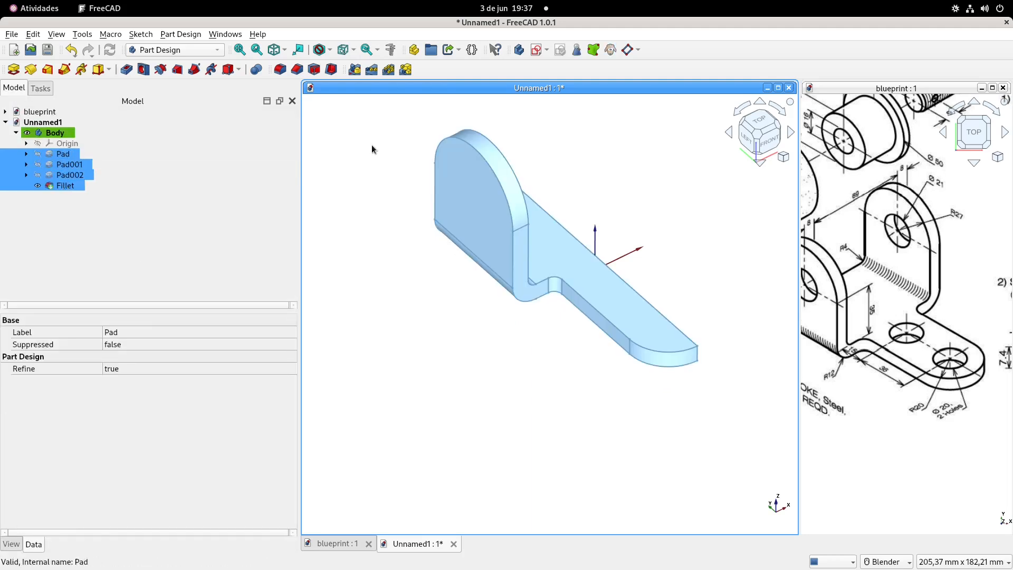
pyautogui.click(356, 73)
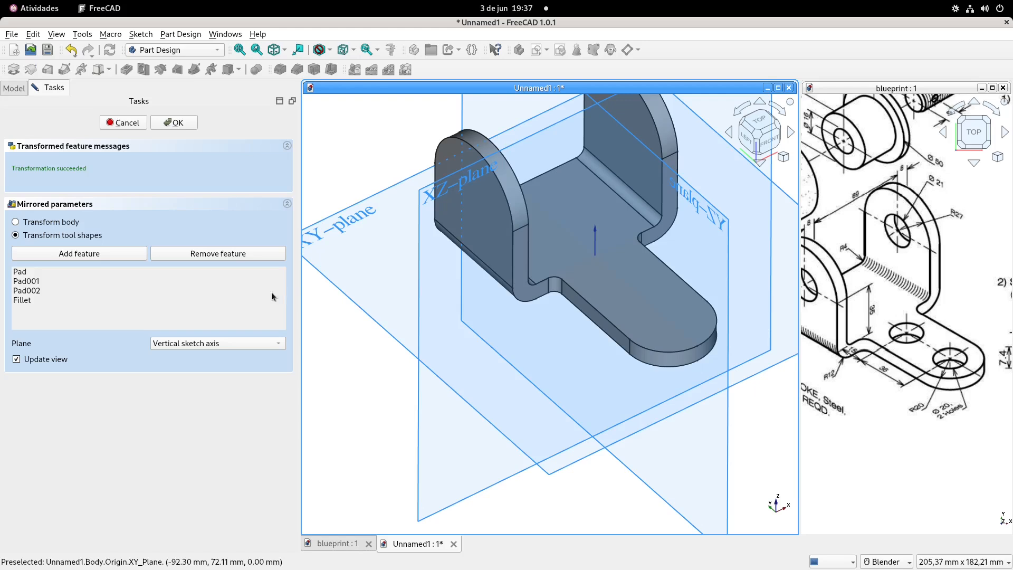
pyautogui.click(181, 123)
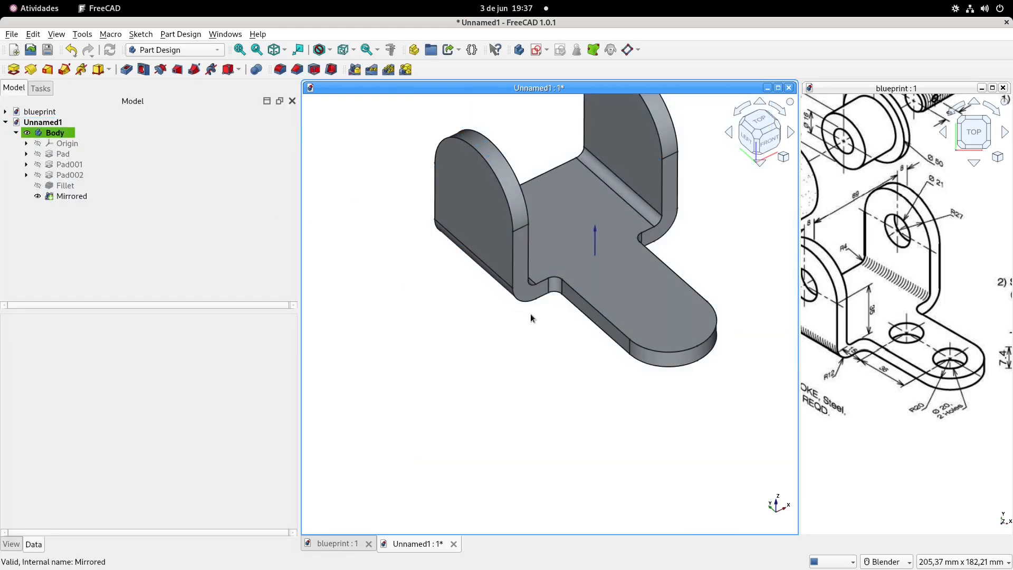
# Start a sketch on the base's top face and project the extension's rounded end arc as external geometry.
pyautogui.scroll(-2, 530, 313)
pyautogui.keyDown('shift'); pyautogui.moveTo(527, 227); pyautogui.dragTo(508, 259, button='middle'); pyautogui.keyUp('shift')
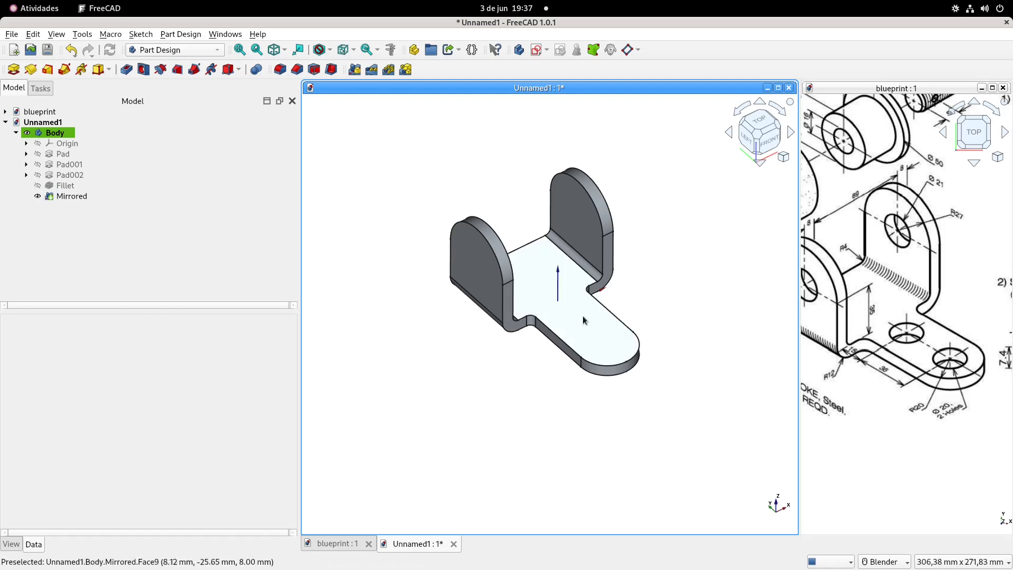
pyautogui.click(597, 328)
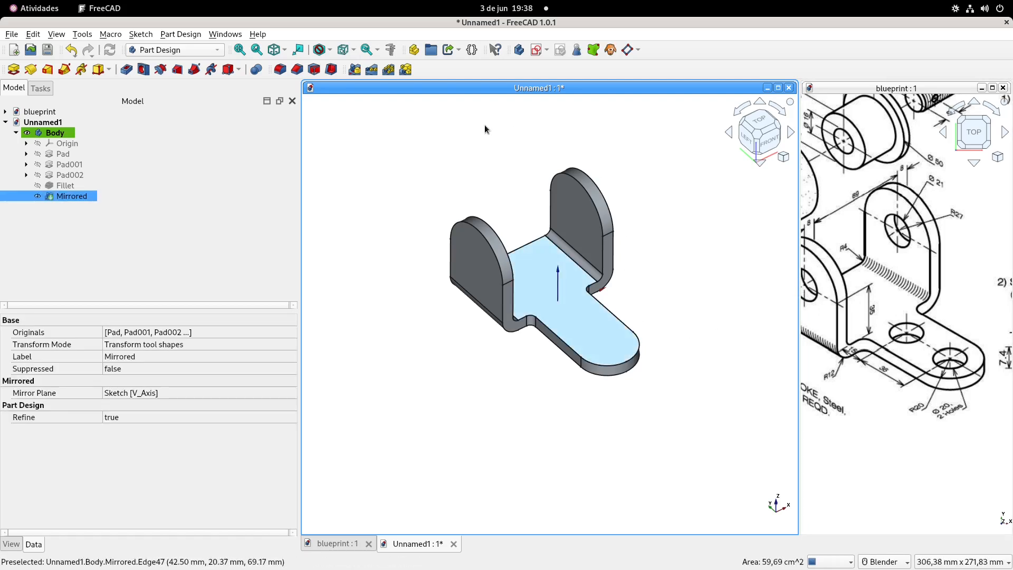
pyautogui.click(539, 49)
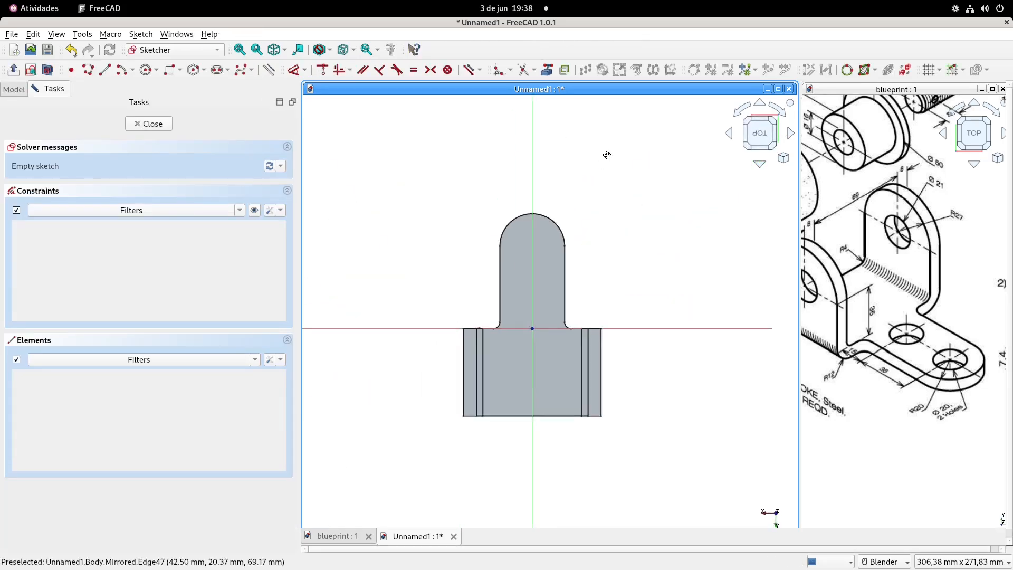
pyautogui.click(548, 69)
pyautogui.scroll(1, 601, 176)
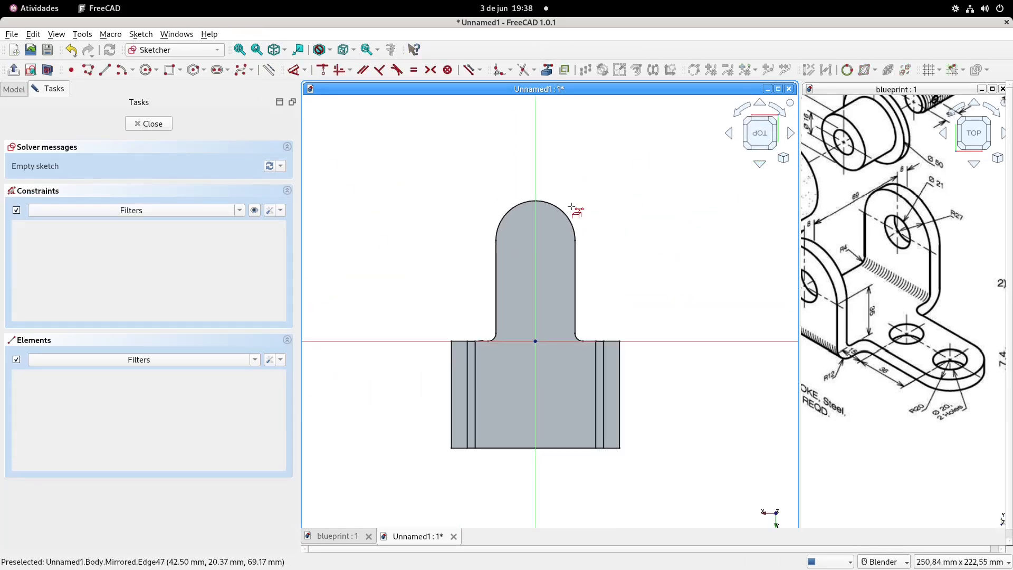
pyautogui.click(562, 214)
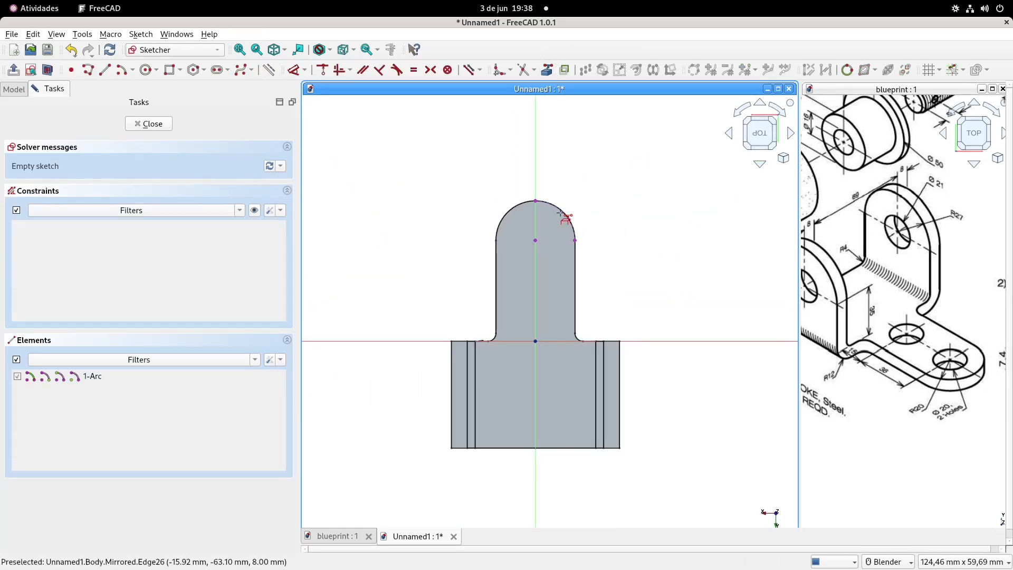
# Draw two hole circles, one centered on the projected arc's center and one below it on the vertical axis.
pyautogui.click(146, 70)
pyautogui.click(535, 240)
pyautogui.click(541, 259)
pyautogui.click(536, 305)
pyautogui.click(554, 311)
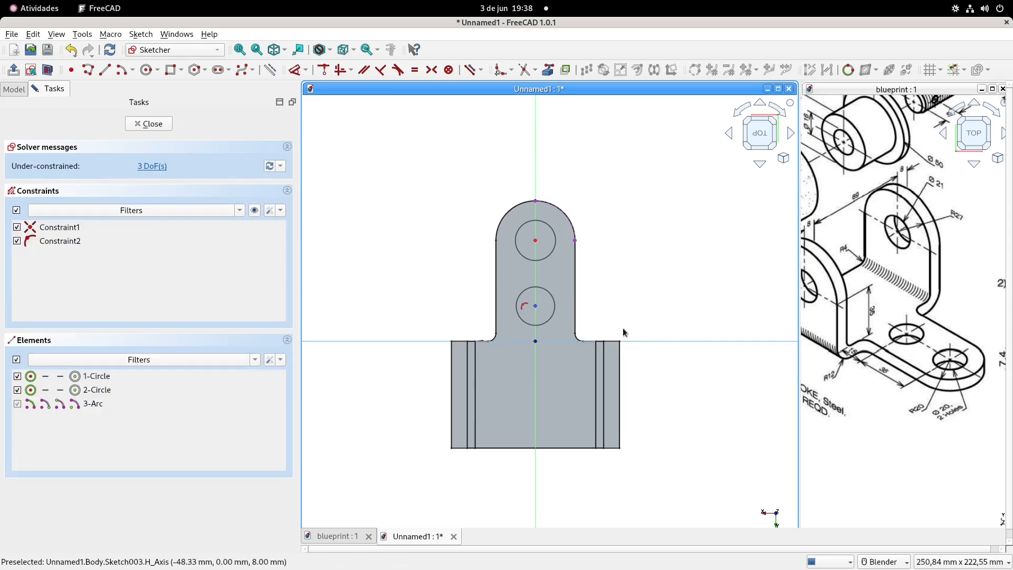
# Dimension the vertical distance from the horizontal axis to the lower circle's center as 15 mm.
pyautogui.scroll(2, 589, 296)
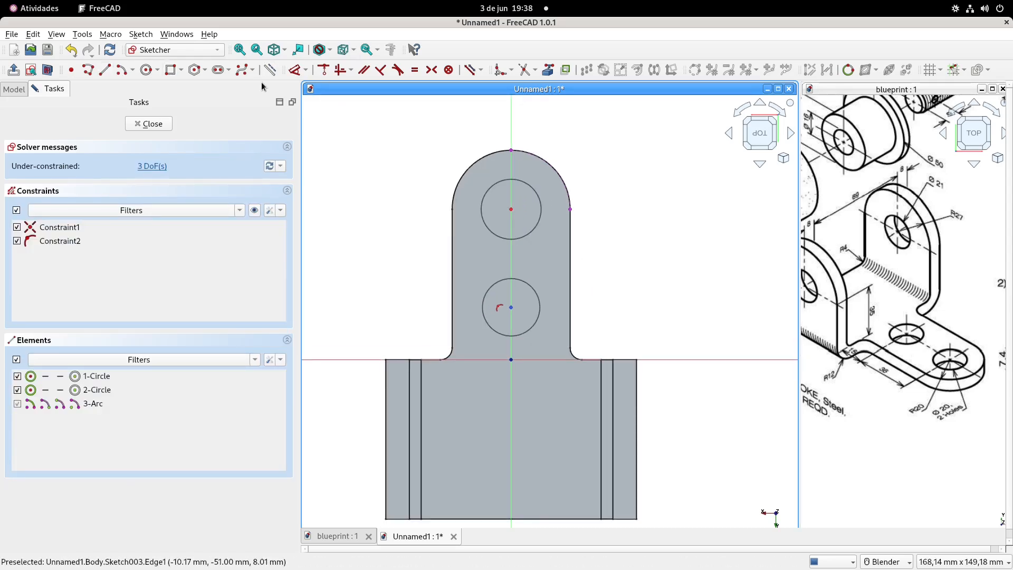
pyautogui.click(294, 69)
pyautogui.click(512, 306)
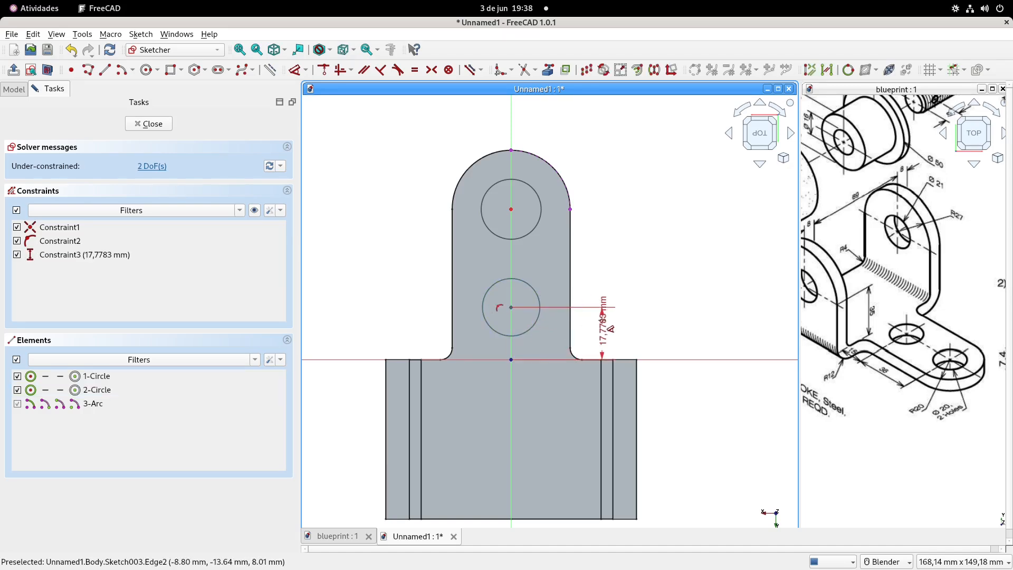
pyautogui.click(603, 323)
pyautogui.press('Return')
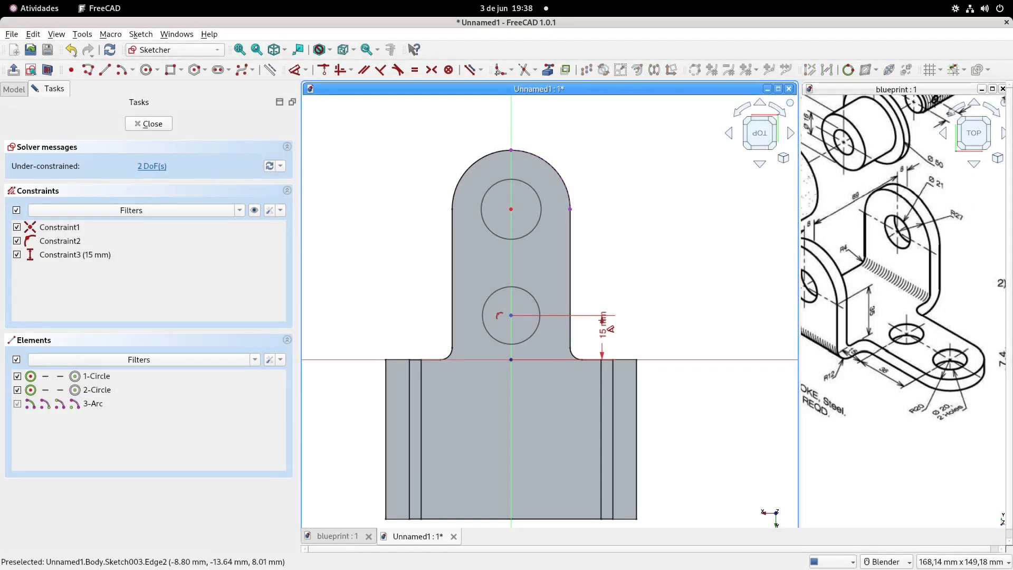
# Try to dimension the vertical distance between the two circles' centers.
pyautogui.click(513, 318)
pyautogui.click(510, 210)
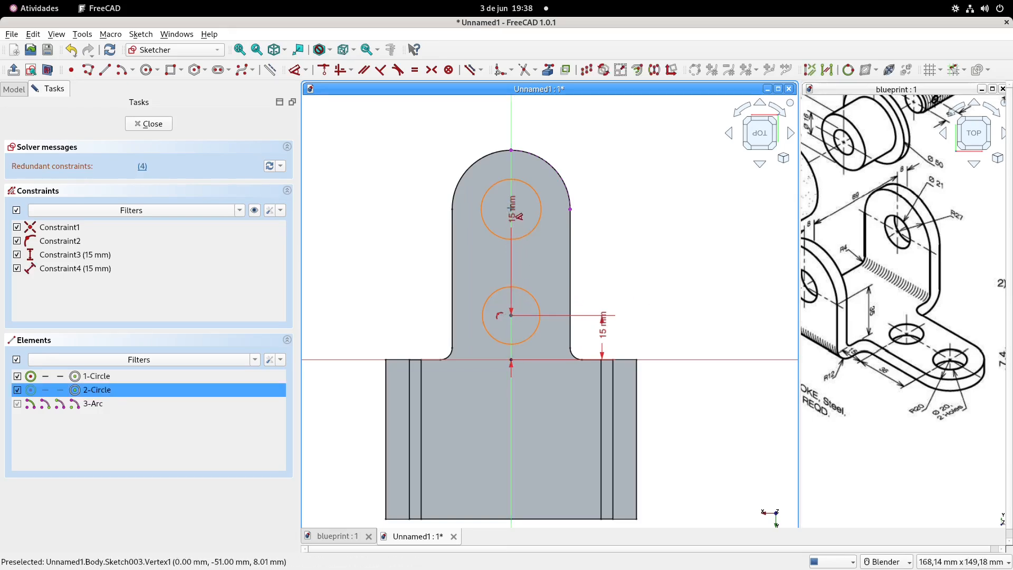
pyautogui.click(510, 209)
pyautogui.click(600, 243)
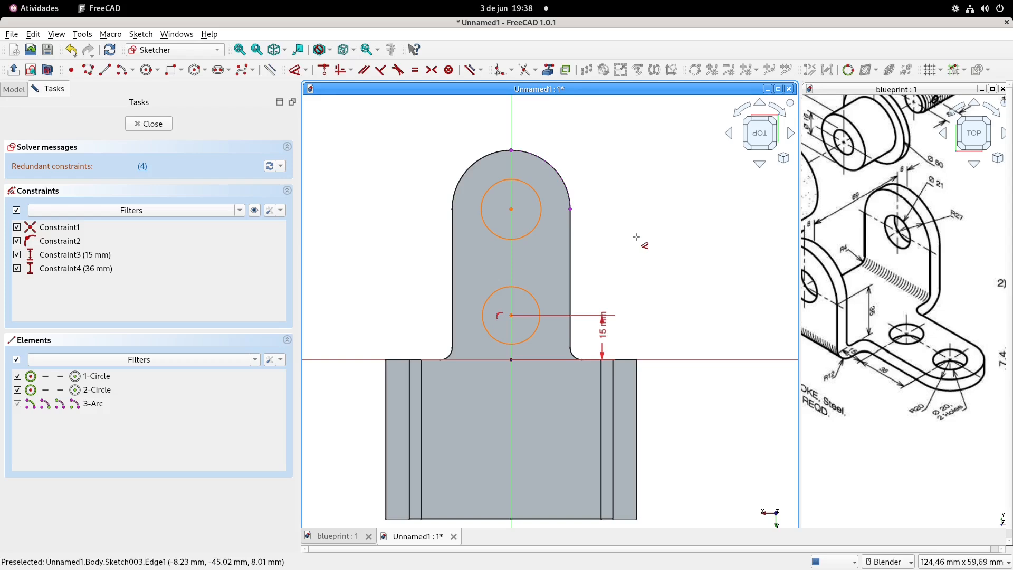
pyautogui.hotkey('ctrl', 'z')
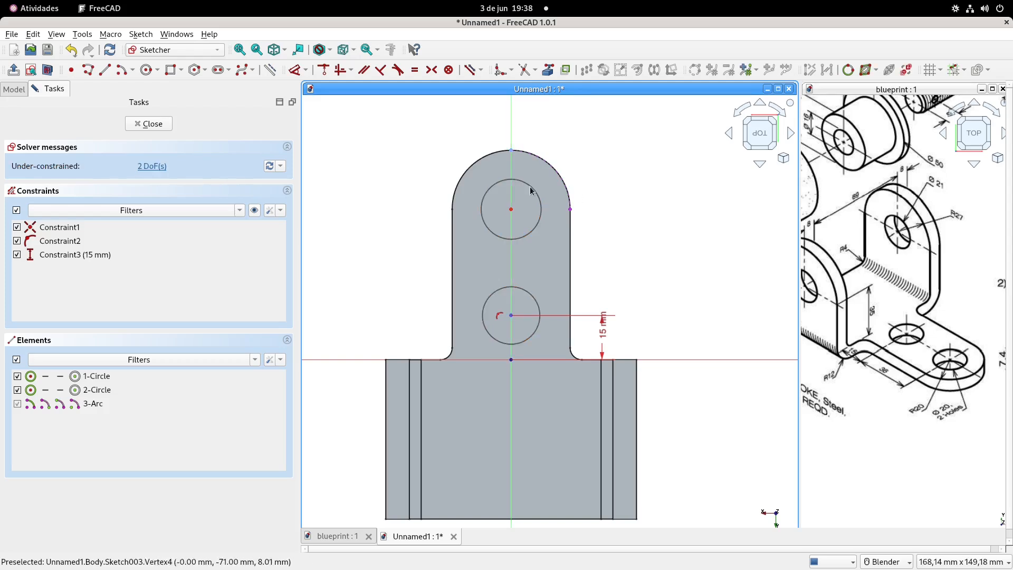
# Constrain the two hole circles to equal size.
pyautogui.click(529, 236)
pyautogui.click(530, 292)
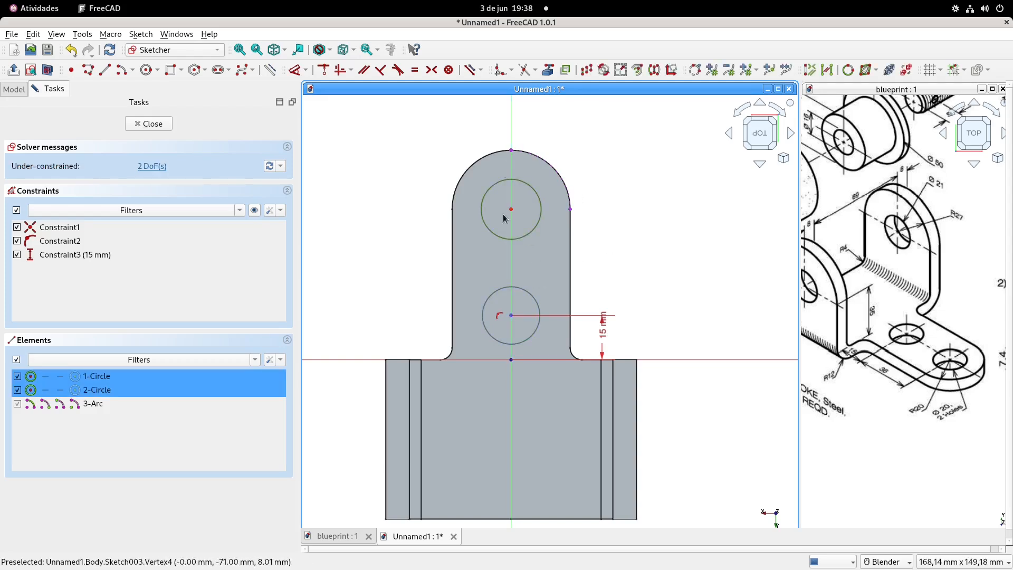
pyautogui.click(414, 69)
# Set the upper circle's diameter to 20 mm, as given on the blueprint, and leave the sketch.
pyautogui.scroll(2, 963, 390)
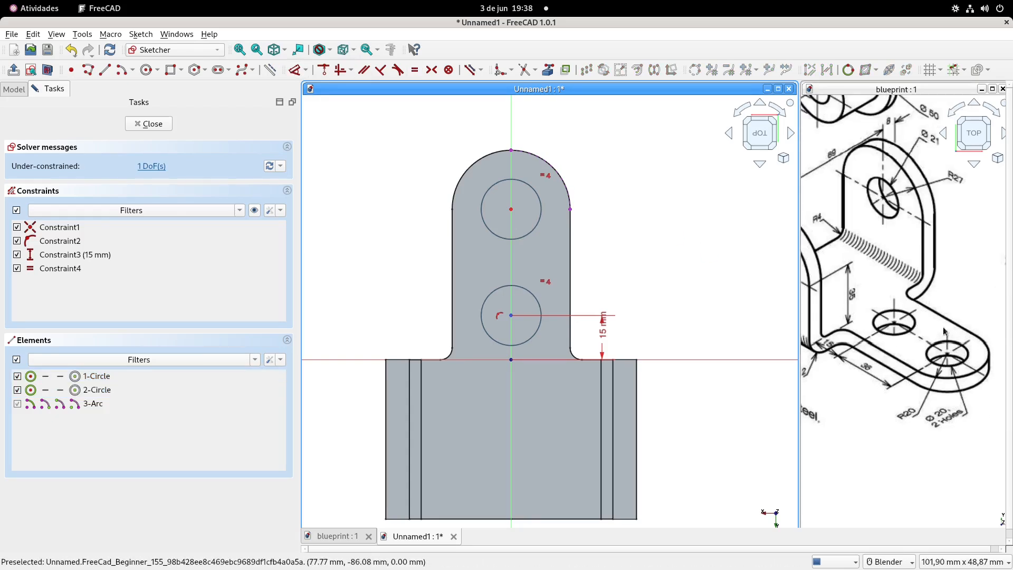
pyautogui.keyDown('shift'); pyautogui.moveTo(929, 340); pyautogui.dragTo(918, 339, button='middle'); pyautogui.keyUp('shift')
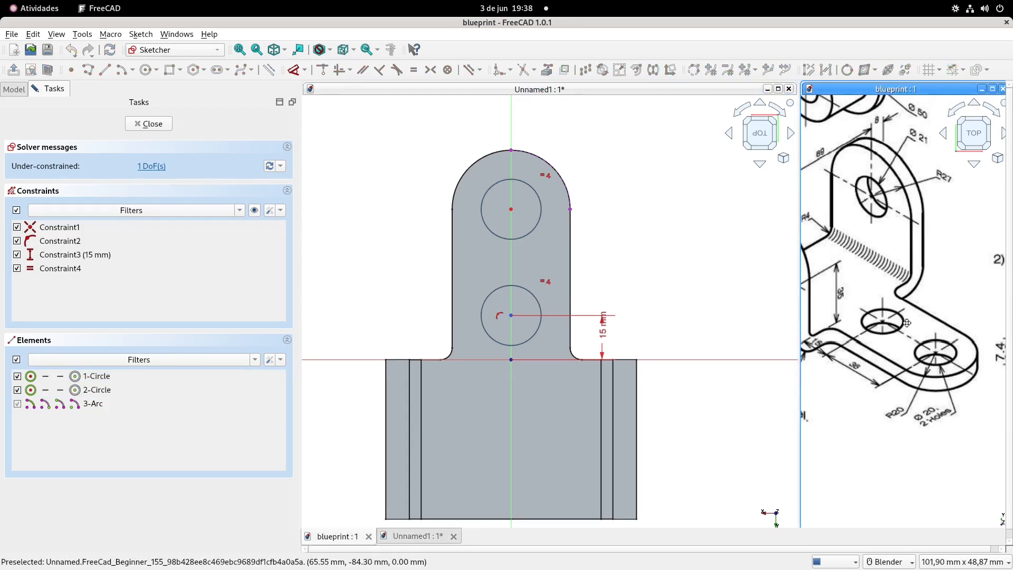
pyautogui.click(539, 200)
pyautogui.press('d')
pyautogui.click(639, 166)
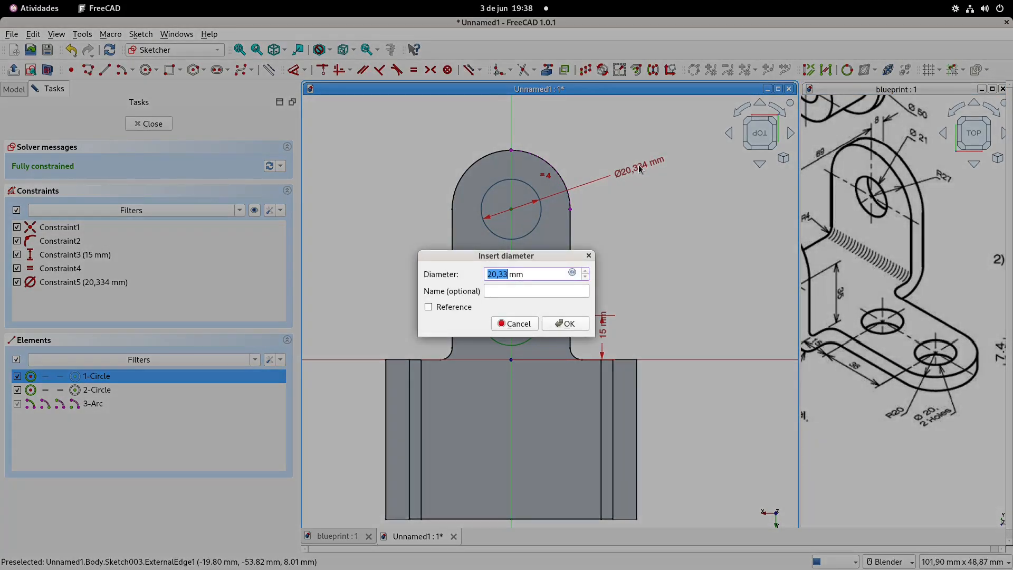
pyautogui.write('20')
pyautogui.press('Return')
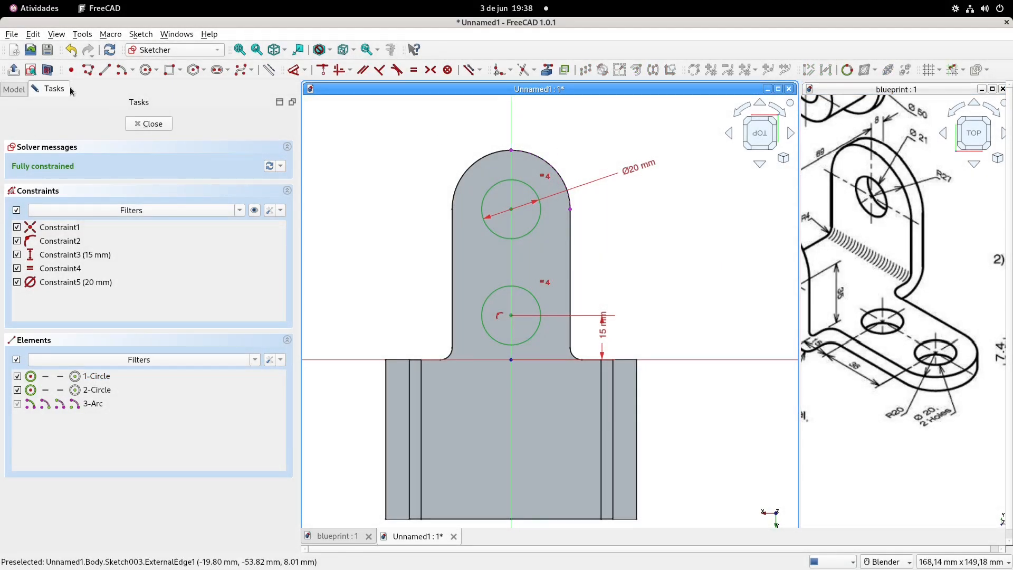
pyautogui.click(14, 68)
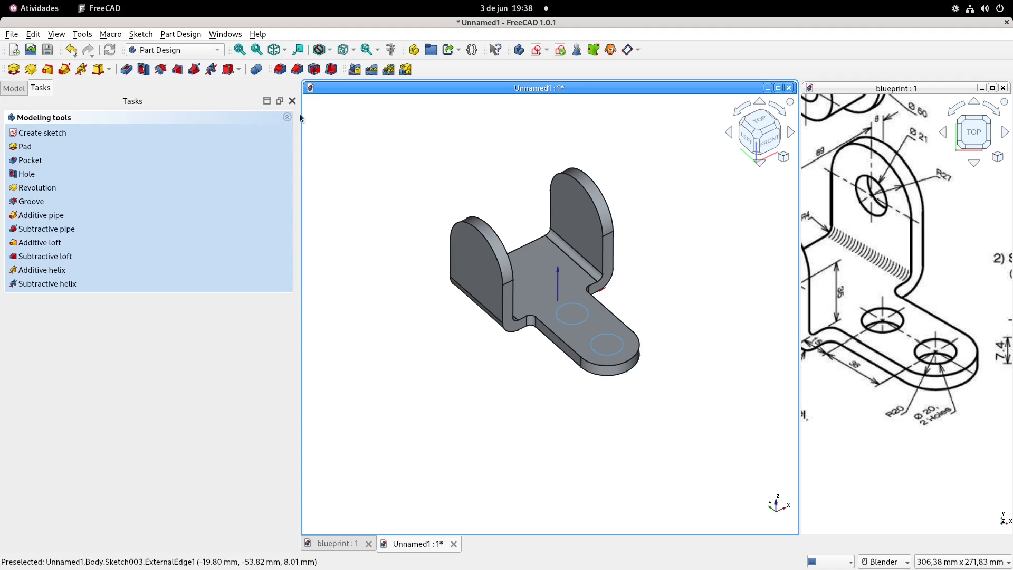
# Pocket the two circles through all of the base to cut the holes.
pyautogui.click(126, 70)
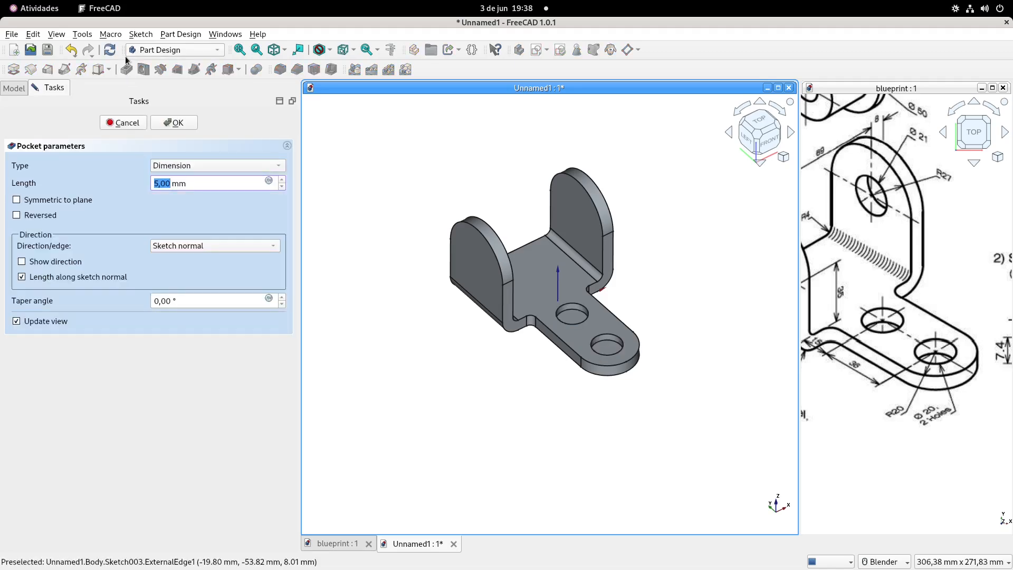
pyautogui.click(209, 168)
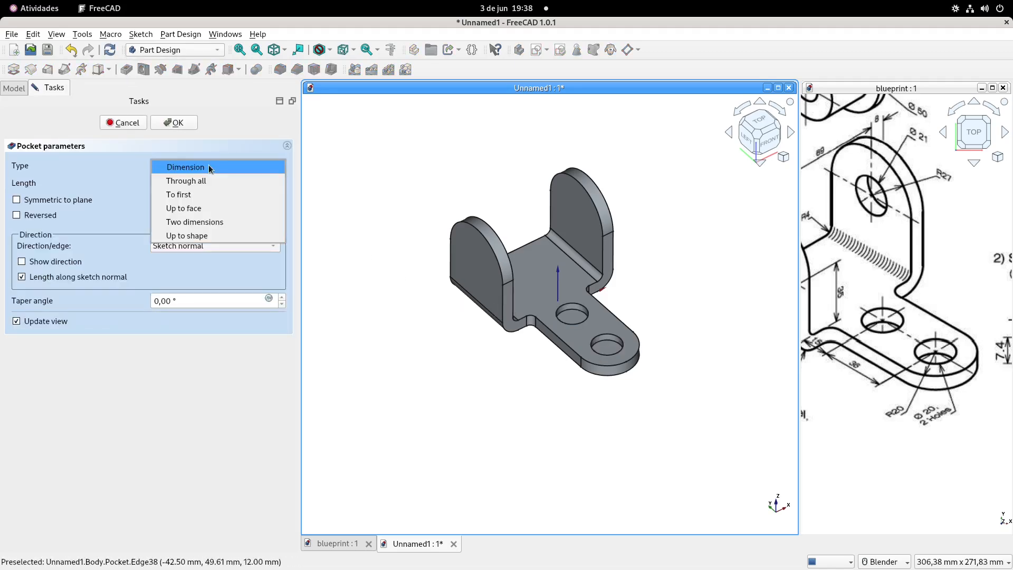
pyautogui.click(229, 182)
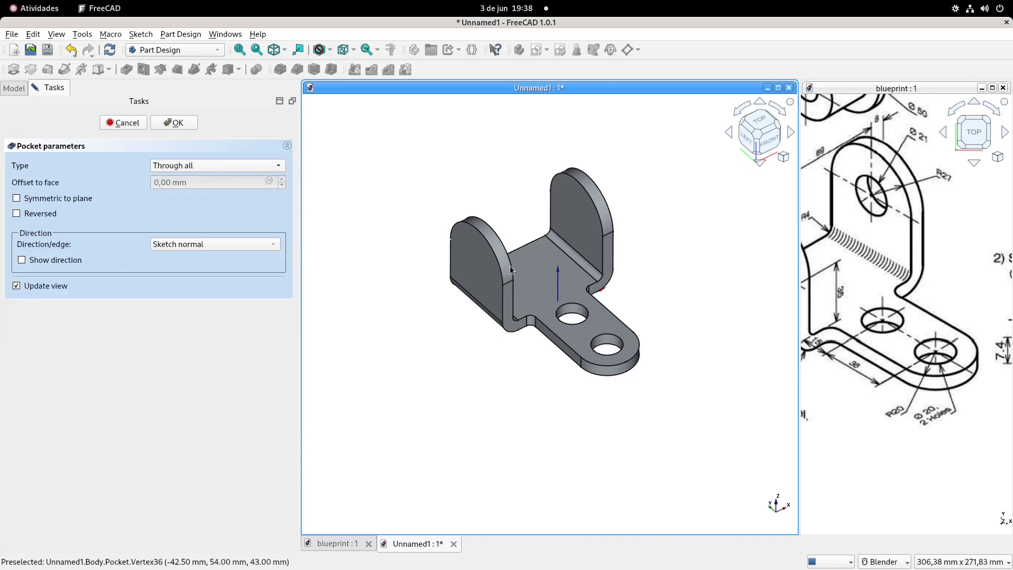
pyautogui.click(177, 123)
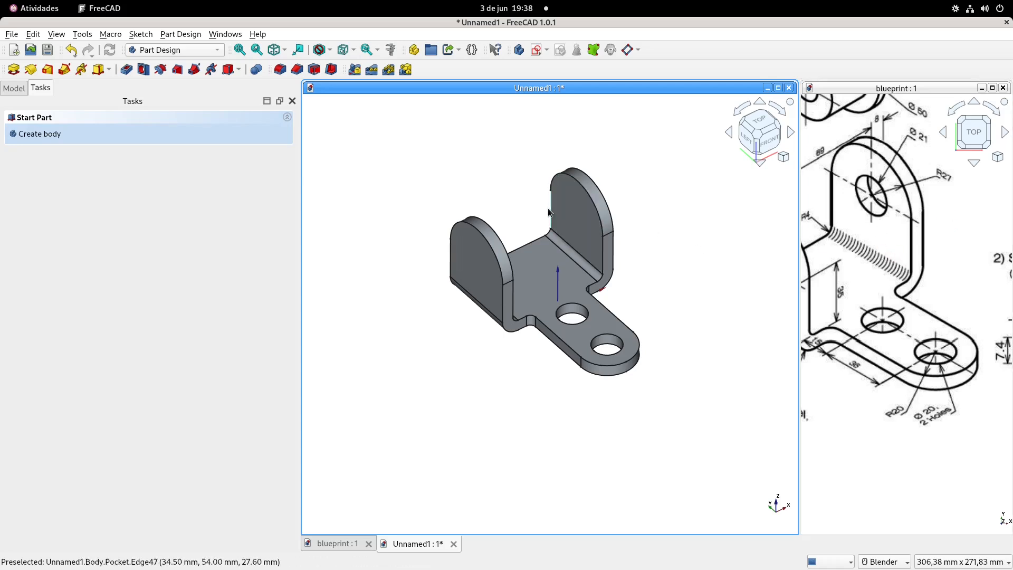
# Create a sketch on the YZ plane and bring in the upright's rounded top edge as external geometry.
pyautogui.scroll(-3, 528, 215)
pyautogui.click(536, 50)
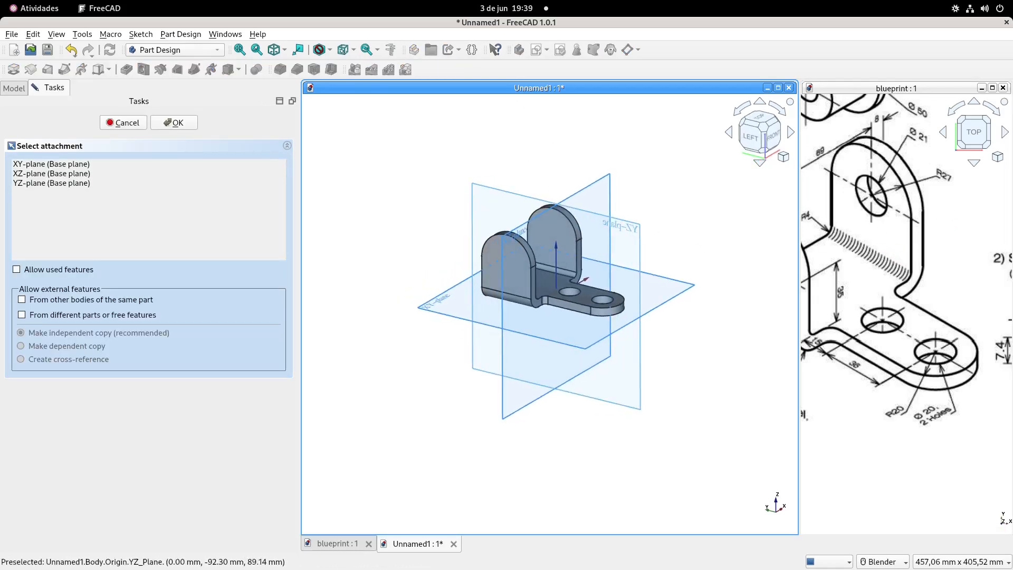
pyautogui.click(632, 227)
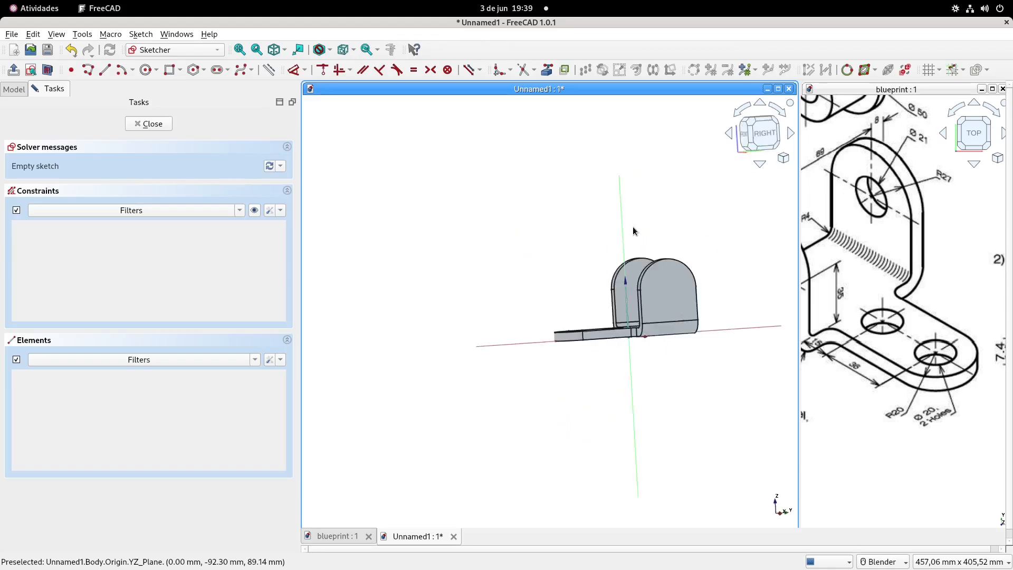
pyautogui.click(547, 69)
pyautogui.click(554, 235)
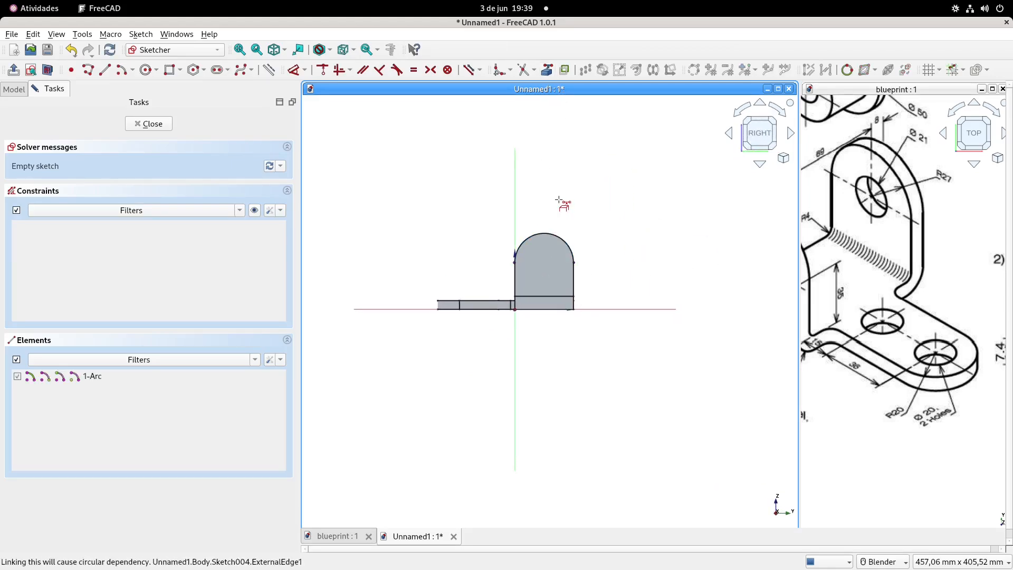
pyautogui.scroll(2, 525, 267)
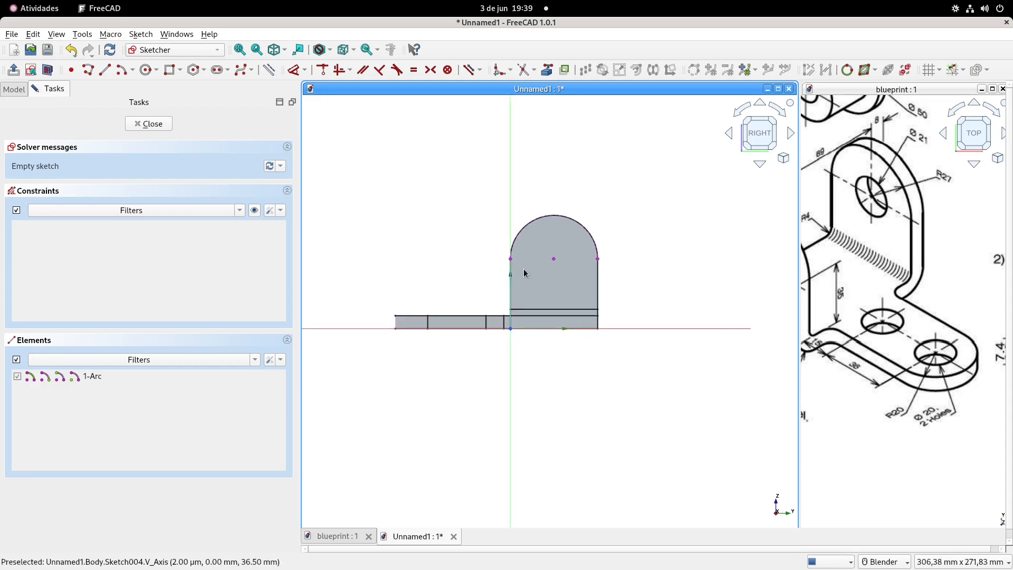
# Draw a 21 mm diameter circle centred on the referenced arc's centre and leave the sketch.
pyautogui.click(147, 71)
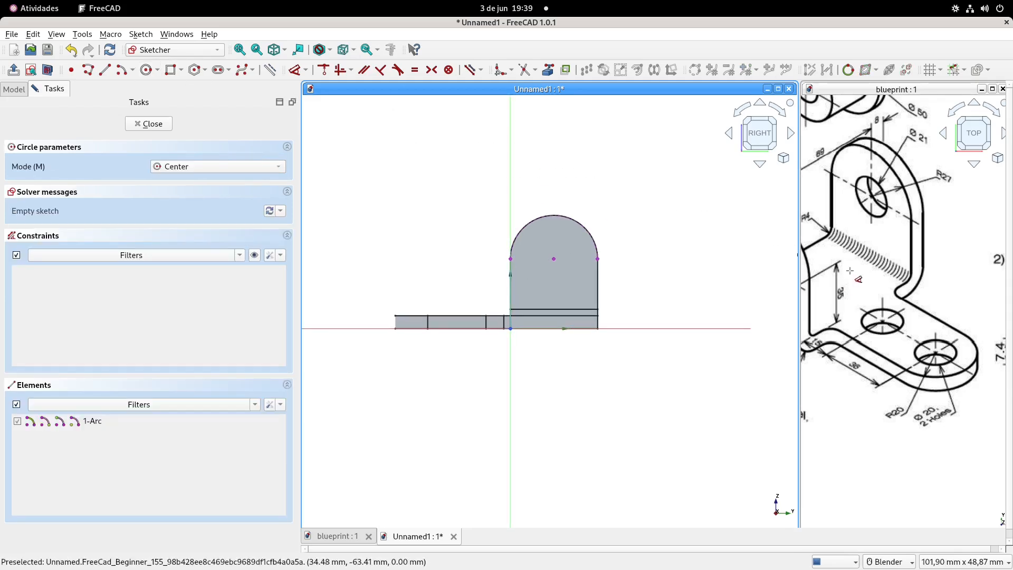
pyautogui.keyDown('shift'); pyautogui.moveTo(861, 242); pyautogui.dragTo(863, 273, button='middle'); pyautogui.keyUp('shift')
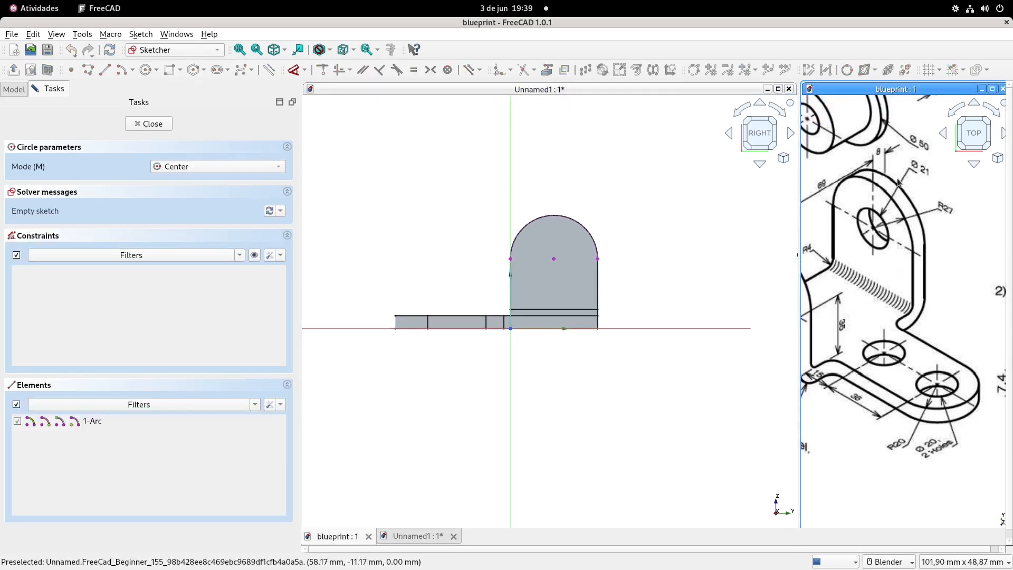
pyautogui.click(555, 258)
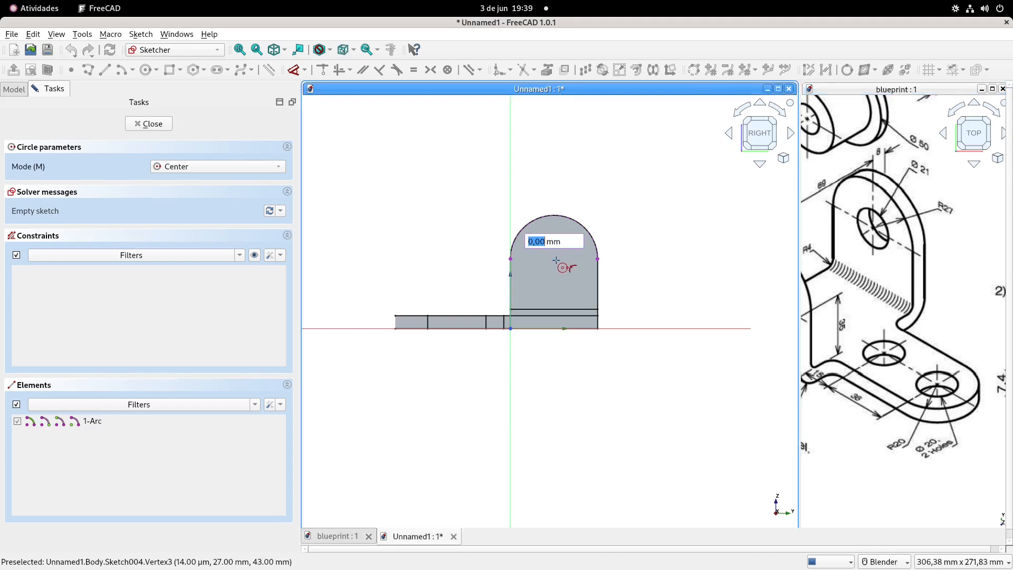
pyautogui.write('21')
pyautogui.press('Return')
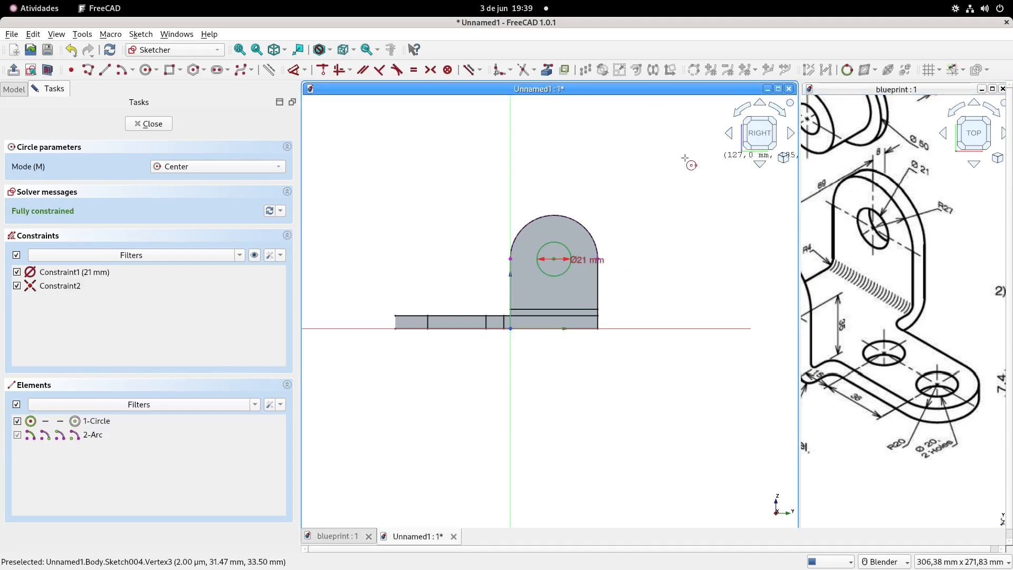
pyautogui.click(14, 69)
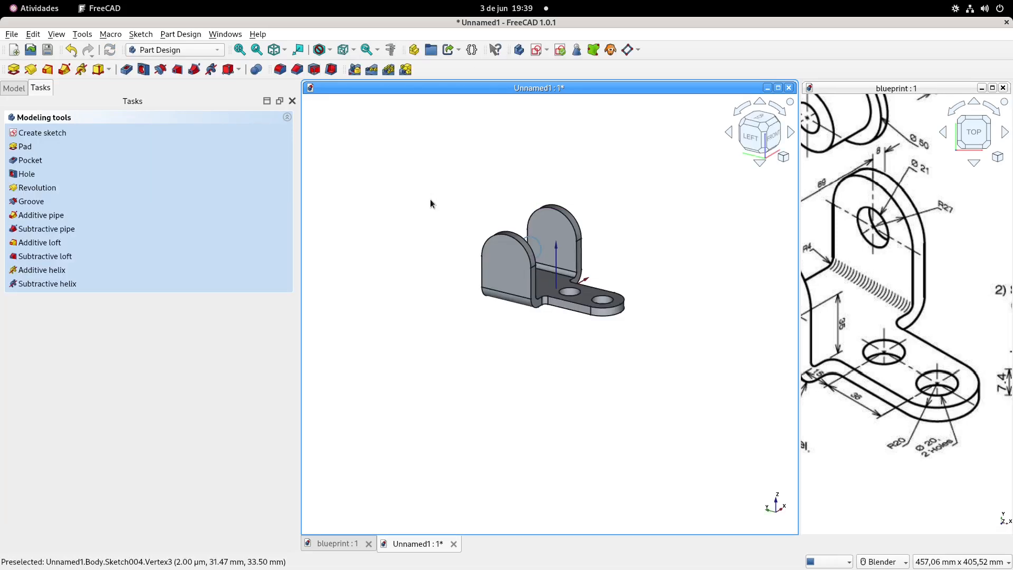
# Pocket the circle through all, symmetric to the sketch plane, to cut the hole in both uprights.
pyautogui.click(126, 69)
pyautogui.click(223, 161)
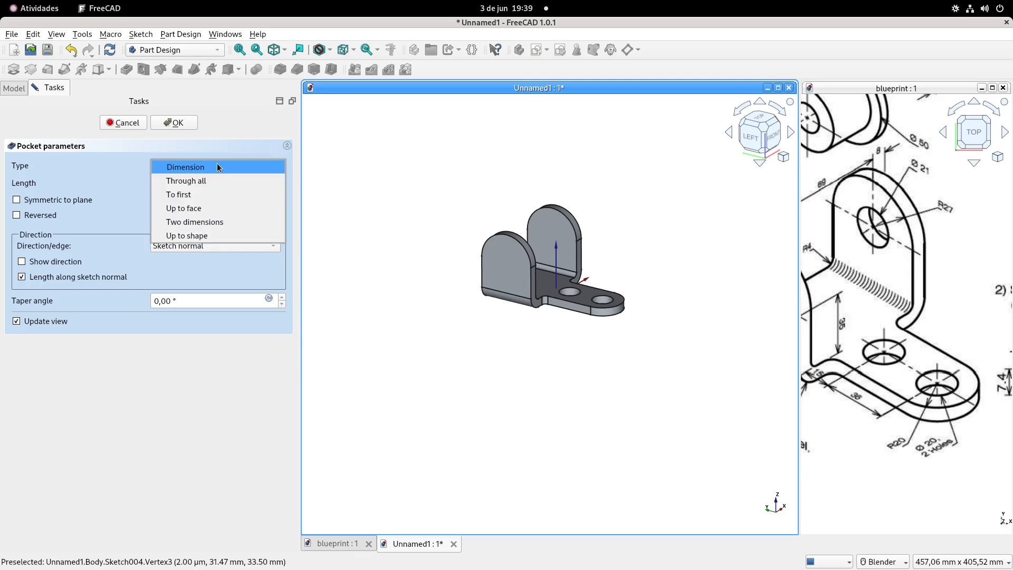
pyautogui.click(217, 180)
pyautogui.click(17, 198)
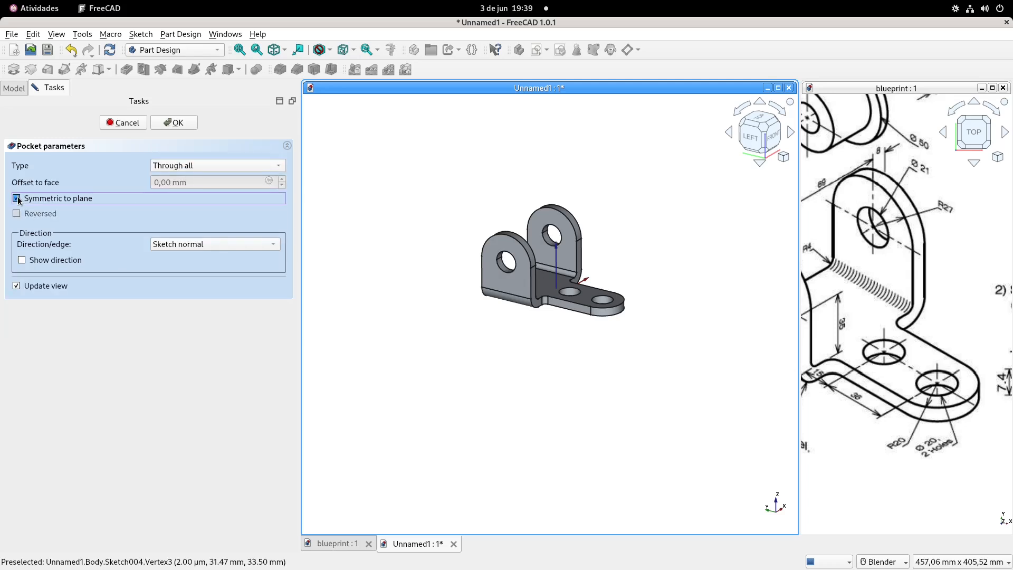
pyautogui.click(179, 125)
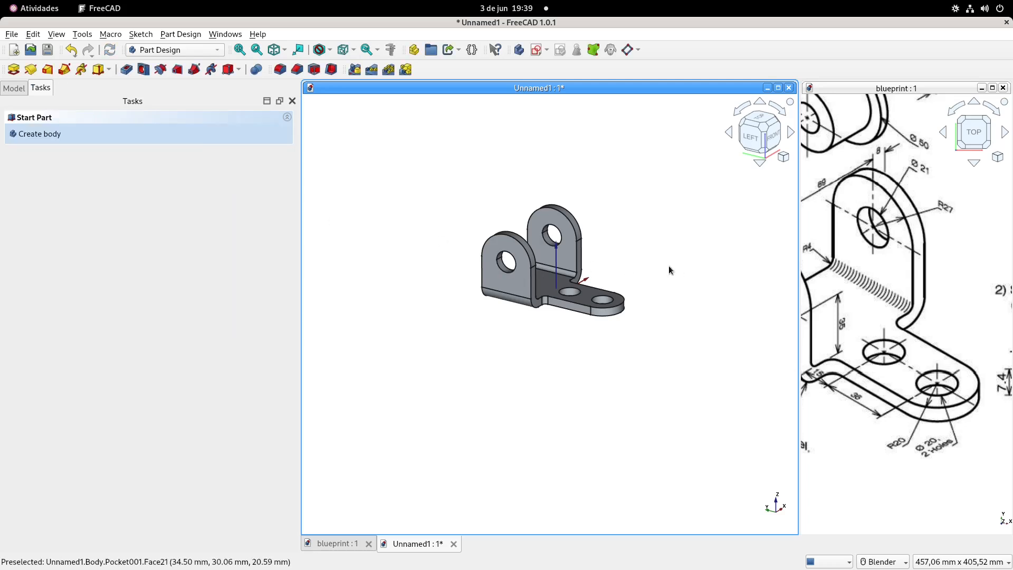
# Save the document as FreeCAD_Beginner_155_yoke.FCStd in the CAD_3D folder.
pyautogui.moveTo(644, 269); pyautogui.dragTo(777, 260, button='middle')
pyautogui.scroll(-2, 909, 283)
pyautogui.keyDown('shift'); pyautogui.moveTo(881, 276); pyautogui.dragTo(930, 272, button='middle'); pyautogui.keyUp('shift')
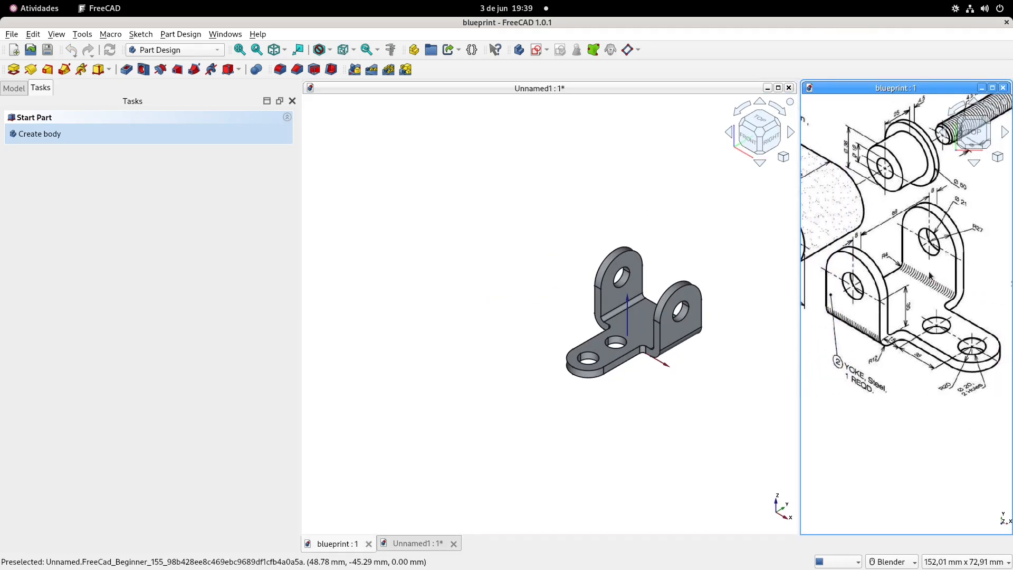
pyautogui.scroll(3, 630, 292)
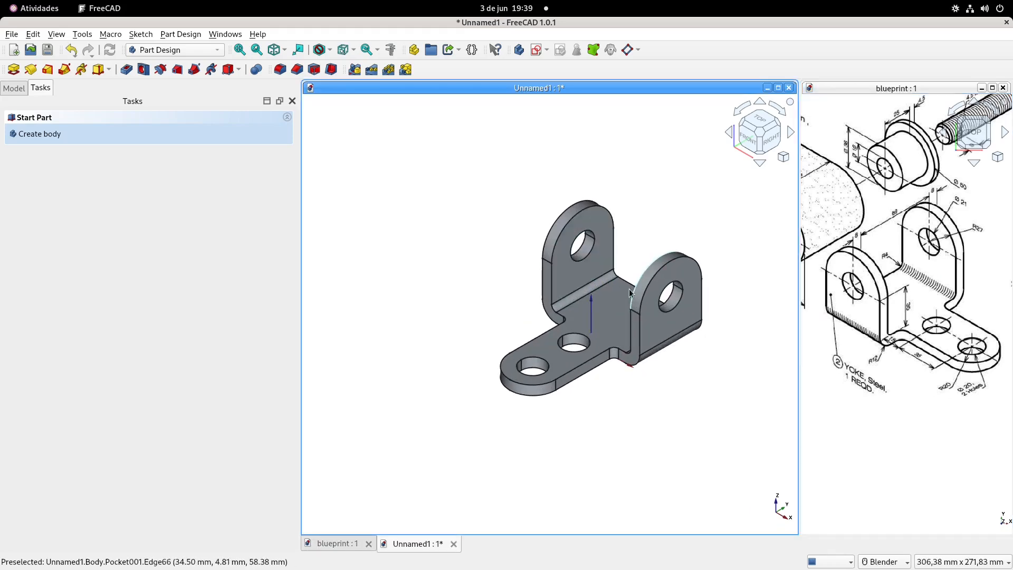
pyautogui.keyDown('shift'); pyautogui.moveTo(631, 291); pyautogui.dragTo(591, 280, button='middle'); pyautogui.keyUp('shift')
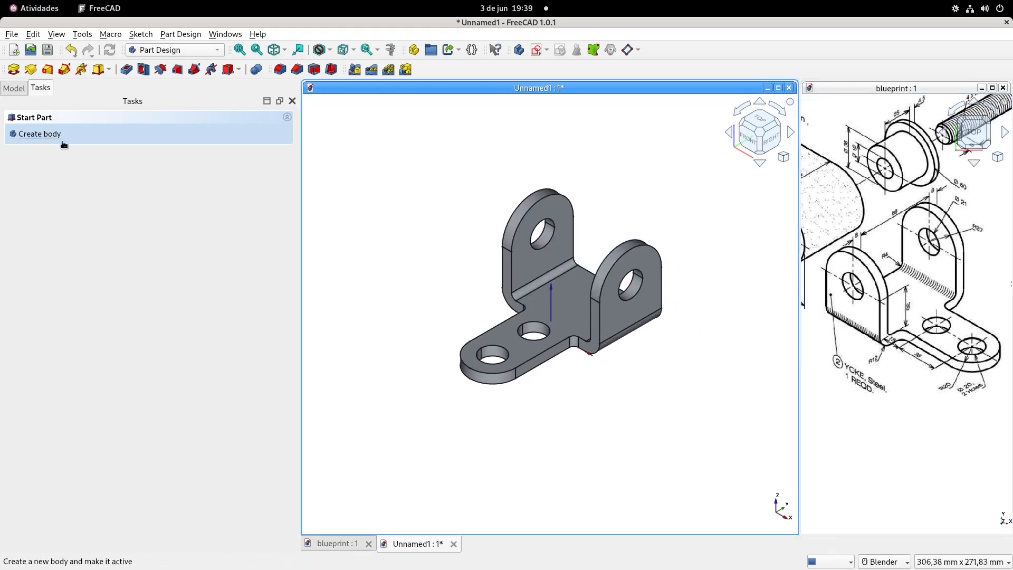
pyautogui.hotkey('ctrl', 'shift', 's')
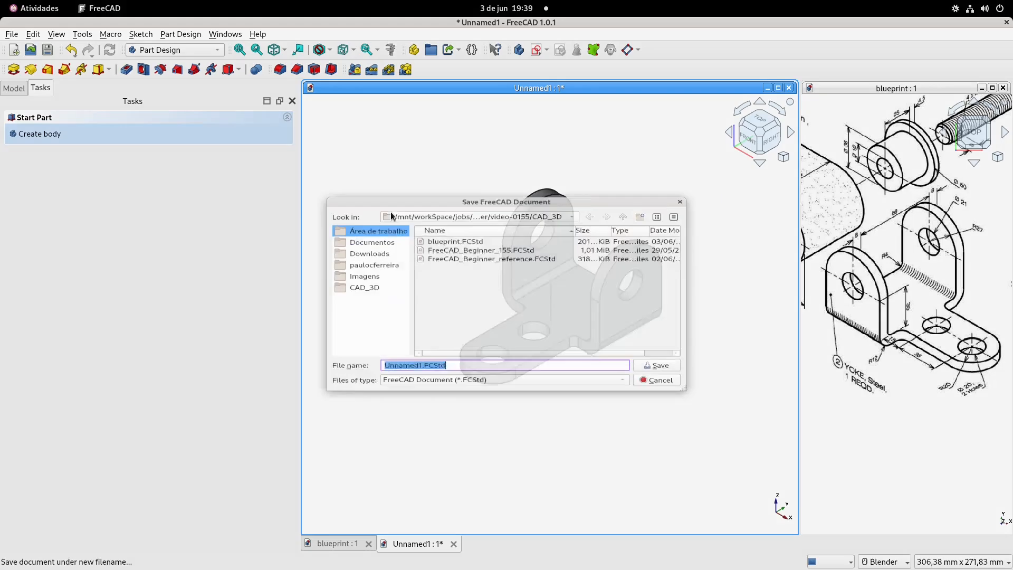
pyautogui.click(504, 241)
pyautogui.click(506, 379)
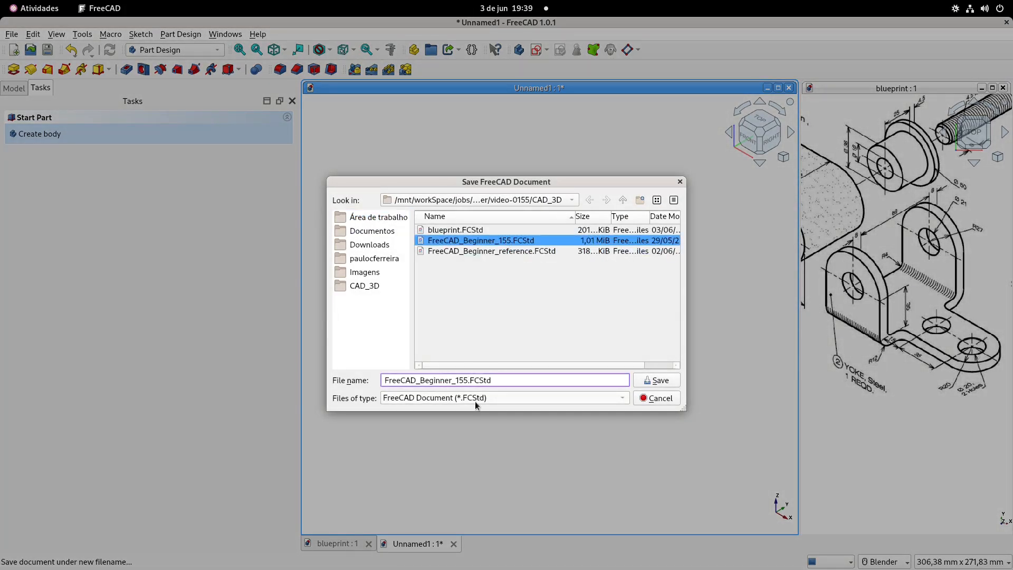
pyautogui.press('BackSpace')
pyautogui.write('_yoke')
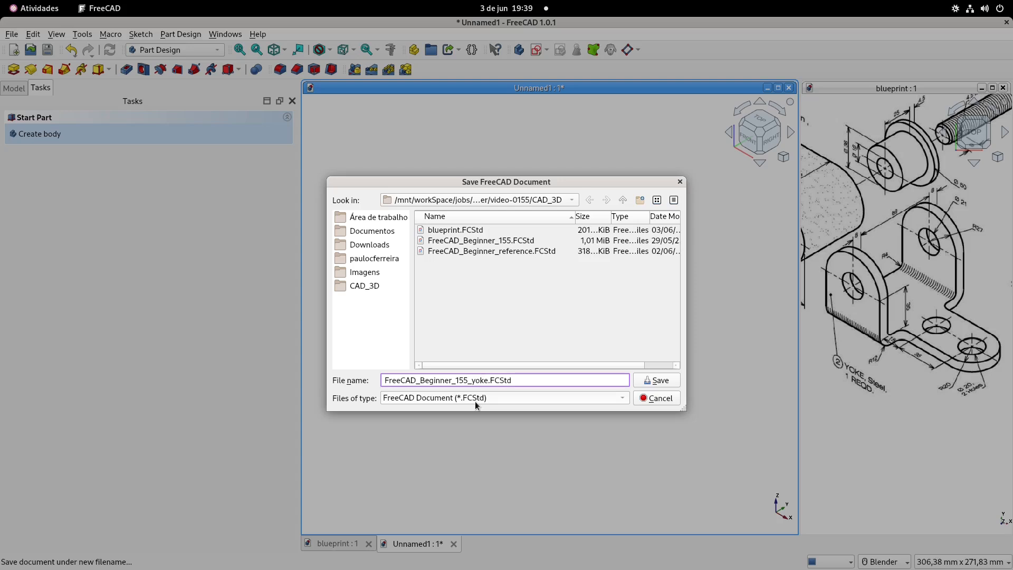
pyautogui.click(666, 380)
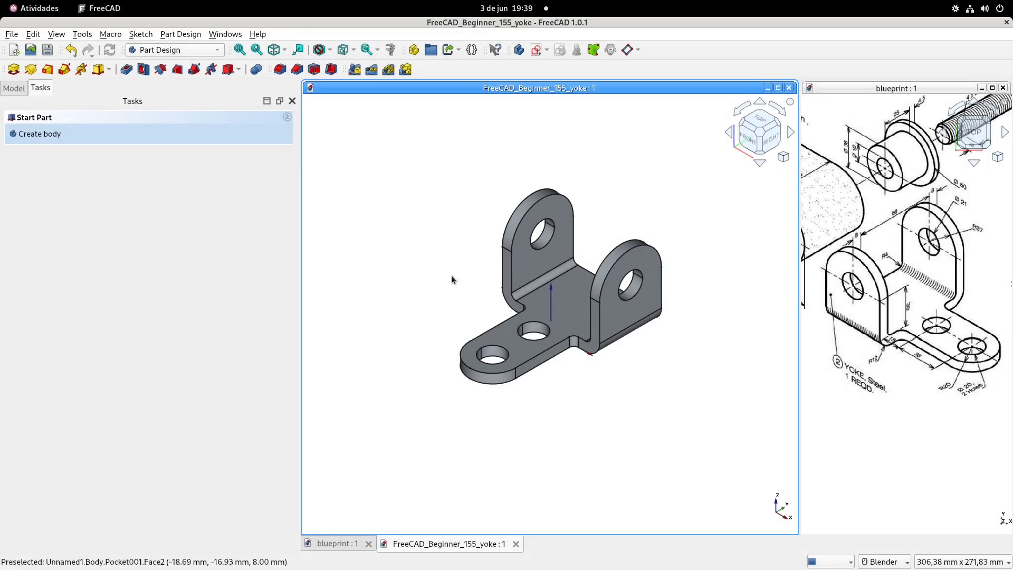
# Set the yoke body's transparency to 25.
pyautogui.click(16, 88)
pyautogui.click(58, 132)
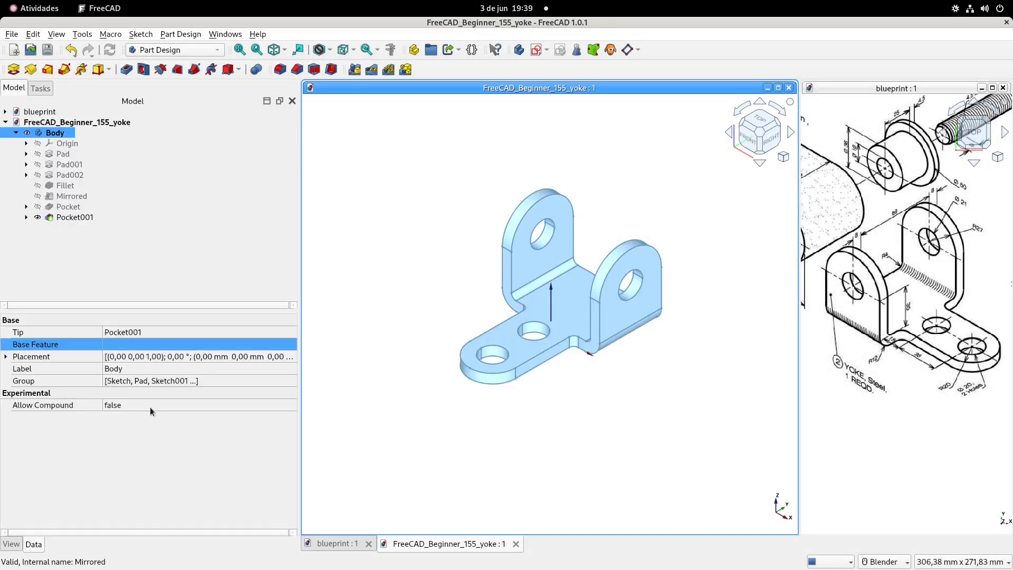
pyautogui.click(12, 544)
pyautogui.scroll(-2, 131, 507)
pyautogui.click(135, 473)
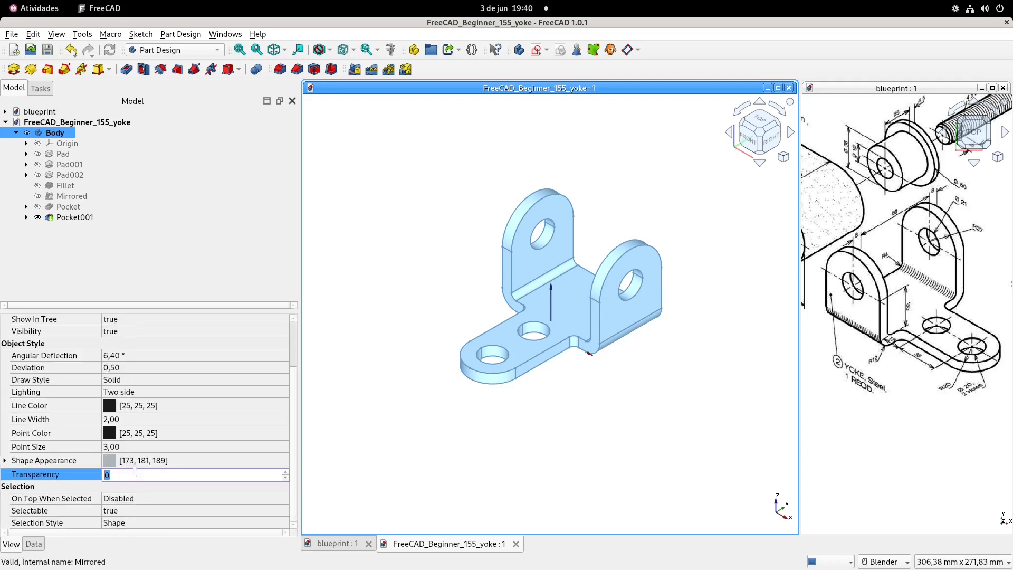
pyautogui.write('25')
pyautogui.press('Return')
# Change the body's shape appearance to the light green colour #aaff7f and save the document.
pyautogui.click(145, 467)
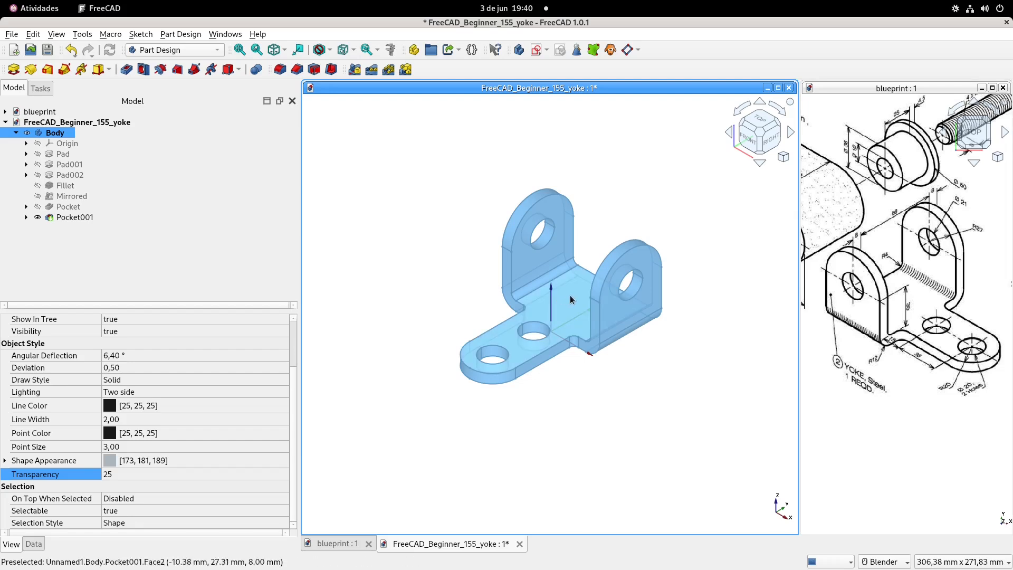
pyautogui.click(201, 461)
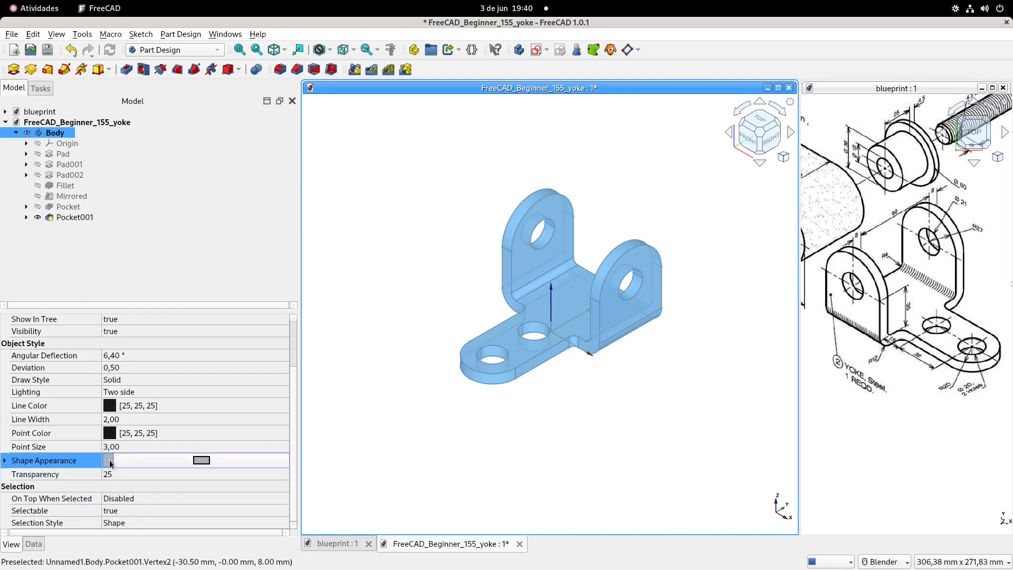
pyautogui.click(201, 460)
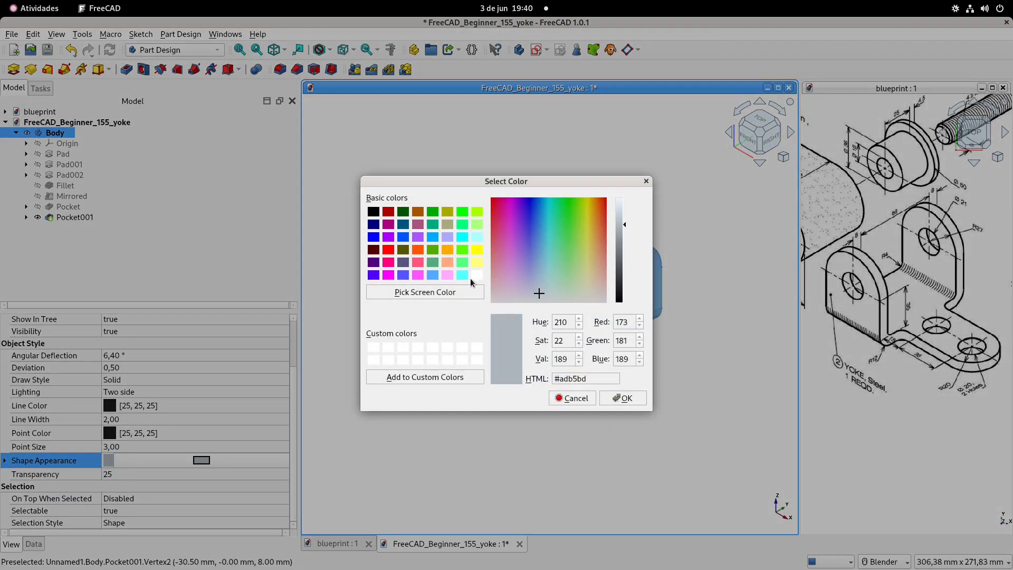
pyautogui.click(478, 226)
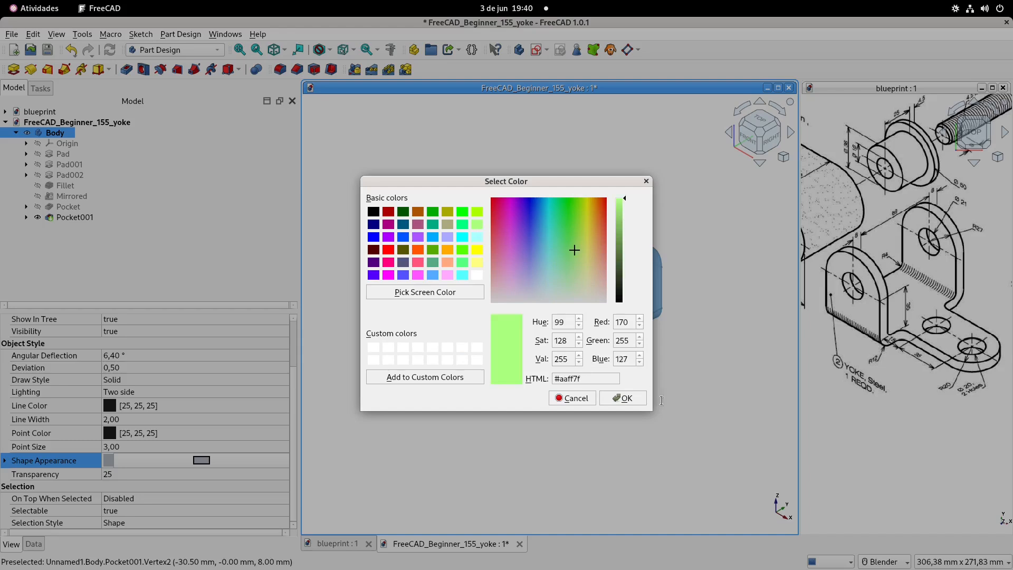
pyautogui.click(622, 398)
pyautogui.click(569, 409)
pyautogui.keyDown('shift'); pyautogui.moveTo(571, 410); pyautogui.dragTo(598, 405, button='middle'); pyautogui.keyUp('shift')
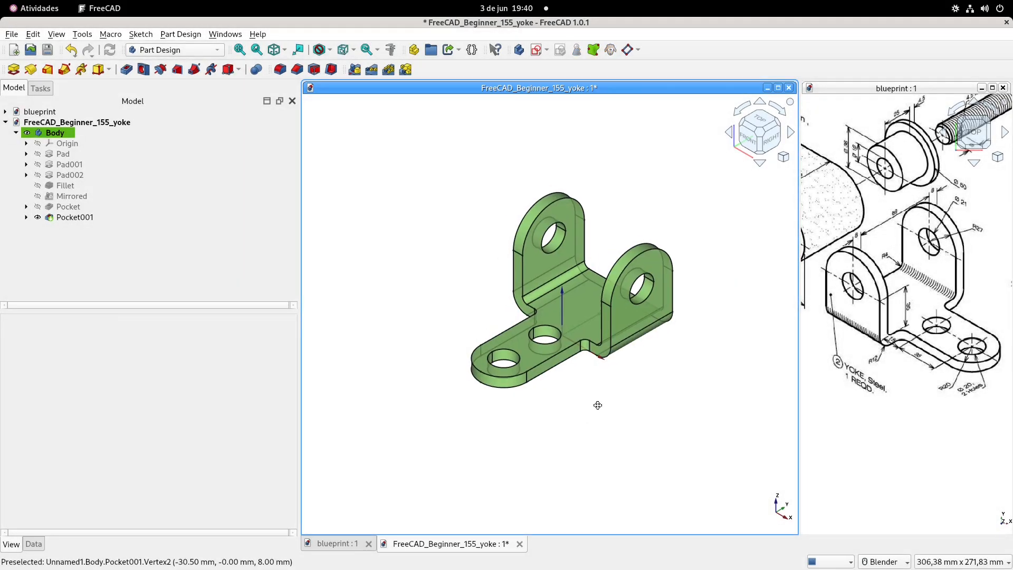
pyautogui.hotkey('ctrl', 's')
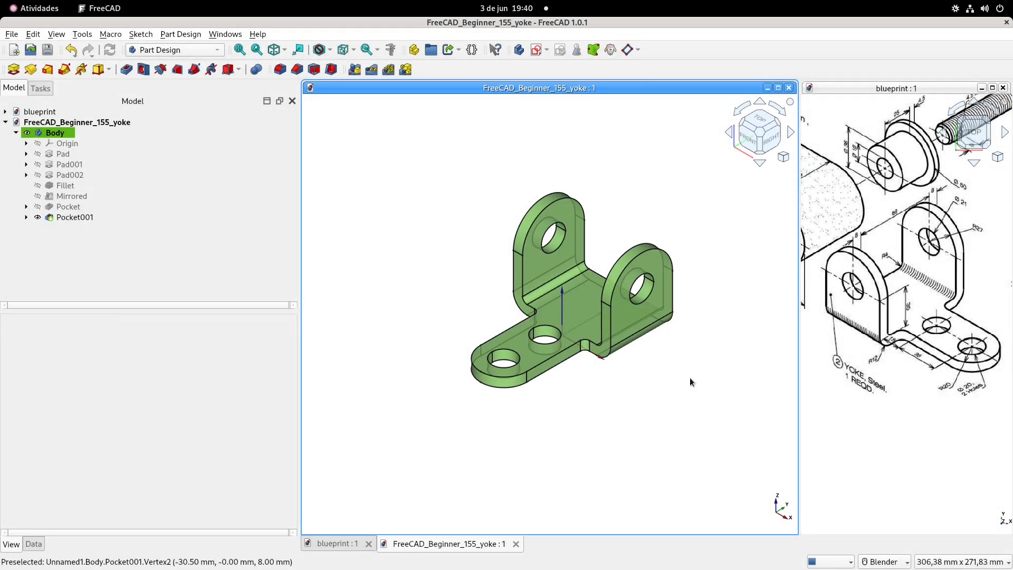
# Close the finished yoke document, keeping the blueprint open at the cast iron Body drawing.
pyautogui.scroll(-2, 896, 290)
pyautogui.click(895, 290)
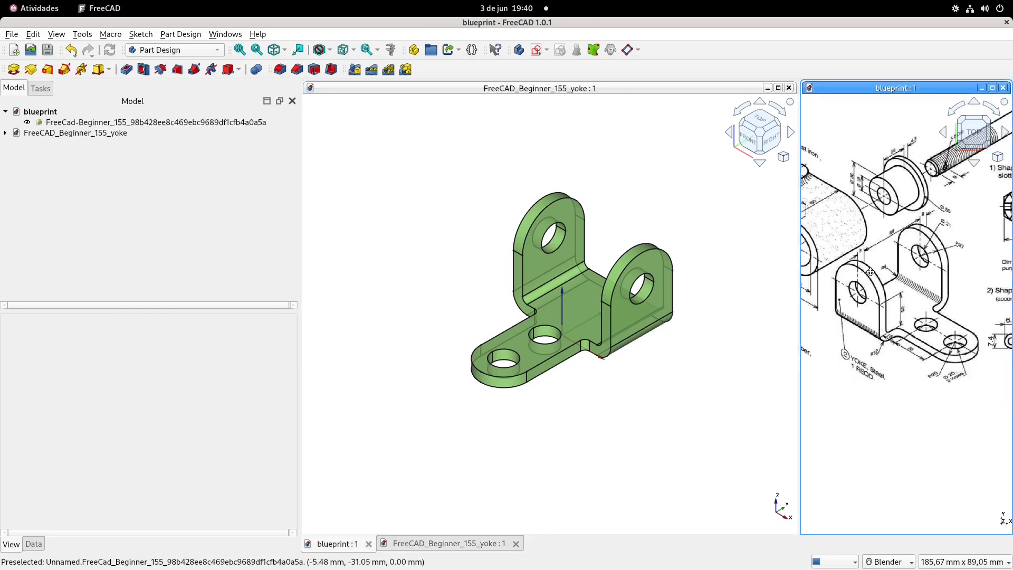
pyautogui.scroll(-3, 896, 290)
pyautogui.scroll(1, 852, 249)
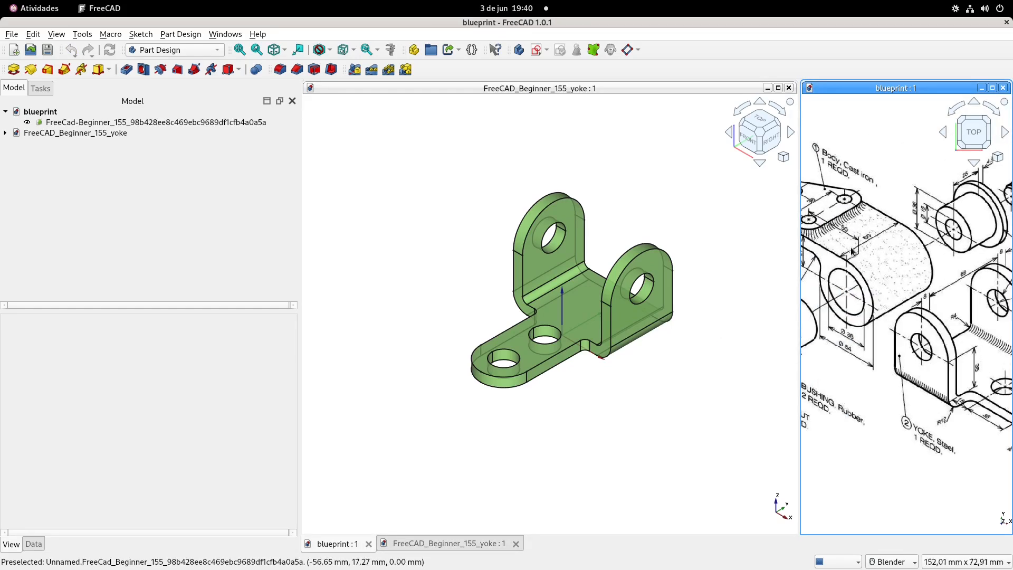
pyautogui.scroll(1, 886, 203)
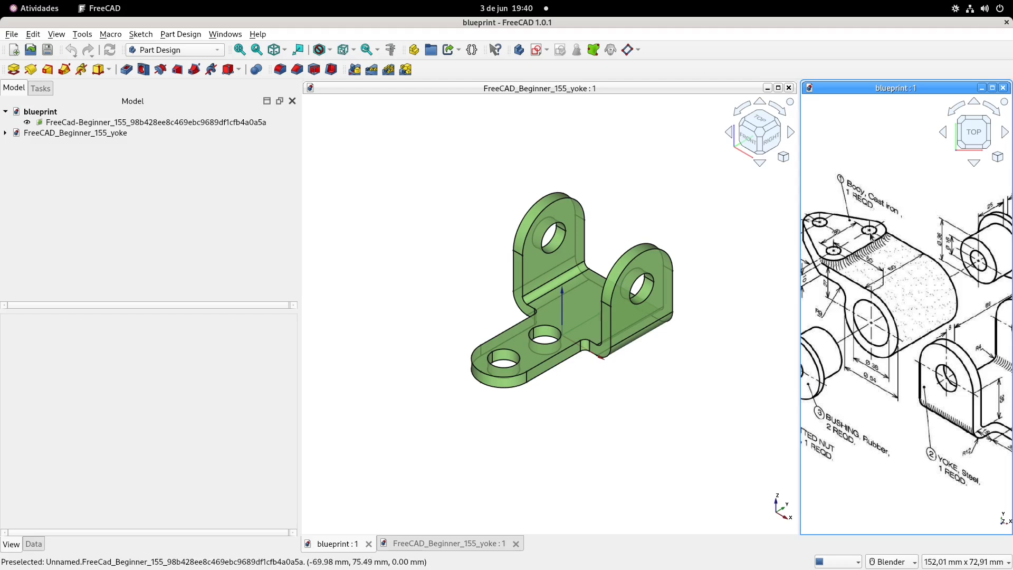
pyautogui.keyDown('shift'); pyautogui.moveTo(874, 260); pyautogui.dragTo(892, 265, button='middle'); pyautogui.keyUp('shift')
pyautogui.click(438, 240)
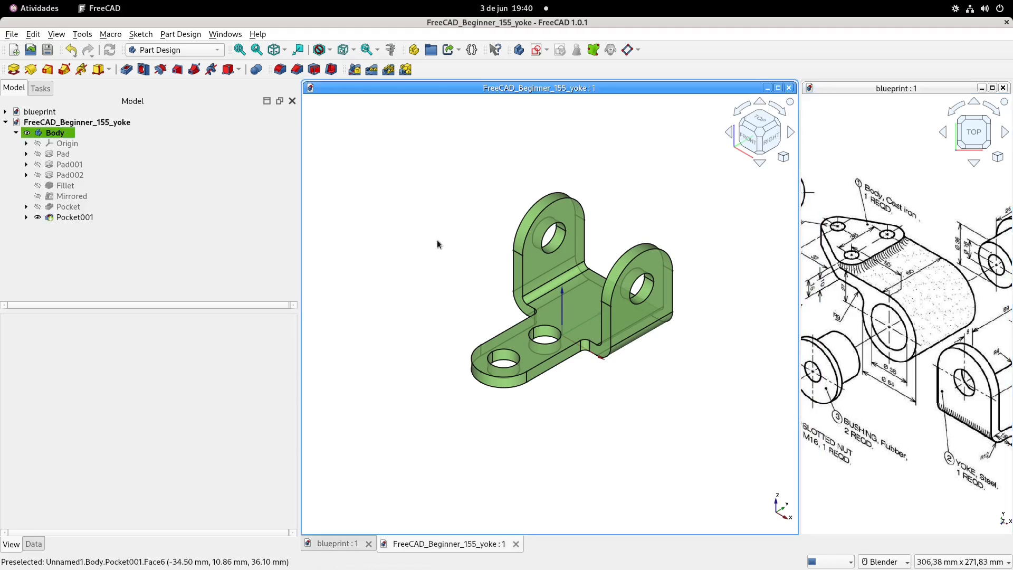
pyautogui.click(790, 87)
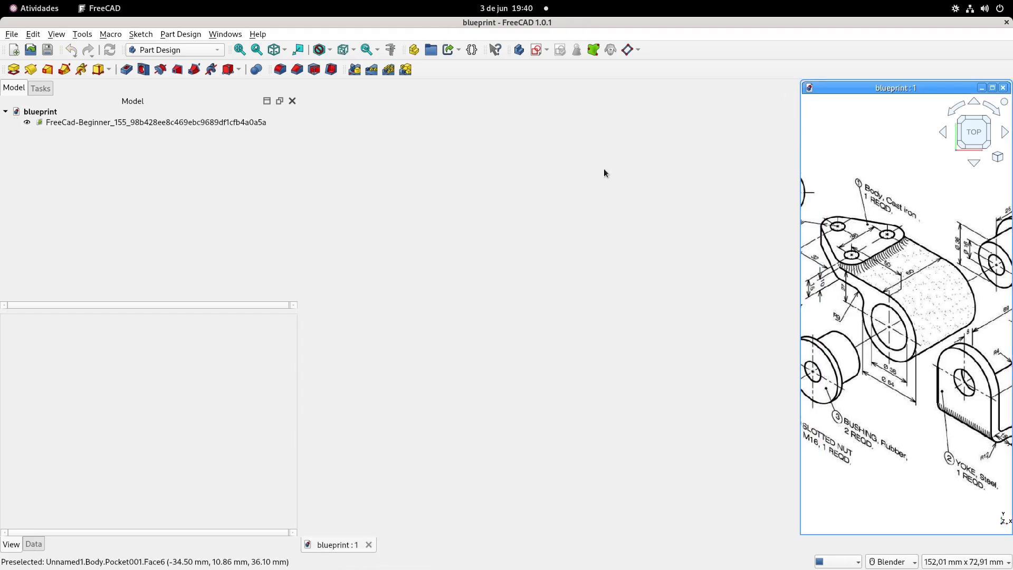
# Create a new empty document and enlarge its window to fill the space beside the blueprint.
pyautogui.click(15, 49)
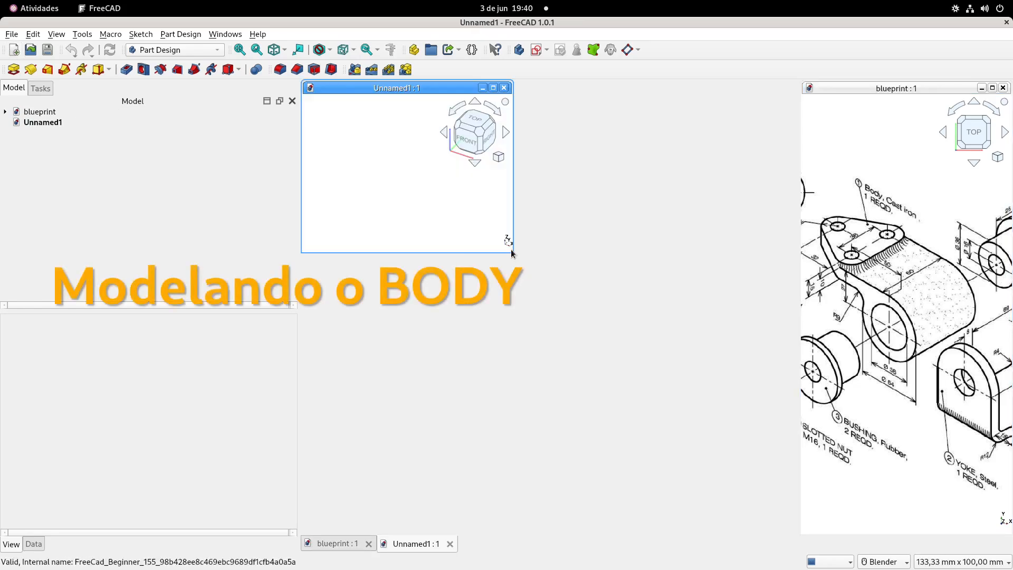
pyautogui.moveTo(512, 252); pyautogui.dragTo(799, 530)
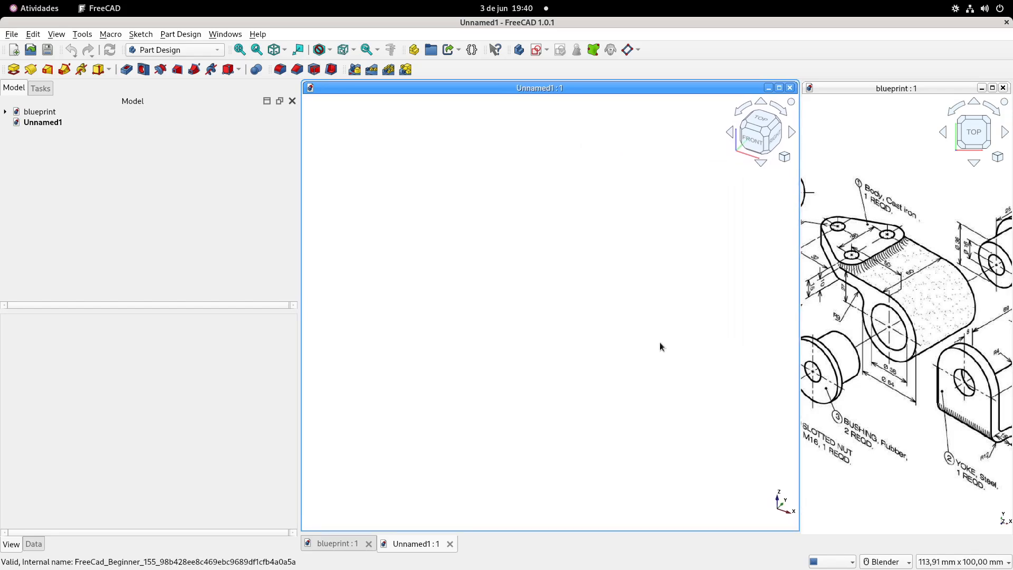
pyautogui.scroll(3, 910, 311)
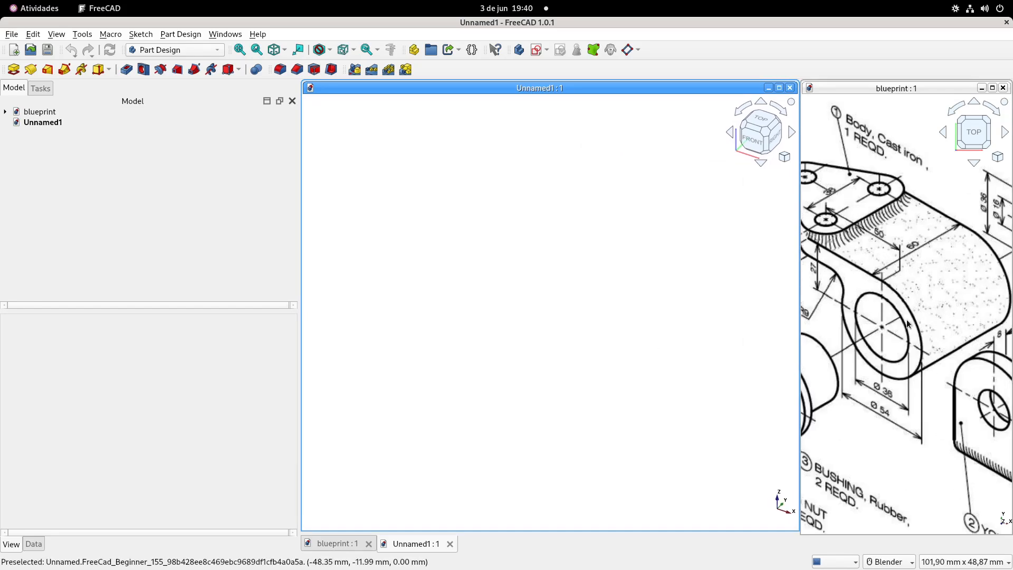
# Start a sketch on the YZ plane in the new document, adding the body that holds it.
pyautogui.click(908, 323)
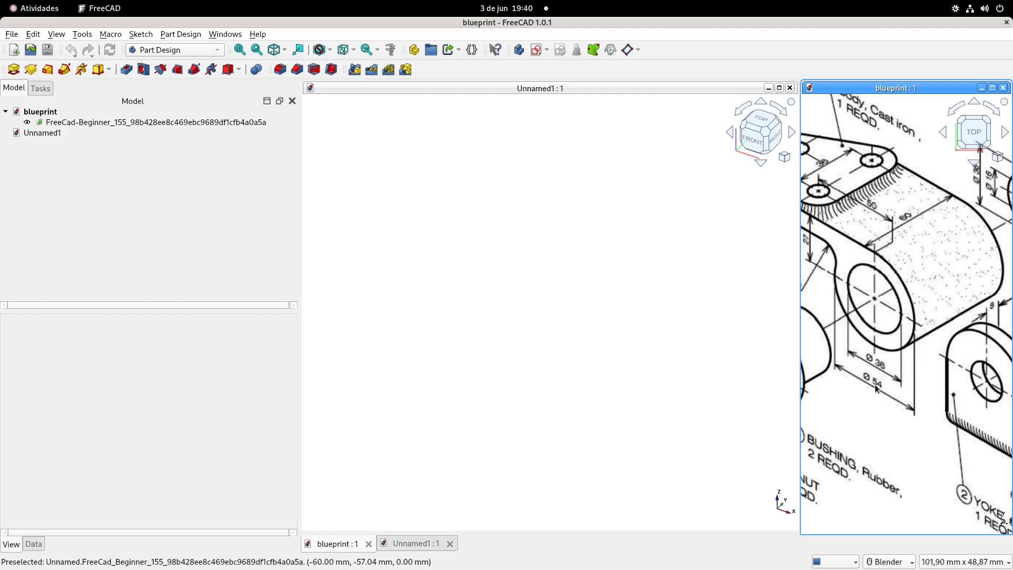
pyautogui.click(513, 257)
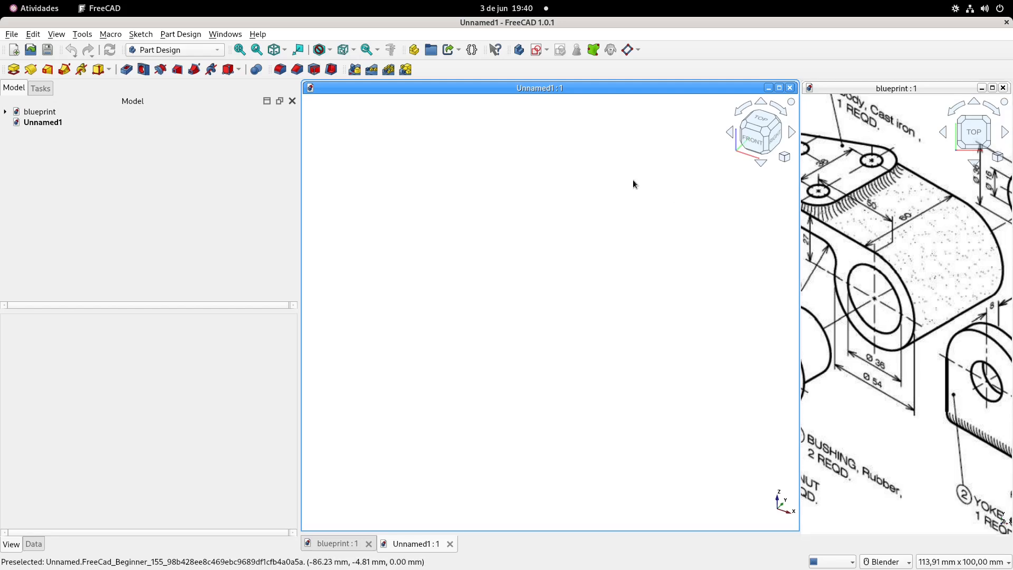
pyautogui.click(535, 50)
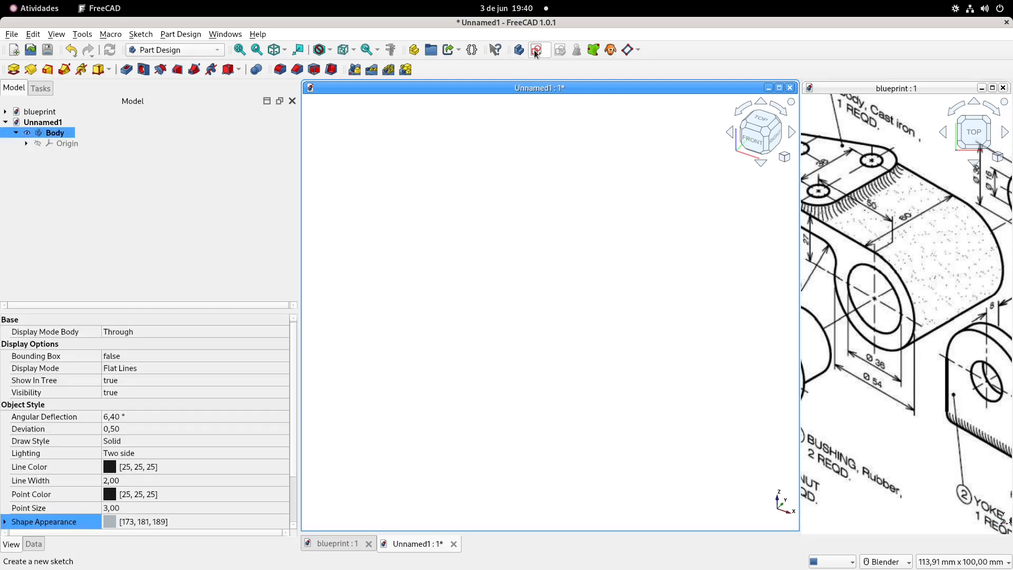
pyautogui.moveTo(595, 258); pyautogui.dragTo(450, 201, button='middle')
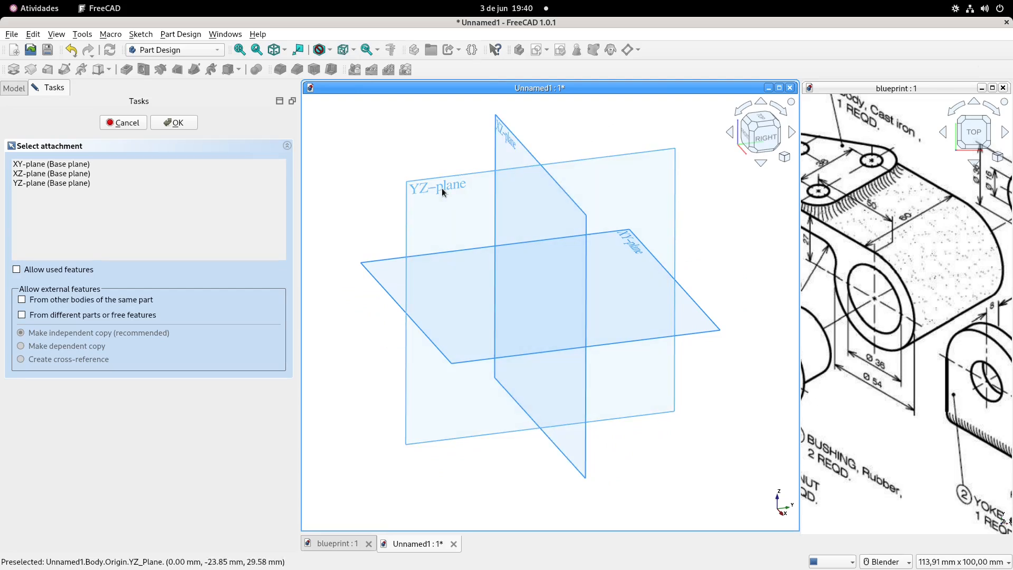
pyautogui.click(442, 188)
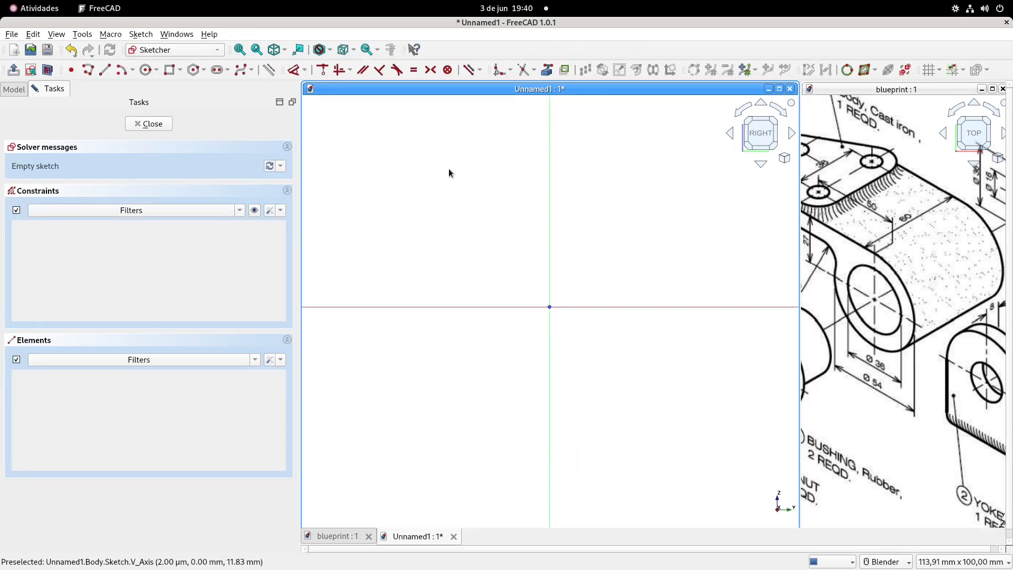
# Draw a circle centred on the origin, set its diameter to 54 mm and close the sketch.
pyautogui.click(147, 70)
pyautogui.click(550, 307)
pyautogui.click(610, 255)
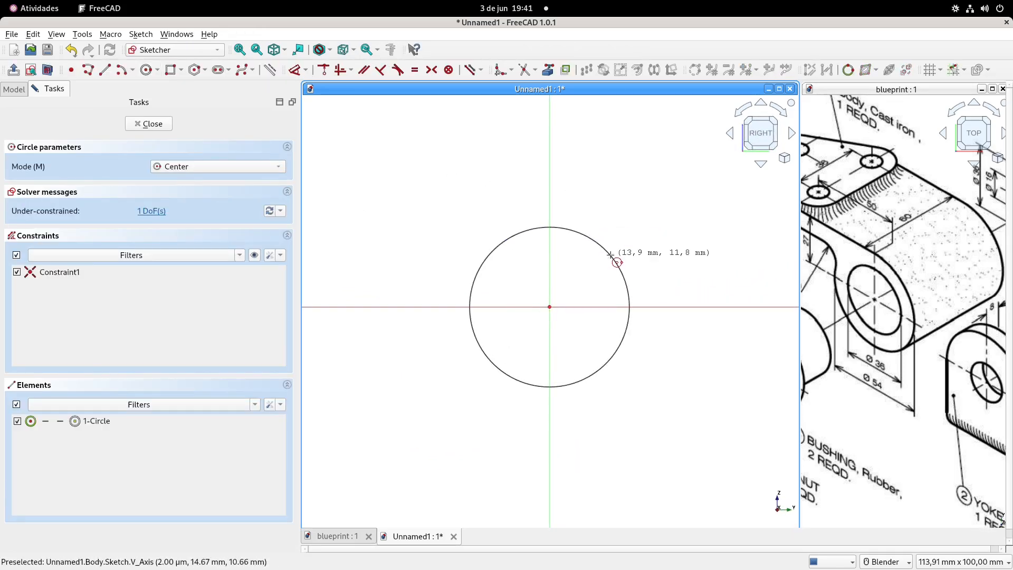
pyautogui.click(295, 70)
pyautogui.click(608, 253)
pyautogui.click(653, 225)
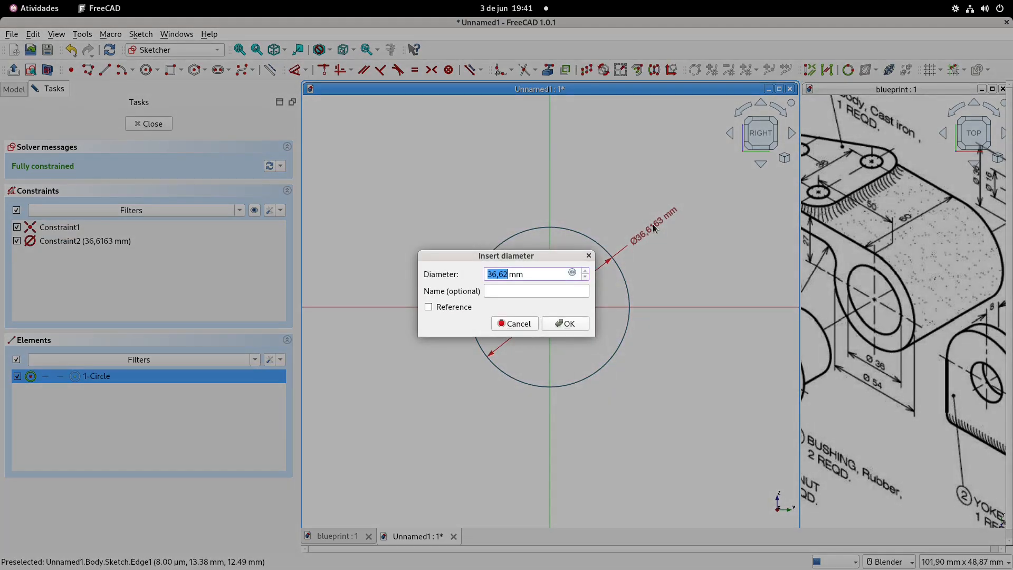
pyautogui.write('54')
pyautogui.press('Return')
pyautogui.press('Escape')
pyautogui.scroll(-1, 524, 165)
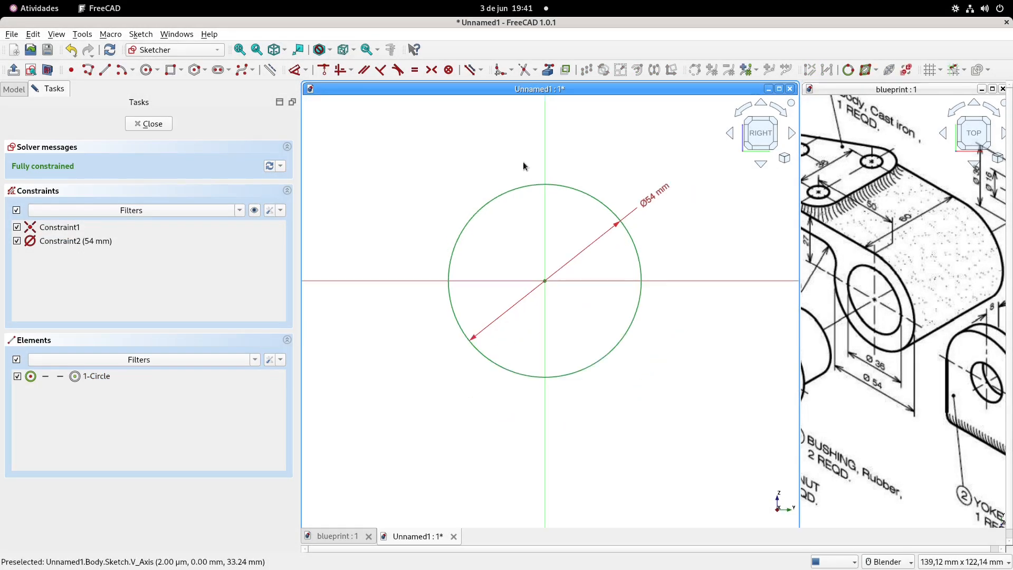
pyautogui.press('Escape')
# Check the cylinder's length on the blueprint and display the axis cross in the new document's 3D view.
pyautogui.scroll(-2, 848, 320)
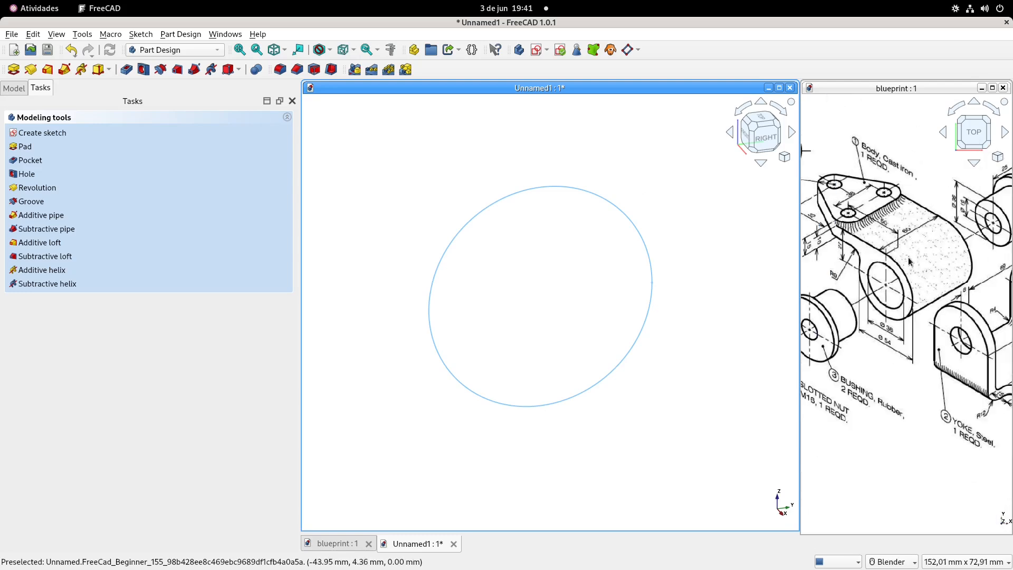
pyautogui.click(903, 263)
pyautogui.scroll(2, 891, 255)
pyautogui.scroll(2, 890, 253)
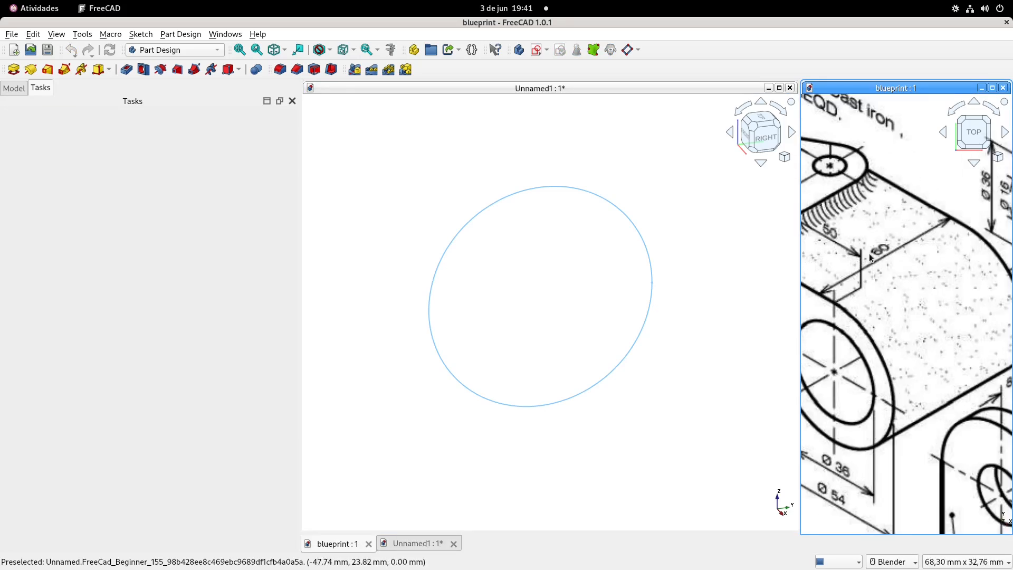
pyautogui.scroll(-2, 882, 260)
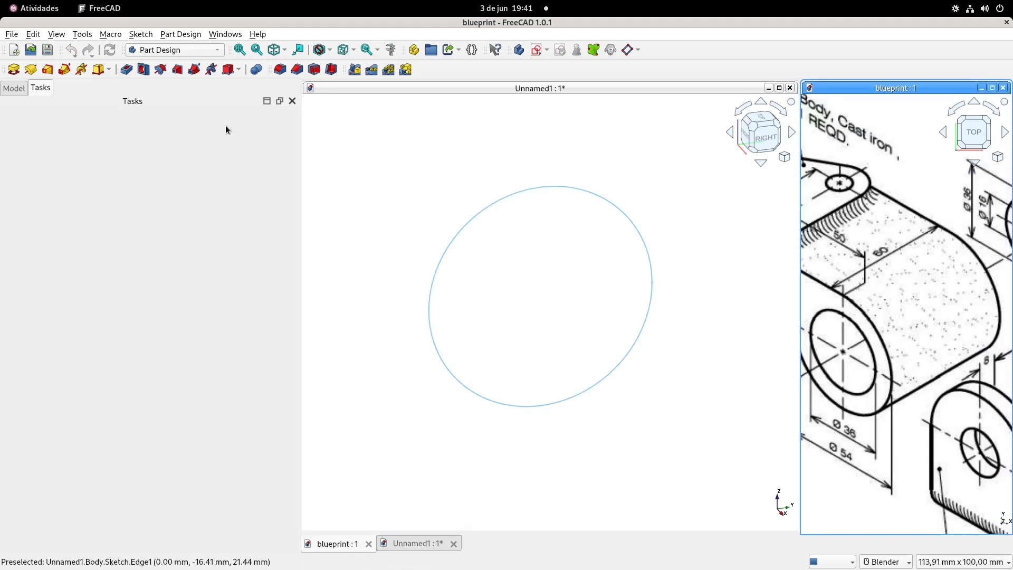
pyautogui.click(56, 35)
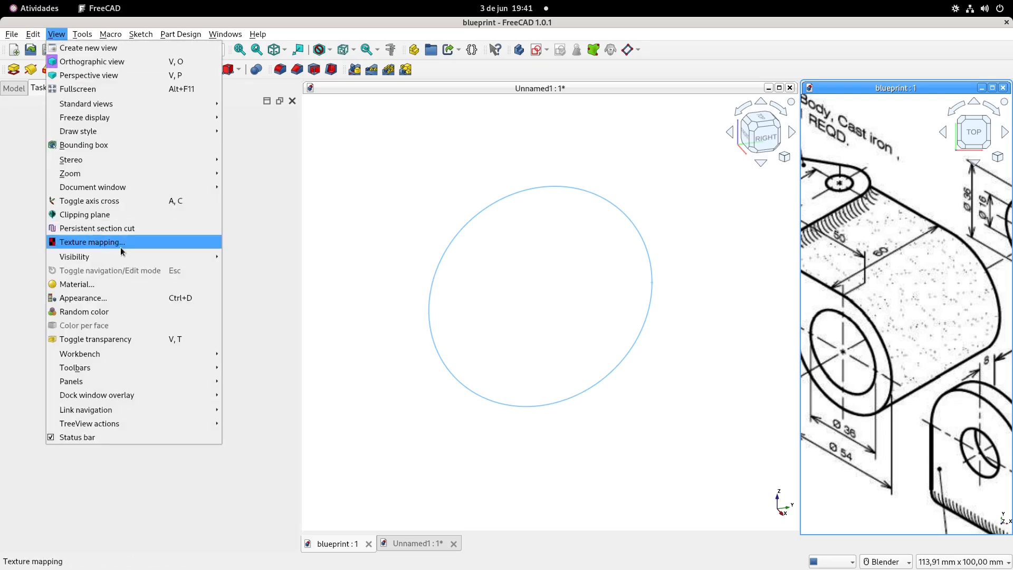
pyautogui.click(98, 201)
pyautogui.scroll(-2, 512, 275)
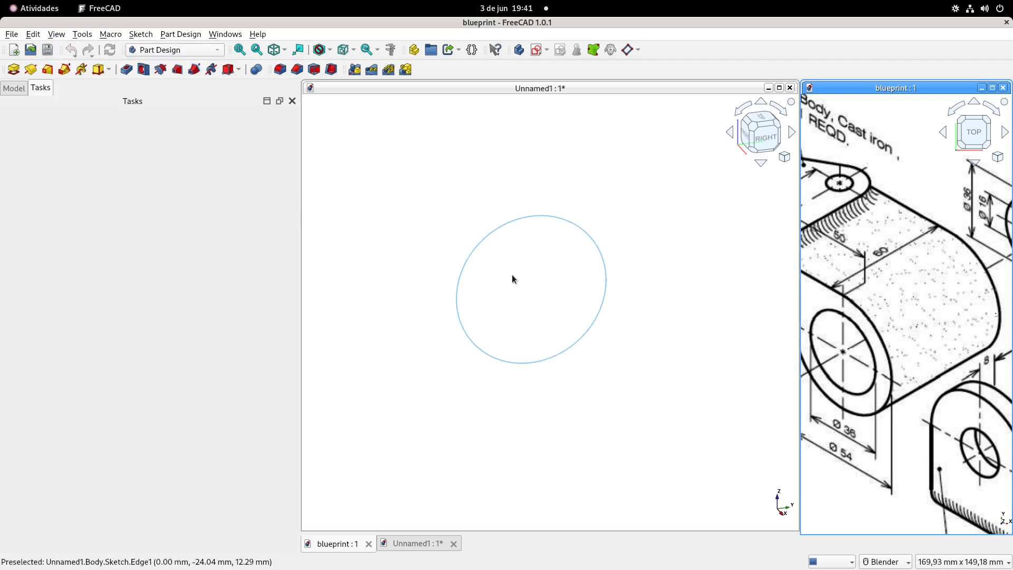
pyautogui.click(513, 279)
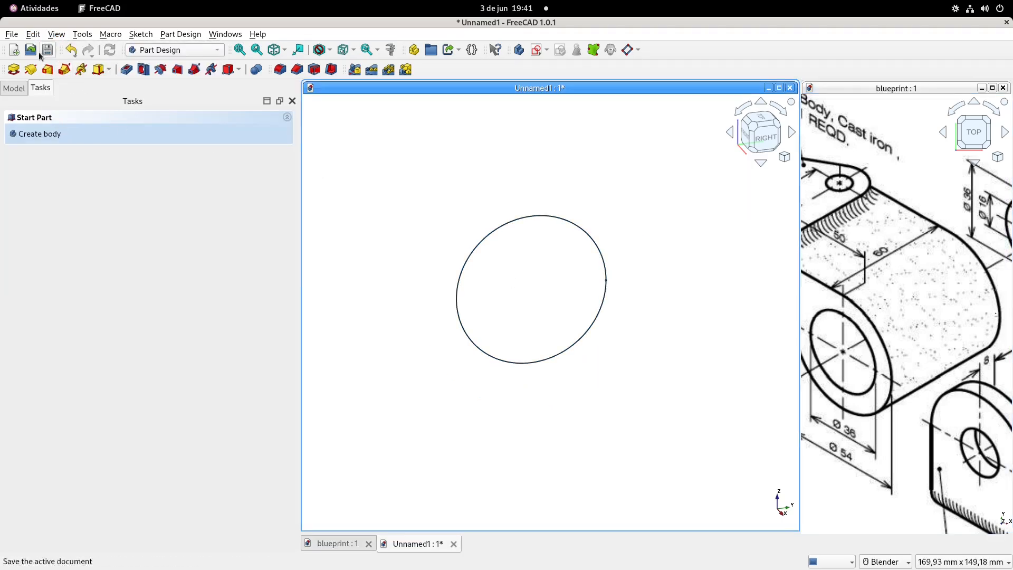
pyautogui.click(56, 35)
pyautogui.click(84, 200)
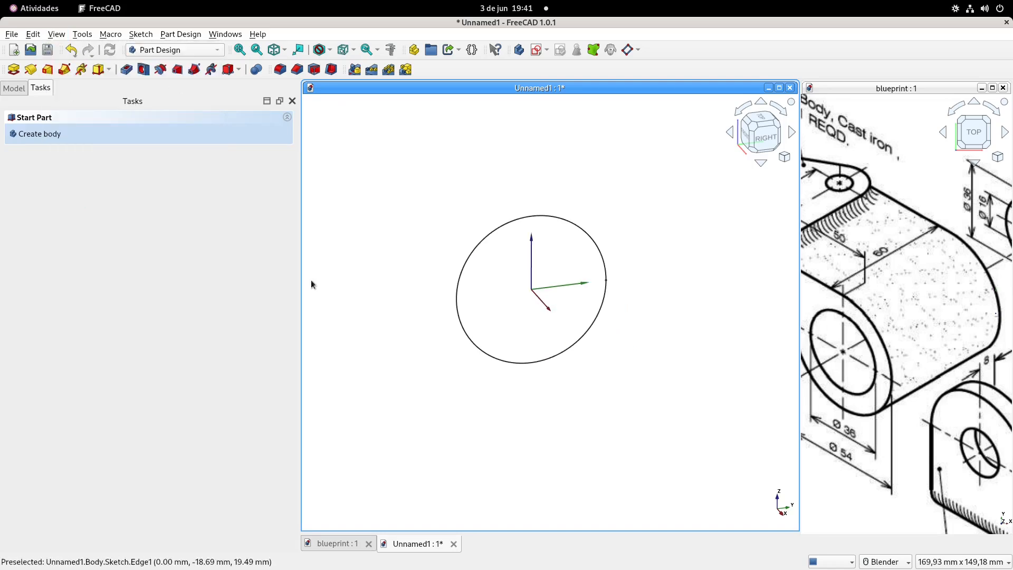
pyautogui.moveTo(443, 309); pyautogui.dragTo(491, 305, button='middle')
pyautogui.moveTo(500, 251); pyautogui.dragTo(531, 278, button='middle')
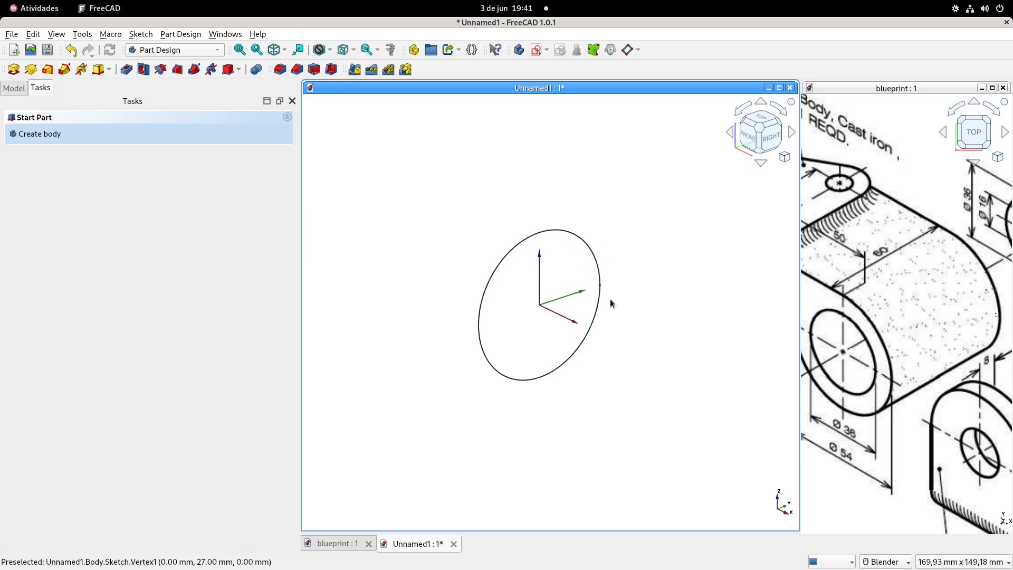
# Set the circle sketch's attachment offset angle to 90°.
pyautogui.click(15, 92)
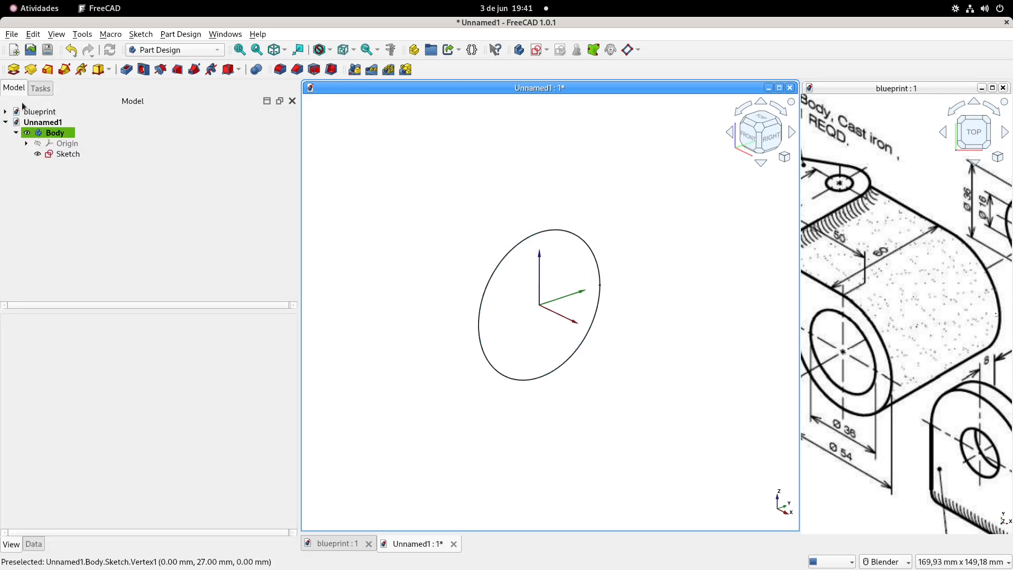
pyautogui.click(64, 153)
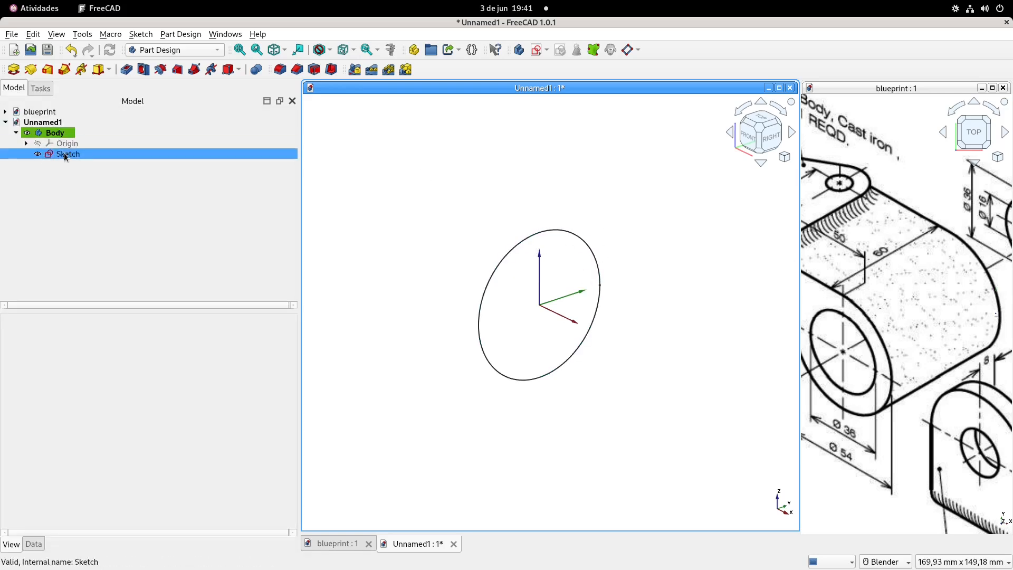
pyautogui.click(34, 543)
pyautogui.click(21, 381)
pyautogui.click(6, 380)
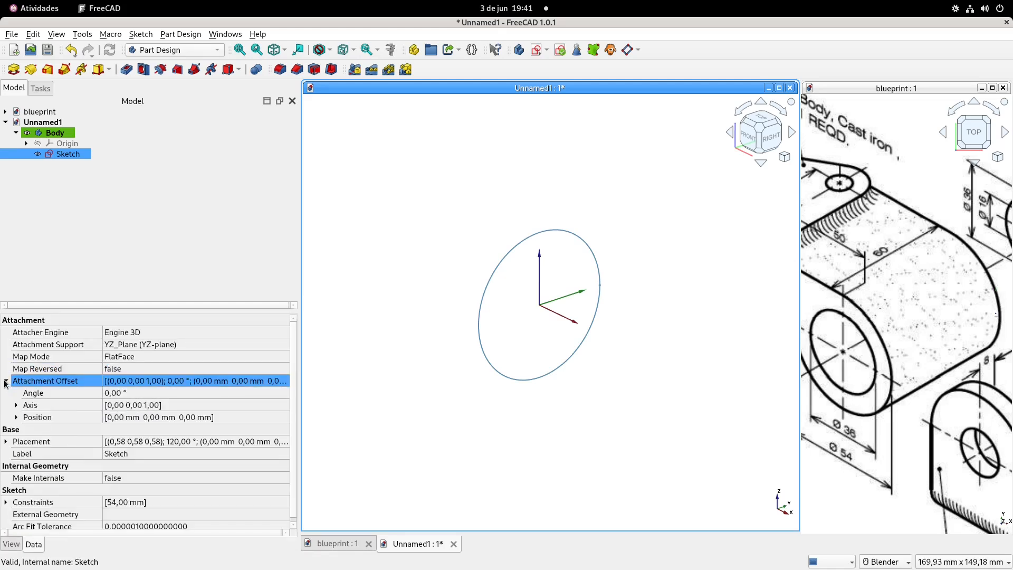
pyautogui.click(135, 392)
pyautogui.write('9')
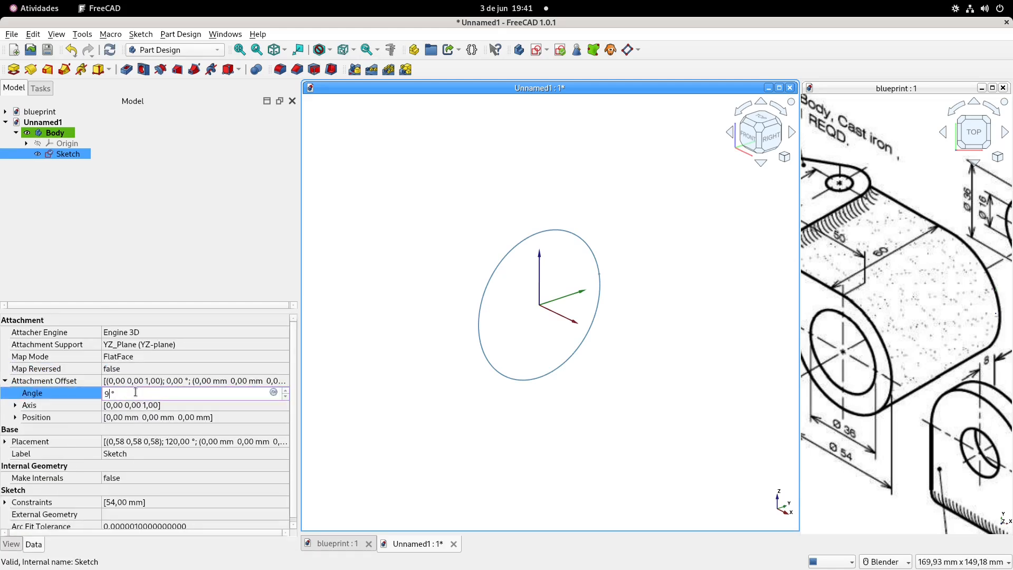
pyautogui.write('0')
pyautogui.press('Return')
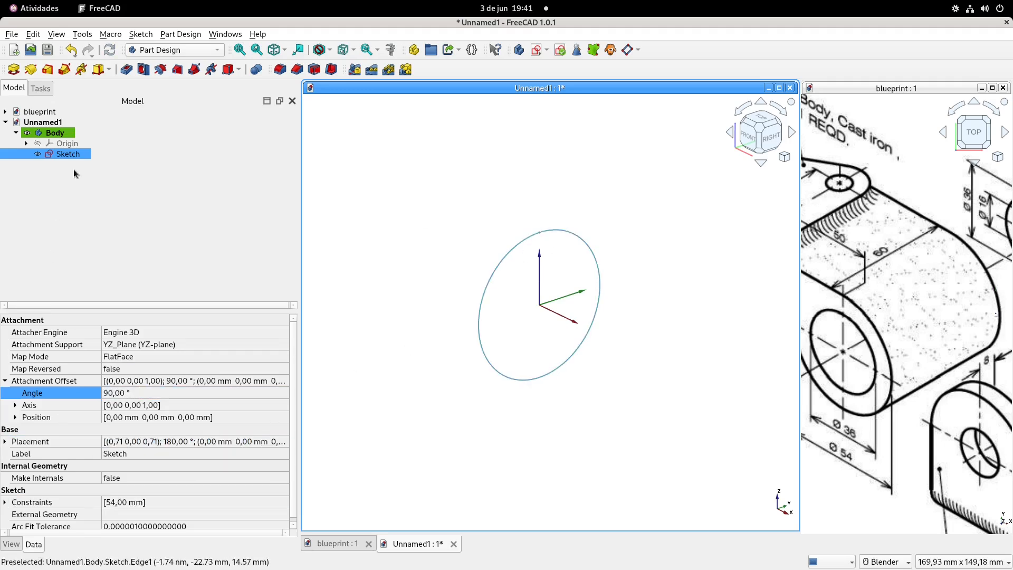
# Pad the circle sketch to a length of 60 mm, symmetric to its plane.
pyautogui.click(68, 155)
pyautogui.click(14, 70)
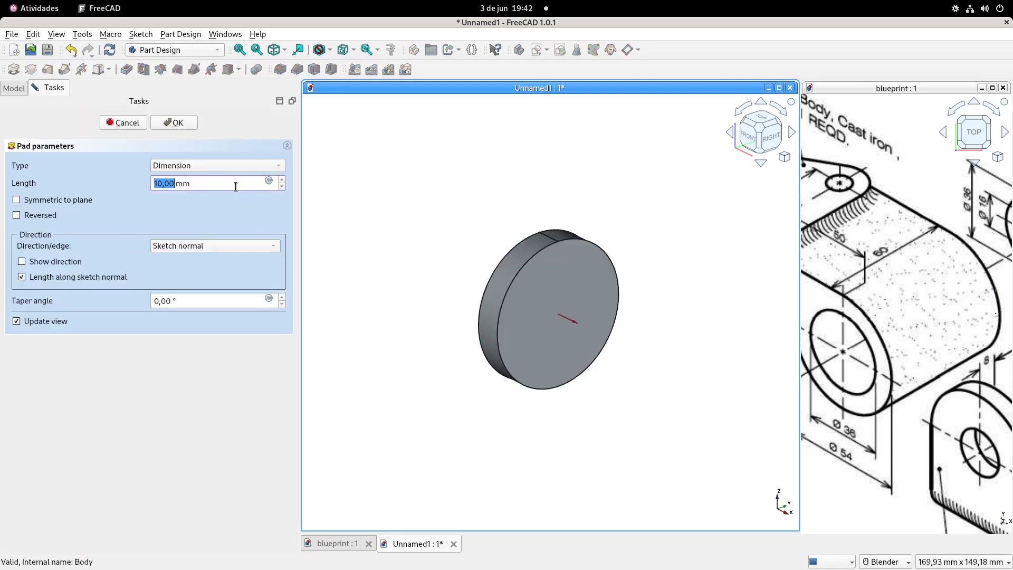
pyautogui.click(16, 201)
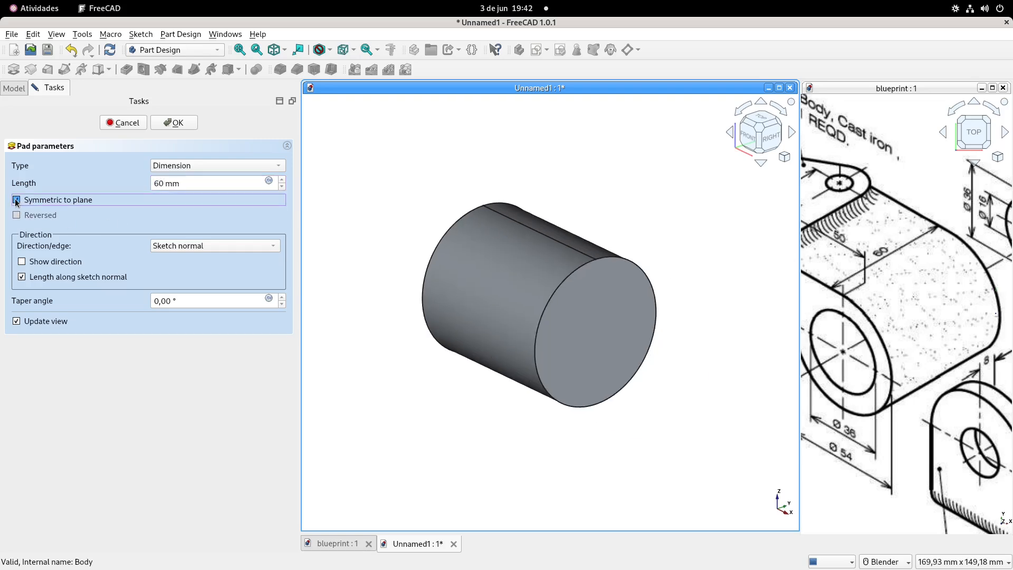
pyautogui.click(176, 123)
# Review the mounting flange on the blueprint and start a second sketch on the YZ plane.
pyautogui.scroll(-4, 906, 274)
pyautogui.keyDown('shift'); pyautogui.moveTo(864, 268); pyautogui.dragTo(985, 308, button='middle'); pyautogui.keyUp('shift')
pyautogui.scroll(4, 868, 245)
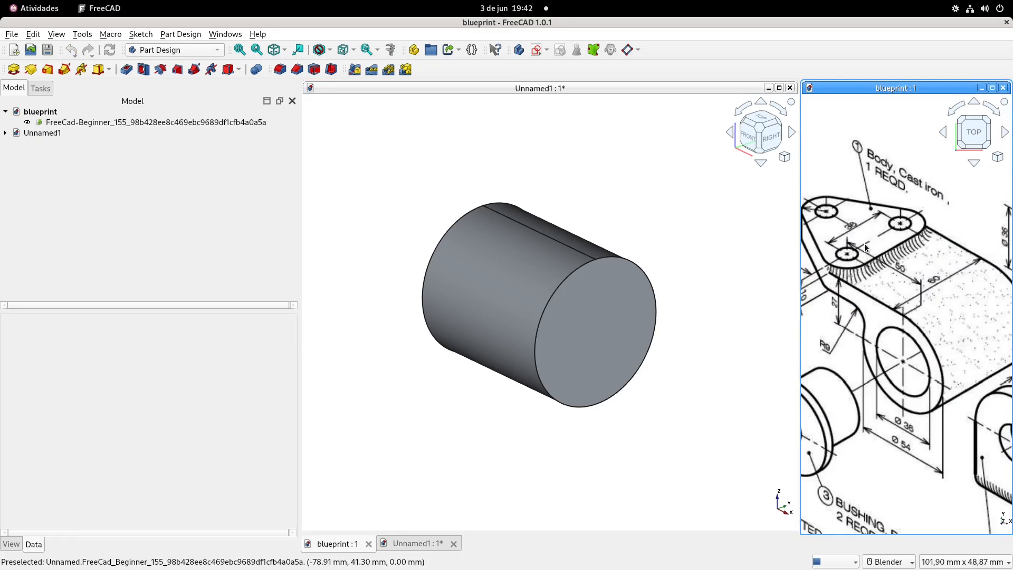
pyautogui.keyDown('shift'); pyautogui.moveTo(867, 300); pyautogui.dragTo(852, 304, button='middle'); pyautogui.keyUp('shift')
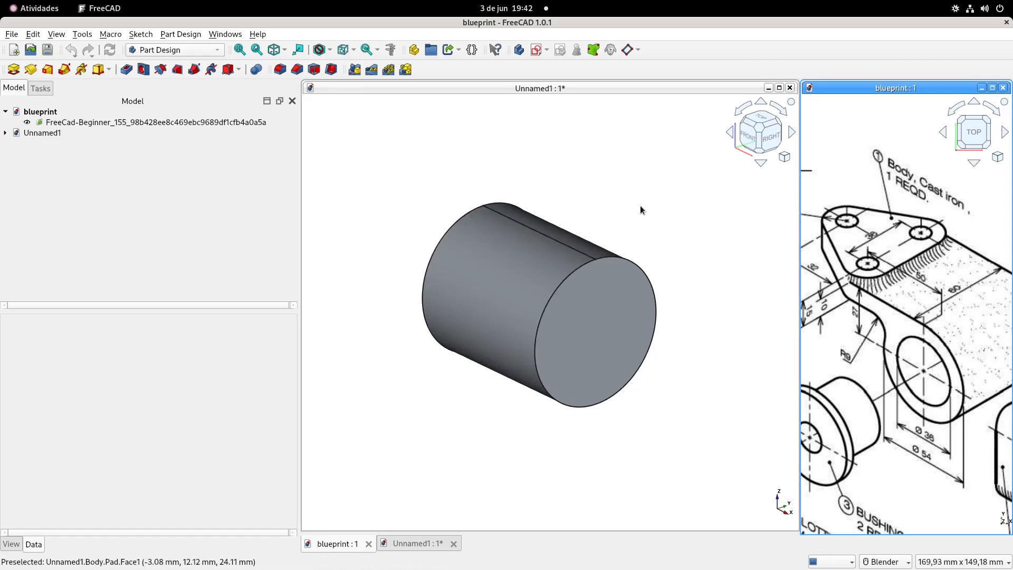
pyautogui.keyDown('shift'); pyautogui.moveTo(645, 216); pyautogui.dragTo(656, 230, button='middle'); pyautogui.keyUp('shift')
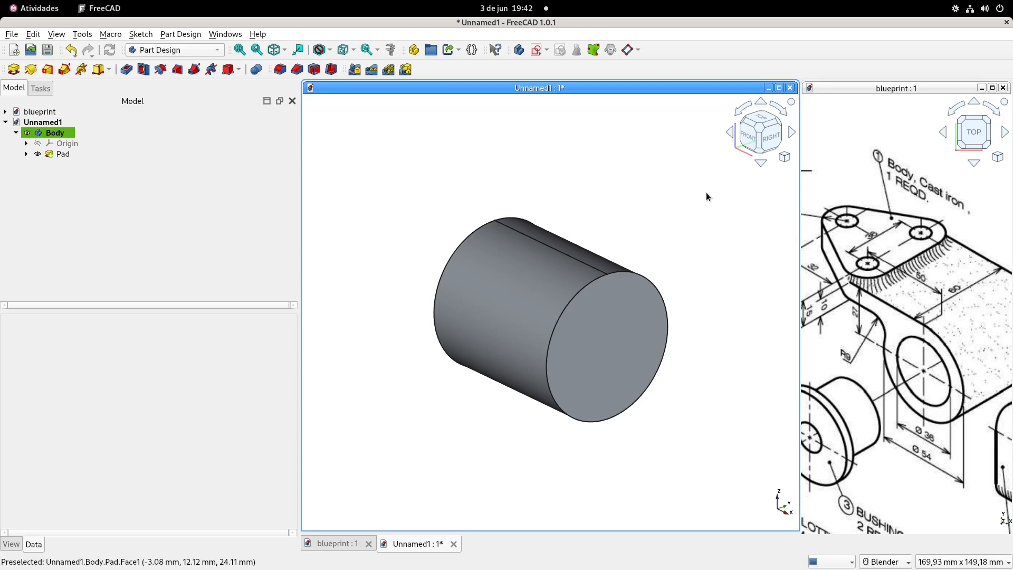
pyautogui.click(519, 50)
pyautogui.moveTo(537, 204); pyautogui.dragTo(476, 200, button='middle')
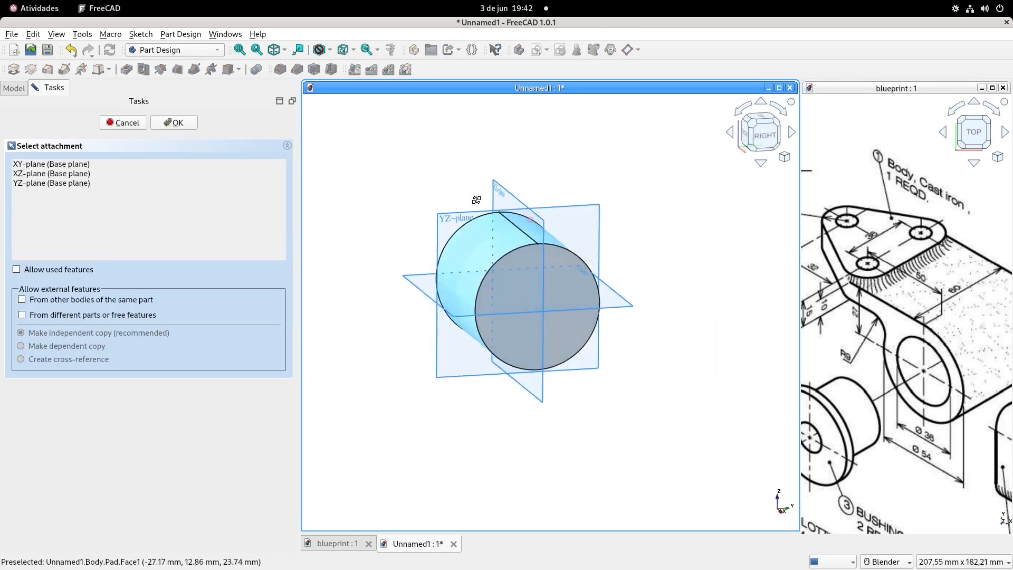
pyautogui.click(448, 220)
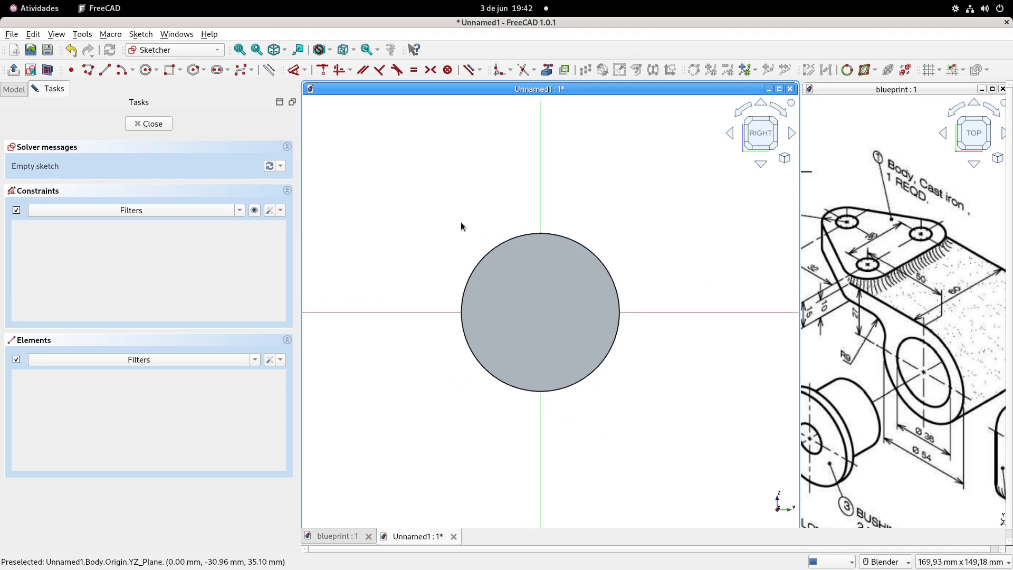
# Bring the cylinder's circular edge into the sketch as external geometry and turn on the section view.
pyautogui.click(546, 70)
pyautogui.click(558, 234)
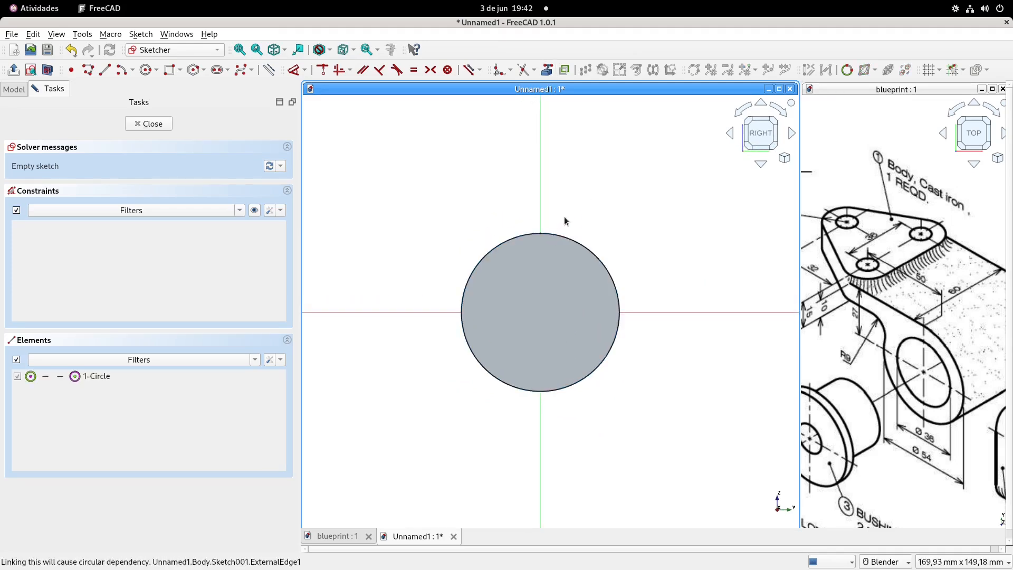
pyautogui.click(48, 70)
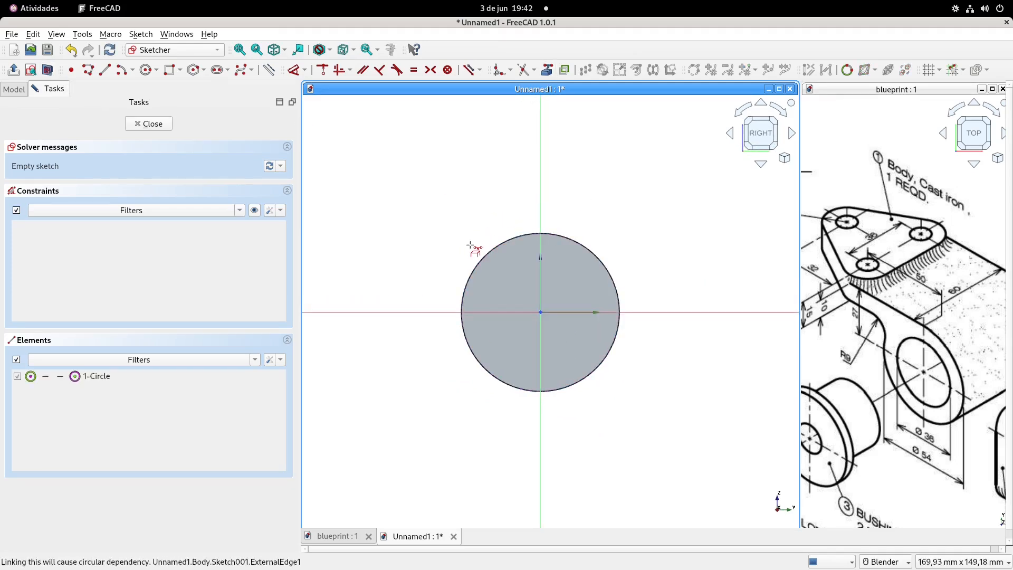
# Draw a long horizontal line from the circle's top outward to the left, and a shorter parallel line below its outer end.
pyautogui.keyDown('shift'); pyautogui.moveTo(858, 173); pyautogui.dragTo(964, 188, button='middle'); pyautogui.keyUp('shift')
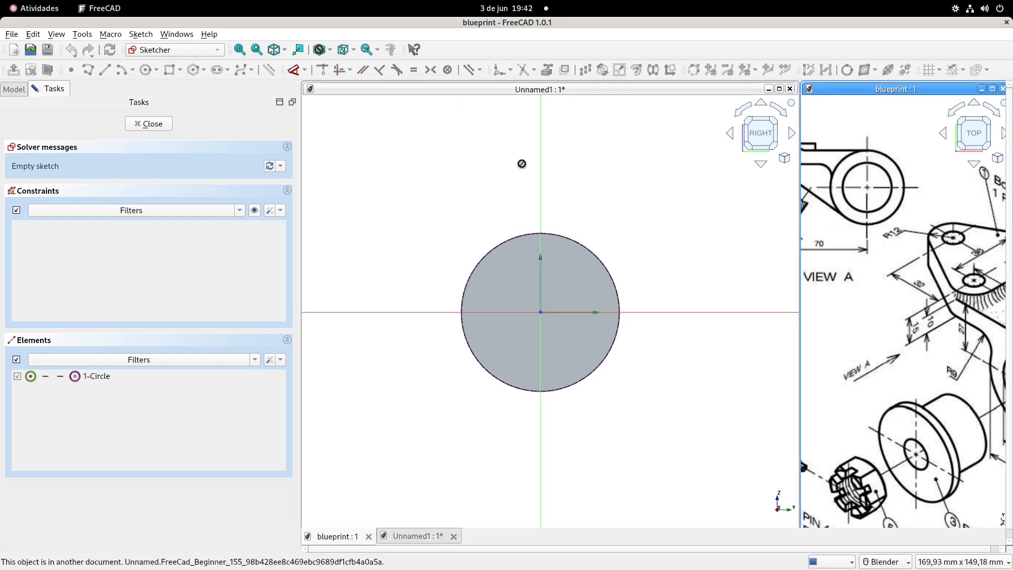
pyautogui.click(375, 138)
pyautogui.click(105, 70)
pyautogui.click(536, 244)
pyautogui.click(419, 245)
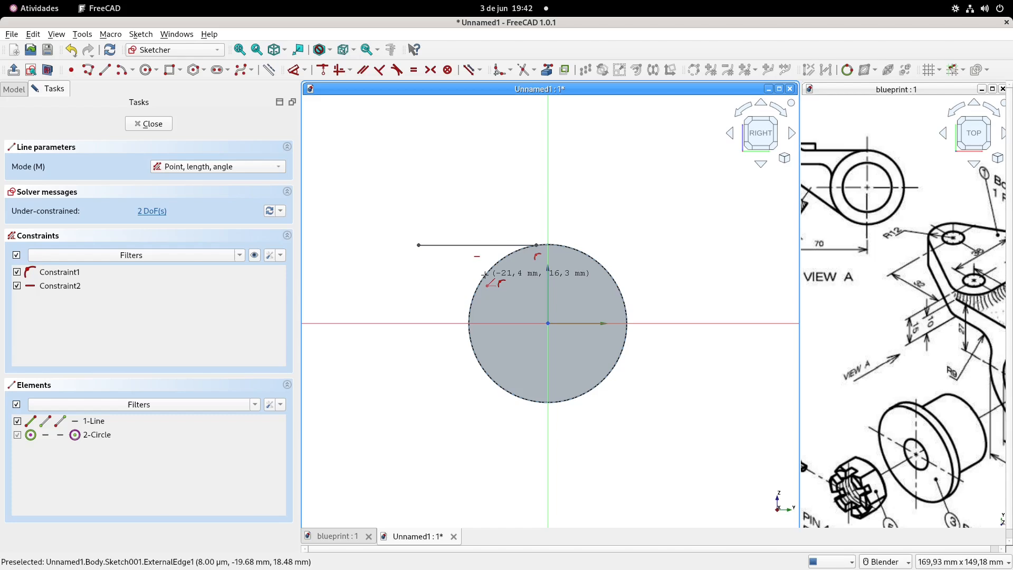
pyautogui.scroll(2, 485, 275)
pyautogui.click(387, 269)
pyautogui.click(436, 269)
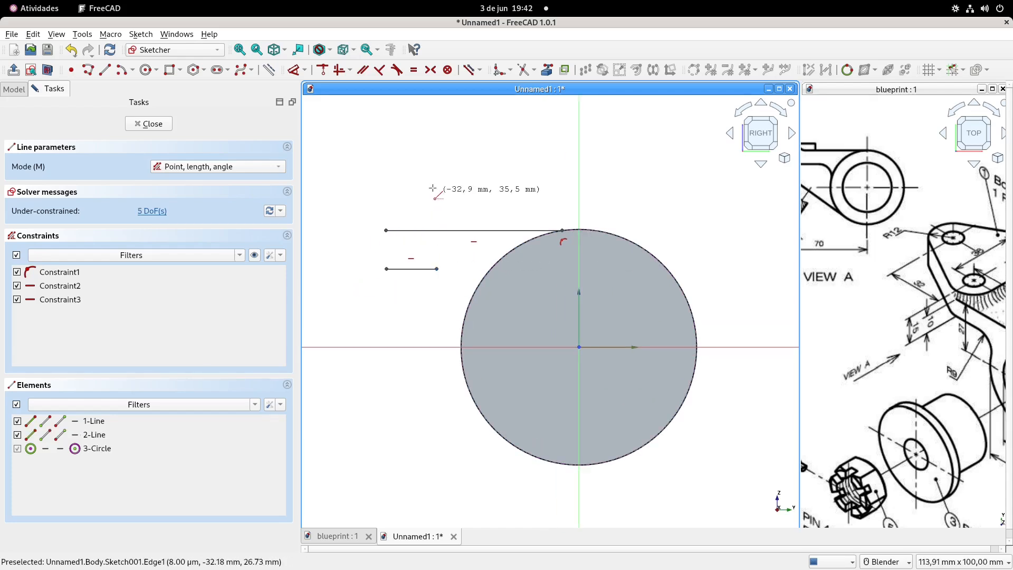
# Draw an arc from the short line's inner end down to the circle's left side.
pyautogui.click(122, 70)
pyautogui.click(438, 293)
pyautogui.click(437, 269)
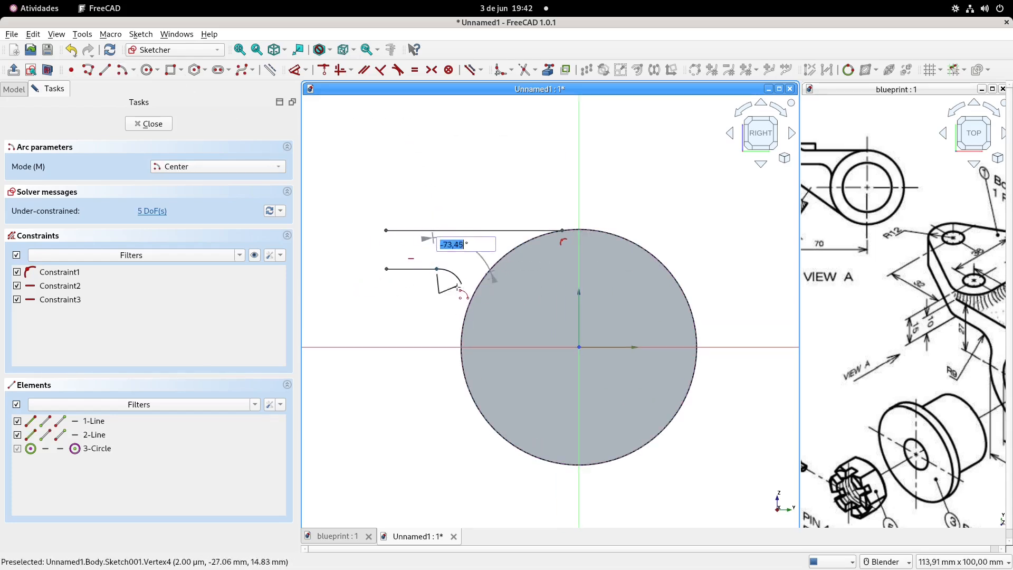
pyautogui.click(469, 300)
pyautogui.press('Escape')
# Connect the outer ends of the two horizontal lines with a vertical line.
pyautogui.press('g')
pyautogui.press('l')
pyautogui.click(387, 269)
pyautogui.click(387, 230)
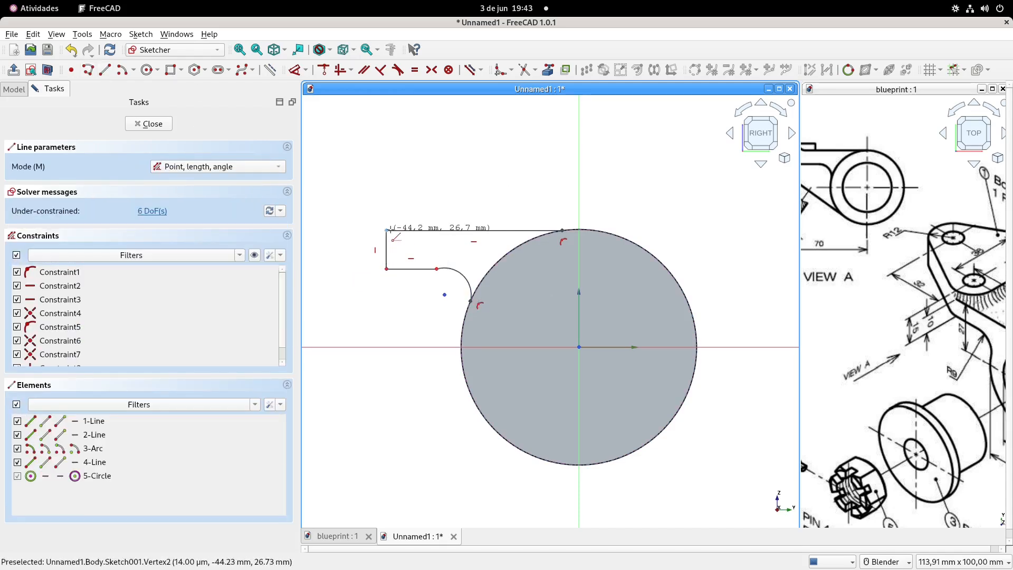
# Make the arc tangent to the short horizontal line at one end and to the cylinder's circle at the other.
pyautogui.press('Escape')
pyautogui.click(398, 71)
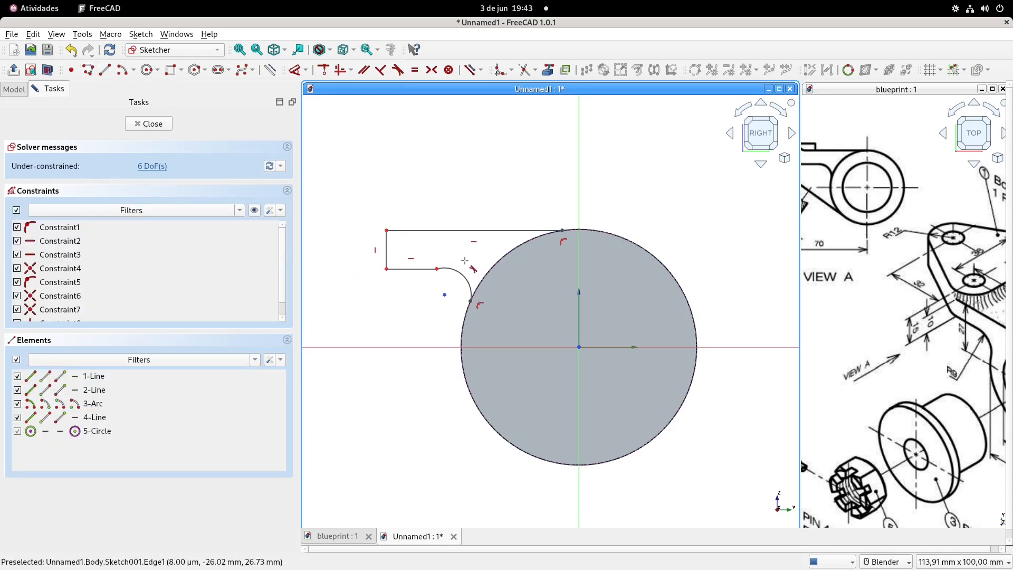
pyautogui.click(427, 269)
pyautogui.click(455, 272)
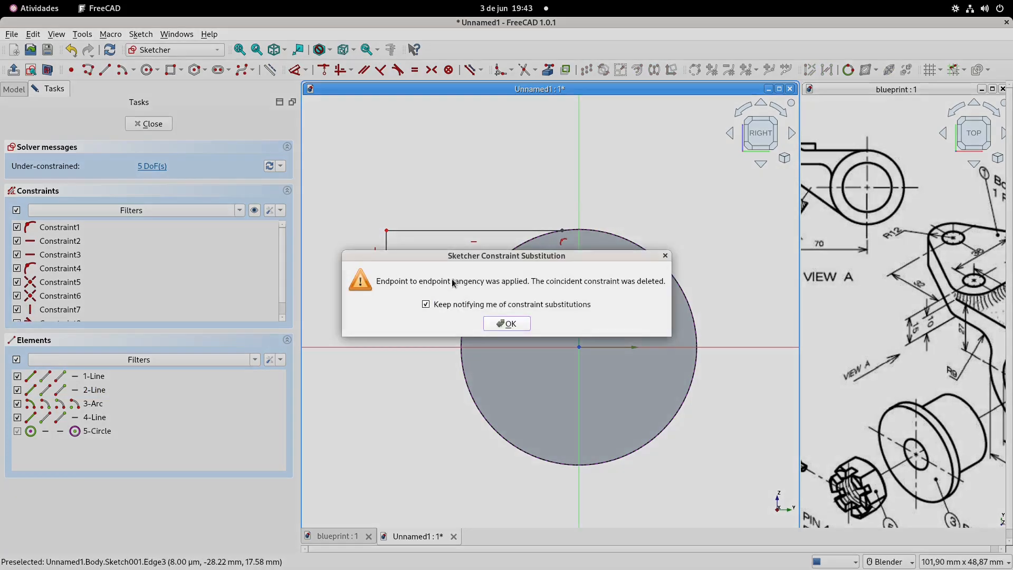
pyautogui.click(523, 328)
pyautogui.scroll(3, 485, 324)
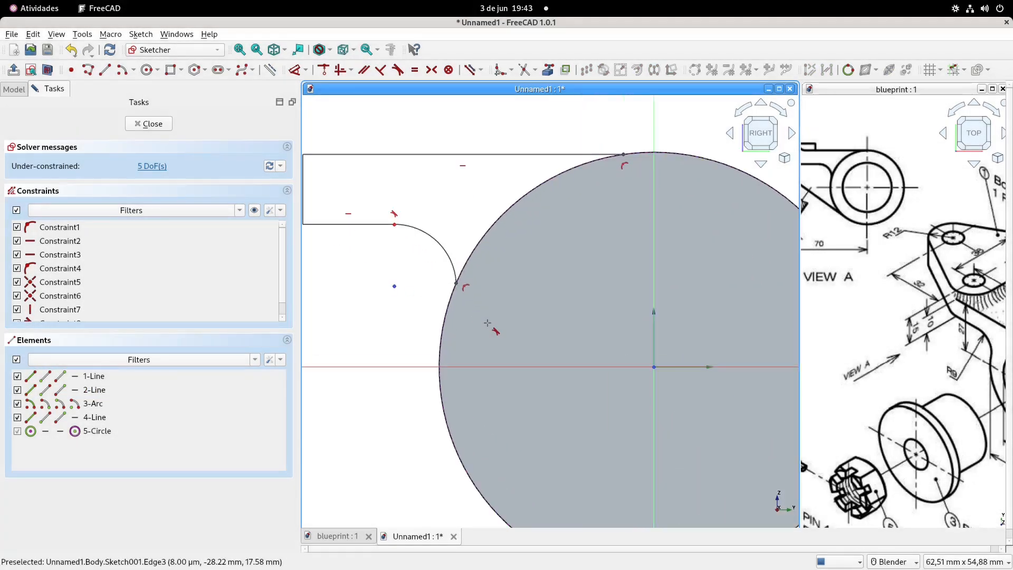
pyautogui.click(453, 270)
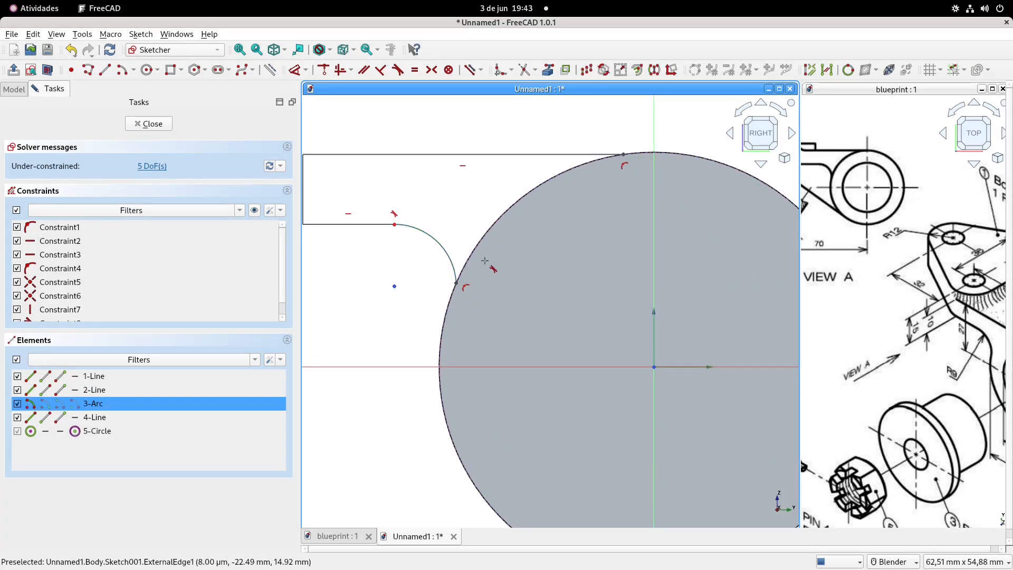
pyautogui.click(452, 298)
pyautogui.click(514, 327)
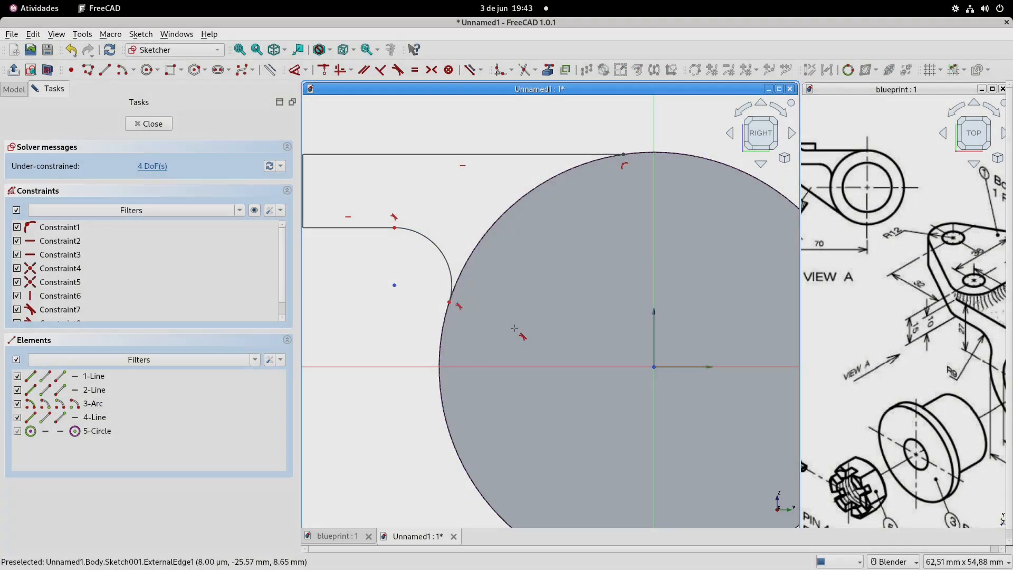
# Check the flange on the blueprint and make the long upper line tangent to the circle.
pyautogui.scroll(-1, 514, 258)
pyautogui.keyDown('shift'); pyautogui.moveTo(568, 249); pyautogui.dragTo(568, 268, button='middle'); pyautogui.keyUp('shift')
pyautogui.keyDown('shift'); pyautogui.moveTo(867, 195); pyautogui.dragTo(935, 214, button='middle'); pyautogui.keyUp('shift')
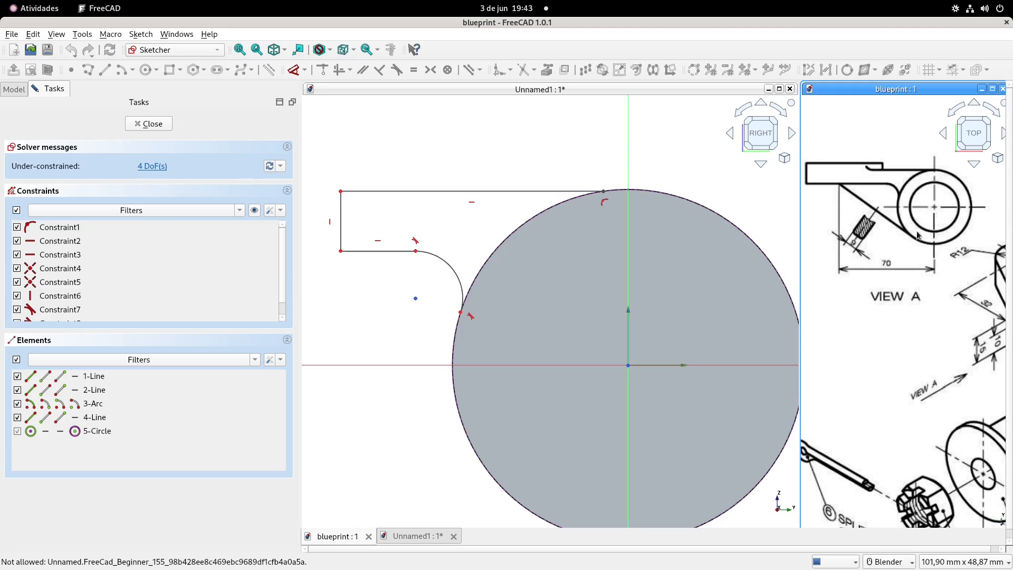
pyautogui.moveTo(962, 252)
pyautogui.keyDown('shift'); pyautogui.mouseDown(button='middle')
pyautogui.moveTo(880, 210)
pyautogui.moveTo(851, 211)
pyautogui.mouseUp(button='middle'); pyautogui.keyUp('shift')
pyautogui.keyDown('shift'); pyautogui.moveTo(909, 267); pyautogui.dragTo(861, 230, button='middle'); pyautogui.keyUp('shift')
pyautogui.scroll(1, 883, 272)
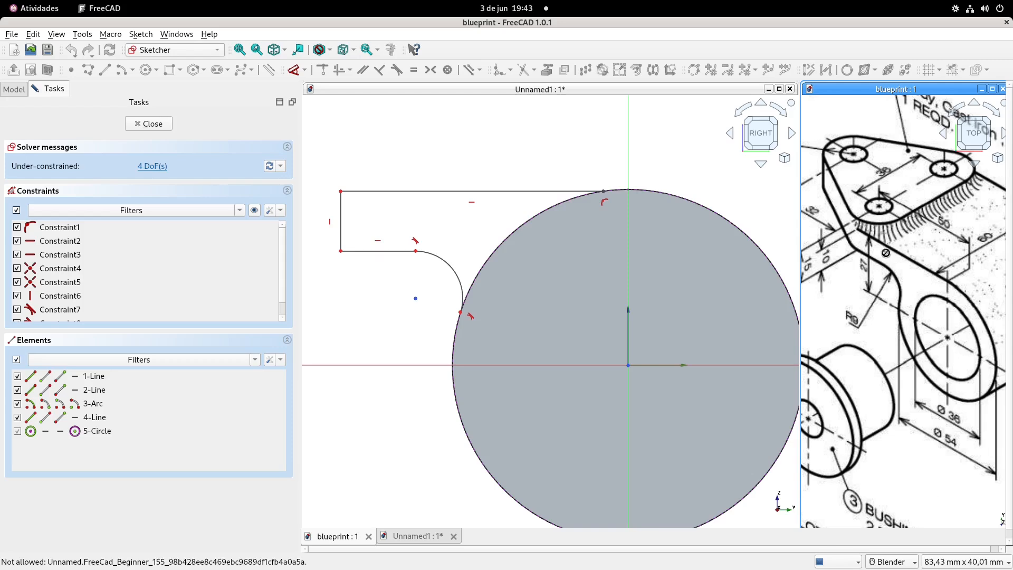
pyautogui.moveTo(951, 311)
pyautogui.keyDown('shift'); pyautogui.mouseDown(button='middle')
pyautogui.moveTo(917, 283)
pyautogui.moveTo(945, 313)
pyautogui.mouseUp(button='middle'); pyautogui.keyUp('shift')
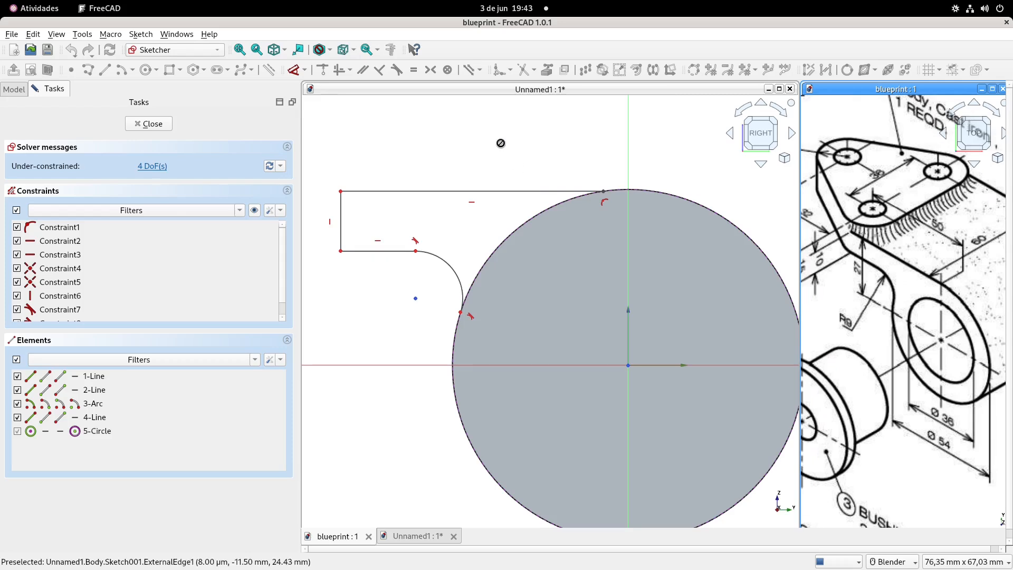
pyautogui.keyDown('shift'); pyautogui.moveTo(543, 162); pyautogui.dragTo(550, 163, button='middle'); pyautogui.keyUp('shift')
pyautogui.press('t')
pyautogui.click(554, 196)
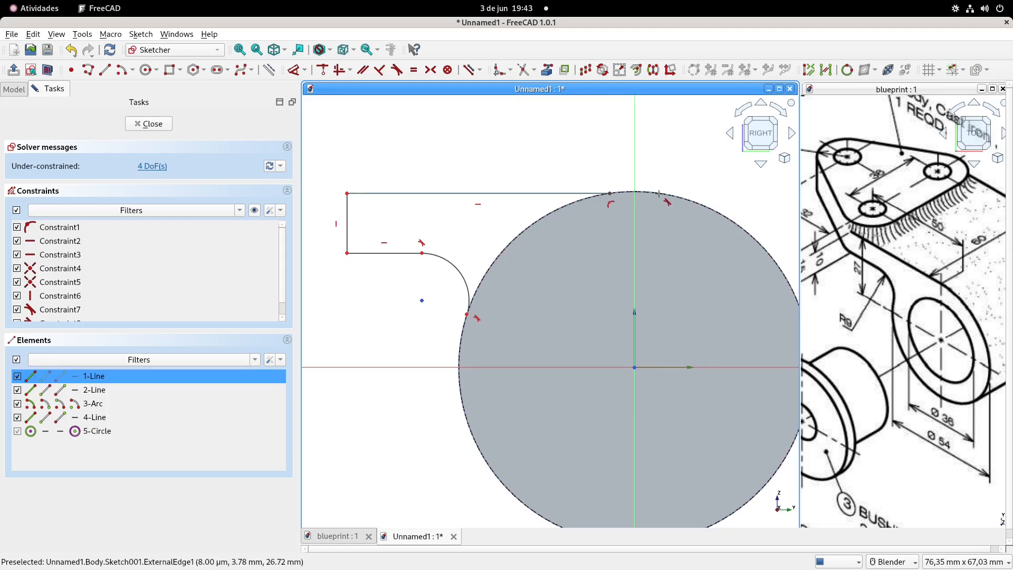
pyautogui.click(659, 194)
pyautogui.click(523, 321)
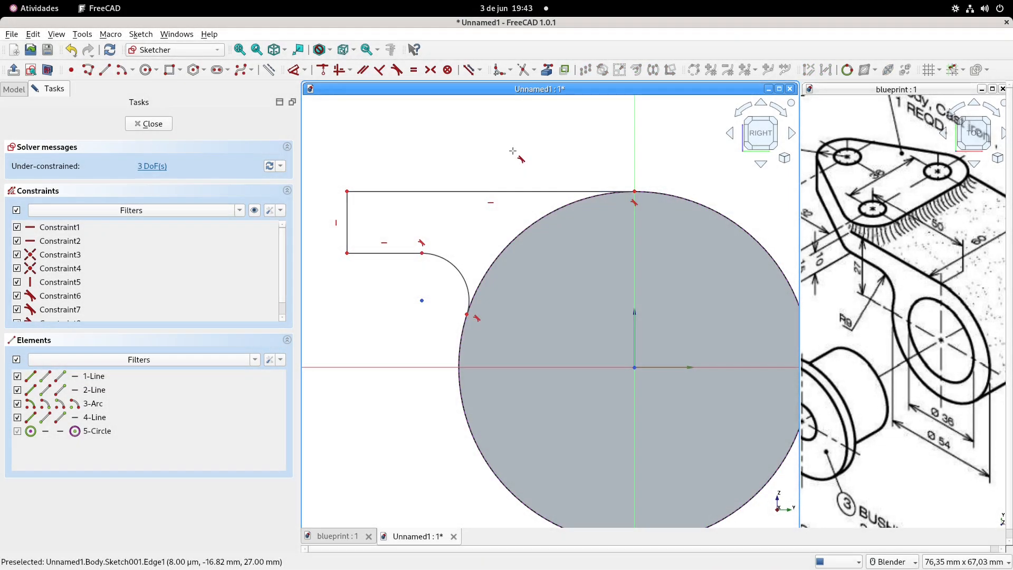
# Dimension the vertical end line of the flange profile to 10 mm, following the blueprint's flange thickness.
pyautogui.click(869, 234)
pyautogui.scroll(2, 890, 242)
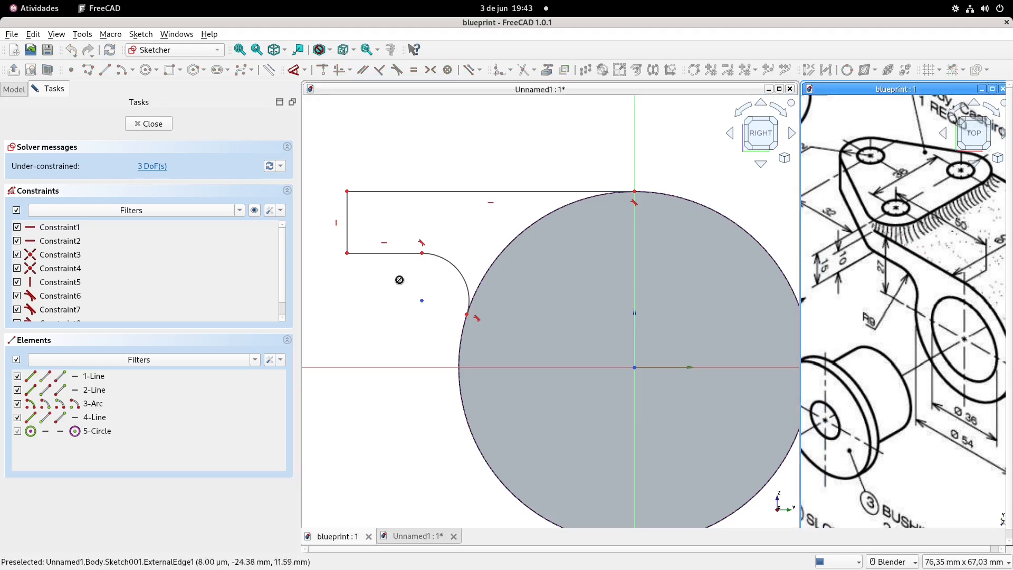
pyautogui.click(400, 158)
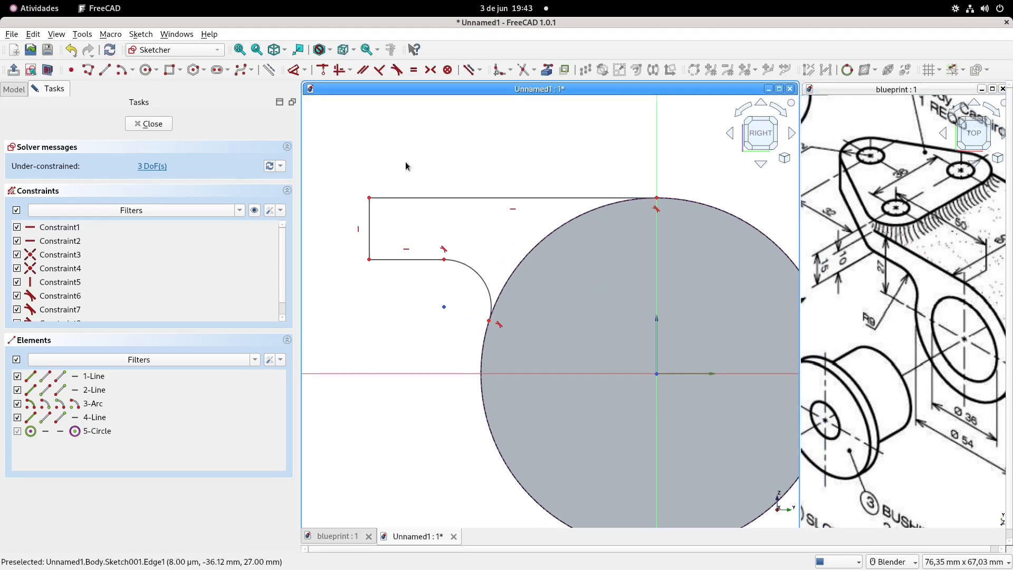
pyautogui.press('d')
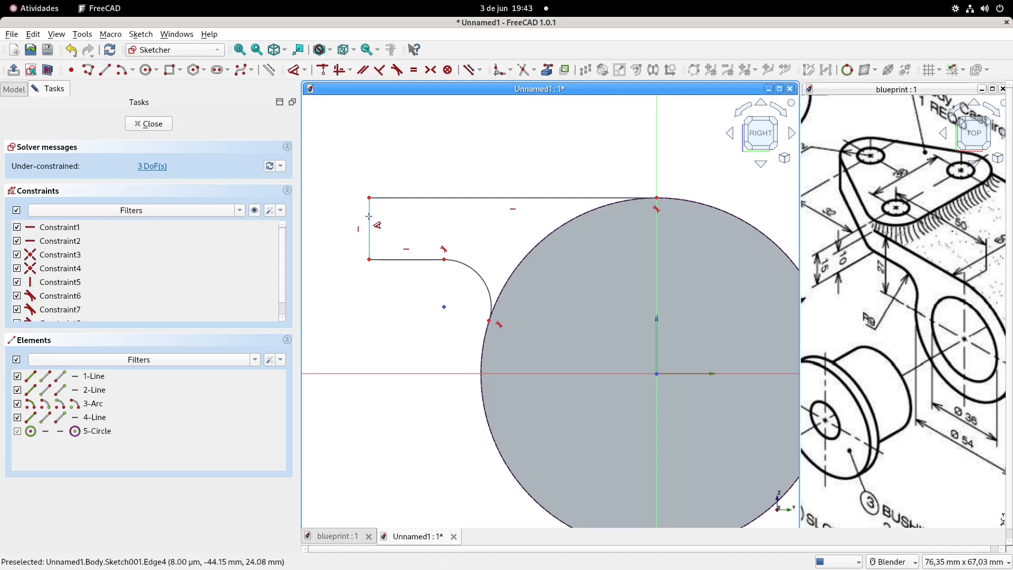
pyautogui.click(369, 233)
pyautogui.click(354, 307)
pyautogui.write('10')
pyautogui.press('Return')
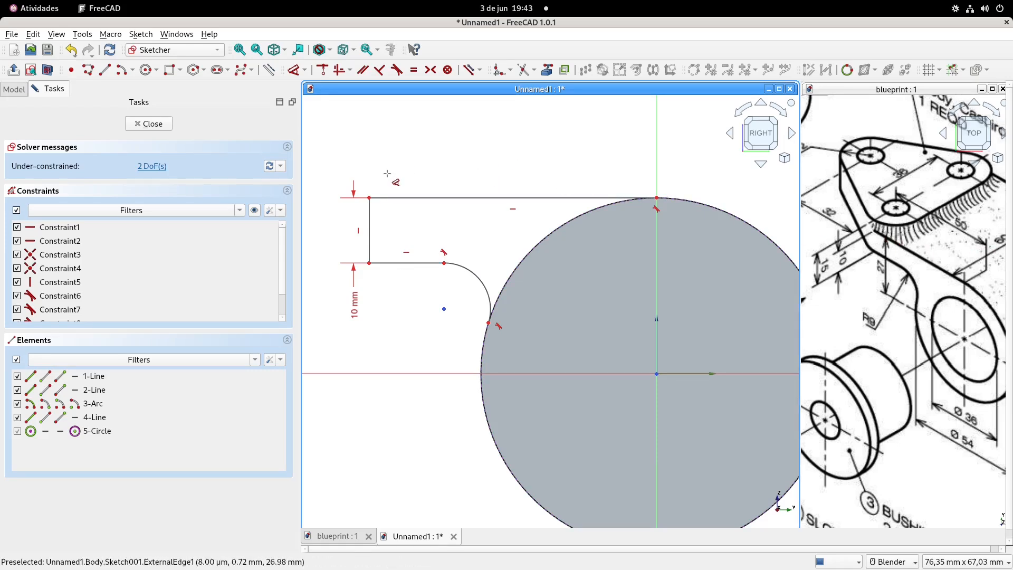
# Dimension the horizontal distance from the profile's outer upper corner to the circle's top point as 50 mm.
pyautogui.click(369, 197)
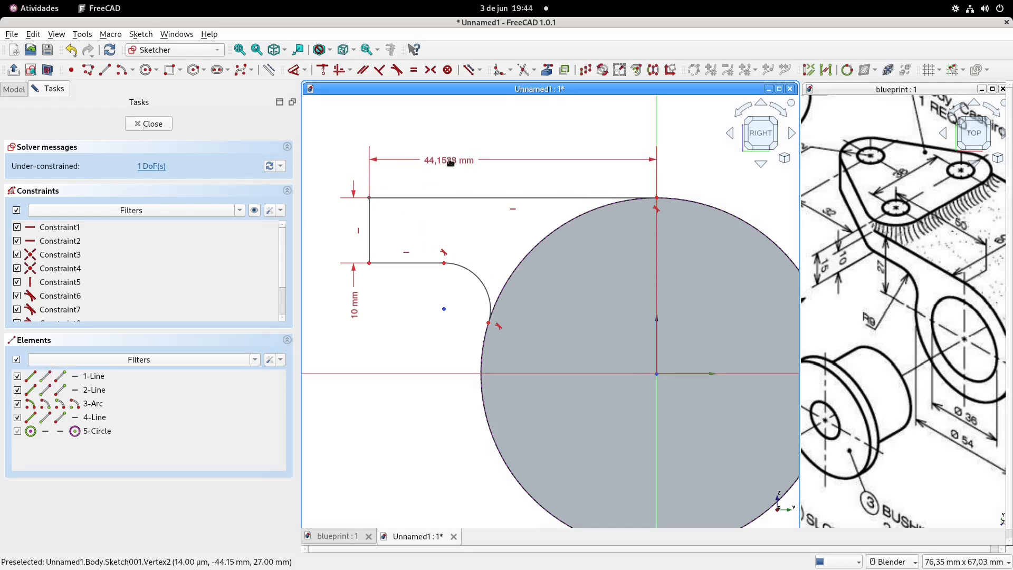
pyautogui.click(449, 162)
pyautogui.press('Return')
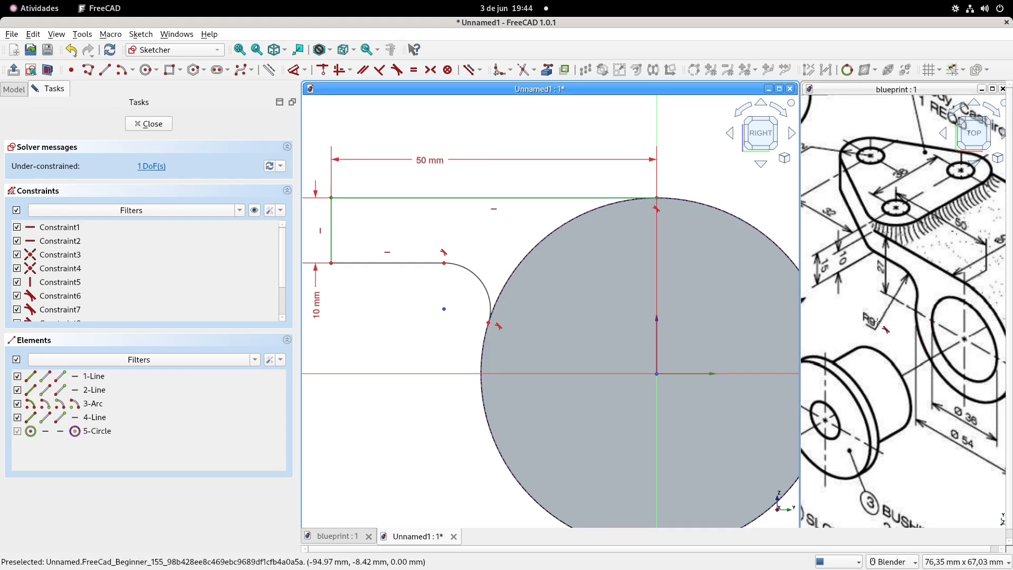
# Set the radius of the arc between the flange and the cylinder to 9 mm.
pyautogui.keyDown('shift'); pyautogui.moveTo(467, 214); pyautogui.dragTo(484, 212, button='middle'); pyautogui.keyUp('shift')
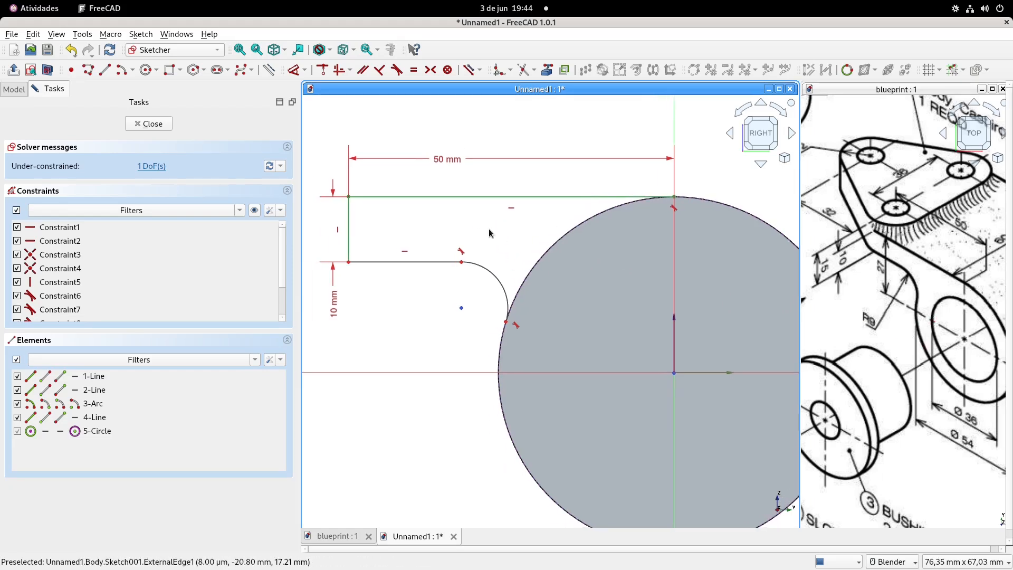
pyautogui.click(495, 278)
pyautogui.press('d')
pyautogui.click(523, 245)
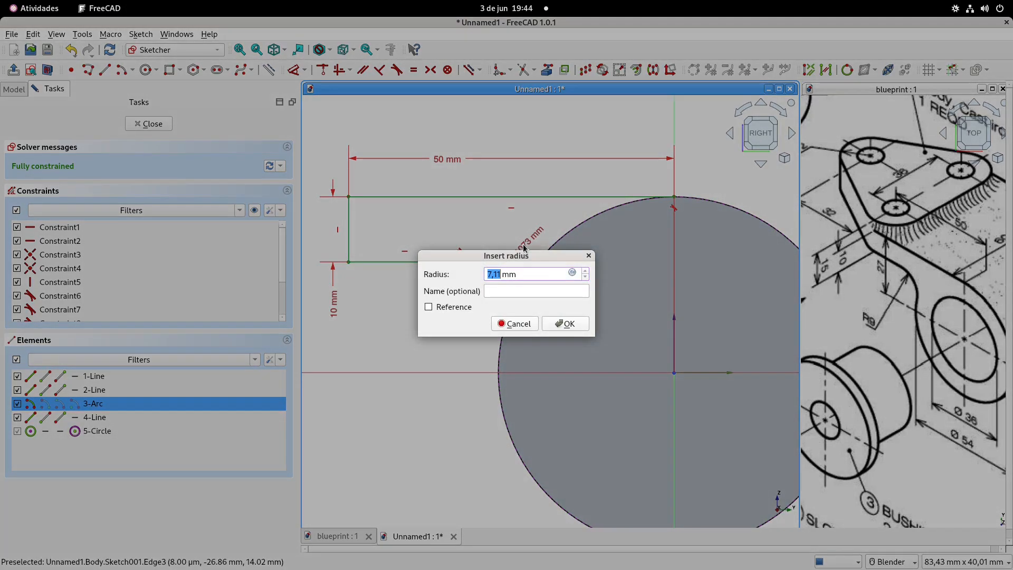
pyautogui.press('Return')
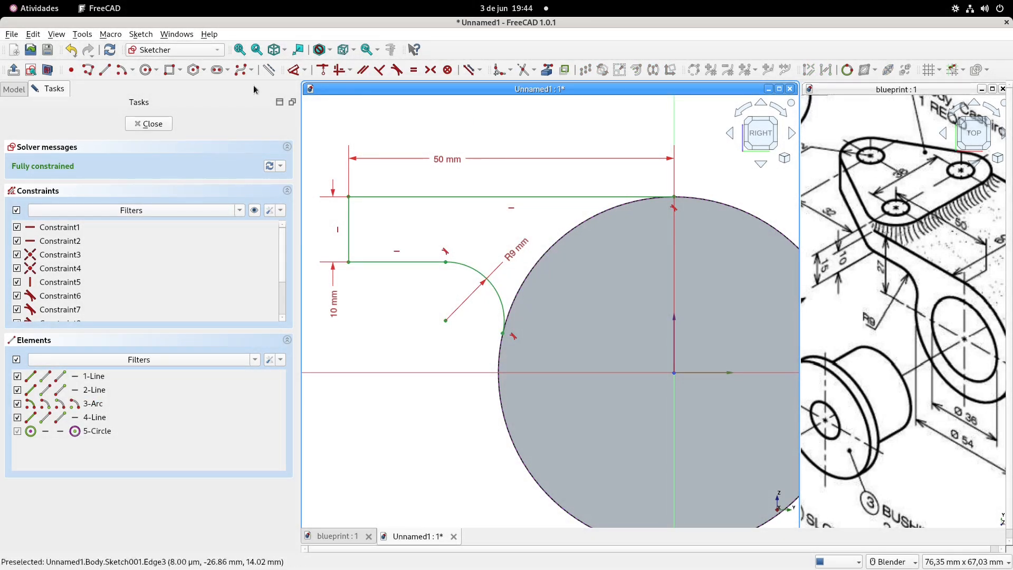
# Close the profile with a line from the arc's lower end to the tangent point at the circle's top and leave the sketch.
pyautogui.click(104, 69)
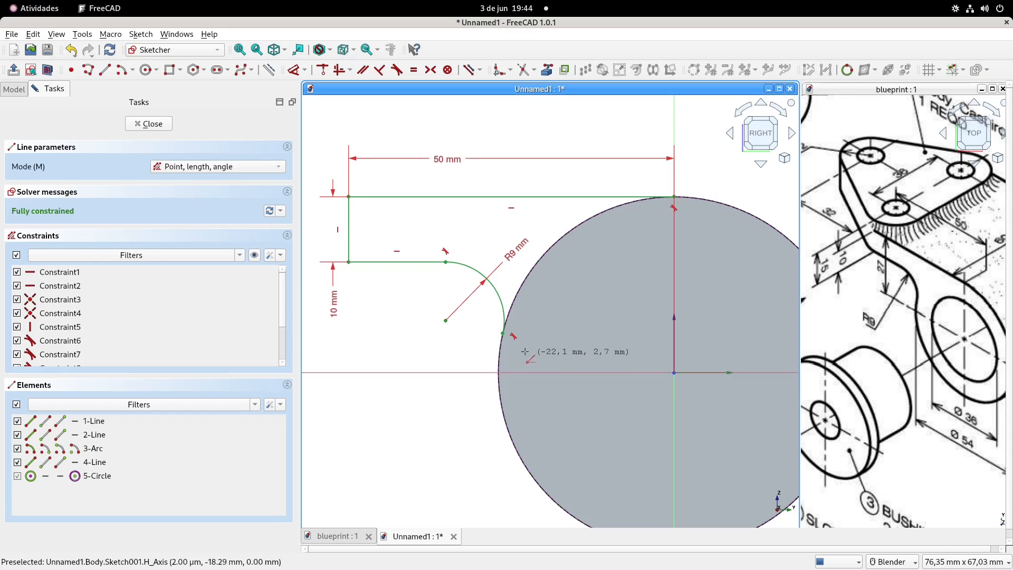
pyautogui.click(502, 331)
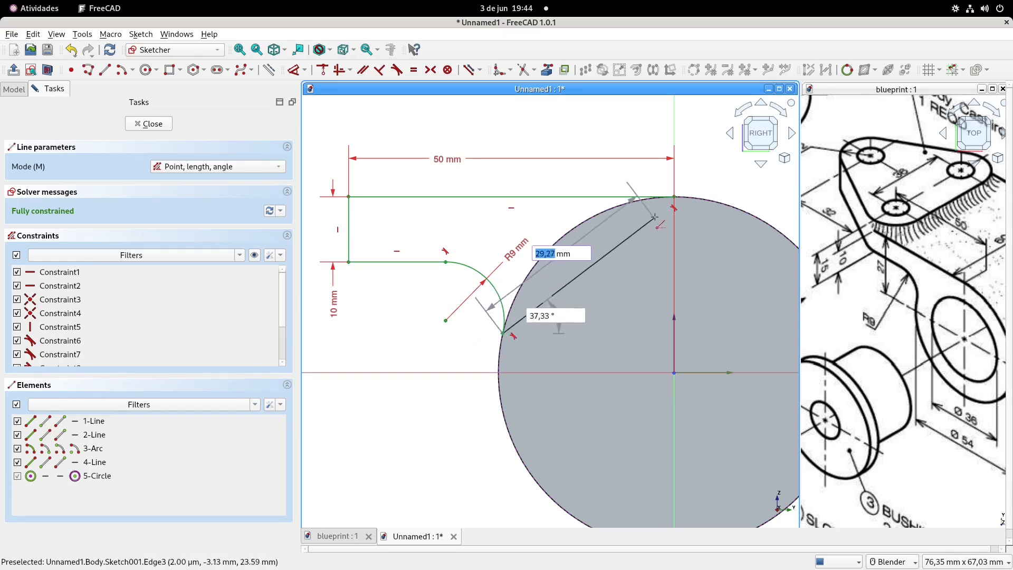
pyautogui.click(674, 197)
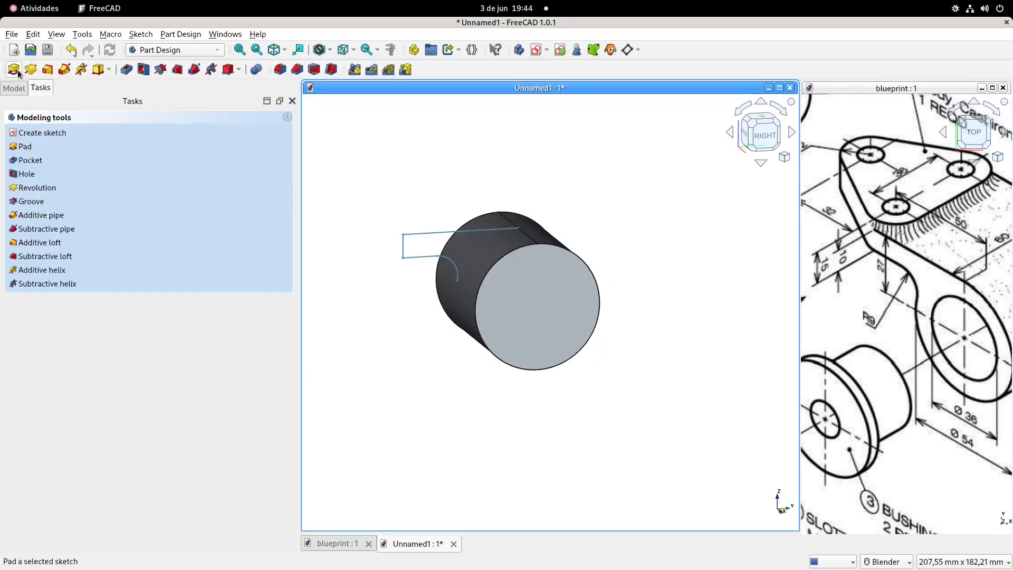
# Pad the flange profile 60 mm, symmetric to the sketch plane.
pyautogui.click(13, 69)
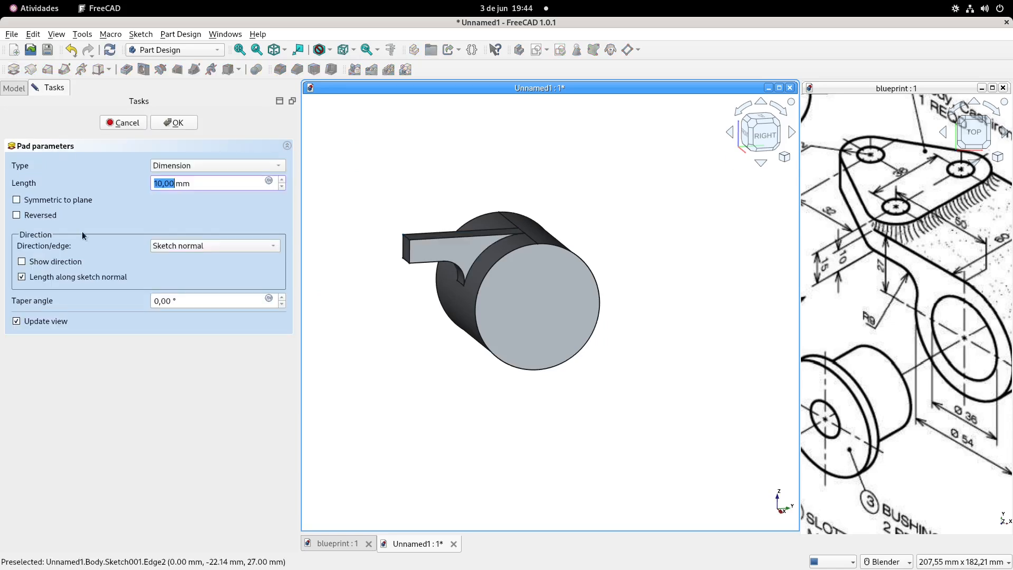
pyautogui.click(30, 199)
pyautogui.click(200, 178)
pyautogui.write('60')
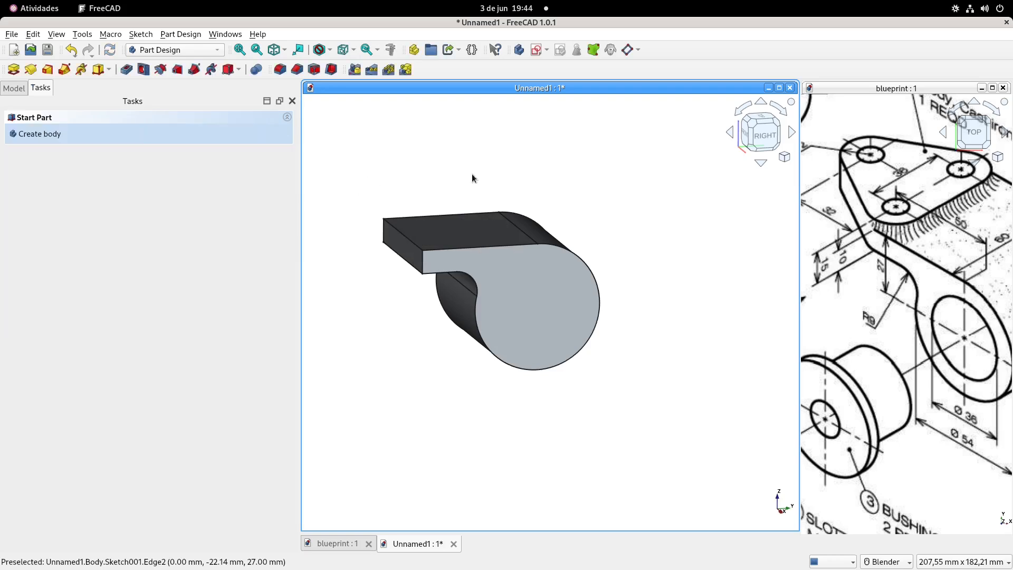
# Create a sketch on the flange's flat top face and bring in the flange's outer end edge as external geometry.
pyautogui.keyDown('shift'); pyautogui.moveTo(598, 188); pyautogui.dragTo(633, 208, button='middle'); pyautogui.keyUp('shift')
pyautogui.scroll(-3, 887, 292)
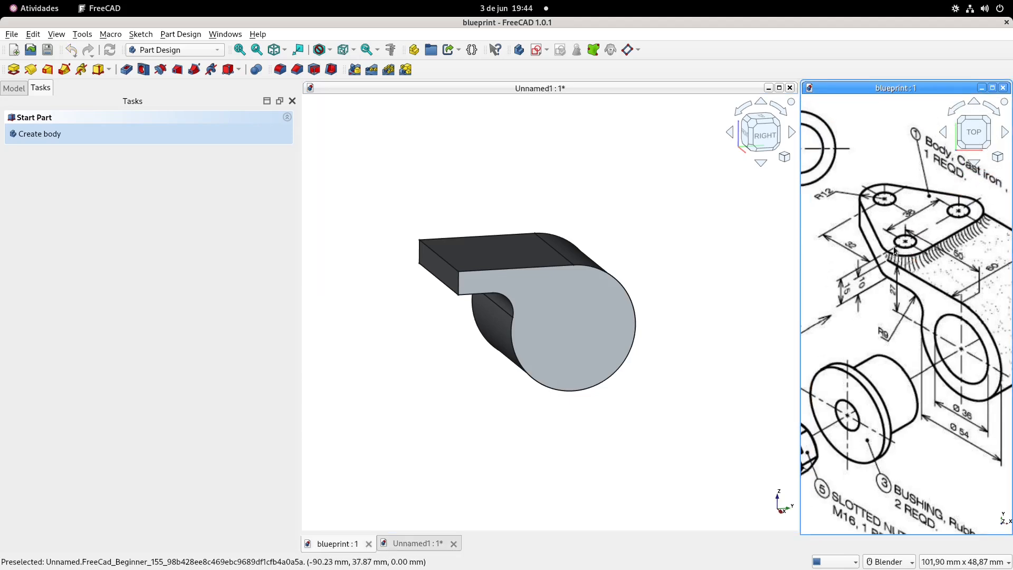
pyautogui.moveTo(550, 189); pyautogui.dragTo(503, 226, button='middle')
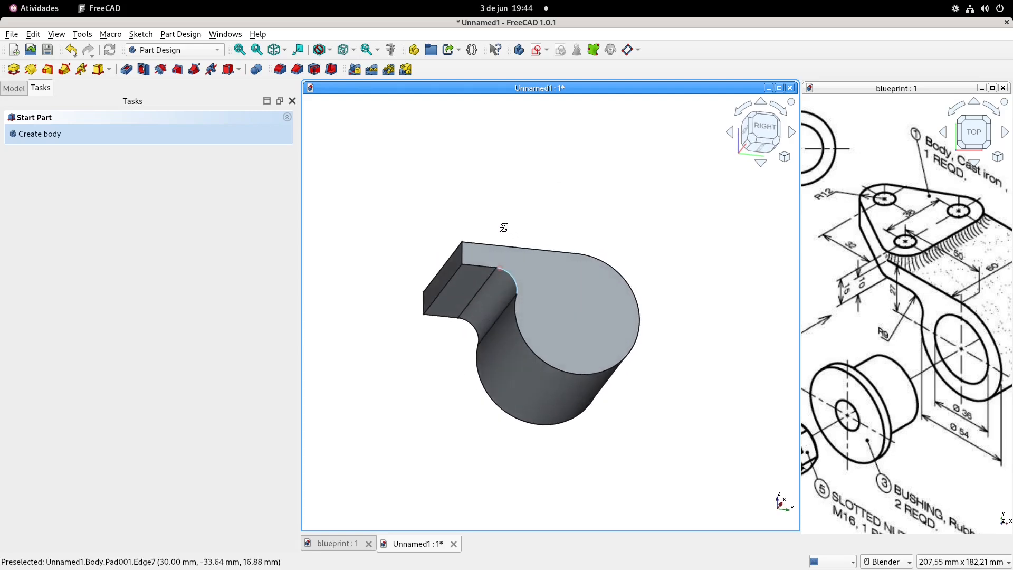
pyautogui.press('3')
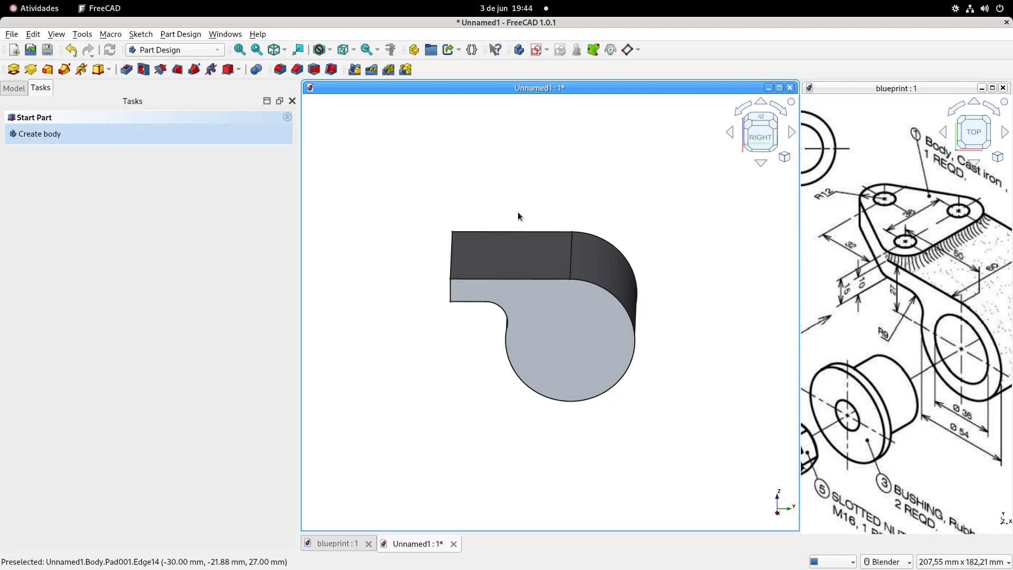
pyautogui.moveTo(529, 206); pyautogui.dragTo(493, 232, button='middle')
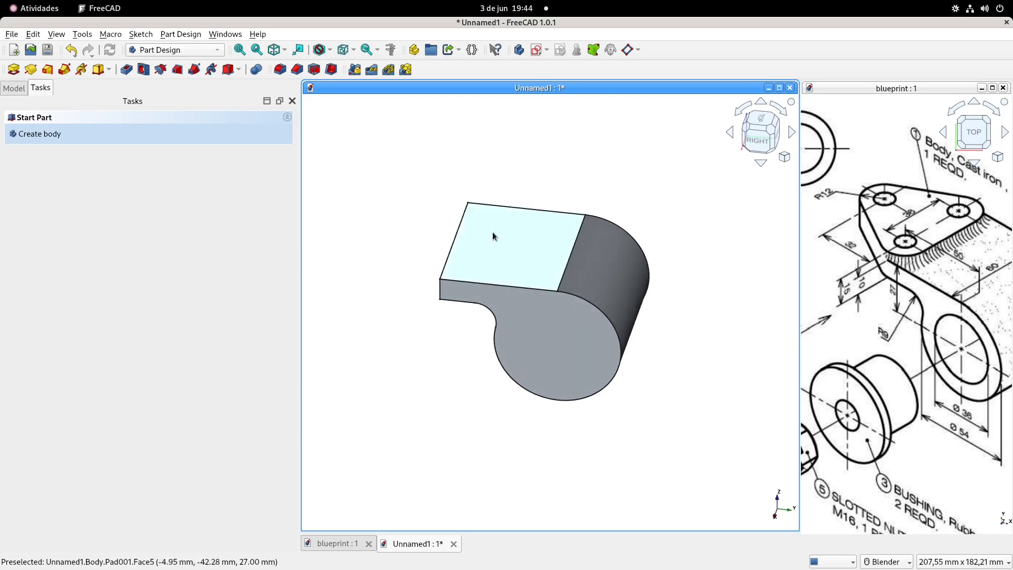
pyautogui.click(495, 236)
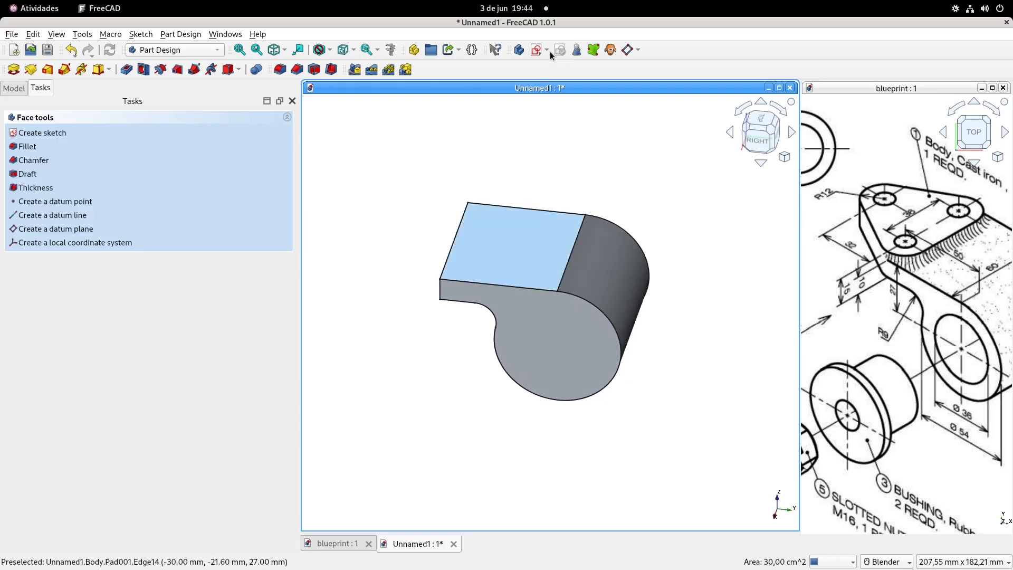
pyautogui.click(537, 50)
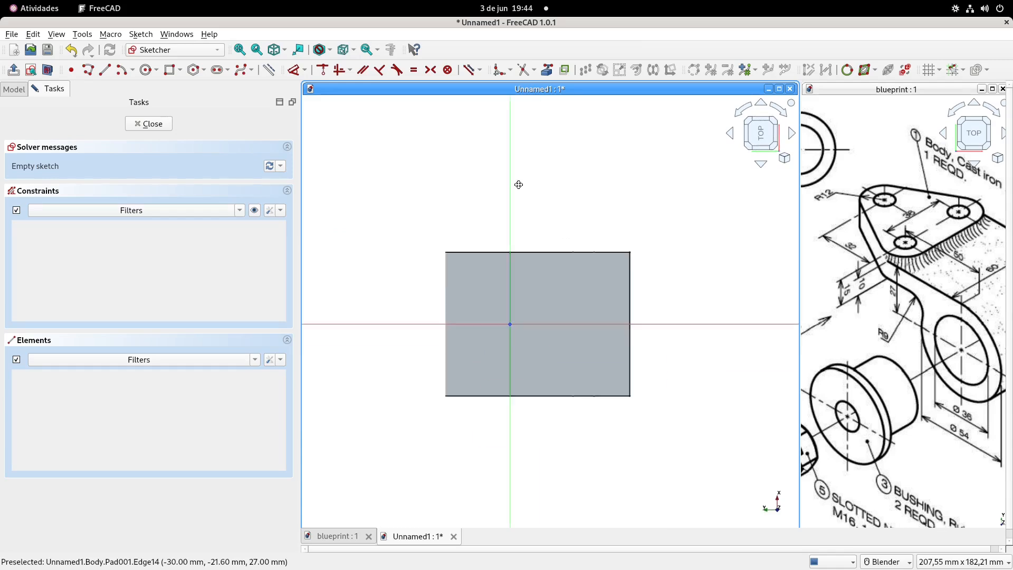
pyautogui.click(559, 223)
pyautogui.keyDown('shift'); pyautogui.moveTo(627, 190); pyautogui.dragTo(601, 197, button='middle'); pyautogui.keyUp('shift')
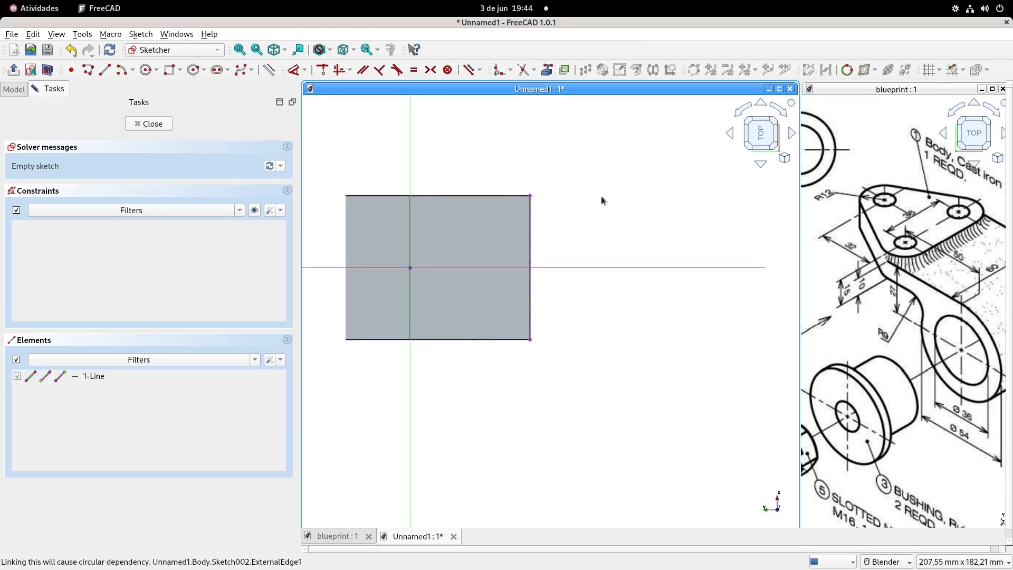
# Draw a small arc outside the flange, starting at the upper corner of its outer end edge.
pyautogui.click(169, 70)
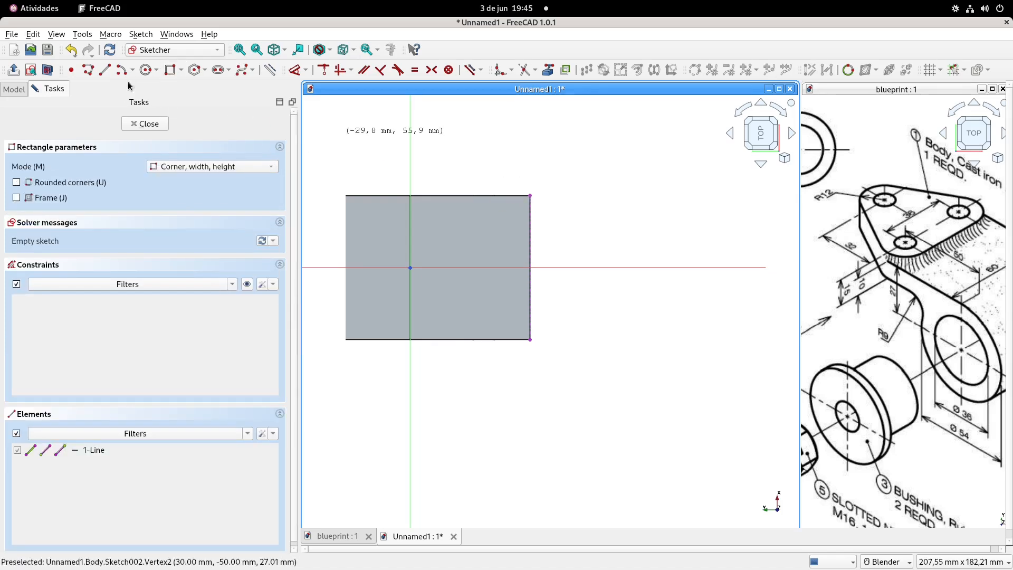
pyautogui.click(105, 70)
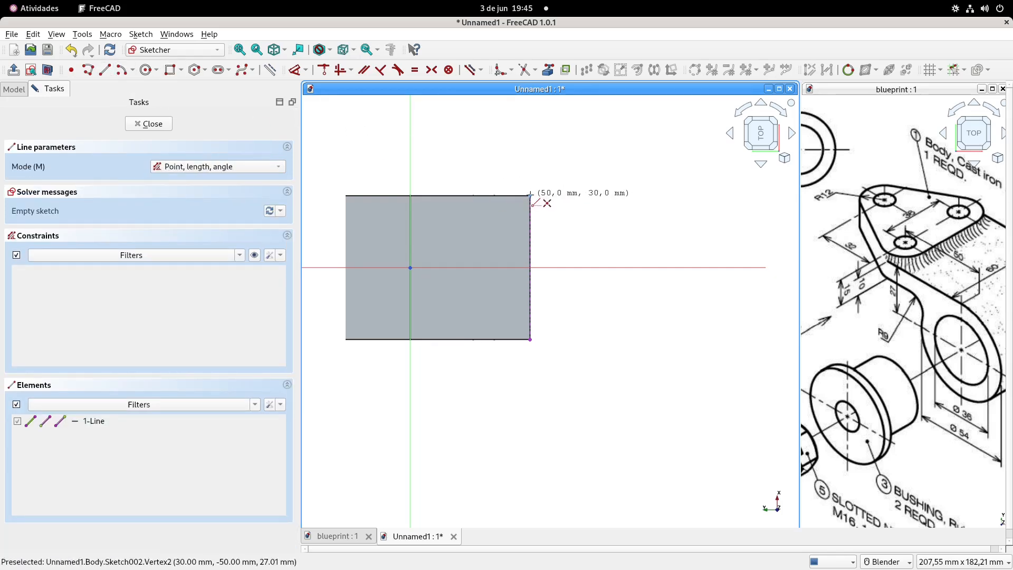
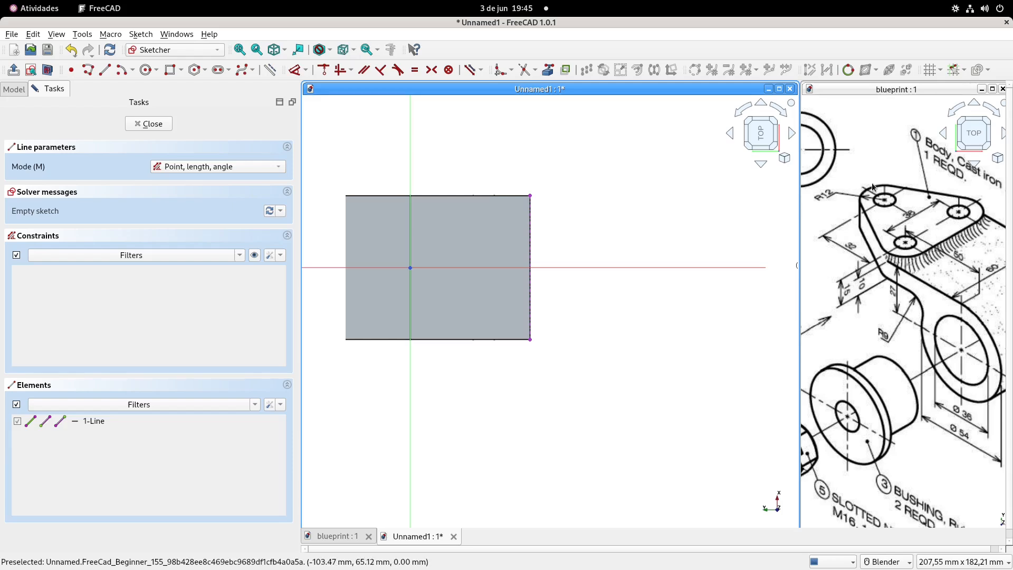
pyautogui.click(122, 70)
pyautogui.click(544, 209)
pyautogui.scroll(-2, 545, 208)
pyautogui.scroll(3, 547, 206)
pyautogui.click(525, 195)
pyautogui.click(563, 200)
# Draw a second arc farther out from the flange, with its centre and starting point on the horizontal axis.
pyautogui.click(692, 283)
pyautogui.click(738, 283)
pyautogui.click(705, 238)
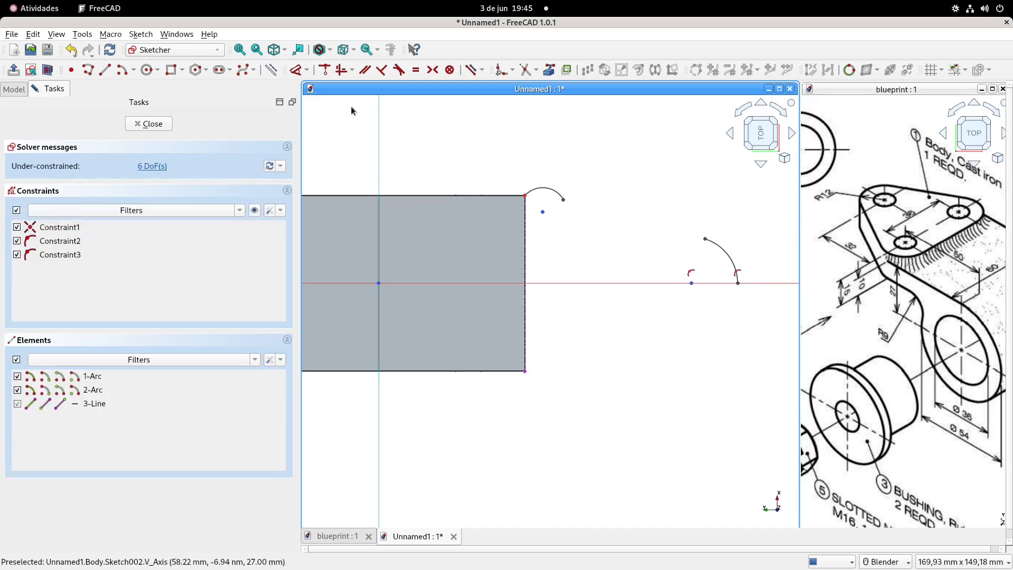
# Close the profile with lines along the horizontal axis to the flange edge, up to its upper corner, and between the two arcs.
pyautogui.click(105, 69)
pyautogui.click(737, 283)
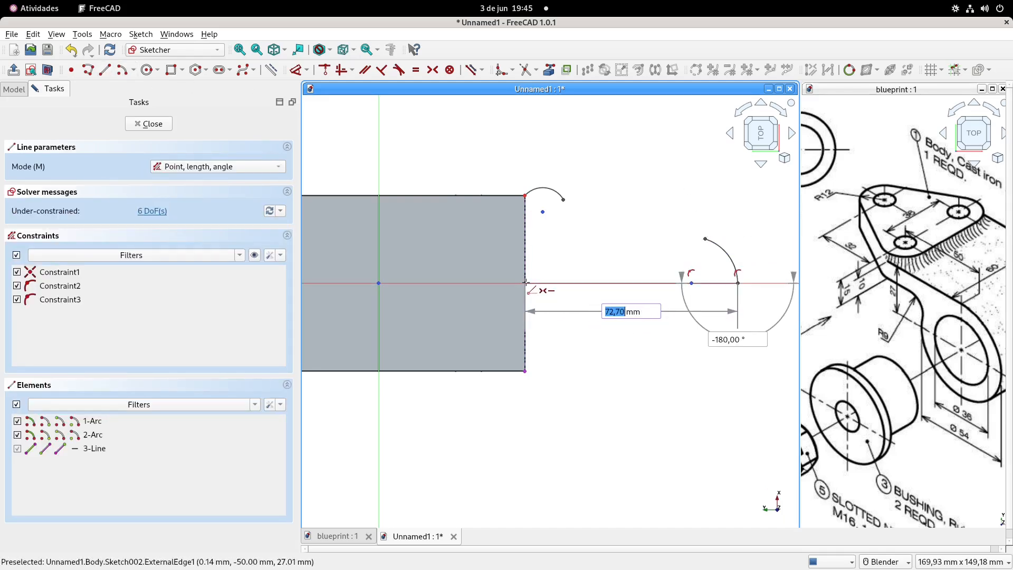
pyautogui.click(525, 284)
pyautogui.click(525, 283)
pyautogui.click(525, 195)
pyautogui.click(564, 199)
pyautogui.click(706, 239)
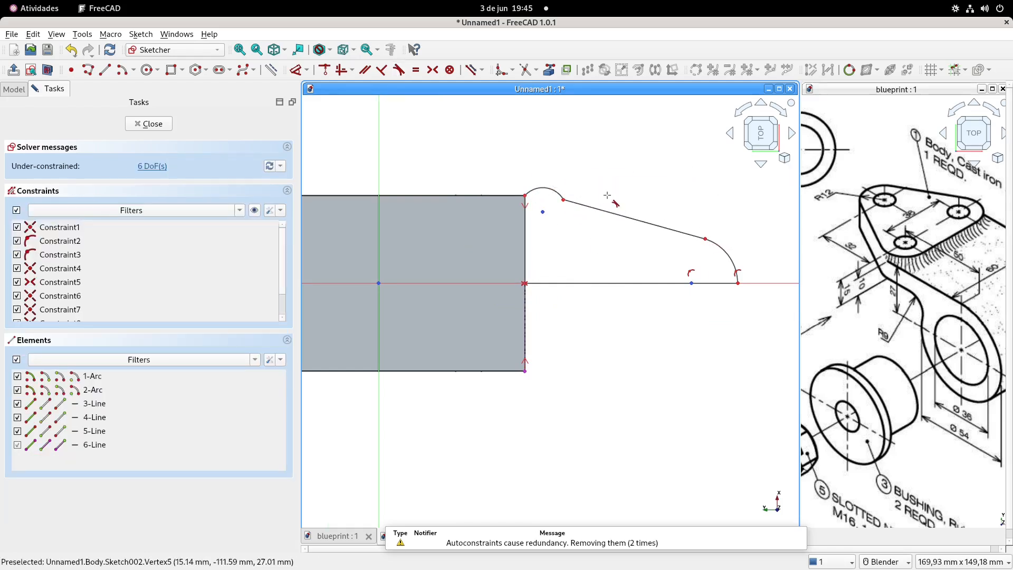
# Make the sloping line tangent to the outer arc and to the small arc at their shared endpoints.
pyautogui.scroll(1, 607, 195)
pyautogui.click(698, 242)
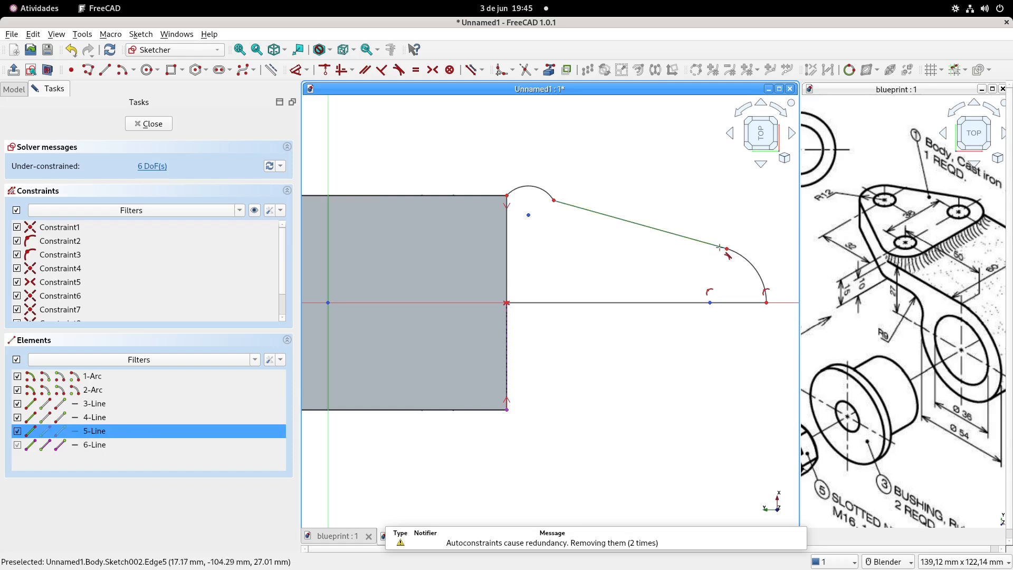
pyautogui.click(747, 261)
pyautogui.press('t')
pyautogui.click(507, 323)
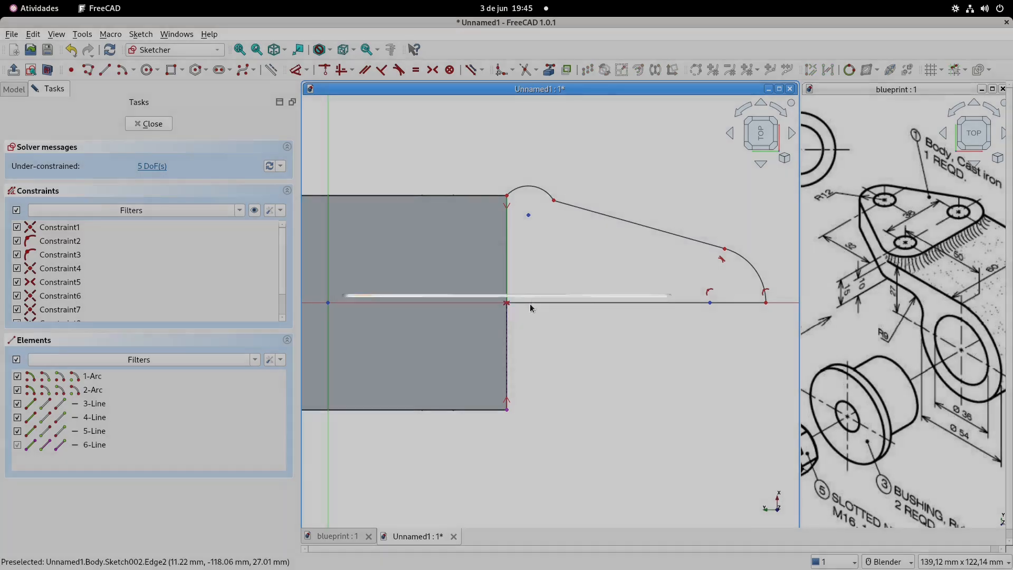
pyautogui.click(572, 206)
pyautogui.press('t')
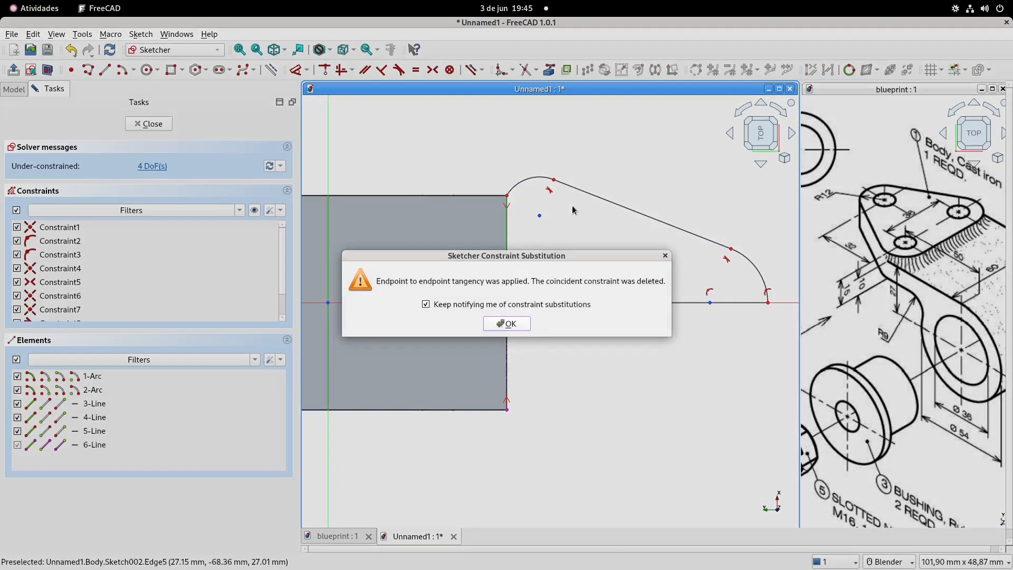
pyautogui.click(508, 324)
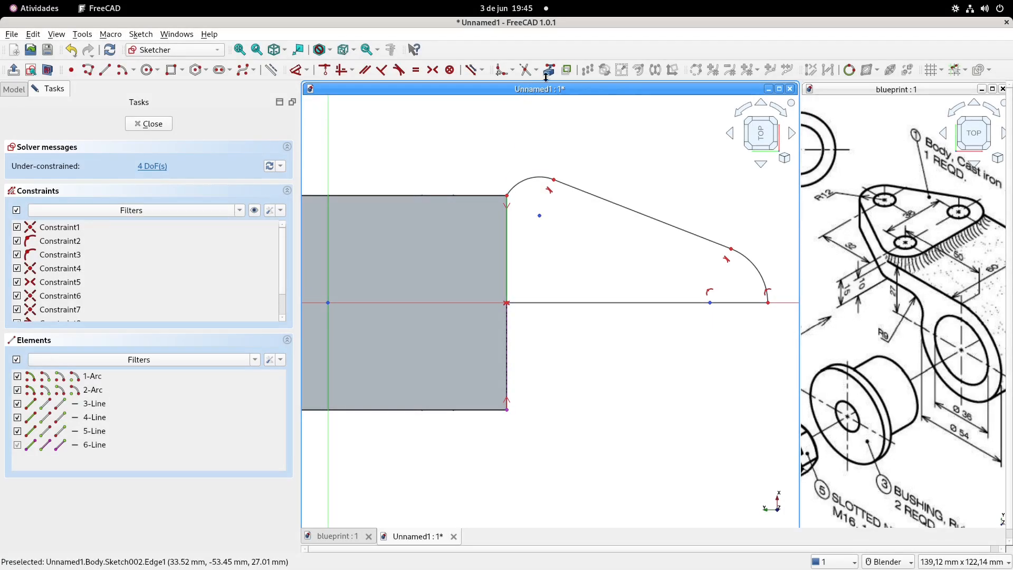
# Bring in the flange's upper side edge as external geometry and make the small arc tangent to it.
pyautogui.click(548, 70)
pyautogui.click(488, 196)
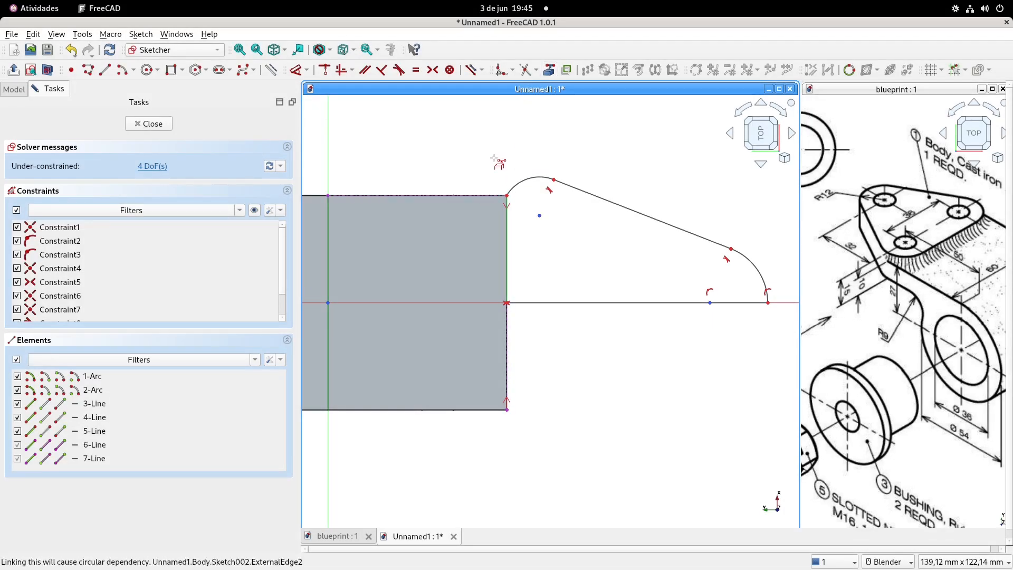
pyautogui.click(400, 69)
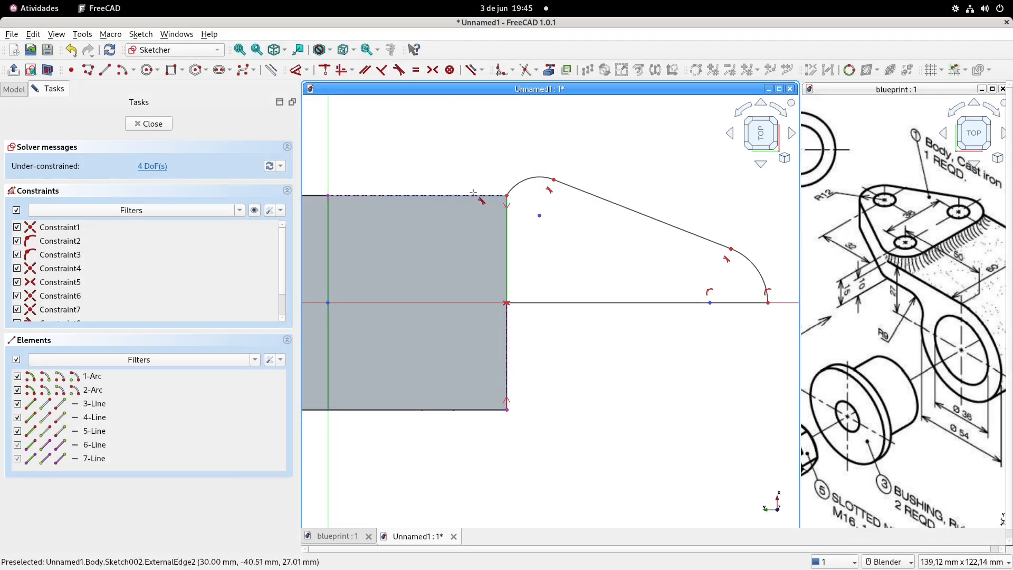
pyautogui.click(516, 182)
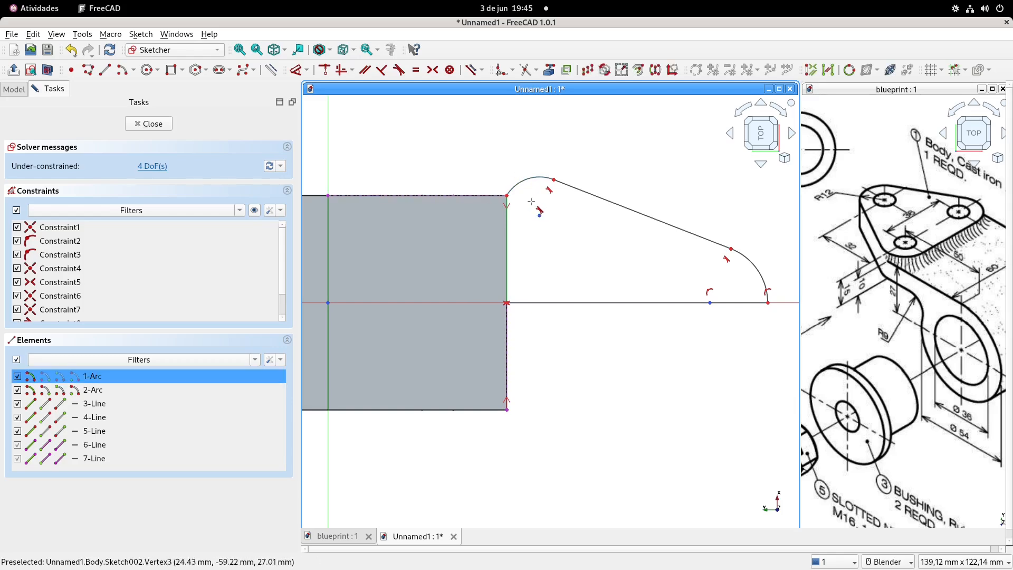
pyautogui.scroll(2, 532, 202)
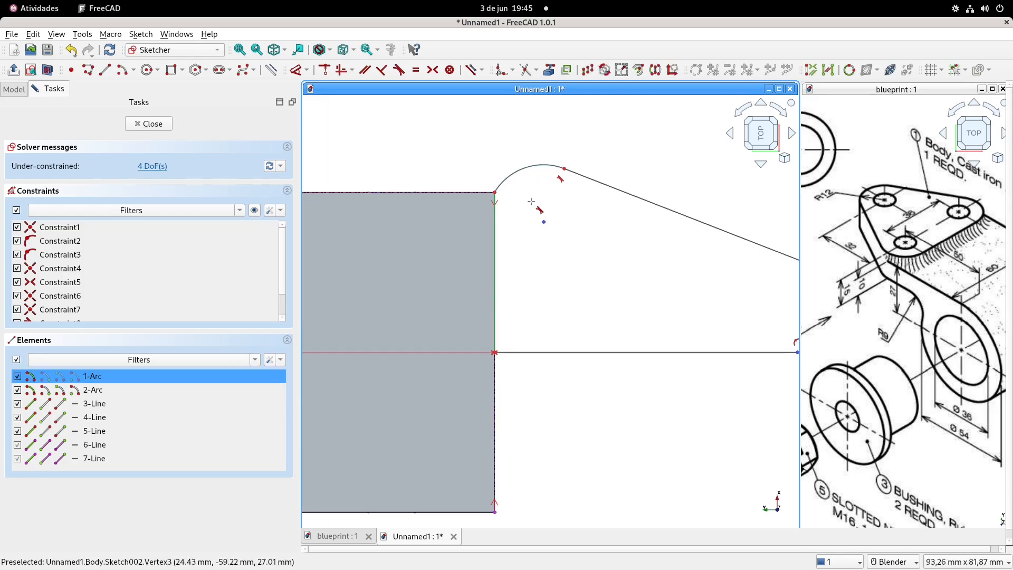
pyautogui.click(480, 193)
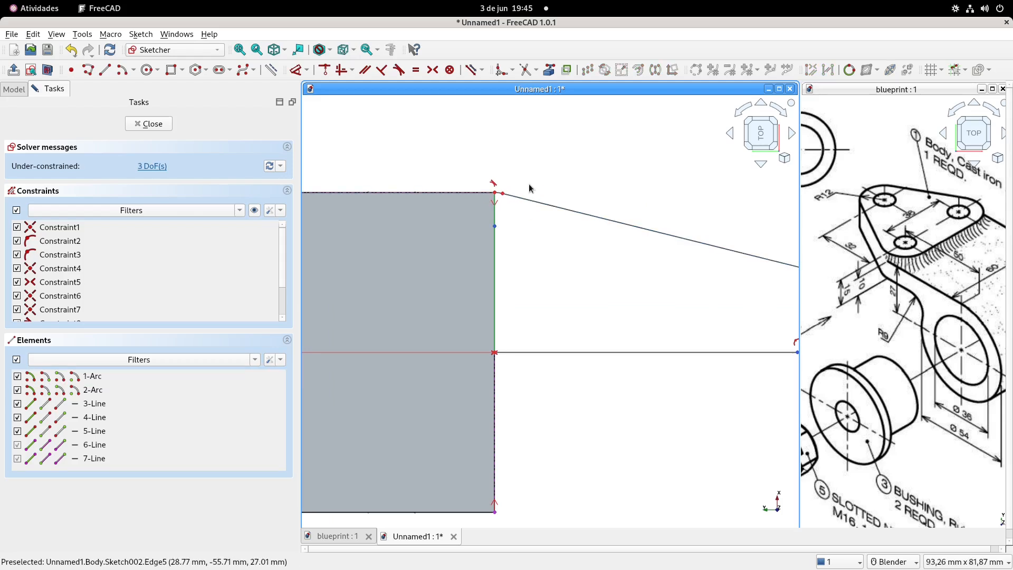
# Constrain the outer arc's radius to 12 mm.
pyautogui.scroll(-2, 530, 187)
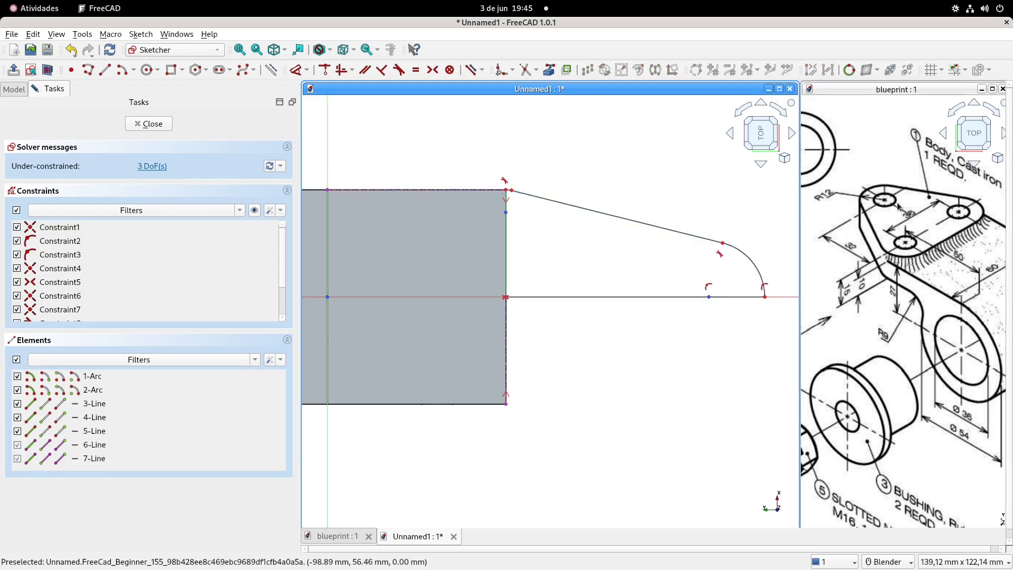
pyautogui.keyDown('shift'); pyautogui.moveTo(726, 224); pyautogui.dragTo(620, 223, button='middle'); pyautogui.keyUp('shift')
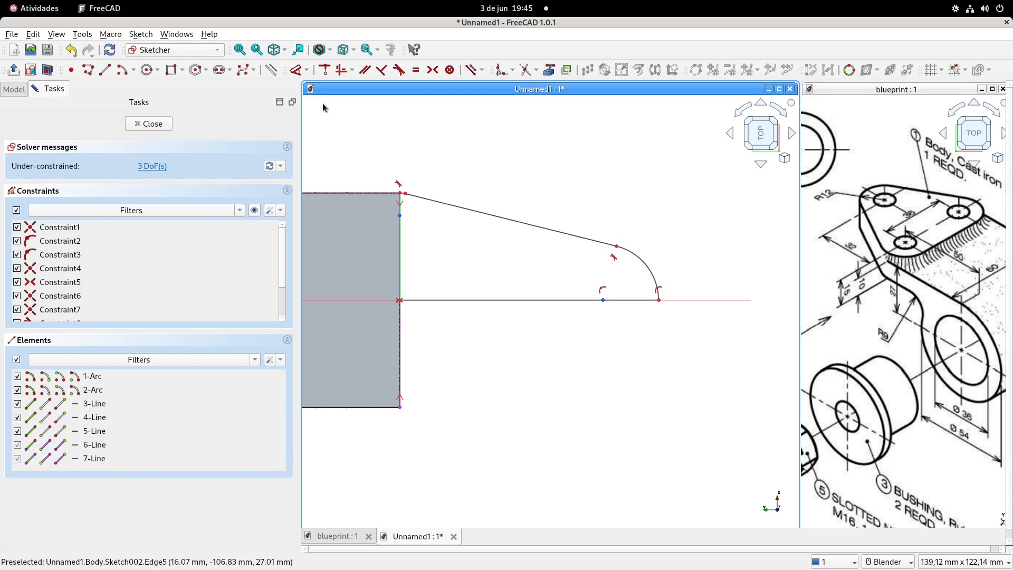
pyautogui.click(299, 76)
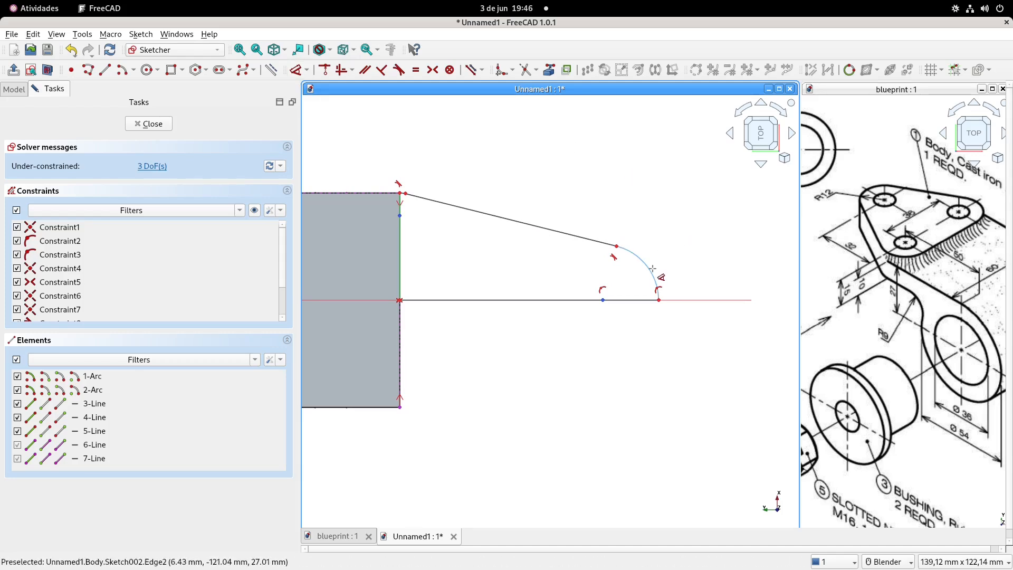
pyautogui.click(656, 272)
pyautogui.click(698, 244)
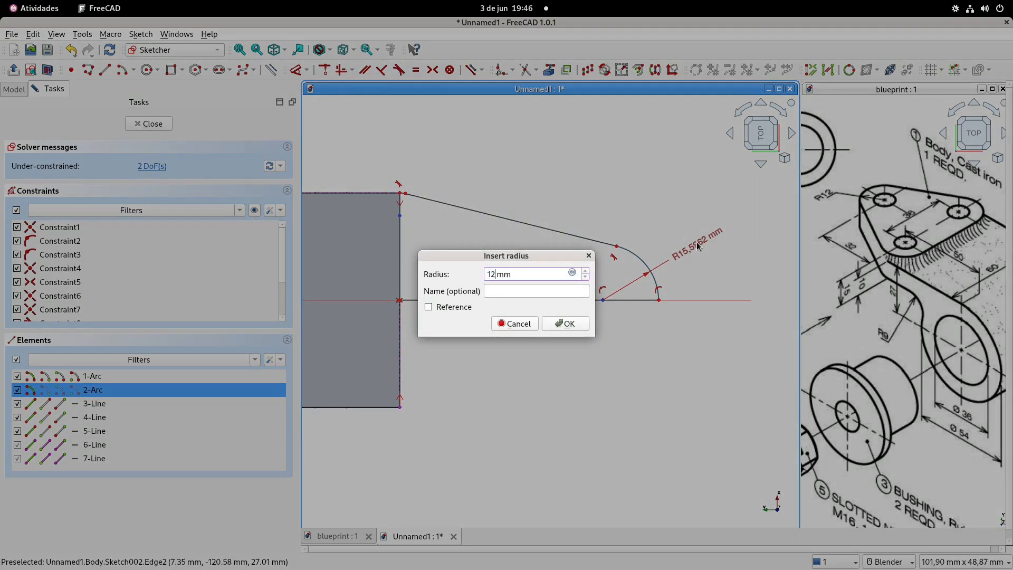
pyautogui.press('Return')
pyautogui.rightClick(521, 185)
pyautogui.scroll(1, 521, 185)
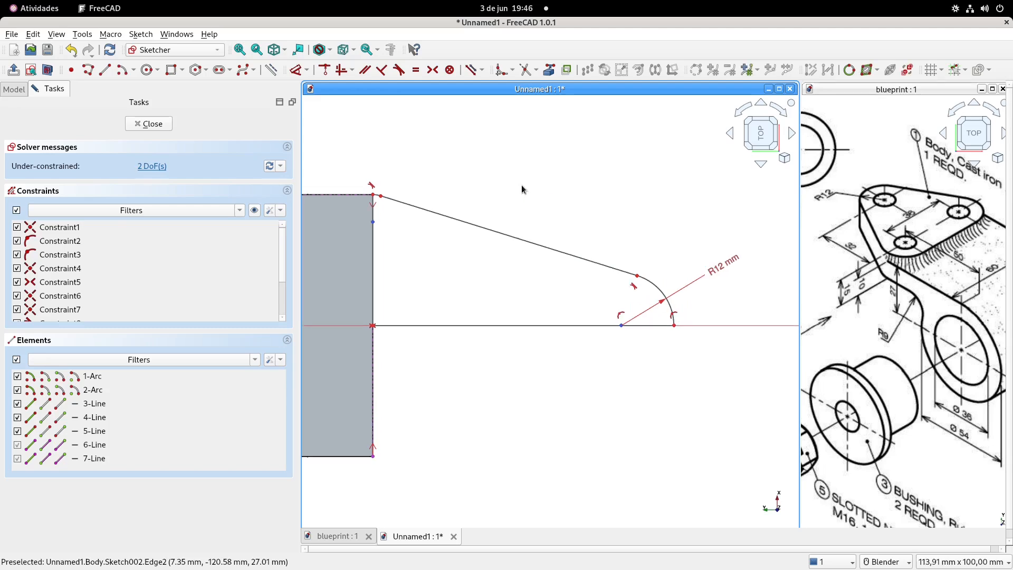
# Make the small corner arc equal in radius to the outer arc.
pyautogui.click(654, 284)
pyautogui.scroll(5, 379, 200)
pyautogui.click(385, 177)
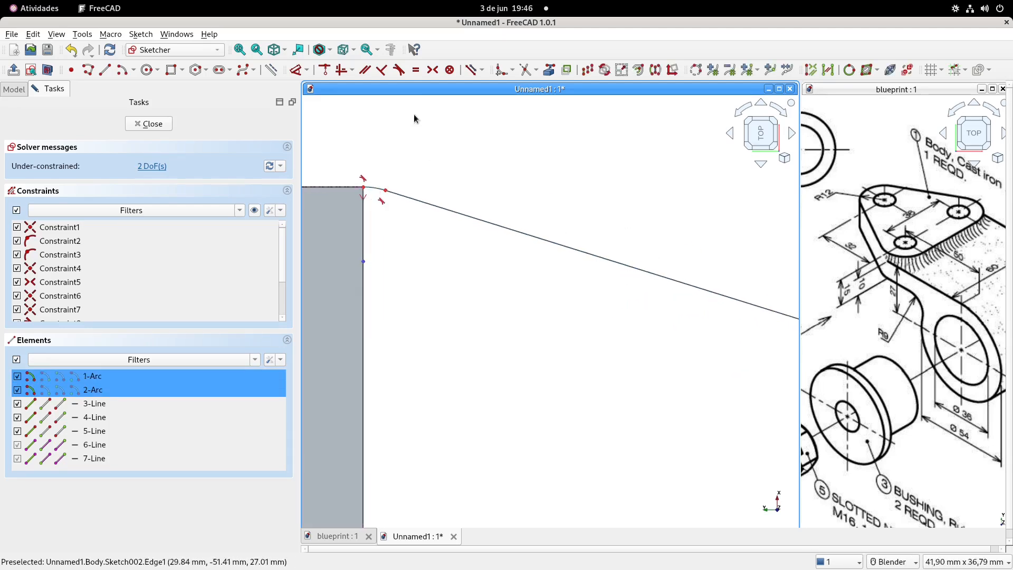
pyautogui.click(416, 69)
pyautogui.scroll(-5, 456, 189)
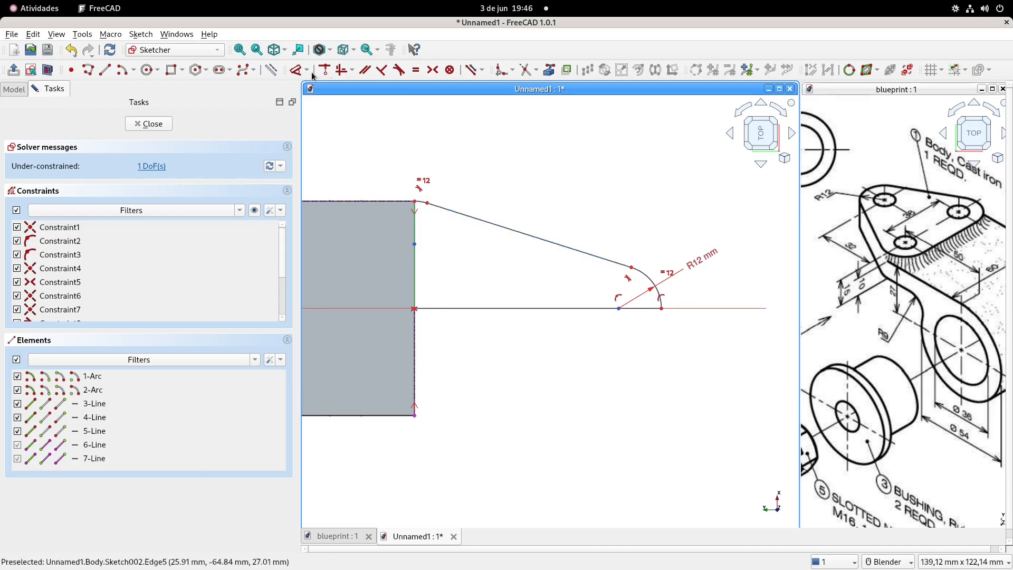
# Set the horizontal distance between the outer arc's centre and the small arc's junction with the sloping line to 32 mm.
pyautogui.click(296, 71)
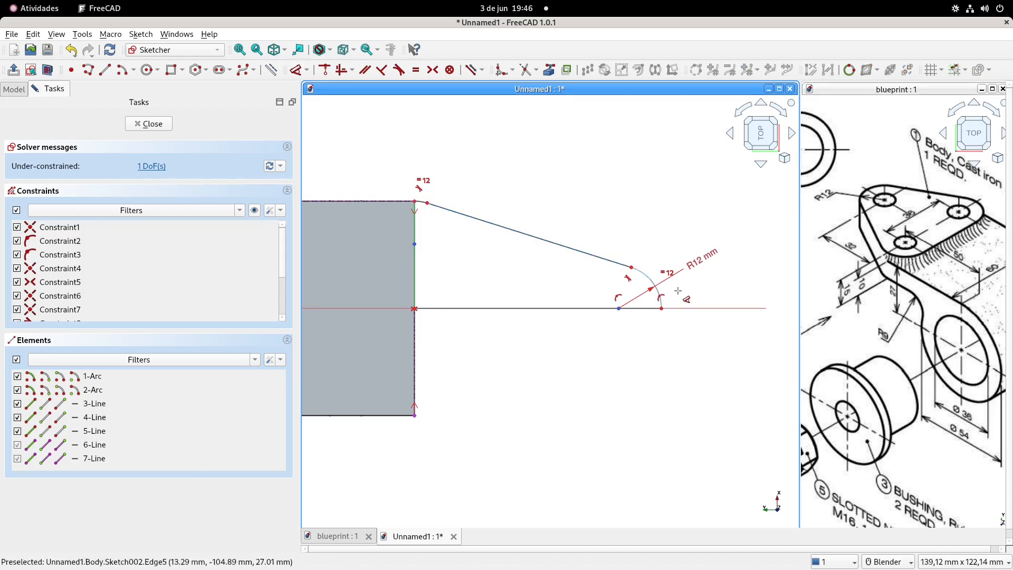
pyautogui.click(618, 308)
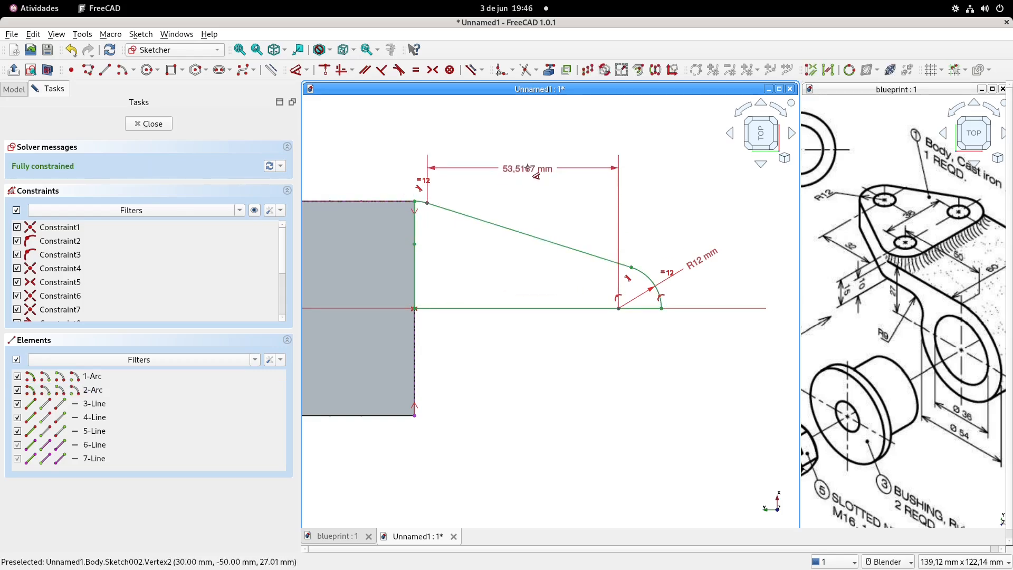
pyautogui.click(527, 167)
pyautogui.write('32')
pyautogui.press('Return')
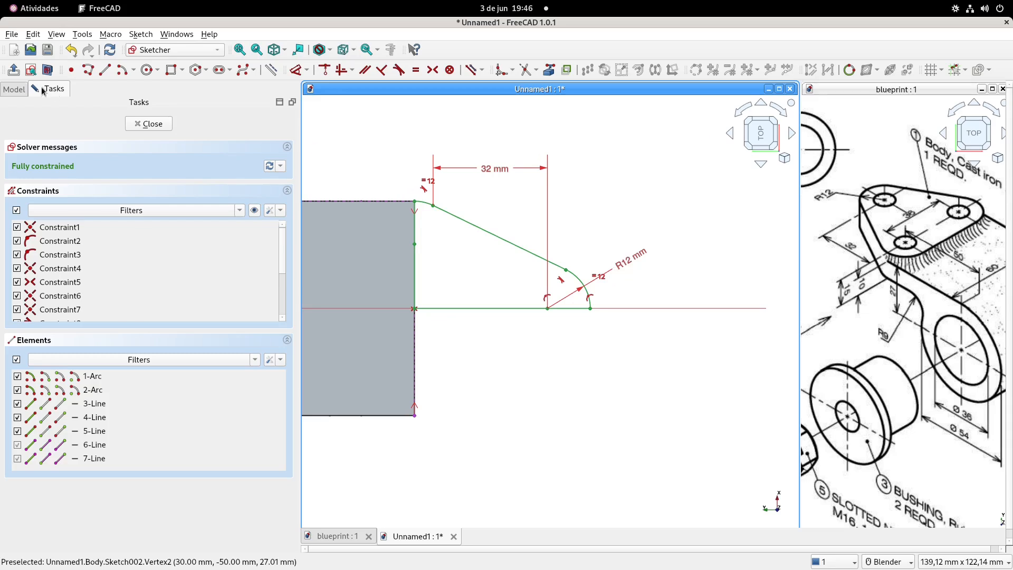
# Close the sketch and pad the half-plate profile 10 mm in the reversed direction.
pyautogui.click(14, 69)
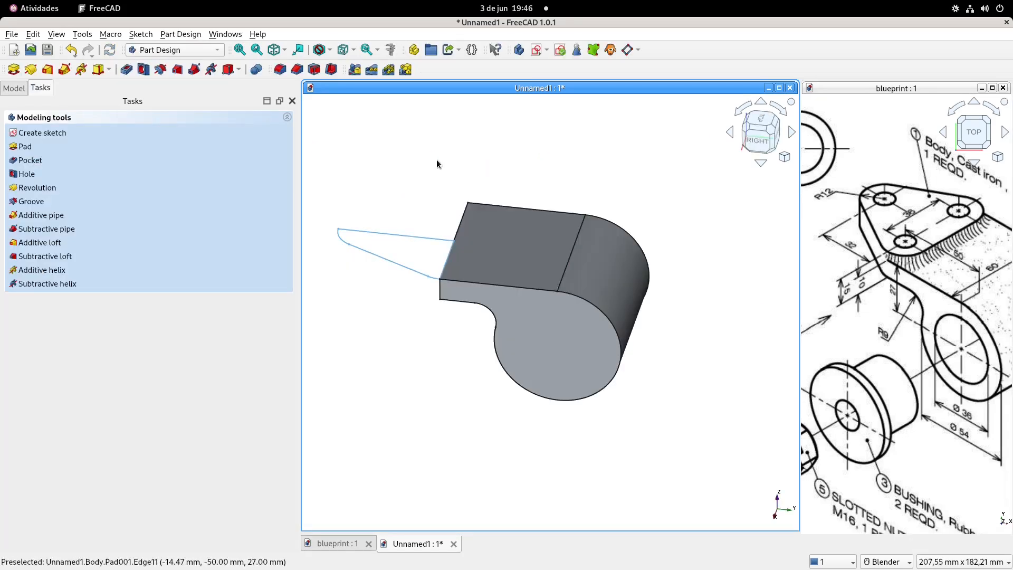
pyautogui.click(12, 70)
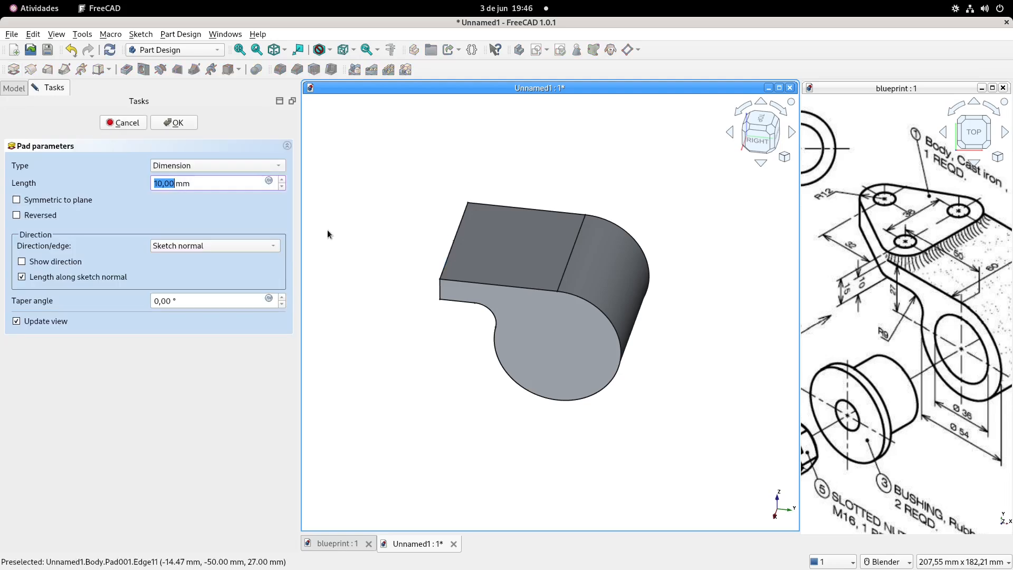
pyautogui.click(16, 215)
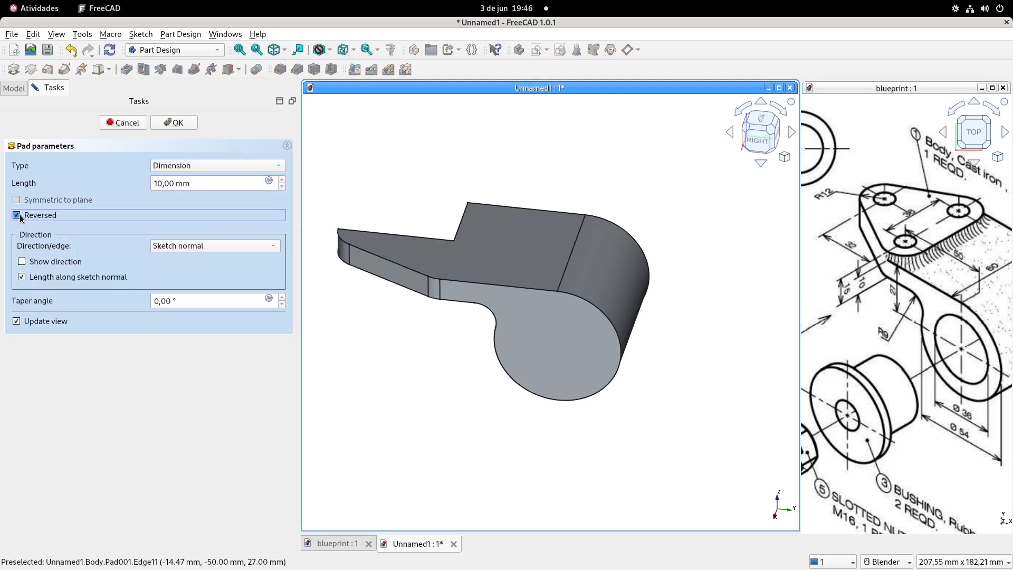
pyautogui.click(177, 123)
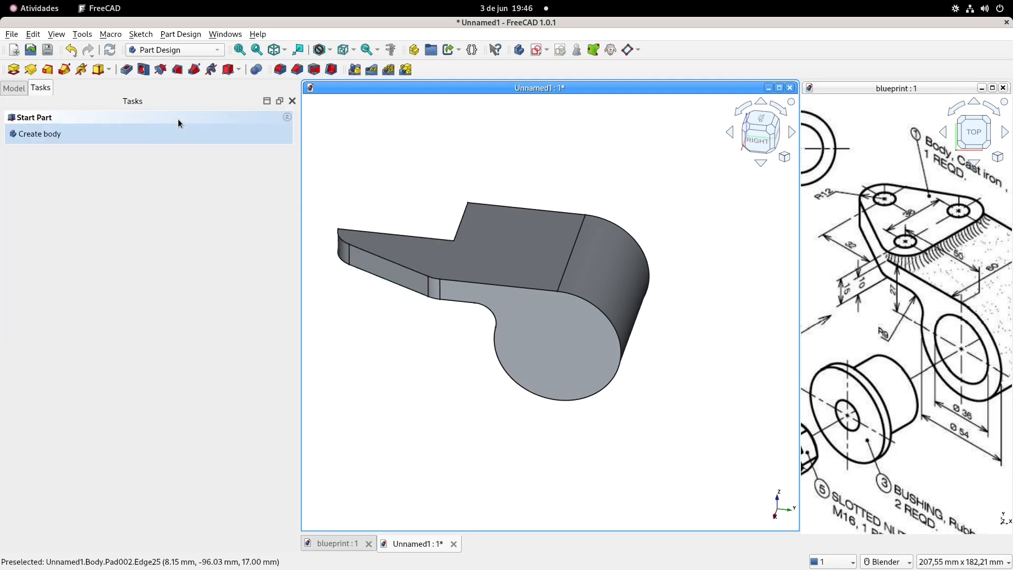
# Mirror the half-plate pad Pad002 about the horizontal sketch axis.
pyautogui.click(14, 89)
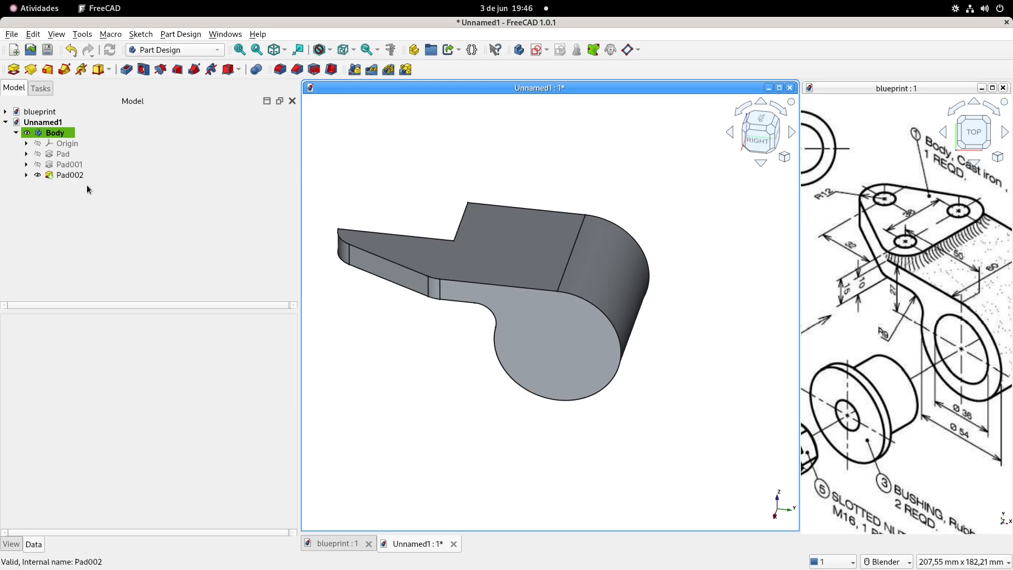
pyautogui.click(70, 175)
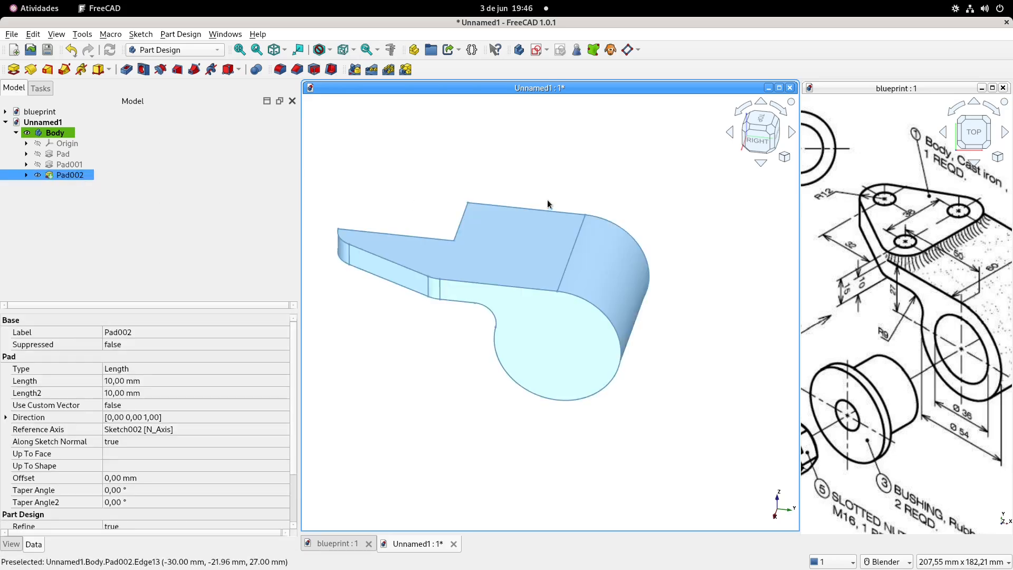
pyautogui.keyDown('shift'); pyautogui.moveTo(536, 152); pyautogui.dragTo(567, 173, button='middle'); pyautogui.keyUp('shift')
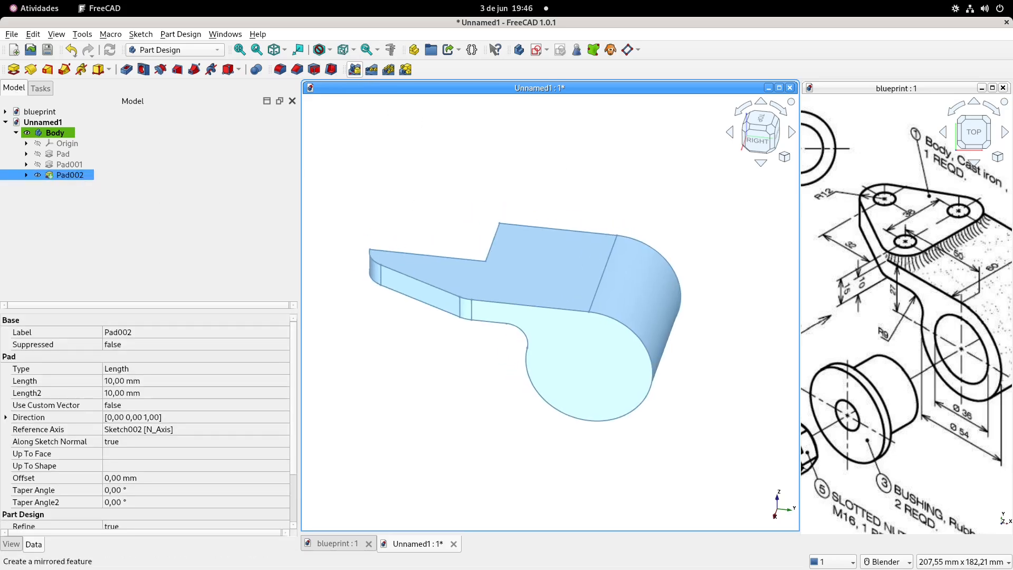
pyautogui.click(354, 69)
pyautogui.click(242, 346)
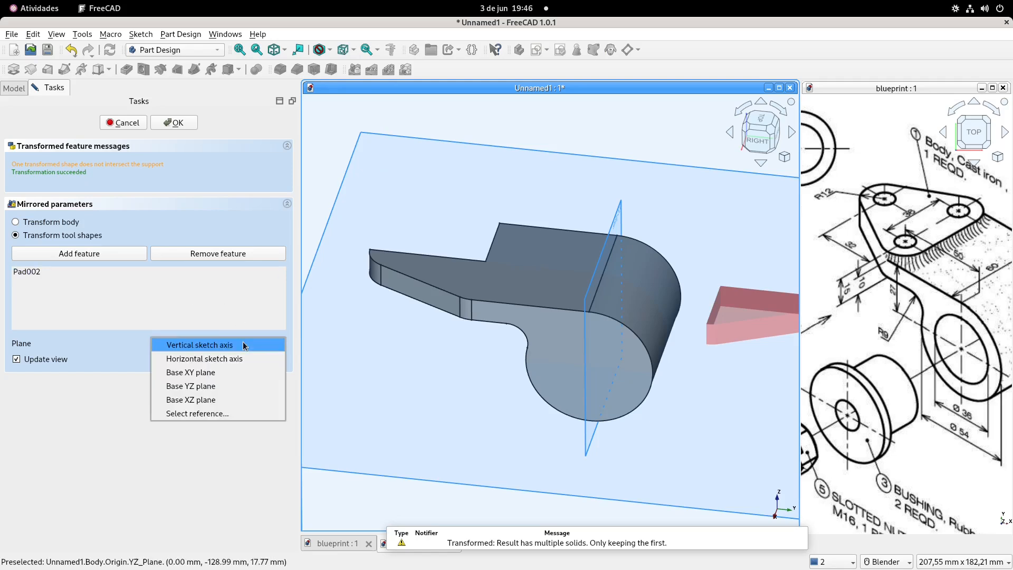
pyautogui.click(241, 358)
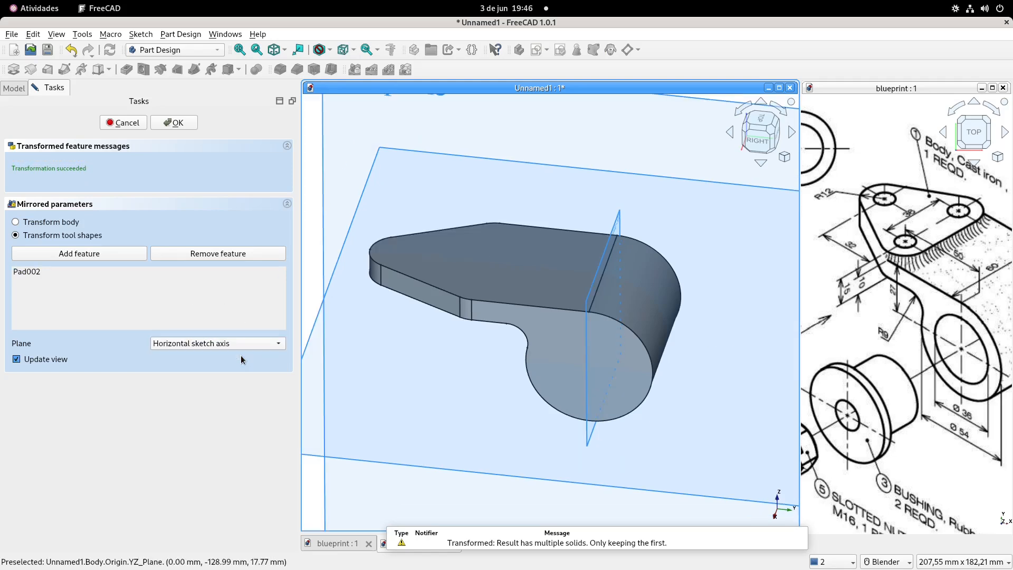
pyautogui.click(182, 123)
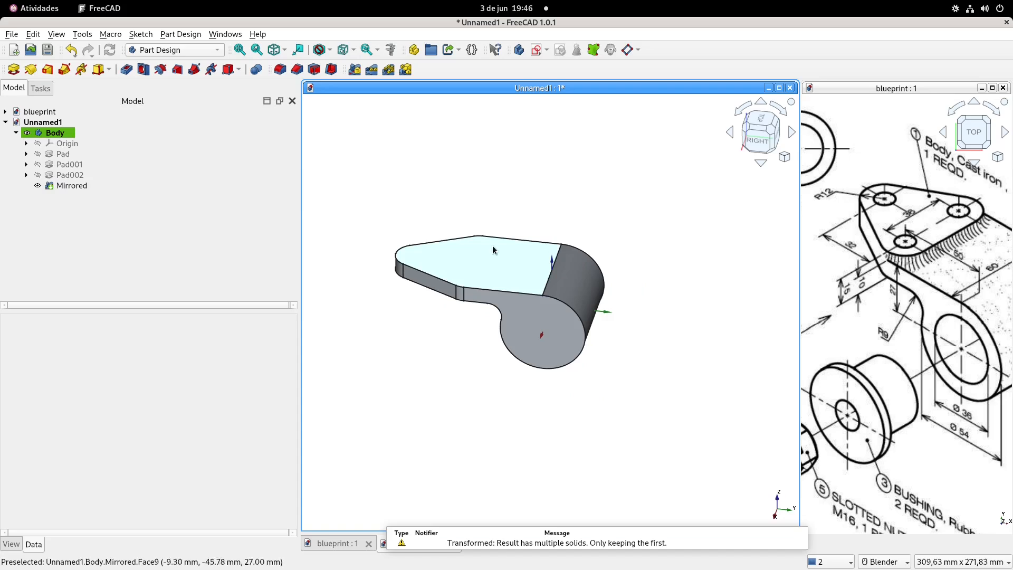
# Start a new sketch on the upper flat face of the mirrored mounting plate.
pyautogui.keyDown('shift'); pyautogui.moveTo(494, 249); pyautogui.dragTo(526, 236, button='middle'); pyautogui.keyUp('shift')
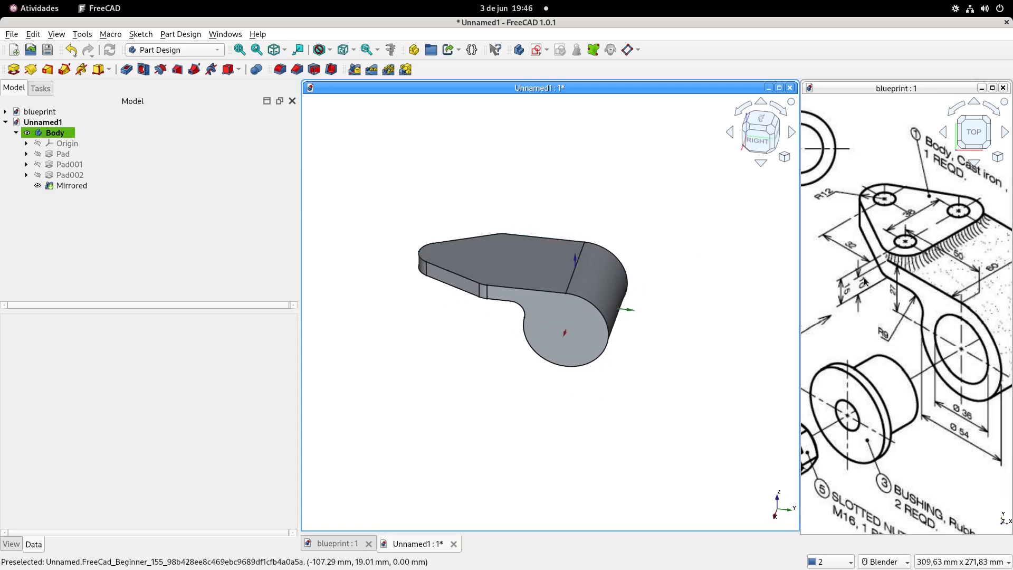
pyautogui.keyDown('shift'); pyautogui.moveTo(873, 223); pyautogui.dragTo(917, 243, button='middle'); pyautogui.keyUp('shift')
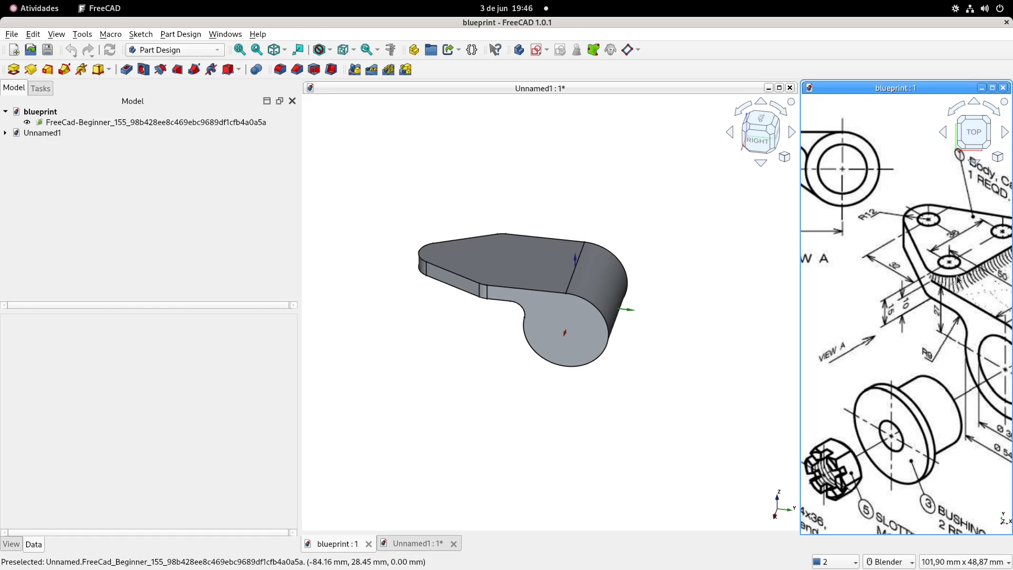
pyautogui.keyDown('shift'); pyautogui.moveTo(924, 241); pyautogui.dragTo(912, 247, button='middle'); pyautogui.keyUp('shift')
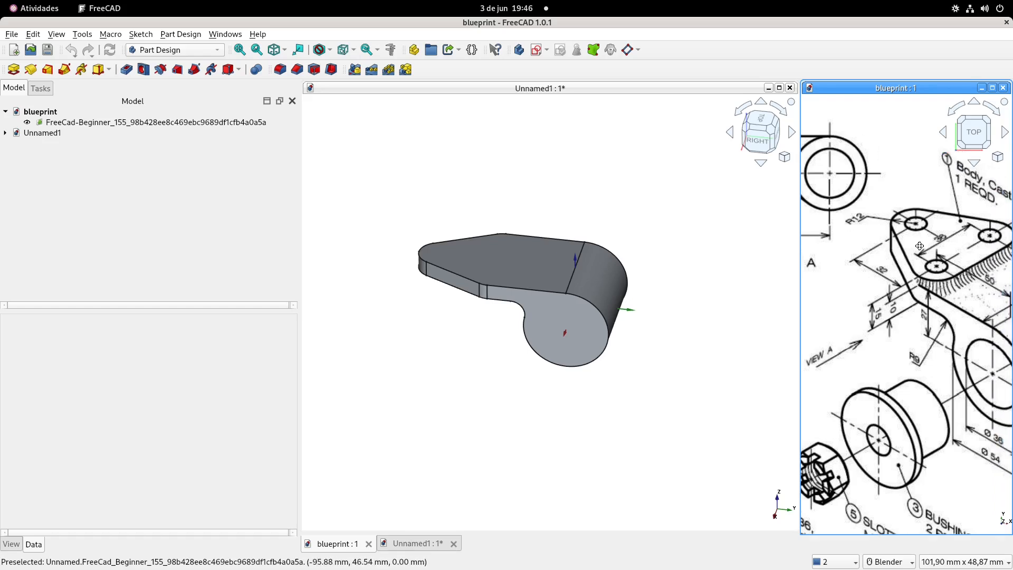
pyautogui.click(482, 256)
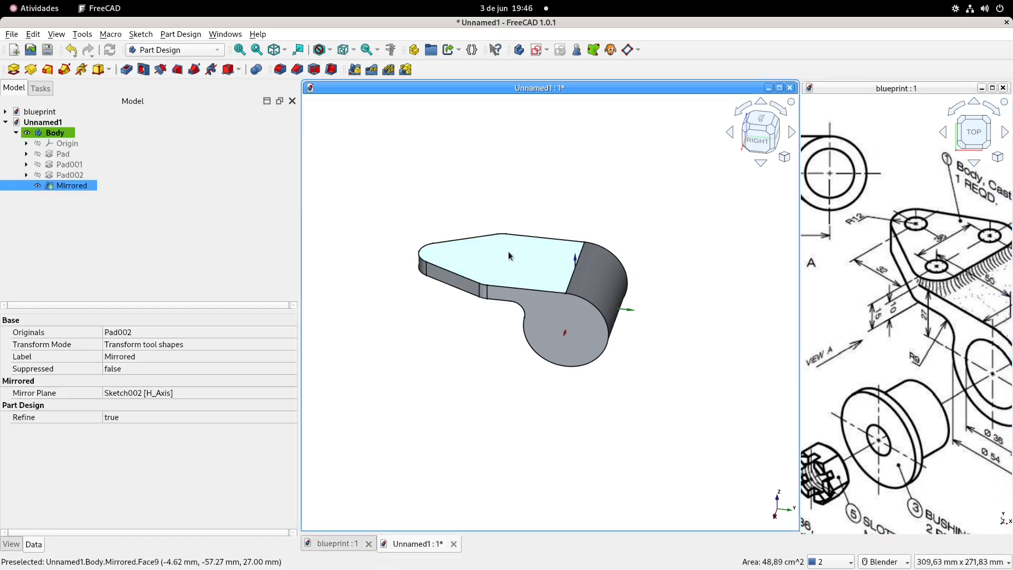
pyautogui.click(538, 50)
# Project the plate's two nose arcs, both small corner arcs and one sloping edge into the sketch as external geometry.
pyautogui.click(547, 75)
pyautogui.scroll(4, 610, 206)
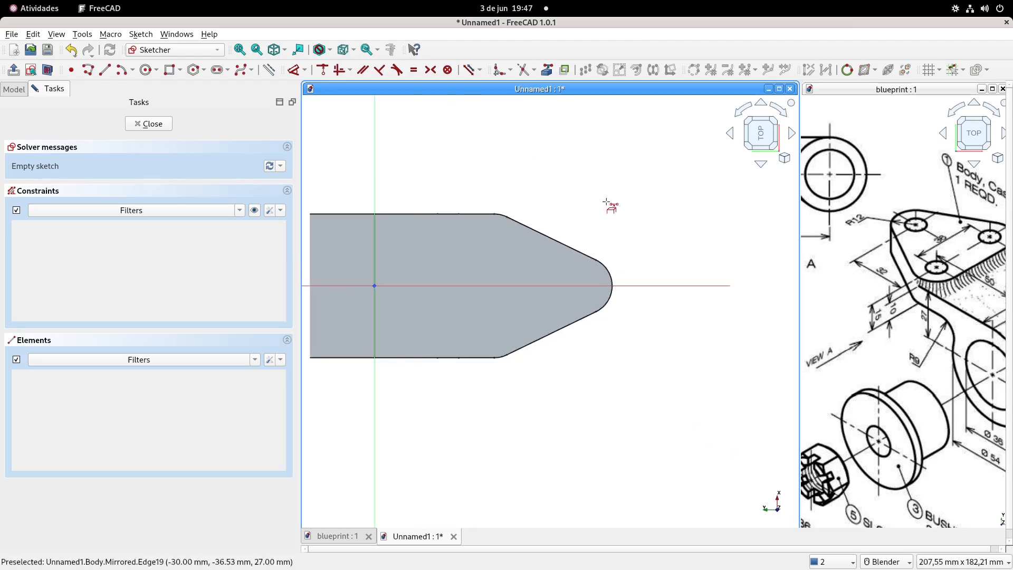
pyautogui.click(612, 302)
pyautogui.click(563, 275)
pyautogui.keyDown('shift'); pyautogui.moveTo(568, 226); pyautogui.dragTo(616, 205, button='middle'); pyautogui.keyUp('shift')
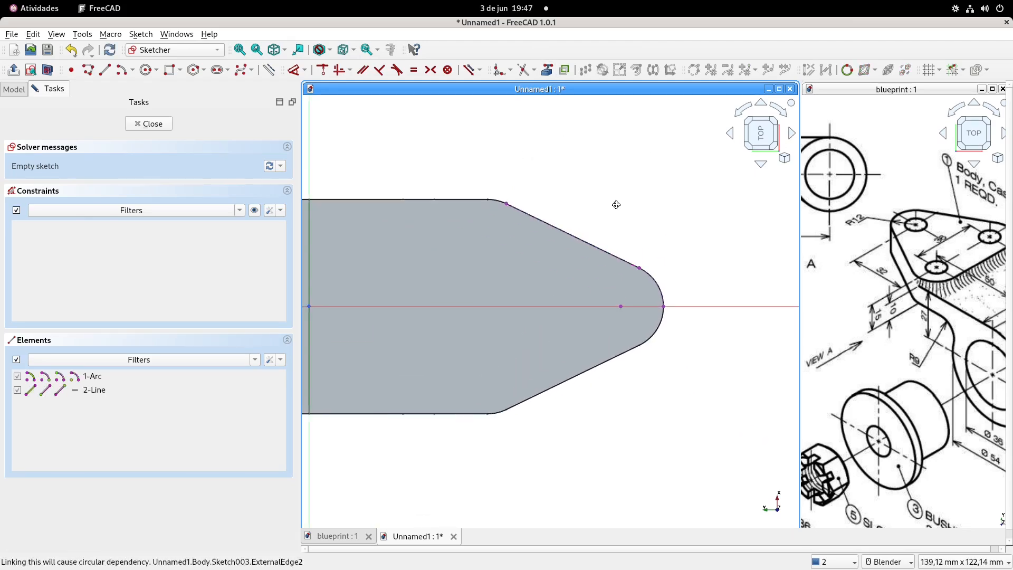
pyautogui.scroll(2, 504, 218)
pyautogui.click(511, 198)
pyautogui.scroll(-1, 514, 245)
pyautogui.click(511, 464)
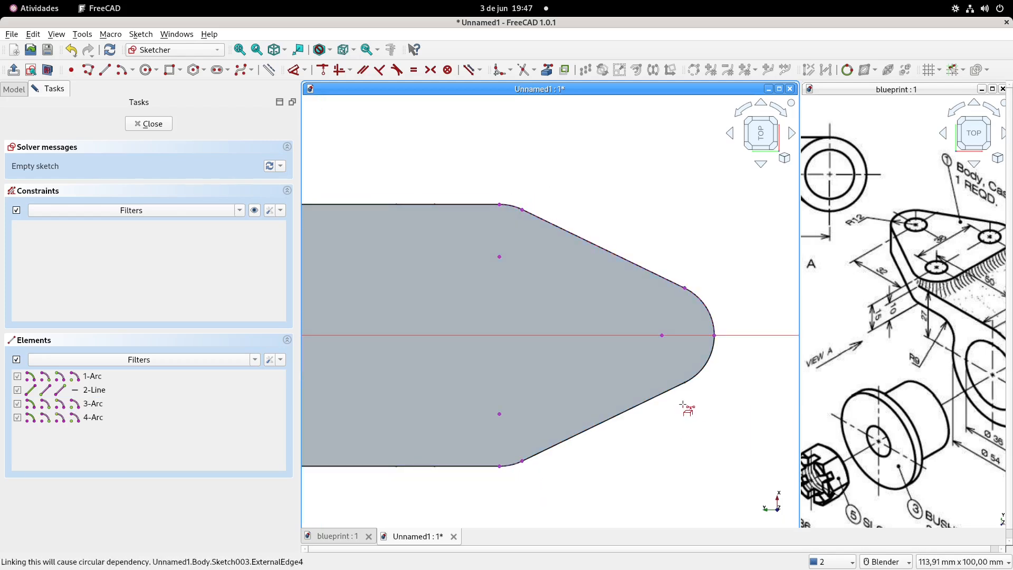
pyautogui.click(714, 370)
# Draw an arc centred on the projected corner arc's centre, from its junction with the sloping edge round to the plate's interior.
pyautogui.click(121, 70)
pyautogui.scroll(1, 418, 203)
pyautogui.click(519, 270)
pyautogui.click(544, 212)
pyautogui.click(484, 262)
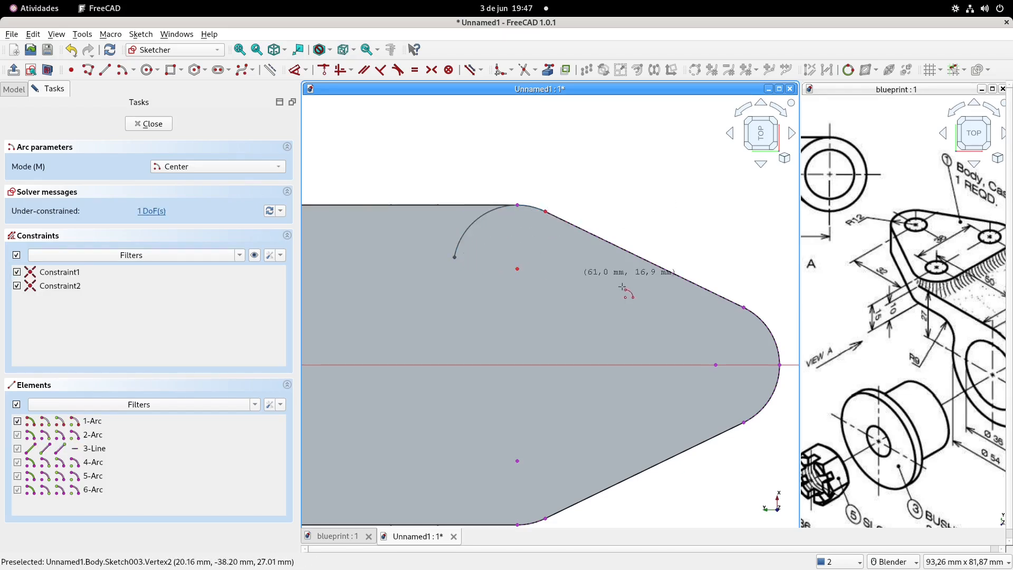
# Draw an arc along the plate's nose, centred on the nose centre, from the horizontal axis to the sloping edge.
pyautogui.keyDown('shift'); pyautogui.moveTo(615, 280); pyautogui.dragTo(551, 226, button='middle'); pyautogui.keyUp('shift')
pyautogui.click(650, 310)
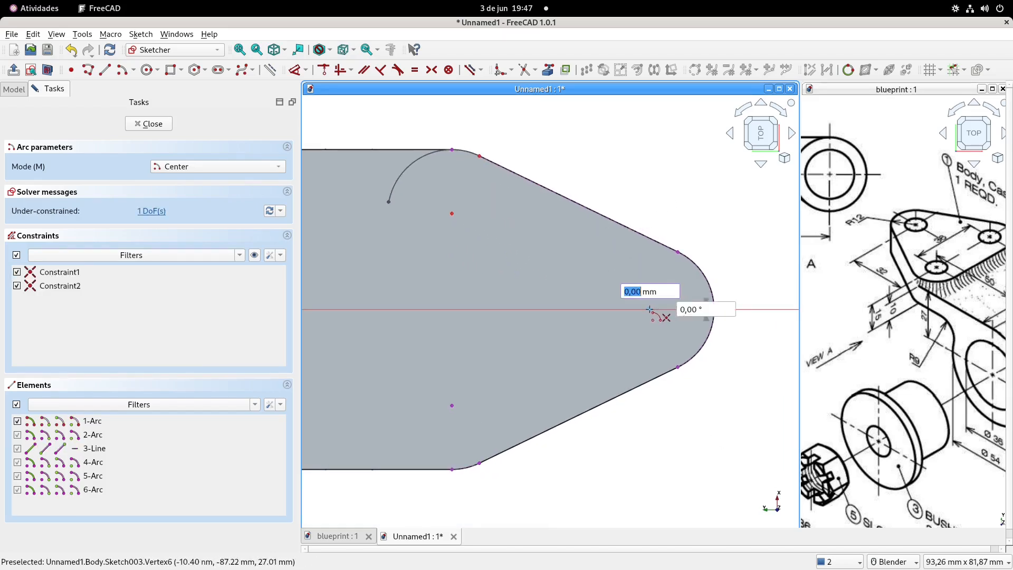
pyautogui.click(713, 308)
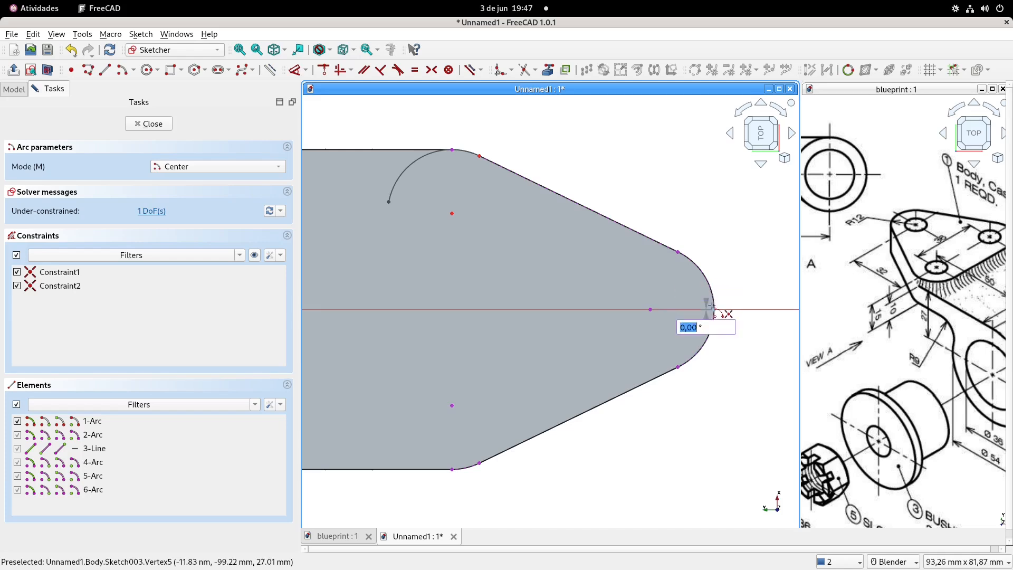
pyautogui.click(677, 252)
pyautogui.rightClick(667, 203)
pyautogui.keyDown('shift'); pyautogui.moveTo(638, 196); pyautogui.dragTo(650, 217, button='middle'); pyautogui.keyUp('shift')
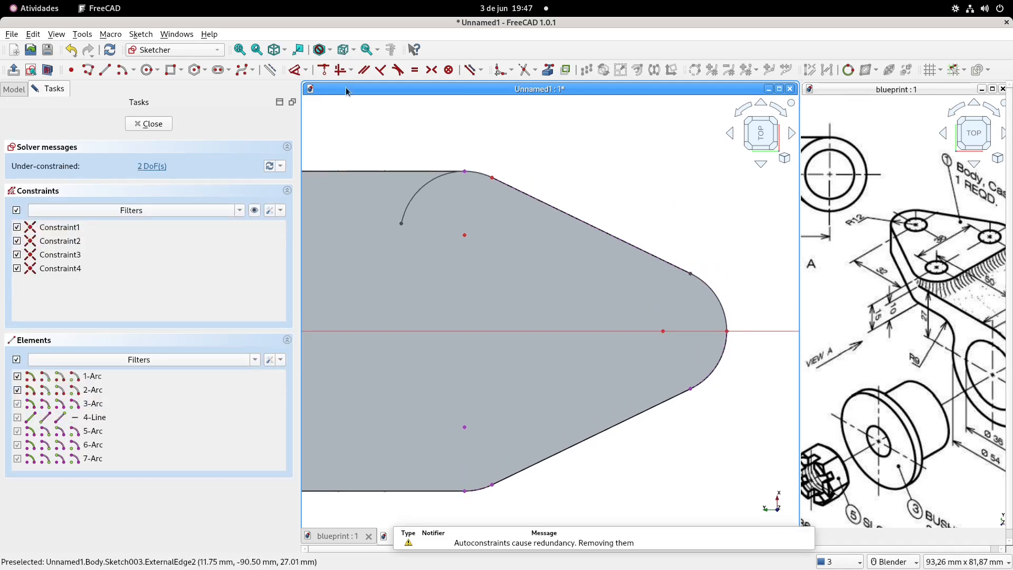
# Close the half-profile with lines along the sloping edge and the horizontal axis, plus a vertical line up to the corner arc.
pyautogui.click(104, 69)
pyautogui.click(727, 330)
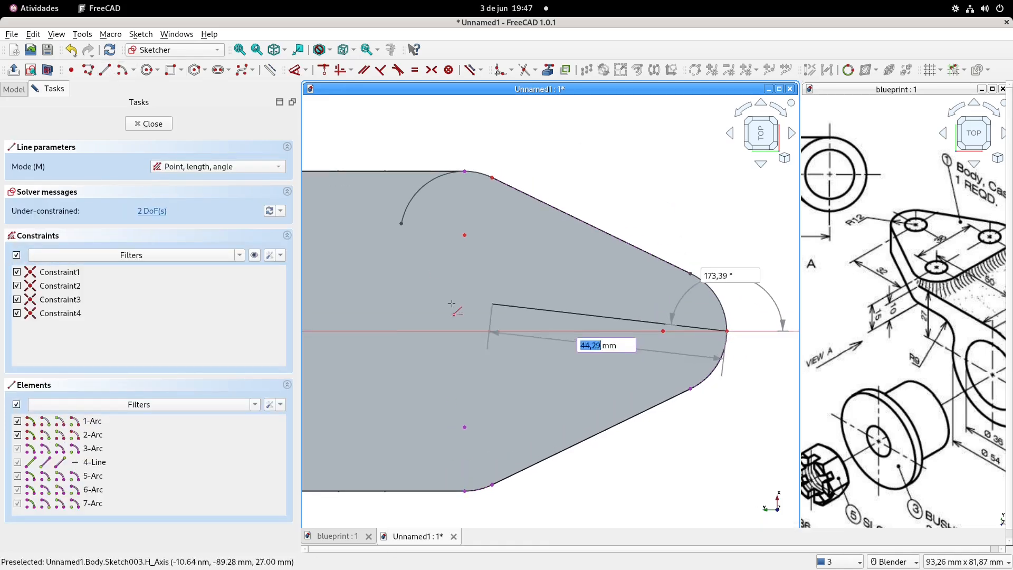
pyautogui.click(398, 331)
pyautogui.rightClick(641, 179)
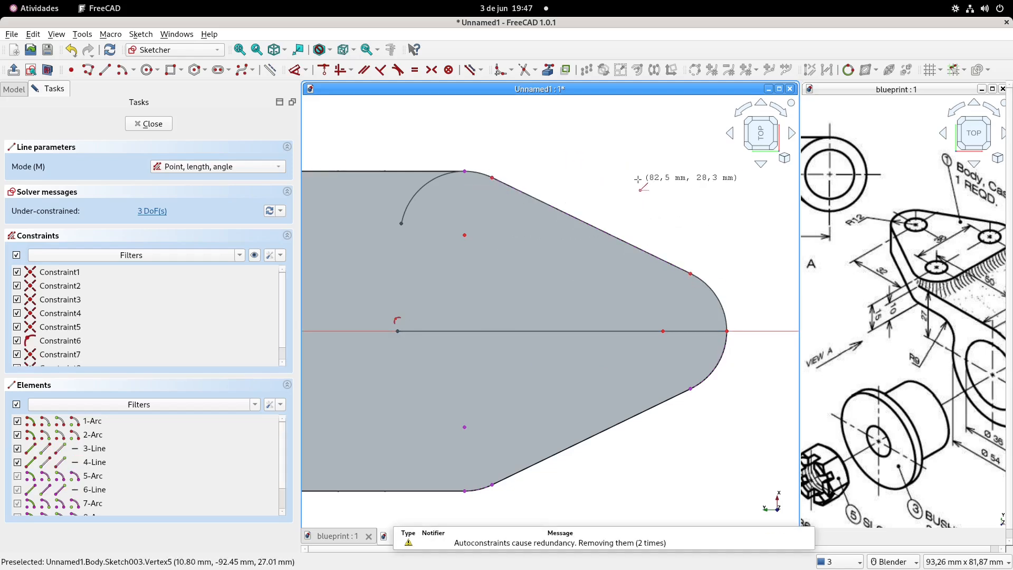
pyautogui.rightClick(638, 181)
pyautogui.click(104, 70)
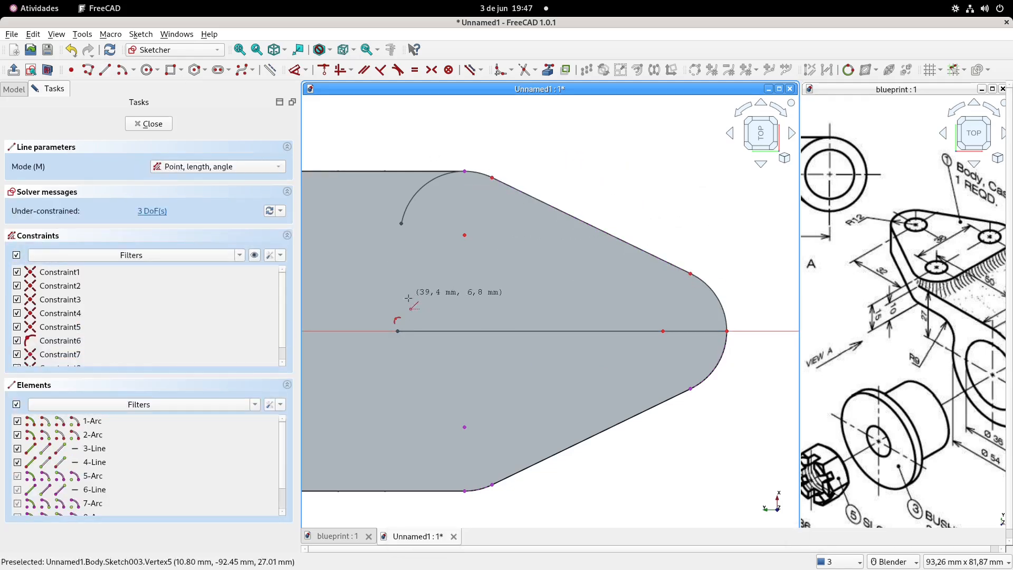
pyautogui.click(397, 331)
pyautogui.click(399, 224)
pyautogui.rightClick(450, 138)
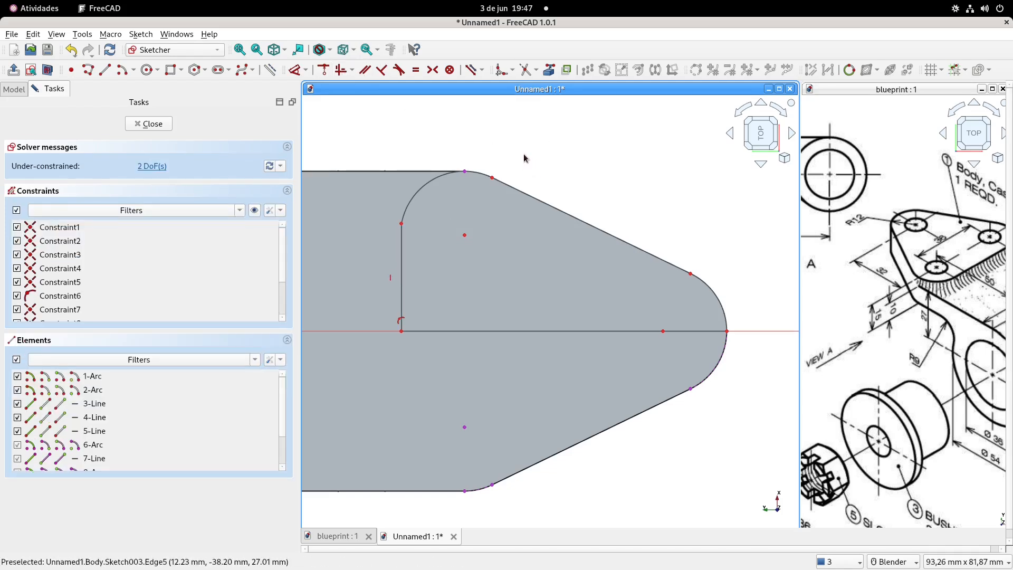
# Try to make the corner arc equal in radius to the nose arc.
pyautogui.click(432, 184)
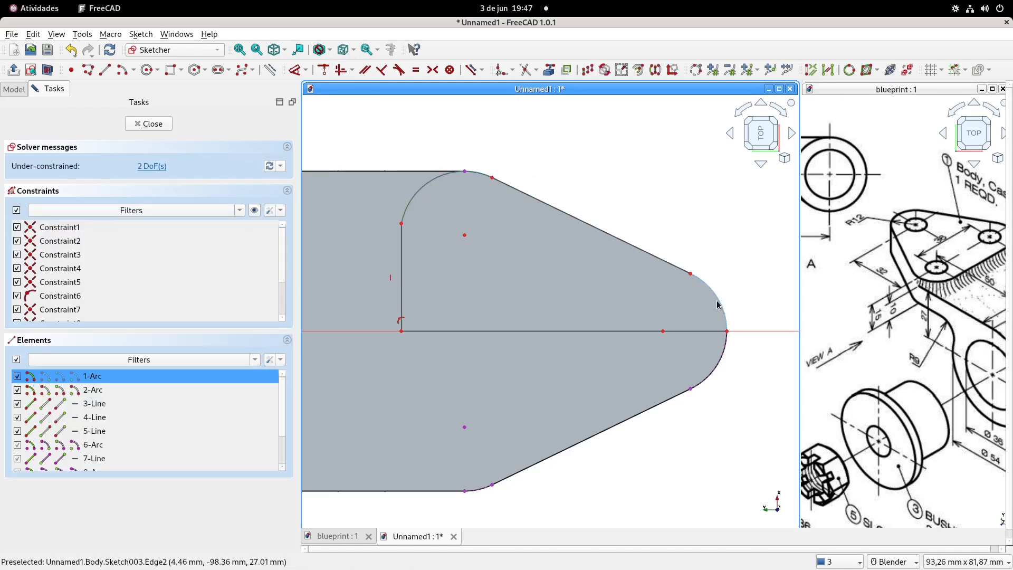
pyautogui.click(717, 305)
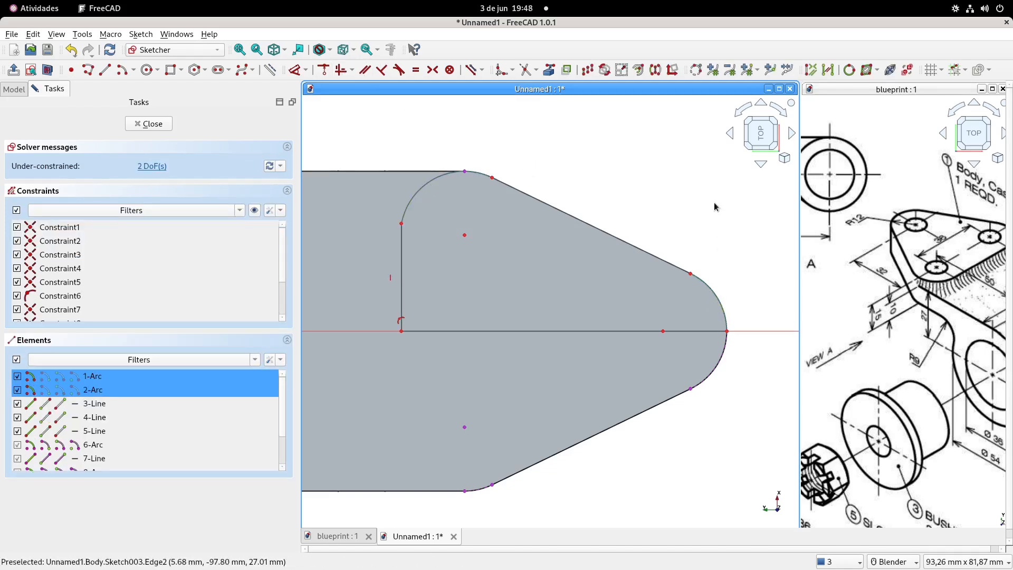
pyautogui.click(416, 70)
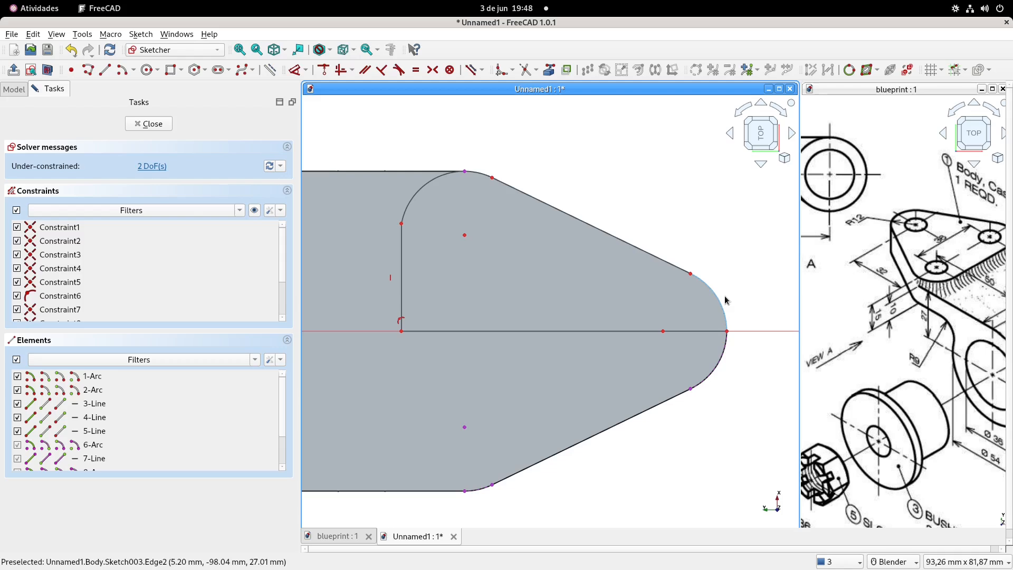
pyautogui.keyDown('shift'); pyautogui.moveTo(685, 244); pyautogui.dragTo(681, 211, button='middle'); pyautogui.keyUp('shift')
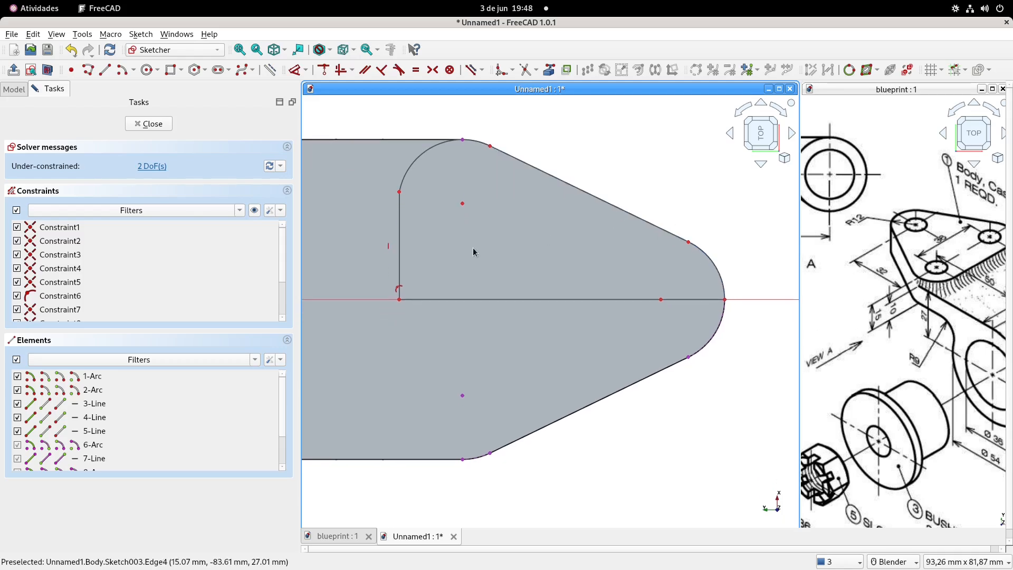
# Highlight the under-constrained elements and make the vertical line tangent to the corner arc.
pyautogui.click(150, 168)
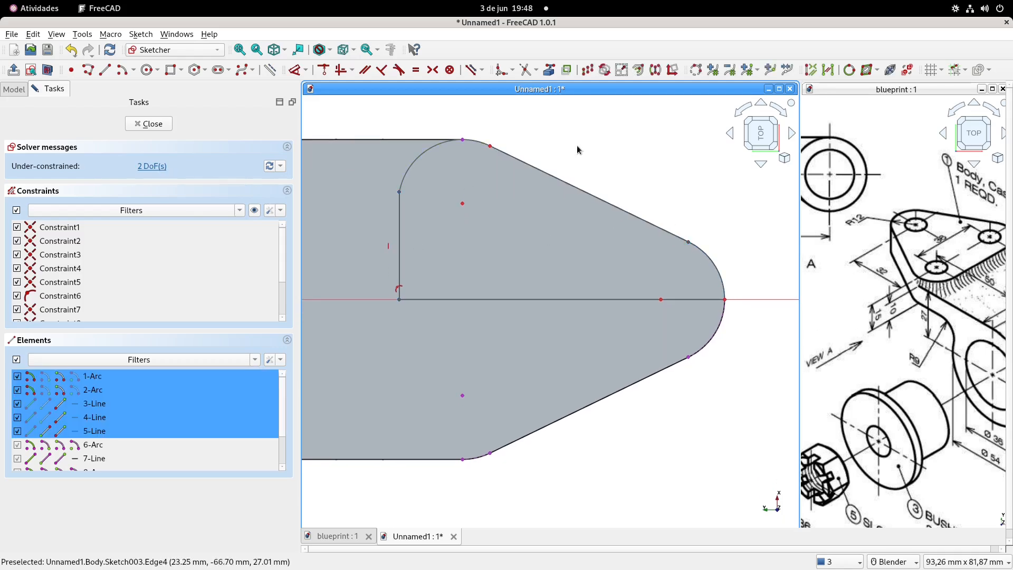
pyautogui.click(528, 169)
pyautogui.click(398, 70)
pyautogui.click(400, 217)
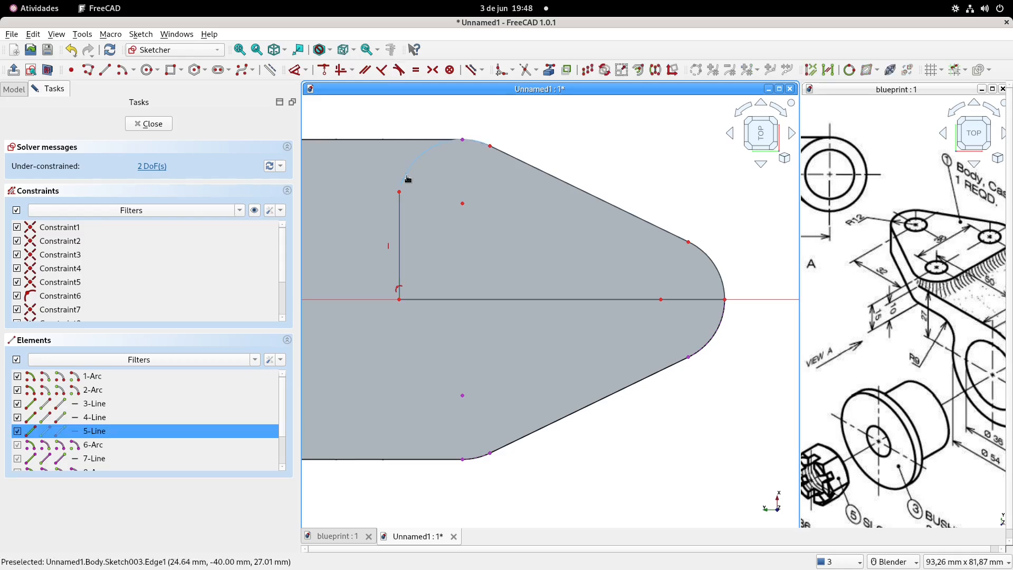
pyautogui.click(408, 178)
pyautogui.click(519, 331)
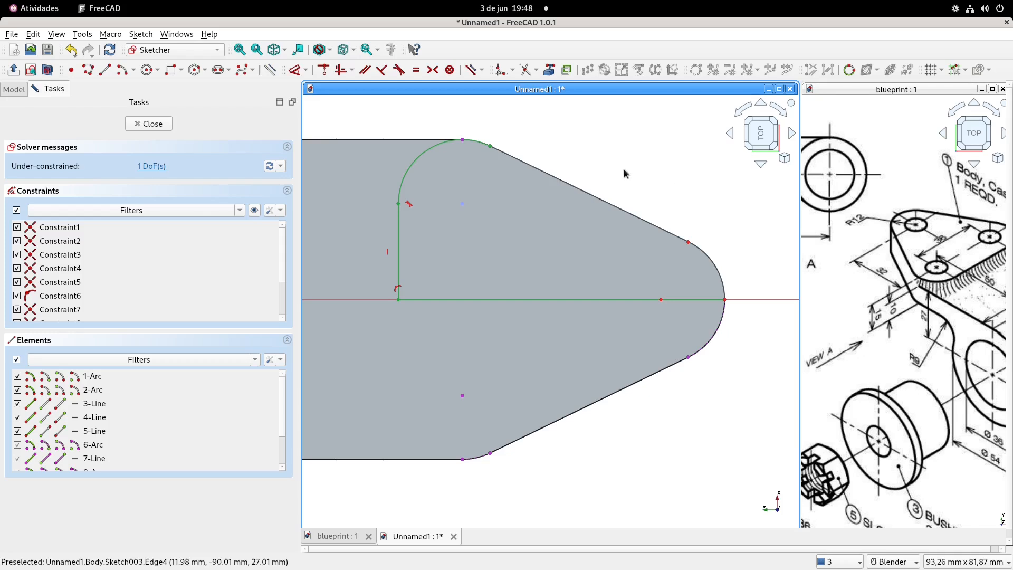
# Make the sloping line tangent to the nose arc.
pyautogui.click(564, 184)
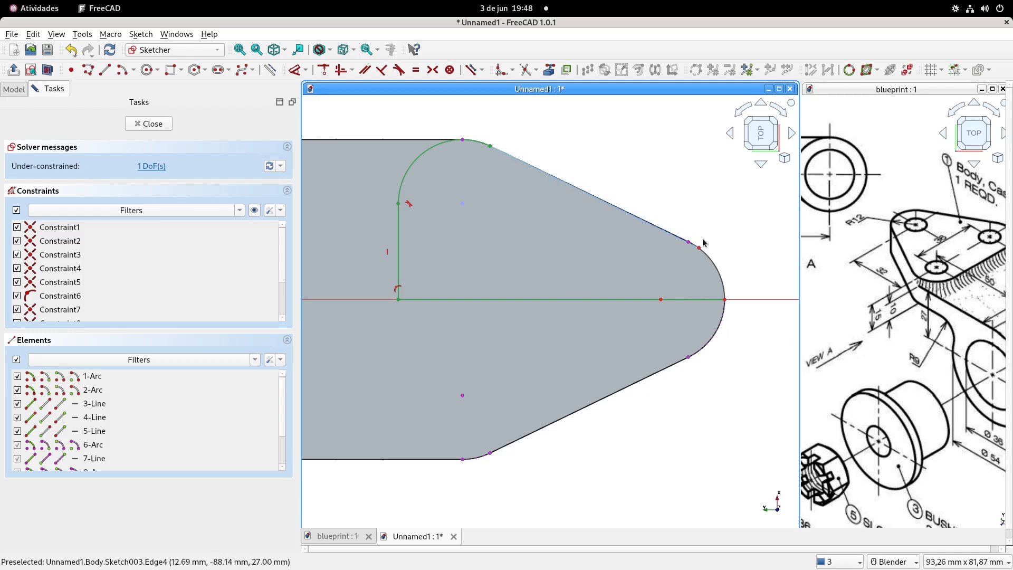
pyautogui.scroll(3, 704, 243)
pyautogui.moveTo(687, 255); pyautogui.dragTo(662, 221)
pyautogui.click(399, 70)
pyautogui.scroll(1, 631, 231)
pyautogui.scroll(2, 659, 258)
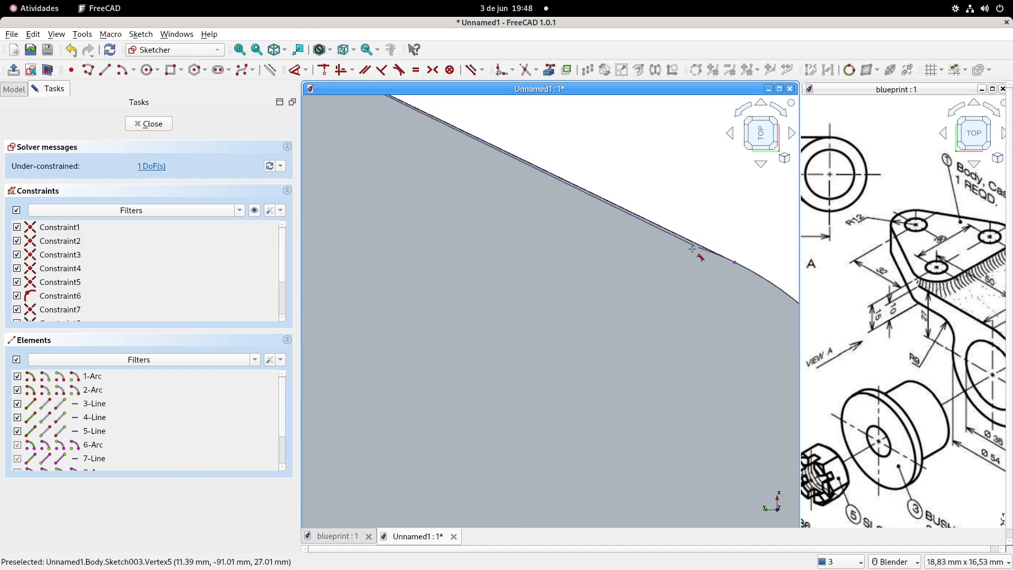
pyautogui.scroll(2, 699, 253)
pyautogui.click(683, 236)
pyautogui.click(718, 255)
pyautogui.click(515, 325)
pyautogui.scroll(-5, 574, 290)
pyautogui.keyDown('shift'); pyautogui.moveTo(575, 290); pyautogui.dragTo(590, 293, button='middle'); pyautogui.keyUp('shift')
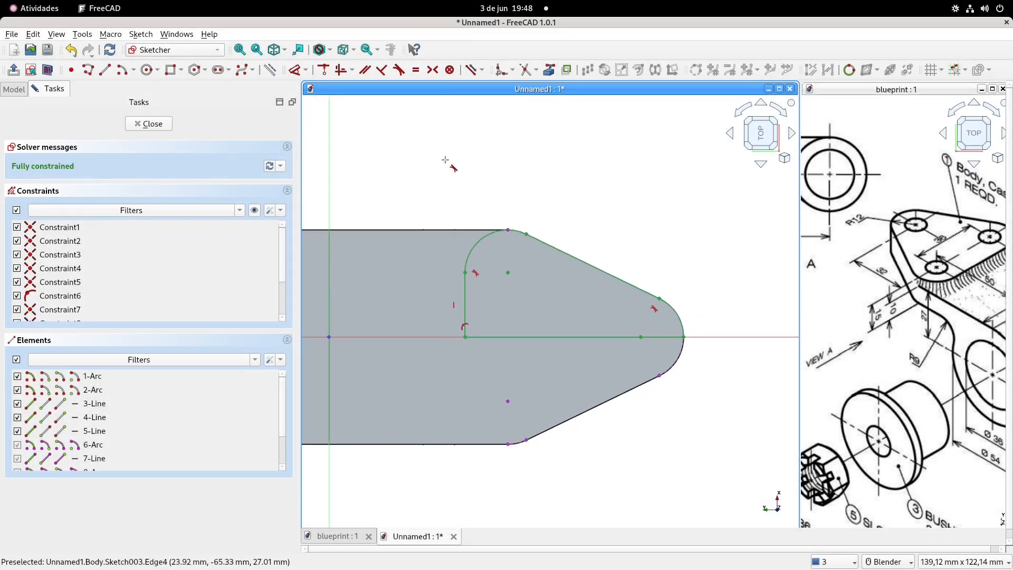
# Close the sketch and pad the half-profile 5 mm upward from the plate.
pyautogui.click(15, 69)
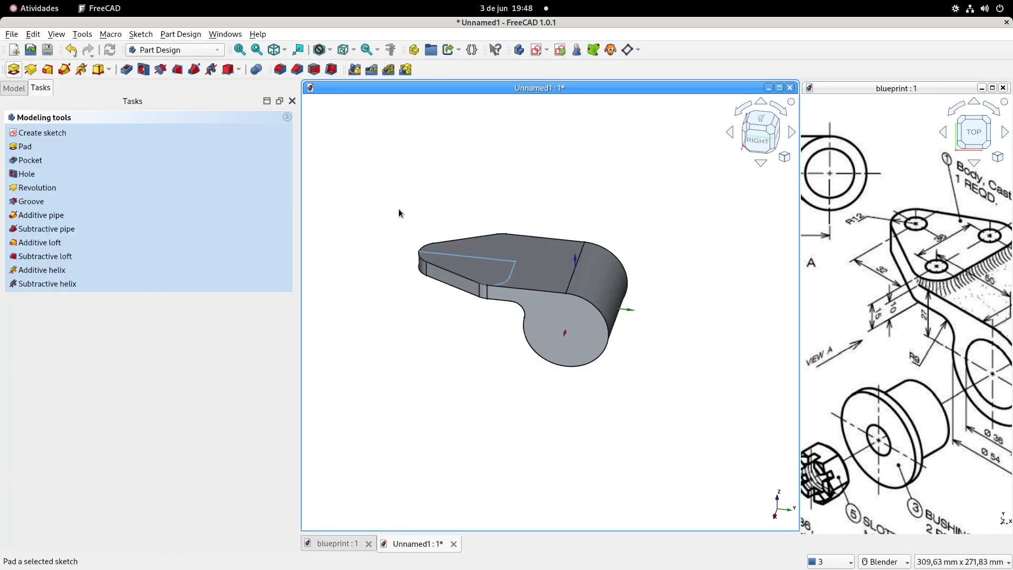
pyautogui.write('5')
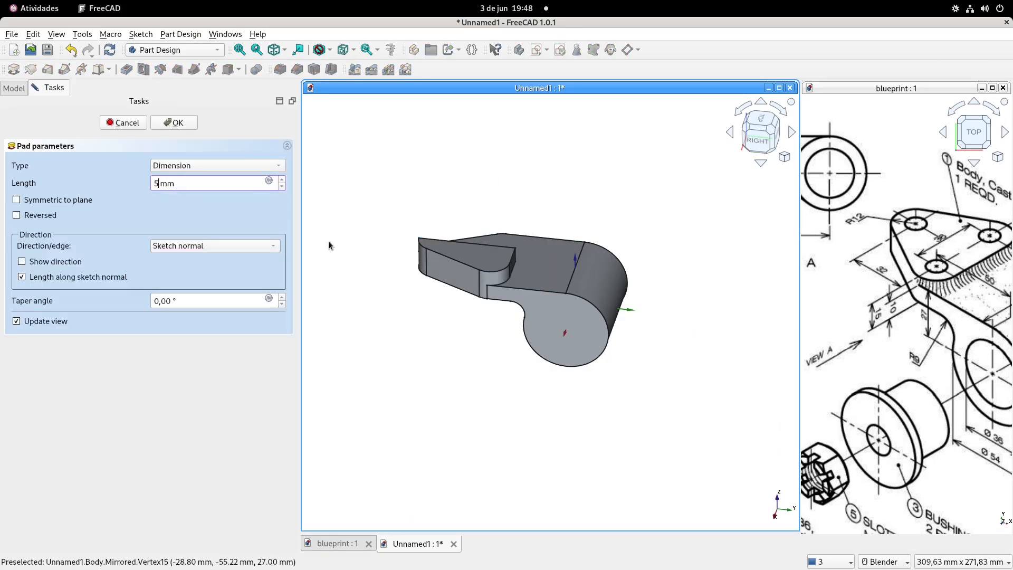
pyautogui.click(172, 123)
# Mirror the raised half-plate pad Pad003 about the horizontal sketch axis.
pyautogui.click(19, 91)
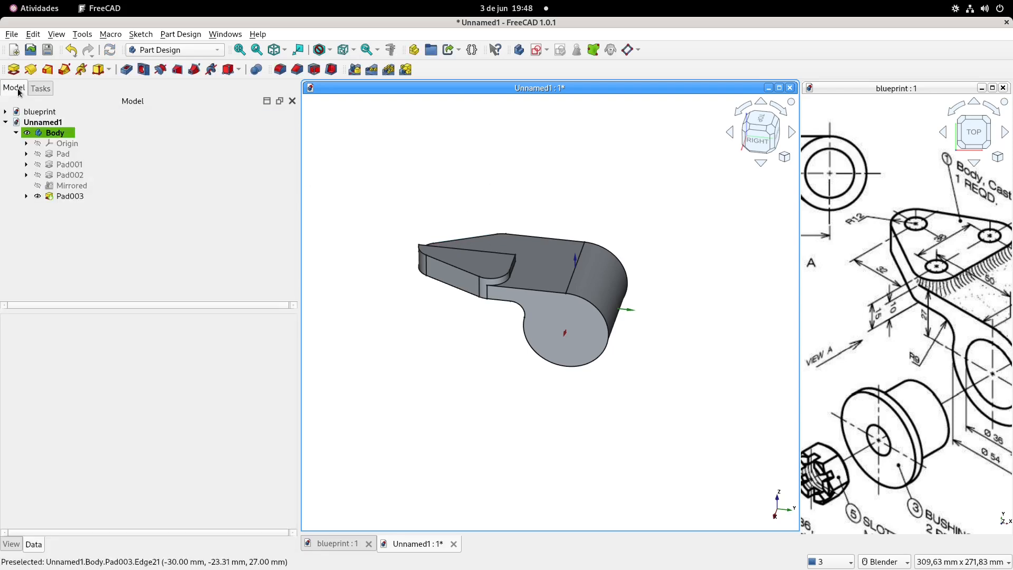
pyautogui.click(69, 197)
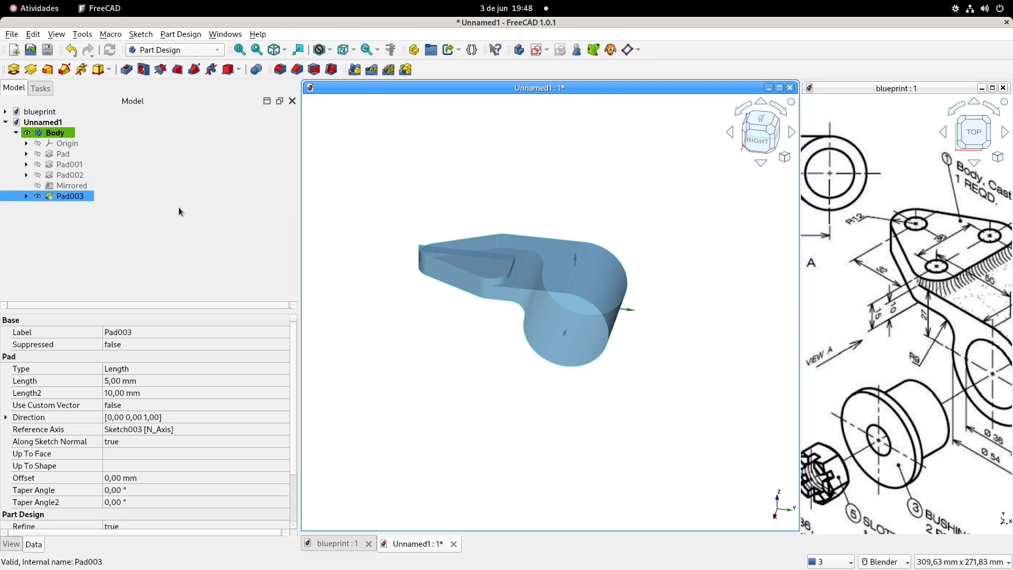
pyautogui.click(356, 71)
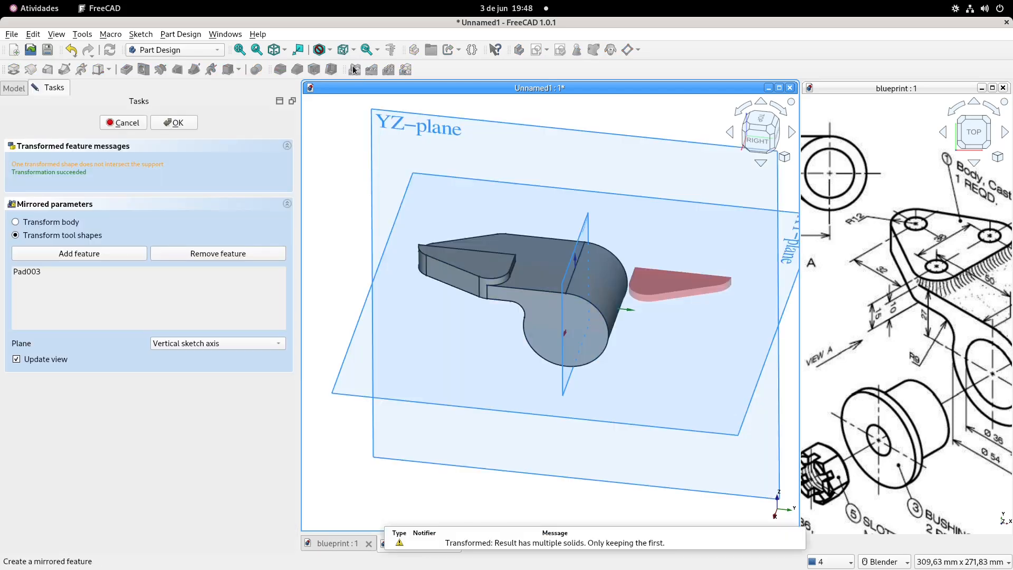
pyautogui.click(233, 343)
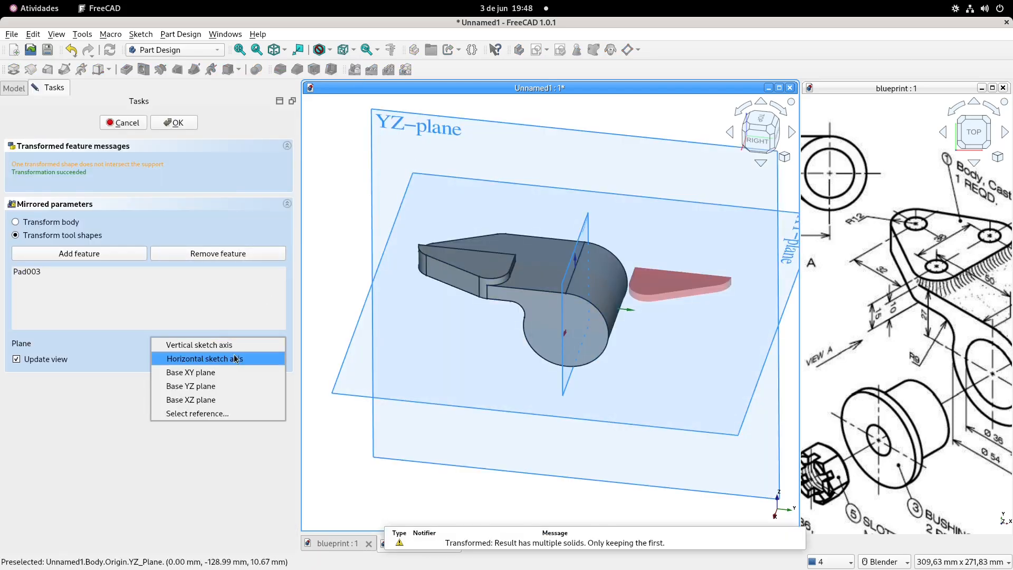
pyautogui.click(233, 353)
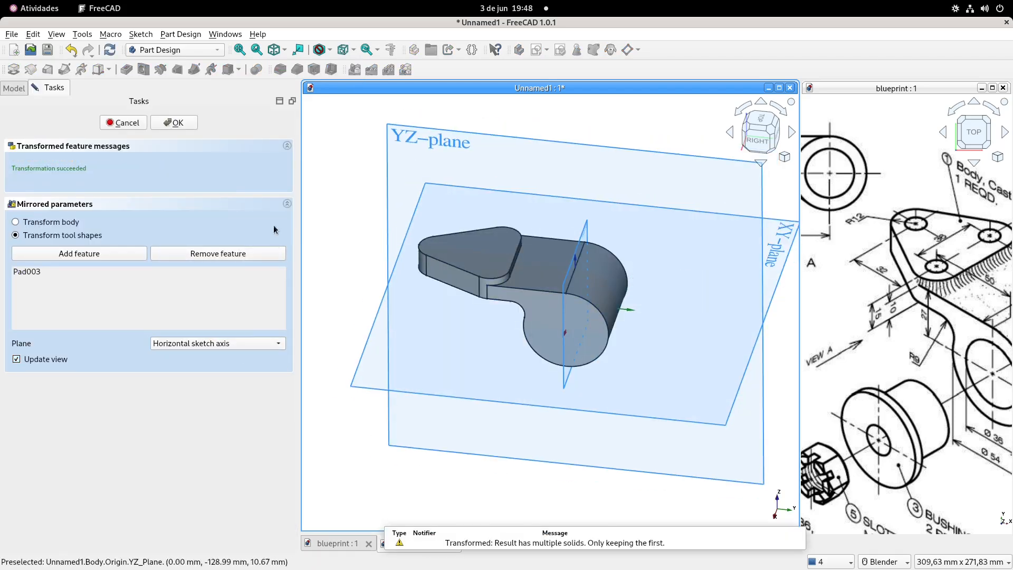
pyautogui.click(175, 123)
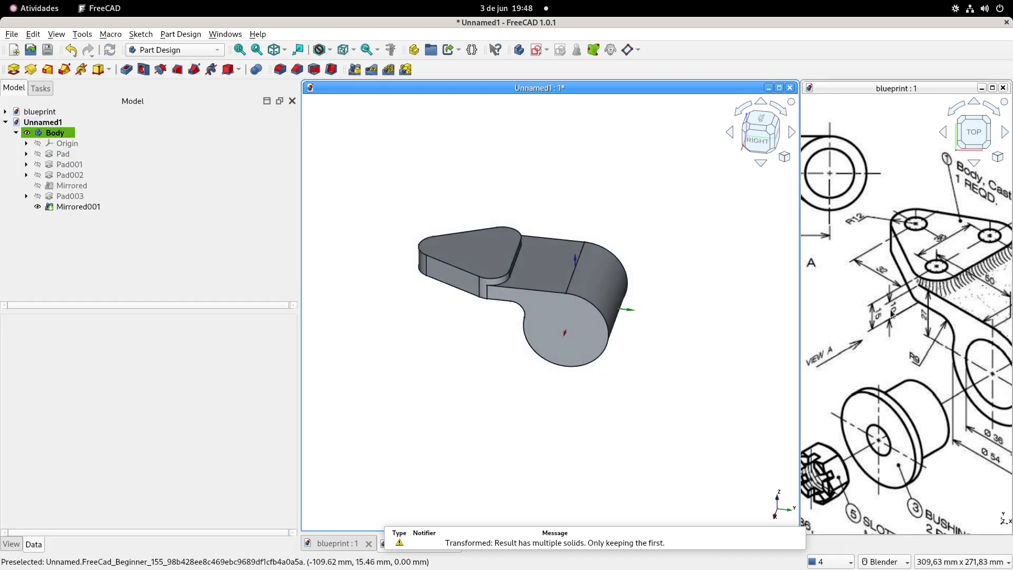
# Check the rib in the blueprint's View A and start a new sketch on the Body's YZ plane.
pyautogui.scroll(-2, 845, 229)
pyautogui.keyDown('shift'); pyautogui.moveTo(844, 228); pyautogui.dragTo(885, 246, button='middle'); pyautogui.keyUp('shift')
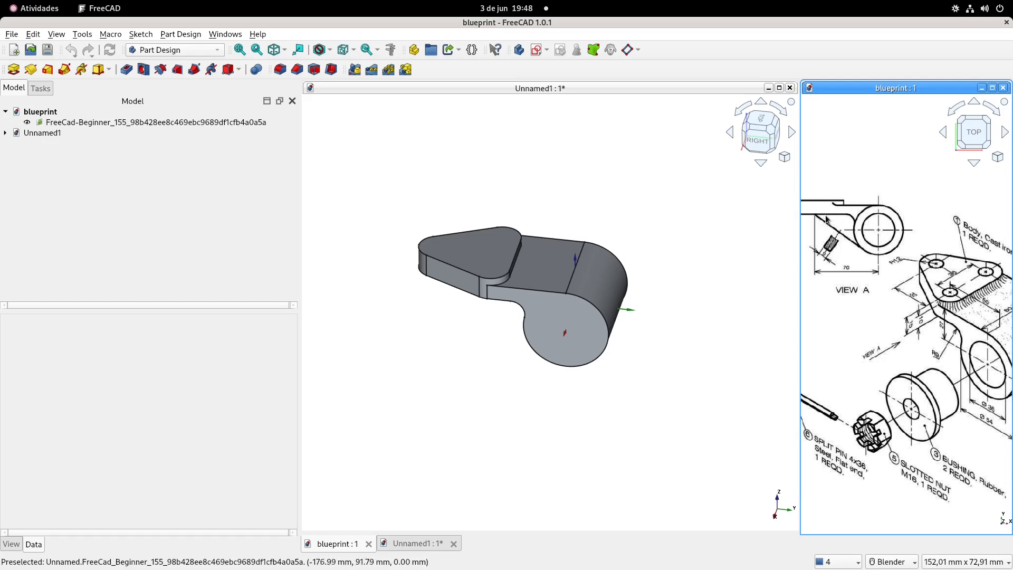
pyautogui.scroll(2, 841, 240)
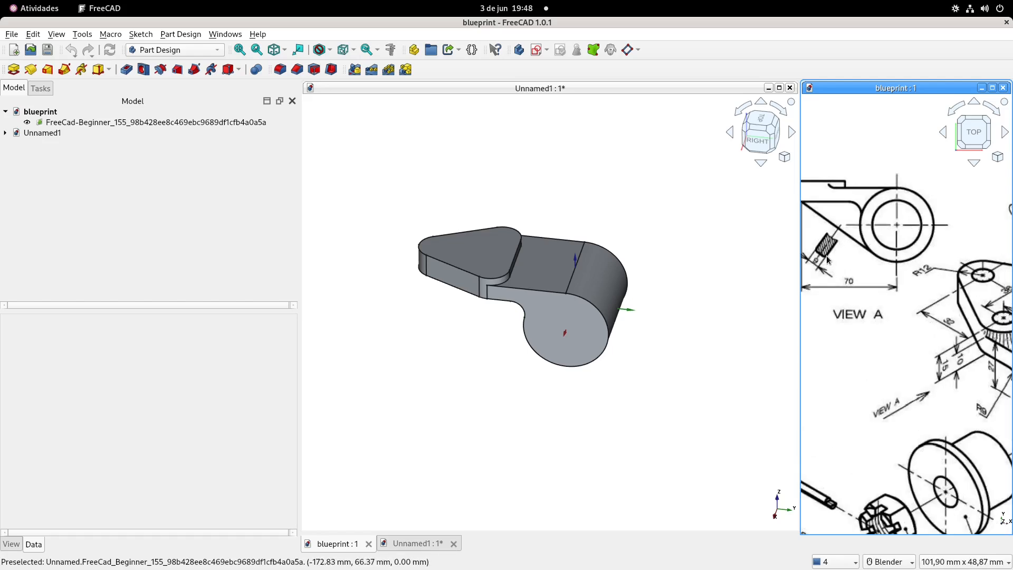
pyautogui.click(486, 165)
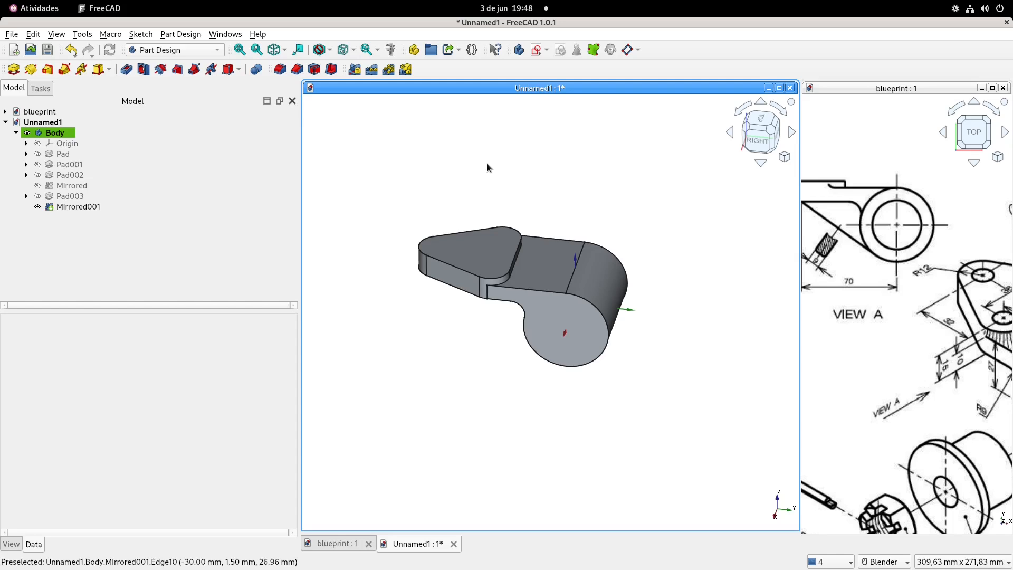
pyautogui.keyDown('shift'); pyautogui.moveTo(486, 165); pyautogui.dragTo(505, 169, button='middle'); pyautogui.keyUp('shift')
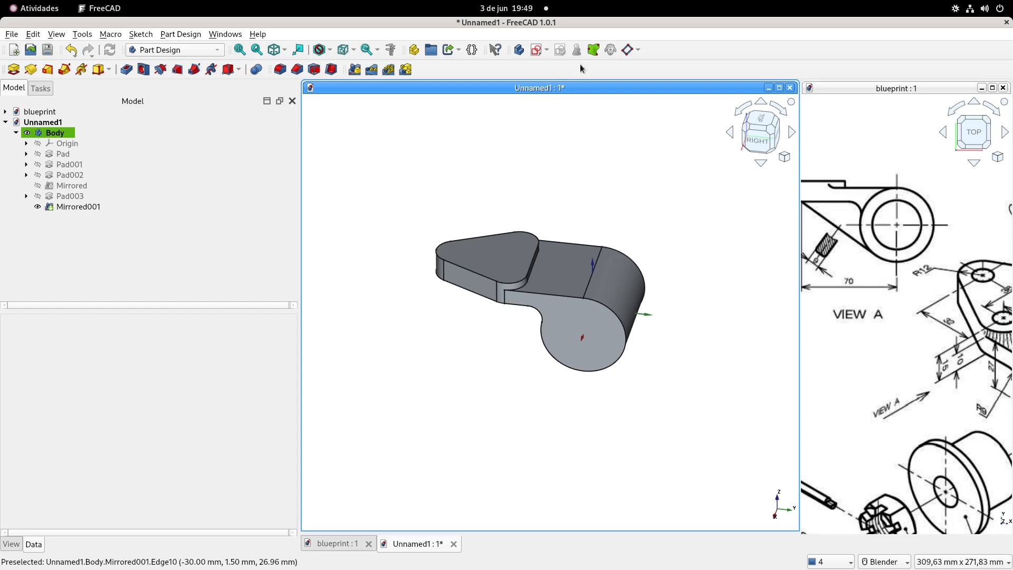
pyautogui.click(627, 50)
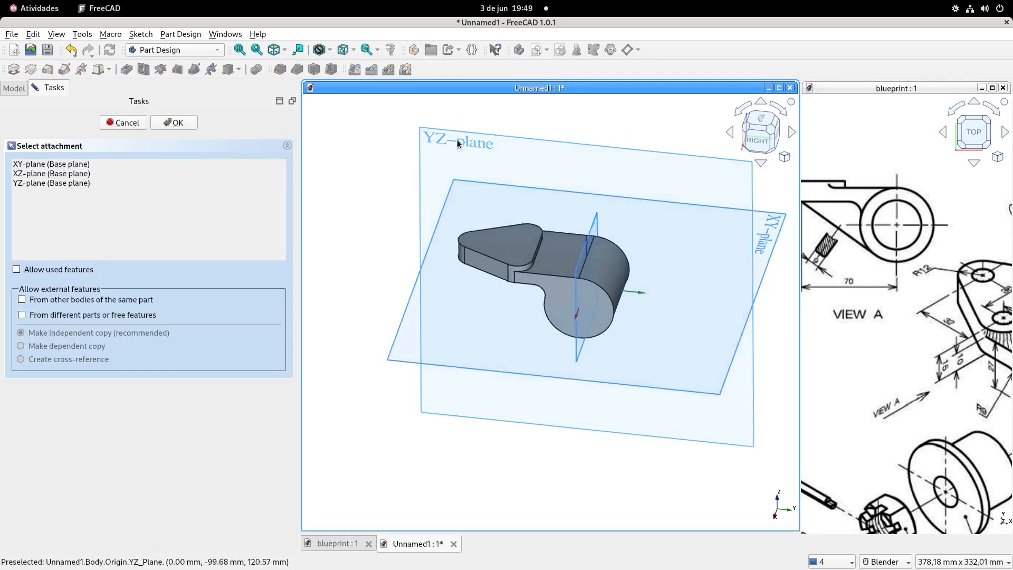
pyautogui.click(457, 140)
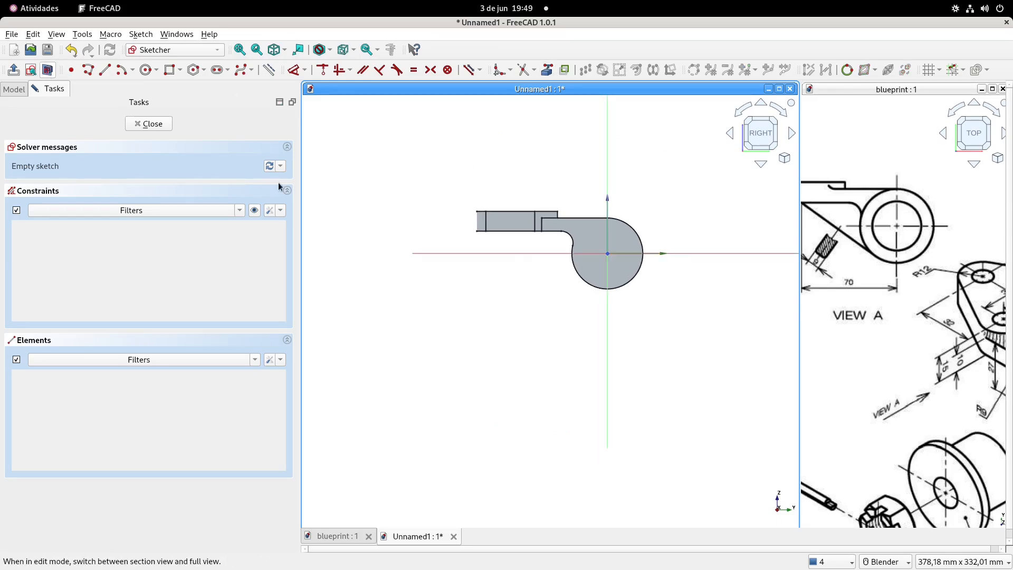
# Project the mounting plate's underside edge and the cylinder's outer arc into the sketch as external geometry.
pyautogui.scroll(5, 520, 260)
pyautogui.click(527, 180)
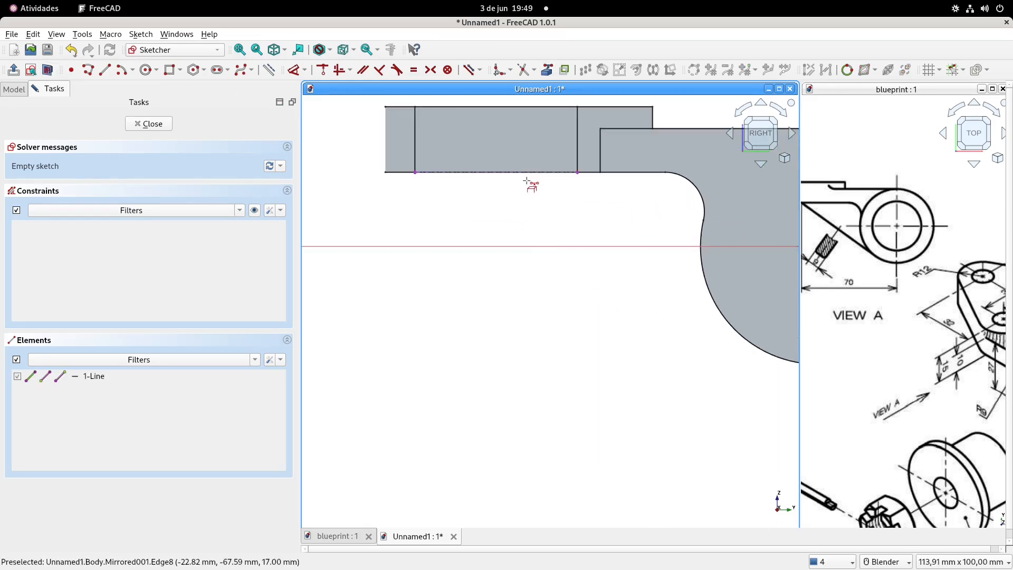
pyautogui.click(704, 282)
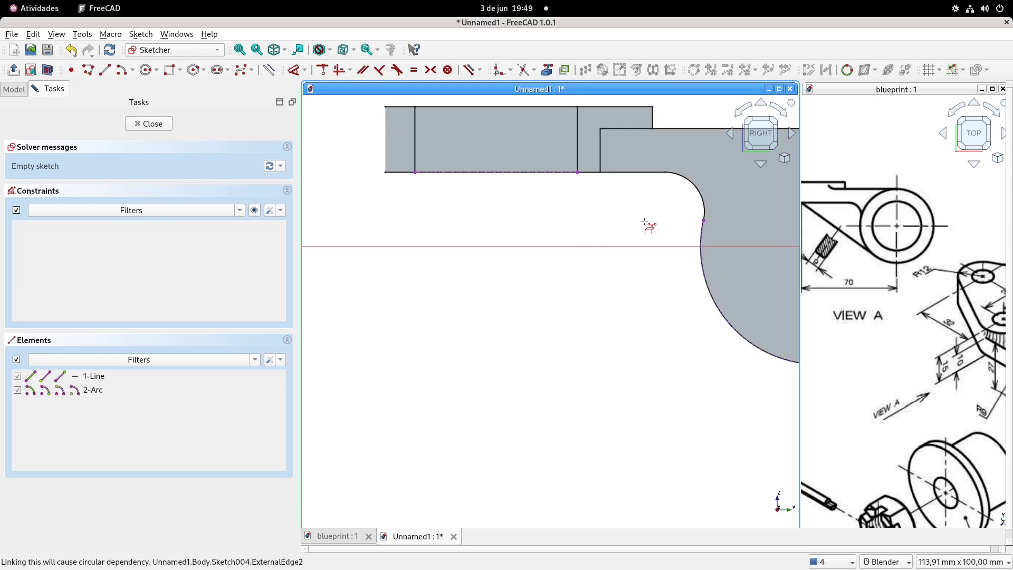
pyautogui.scroll(-2, 595, 241)
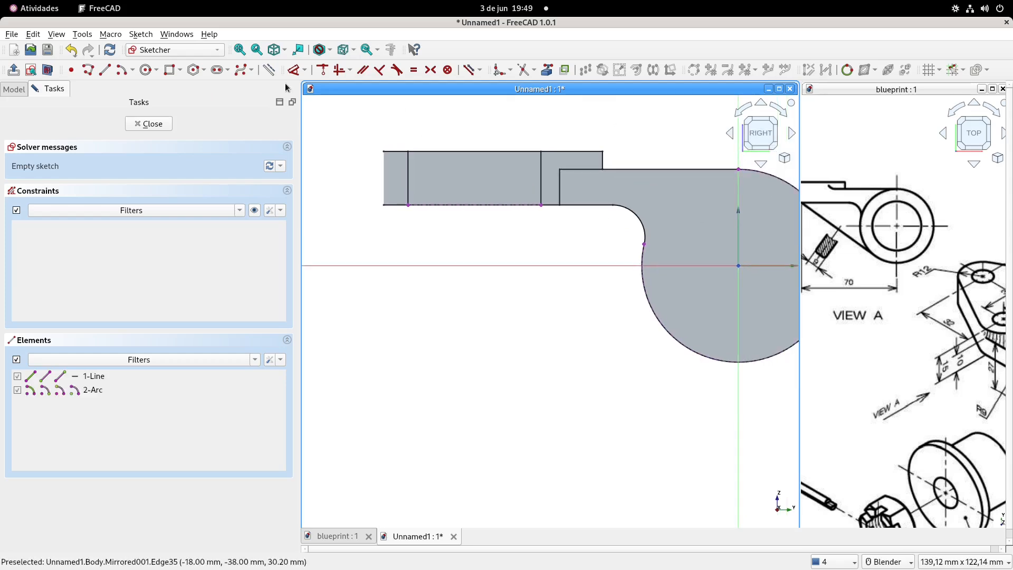
pyautogui.click(105, 69)
pyautogui.click(604, 284)
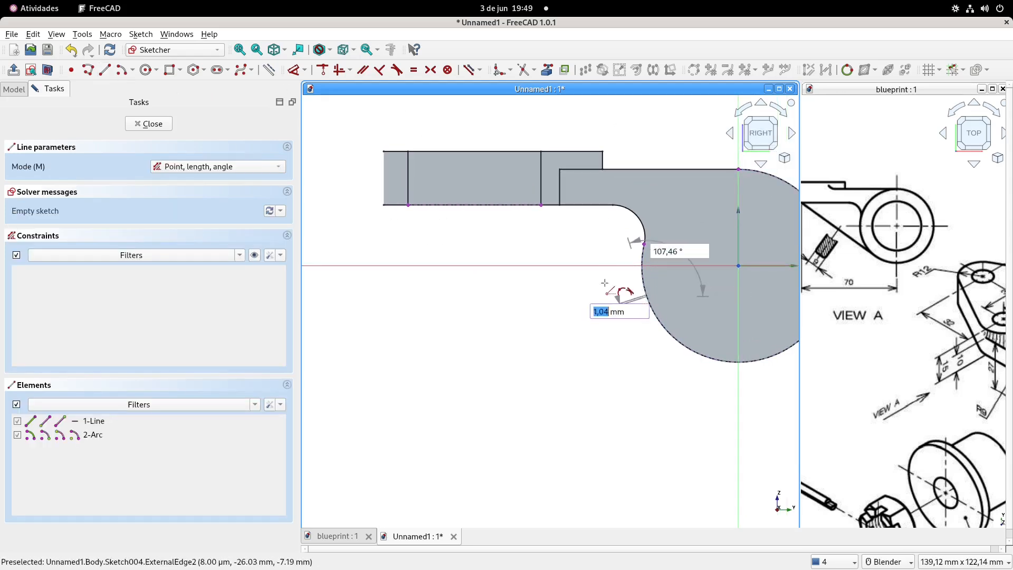
pyautogui.click(475, 205)
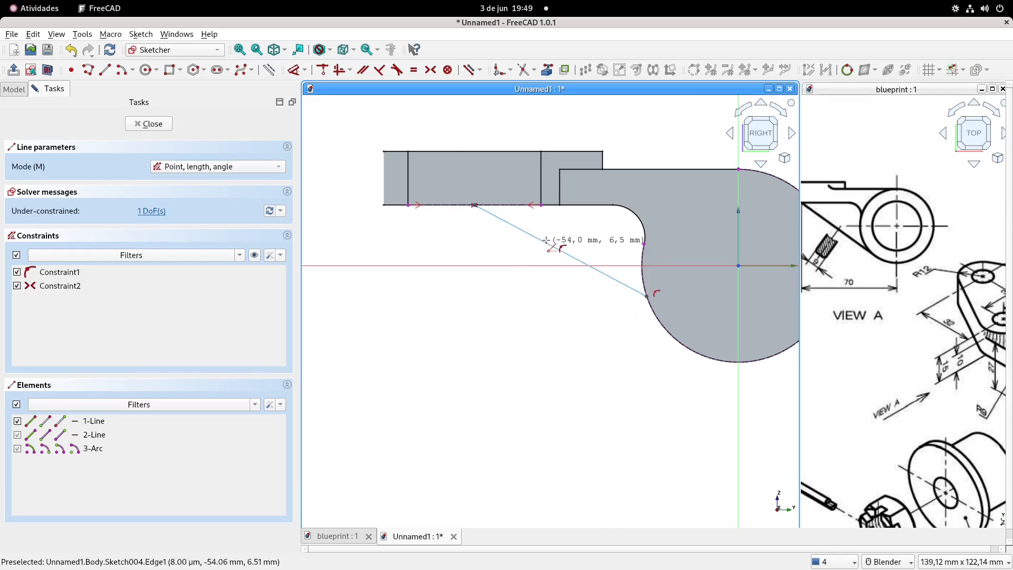
pyautogui.press('Escape')
pyautogui.click(538, 238)
pyautogui.press('Delete')
# Sketch a closed triangular rib profile from the cylinder's arc to the plate's underside about 67 mm from the cylinder axis, with its third corner inside the cylinder.
pyautogui.press('g')
pyautogui.press('l')
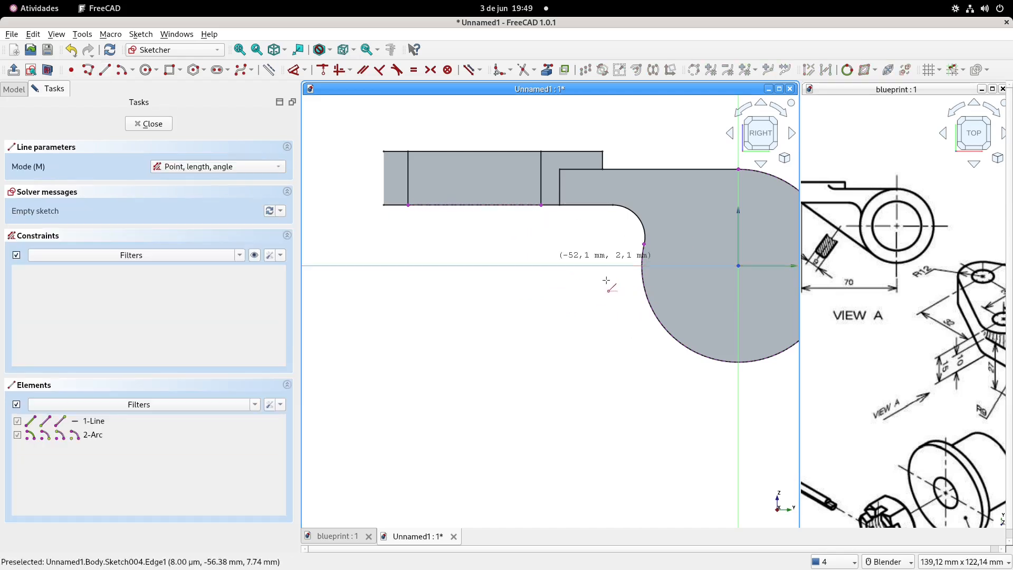
pyautogui.click(645, 290)
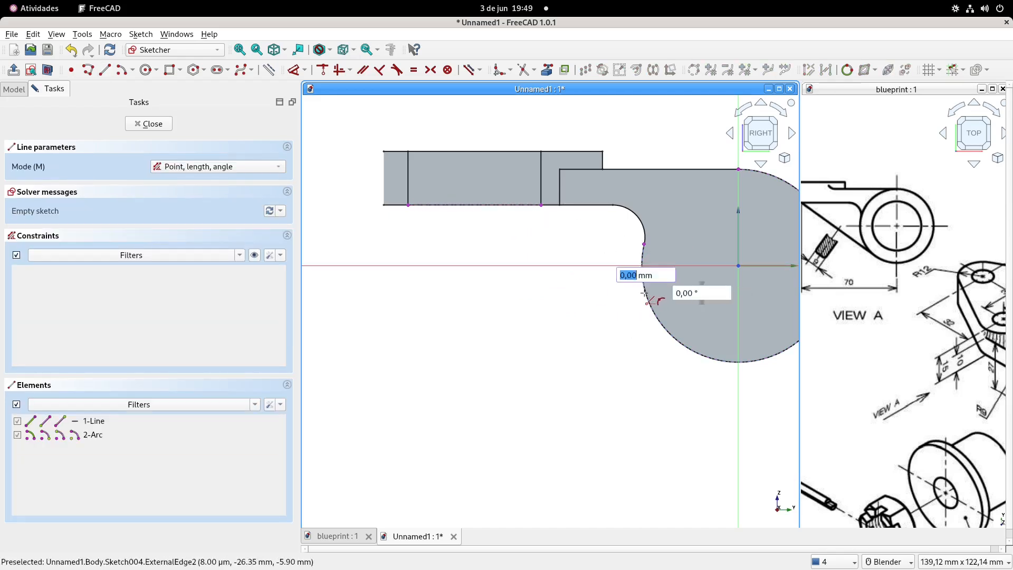
pyautogui.click(498, 204)
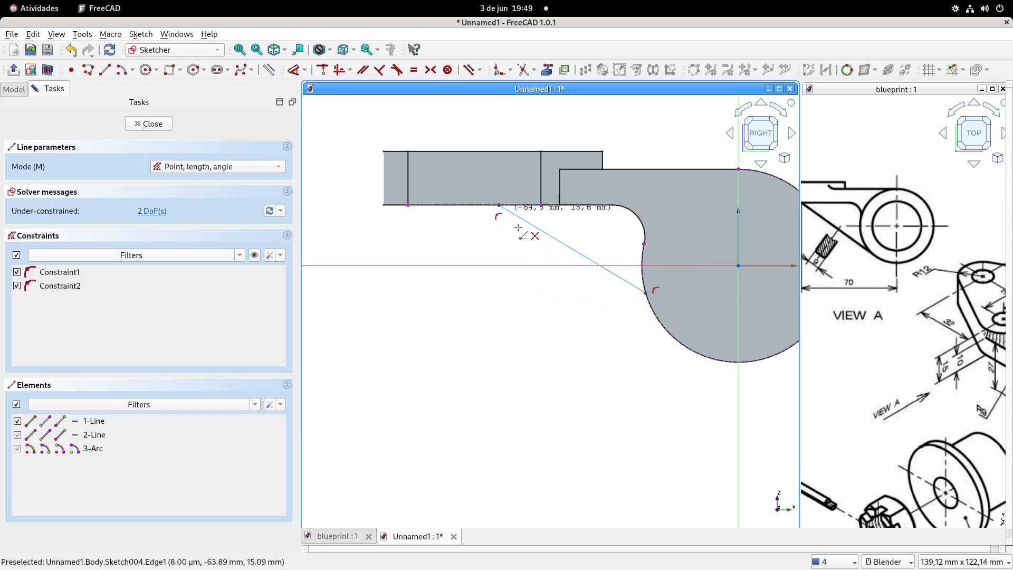
pyautogui.click(499, 204)
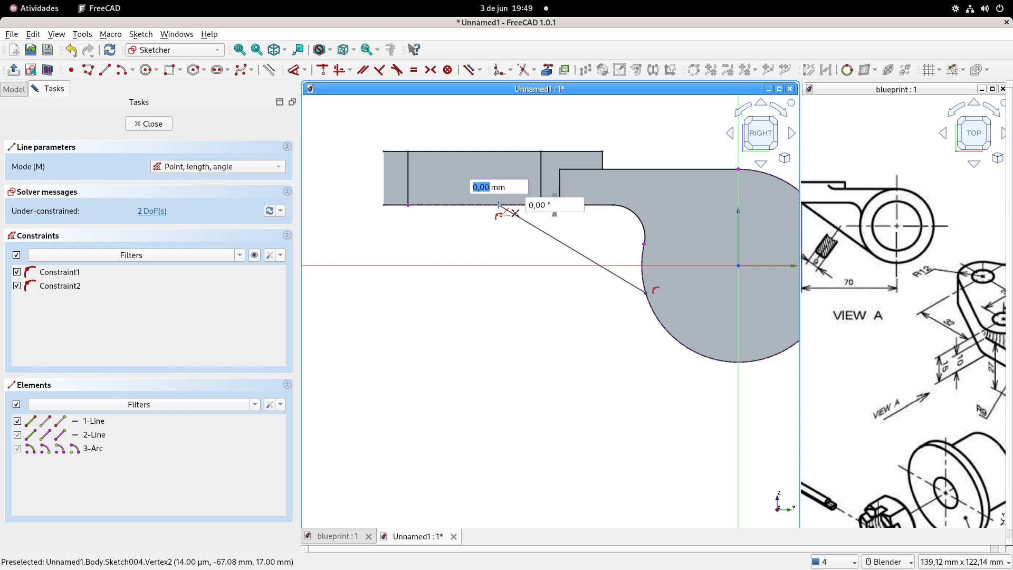
pyautogui.click(679, 204)
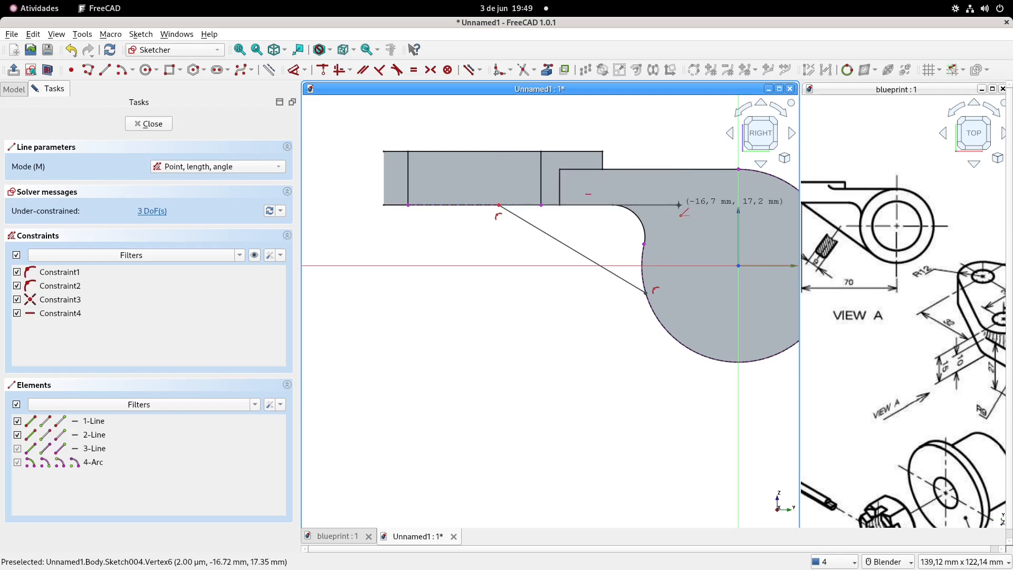
pyautogui.click(647, 291)
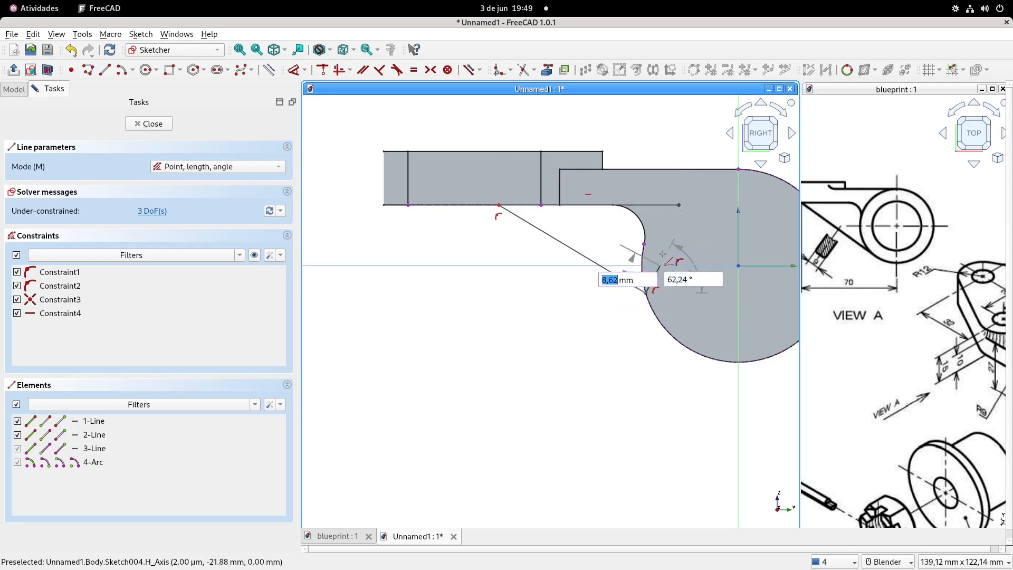
pyautogui.press('Escape')
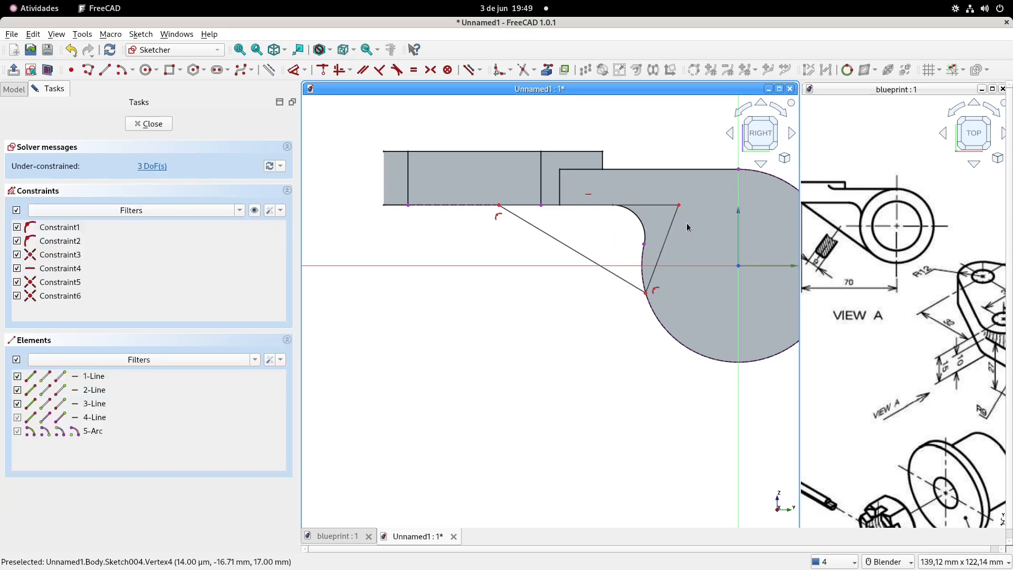
# Move the rib profile's lower corner down along the cylinder's arc and make the sloping line tangent to that arc.
pyautogui.keyDown('shift'); pyautogui.moveTo(877, 248); pyautogui.dragTo(900, 258, button='middle'); pyautogui.keyUp('shift')
pyautogui.moveTo(645, 293); pyautogui.dragTo(654, 313)
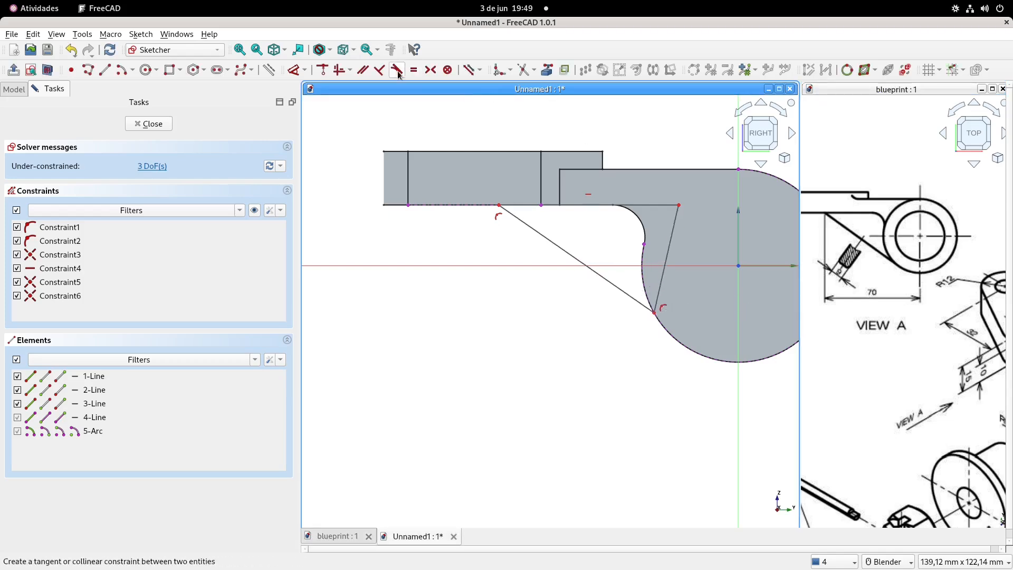
pyautogui.click(622, 299)
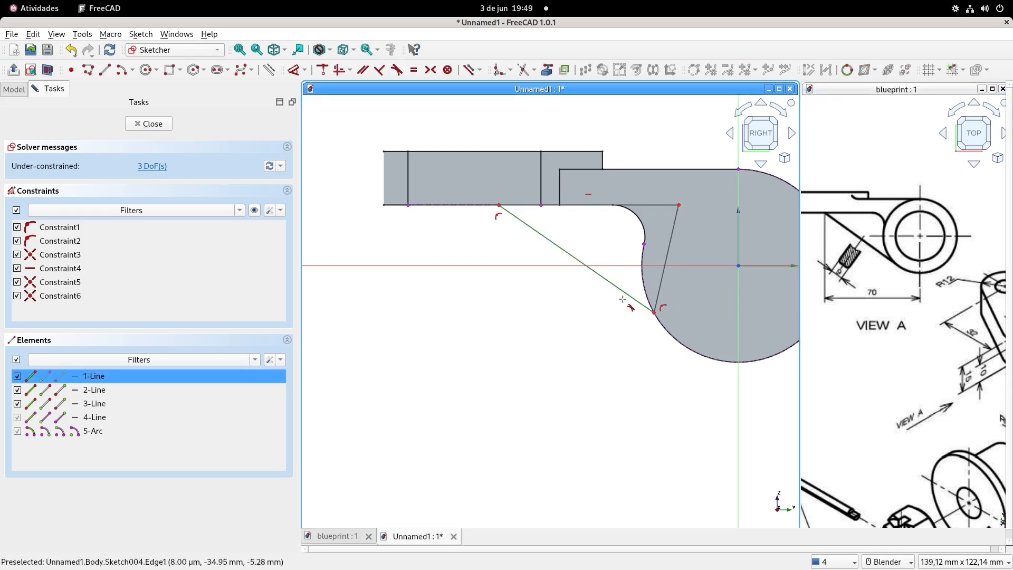
pyautogui.click(682, 346)
pyautogui.press('t')
pyautogui.click(508, 324)
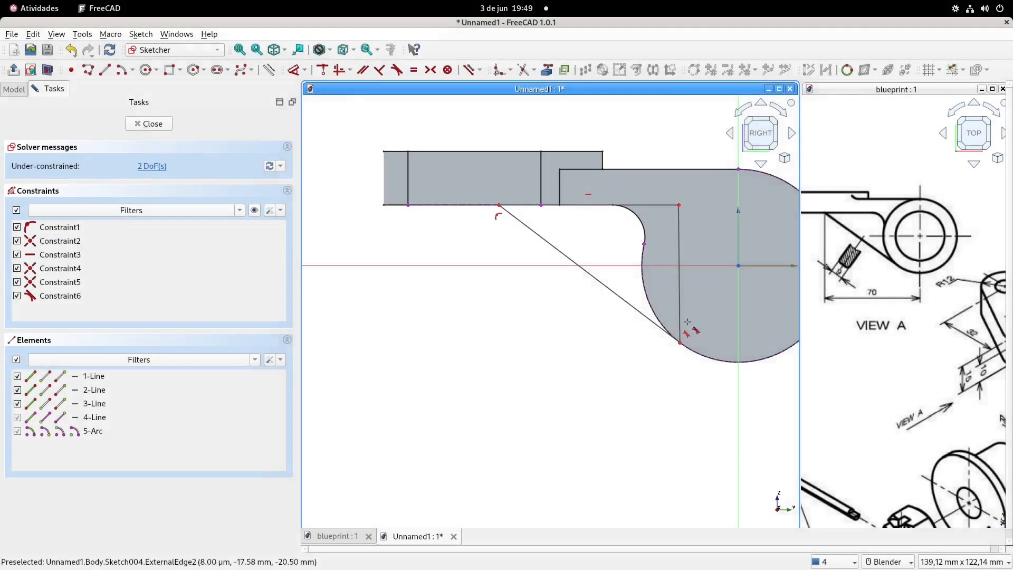
# Dimension the horizontal distance from the rib's plate-side corner to the cylinder axis as 70 mm.
pyautogui.keyDown('shift'); pyautogui.moveTo(859, 264); pyautogui.dragTo(887, 270, button='middle'); pyautogui.keyUp('shift')
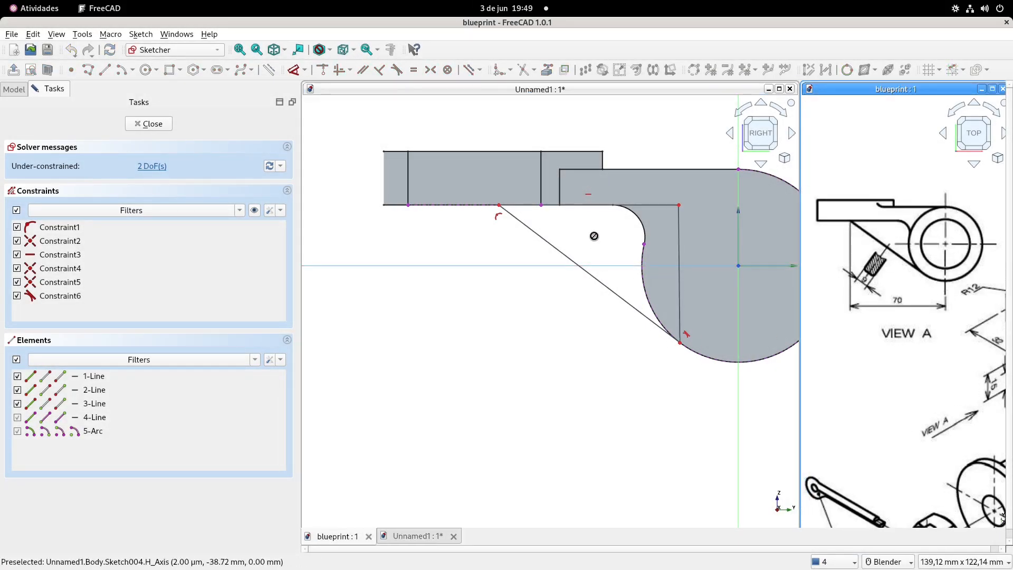
pyautogui.keyDown('shift'); pyautogui.moveTo(499, 139); pyautogui.dragTo(489, 142, button='middle'); pyautogui.keyUp('shift')
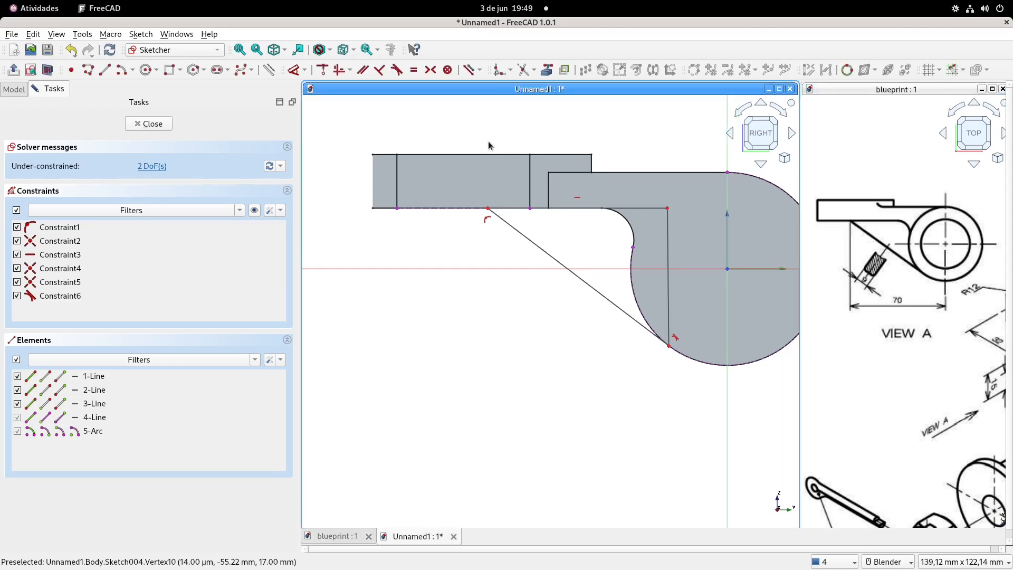
pyautogui.click(294, 70)
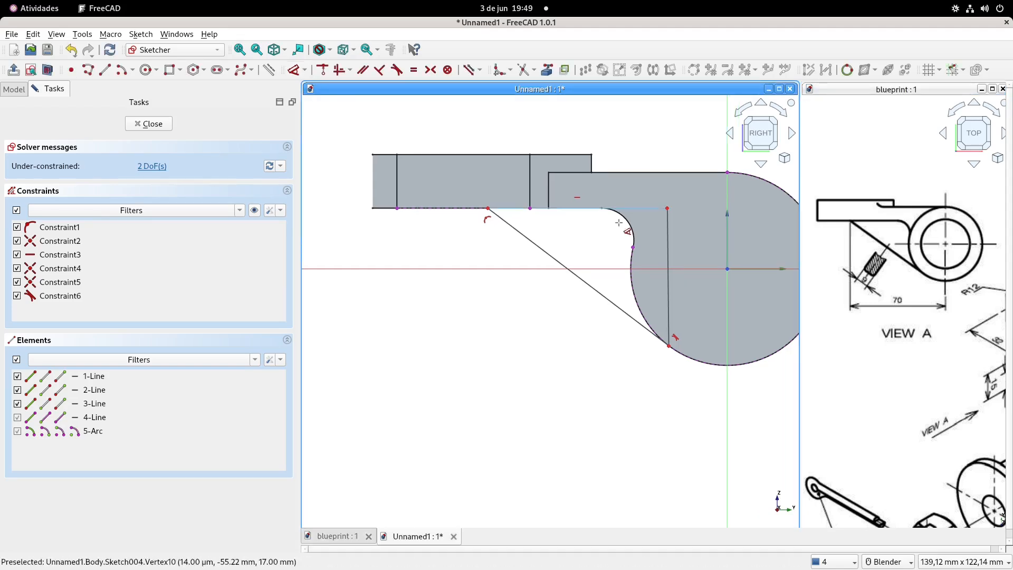
pyautogui.click(488, 211)
pyautogui.click(568, 136)
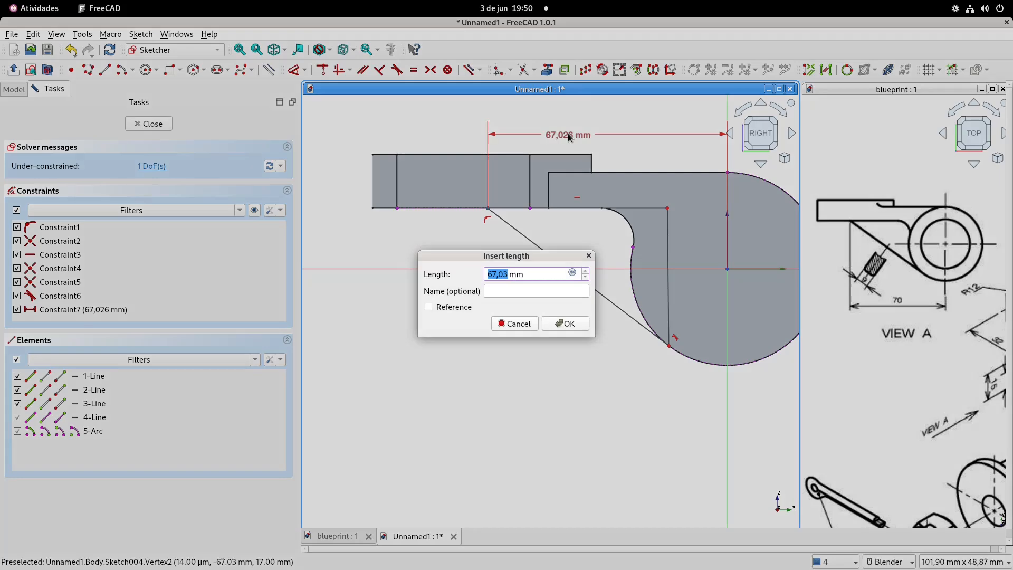
pyautogui.press('Return')
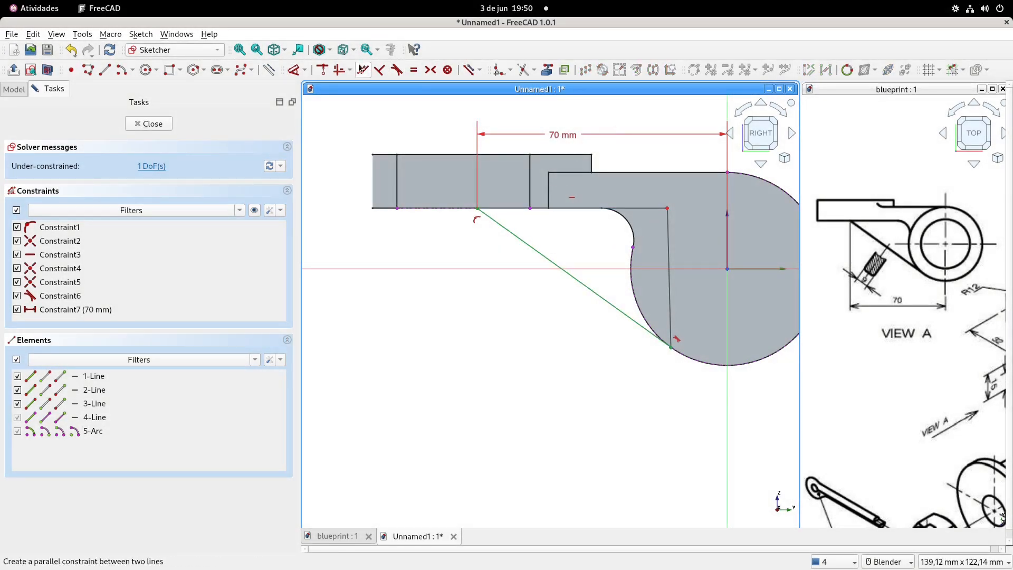
# Make the rib profile's inner line vertical and close the fully constrained sketch.
pyautogui.click(339, 69)
pyautogui.click(669, 244)
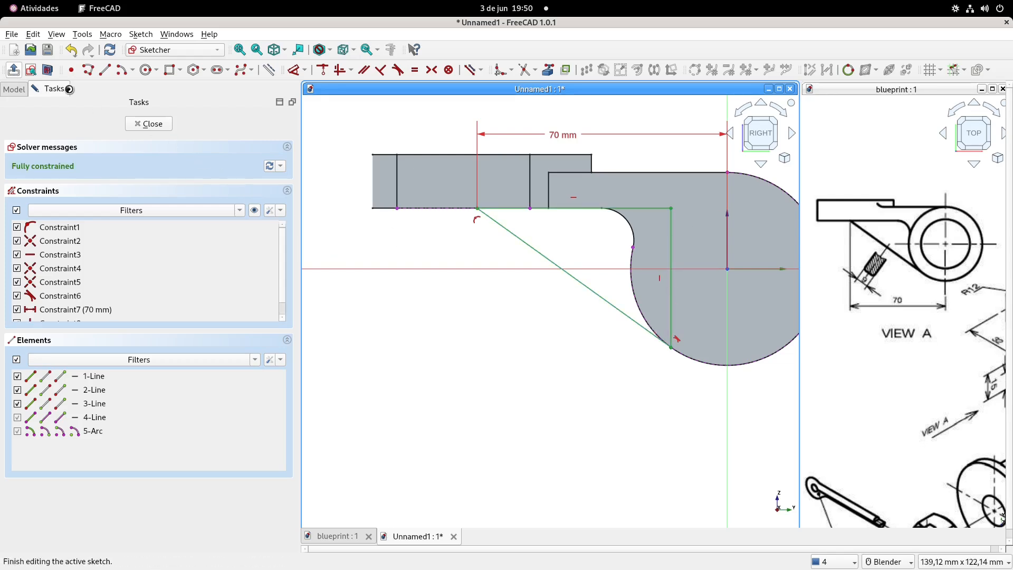
pyautogui.click(13, 69)
# Pad the rib profile 9 mm, symmetric to the sketch plane.
pyautogui.moveTo(514, 306); pyautogui.dragTo(527, 245, button='middle')
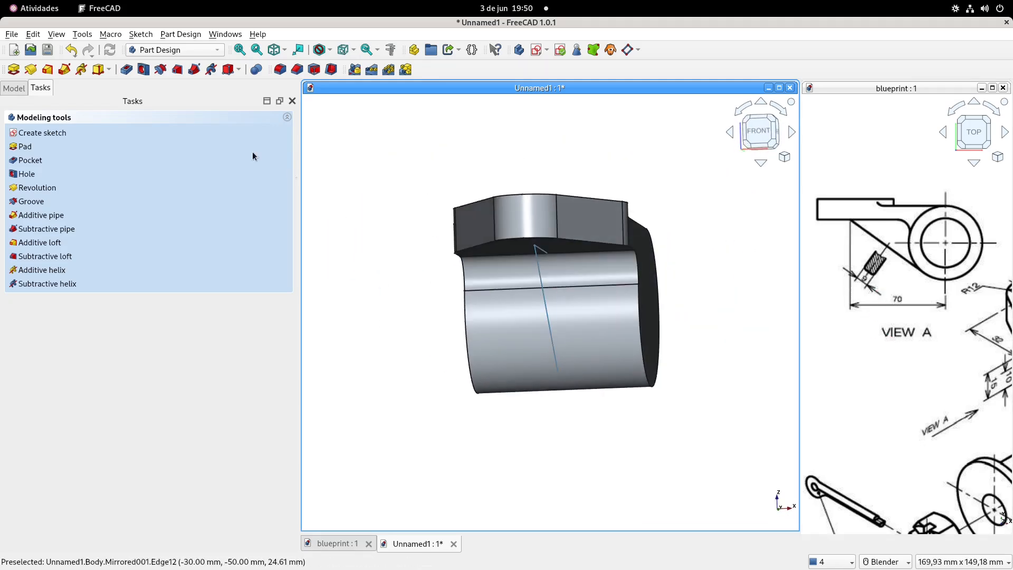
pyautogui.click(13, 70)
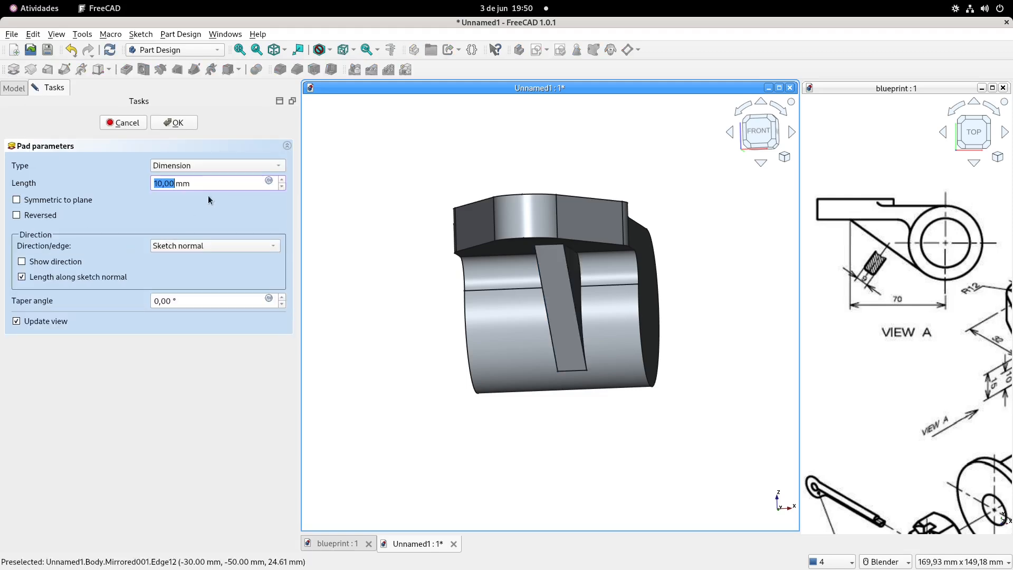
pyautogui.write('9')
pyautogui.click(16, 199)
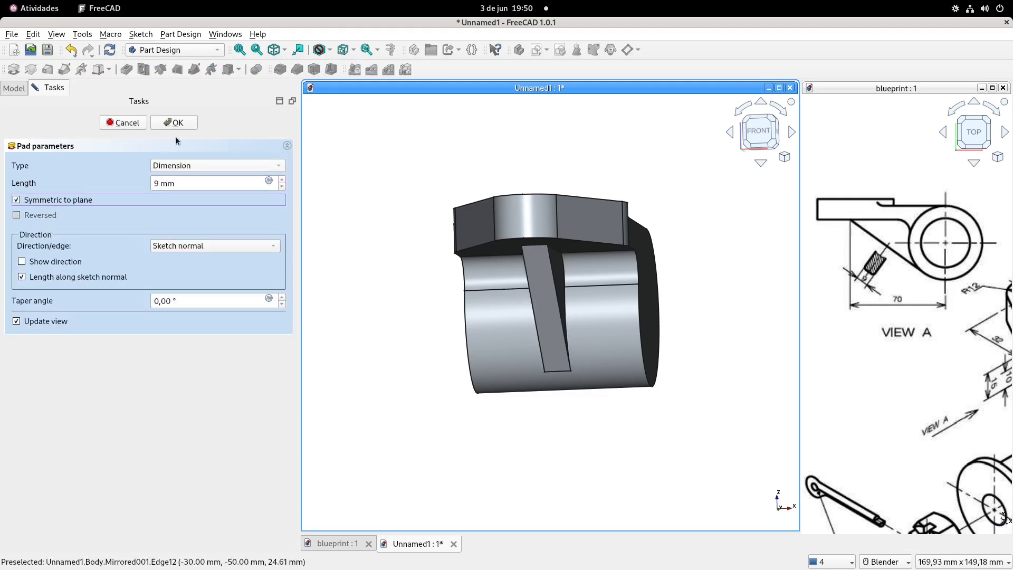
pyautogui.click(174, 122)
# Examine the Body's holes and cylinder dimensions in the blueprint and compare them with the model.
pyautogui.scroll(-1, 919, 300)
pyautogui.scroll(-1, 919, 300)
pyautogui.keyDown('shift'); pyautogui.moveTo(915, 297); pyautogui.dragTo(829, 234, button='middle'); pyautogui.keyUp('shift')
pyautogui.scroll(2, 924, 266)
pyautogui.keyDown('shift'); pyautogui.moveTo(929, 281); pyautogui.dragTo(912, 285, button='middle'); pyautogui.keyUp('shift')
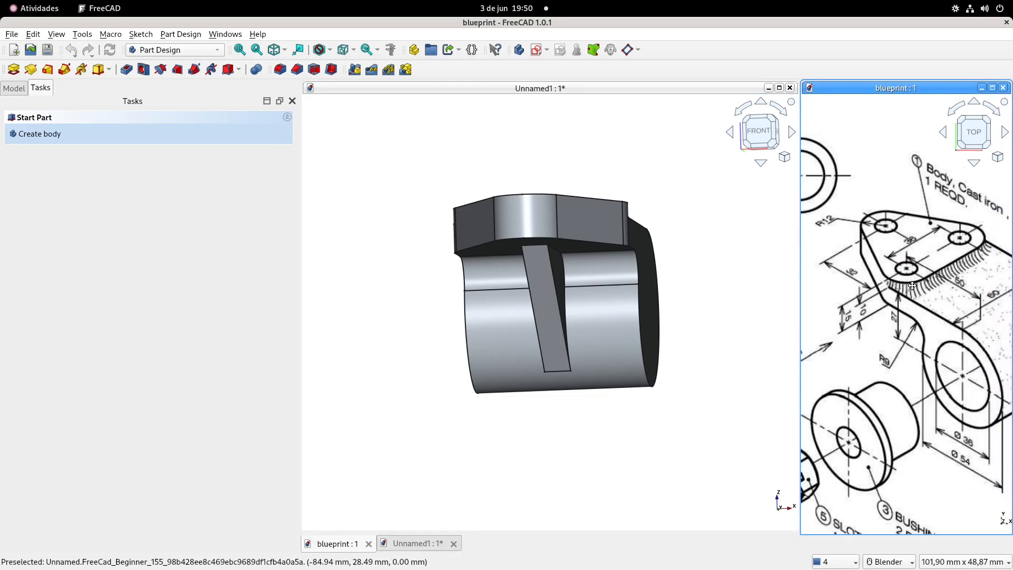
pyautogui.moveTo(674, 269); pyautogui.dragTo(523, 284, button='middle')
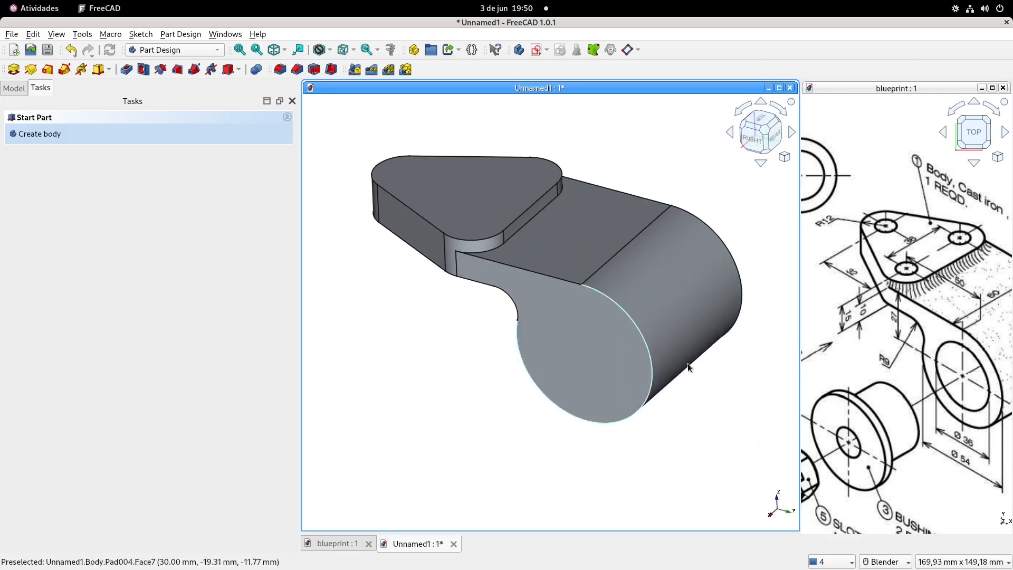
# Save the document as FreeCAD_Beginner_155_body.FCStd in the CAD_3D folder.
pyautogui.hotkey('ctrl', 's')
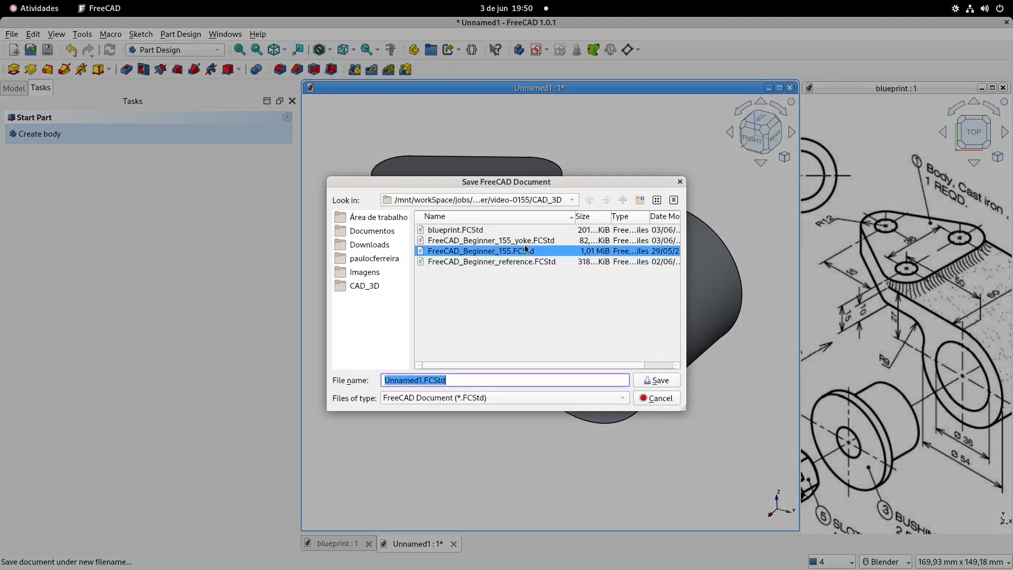
pyautogui.click(474, 241)
pyautogui.click(485, 381)
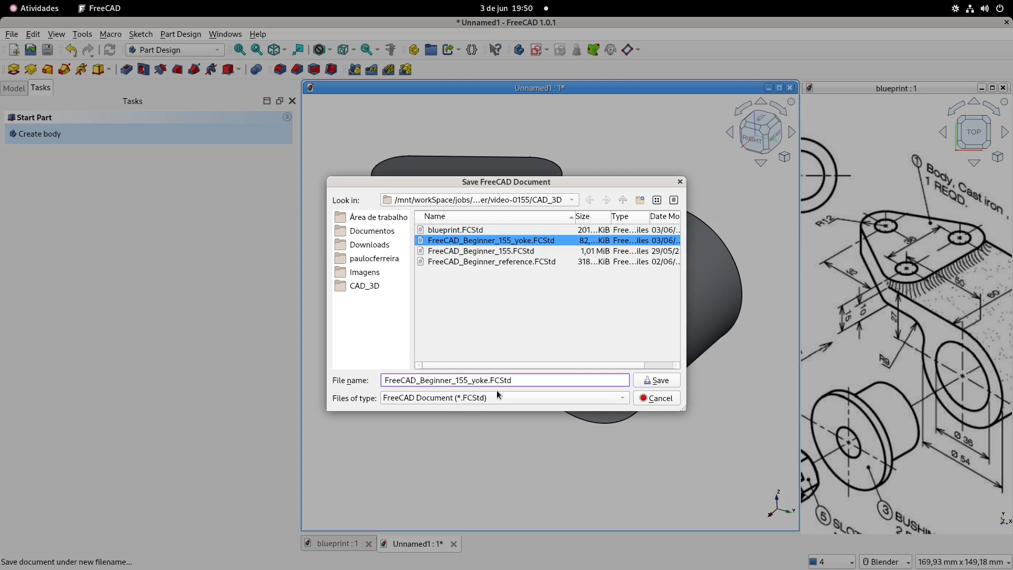
pyautogui.write('b')
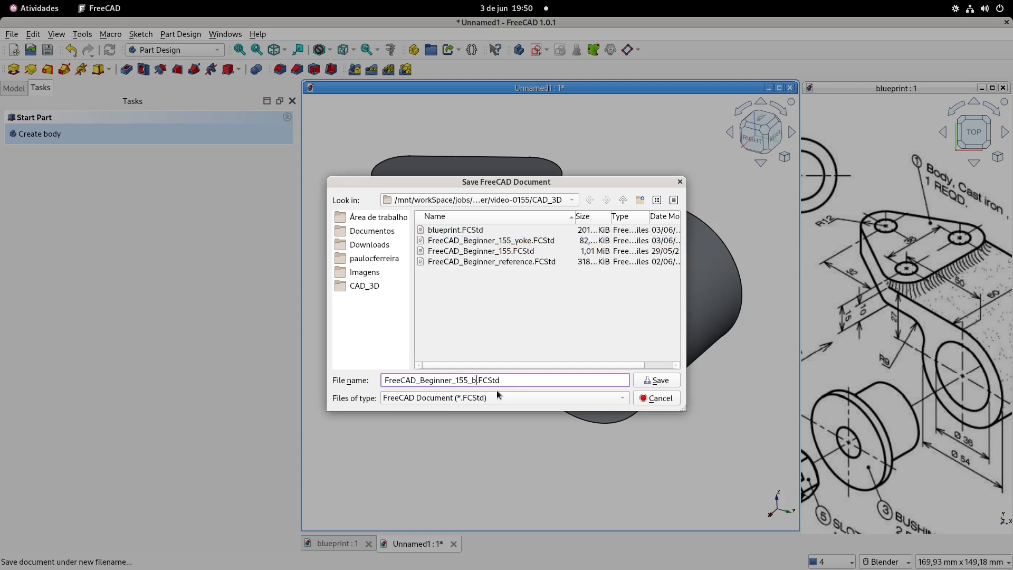
pyautogui.write('ody')
pyautogui.click(657, 380)
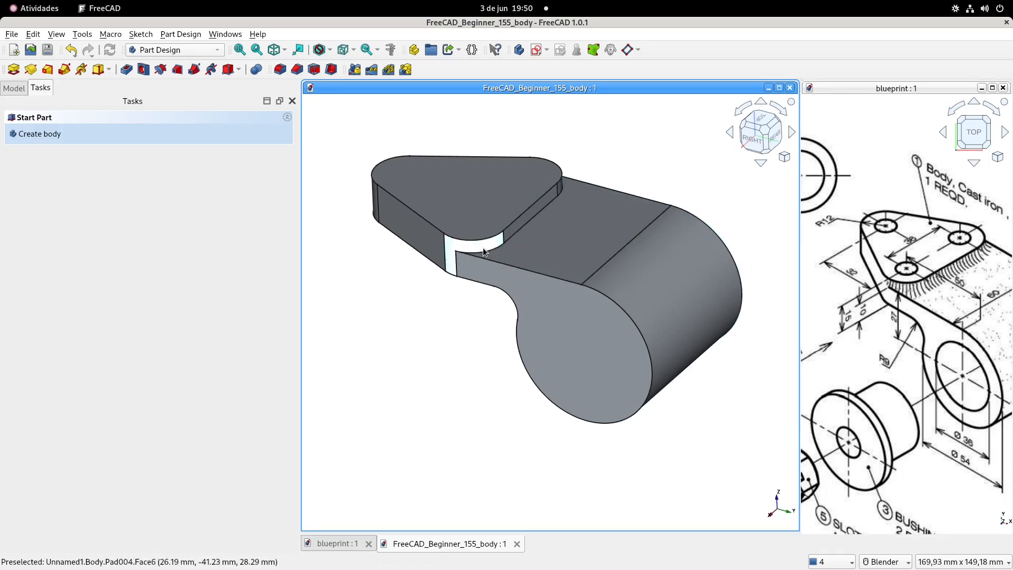
pyautogui.scroll(5, 465, 252)
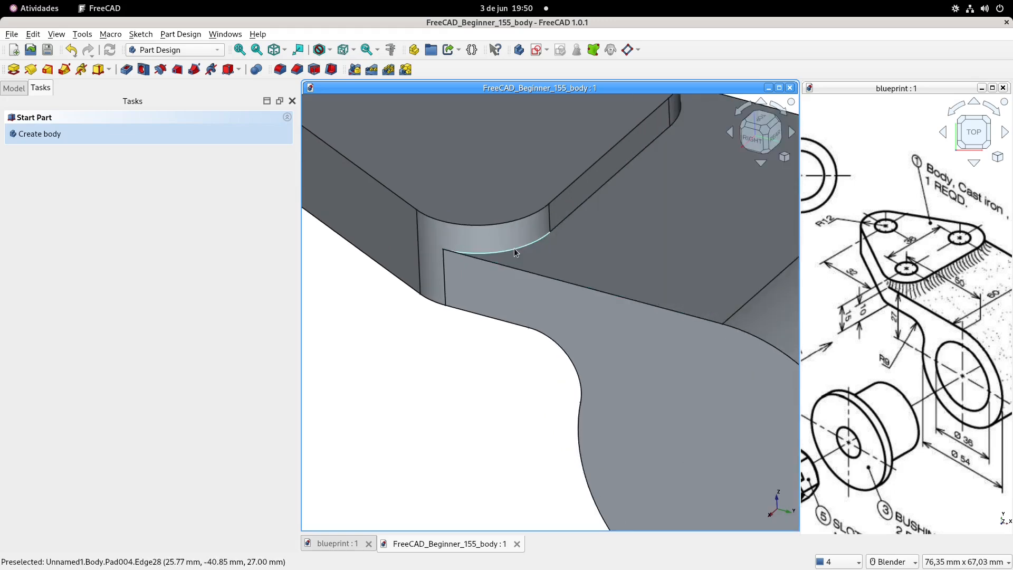
pyautogui.click(514, 252)
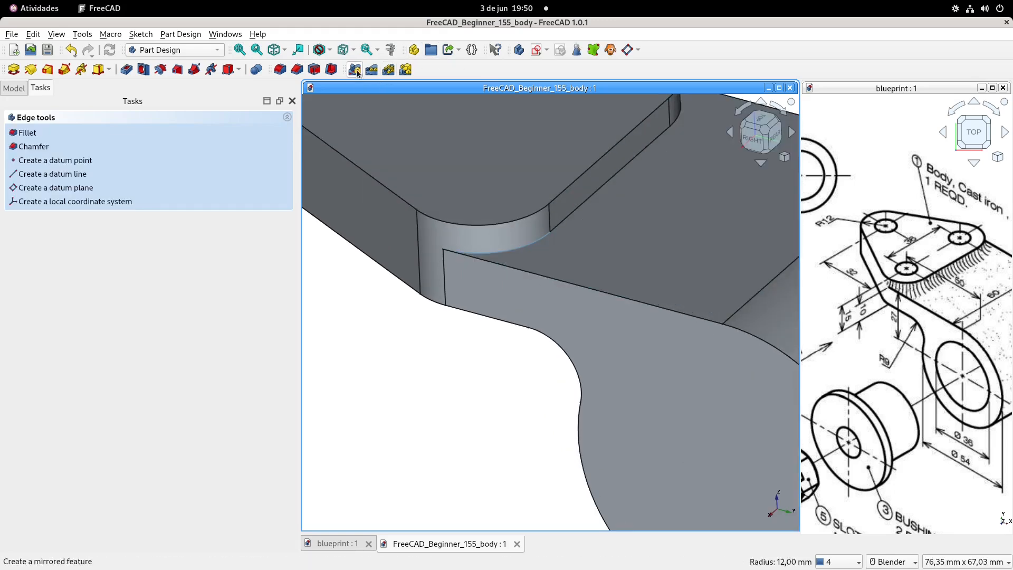
pyautogui.click(279, 69)
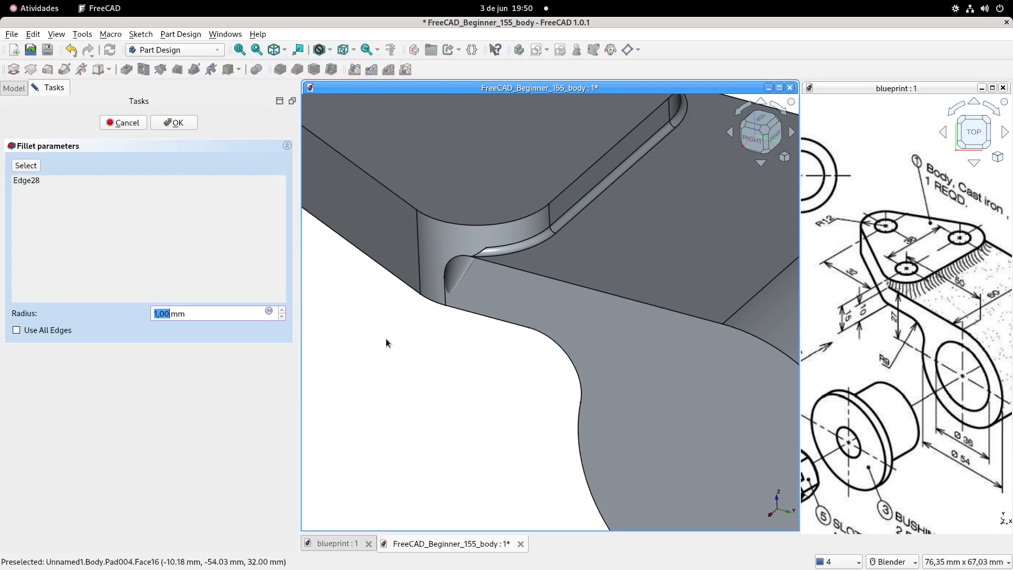
pyautogui.scroll(-1, 516, 267)
pyautogui.moveTo(516, 267); pyautogui.dragTo(491, 294, button='middle')
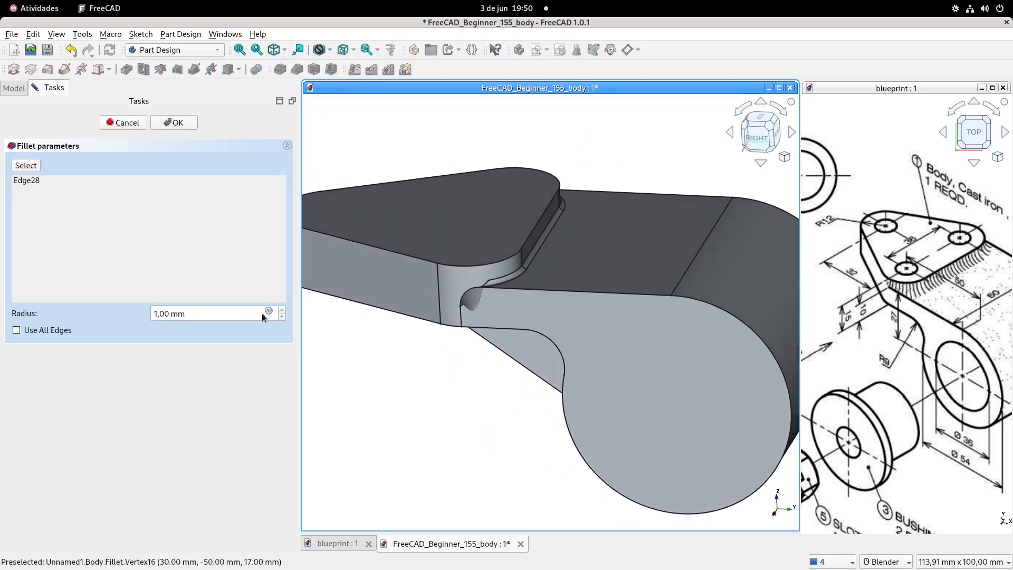
pyautogui.click(123, 123)
# Create a sketch on the YZ plane and reference the raised pad's top edge and the lower flat face's top edge as external geometry.
pyautogui.scroll(2, 537, 287)
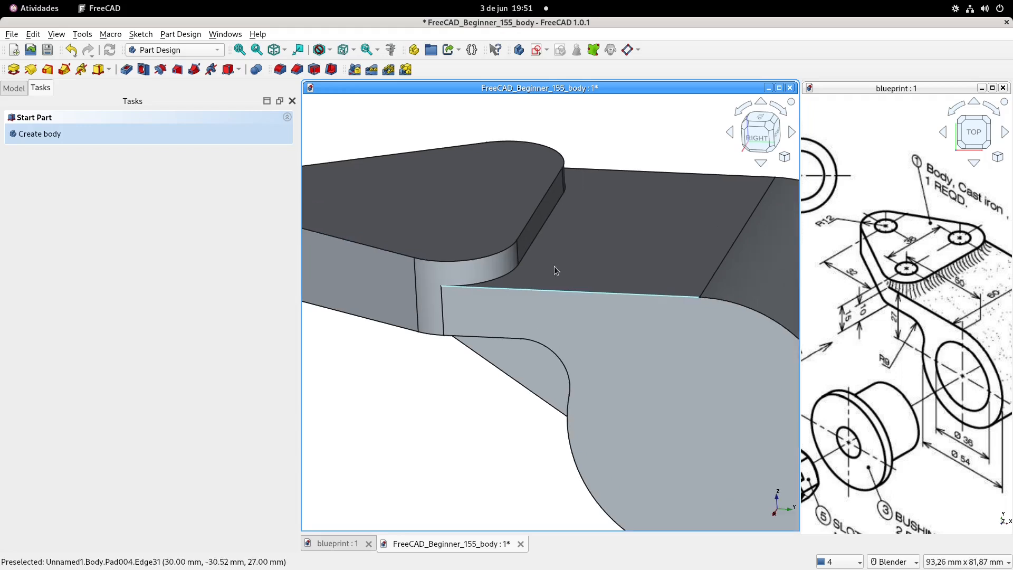
pyautogui.click(536, 49)
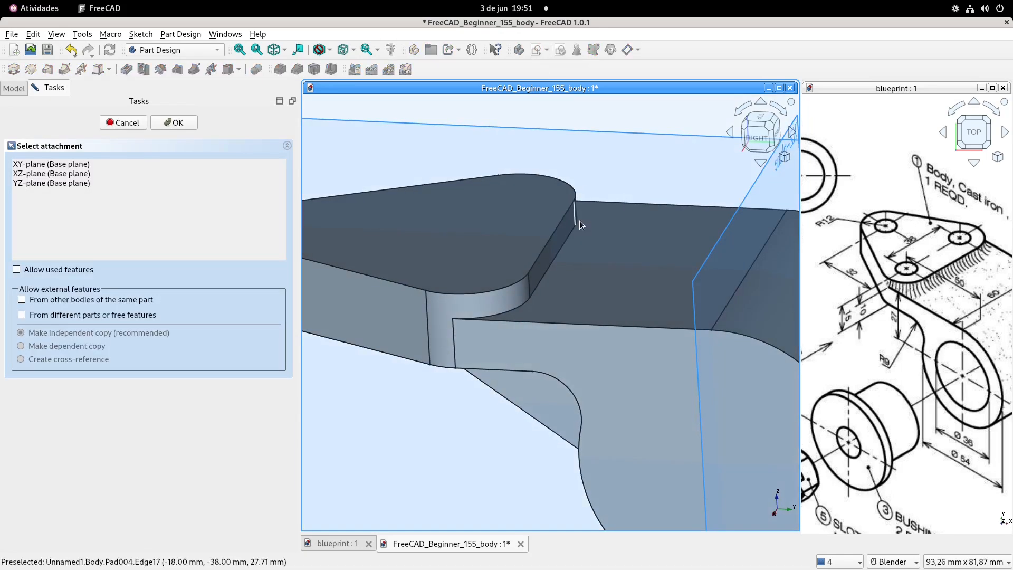
pyautogui.scroll(-5, 588, 257)
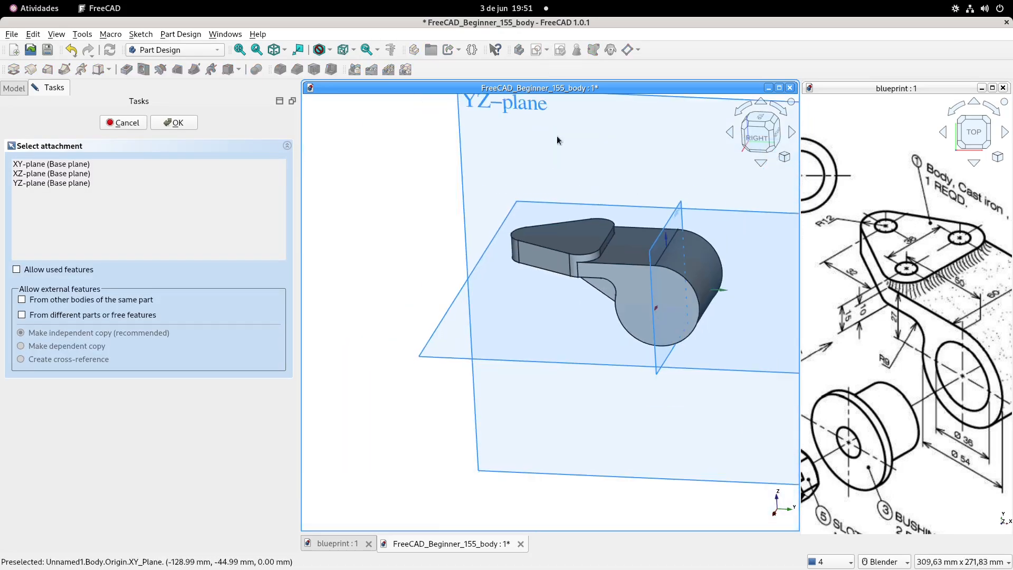
pyautogui.click(513, 108)
pyautogui.scroll(5, 589, 279)
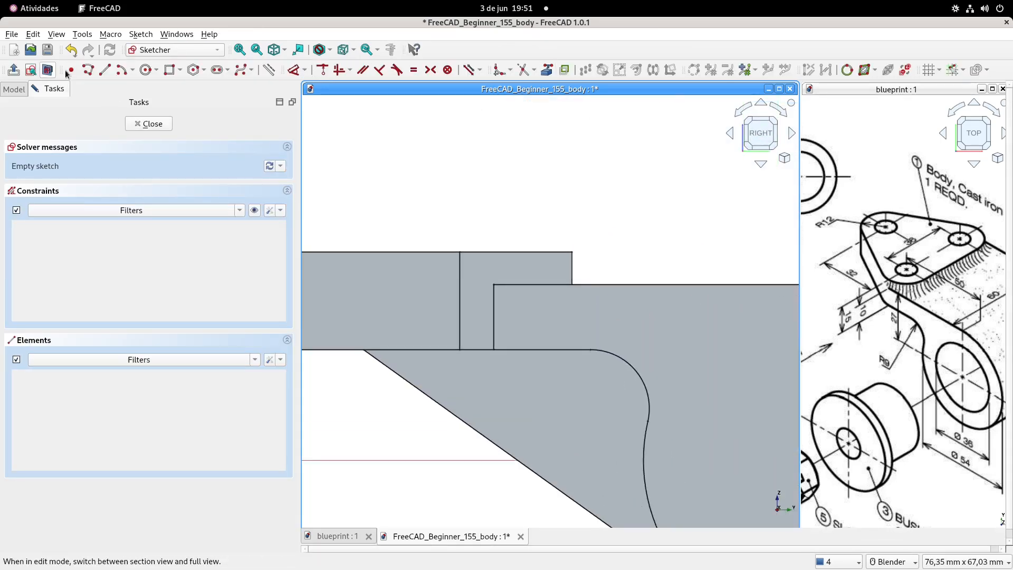
pyautogui.click(547, 70)
pyautogui.scroll(2, 596, 262)
pyautogui.click(621, 295)
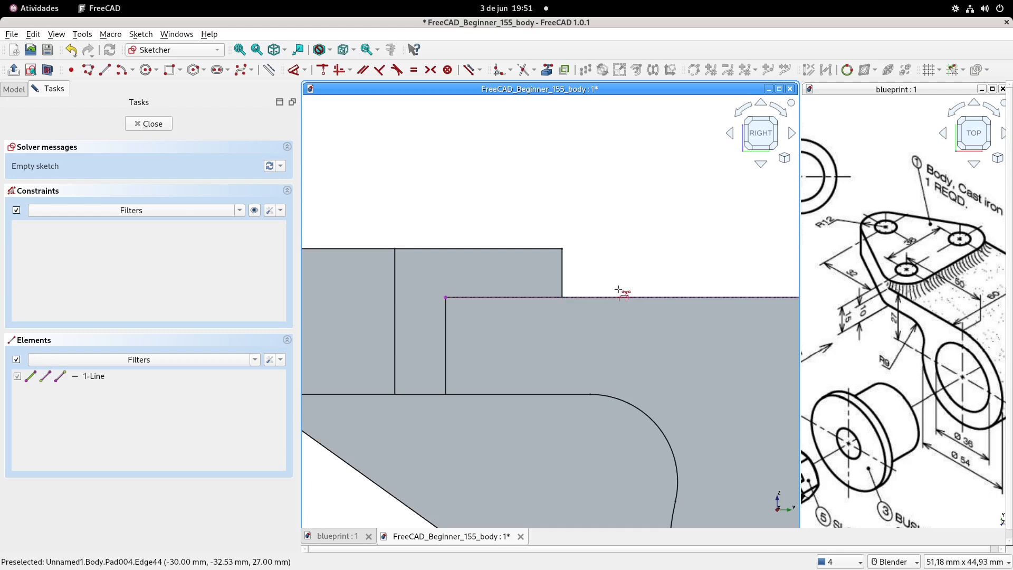
pyautogui.click(547, 249)
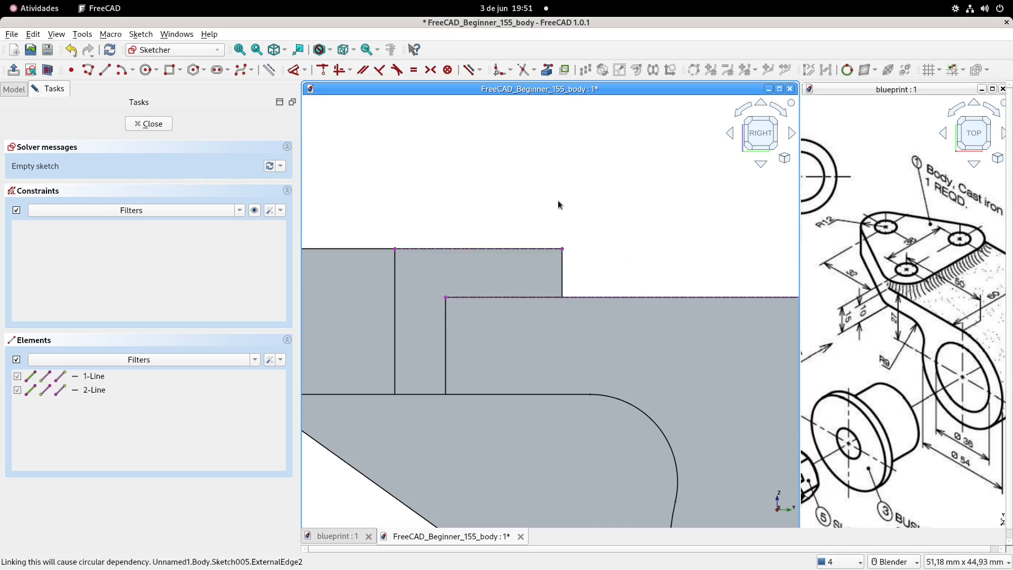
pyautogui.keyDown('shift'); pyautogui.moveTo(626, 215); pyautogui.dragTo(550, 202, button='middle'); pyautogui.keyUp('shift')
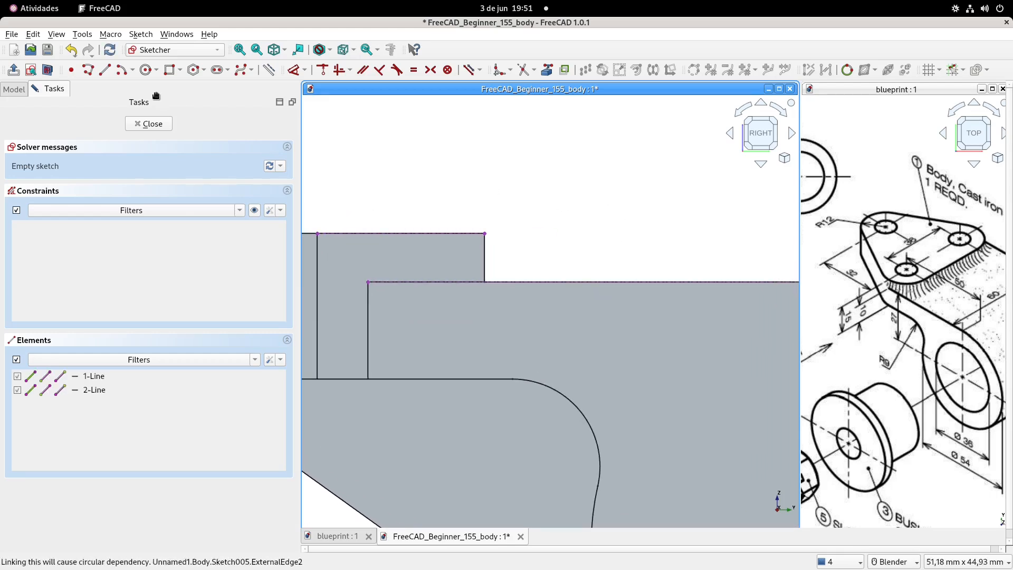
# Draw a centre-point arc of about 3.5 mm radius from the raised pad's upper corner down to the lower flat face's referenced edge.
pyautogui.click(124, 72)
pyautogui.click(517, 232)
pyautogui.click(485, 234)
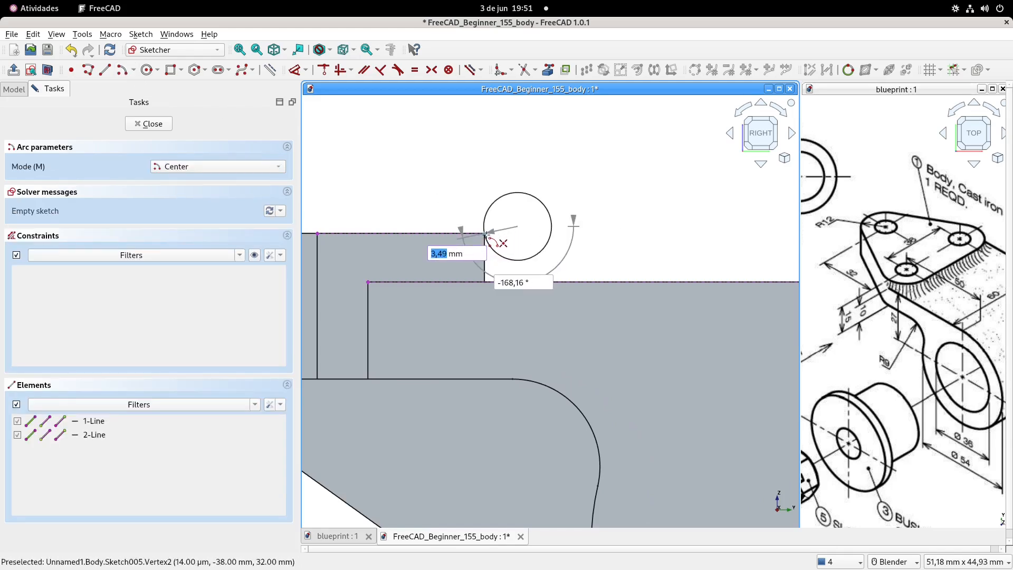
pyautogui.click(530, 282)
pyautogui.rightClick(565, 238)
# Make the arc tangent to the referenced top edge of the lower flat face.
pyautogui.click(397, 70)
pyautogui.click(512, 274)
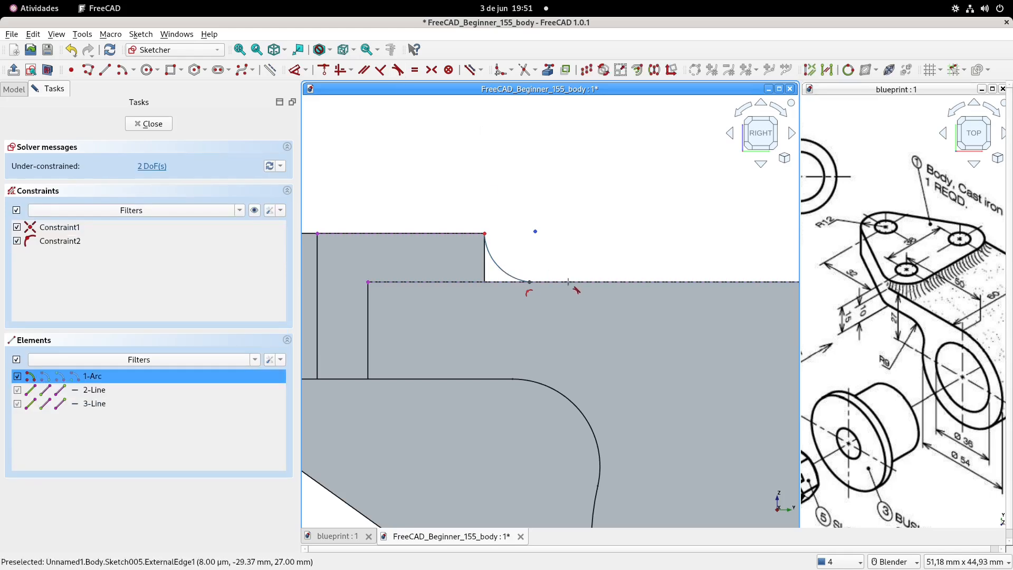
pyautogui.click(569, 285)
pyautogui.click(516, 325)
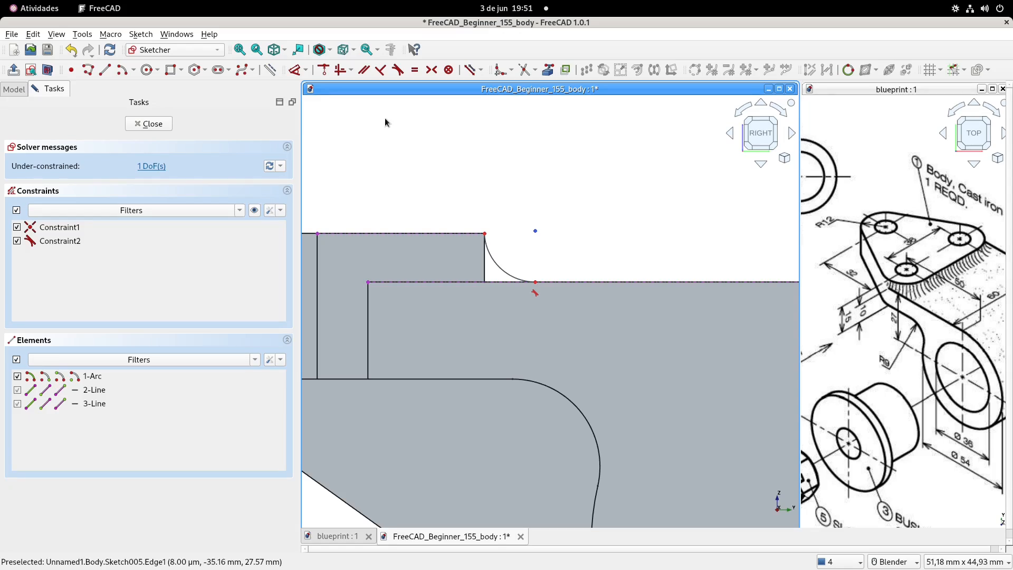
# Close the fillet profile with a vertical line down from the raised pad's corner and a horizontal line to the arc's end, finishing the sketch.
pyautogui.click(105, 70)
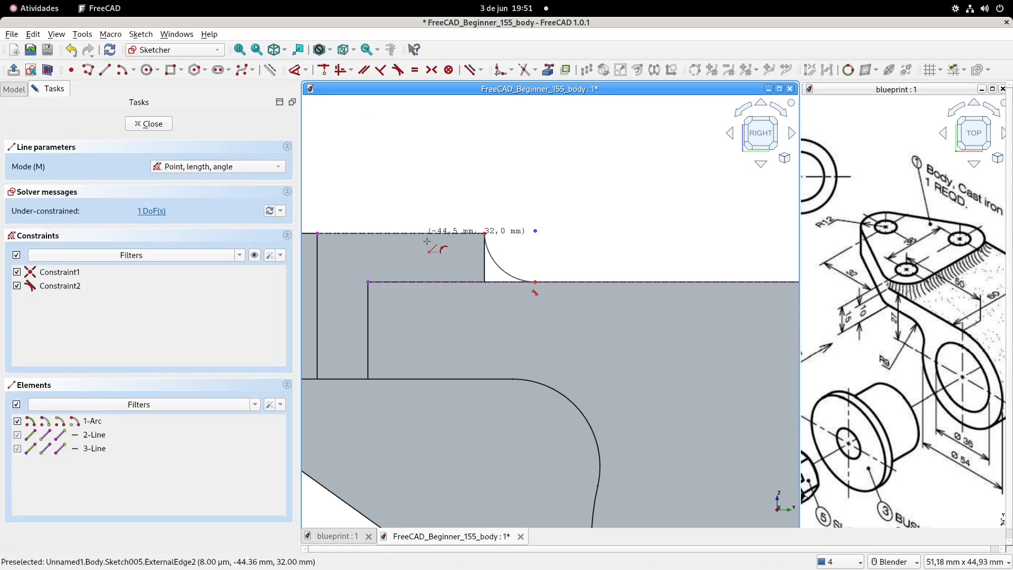
pyautogui.click(485, 233)
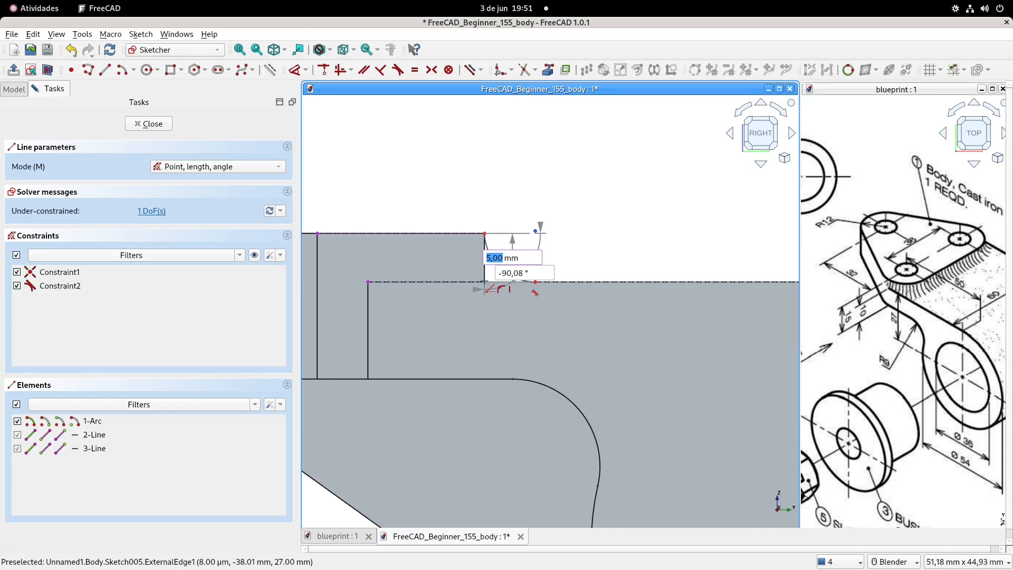
pyautogui.click(484, 282)
pyautogui.click(483, 282)
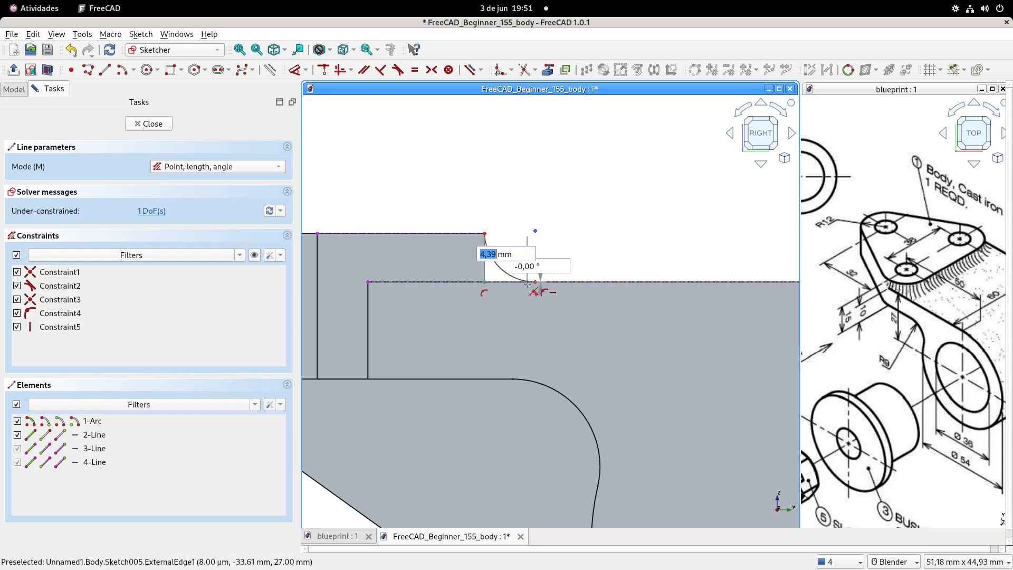
pyautogui.click(534, 282)
pyautogui.rightClick(536, 174)
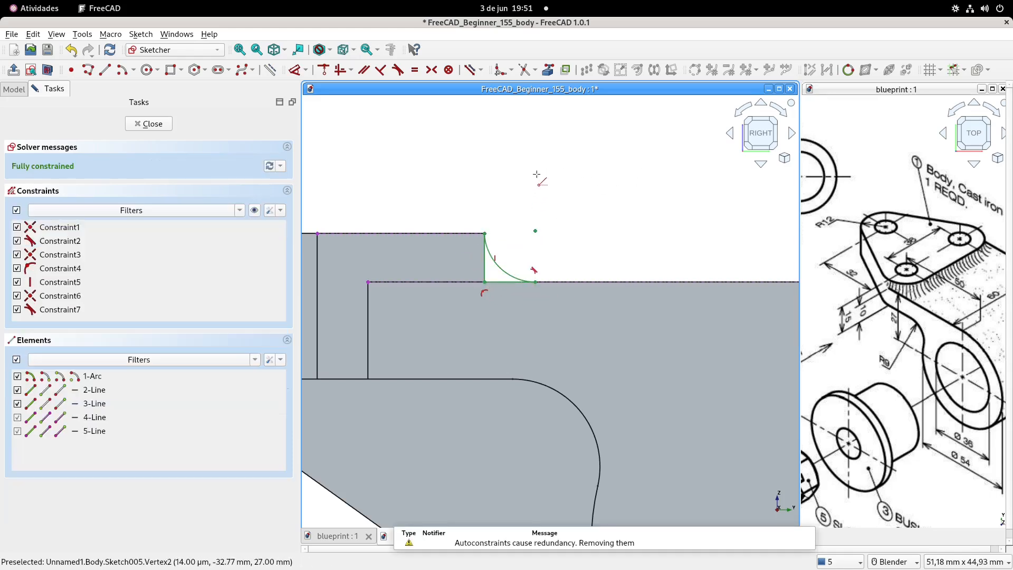
pyautogui.scroll(1, 509, 280)
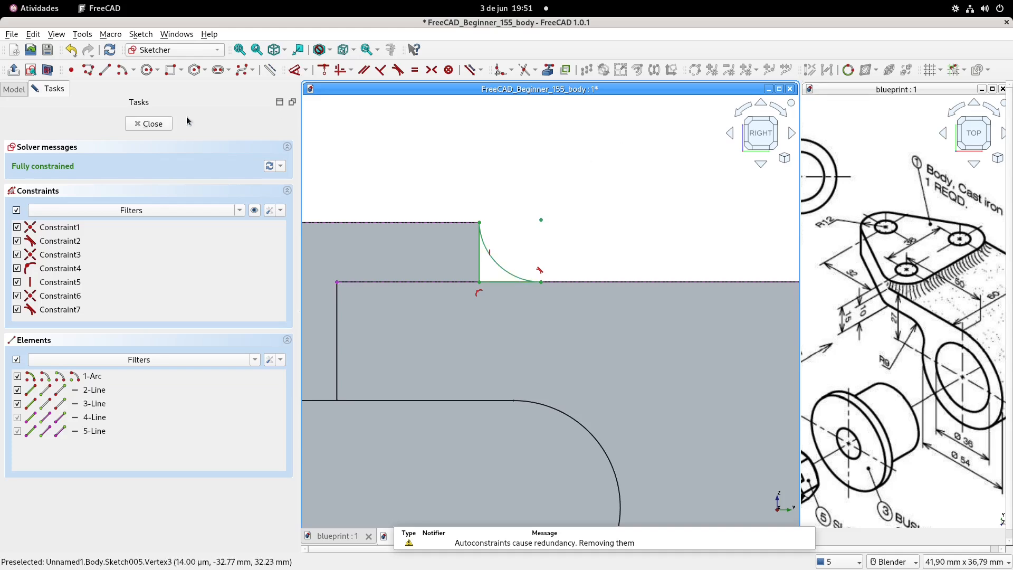
pyautogui.press('Escape')
# Sweep the fillet profile as an additive pipe along the raised pad's lower edge, using both corner arcs and the straight segment between them.
pyautogui.scroll(3, 626, 254)
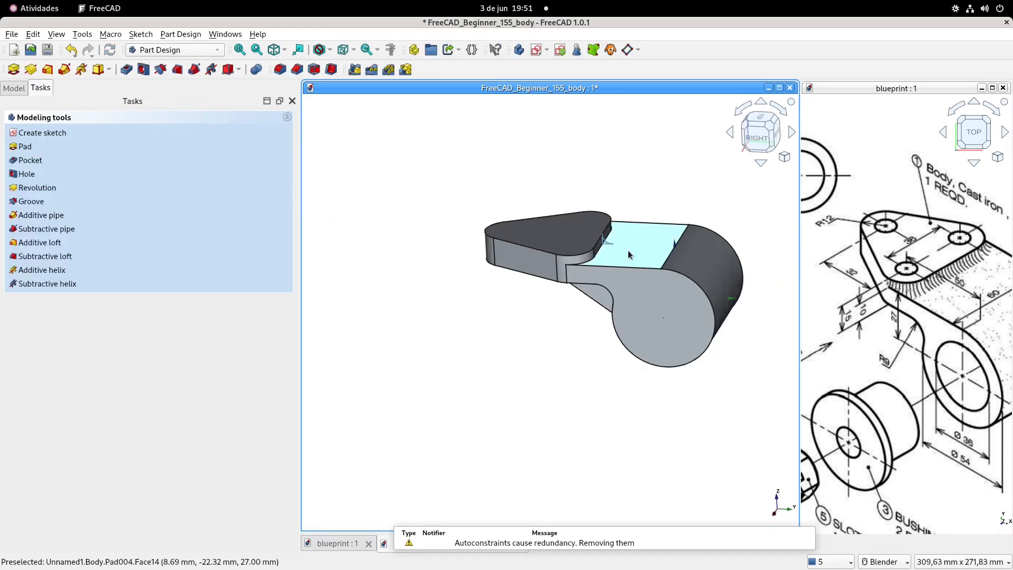
pyautogui.moveTo(628, 253); pyautogui.dragTo(597, 258, button='middle')
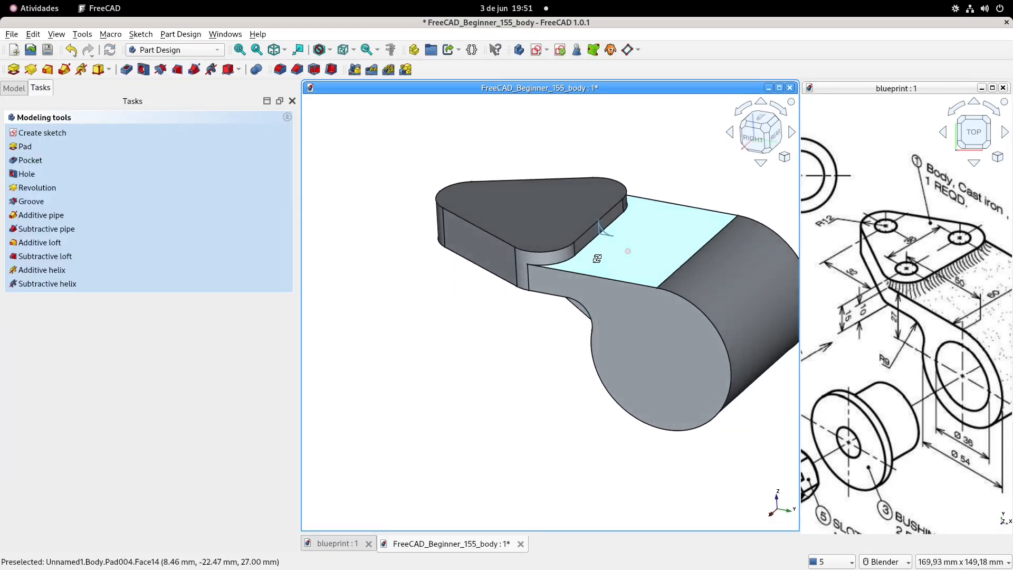
pyautogui.click(14, 88)
pyautogui.click(70, 228)
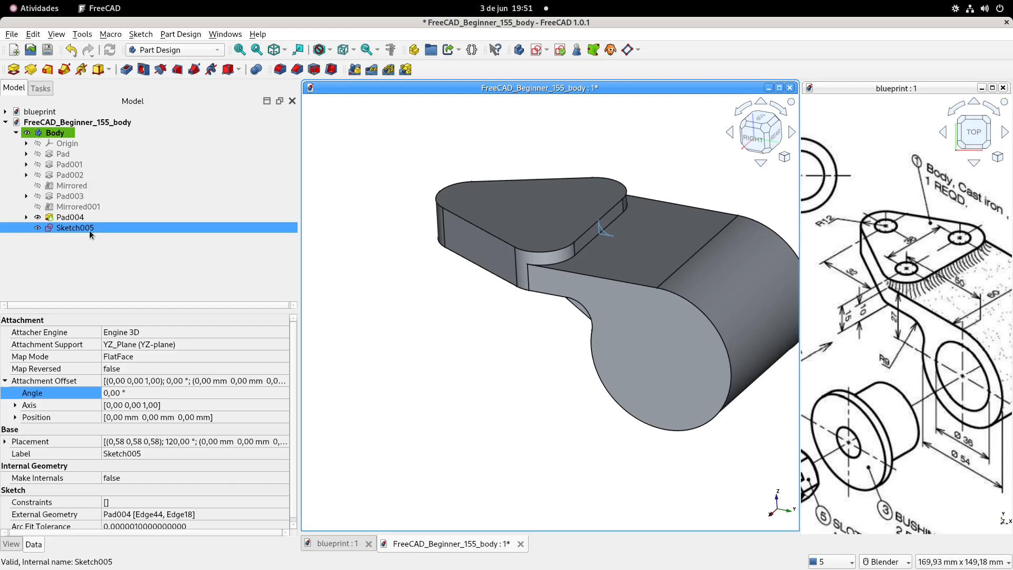
pyautogui.click(63, 71)
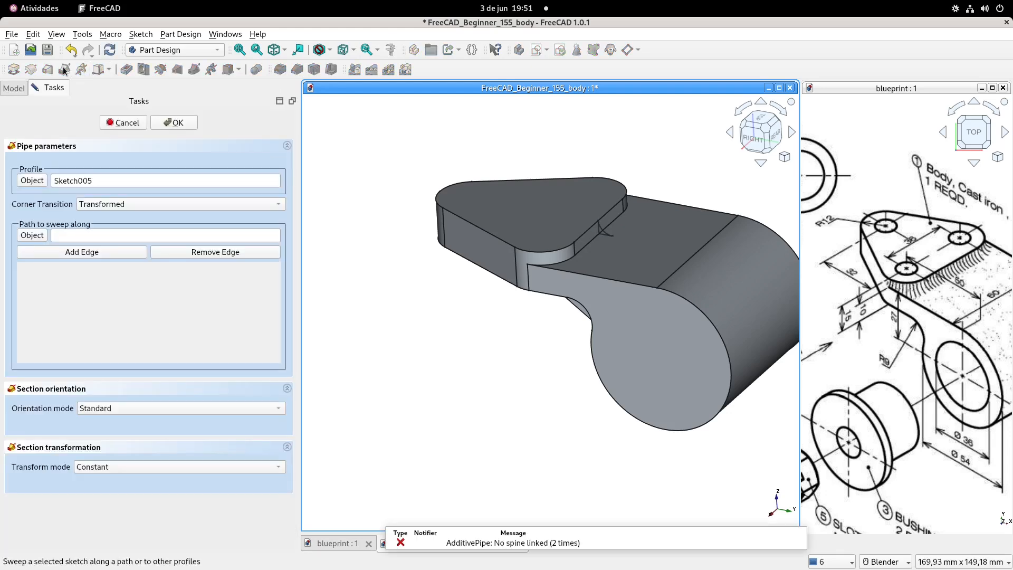
pyautogui.click(93, 252)
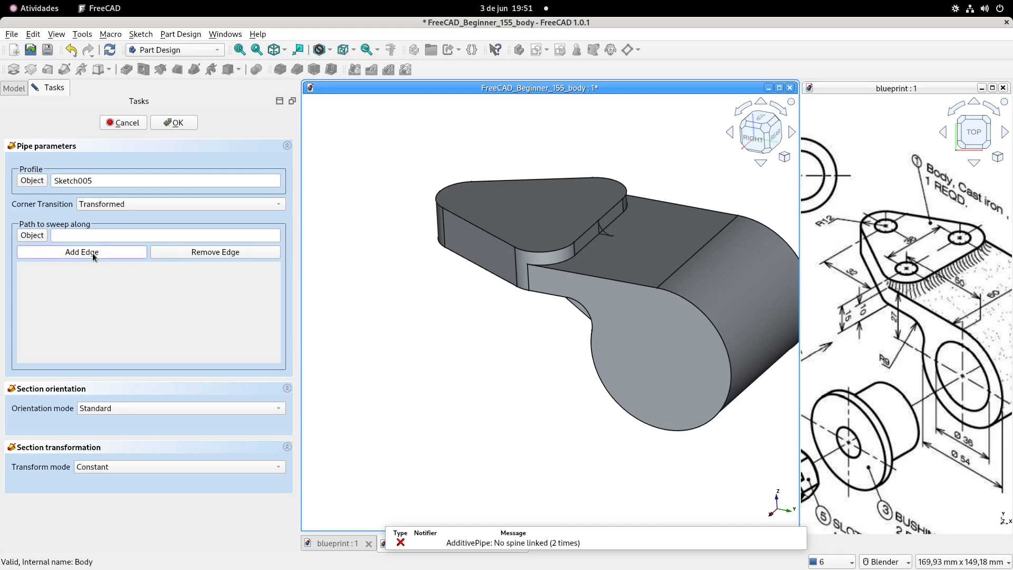
pyautogui.click(571, 258)
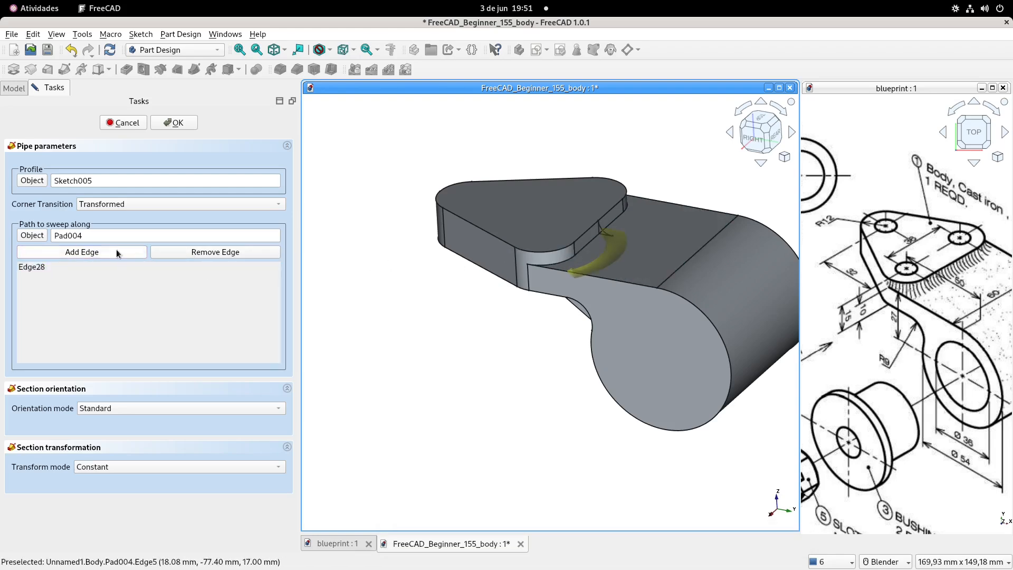
pyautogui.click(592, 243)
pyautogui.moveTo(638, 254); pyautogui.dragTo(369, 288, button='middle')
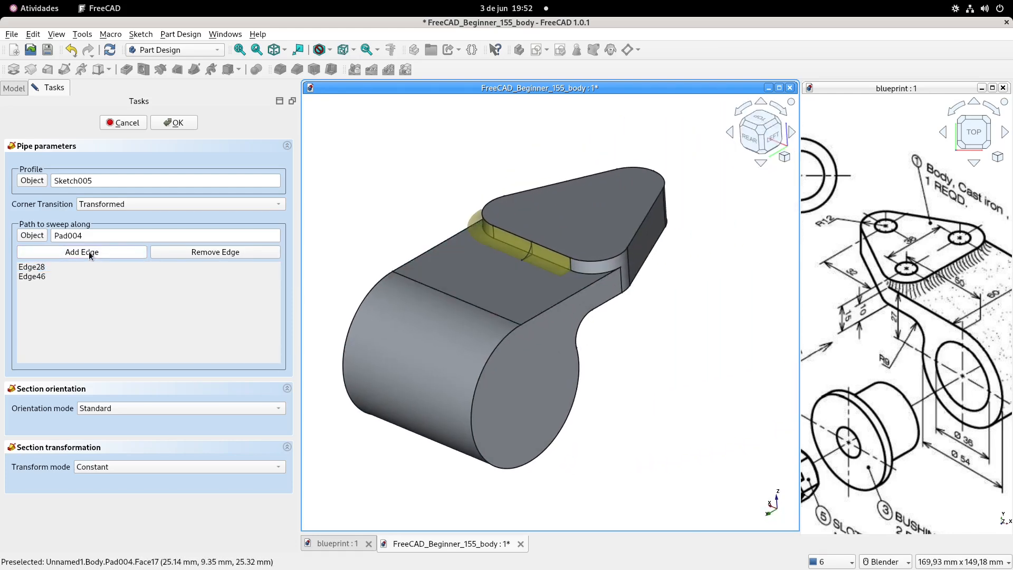
pyautogui.click(587, 273)
pyautogui.click(153, 286)
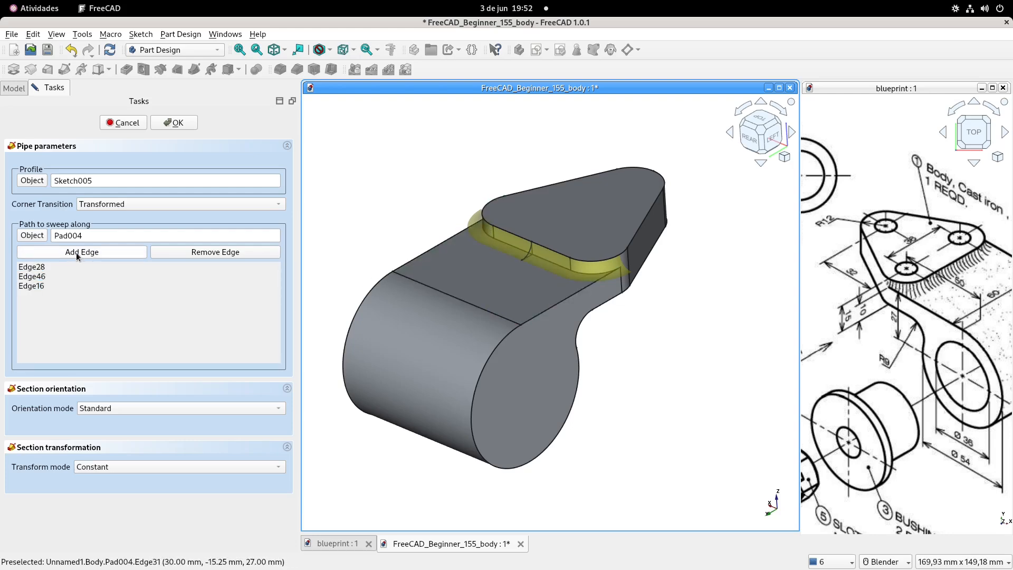
pyautogui.click(176, 125)
# Create a sketch on the XY plane and reference the flat face's two side edges as external geometry.
pyautogui.moveTo(460, 254); pyautogui.dragTo(483, 285, button='middle')
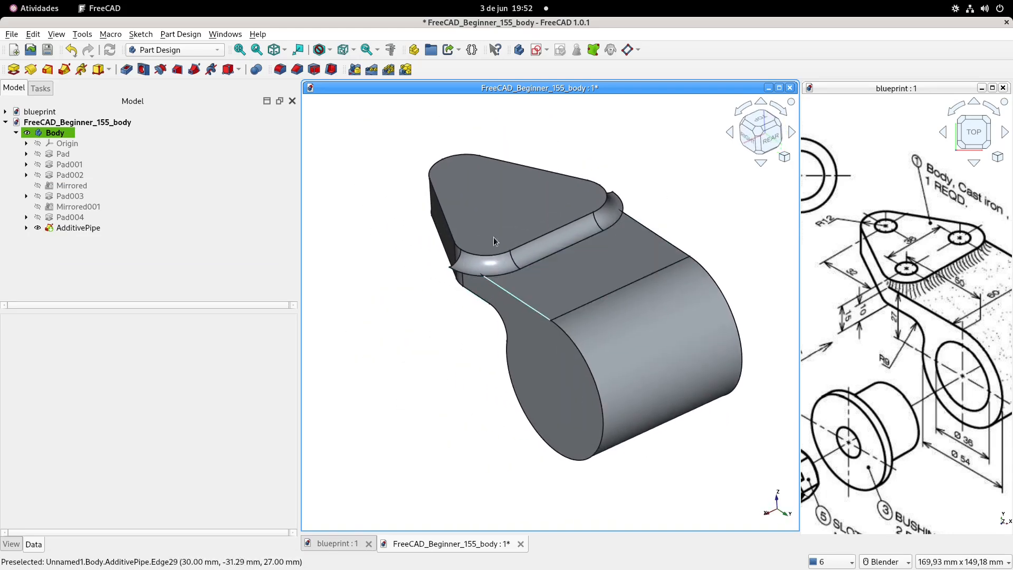
pyautogui.click(536, 51)
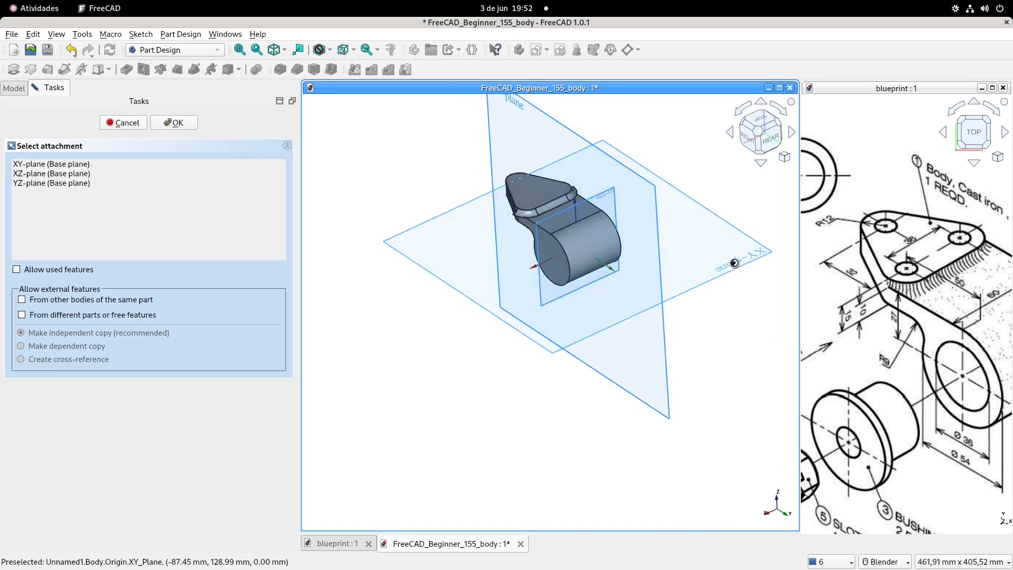
pyautogui.click(735, 263)
pyautogui.scroll(5, 559, 305)
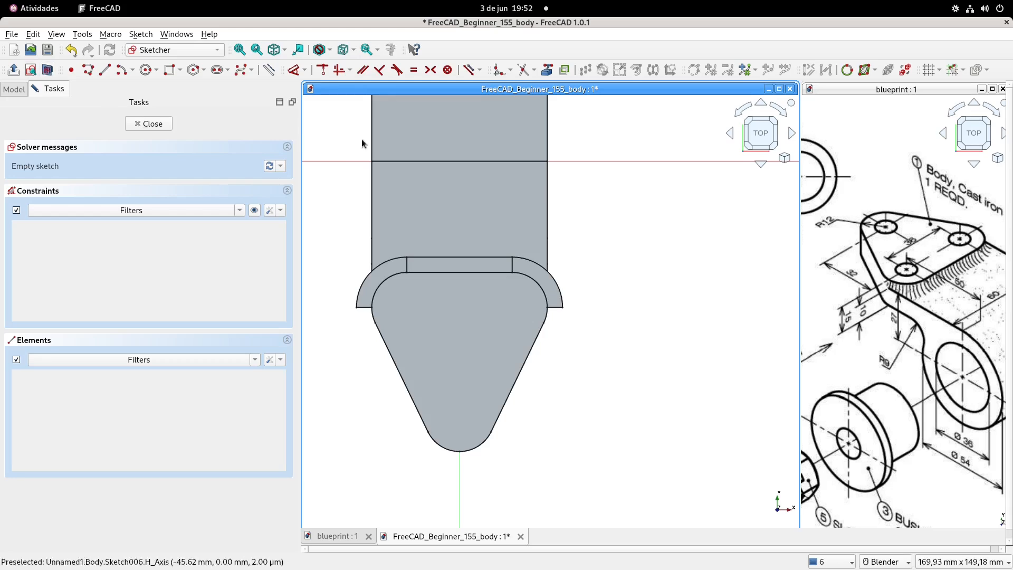
pyautogui.click(547, 69)
pyautogui.click(547, 254)
pyautogui.click(372, 253)
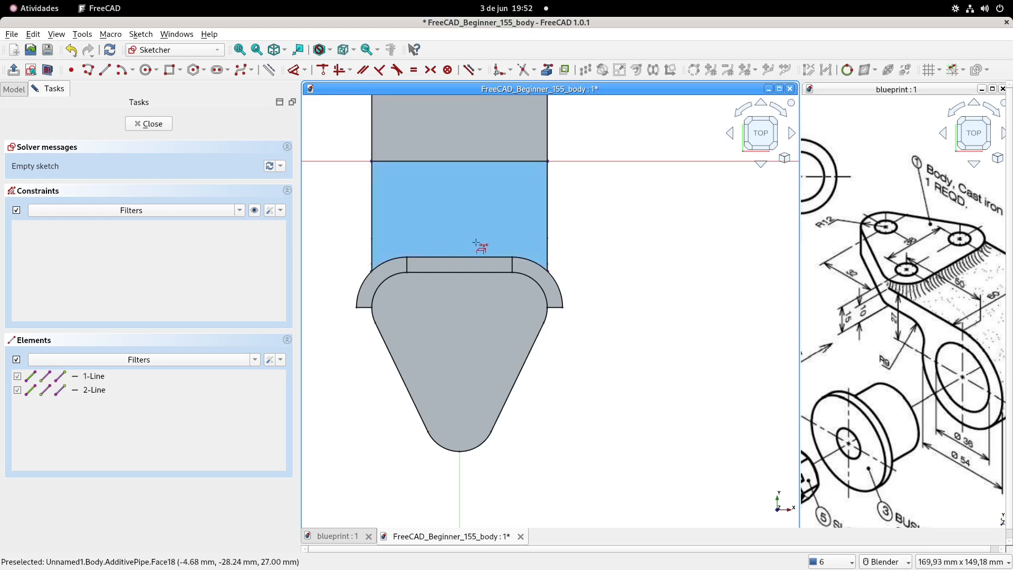
# Draw two rectangles from the X axis down along the outer sides of the referenced edges, about 51 mm tall at right and 56 mm at left.
pyautogui.scroll(2, 565, 221)
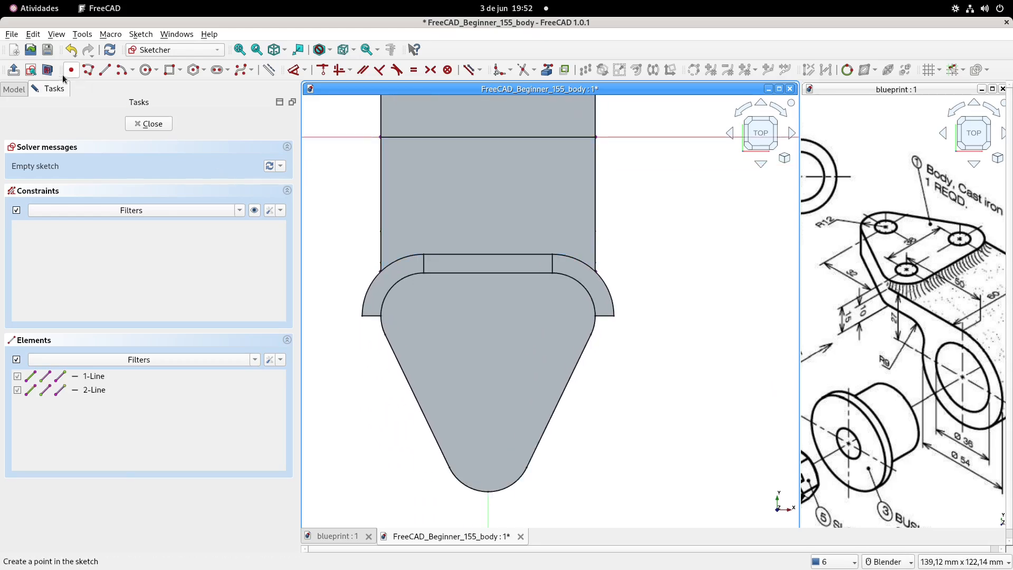
pyautogui.click(47, 69)
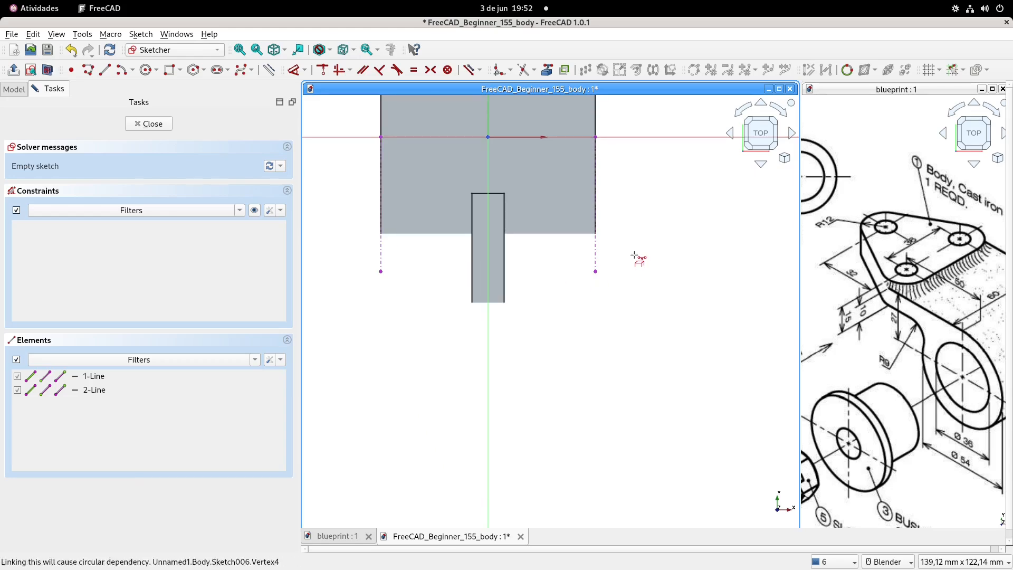
pyautogui.click(170, 70)
pyautogui.click(678, 320)
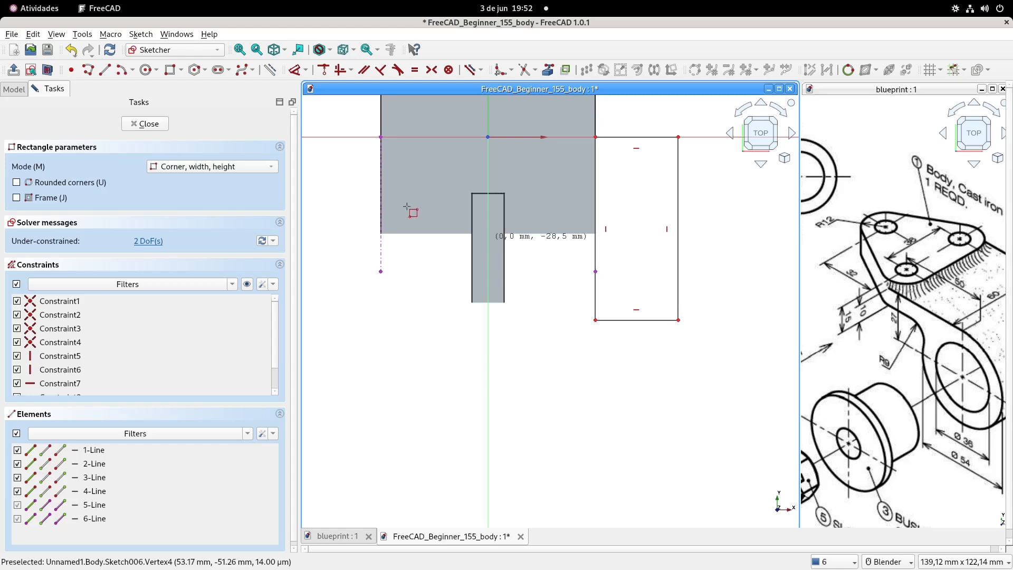
pyautogui.click(381, 136)
pyautogui.click(304, 337)
pyautogui.keyDown('shift'); pyautogui.moveTo(418, 293); pyautogui.dragTo(465, 291, button='middle'); pyautogui.keyUp('shift')
pyautogui.rightClick(465, 291)
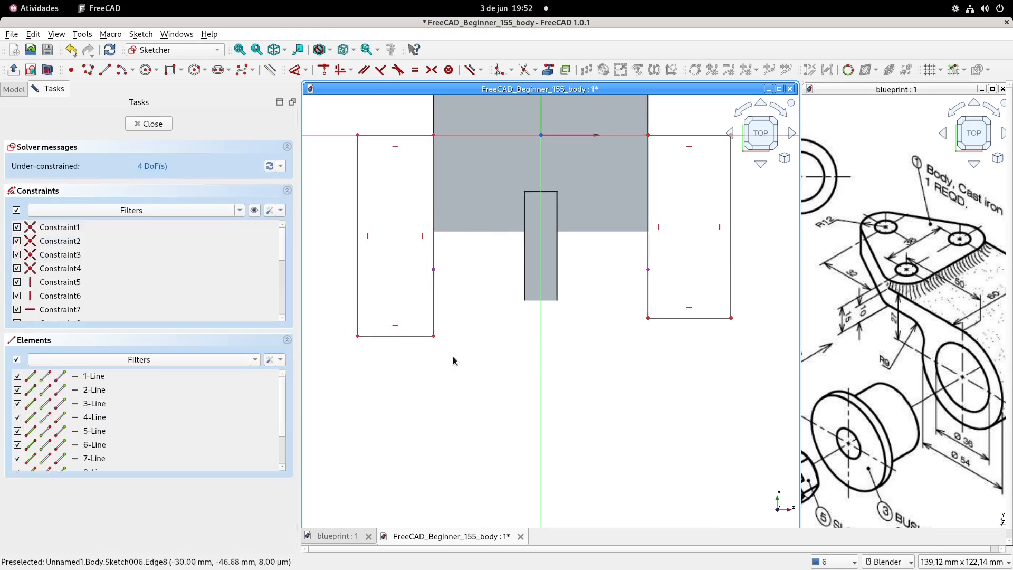
# Extend the right rectangle to about 65 mm tall, past the fillet blend, and constrain both rectangles' inner lower corners horizontally level.
pyautogui.click(47, 70)
pyautogui.moveTo(721, 321); pyautogui.dragTo(670, 366)
pyautogui.click(433, 336)
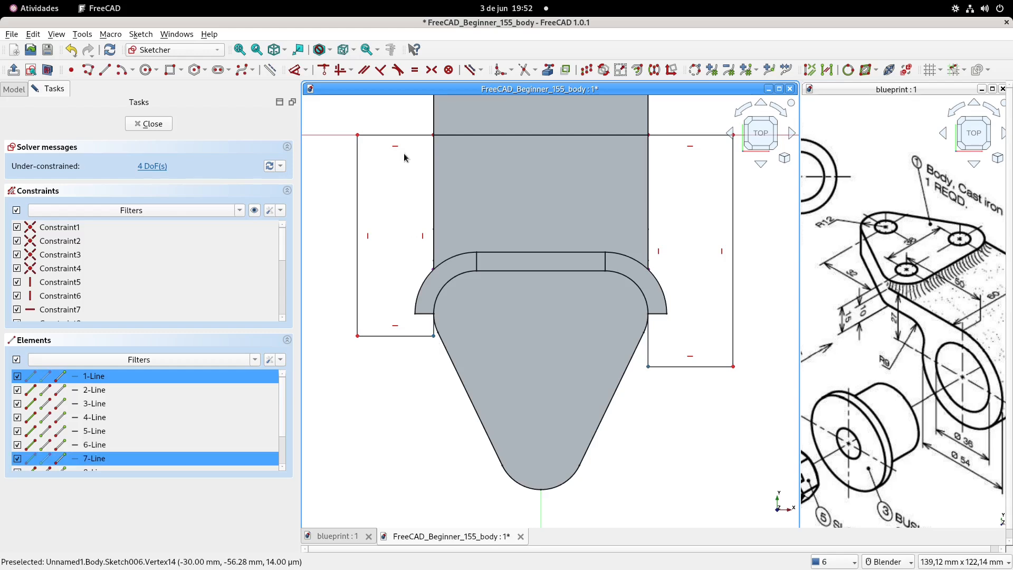
pyautogui.click(340, 69)
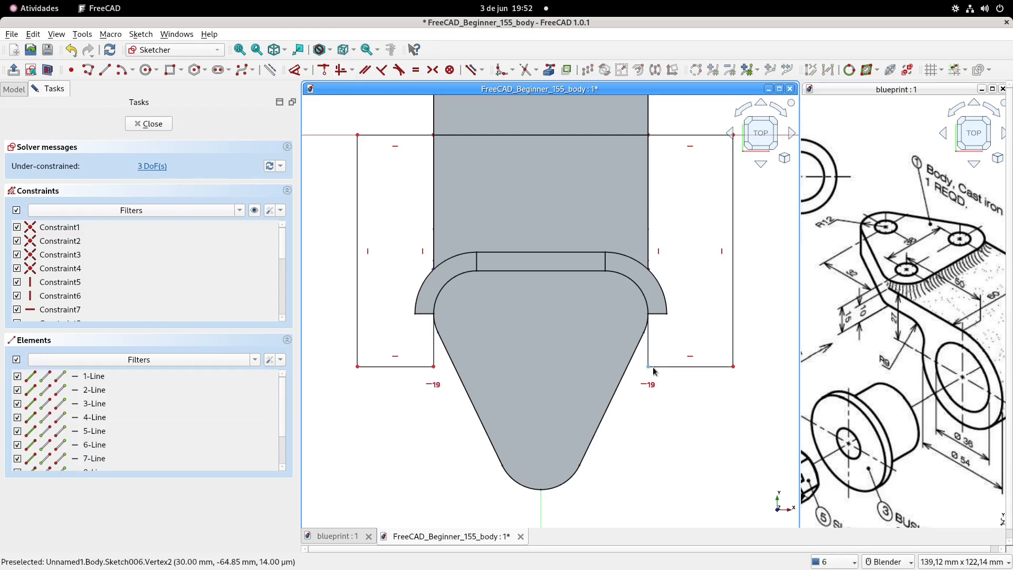
# Move the two side rectangles' lower edges up to about Y -60 mm and constrain those edges to equal length.
pyautogui.moveTo(648, 367); pyautogui.dragTo(648, 351)
pyautogui.click(396, 351)
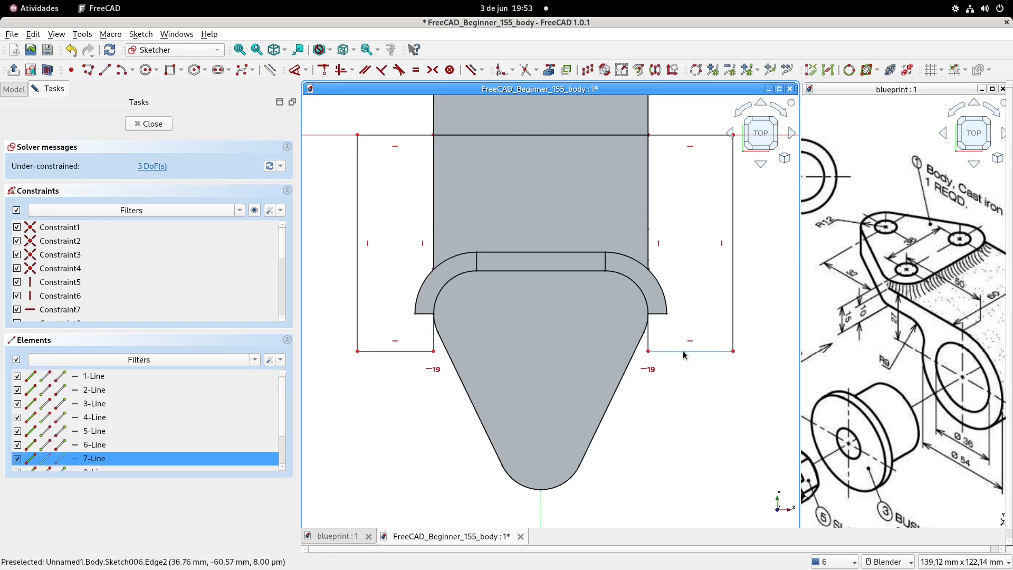
pyautogui.click(689, 352)
pyautogui.click(415, 73)
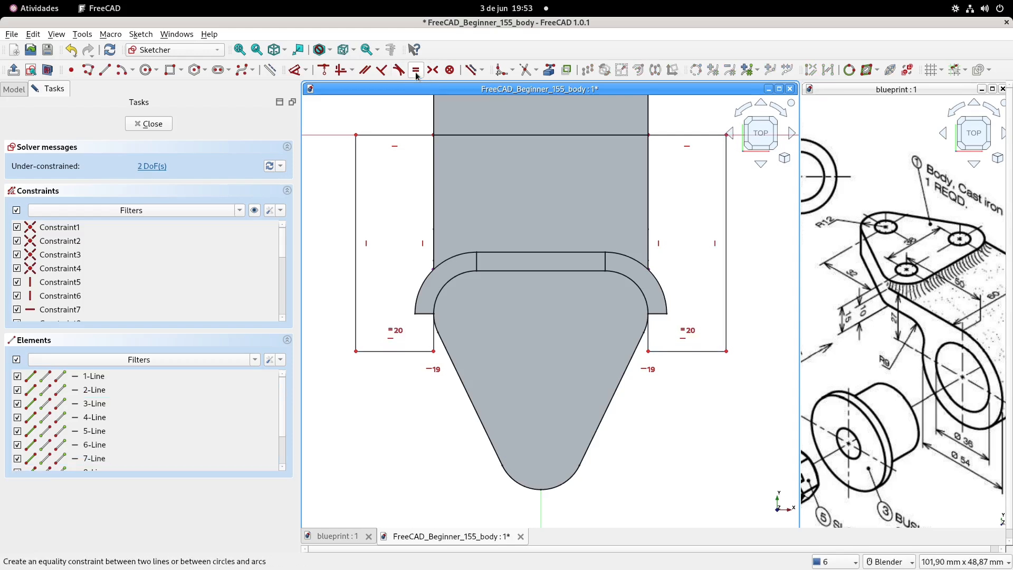
# Narrow the side rectangles and dimension the right-hand rectangle's width as 6 mm.
pyautogui.moveTo(678, 352); pyautogui.dragTo(659, 347)
pyautogui.click(303, 72)
pyautogui.click(660, 345)
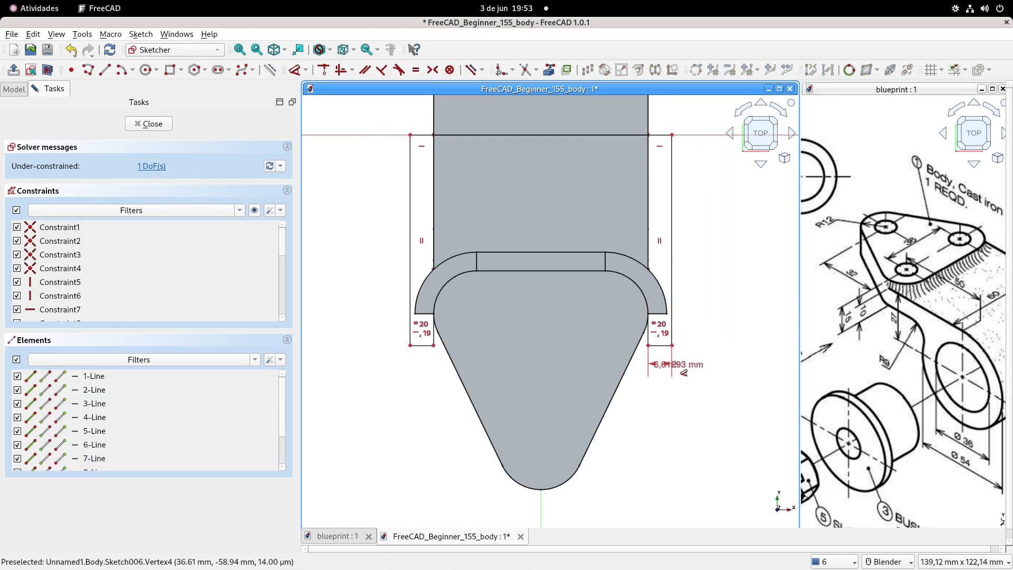
pyautogui.click(716, 379)
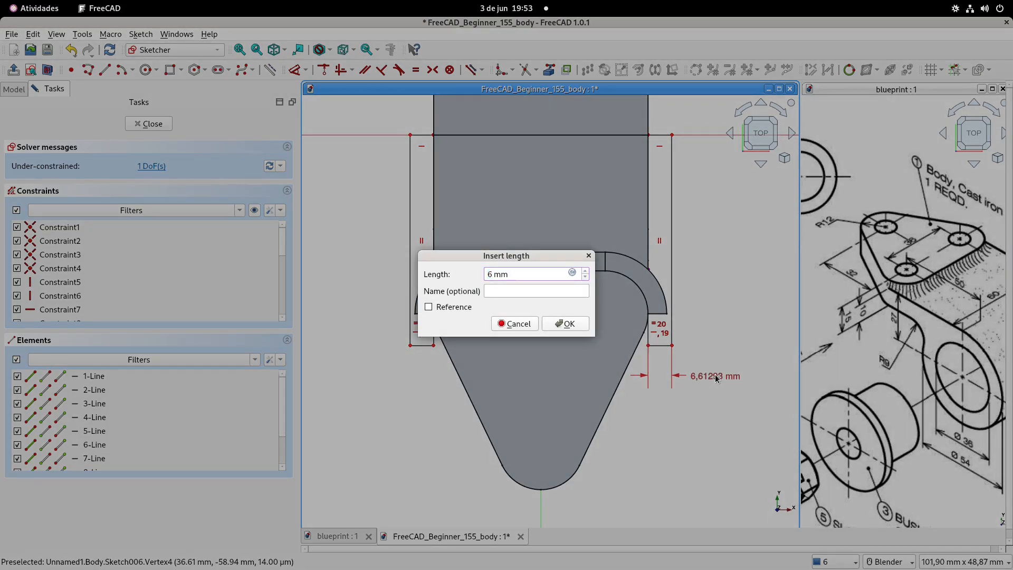
pyautogui.press('Return')
# Dimension the right-hand rectangle's outer vertical edge as 60 mm and leave the sketch.
pyautogui.click(671, 241)
pyautogui.click(720, 241)
pyautogui.write('60')
pyautogui.press('Return')
pyautogui.press('Escape')
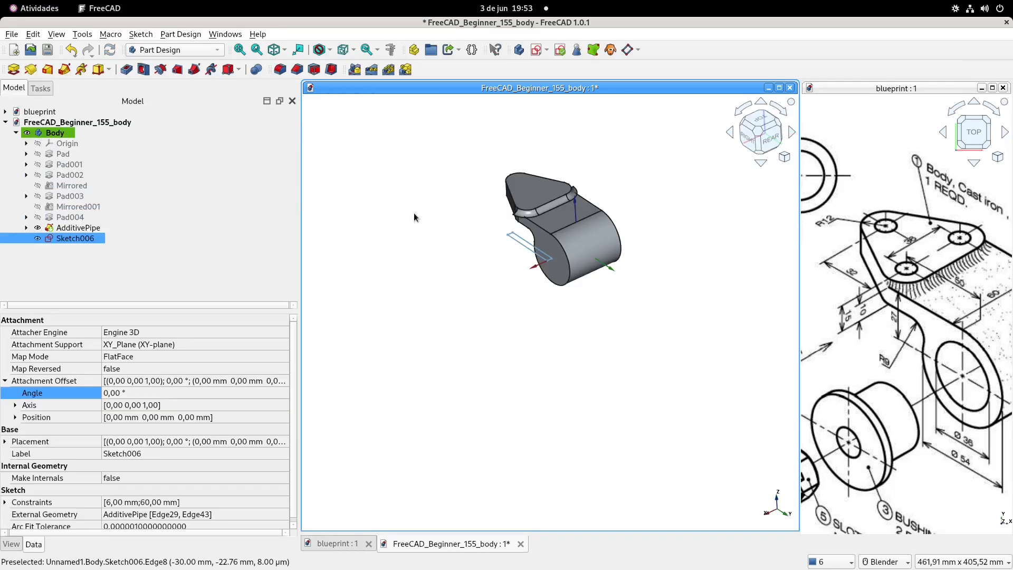
# Pocket the two side rectangles through all with the direction reversed, trimming the pipe ends flush with the body.
pyautogui.scroll(3, 490, 210)
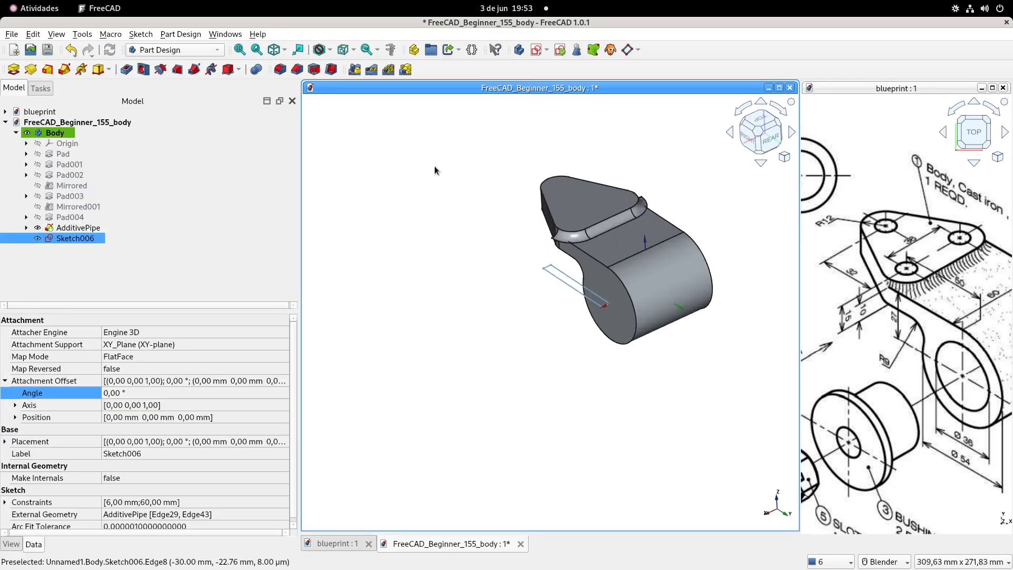
pyautogui.click(127, 69)
pyautogui.click(211, 165)
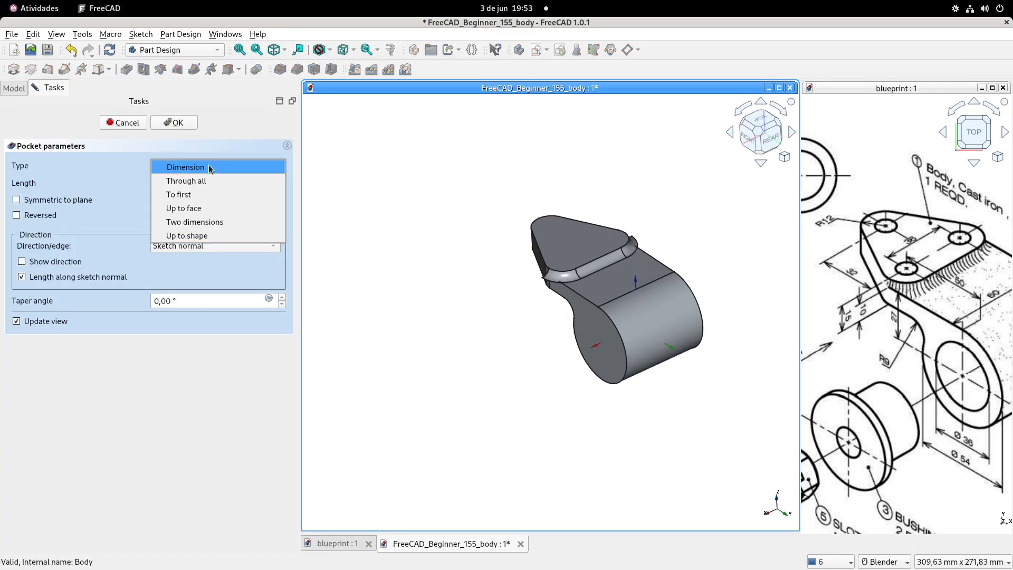
pyautogui.click(213, 180)
pyautogui.click(48, 213)
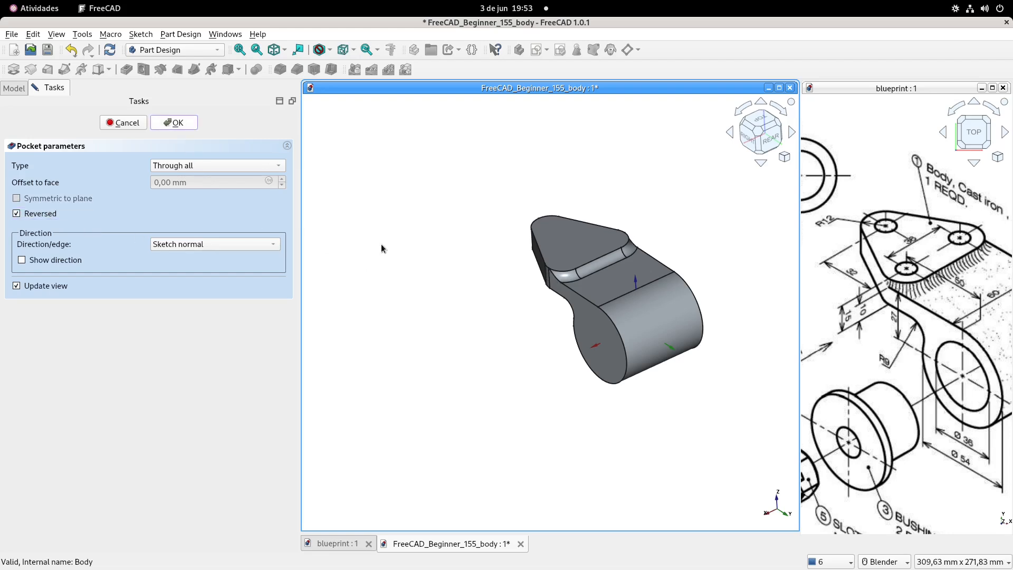
pyautogui.scroll(2, 573, 286)
pyautogui.keyDown('shift'); pyautogui.moveTo(645, 329); pyautogui.dragTo(573, 266, button='middle'); pyautogui.keyUp('shift')
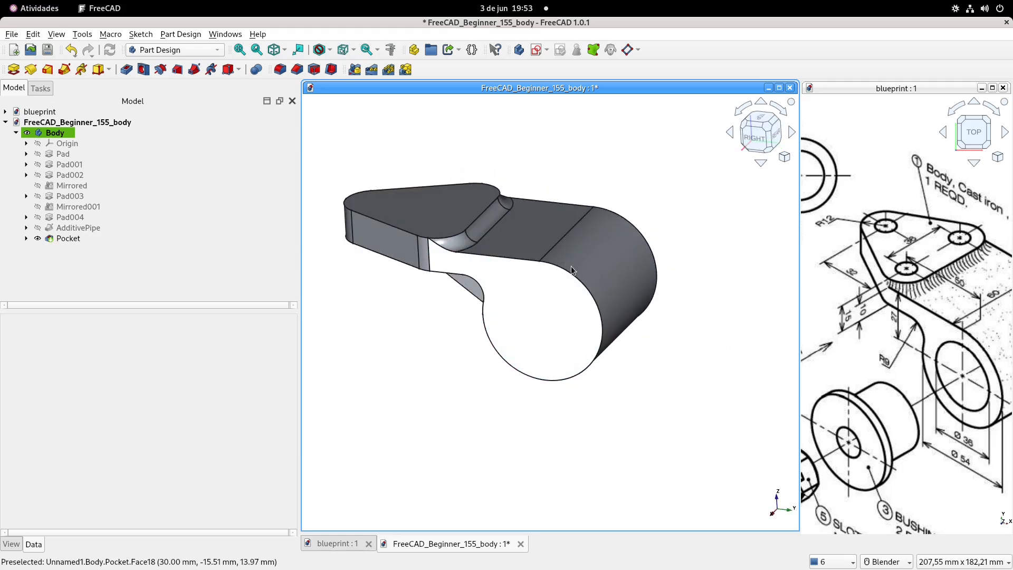
# Create a new sketch on the YZ-plane and toggle its section view.
pyautogui.scroll(-3, 926, 366)
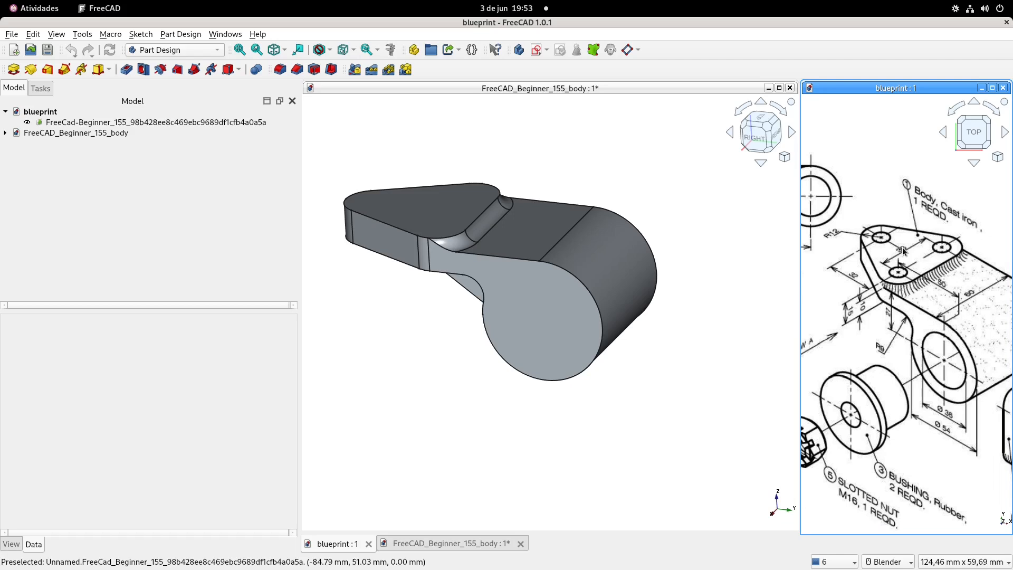
pyautogui.keyDown('shift'); pyautogui.moveTo(590, 308); pyautogui.dragTo(586, 288, button='middle'); pyautogui.keyUp('shift')
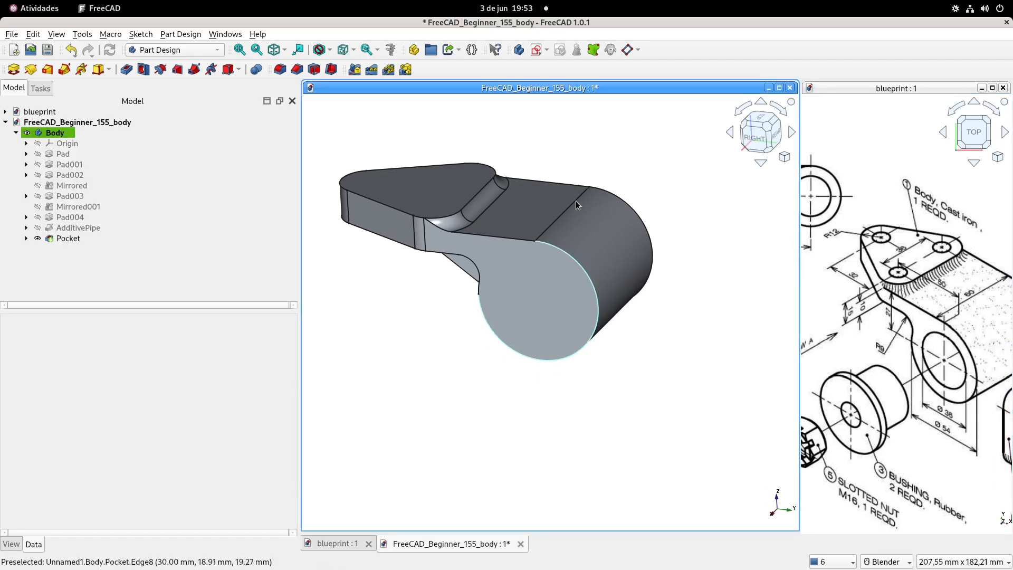
pyautogui.click(535, 51)
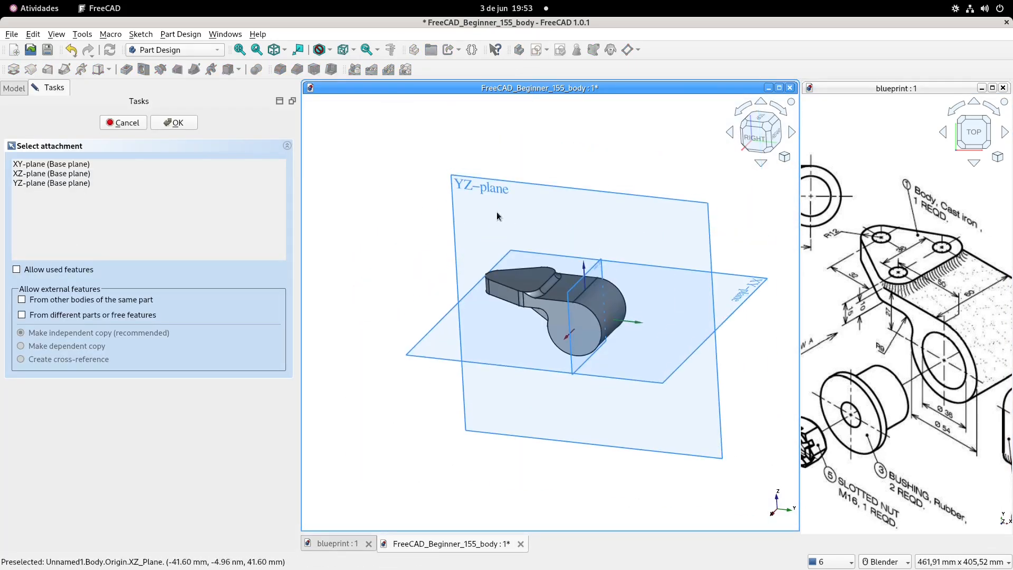
pyautogui.click(491, 189)
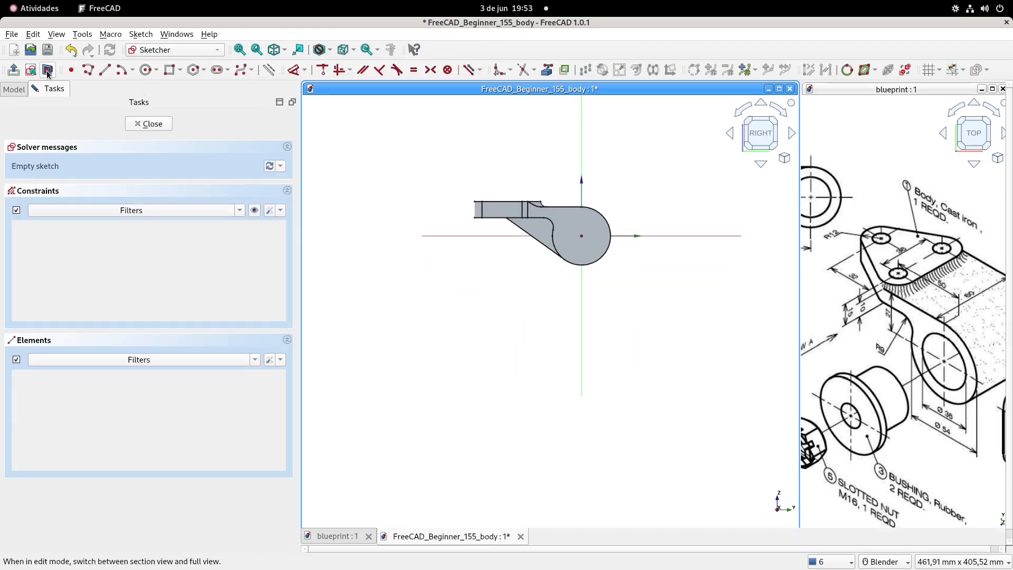
pyautogui.click(48, 71)
pyautogui.click(547, 69)
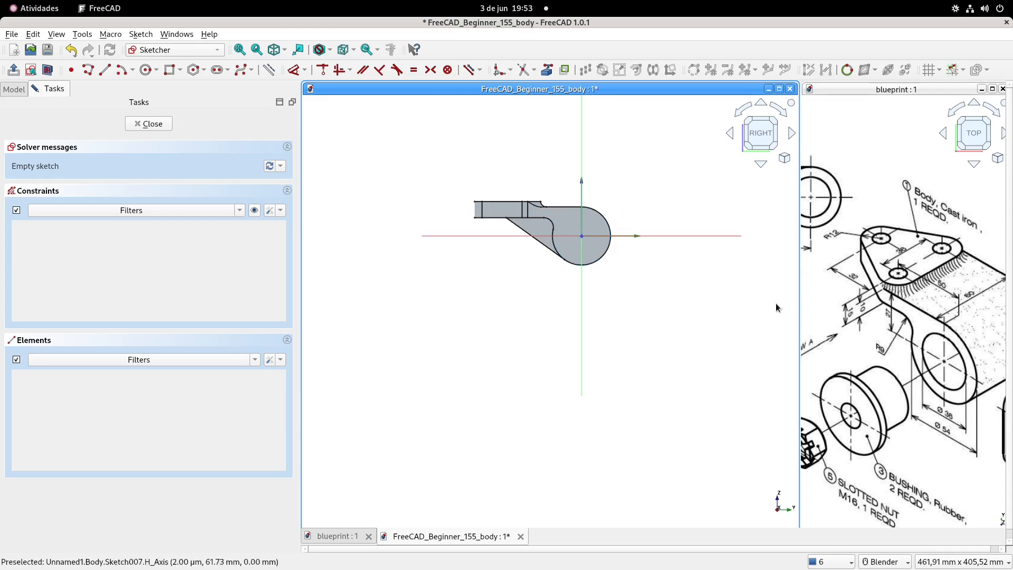
# Draw a 36 mm diameter circle centred on the origin for the bore of the cylindrical end.
pyautogui.scroll(2, 957, 404)
pyautogui.scroll(1, 948, 431)
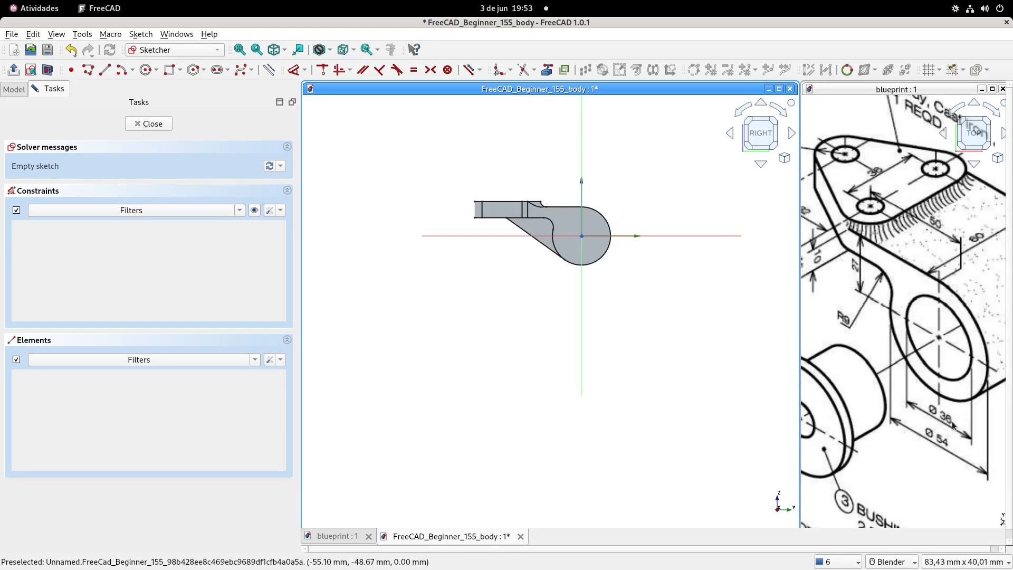
pyautogui.scroll(2, 571, 280)
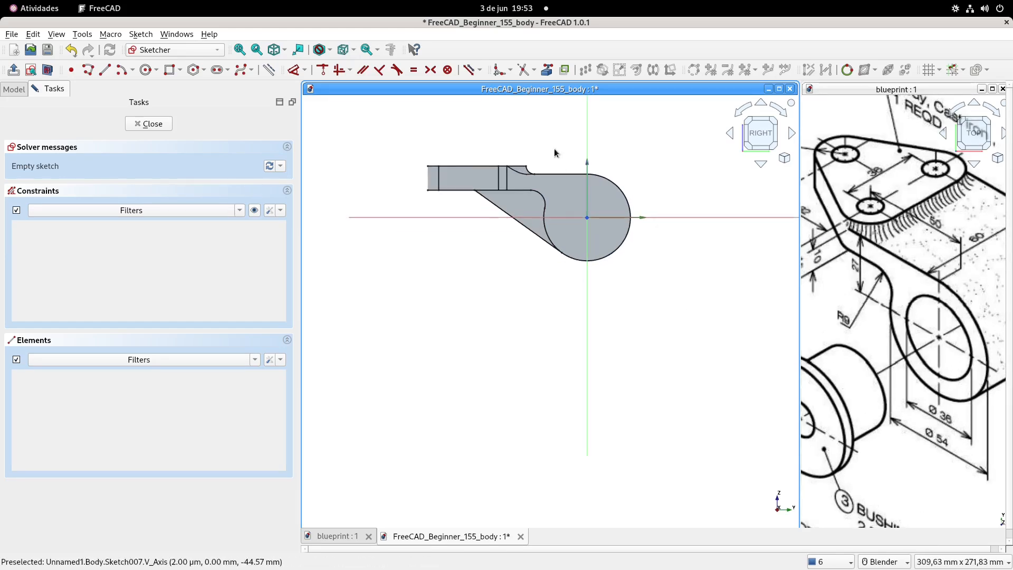
pyautogui.click(146, 70)
pyautogui.click(588, 217)
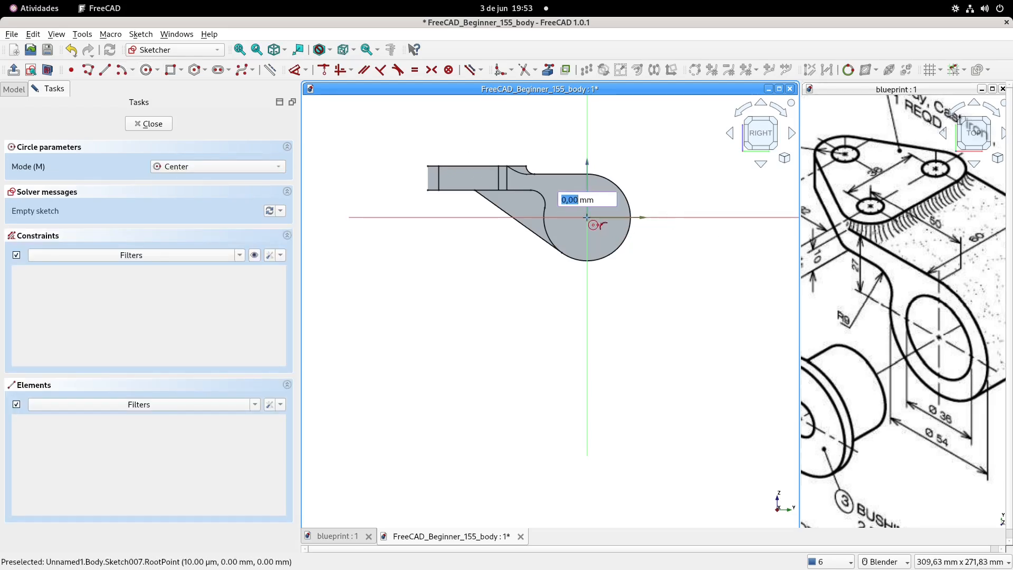
pyautogui.write('36')
pyautogui.press('Return')
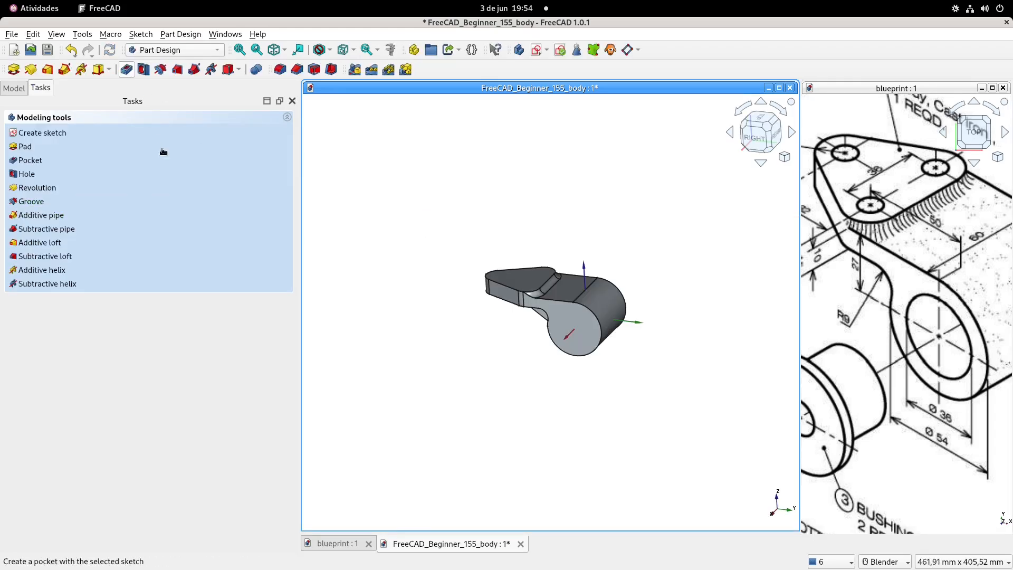
# Pocket the bore circle through all, symmetric to the sketch plane.
pyautogui.click(163, 154)
pyautogui.click(195, 166)
pyautogui.click(197, 177)
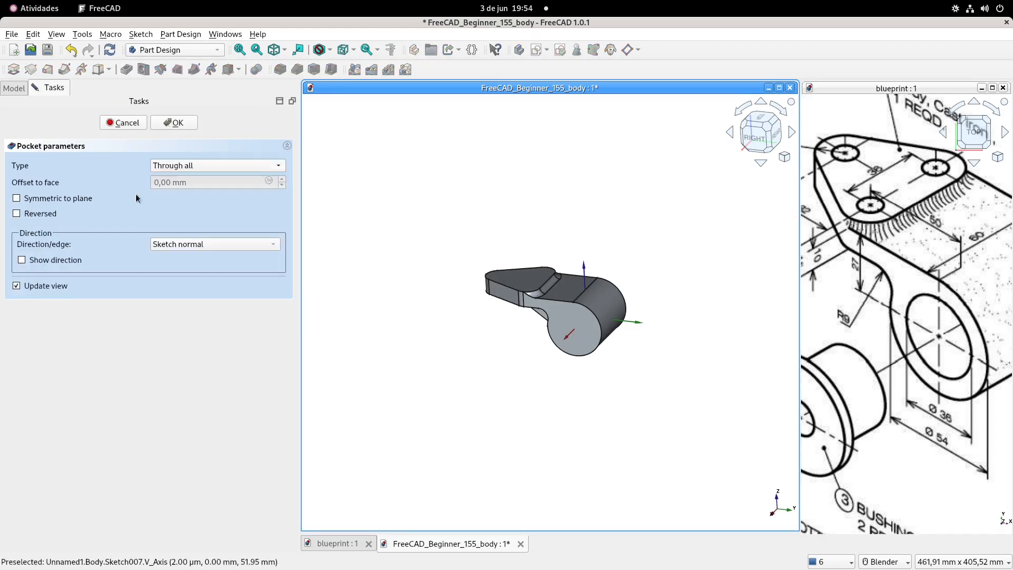
pyautogui.click(74, 198)
pyautogui.click(175, 123)
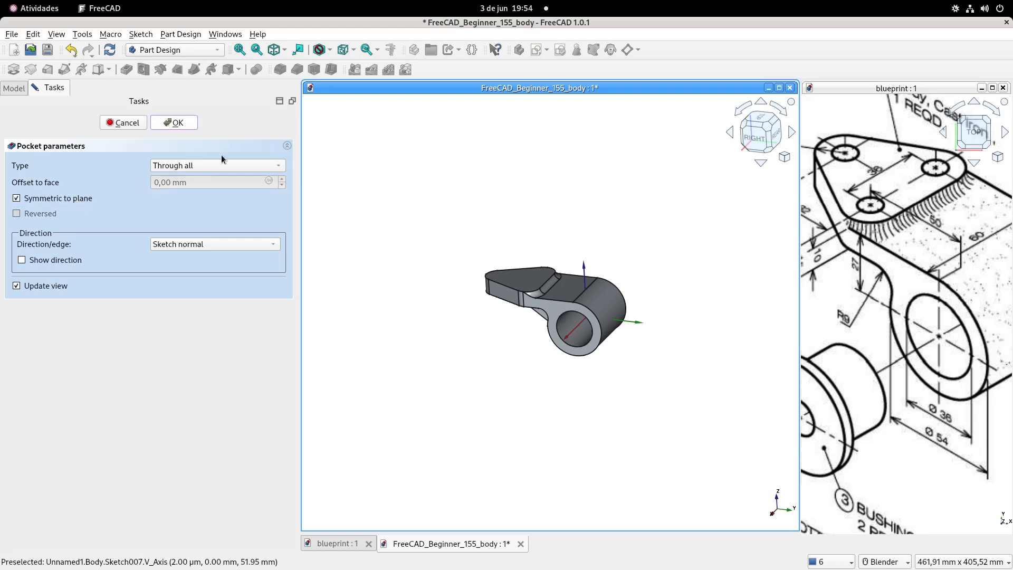
# Create a sketch on the triangular plate's top face and project its three rounded corner arcs as external geometry.
pyautogui.click(527, 275)
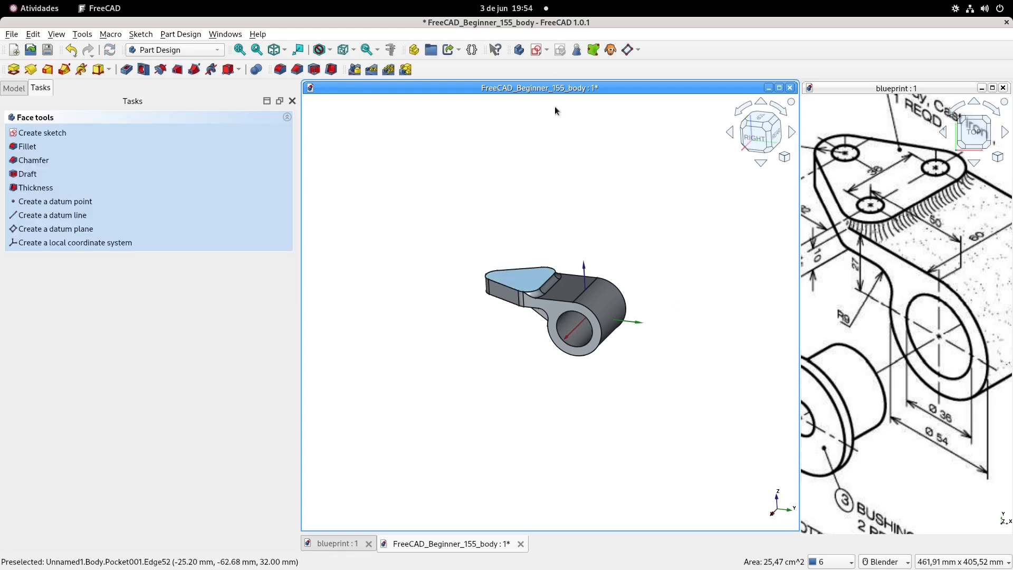
pyautogui.click(539, 50)
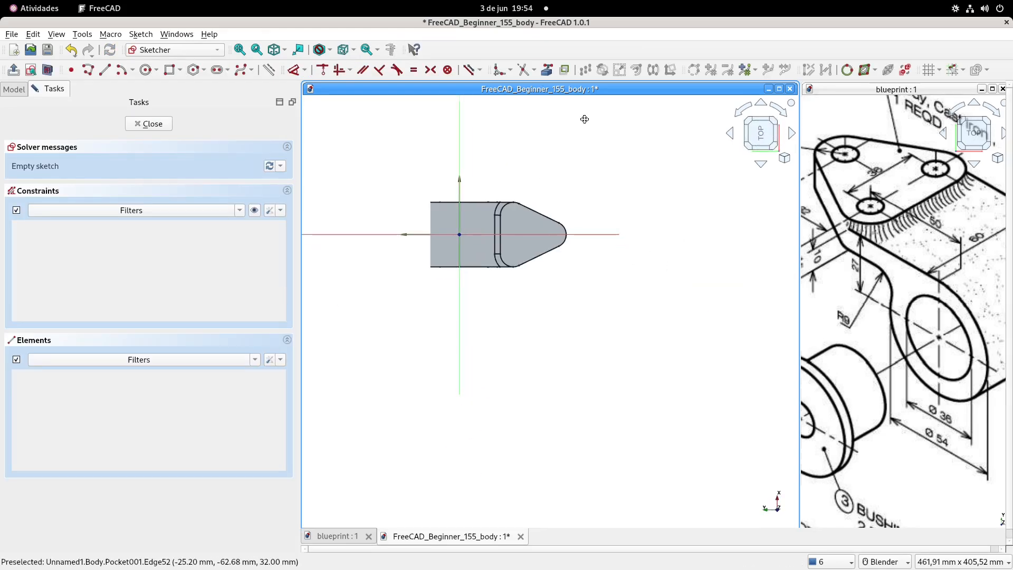
pyautogui.click(146, 69)
pyautogui.scroll(3, 534, 220)
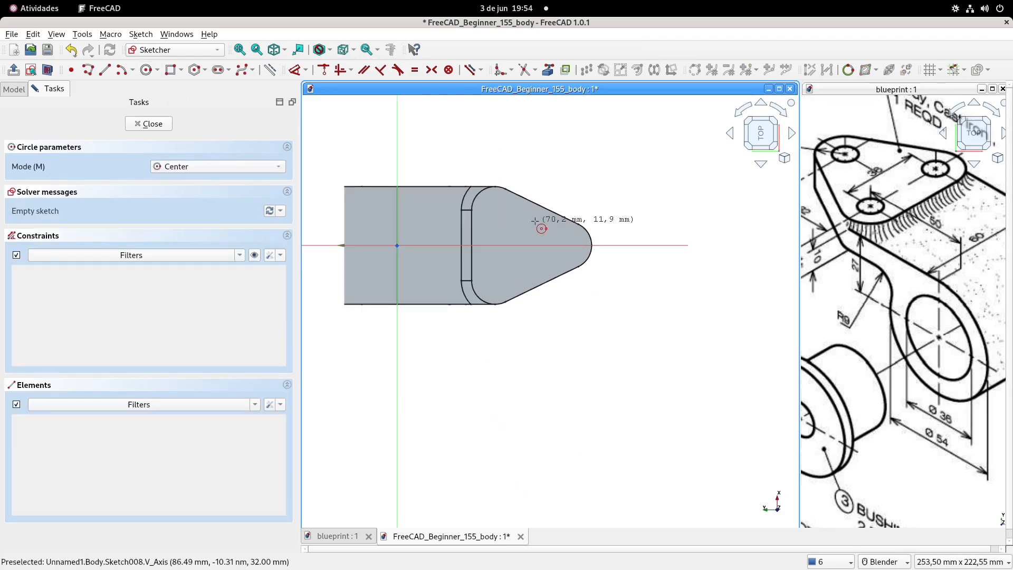
pyautogui.press('Escape')
pyautogui.scroll(2, 586, 191)
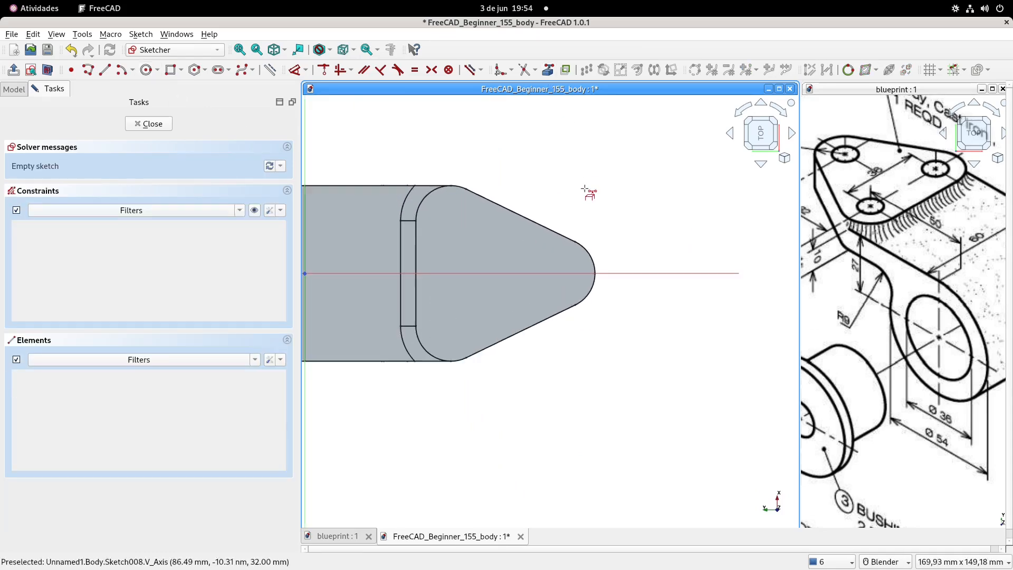
pyautogui.click(431, 197)
pyautogui.click(427, 347)
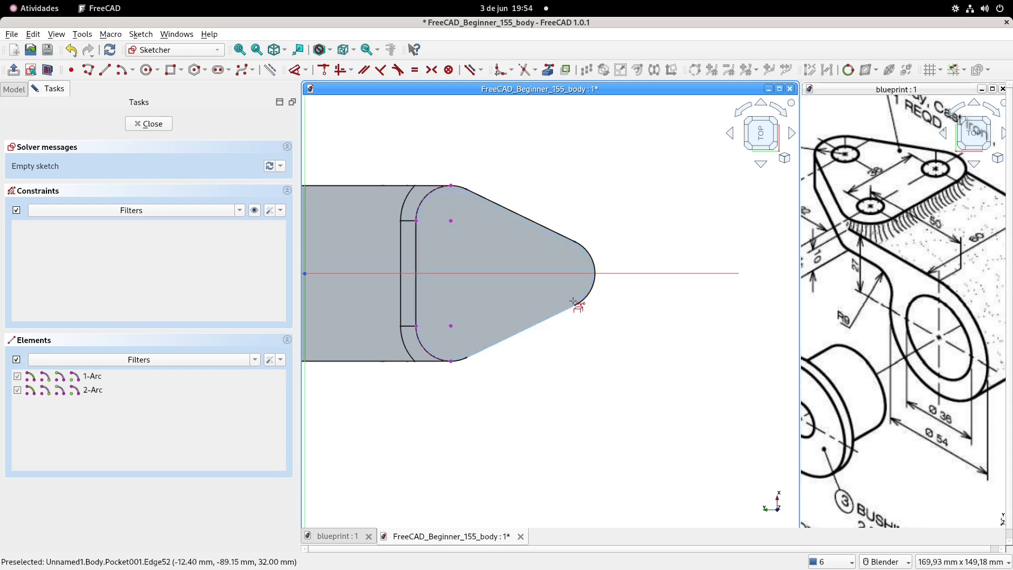
pyautogui.click(589, 290)
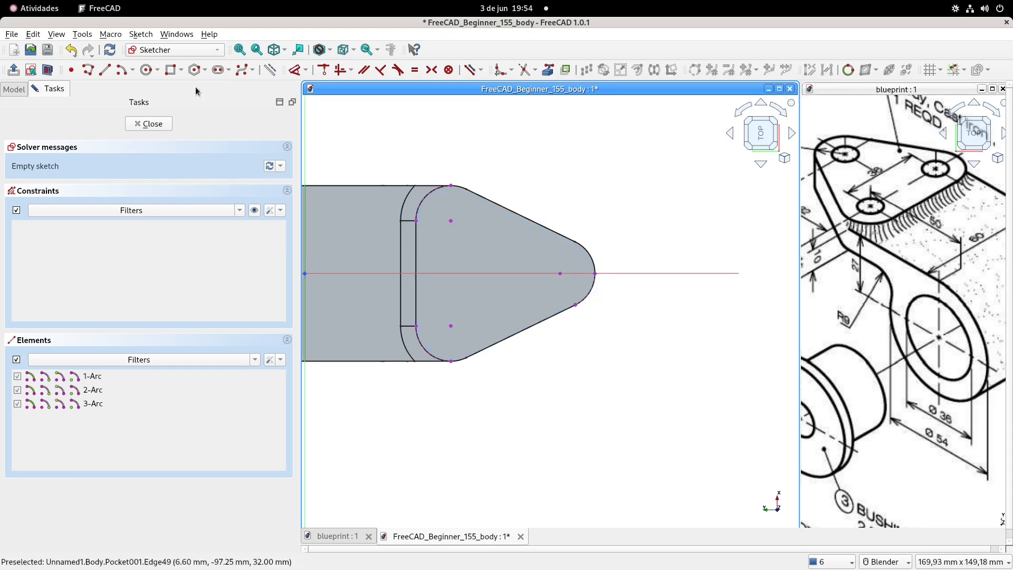
# Draw three circles on the projected corner arcs' centres, the first about 19 mm and the one at the tip about 16 mm in diameter.
pyautogui.click(146, 70)
pyautogui.click(451, 220)
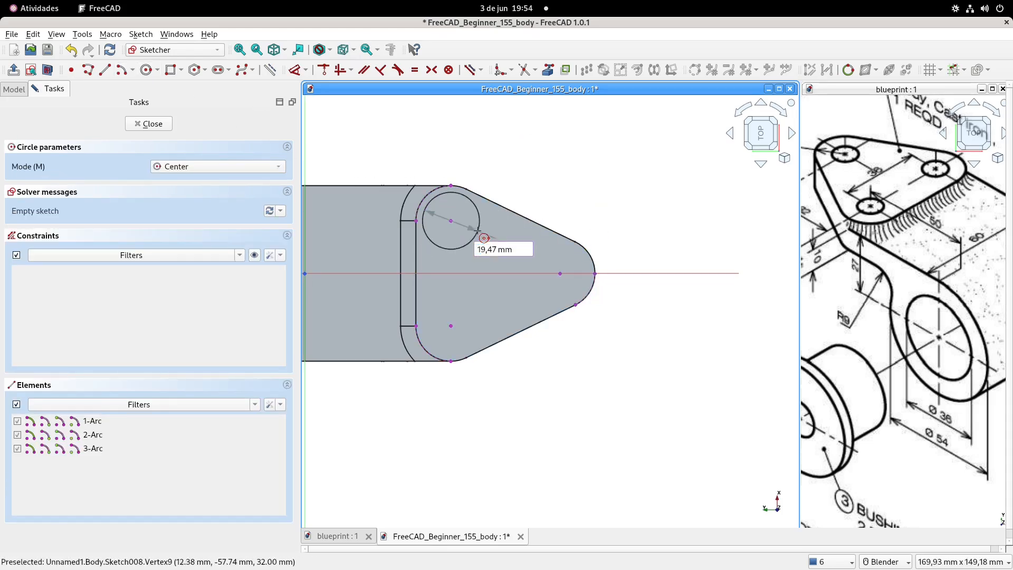
pyautogui.click(478, 232)
pyautogui.click(450, 325)
pyautogui.click(465, 322)
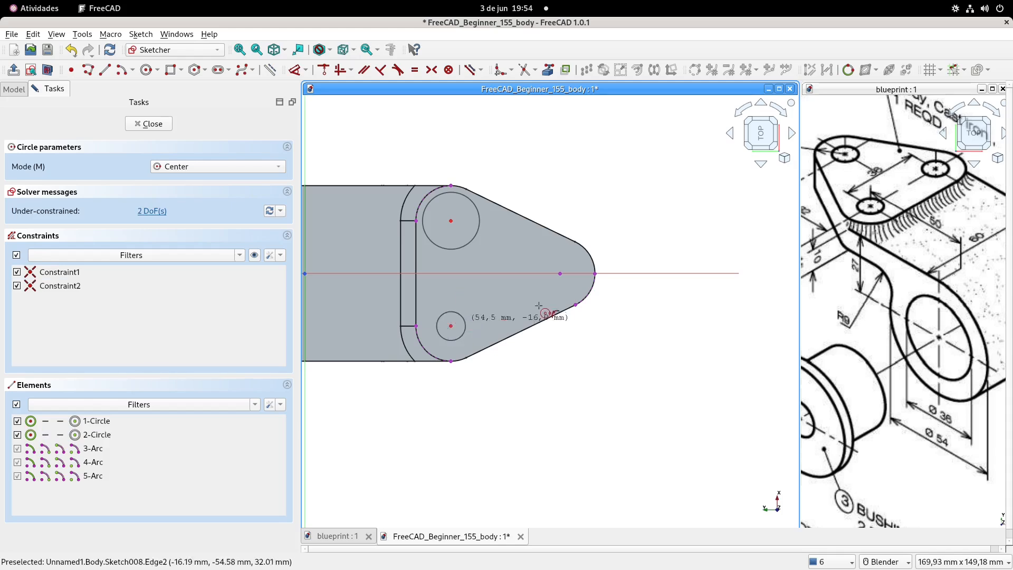
pyautogui.click(560, 274)
pyautogui.click(545, 254)
pyautogui.rightClick(540, 248)
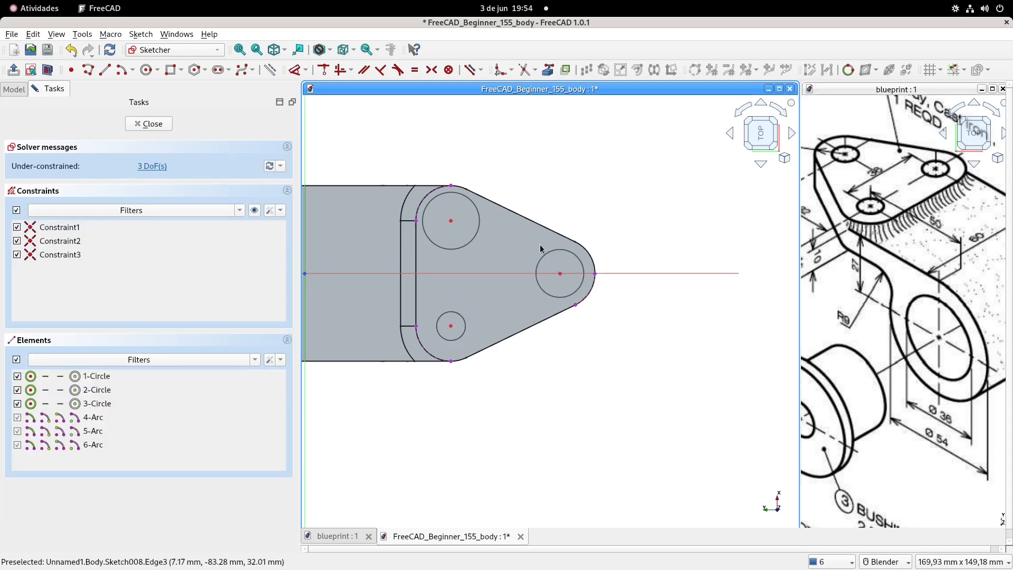
# Constrain the three corner circles to equal size.
pyautogui.click(541, 248)
pyautogui.click(478, 235)
pyautogui.click(460, 318)
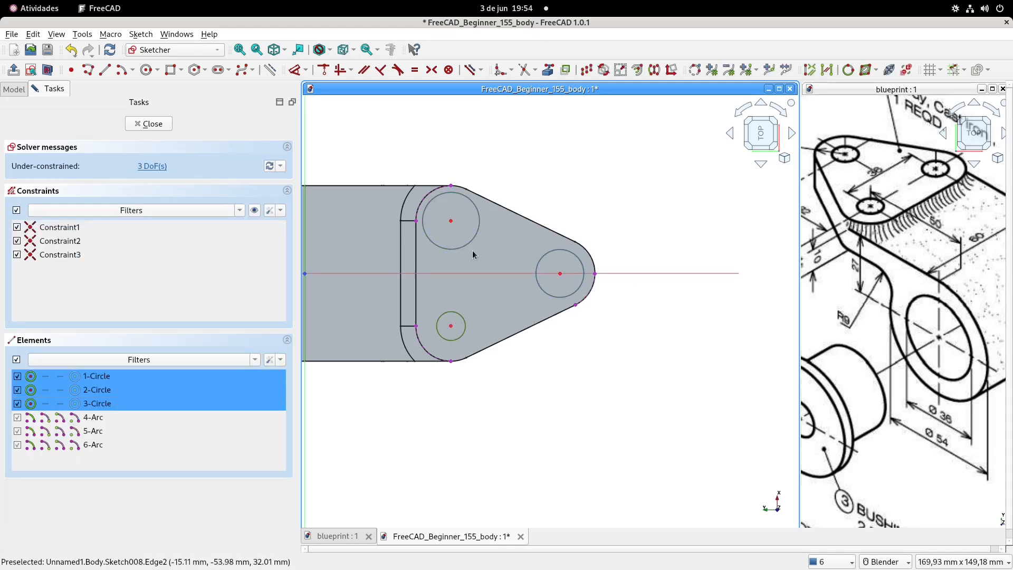
pyautogui.click(414, 69)
# Dimension the upper corner circle's diameter as 12 mm and leave the sketch.
pyautogui.moveTo(871, 157)
pyautogui.keyDown('shift'); pyautogui.mouseDown(button='middle')
pyautogui.moveTo(877, 209)
pyautogui.moveTo(920, 194)
pyautogui.moveTo(868, 173)
pyautogui.moveTo(884, 201)
pyautogui.mouseUp(button='middle'); pyautogui.keyUp('shift')
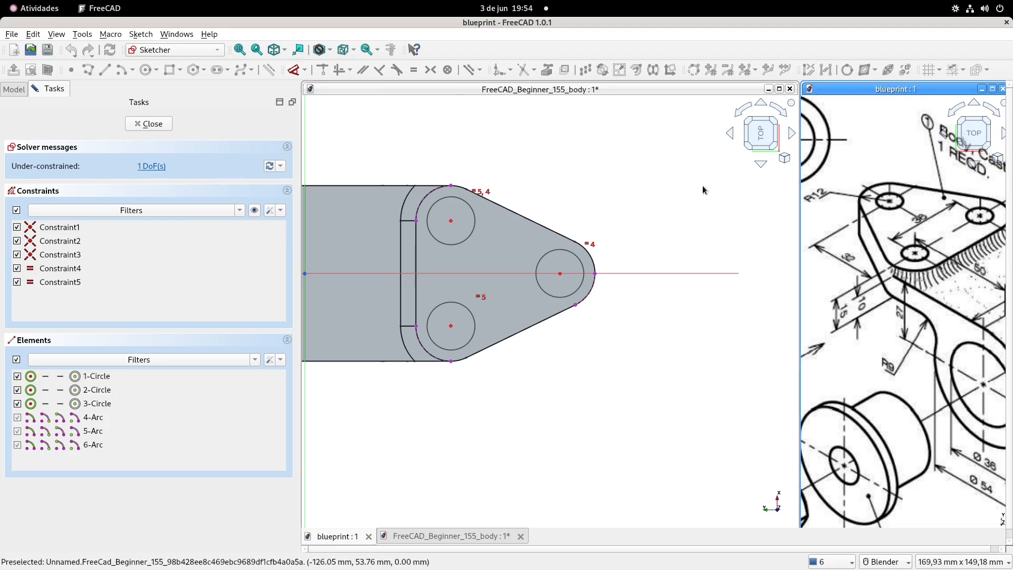
pyautogui.keyDown('shift'); pyautogui.moveTo(425, 132); pyautogui.dragTo(437, 139, button='middle'); pyautogui.keyUp('shift')
pyautogui.click(293, 72)
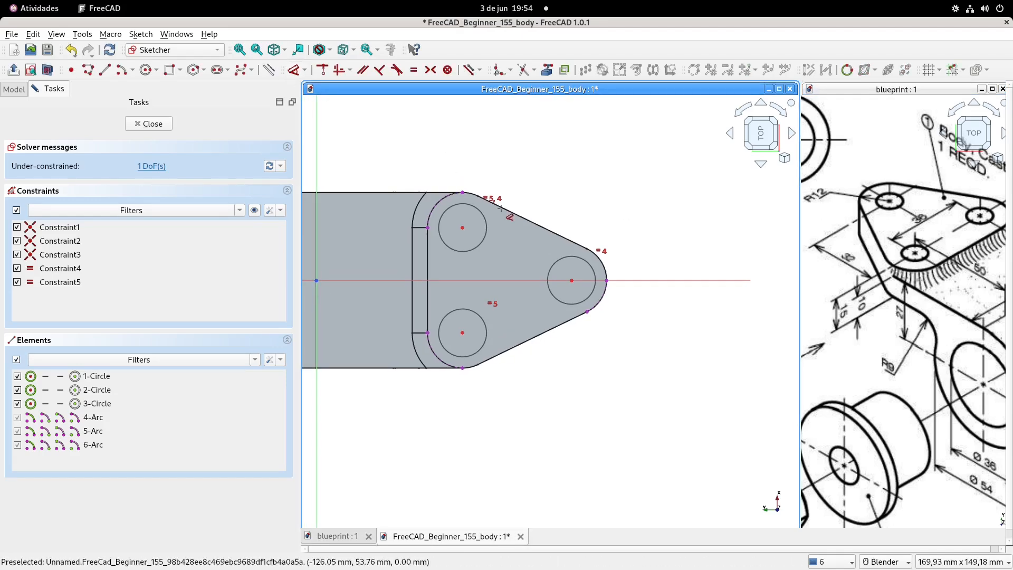
pyautogui.click(486, 221)
pyautogui.click(558, 192)
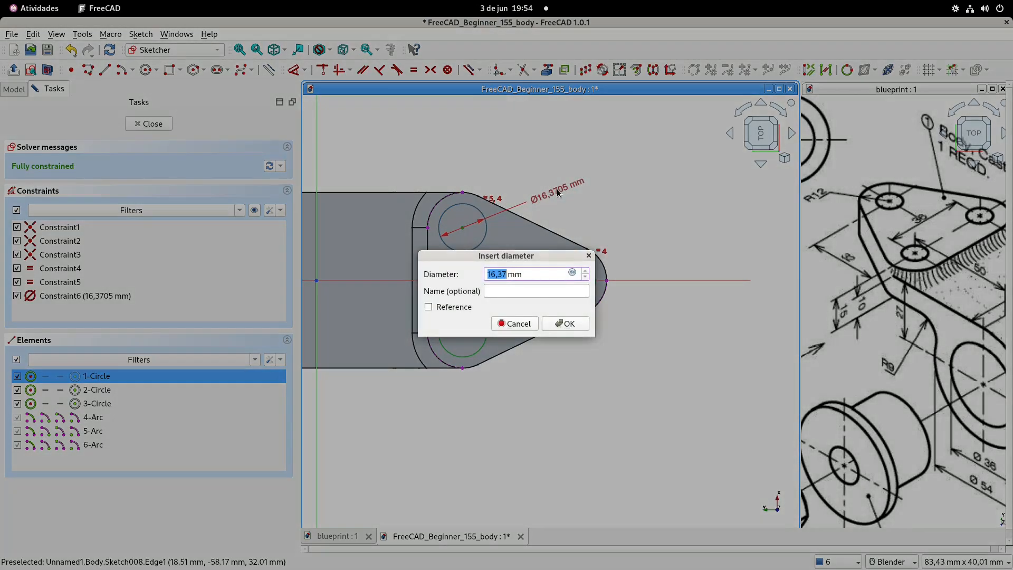
pyautogui.press('Return')
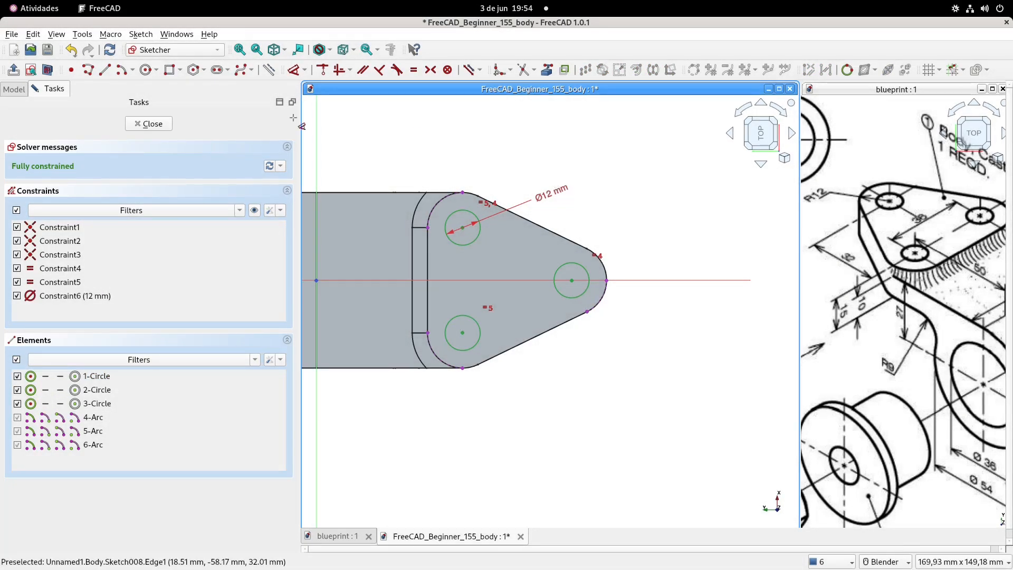
pyautogui.click(13, 69)
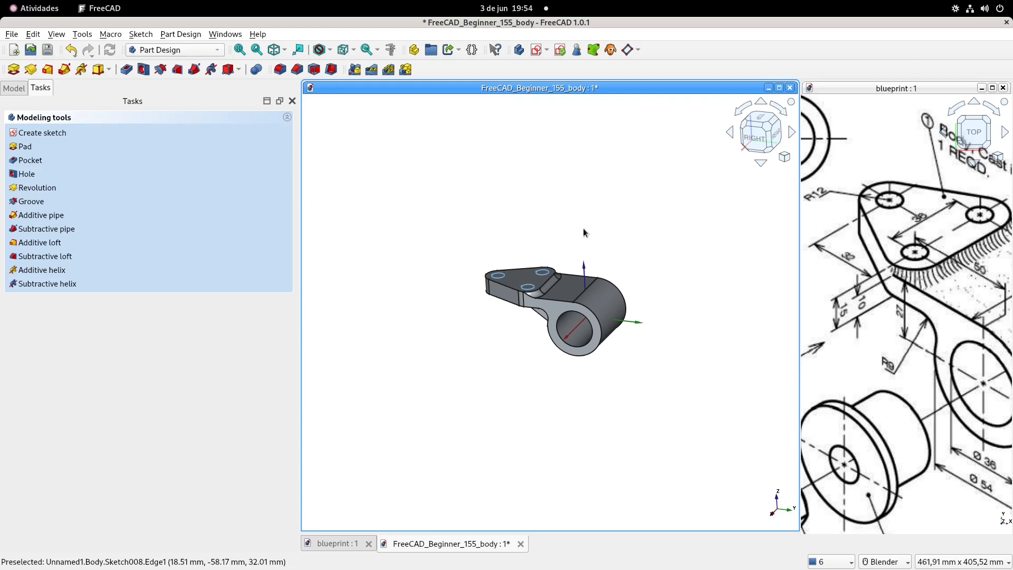
# Pocket the three corner circles all the way through the triangular plate.
pyautogui.click(127, 73)
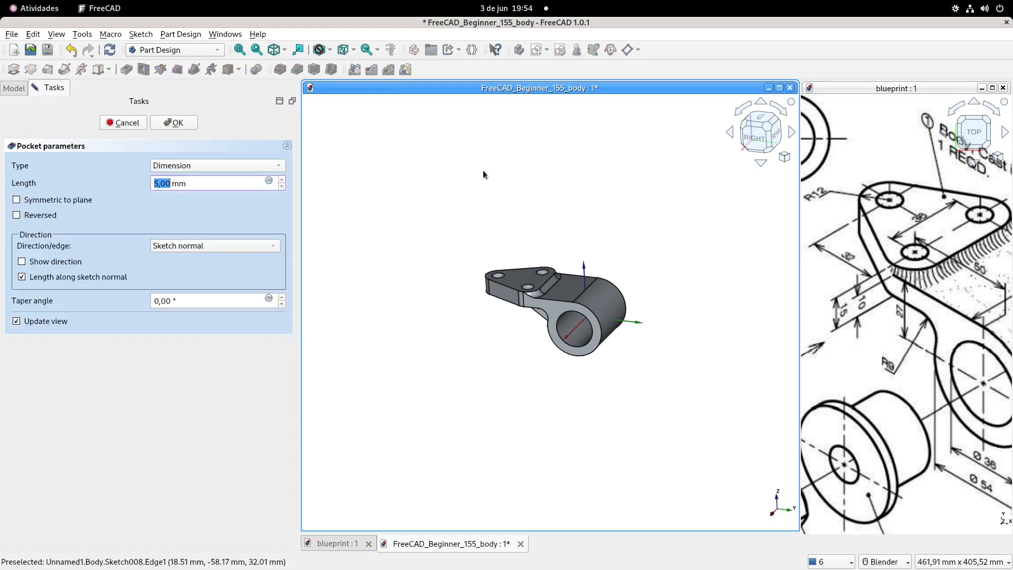
pyautogui.click(210, 168)
pyautogui.click(206, 180)
pyautogui.click(176, 122)
# Set the transparency of the whole body to 25.
pyautogui.moveTo(502, 257); pyautogui.dragTo(543, 306, button='middle')
pyautogui.keyDown('shift'); pyautogui.moveTo(542, 307); pyautogui.dragTo(619, 278, button='middle'); pyautogui.keyUp('shift')
pyautogui.scroll(-2, 956, 343)
pyautogui.keyDown('shift'); pyautogui.moveTo(963, 332); pyautogui.dragTo(898, 305, button='middle'); pyautogui.keyUp('shift')
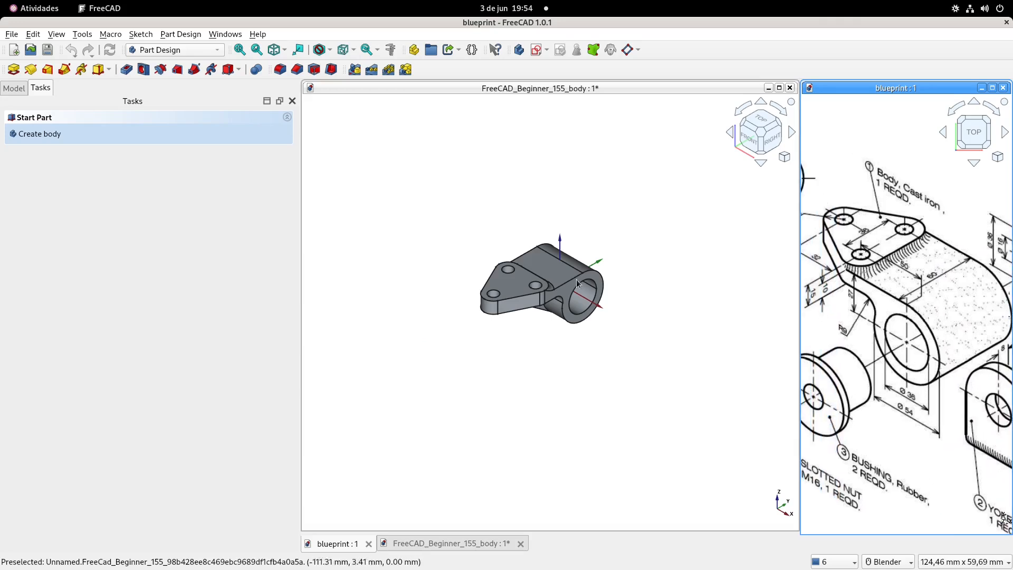
pyautogui.scroll(3, 534, 273)
pyautogui.scroll(3, 535, 276)
pyautogui.click(388, 172)
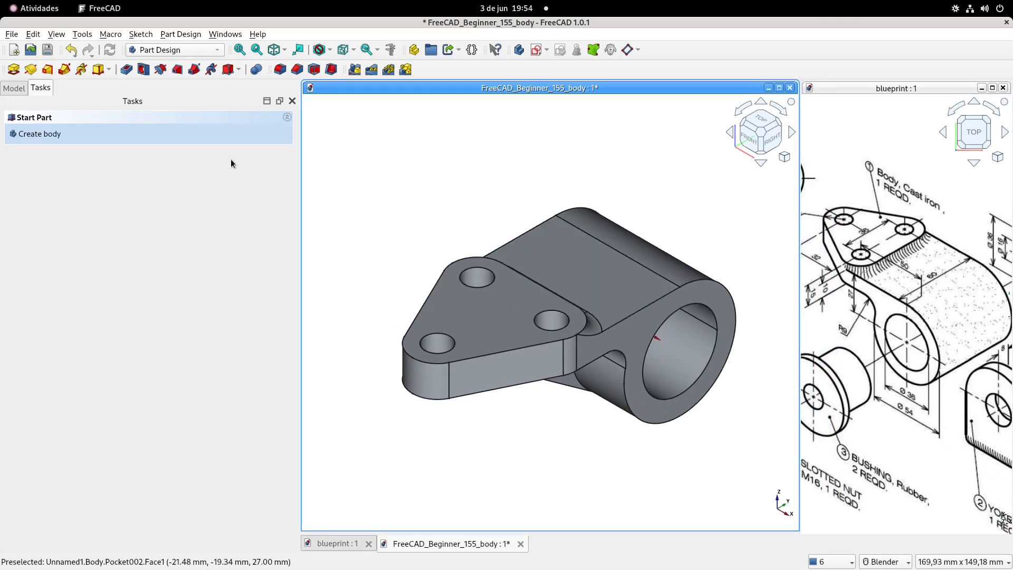
pyautogui.click(14, 89)
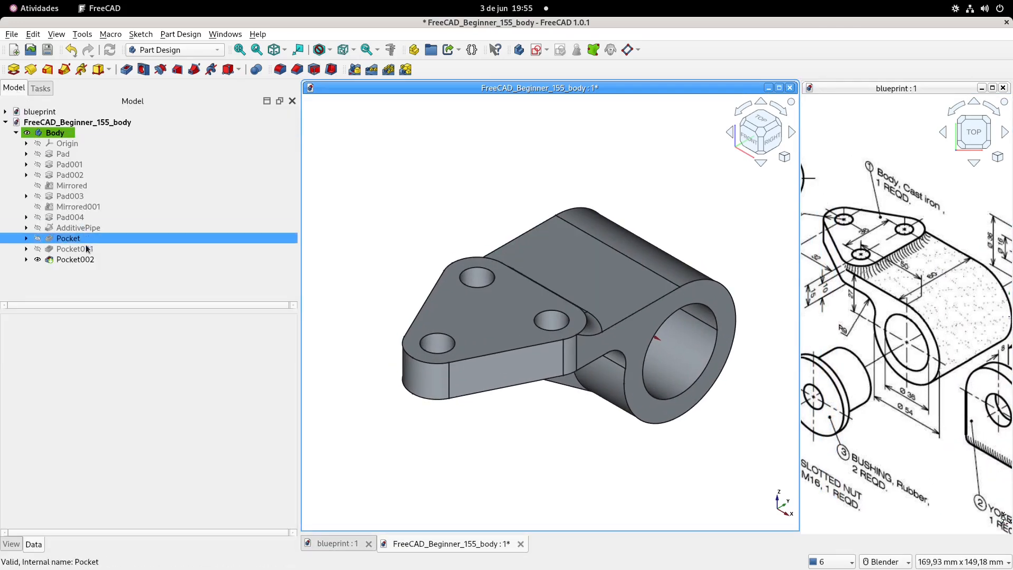
pyautogui.click(55, 133)
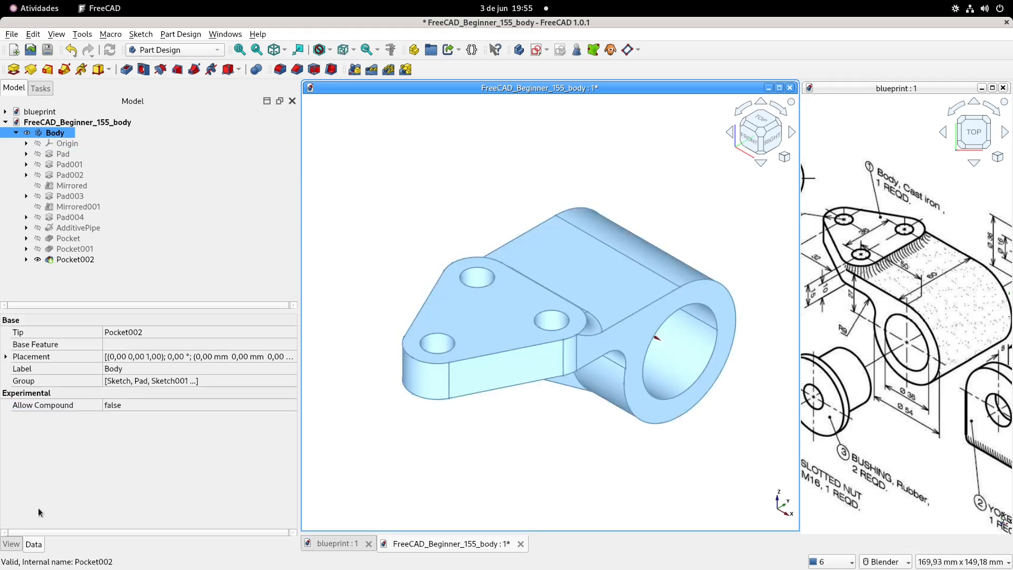
pyautogui.click(10, 544)
pyautogui.click(134, 473)
pyautogui.write('25')
pyautogui.press('Return')
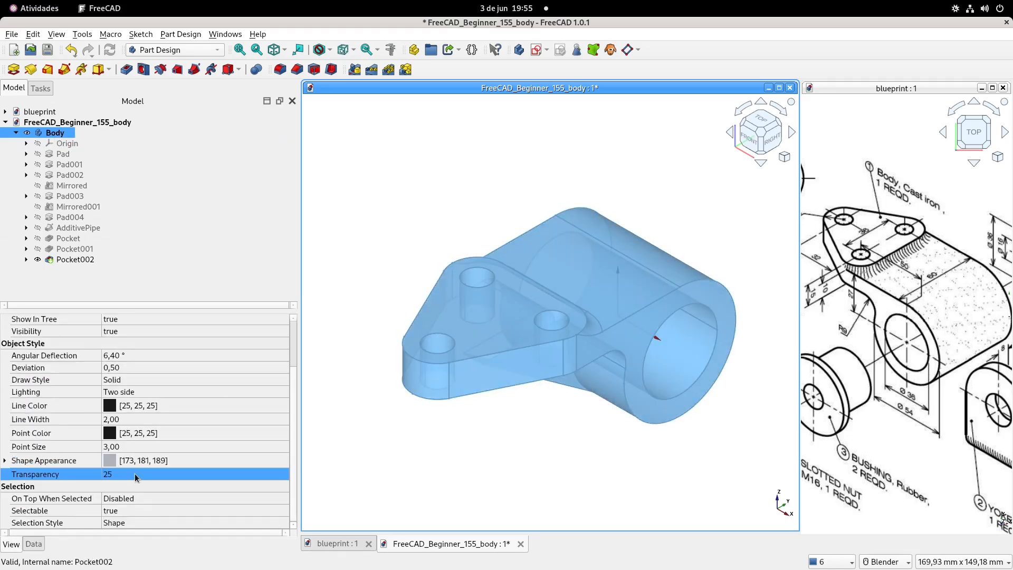
# Change the body's shape colour to the light violet-blue basic colour and save the document.
pyautogui.click(112, 461)
pyautogui.click(202, 459)
pyautogui.click(203, 459)
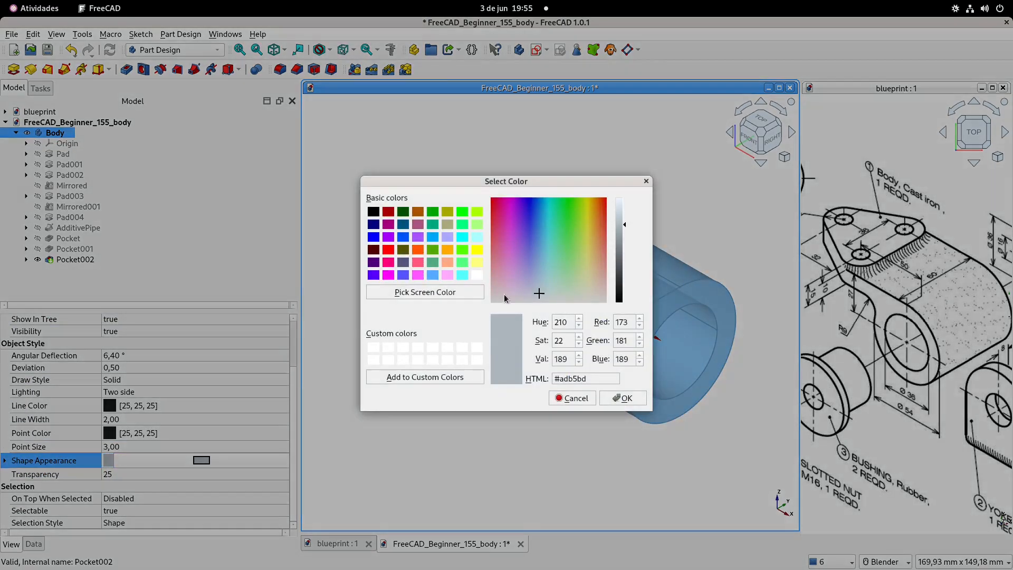
pyautogui.click(447, 237)
pyautogui.click(622, 397)
pyautogui.click(536, 190)
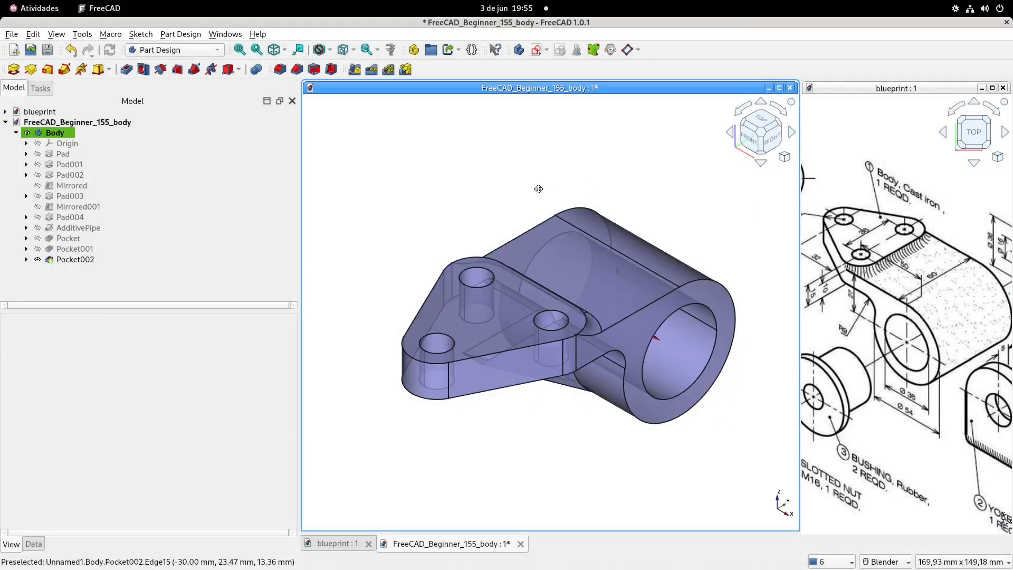
pyautogui.hotkey('ctrl', 's')
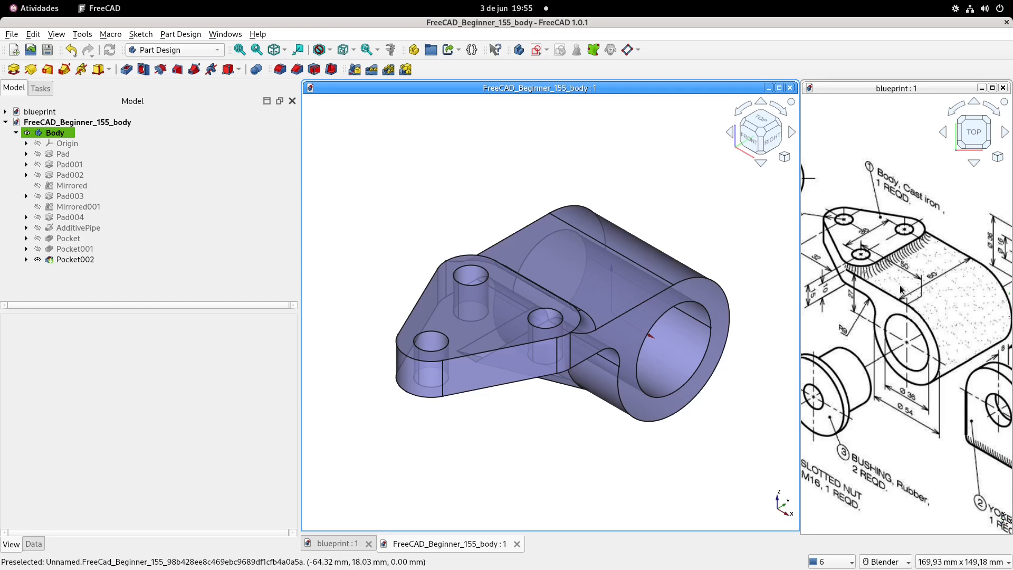
# Close the saved body document and create a new empty one, sizing its window to fill the space beside the blueprint.
pyautogui.scroll(-2, 932, 330)
pyautogui.keyDown('shift'); pyautogui.moveTo(932, 330); pyautogui.dragTo(941, 293, button='middle'); pyautogui.keyUp('shift')
pyautogui.scroll(1, 886, 332)
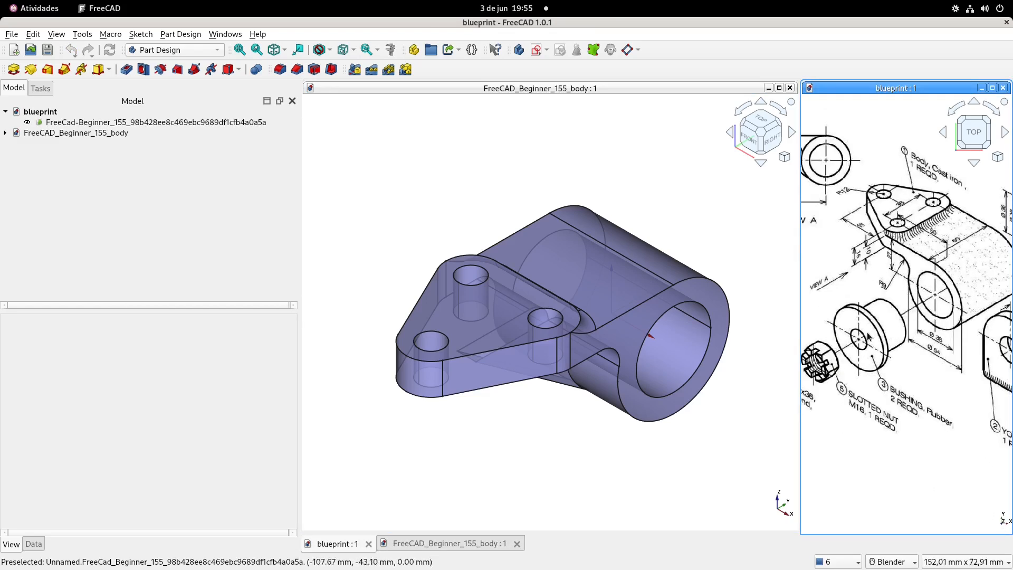
pyautogui.keyDown('shift'); pyautogui.moveTo(870, 336); pyautogui.dragTo(884, 334, button='middle'); pyautogui.keyUp('shift')
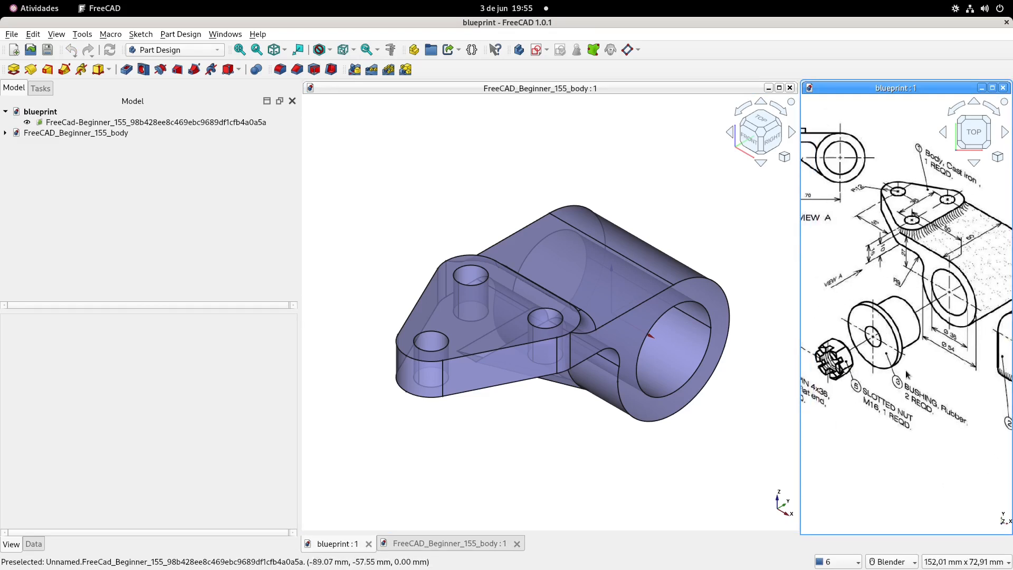
pyautogui.keyDown('shift'); pyautogui.moveTo(931, 343); pyautogui.dragTo(917, 345, button='middle'); pyautogui.keyUp('shift')
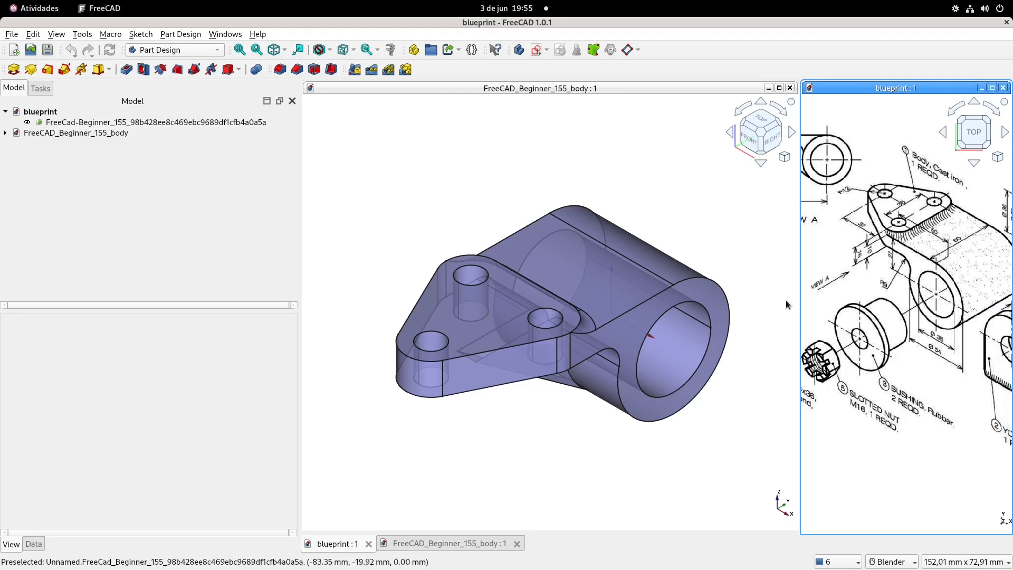
pyautogui.click(438, 179)
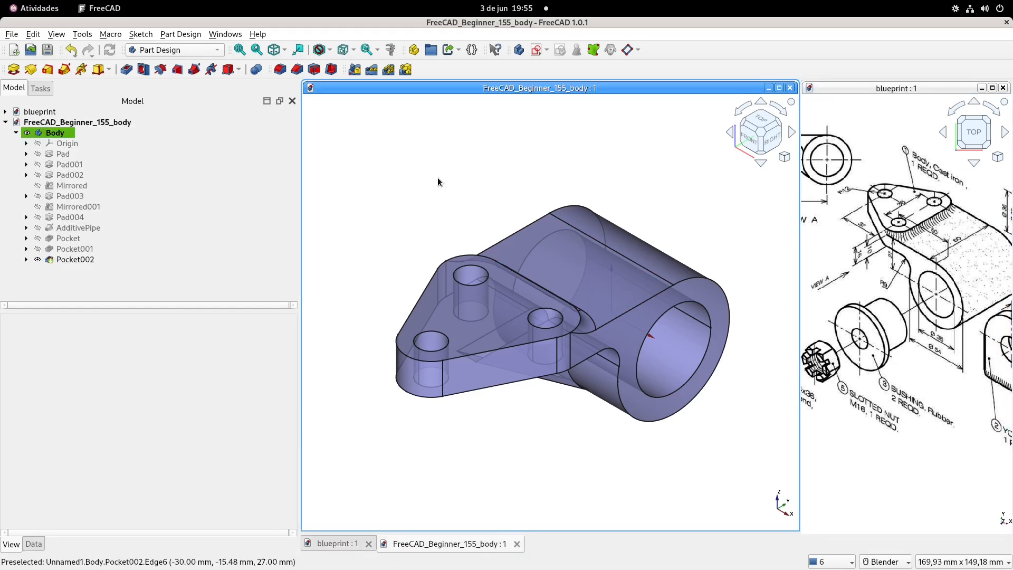
pyautogui.click(791, 88)
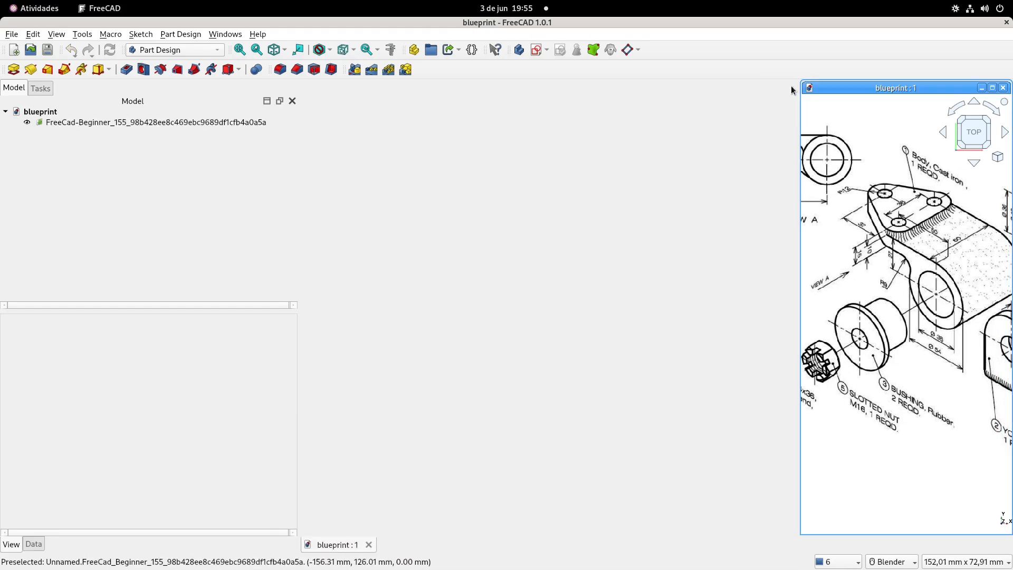
pyautogui.click(15, 50)
pyautogui.moveTo(511, 252); pyautogui.dragTo(799, 529)
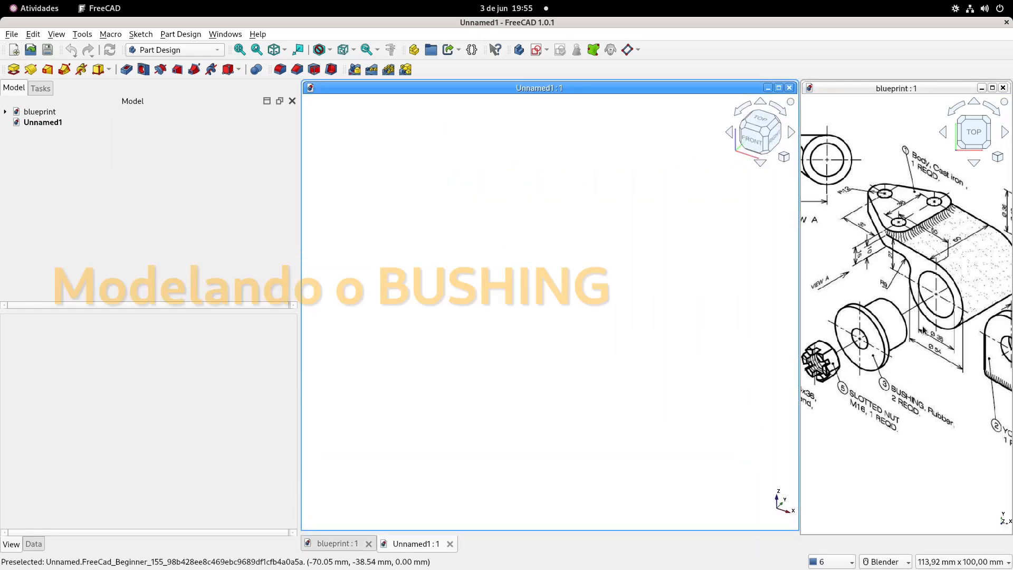
# Examine the flanged rubber bushing's diameters and lengths in the blueprint.
pyautogui.keyDown('shift'); pyautogui.moveTo(922, 309); pyautogui.dragTo(877, 321, button='middle'); pyautogui.keyUp('shift')
pyautogui.keyDown('shift'); pyautogui.moveTo(934, 290); pyautogui.dragTo(834, 301, button='middle'); pyautogui.keyUp('shift')
pyautogui.keyDown('shift'); pyautogui.moveTo(891, 275); pyautogui.dragTo(869, 304, button='middle'); pyautogui.keyUp('shift')
pyautogui.scroll(2, 870, 305)
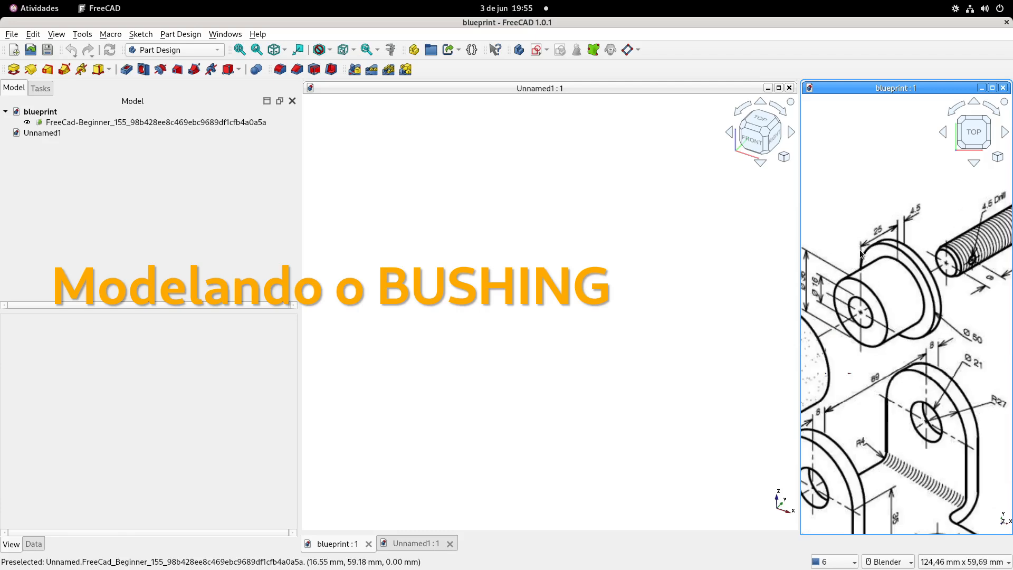
pyautogui.scroll(1, 910, 255)
pyautogui.keyDown('shift'); pyautogui.moveTo(936, 310); pyautogui.dragTo(912, 302, button='middle'); pyautogui.keyUp('shift')
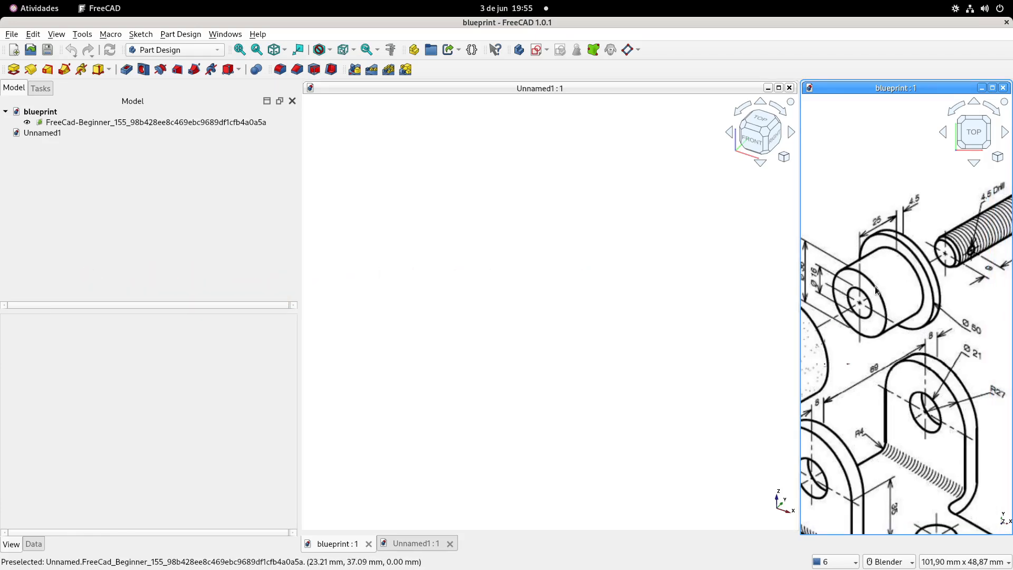
pyautogui.scroll(1, 875, 286)
pyautogui.scroll(1, 897, 320)
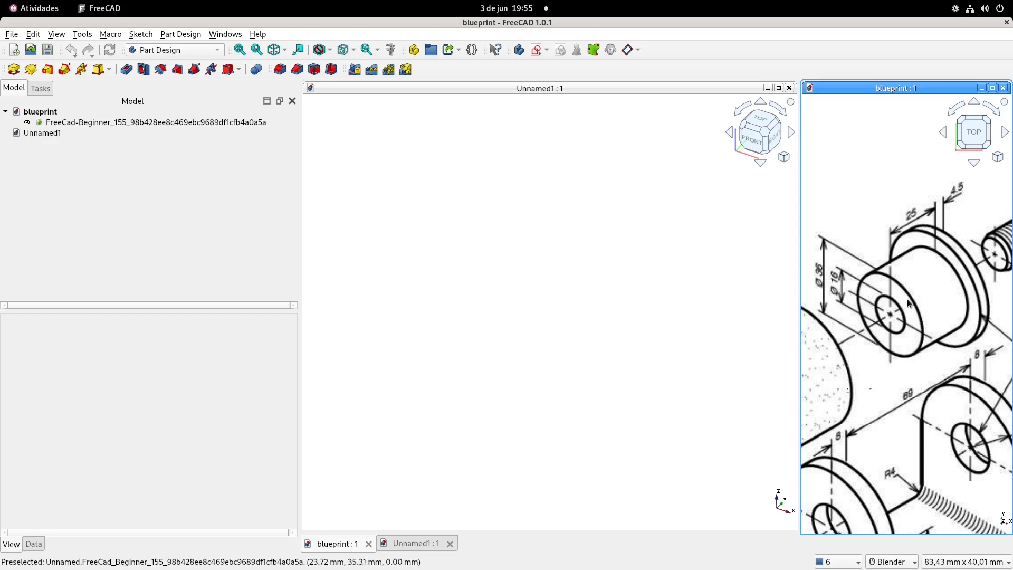
# Display the axis cross in the new document's 3D view.
pyautogui.click(596, 264)
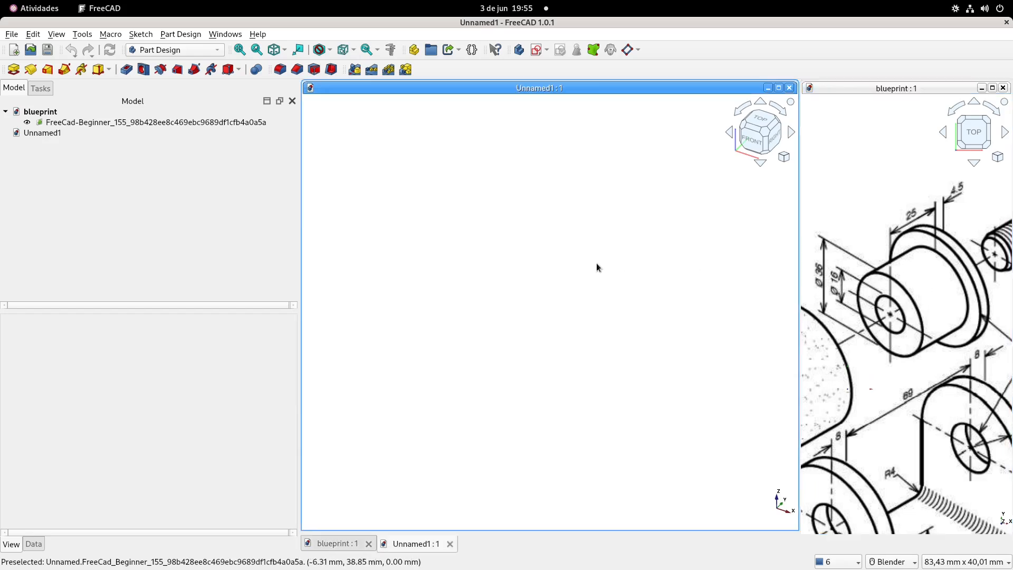
pyautogui.click(56, 34)
pyautogui.click(91, 202)
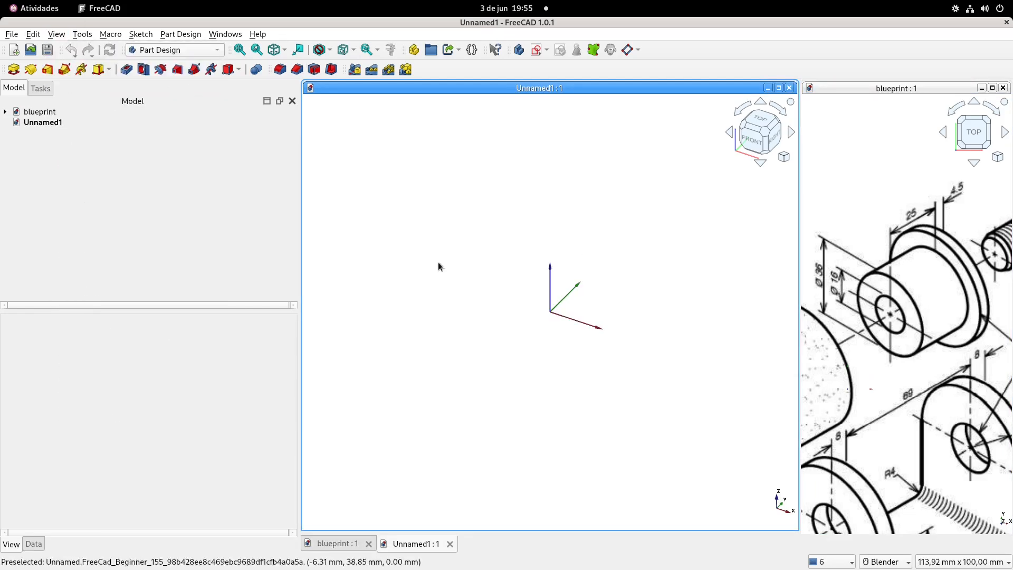
# Create a new body and start a sketch on its YZ-plane.
pyautogui.click(521, 52)
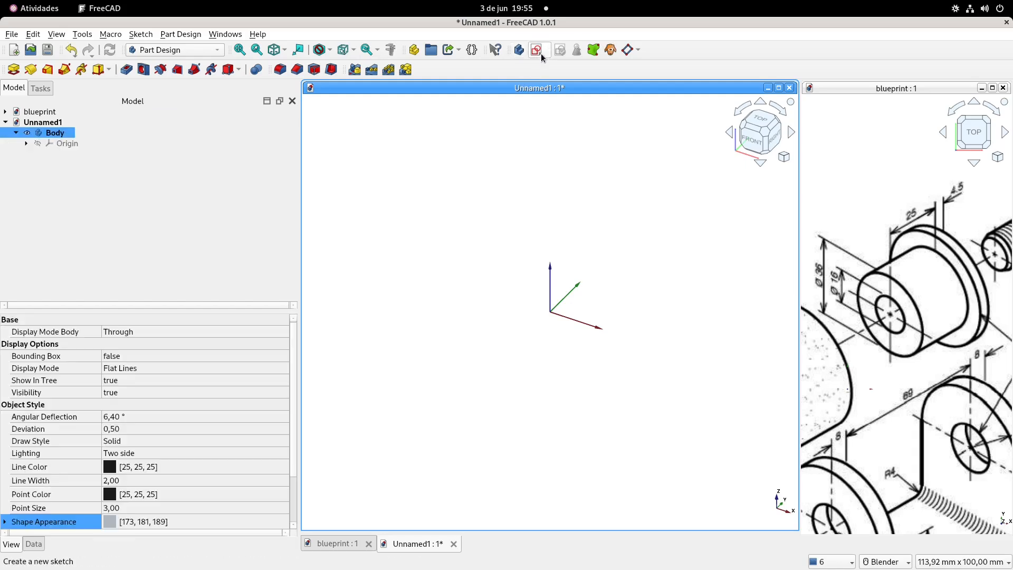
pyautogui.click(540, 52)
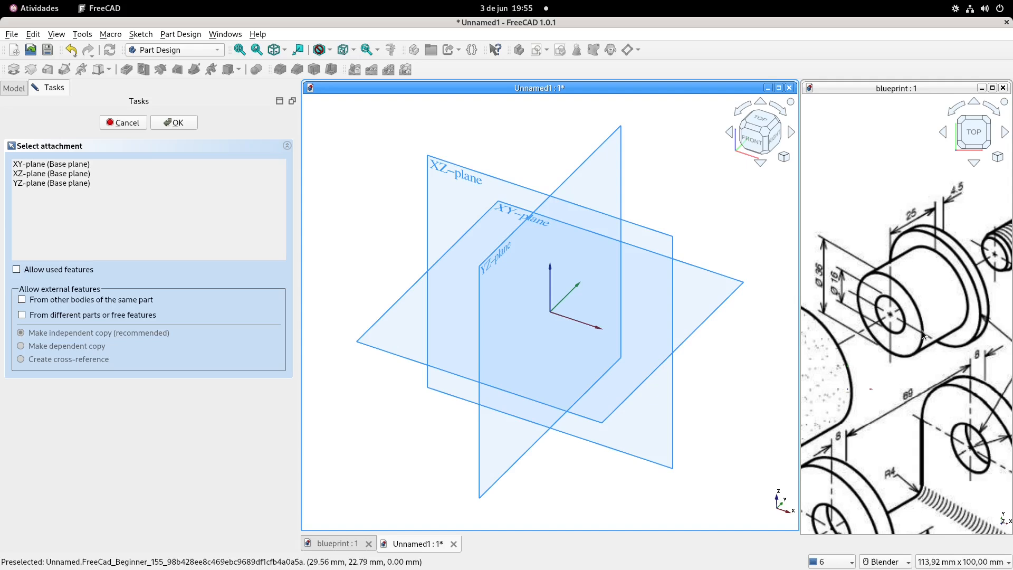
pyautogui.moveTo(604, 227)
pyautogui.mouseDown(button='middle')
pyautogui.moveTo(581, 236)
pyautogui.moveTo(507, 227)
pyautogui.mouseUp(button='middle')
pyautogui.click(401, 200)
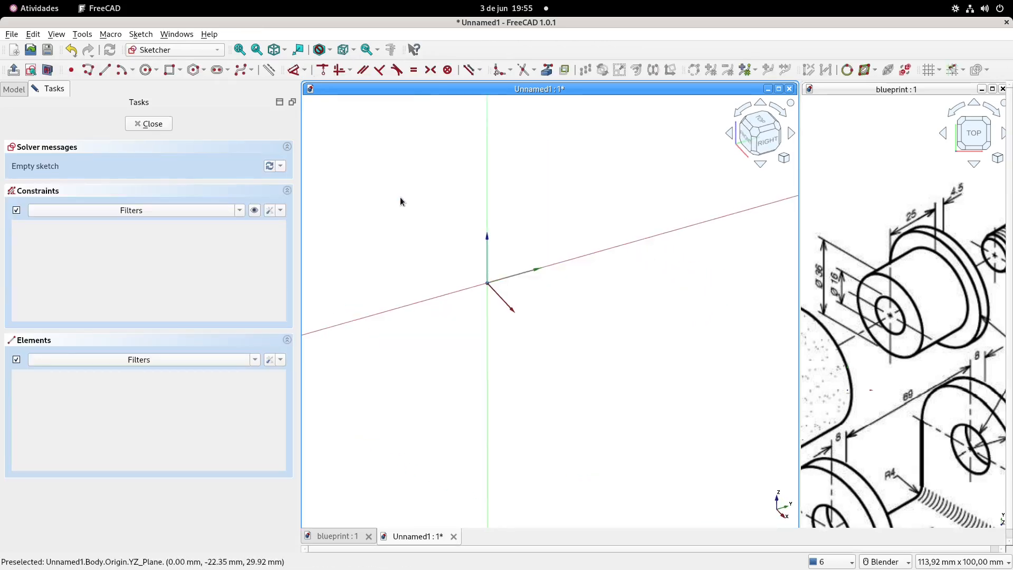
# Draw a circle of 36 mm diameter centred on the origin and leave the sketch.
pyautogui.click(146, 69)
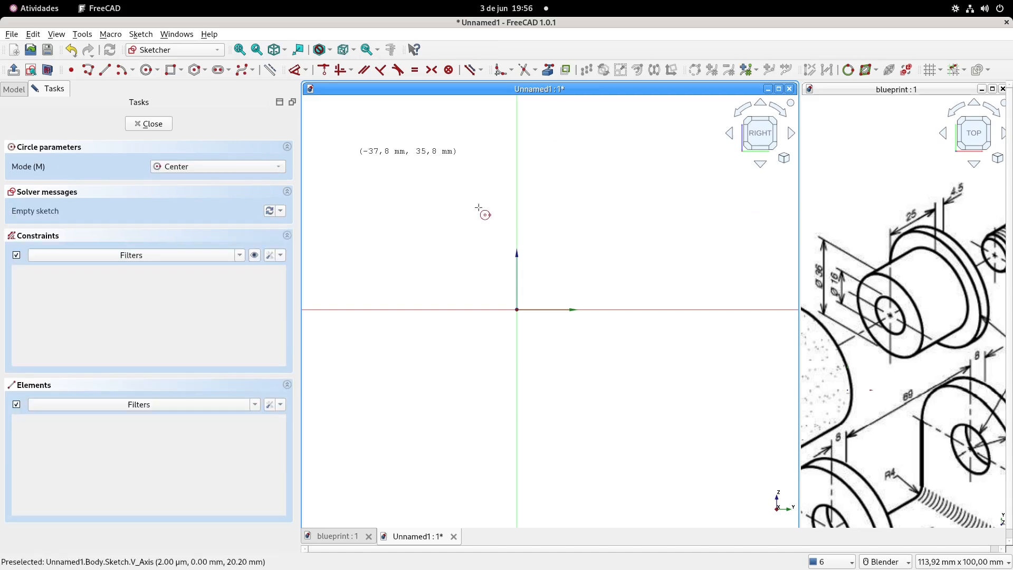
pyautogui.click(517, 310)
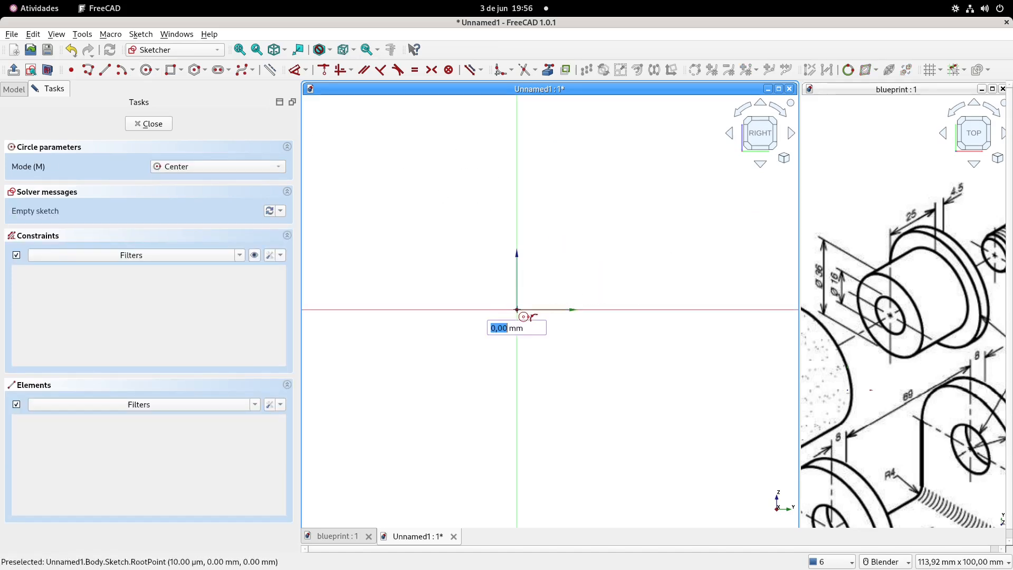
pyautogui.write('36')
pyautogui.press('Return')
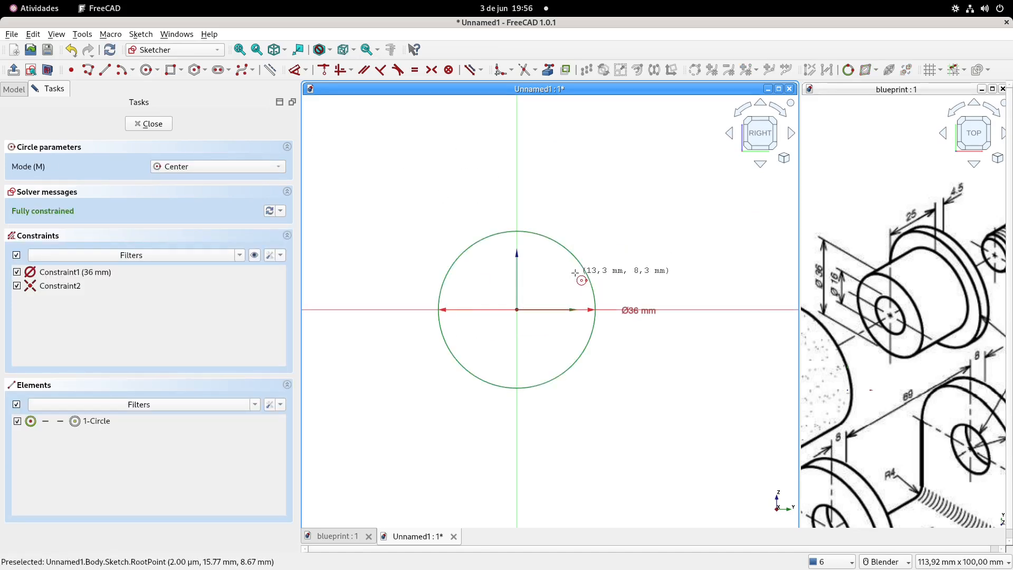
pyautogui.click(14, 70)
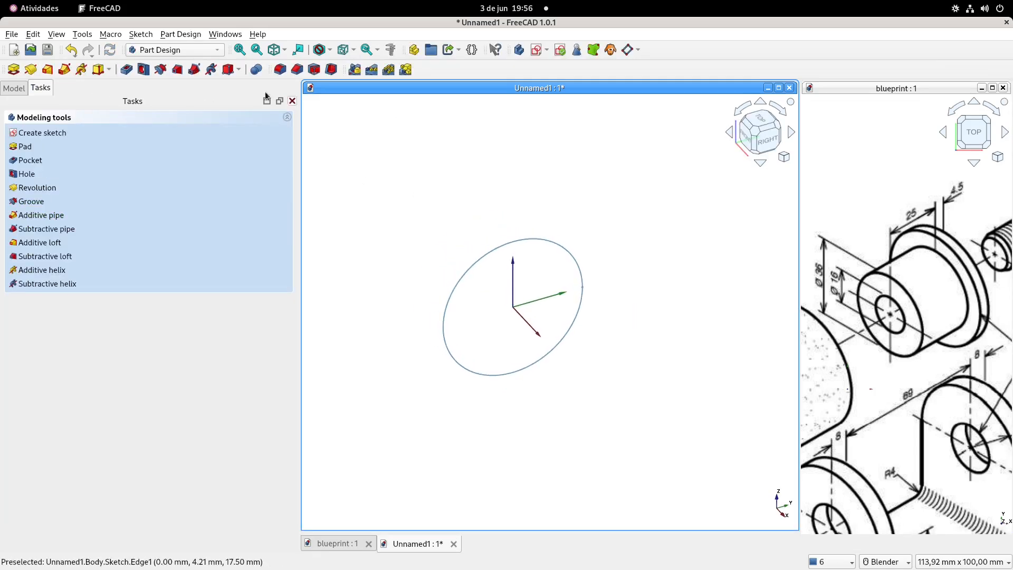
# Pad the circle to a length of 25 mm.
pyautogui.click(13, 69)
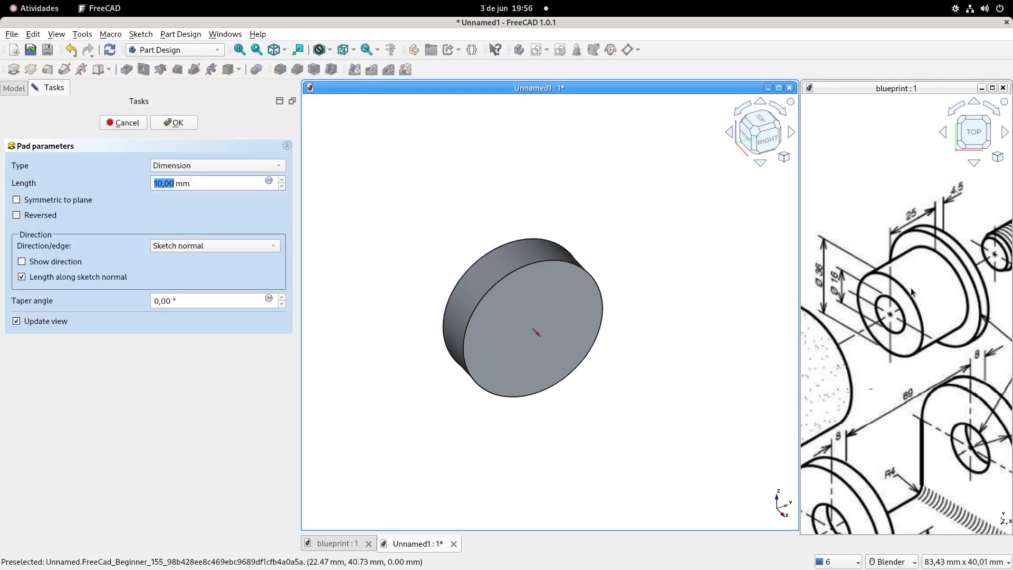
pyautogui.keyDown('shift'); pyautogui.moveTo(911, 287); pyautogui.dragTo(879, 262, button='middle'); pyautogui.keyUp('shift')
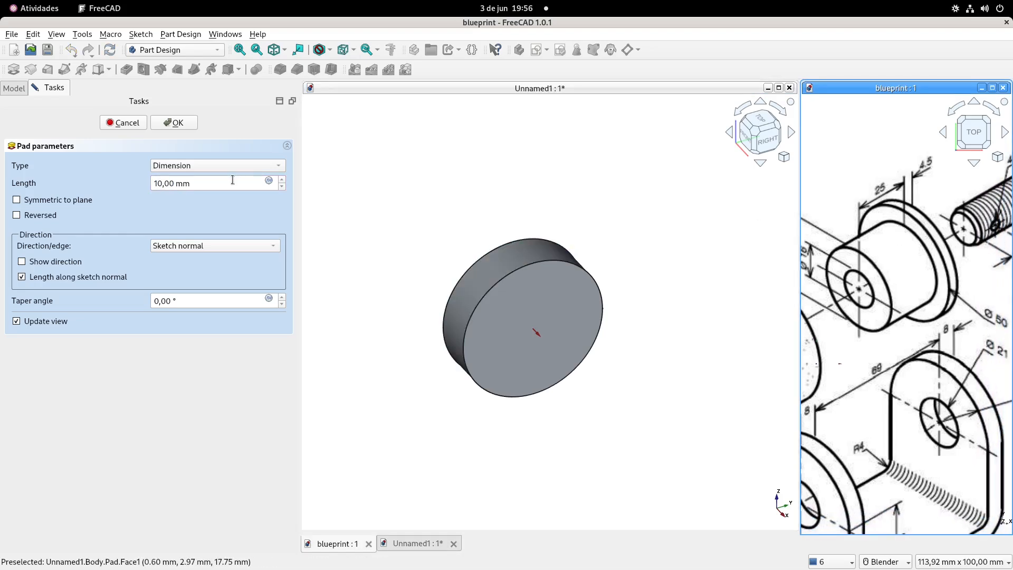
pyautogui.moveTo(228, 183); pyautogui.dragTo(107, 181)
pyautogui.write('25')
pyautogui.press('Return')
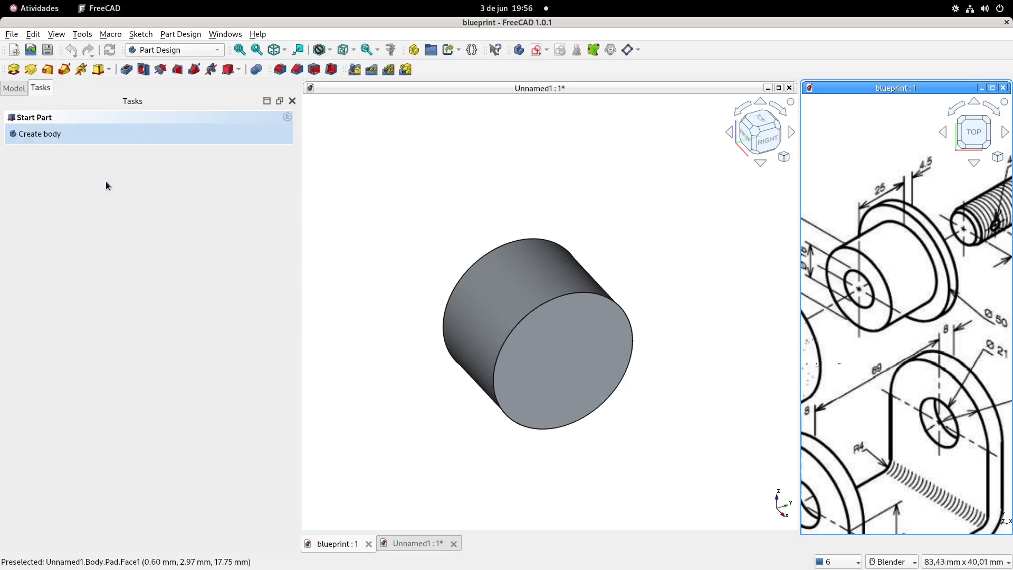
# Create a sketch on the padded cylinder's front end face.
pyautogui.keyDown('shift'); pyautogui.moveTo(584, 316); pyautogui.dragTo(603, 296, button='middle'); pyautogui.keyUp('shift')
pyautogui.click(603, 295)
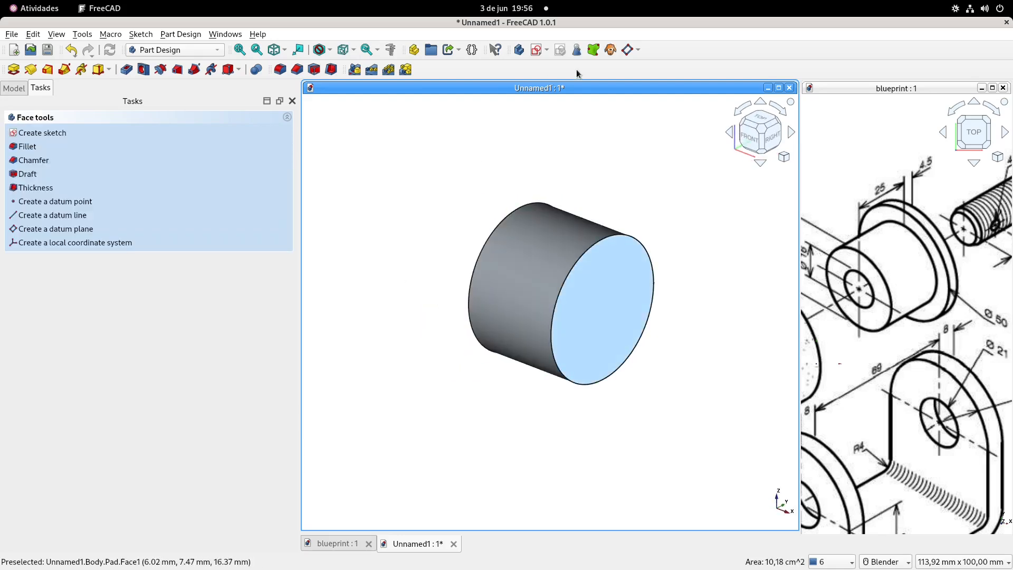
pyautogui.click(536, 50)
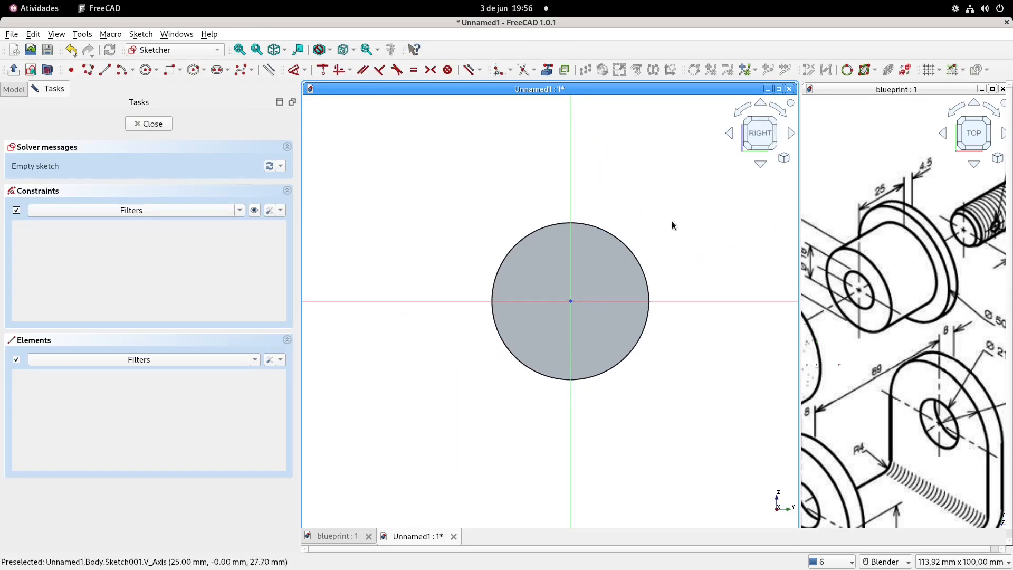
# Draw a circle of 50 mm diameter centred on the origin and leave the sketch.
pyautogui.click(147, 70)
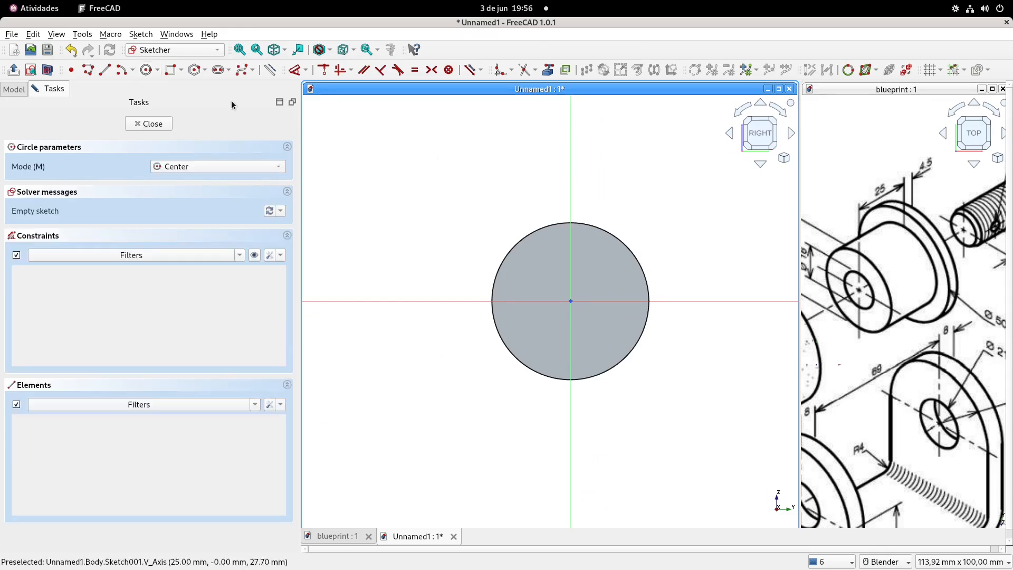
pyautogui.keyDown('shift'); pyautogui.moveTo(912, 297); pyautogui.dragTo(885, 286, button='middle'); pyautogui.keyUp('shift')
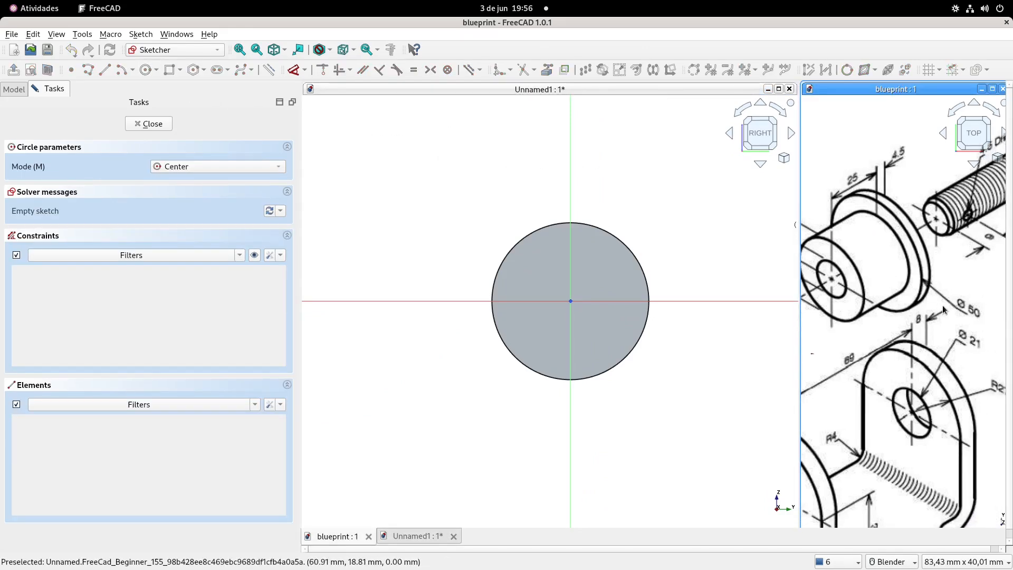
pyautogui.click(570, 300)
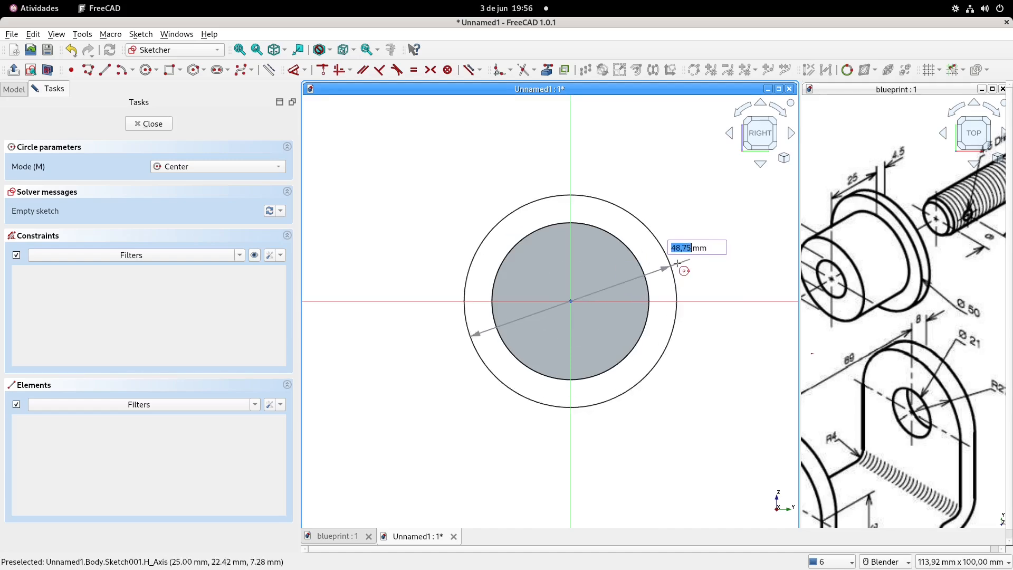
pyautogui.write('50')
pyautogui.press('Return')
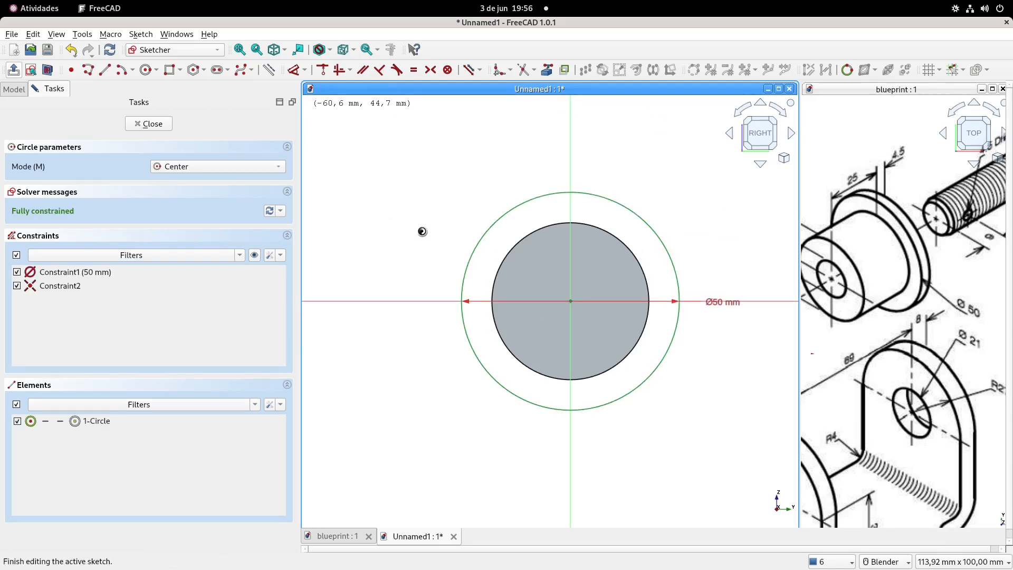
pyautogui.click(13, 69)
# Pad the 50 mm circle to a length of 4.5 mm to form the flange.
pyautogui.click(13, 69)
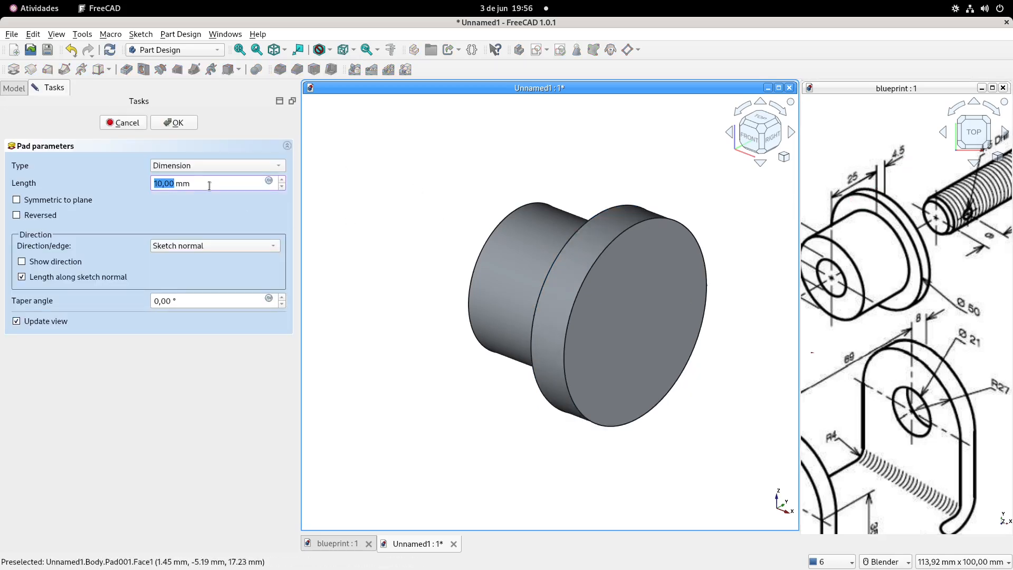
pyautogui.write('4,5')
pyautogui.press('Return')
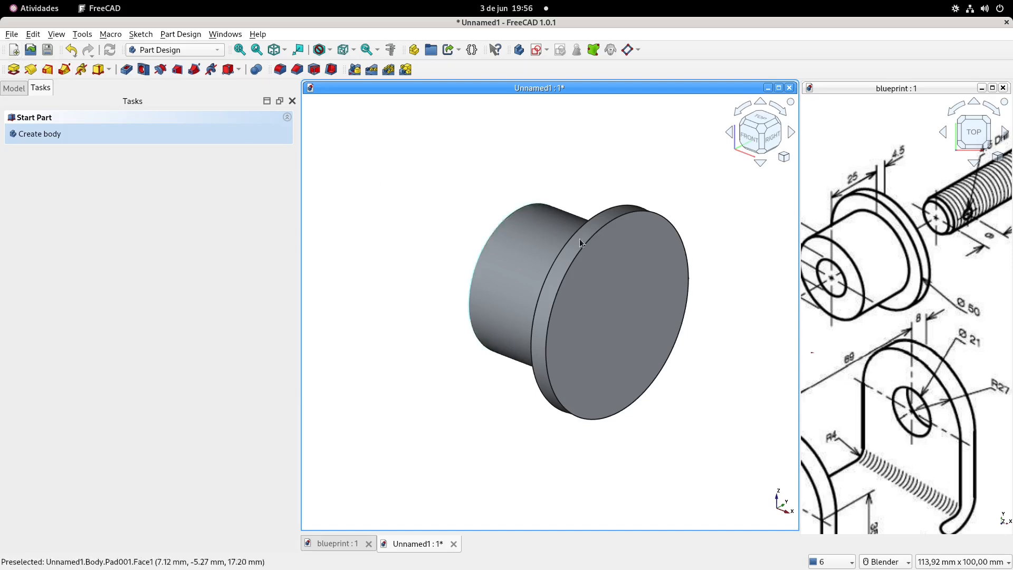
# Create a sketch on the body's YZ-plane and switch it to section view.
pyautogui.moveTo(465, 277)
pyautogui.mouseDown(button='middle')
pyautogui.moveTo(651, 260)
pyautogui.moveTo(699, 306)
pyautogui.mouseUp(button='middle')
pyautogui.click(537, 51)
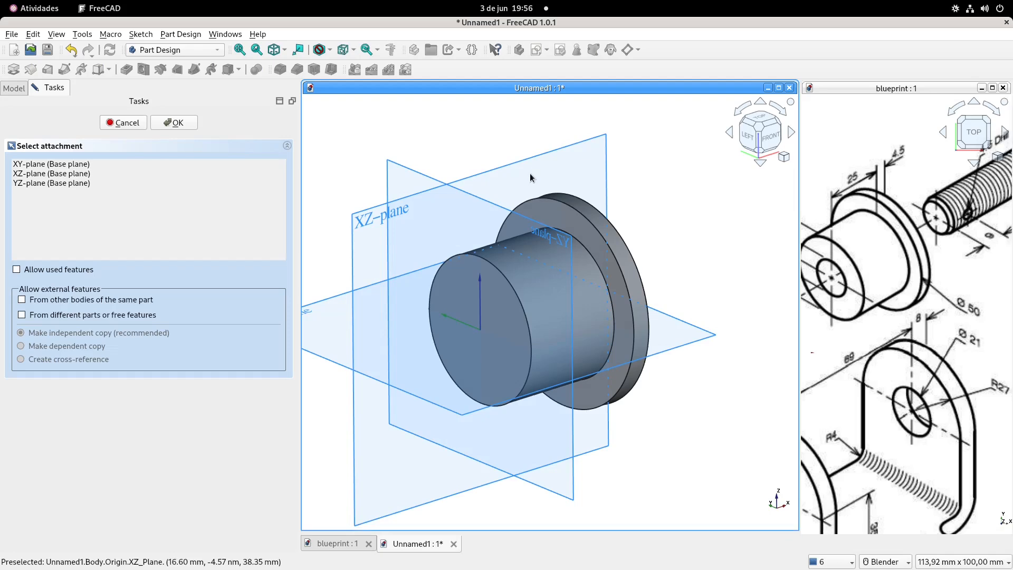
pyautogui.click(408, 169)
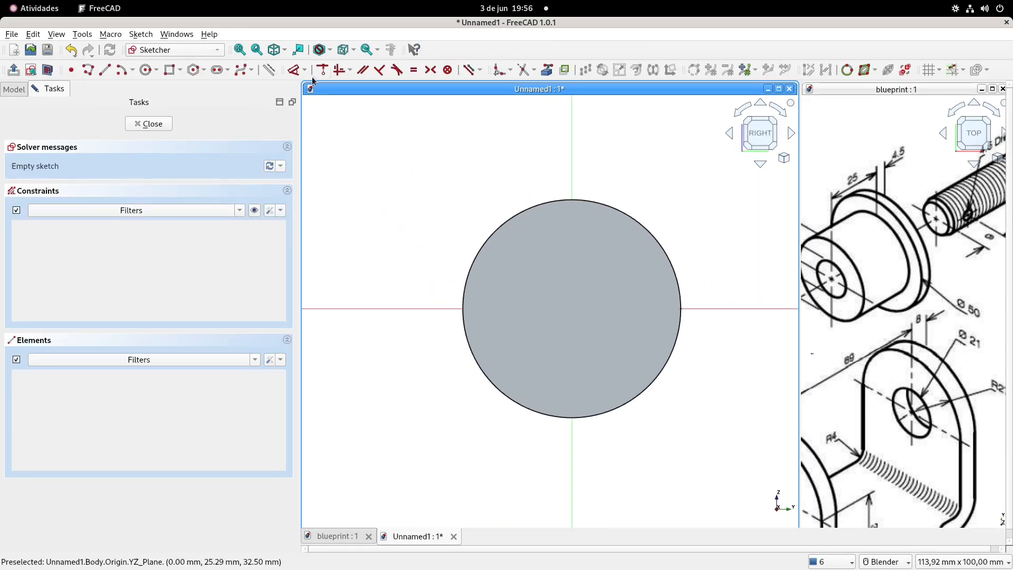
pyautogui.click(49, 70)
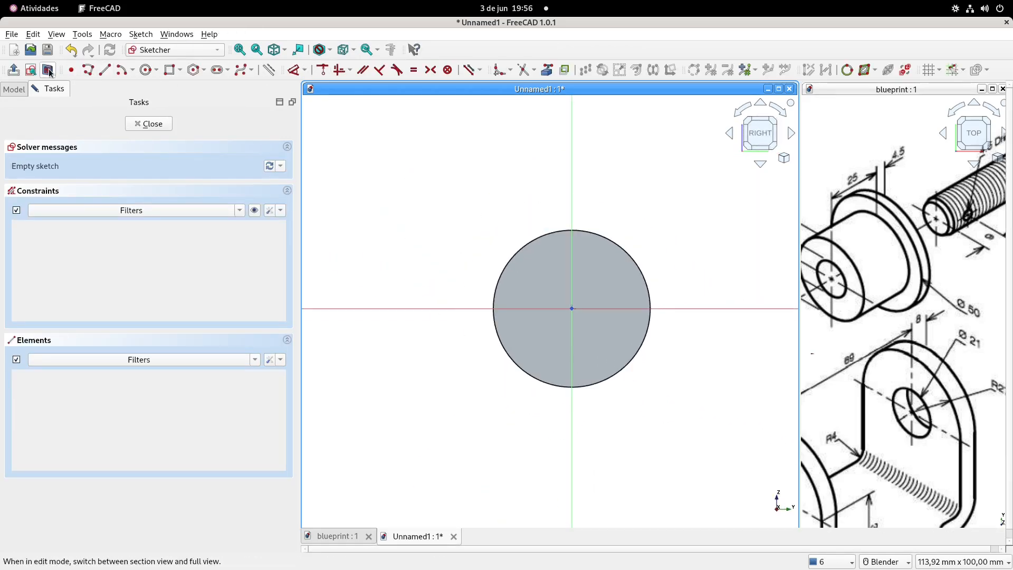
# Draw a circle of 16 mm diameter centred on the origin and leave the sketch.
pyautogui.click(146, 70)
pyautogui.keyDown('shift'); pyautogui.moveTo(845, 237); pyautogui.dragTo(889, 240, button='middle'); pyautogui.keyUp('shift')
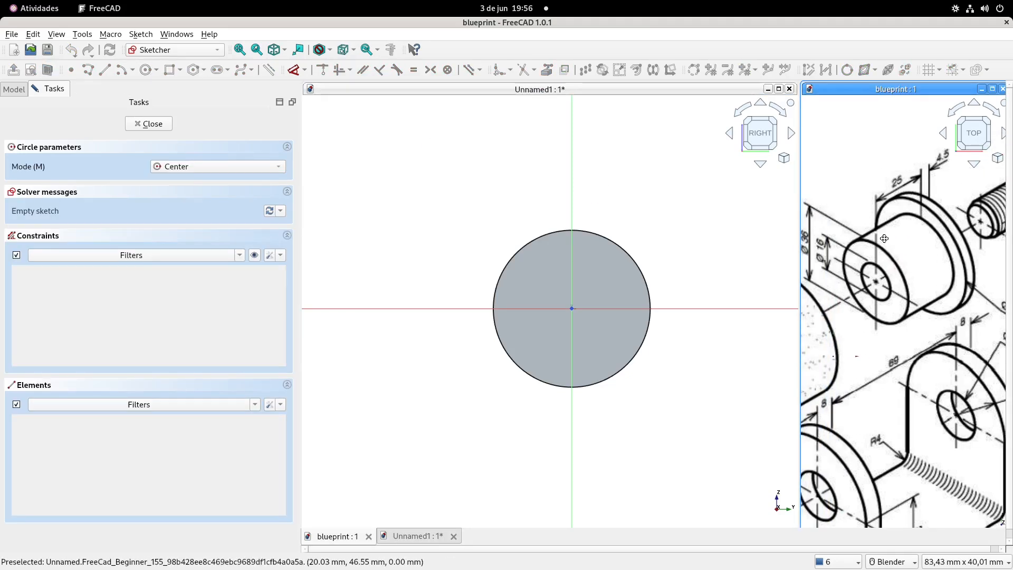
pyautogui.click(572, 307)
pyautogui.write('16')
pyautogui.press('Return')
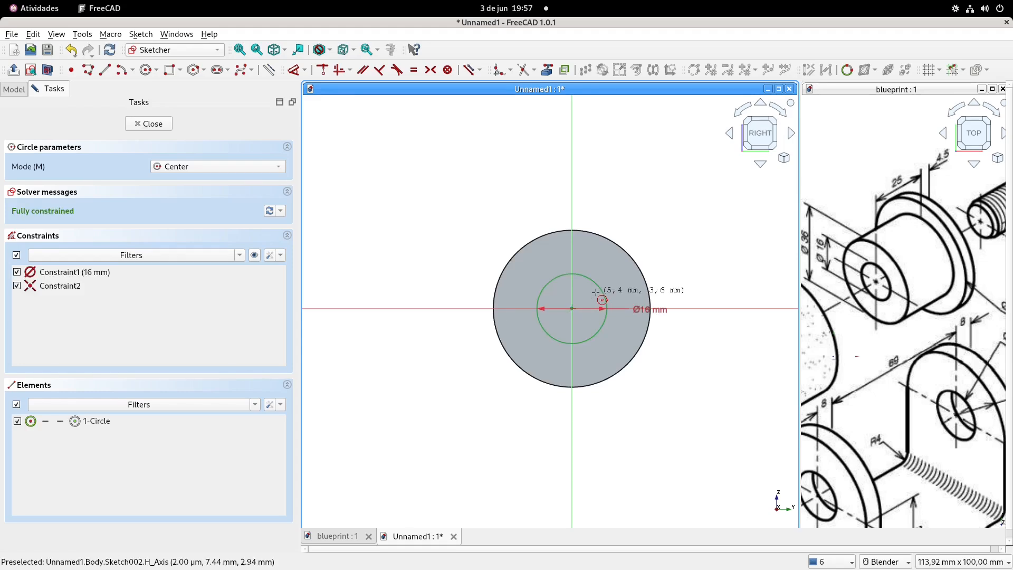
pyautogui.click(13, 69)
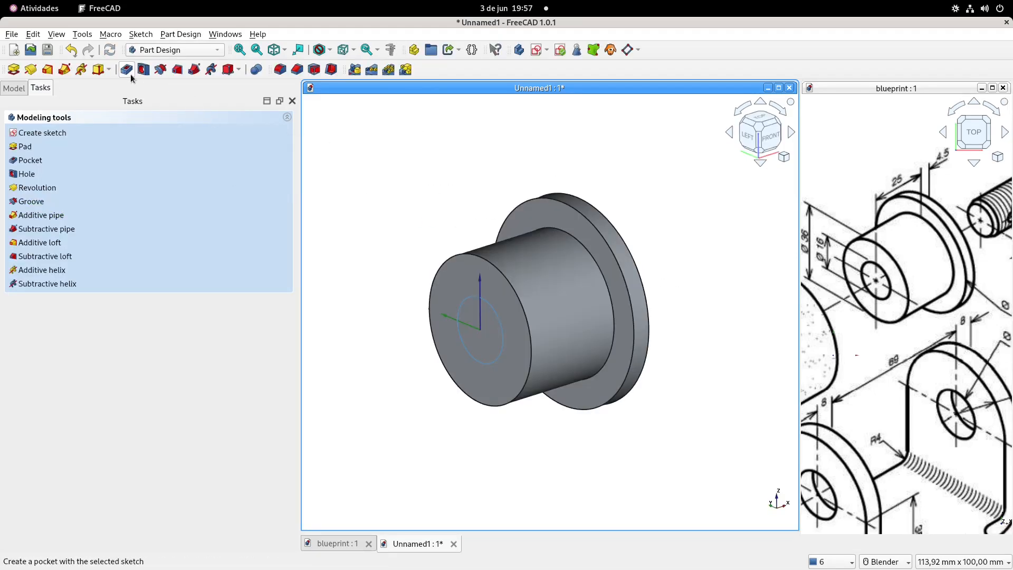
# Pocket the 16 mm circle through the whole bushing with type Through all and the direction reversed.
pyautogui.click(126, 69)
pyautogui.click(230, 166)
pyautogui.click(206, 181)
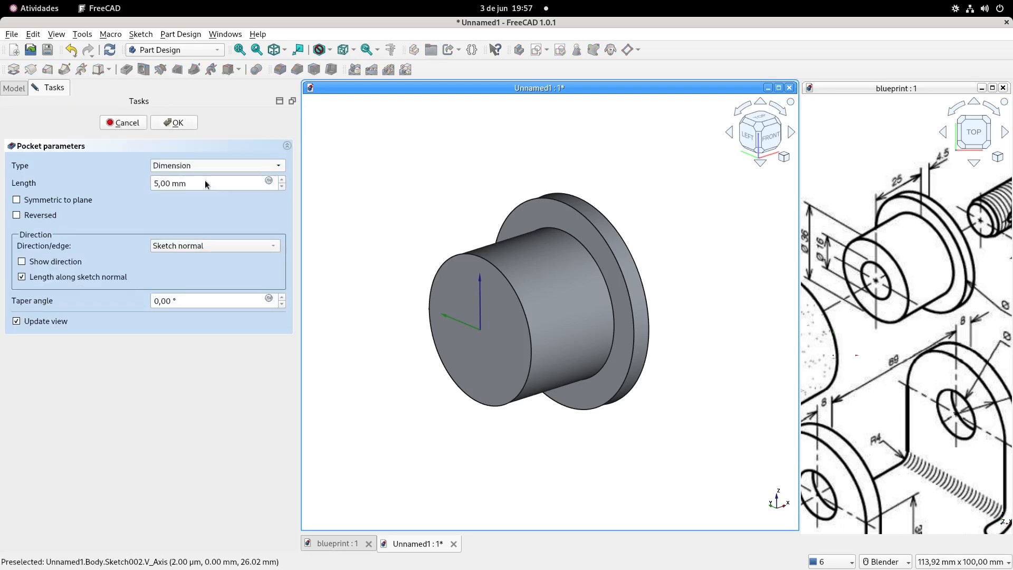
pyautogui.click(16, 213)
pyautogui.moveTo(433, 260); pyautogui.dragTo(417, 246, button='middle')
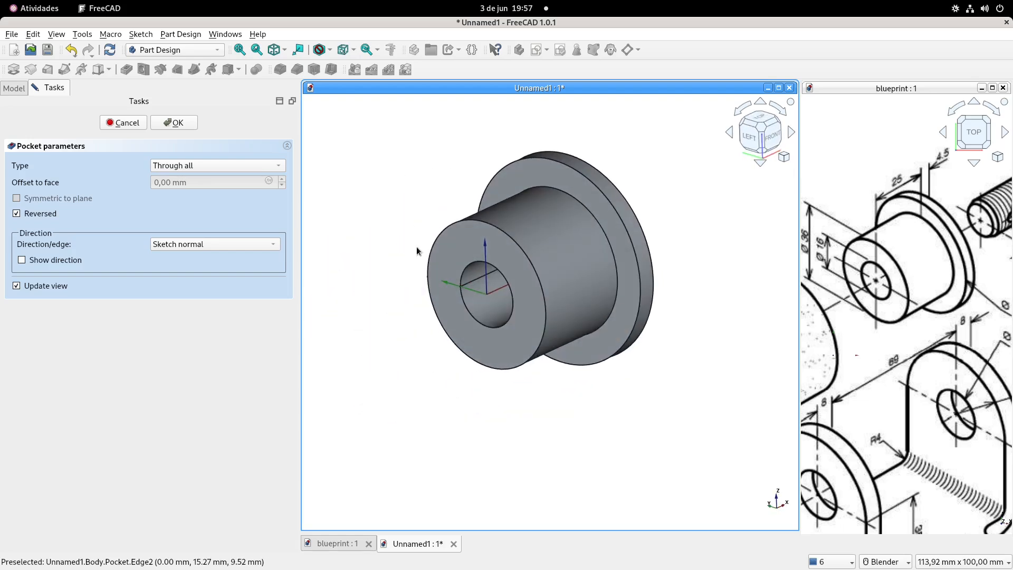
pyautogui.click(176, 124)
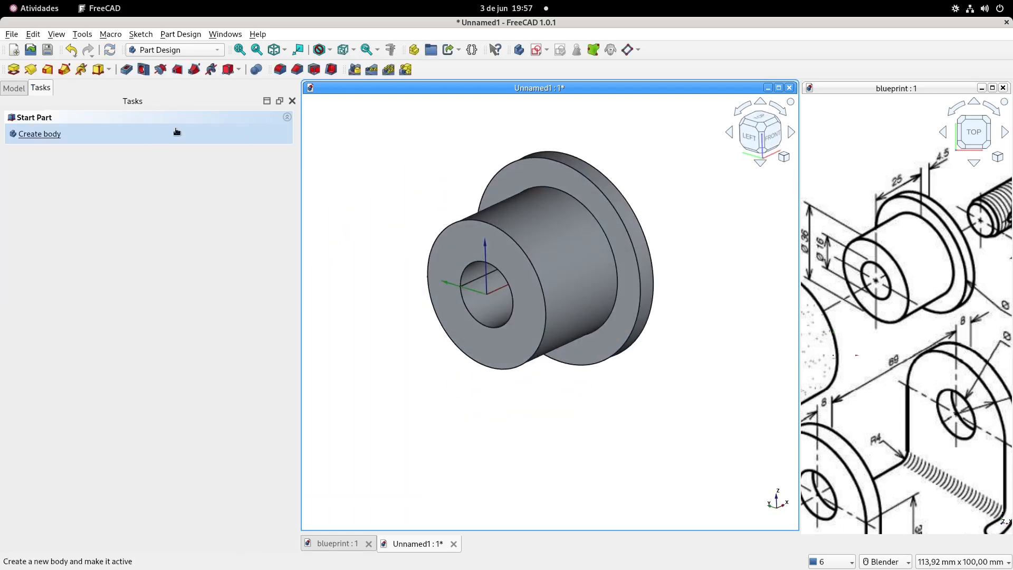
pyautogui.moveTo(412, 206); pyautogui.dragTo(486, 253, button='middle')
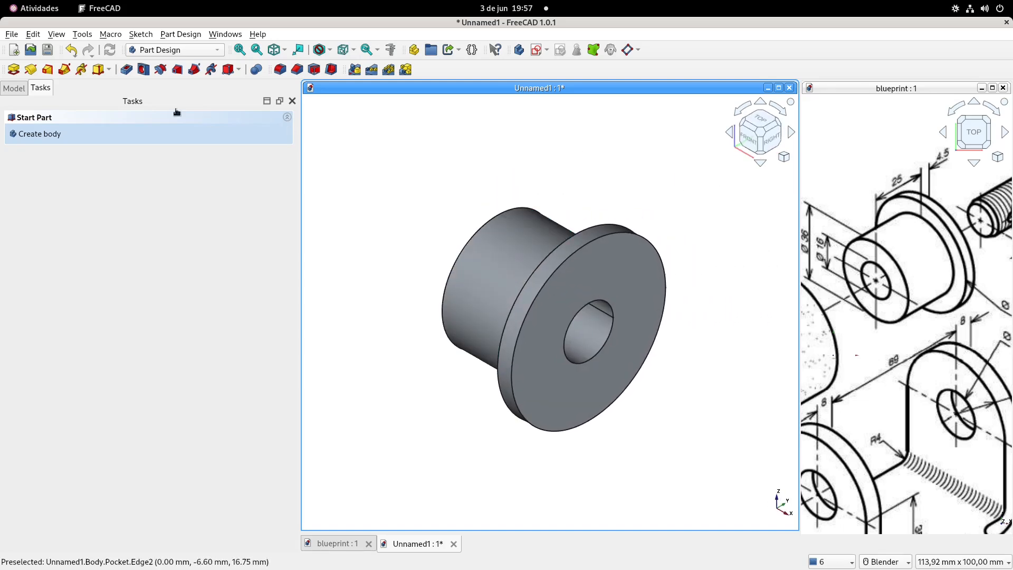
pyautogui.hotkey('ctrl', 'shift', 's')
pyautogui.click(528, 241)
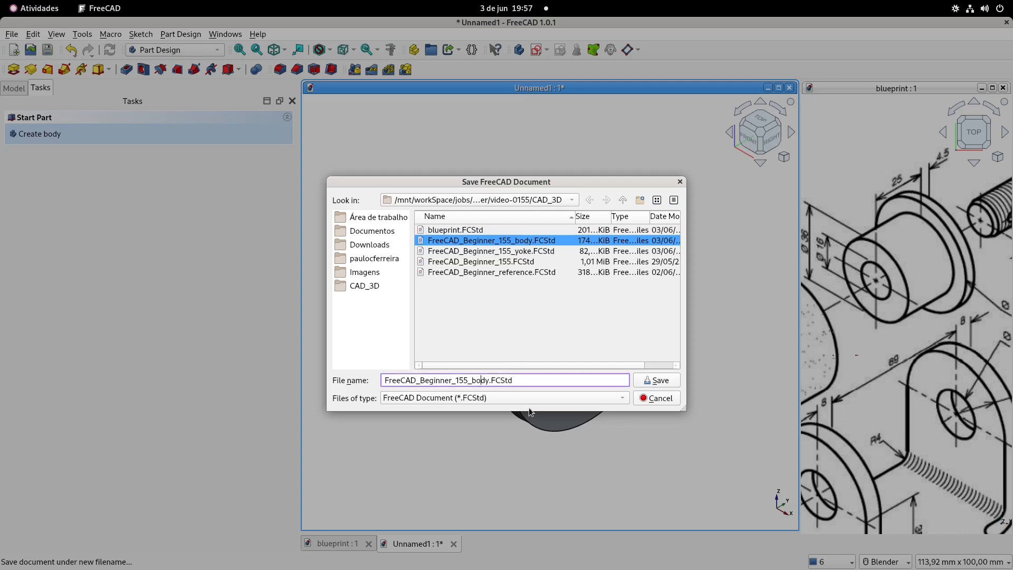
pyautogui.click(669, 398)
# Save the document in the CAD_3D folder as FreeCAD_Beginner_155_bushing.FCStd.
pyautogui.scroll(5, 863, 306)
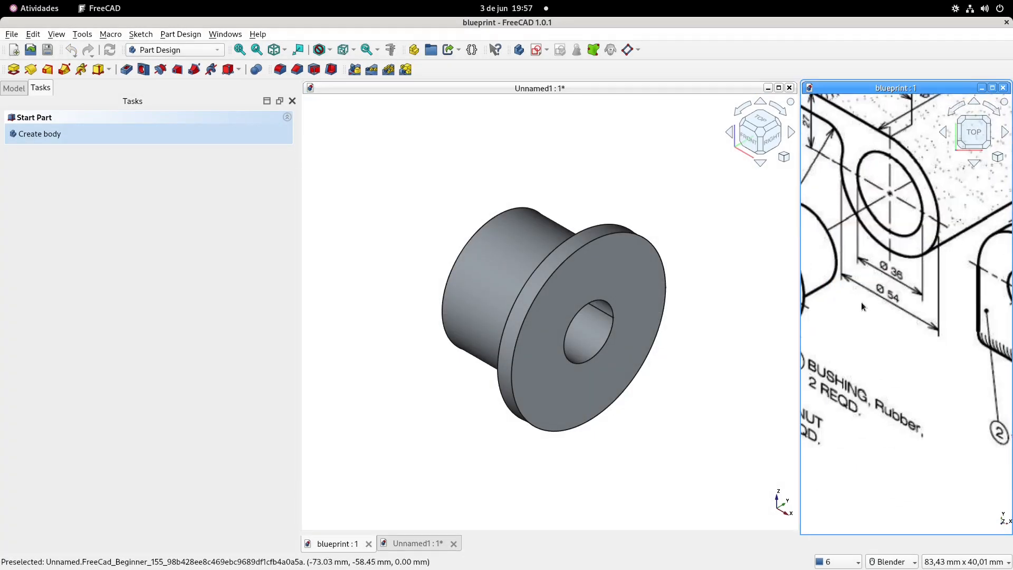
pyautogui.scroll(-3, 863, 306)
pyautogui.click(407, 91)
pyautogui.hotkey('ctrl', 'shift', 's')
pyautogui.click(528, 240)
pyautogui.click(515, 380)
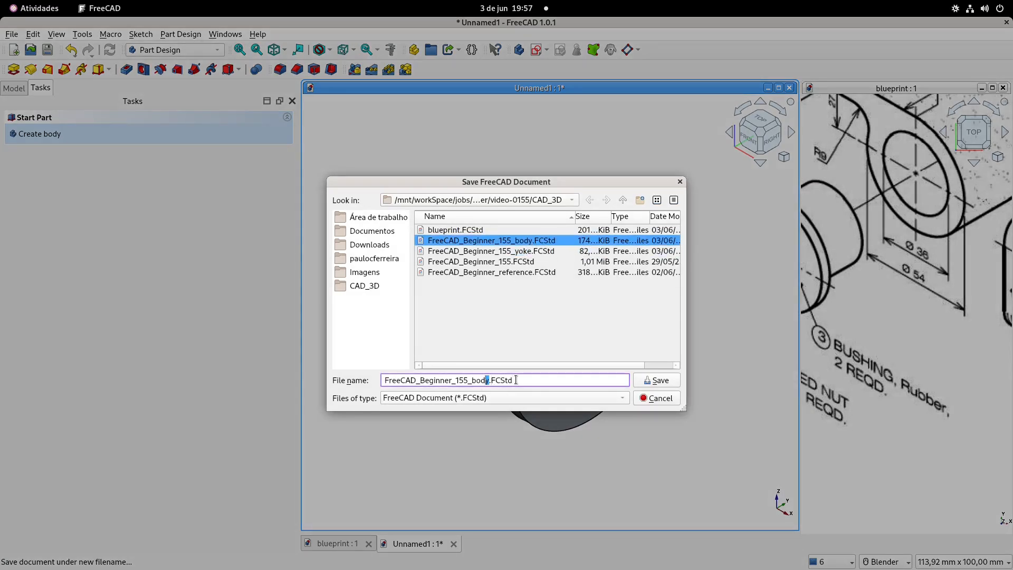
pyautogui.write('ushing')
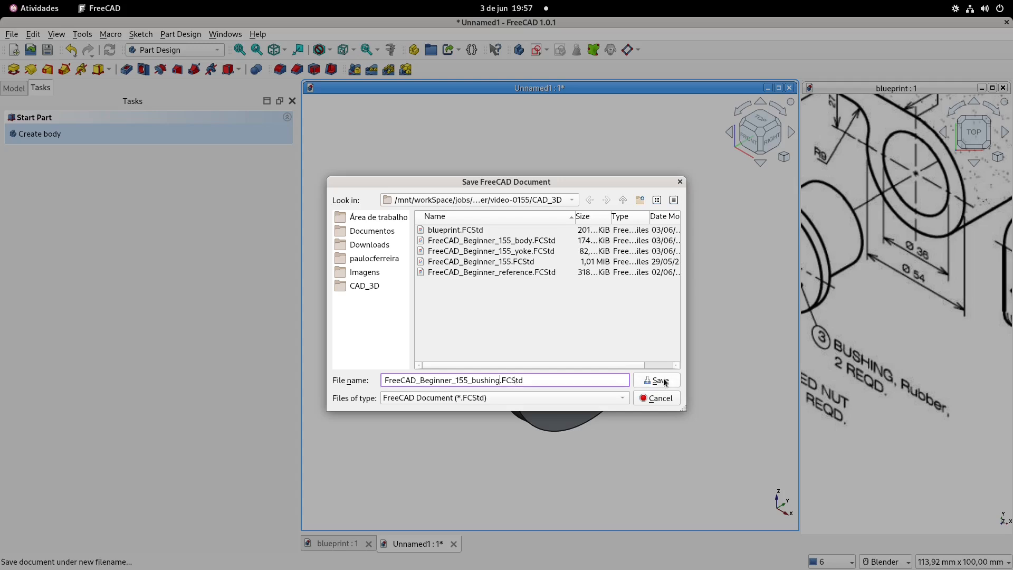
pyautogui.click(663, 380)
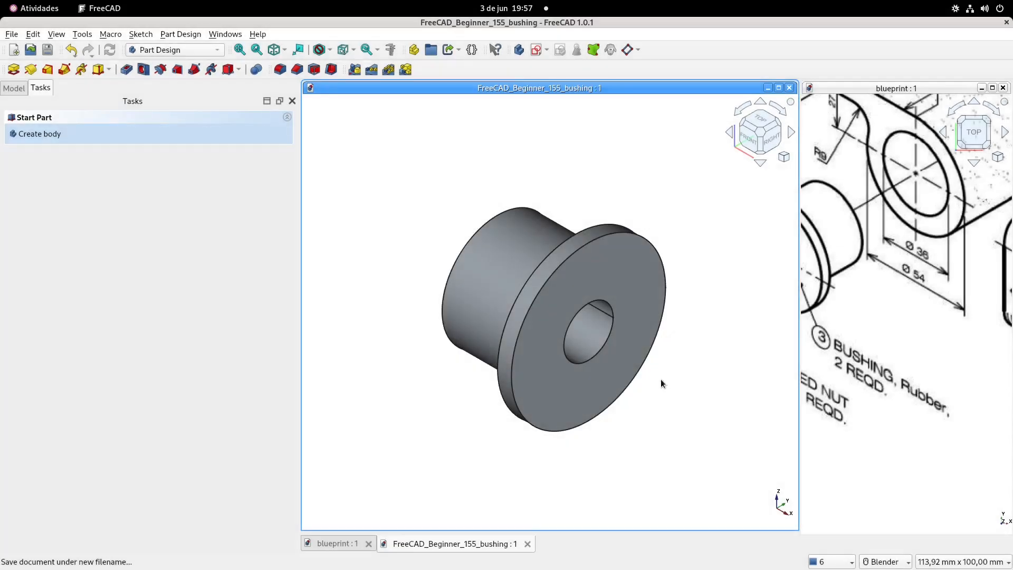
# Set the bushing body's transparency to 25.
pyautogui.click(62, 134)
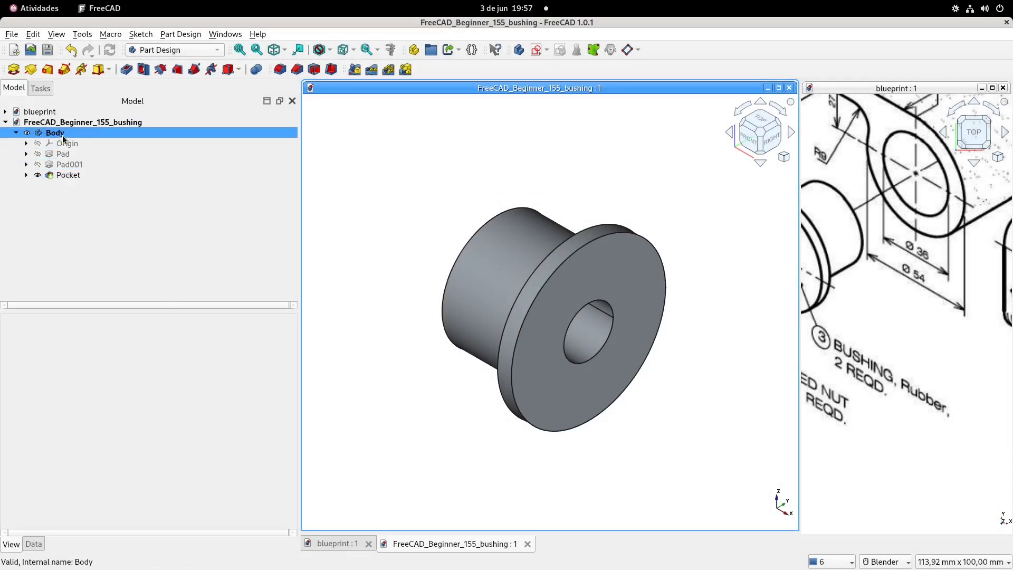
pyautogui.scroll(-2, 134, 521)
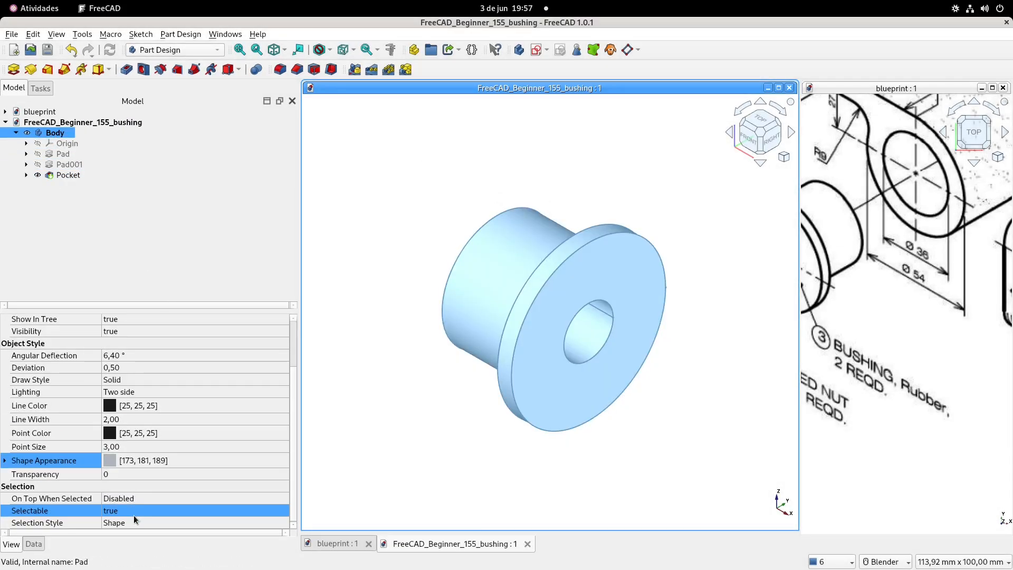
pyautogui.click(134, 474)
pyautogui.write('25')
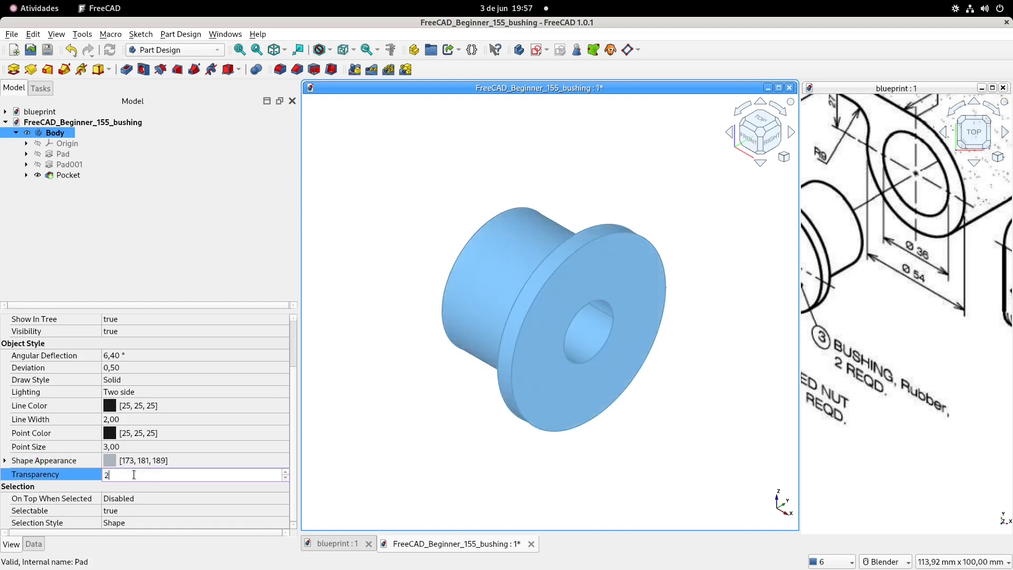
pyautogui.press('Return')
# Change the bushing body's shape appearance to the basic orange colour.
pyautogui.click(105, 460)
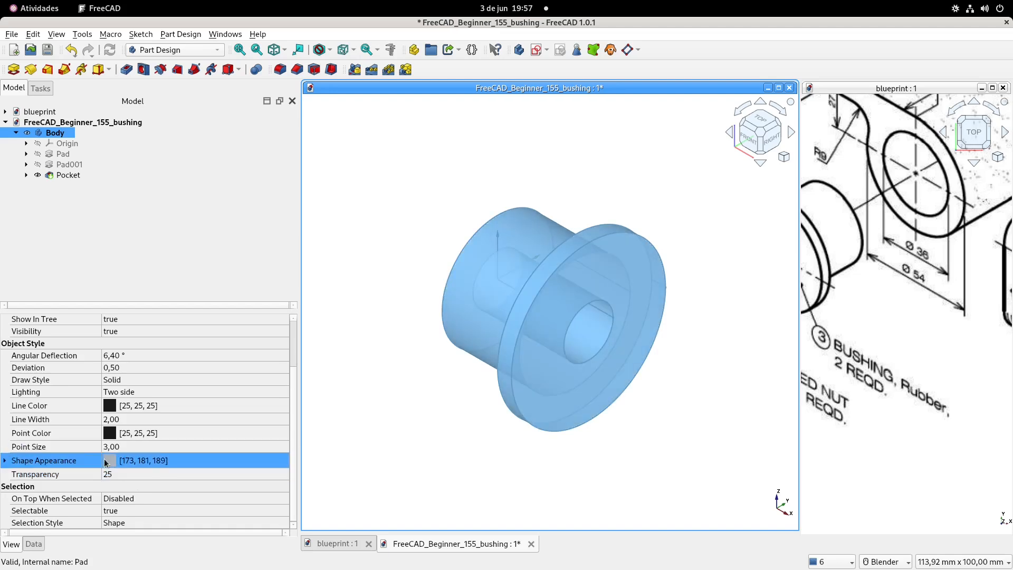
pyautogui.click(199, 459)
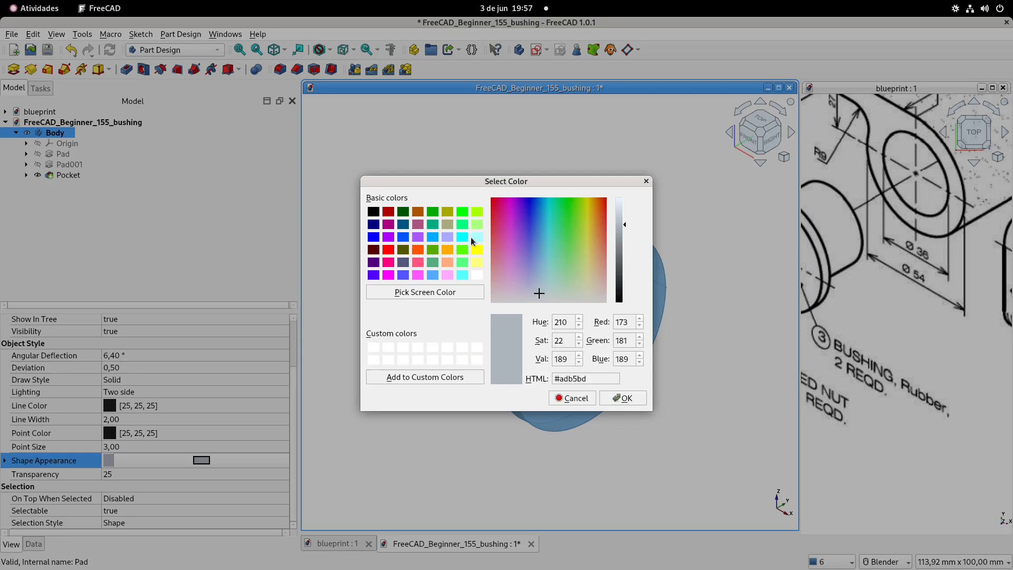
pyautogui.click(447, 250)
pyautogui.click(620, 398)
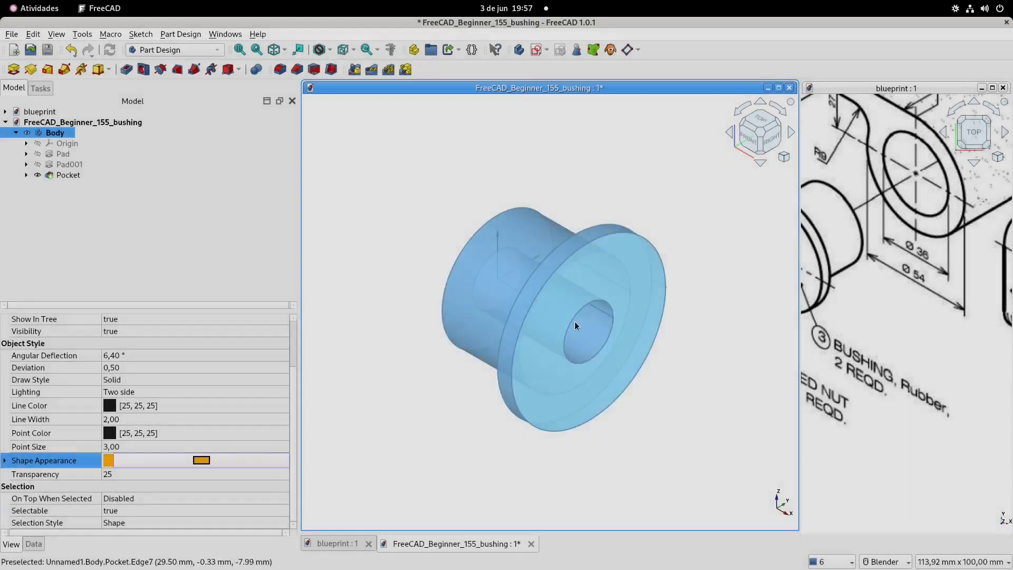
pyautogui.click(444, 170)
# Save the bushing document and close it.
pyautogui.keyDown('shift'); pyautogui.moveTo(422, 167); pyautogui.dragTo(426, 176, button='middle'); pyautogui.keyUp('shift')
pyautogui.hotkey('ctrl', 's')
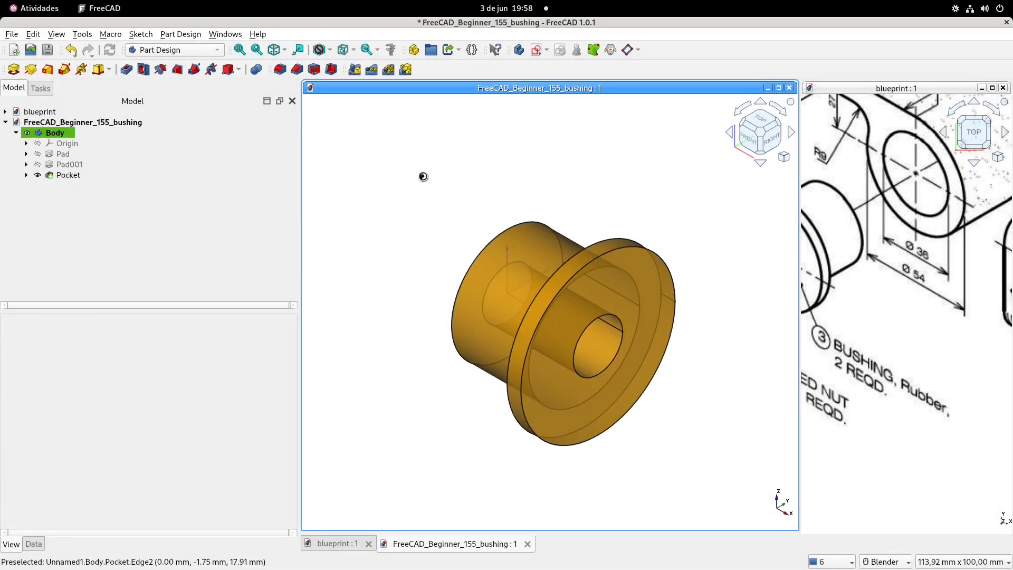
pyautogui.click(790, 88)
# Examine the blueprint's hex bolt, slotted nut and split pin drawings with their dimensions.
pyautogui.scroll(-5, 880, 224)
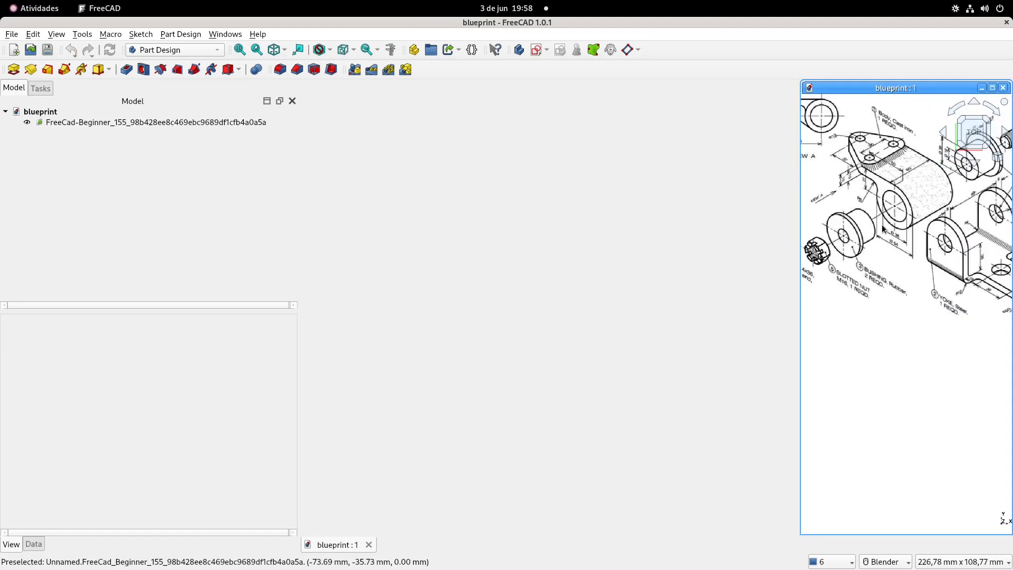
pyautogui.keyDown('shift'); pyautogui.moveTo(903, 201); pyautogui.dragTo(913, 238, button='middle'); pyautogui.keyUp('shift')
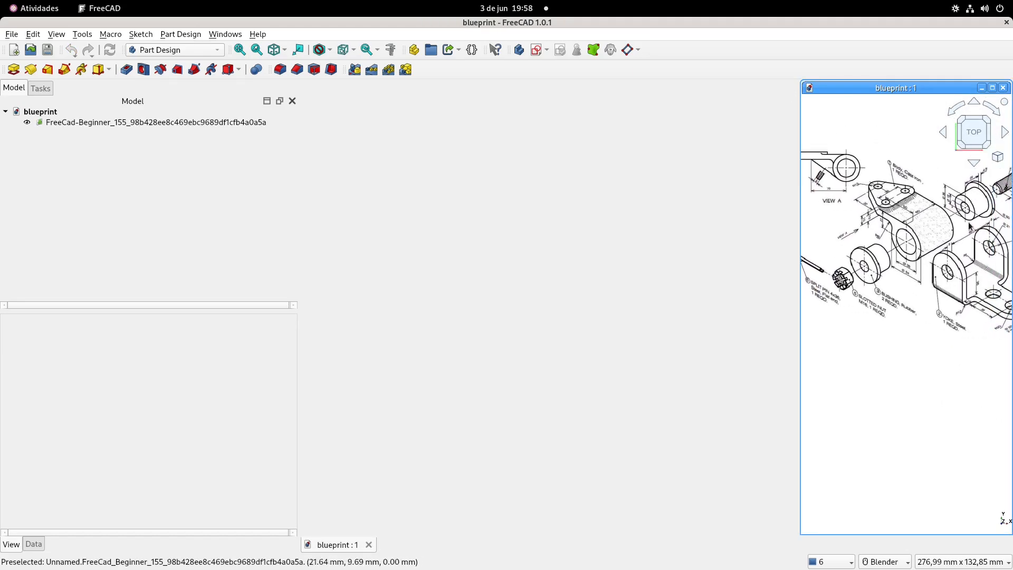
pyautogui.scroll(-1, 913, 239)
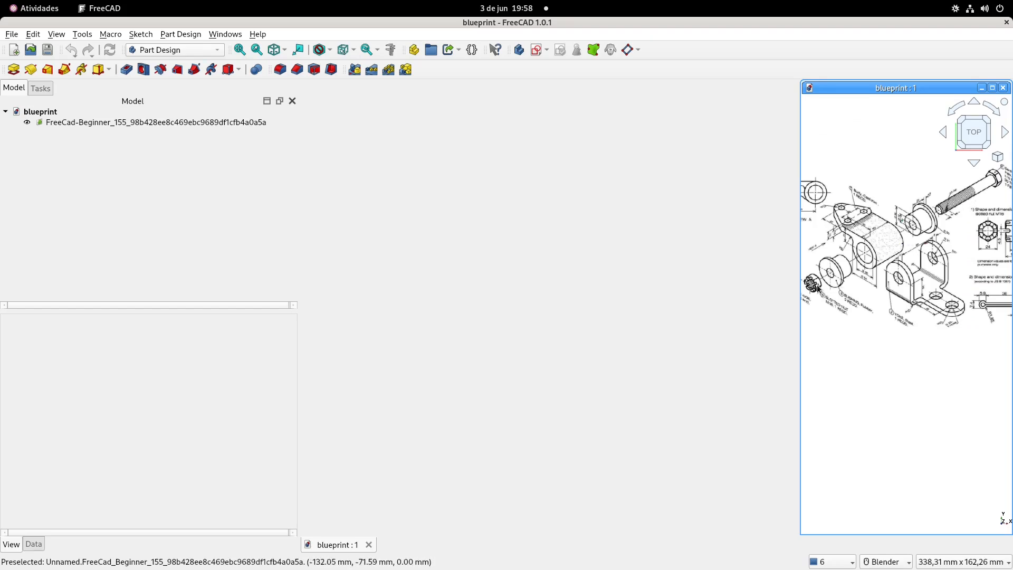
pyautogui.keyDown('shift'); pyautogui.moveTo(944, 284); pyautogui.dragTo(866, 284, button='middle'); pyautogui.keyUp('shift')
pyautogui.scroll(2, 921, 305)
pyautogui.scroll(1, 921, 305)
pyautogui.keyDown('shift'); pyautogui.moveTo(931, 267); pyautogui.dragTo(922, 321, button='middle'); pyautogui.keyUp('shift')
pyautogui.scroll(1, 890, 365)
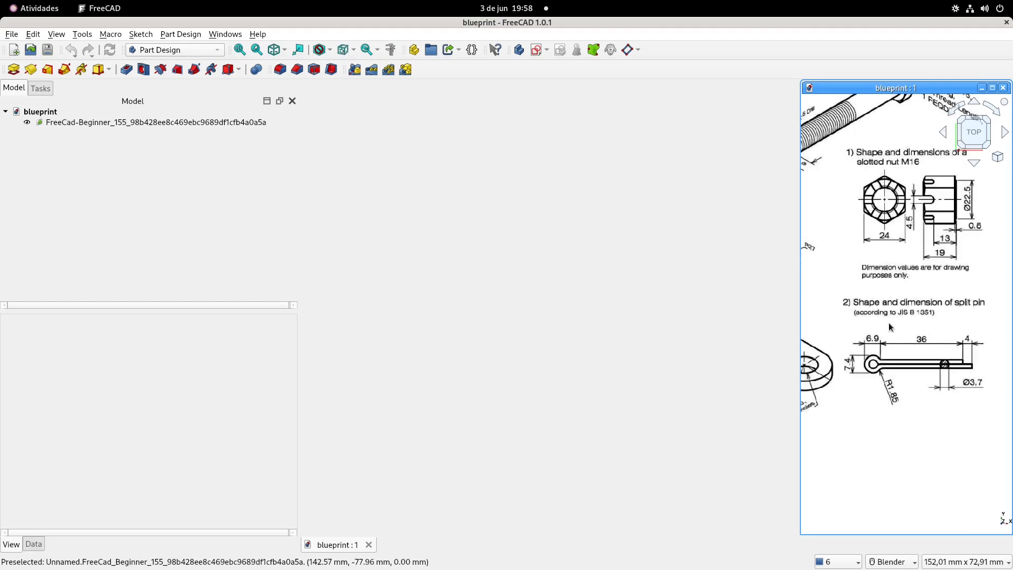
pyautogui.keyDown('shift'); pyautogui.moveTo(890, 260); pyautogui.dragTo(915, 311, button='middle'); pyautogui.keyUp('shift')
pyautogui.keyDown('shift'); pyautogui.moveTo(899, 220); pyautogui.dragTo(937, 251, button='middle'); pyautogui.keyUp('shift')
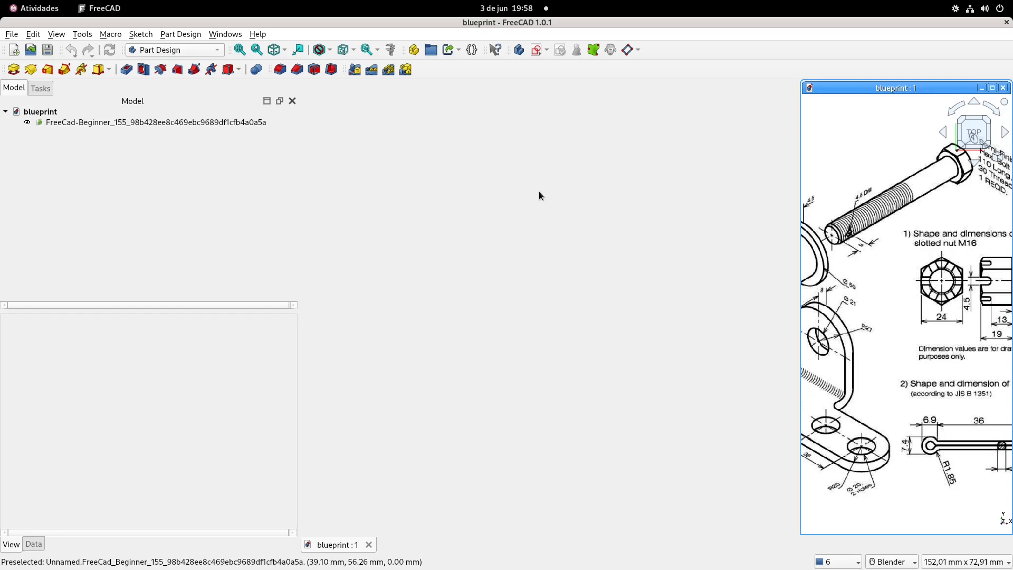
# Create a new document and enlarge its window to fill the space beside the blueprint.
pyautogui.click(14, 50)
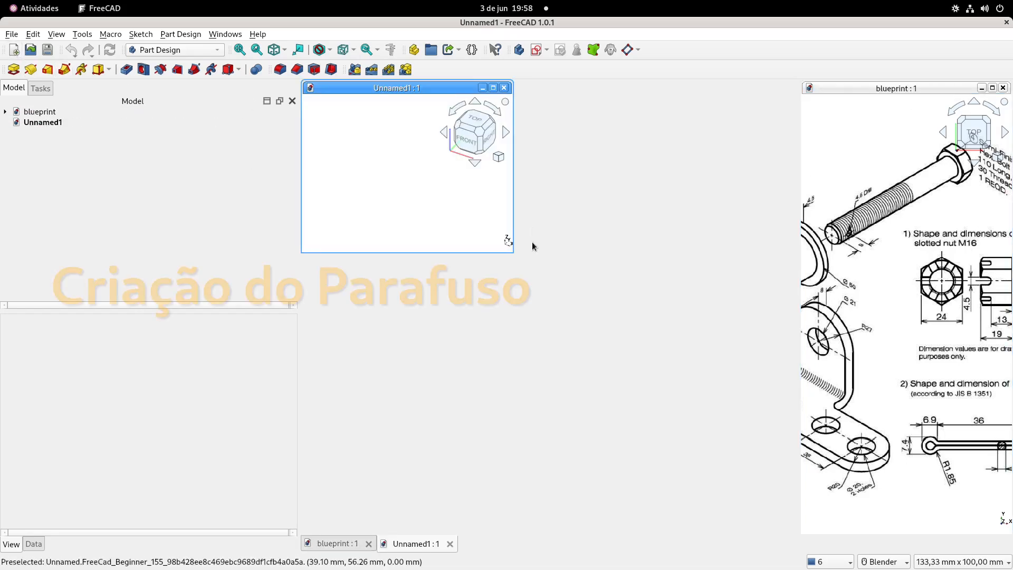
pyautogui.moveTo(512, 252); pyautogui.dragTo(796, 531)
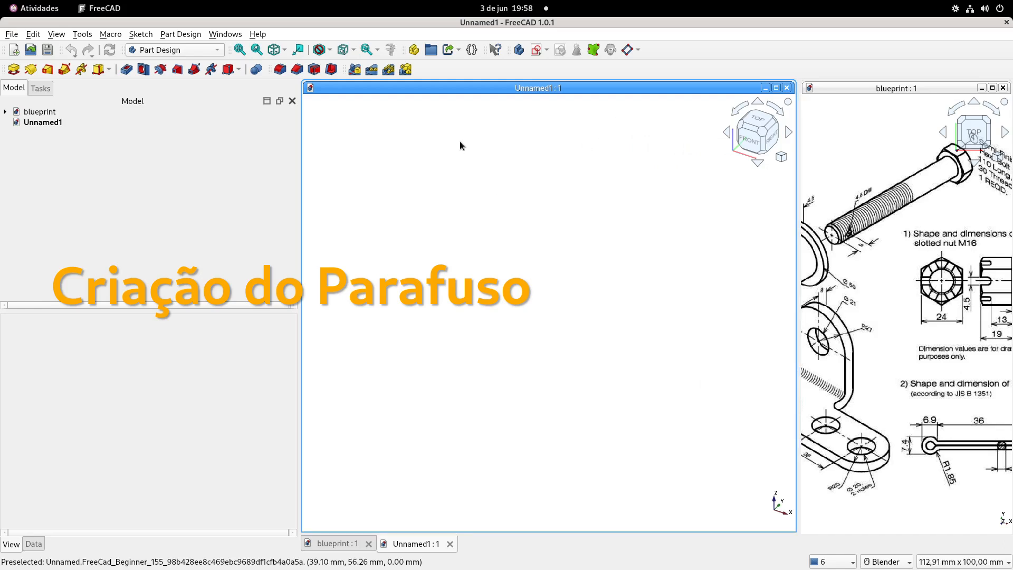
# Search the addon manager for "fast" and view the details page of the Fasteners Workbench.
pyautogui.click(209, 56)
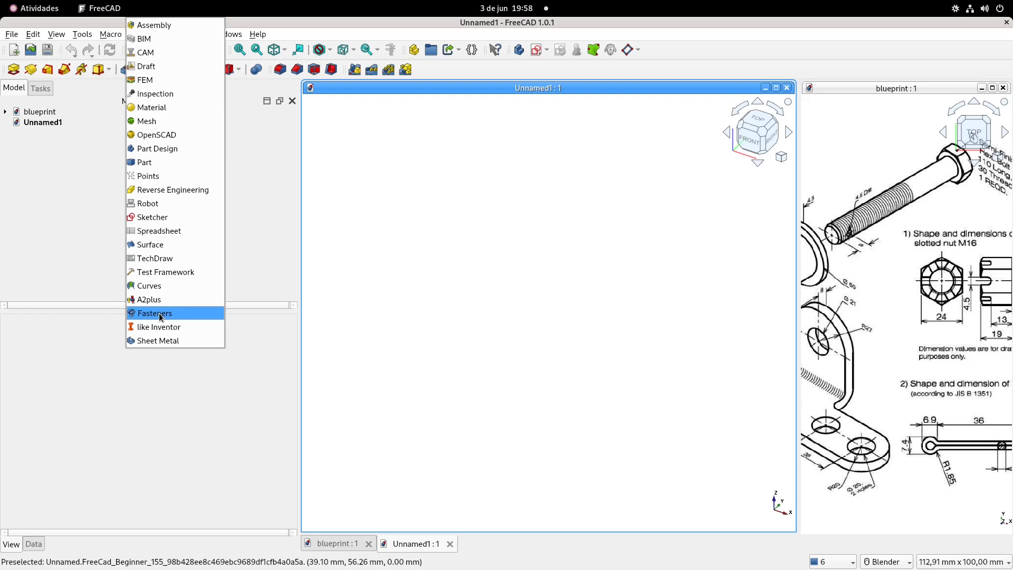
pyautogui.click(412, 240)
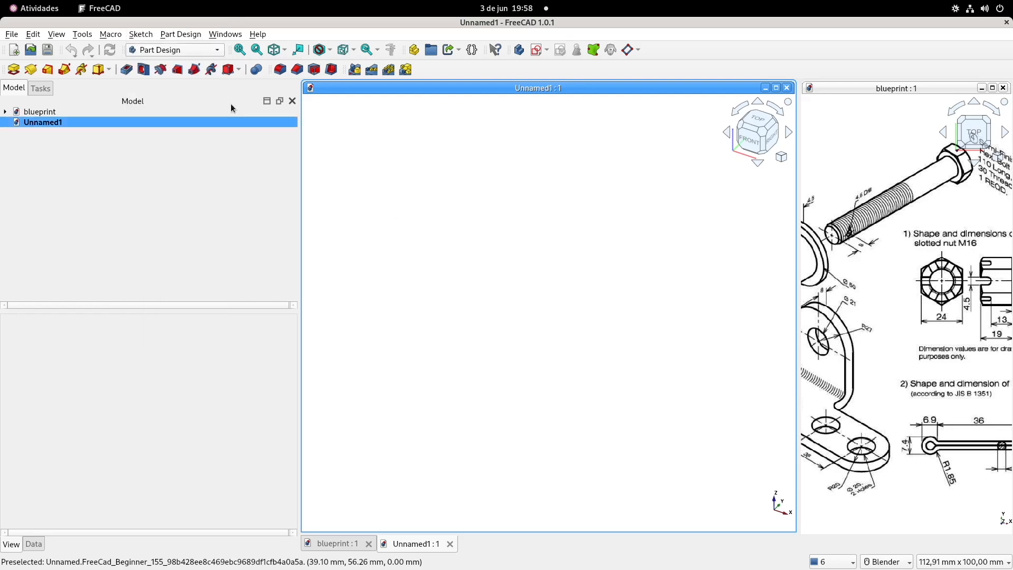
pyautogui.click(90, 36)
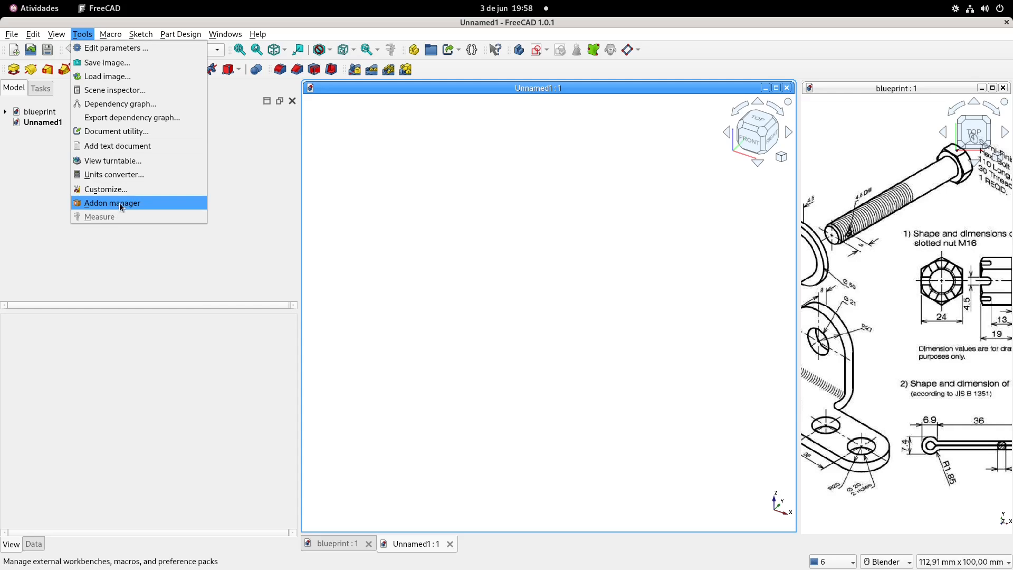
pyautogui.click(102, 205)
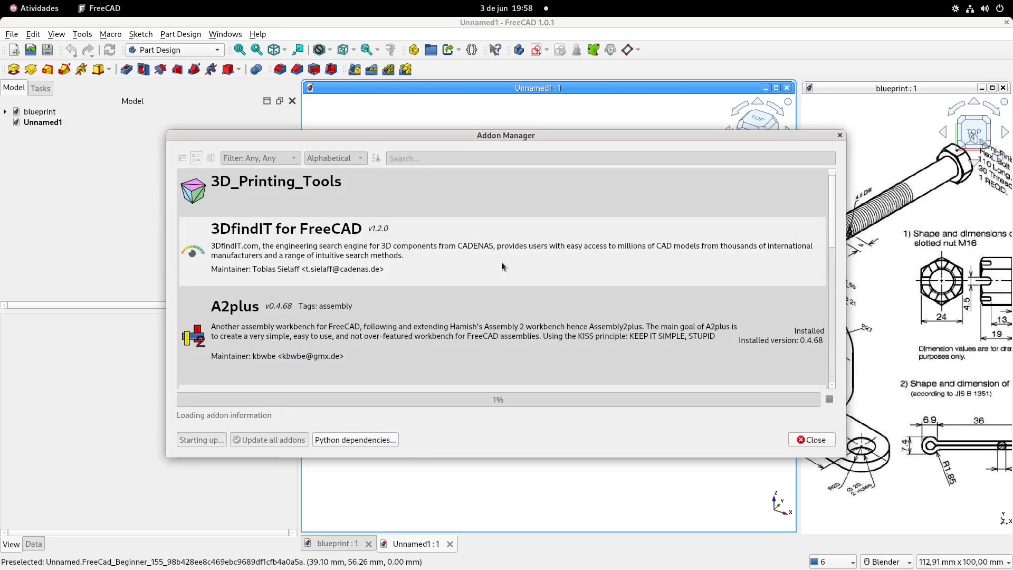
pyautogui.click(437, 158)
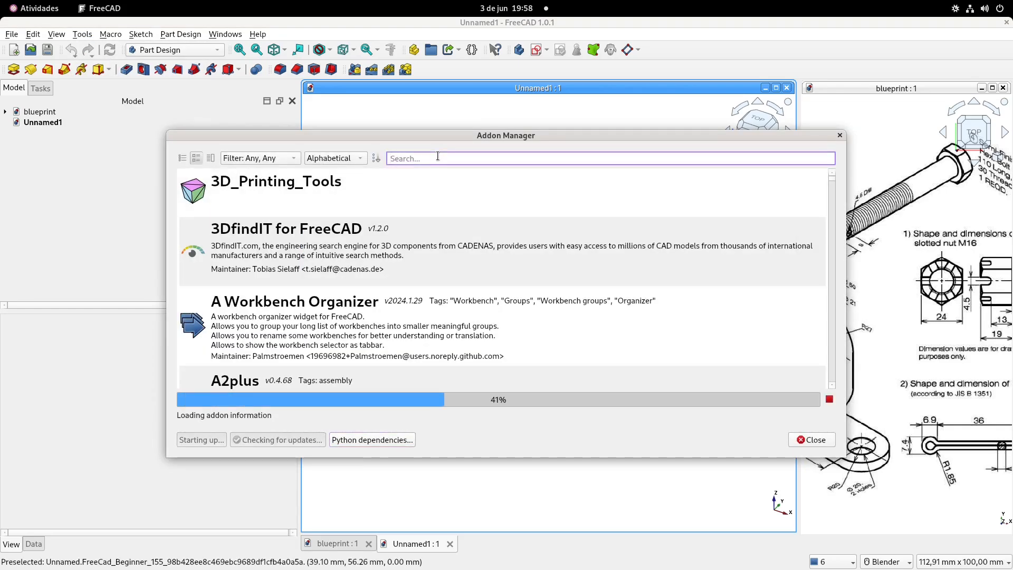
pyautogui.write('fast')
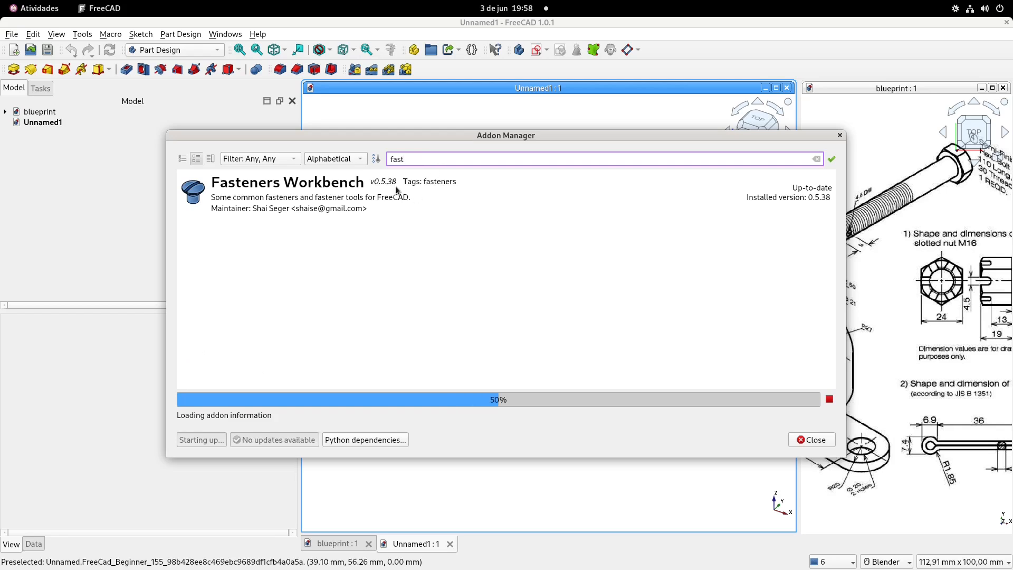
pyautogui.click(361, 199)
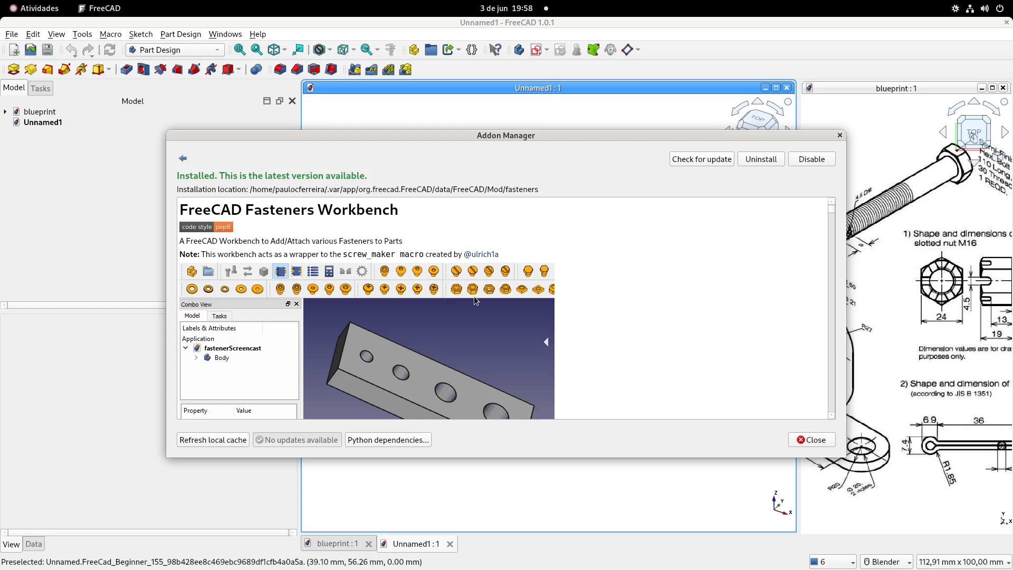
pyautogui.scroll(-1, 321, 276)
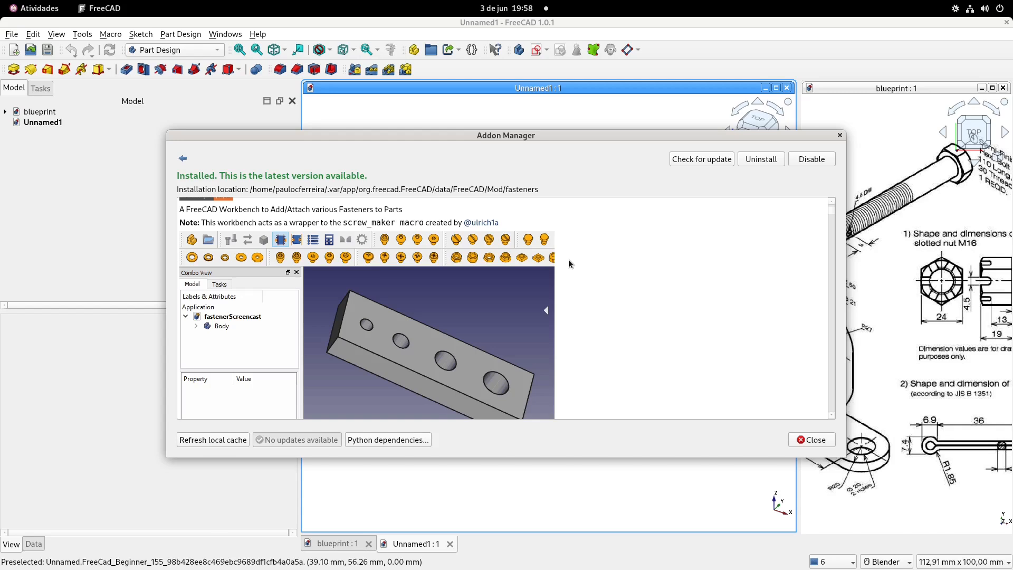
pyautogui.click(815, 440)
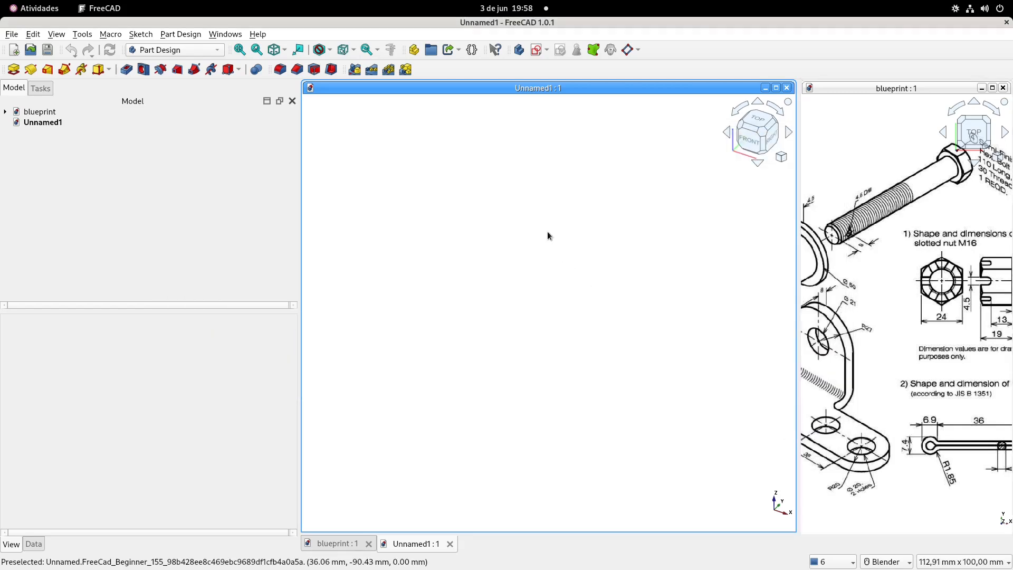
# Switch to the Fasteners workbench and add an ISO8765 hex head bolt to the new document.
pyautogui.click(174, 49)
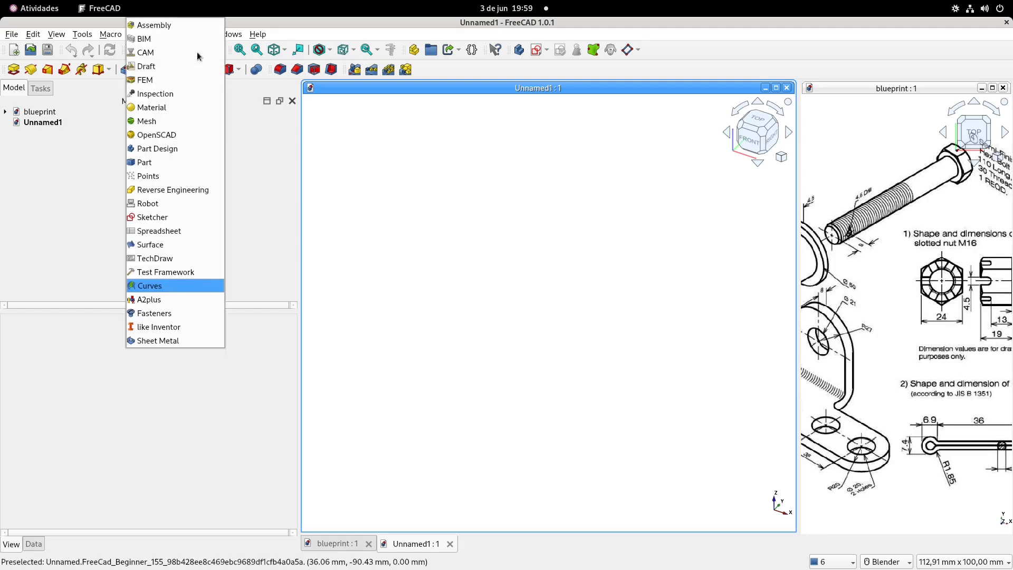
pyautogui.click(192, 316)
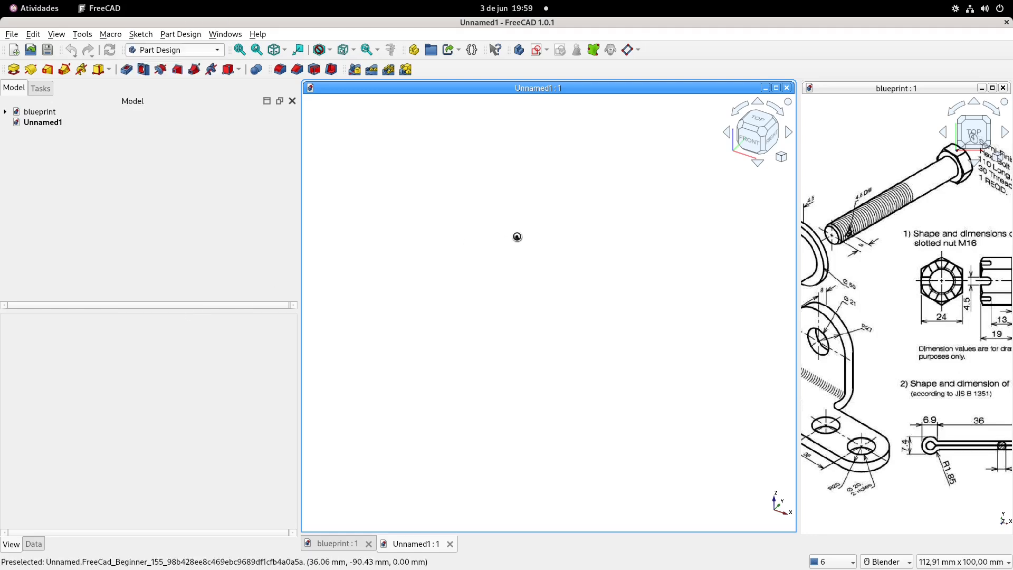
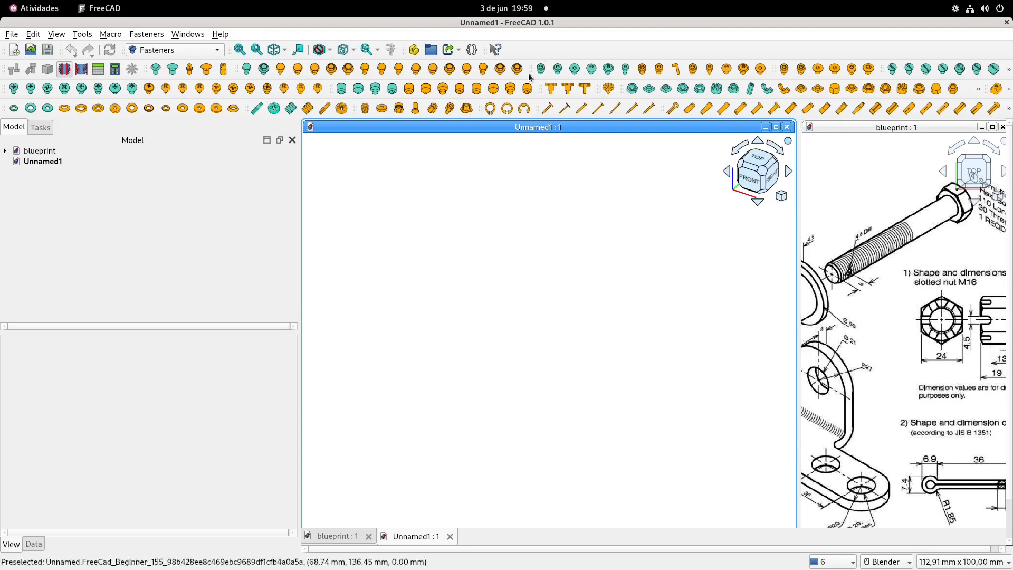
pyautogui.click(484, 71)
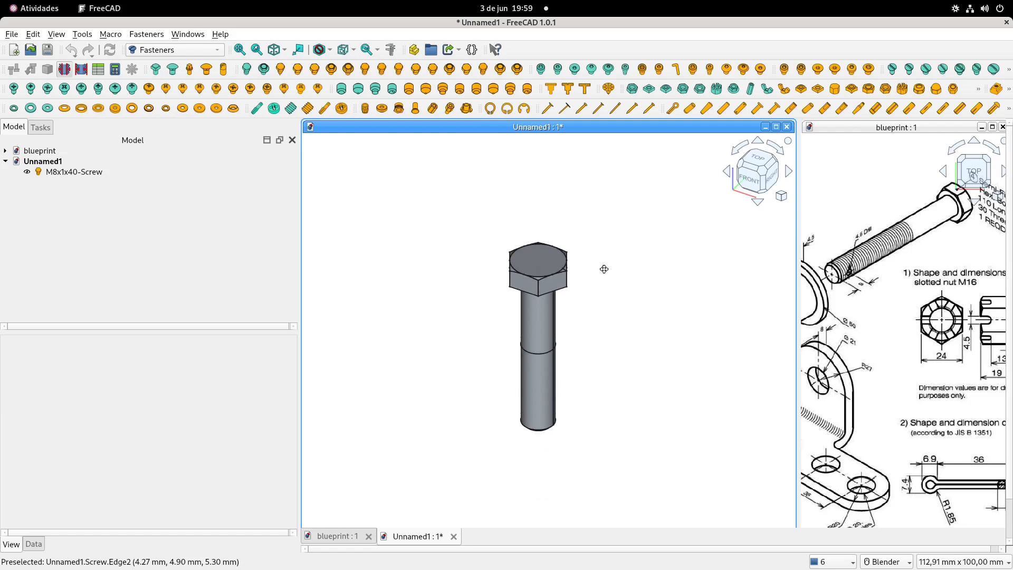
# Check the hex bolt note on the blueprint and set the screw's diameter to M16x1.5.
pyautogui.keyDown('shift'); pyautogui.moveTo(942, 224); pyautogui.dragTo(902, 234, button='middle'); pyautogui.keyUp('shift')
pyautogui.scroll(4, 902, 235)
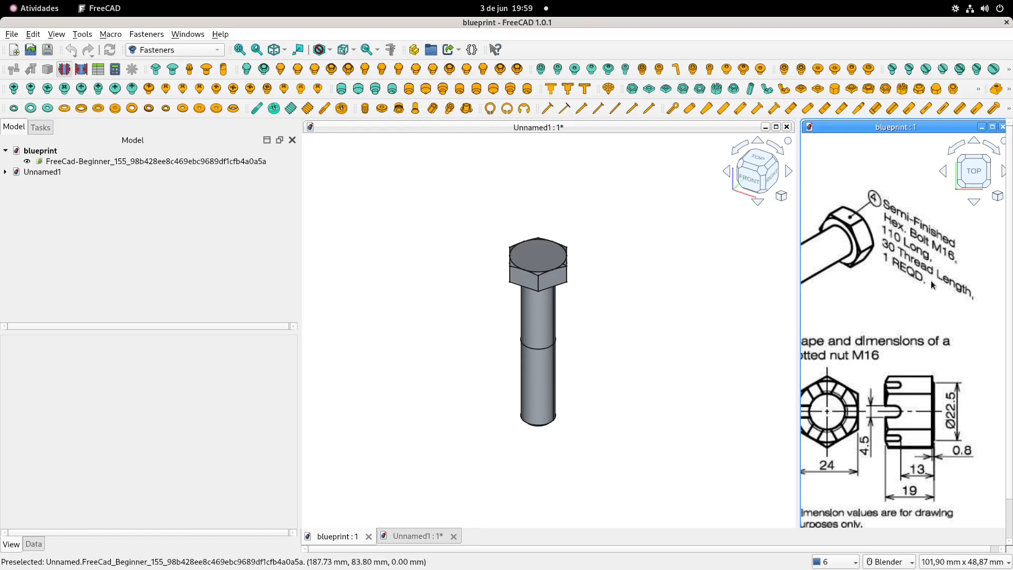
pyautogui.scroll(-1, 891, 277)
pyautogui.moveTo(862, 289)
pyautogui.keyDown('shift'); pyautogui.mouseDown(button='middle')
pyautogui.moveTo(894, 263)
pyautogui.moveTo(939, 254)
pyautogui.moveTo(809, 210)
pyautogui.moveTo(807, 294)
pyautogui.mouseUp(button='middle'); pyautogui.keyUp('shift')
pyautogui.scroll(1, 961, 245)
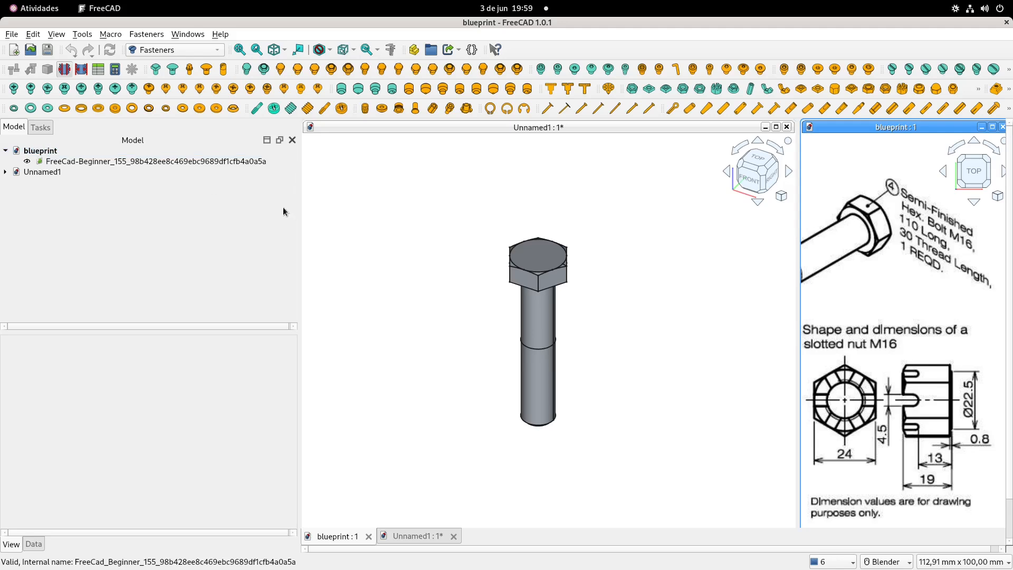
pyautogui.click(374, 224)
pyautogui.click(75, 173)
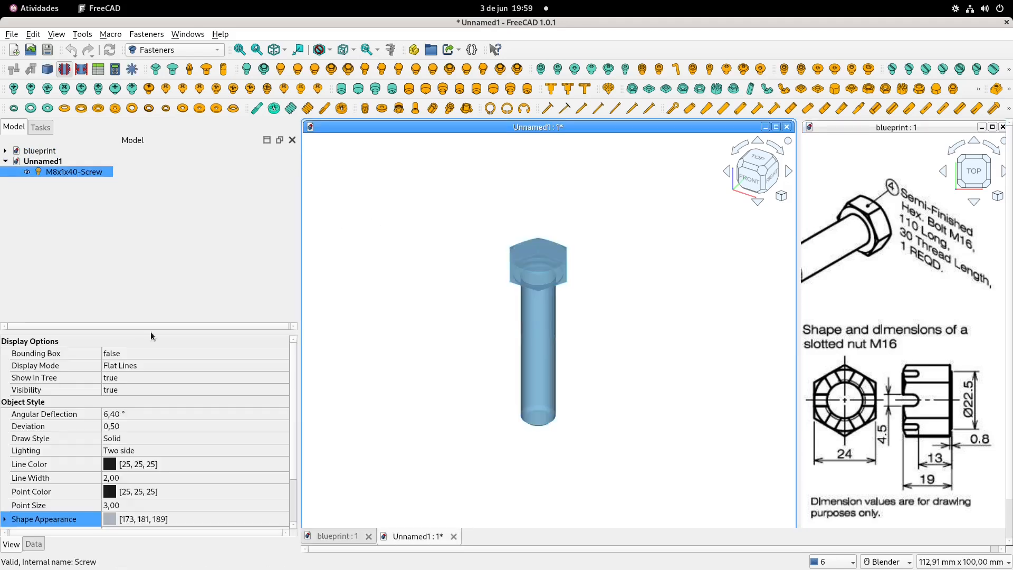
pyautogui.click(34, 544)
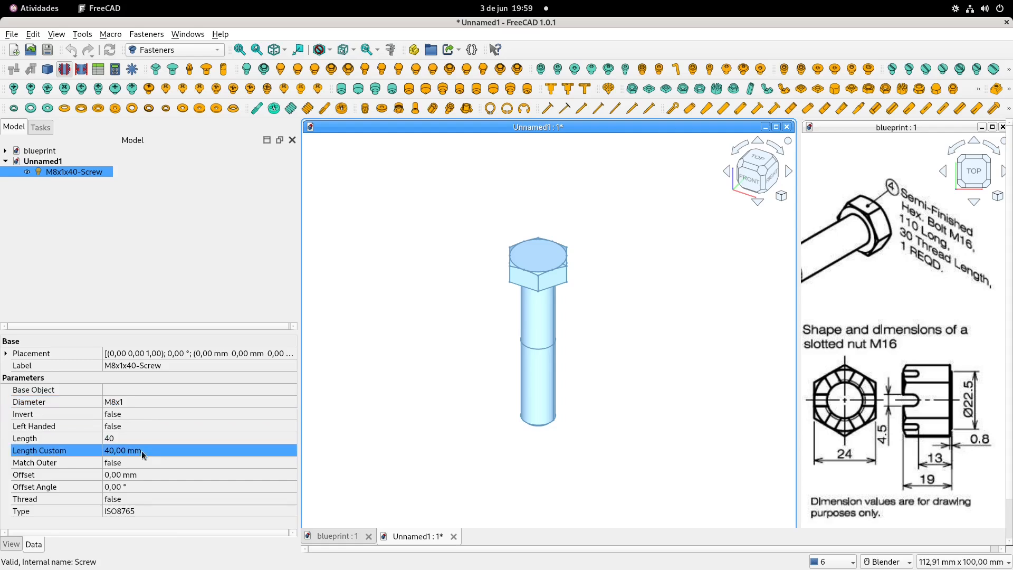
pyautogui.click(142, 402)
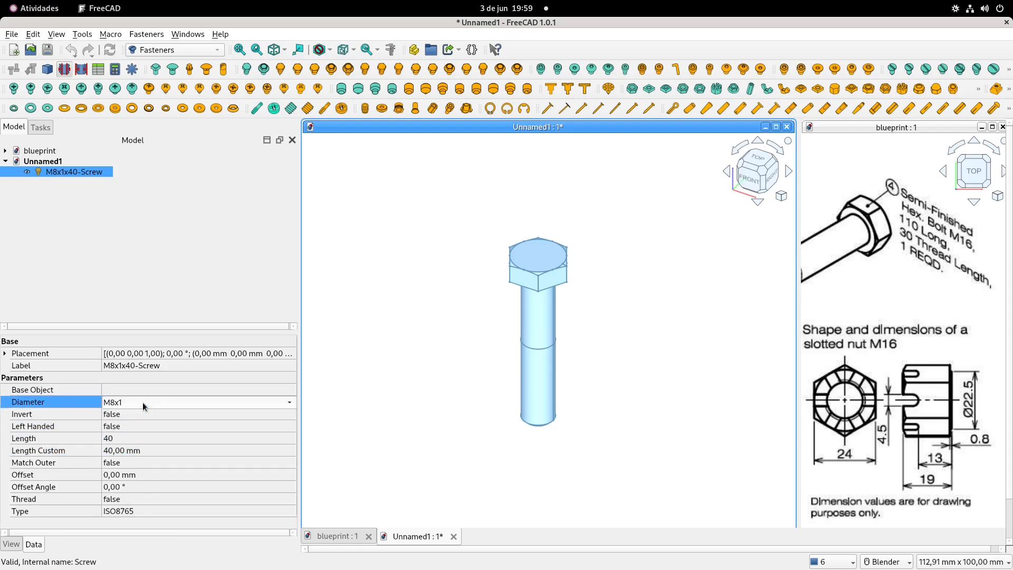
pyautogui.click(207, 403)
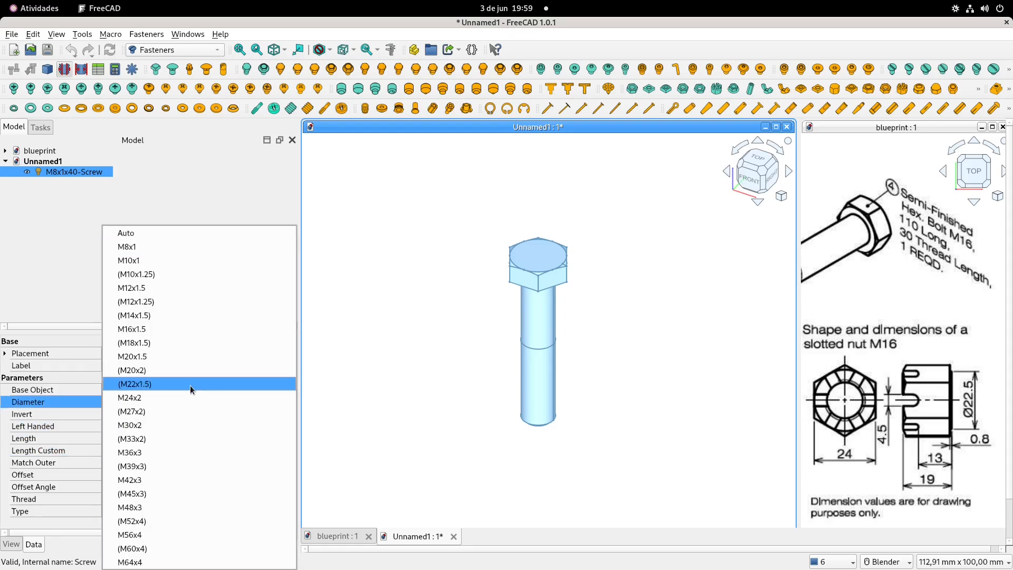
pyautogui.click(155, 328)
pyautogui.click(167, 464)
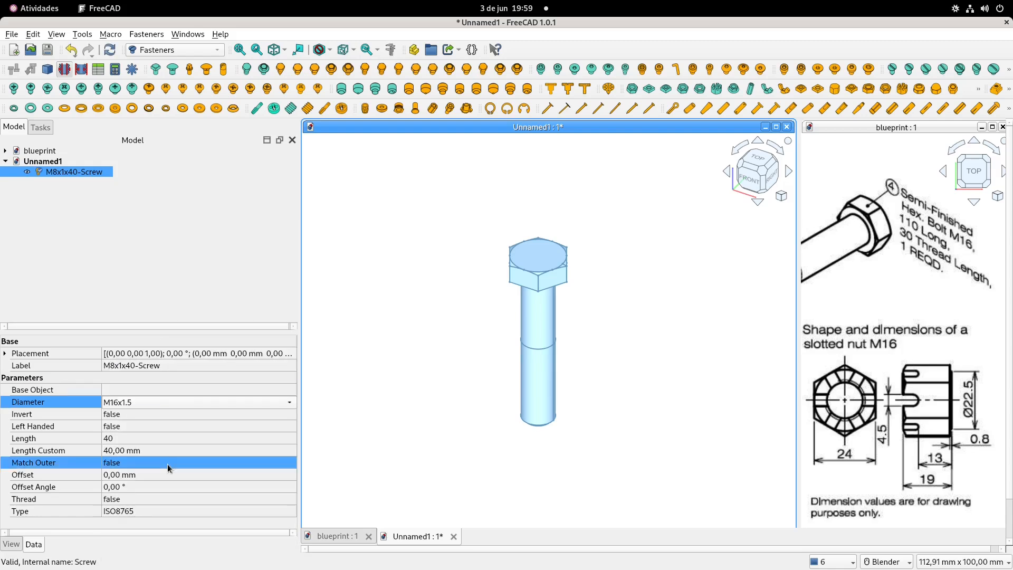
# Set the screw's length to 110.
pyautogui.click(143, 441)
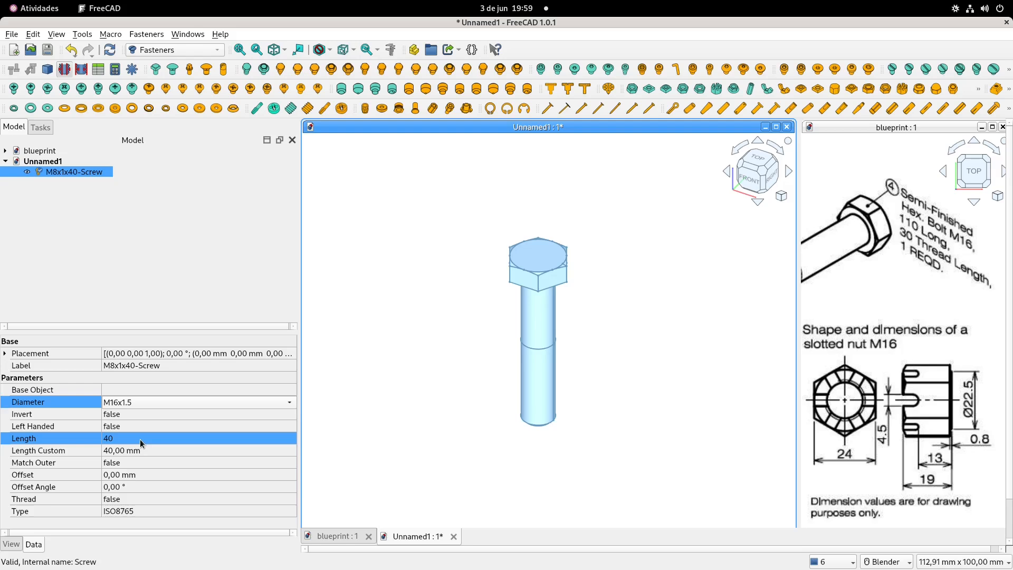
pyautogui.click(140, 439)
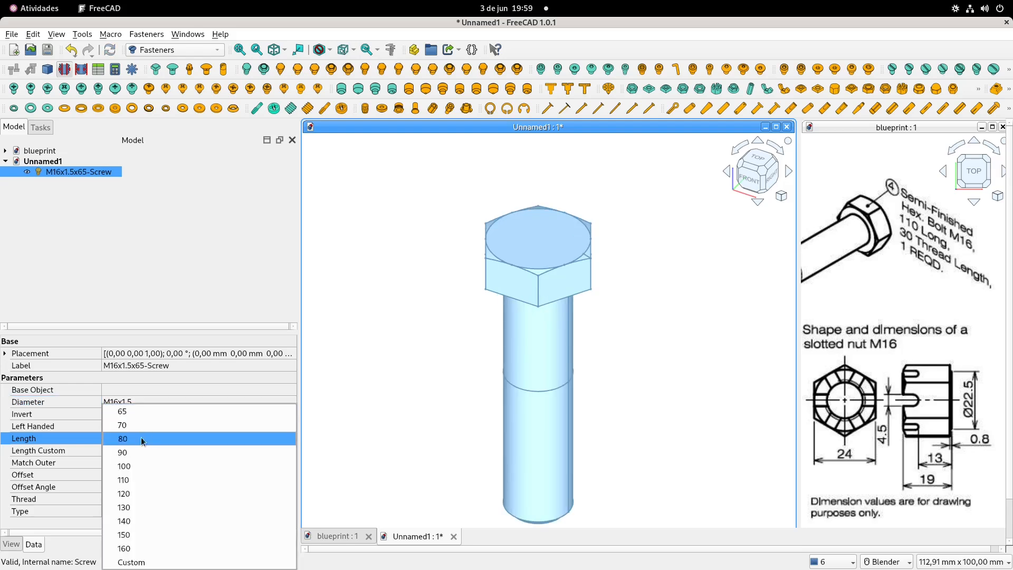
pyautogui.click(137, 475)
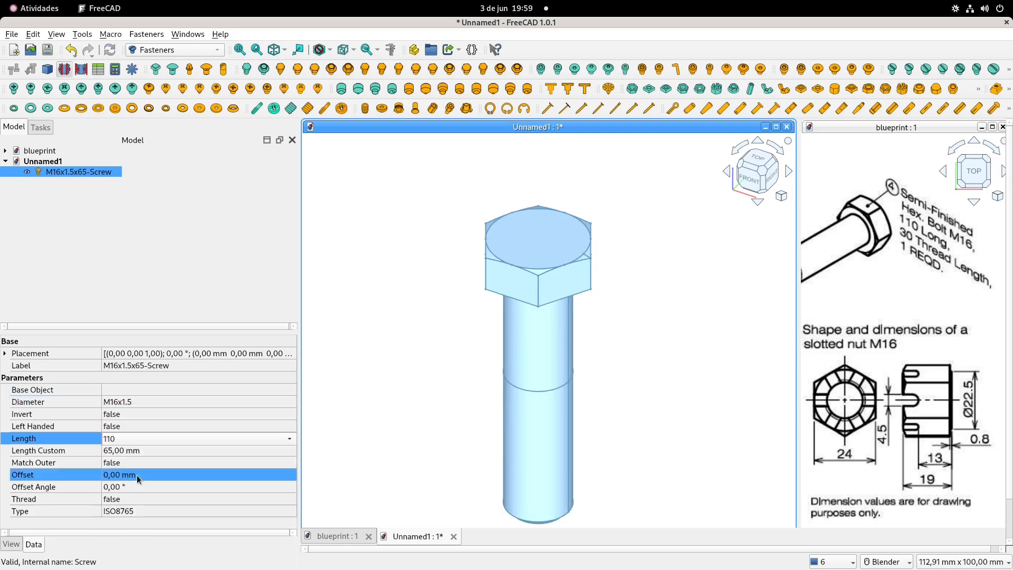
pyautogui.click(369, 386)
pyautogui.scroll(-3, 369, 381)
pyautogui.keyDown('shift'); pyautogui.moveTo(355, 401); pyautogui.dragTo(386, 320, button='middle'); pyautogui.keyUp('shift')
pyautogui.scroll(1, 410, 315)
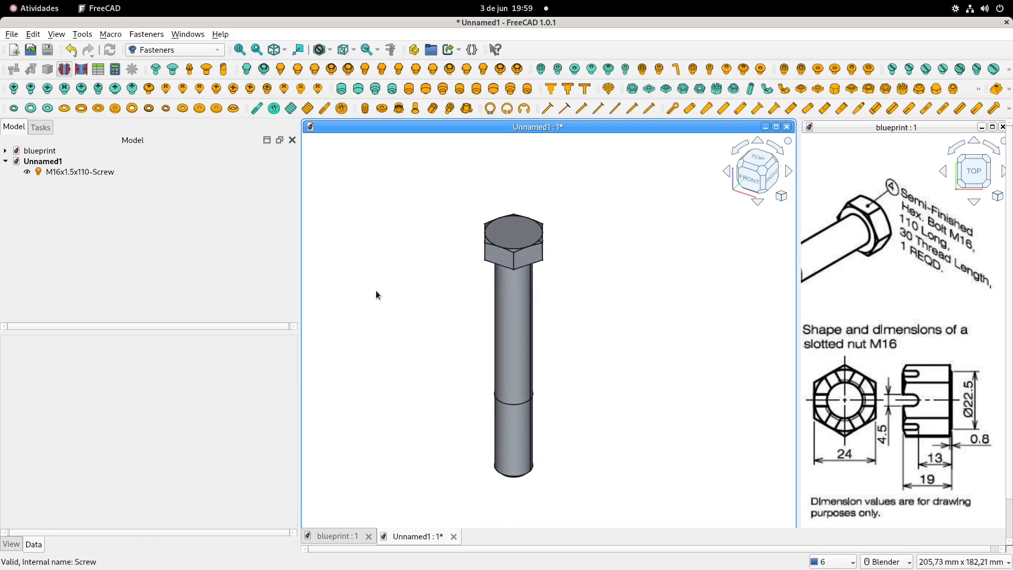
# Turn on the modelled thread for the screw by setting its Thread property to true.
pyautogui.click(97, 172)
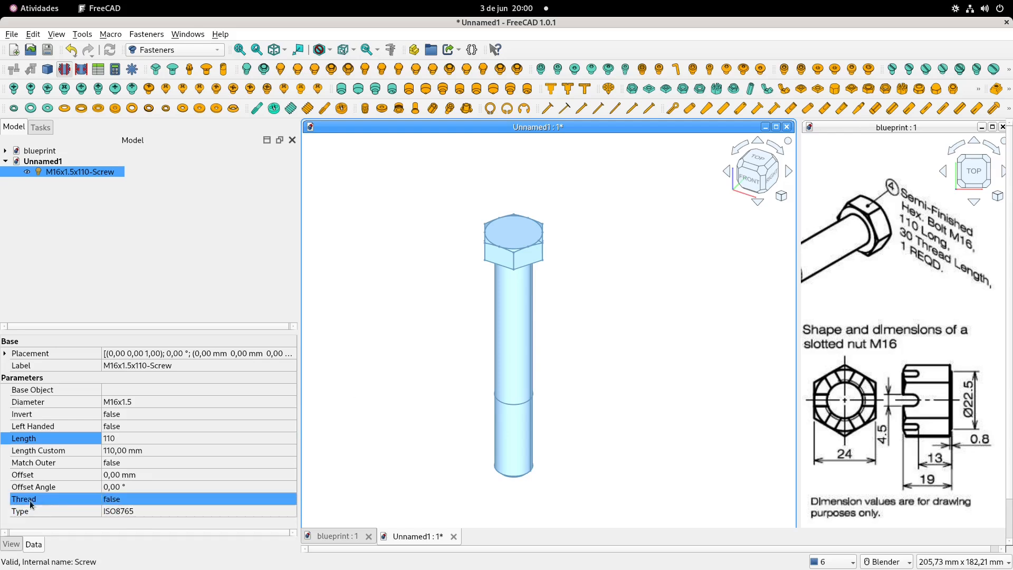
pyautogui.click(147, 501)
pyautogui.click(147, 502)
pyautogui.click(141, 514)
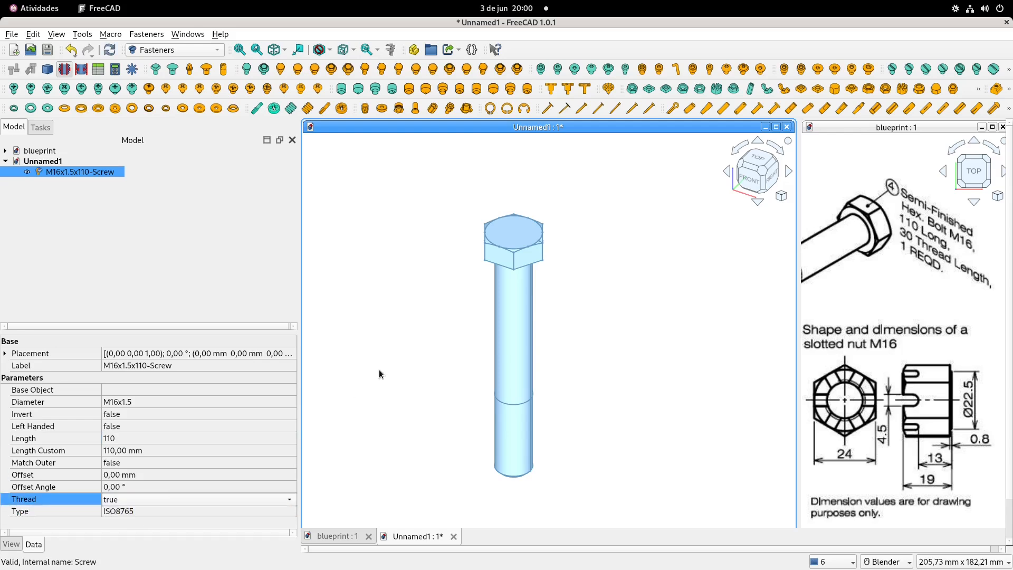
pyautogui.click(340, 338)
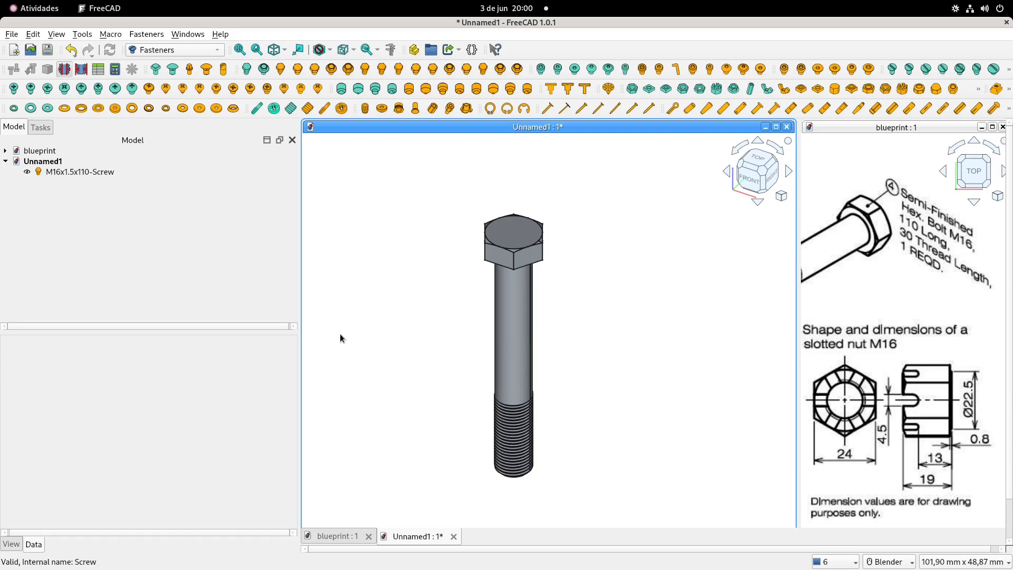
# Compare the threaded bolt with the blueprint's bolt drawing, examining the 4.5 drill hole near the threaded end.
pyautogui.scroll(-1, 373, 334)
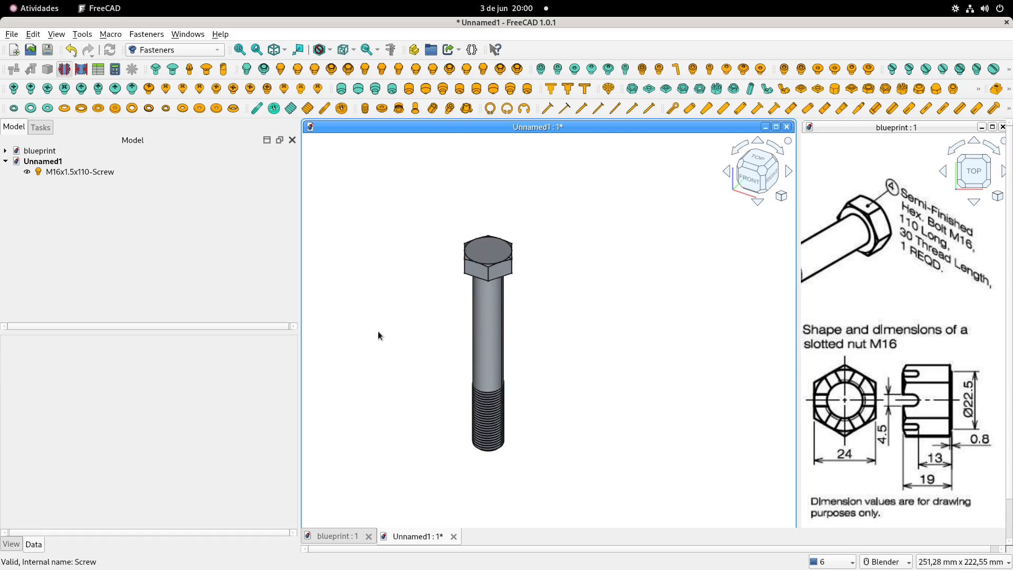
pyautogui.moveTo(535, 378); pyautogui.dragTo(882, 332, button='middle')
pyautogui.moveTo(864, 290)
pyautogui.keyDown('shift'); pyautogui.mouseDown(button='middle')
pyautogui.moveTo(981, 255)
pyautogui.moveTo(899, 289)
pyautogui.mouseUp(button='middle'); pyautogui.keyUp('shift')
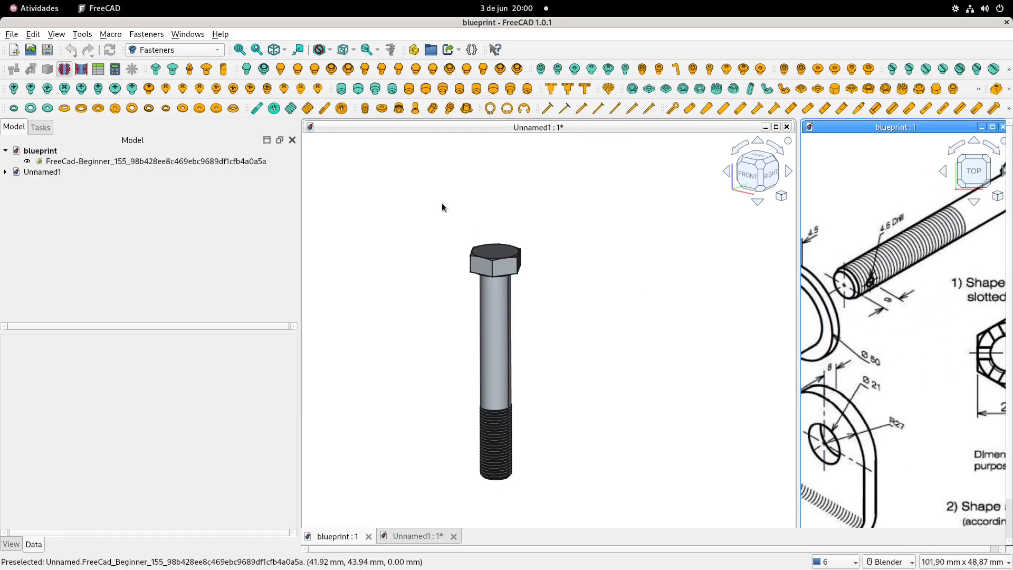
pyautogui.keyDown('shift'); pyautogui.moveTo(417, 183); pyautogui.dragTo(417, 188, button='middle'); pyautogui.keyUp('shift')
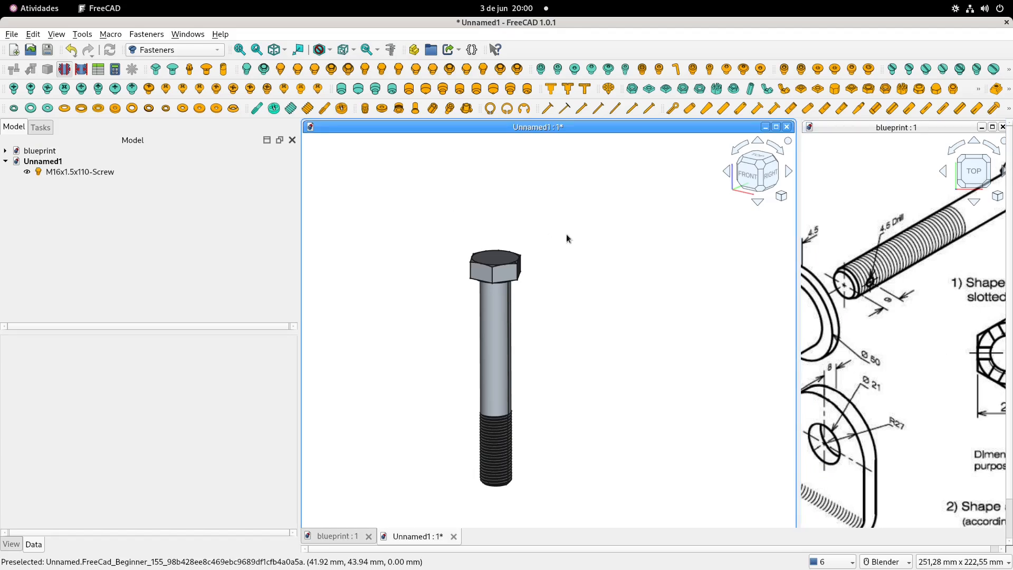
pyautogui.keyDown('shift'); pyautogui.moveTo(565, 237); pyautogui.dragTo(570, 224, button='middle'); pyautogui.keyUp('shift')
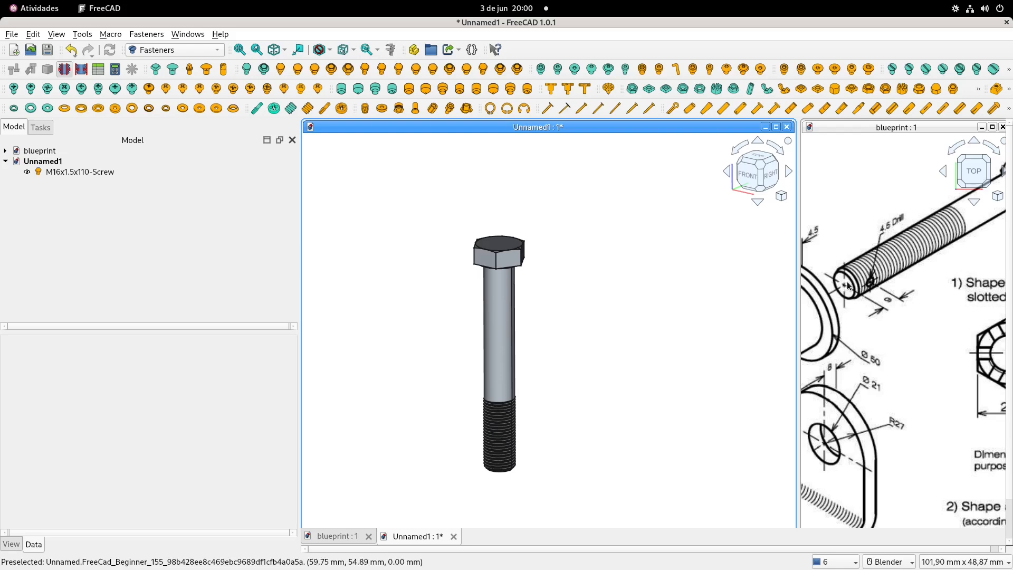
pyautogui.scroll(-1, 849, 286)
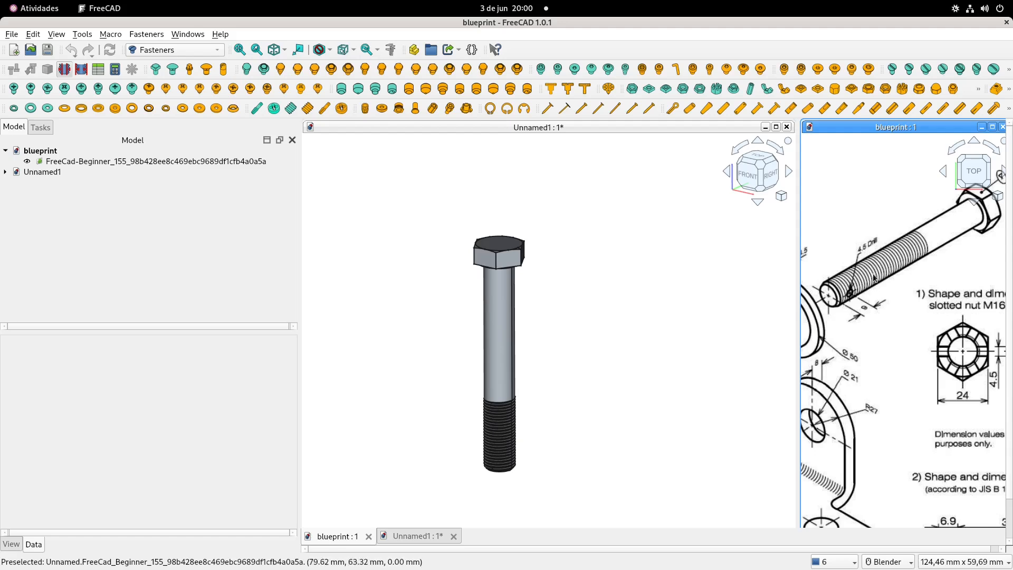
pyautogui.click(616, 290)
pyautogui.moveTo(590, 305)
pyautogui.keyDown('shift'); pyautogui.mouseDown(button='middle')
pyautogui.moveTo(621, 305)
pyautogui.moveTo(605, 311)
pyautogui.mouseUp(button='middle'); pyautogui.keyUp('shift')
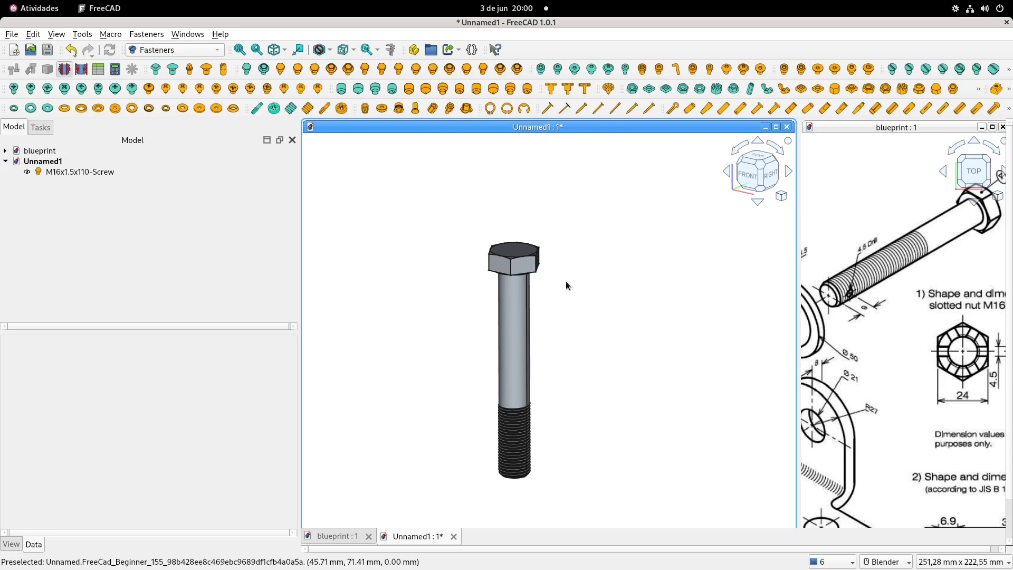
pyautogui.keyDown('shift'); pyautogui.moveTo(566, 282); pyautogui.dragTo(576, 277, button='middle'); pyautogui.keyUp('shift')
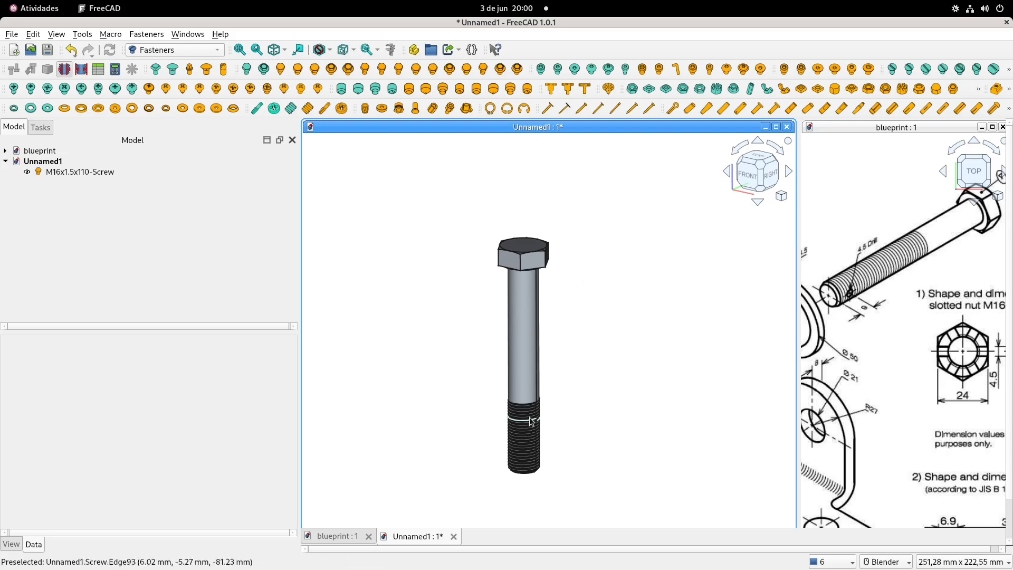
pyautogui.keyDown('shift'); pyautogui.moveTo(572, 341); pyautogui.dragTo(574, 331, button='middle'); pyautogui.keyUp('shift')
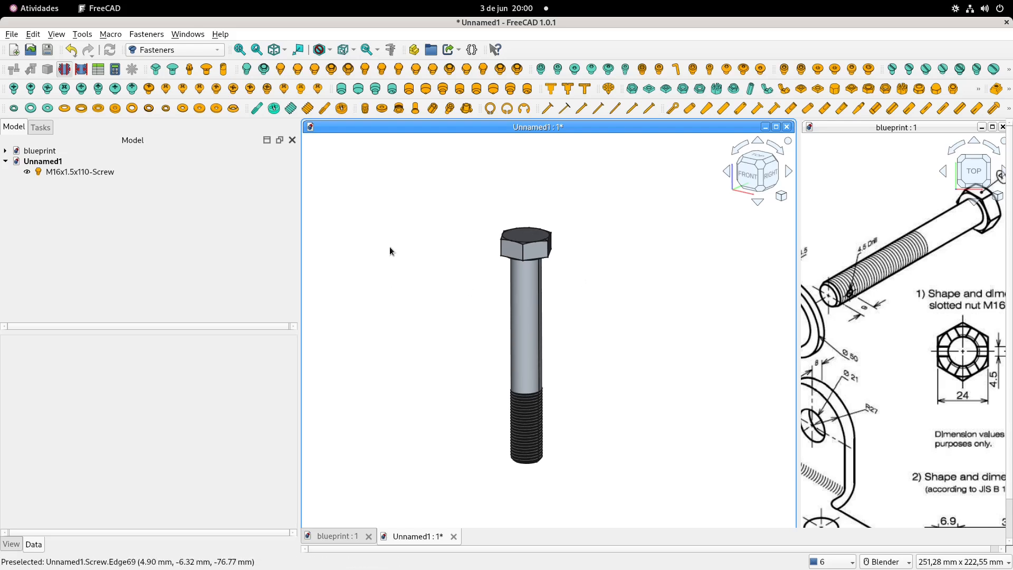
# Switch to the Part workbench and start a new sketch on the YZ plane, with the bolt seen from its right side.
pyautogui.click(200, 51)
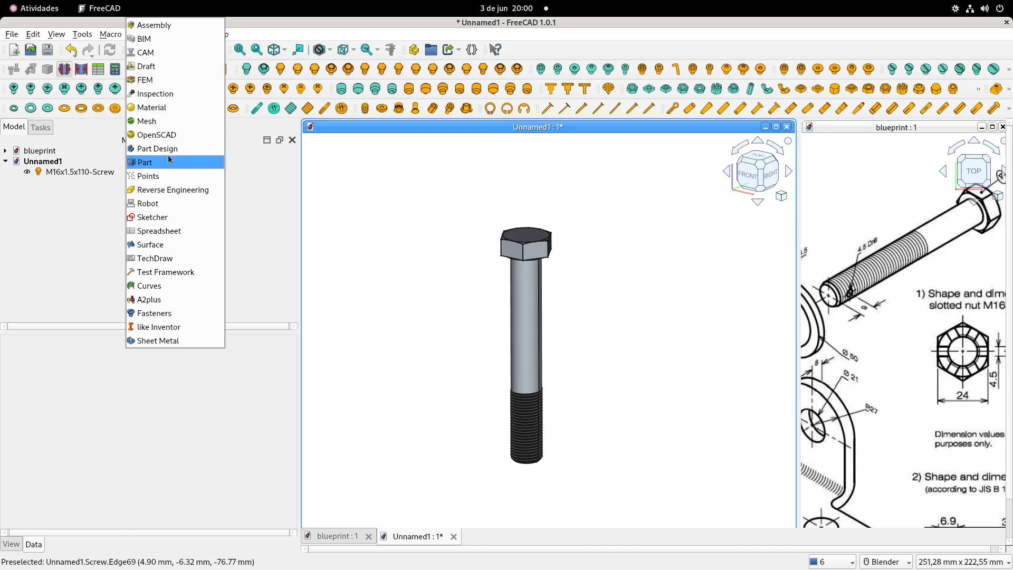
pyautogui.click(143, 163)
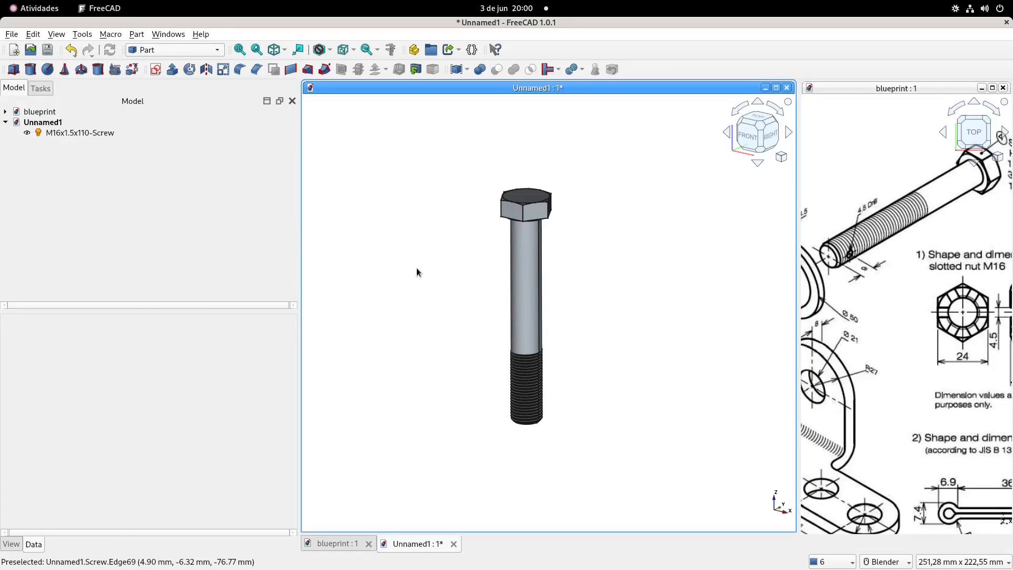
pyautogui.keyDown('shift'); pyautogui.moveTo(410, 246); pyautogui.dragTo(405, 229, button='middle'); pyautogui.keyUp('shift')
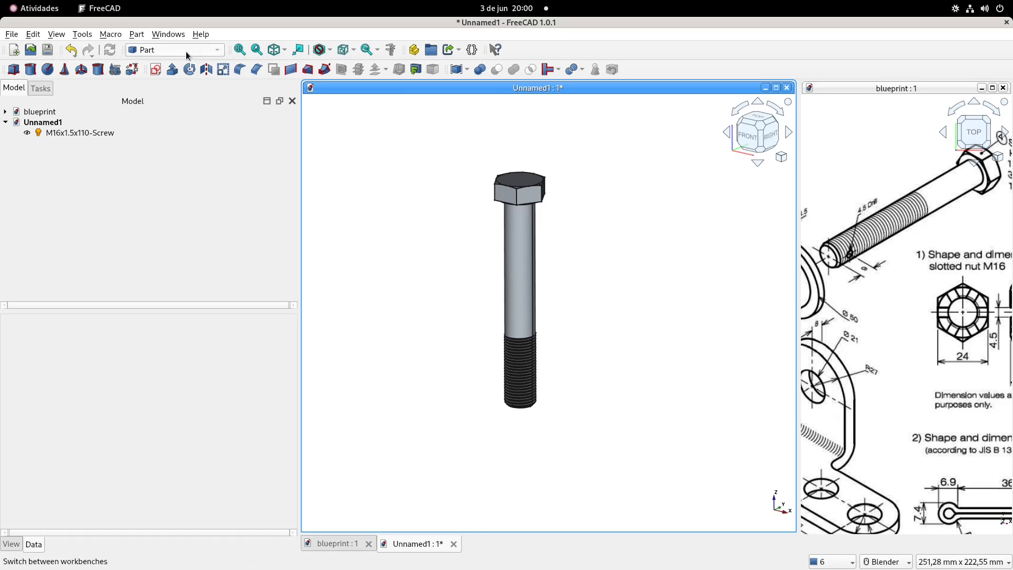
pyautogui.keyDown('shift'); pyautogui.moveTo(392, 167); pyautogui.dragTo(391, 183, button='middle'); pyautogui.keyUp('shift')
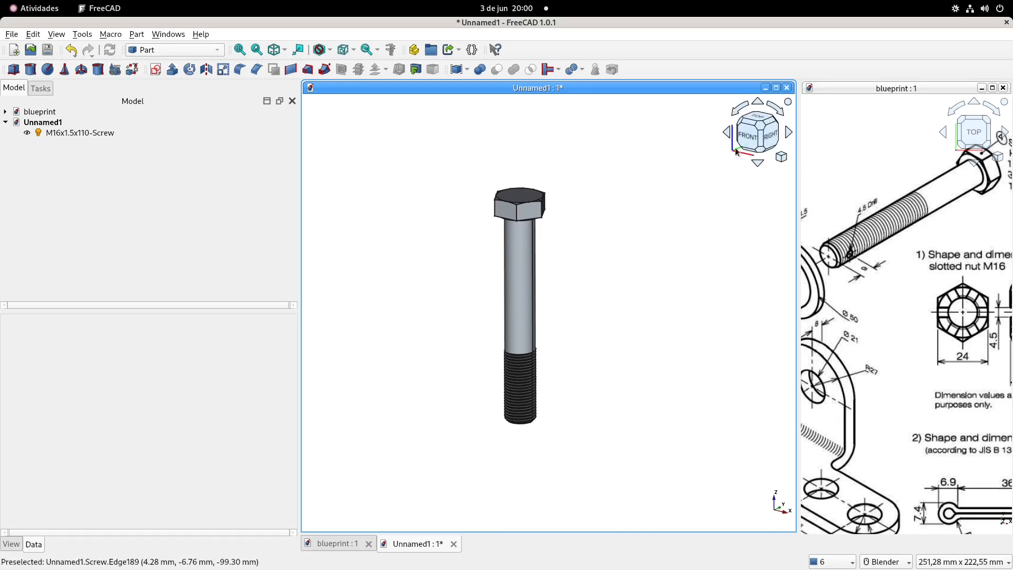
pyautogui.click(772, 134)
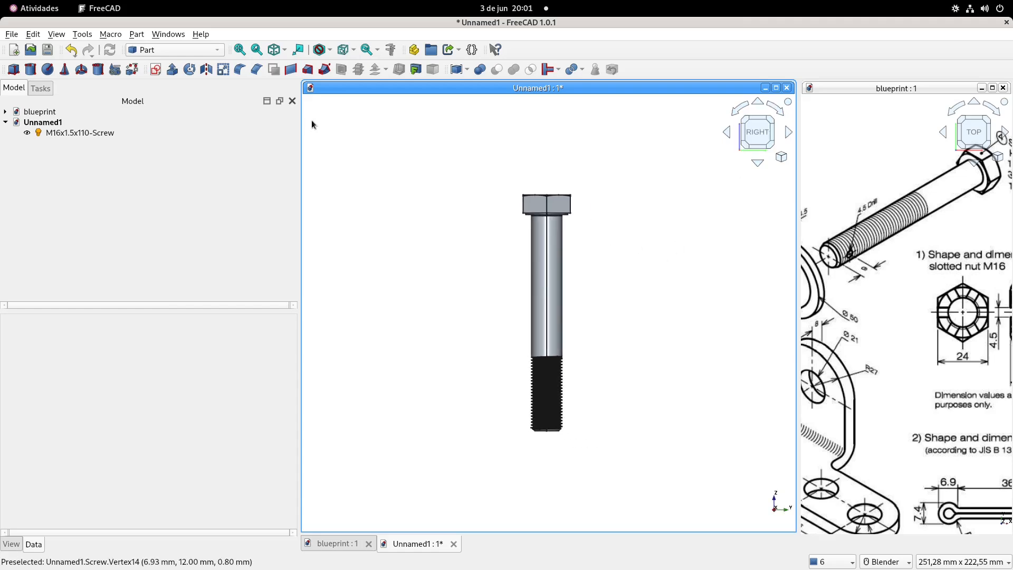
pyautogui.click(156, 70)
pyautogui.click(477, 292)
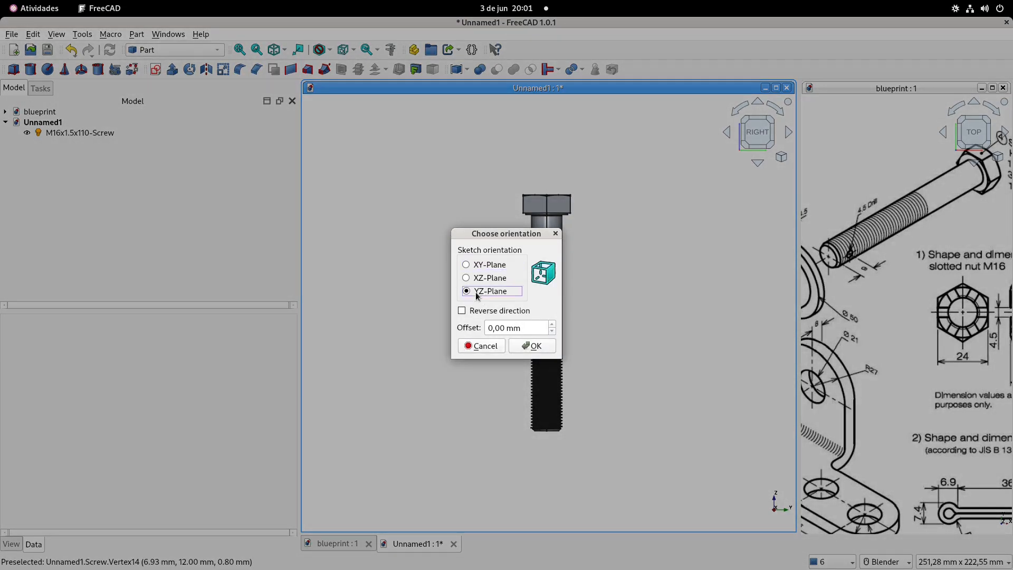
pyautogui.click(536, 345)
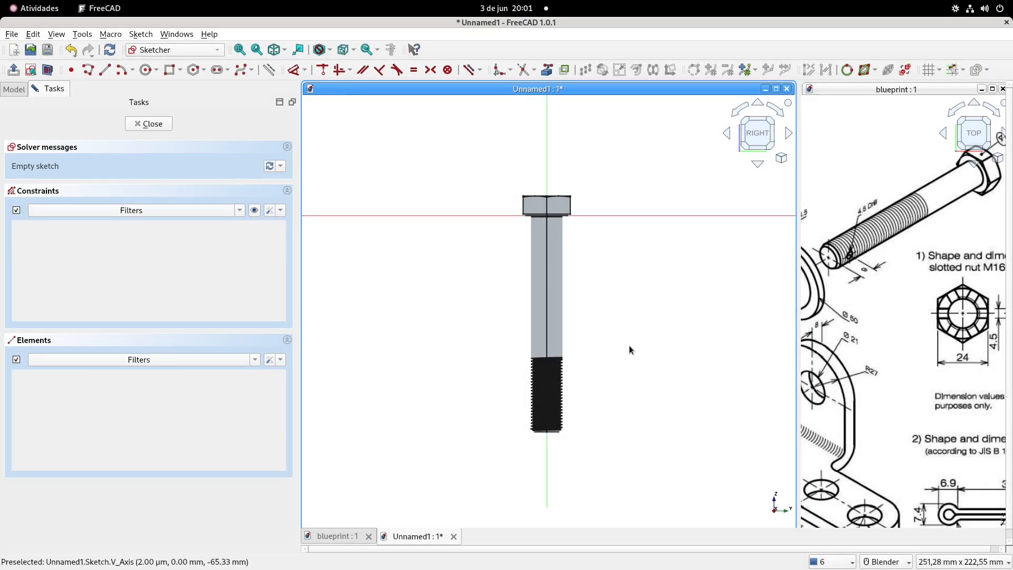
# Sketch a circle about 5.9 mm in diameter just below the bolt's threaded end, centred on the vertical axis.
pyautogui.keyDown('shift'); pyautogui.moveTo(584, 335); pyautogui.dragTo(573, 216, button='middle'); pyautogui.keyUp('shift')
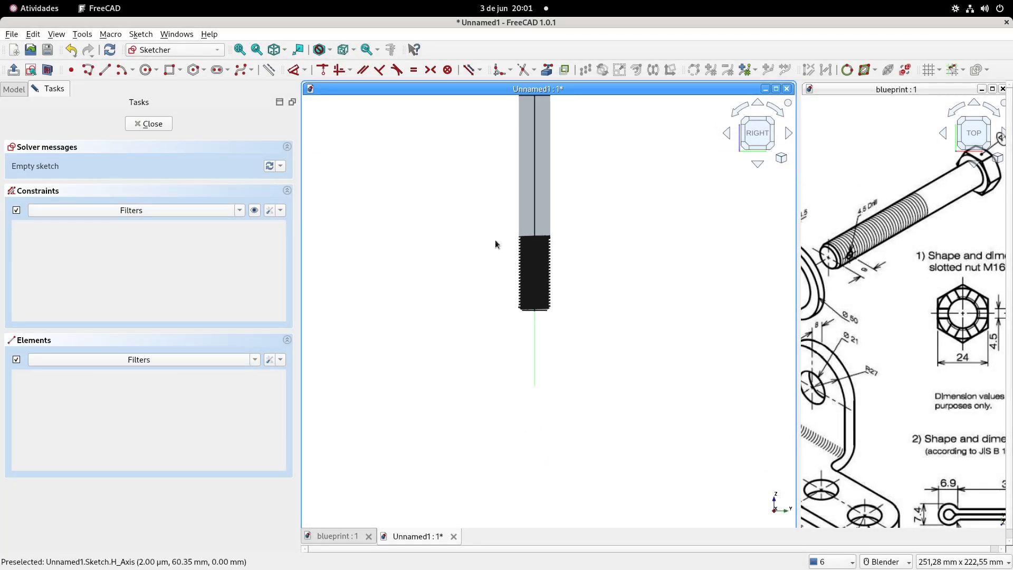
pyautogui.click(147, 72)
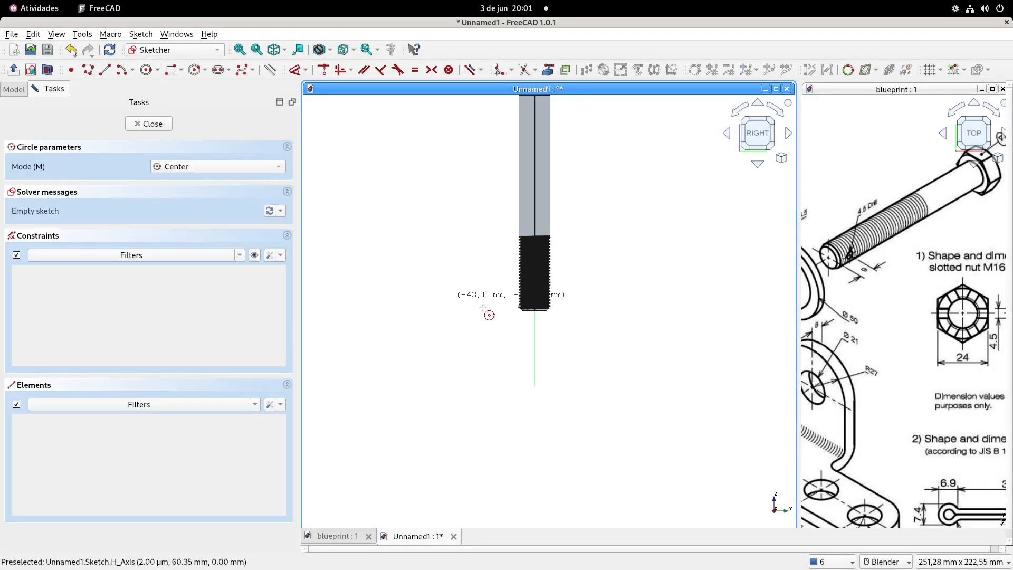
pyautogui.scroll(5, 482, 310)
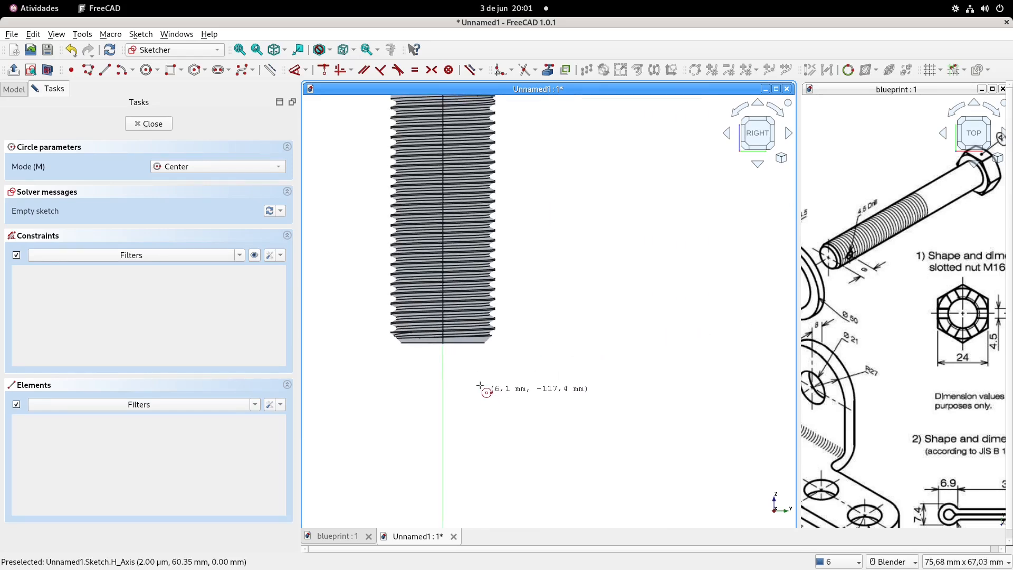
pyautogui.click(443, 379)
pyautogui.click(459, 389)
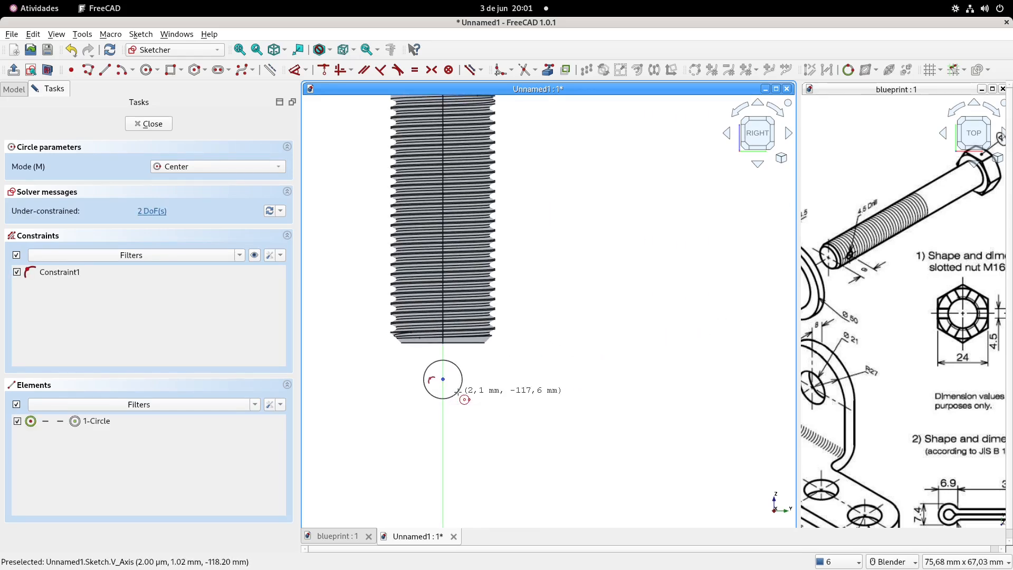
pyautogui.rightClick(506, 366)
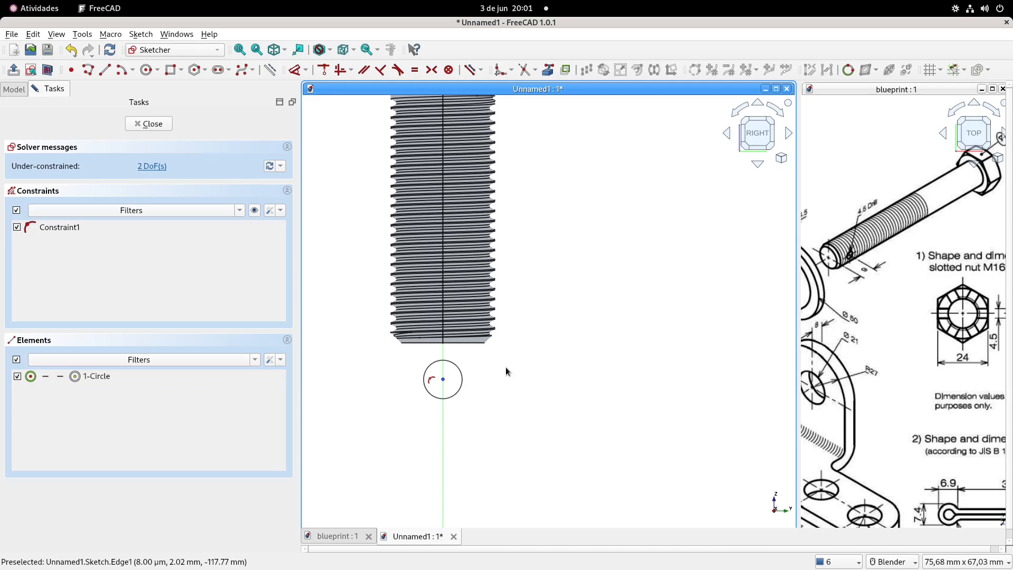
# Check the drill hole callout on the blueprint's bolt and set the circle's diameter to 4.5 mm.
pyautogui.scroll(2, 869, 184)
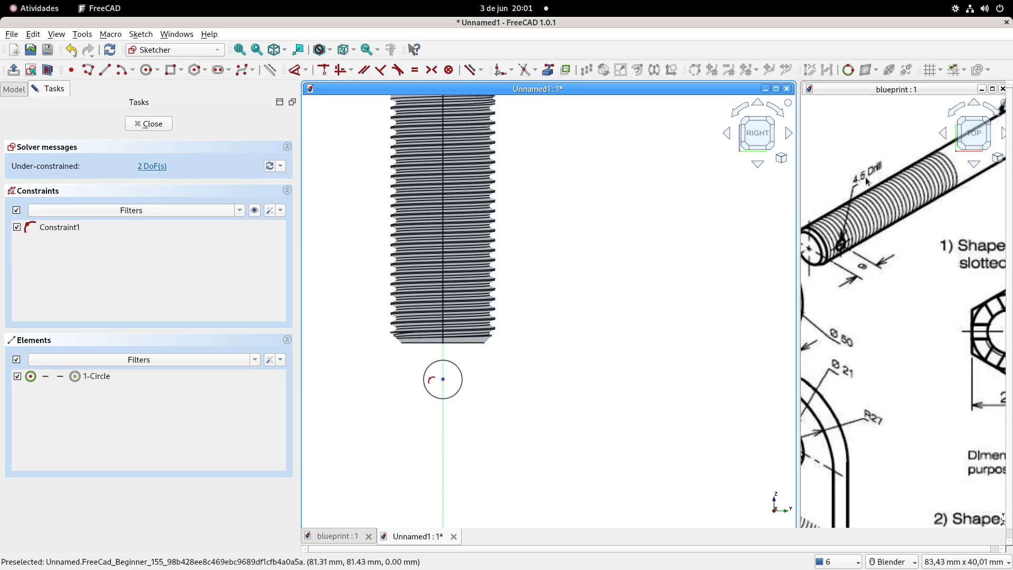
pyautogui.scroll(1, 865, 176)
pyautogui.keyDown('shift'); pyautogui.moveTo(861, 182); pyautogui.dragTo(869, 182, button='middle'); pyautogui.keyUp('shift')
pyautogui.scroll(1, 869, 181)
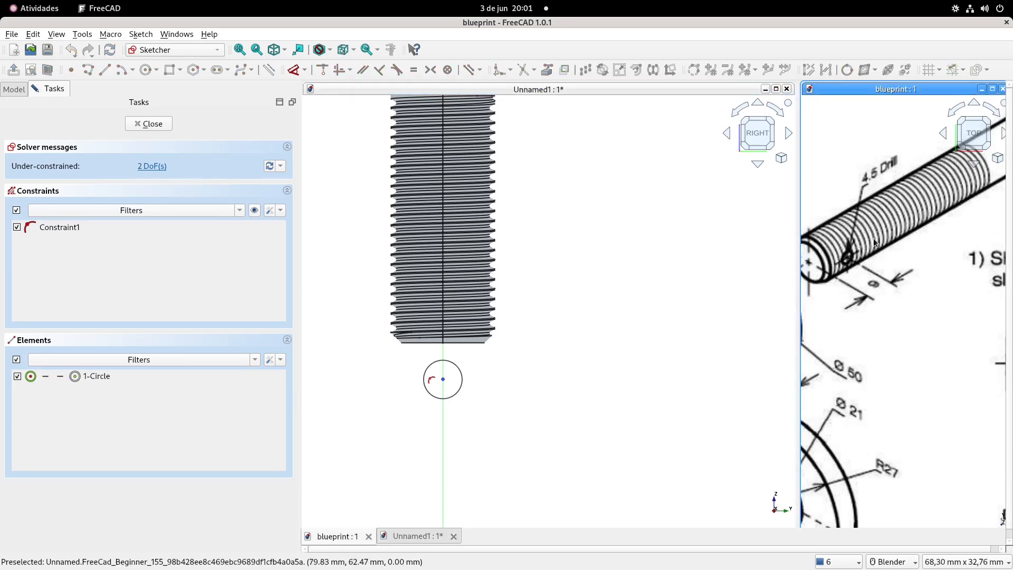
pyautogui.scroll(1, 888, 169)
pyautogui.keyDown('shift'); pyautogui.moveTo(841, 255); pyautogui.dragTo(866, 234, button='middle'); pyautogui.keyUp('shift')
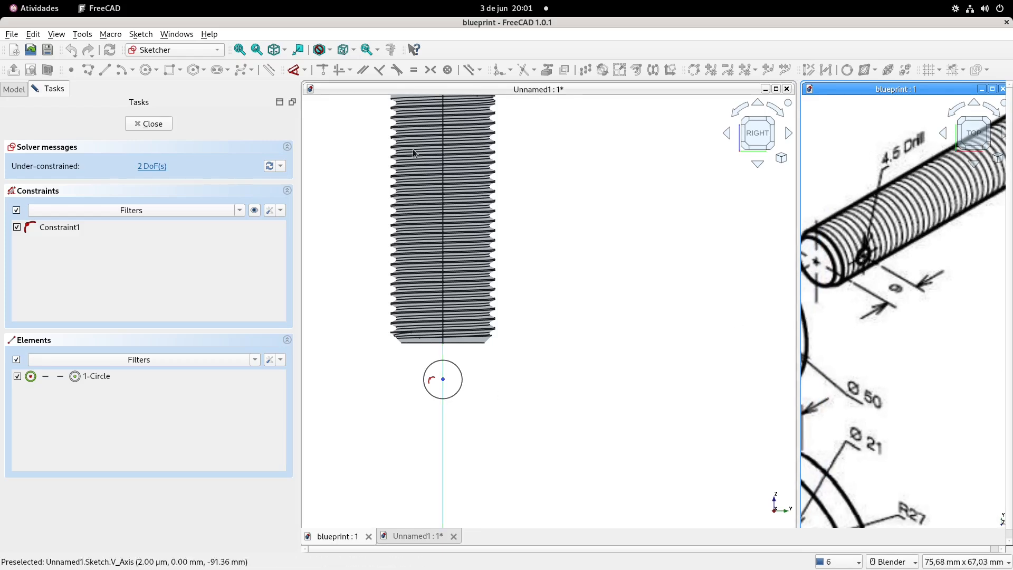
pyautogui.keyDown('shift'); pyautogui.moveTo(556, 267); pyautogui.dragTo(563, 266, button='middle'); pyautogui.keyUp('shift')
pyautogui.press('d')
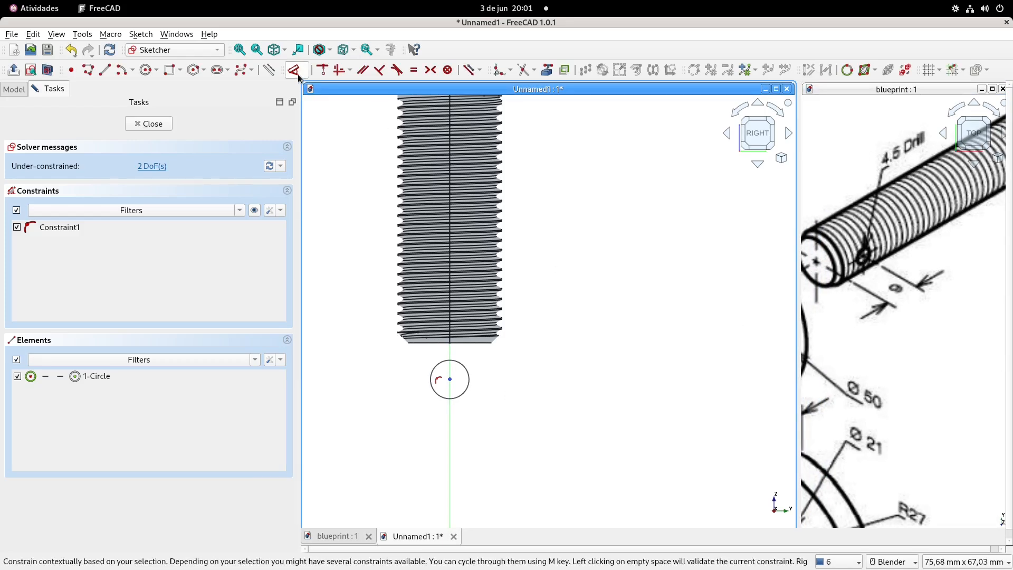
pyautogui.click(468, 387)
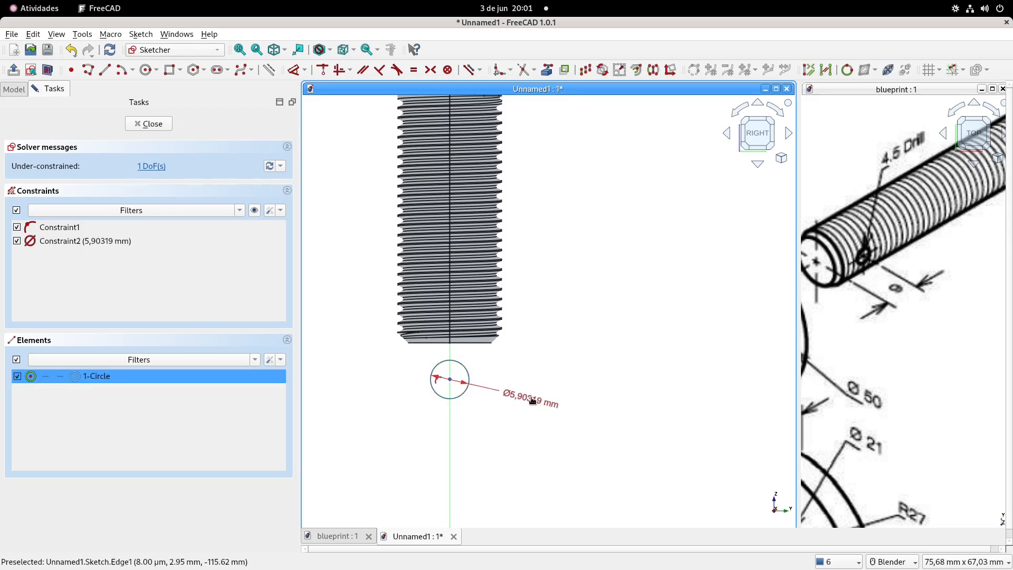
pyautogui.click(531, 397)
pyautogui.write('4,5')
pyautogui.press('Return')
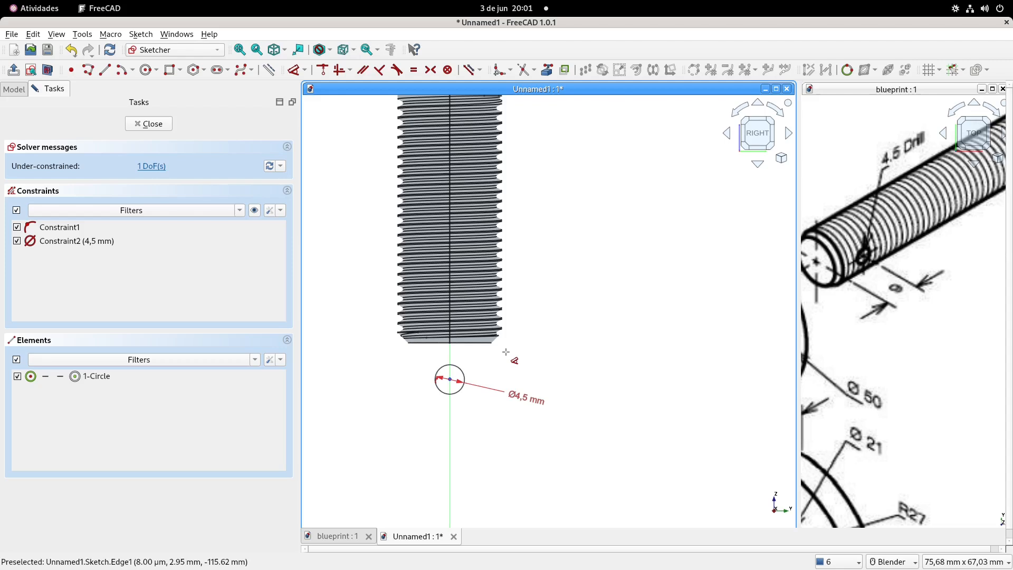
# Try to project the bolt's end edges into the sketch as external geometry, and delete the projected edges.
pyautogui.press('g')
pyautogui.press('x')
pyautogui.click(481, 344)
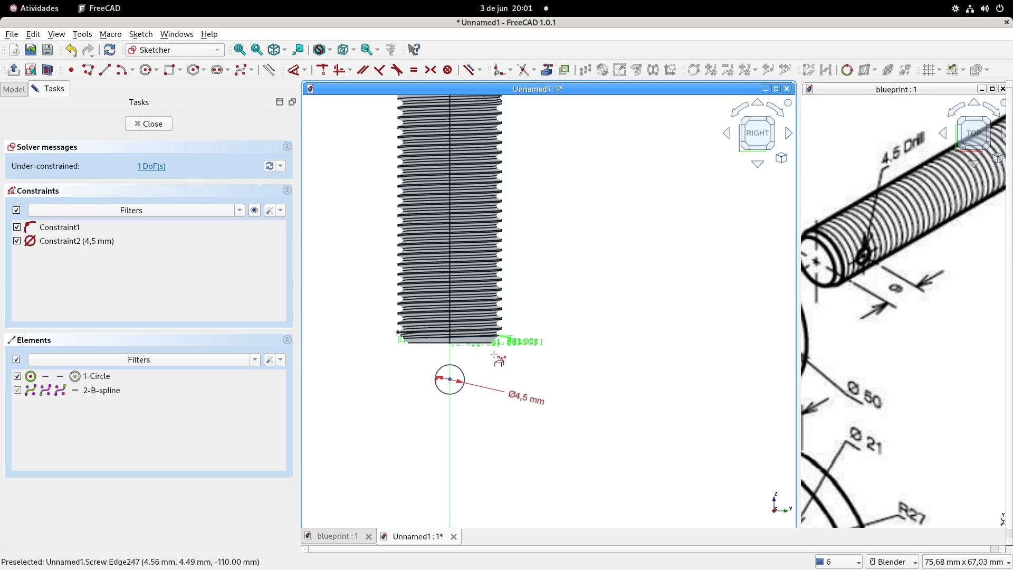
pyautogui.scroll(3, 464, 349)
pyautogui.click(470, 338)
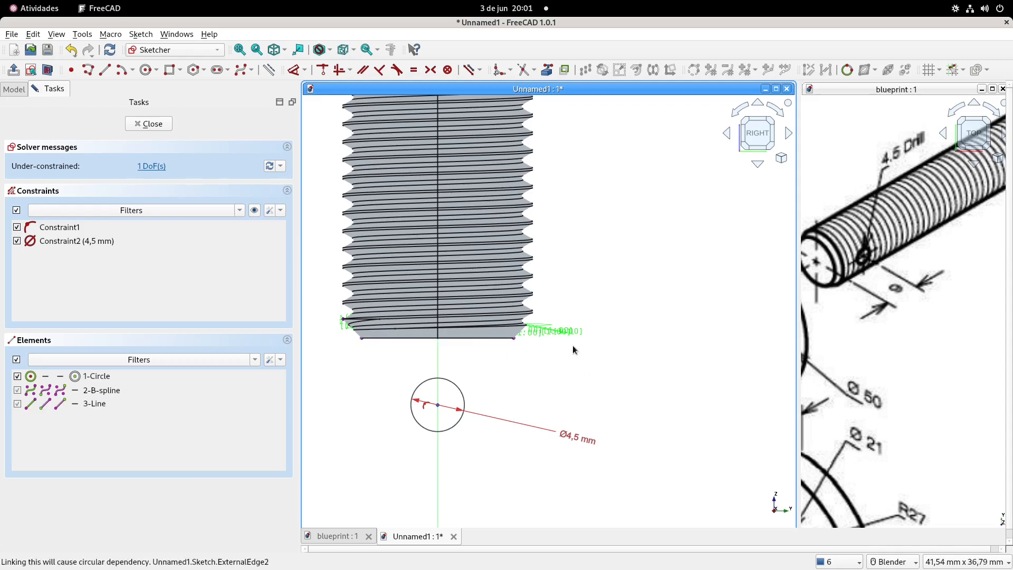
pyautogui.moveTo(321, 287); pyautogui.dragTo(579, 345)
pyautogui.press('Delete')
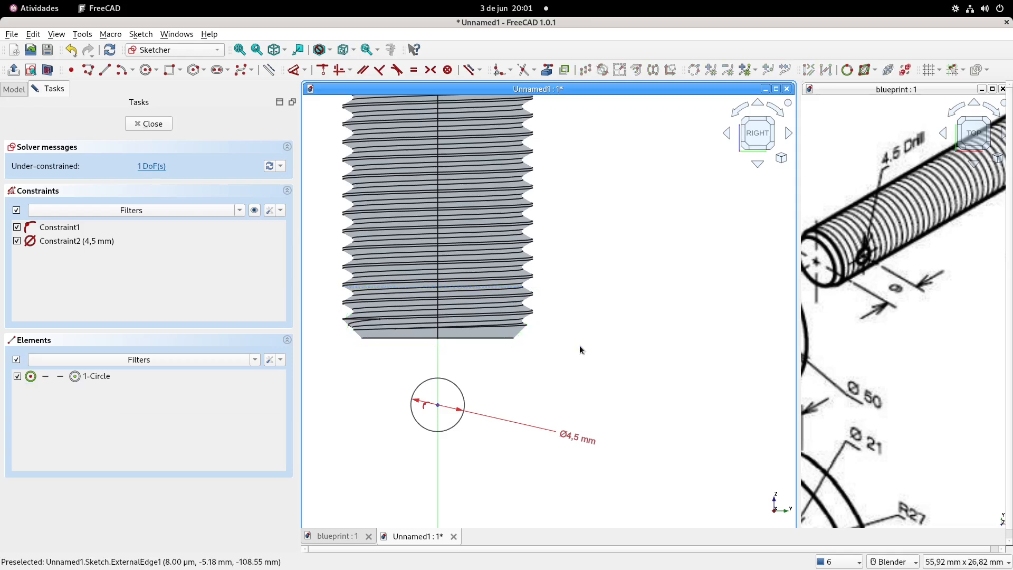
# Project only the bolt's straight end edge as external geometry and move the circle onto the thread, about 9.8 mm above it.
pyautogui.click(546, 69)
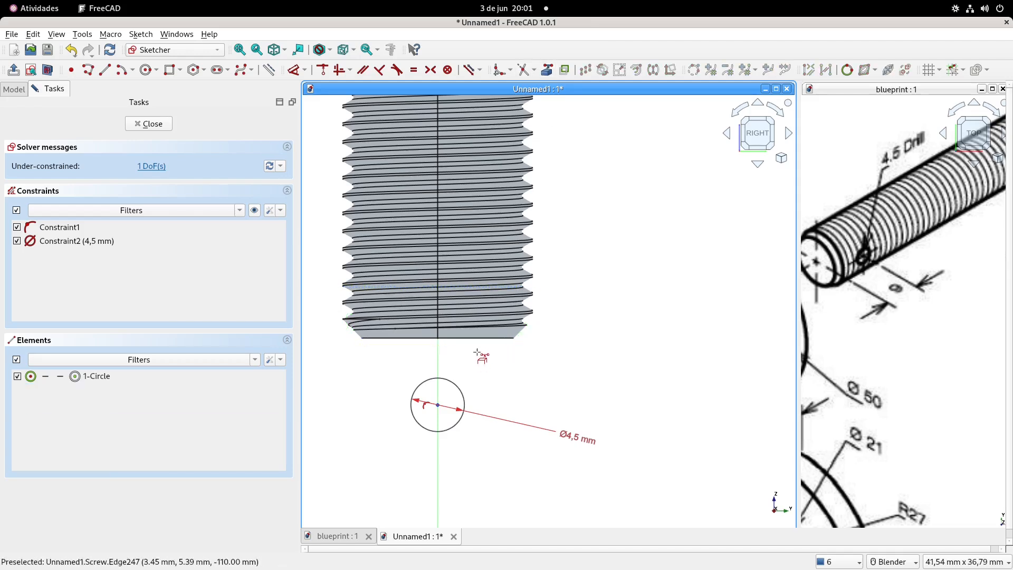
pyautogui.click(472, 341)
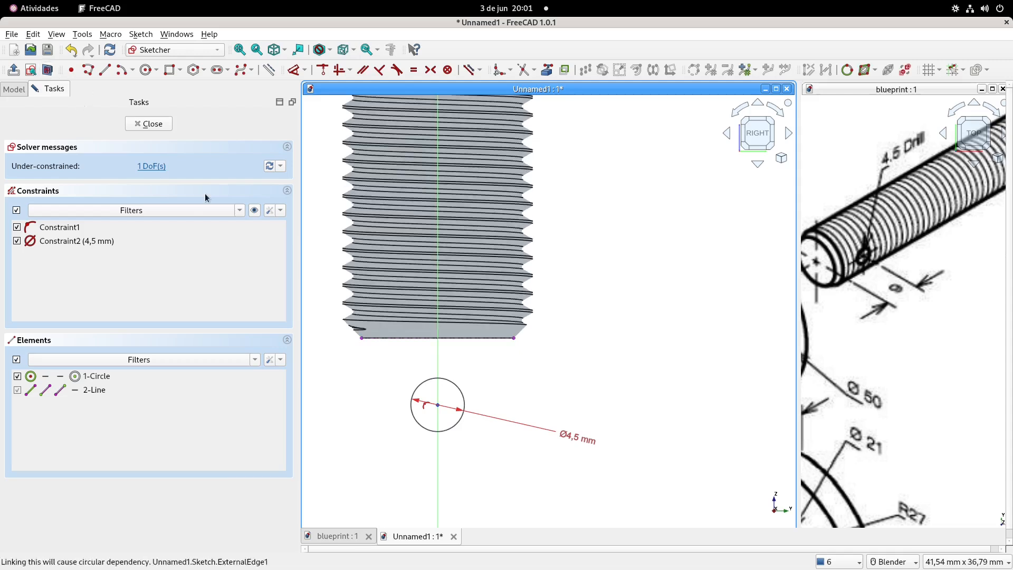
pyautogui.scroll(1, 461, 370)
pyautogui.moveTo(446, 411); pyautogui.dragTo(458, 168)
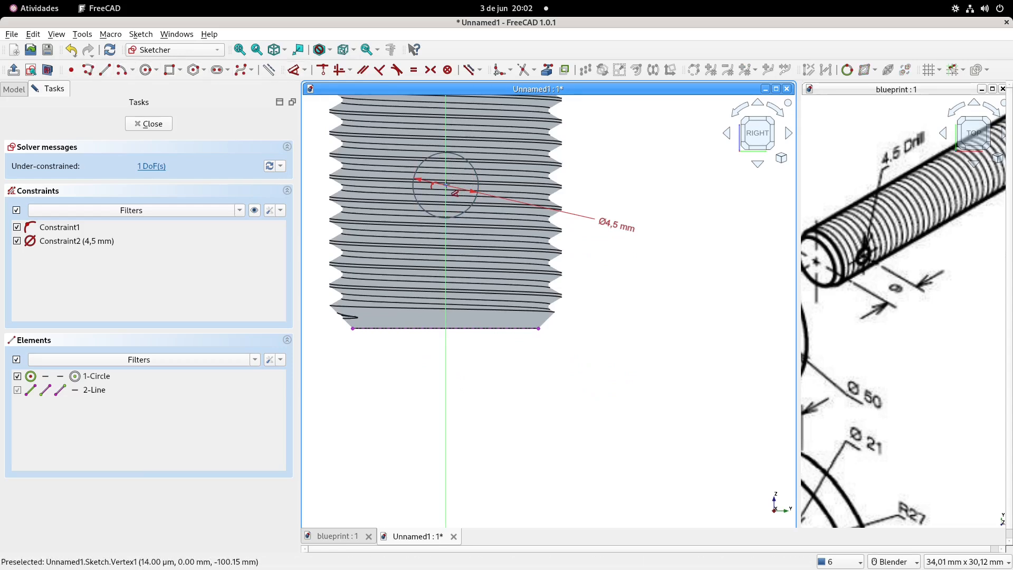
# Dimension the vertical distance from the circle's centre to the bolt's end edge as 9 mm and close the sketch.
pyautogui.click(446, 185)
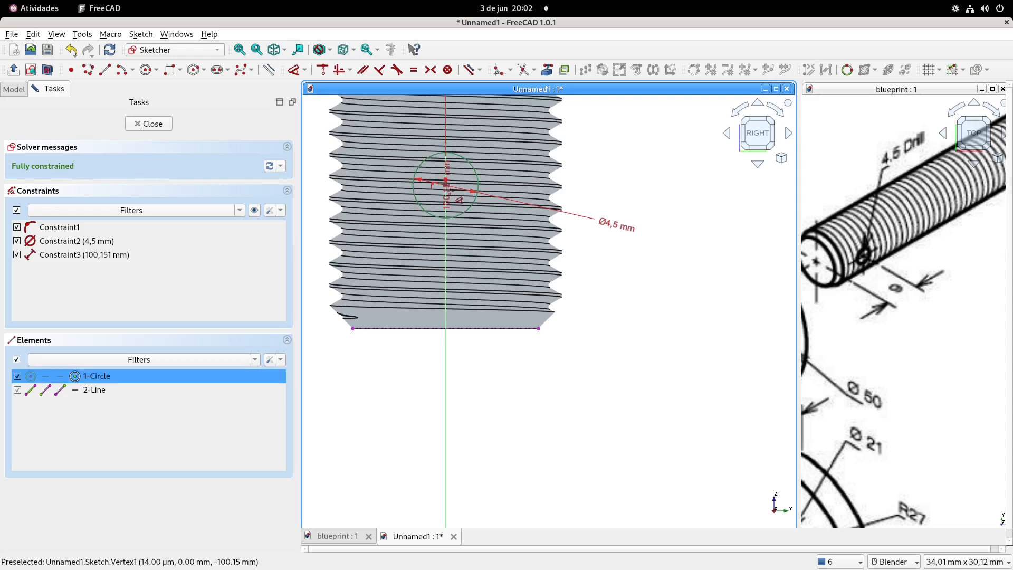
pyautogui.click(538, 328)
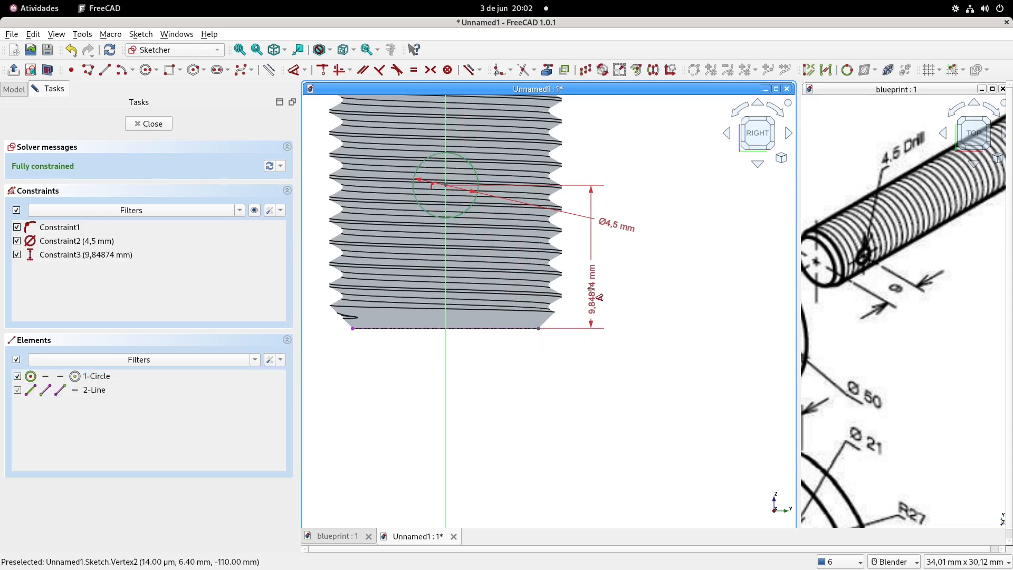
pyautogui.click(590, 288)
pyautogui.press('Return')
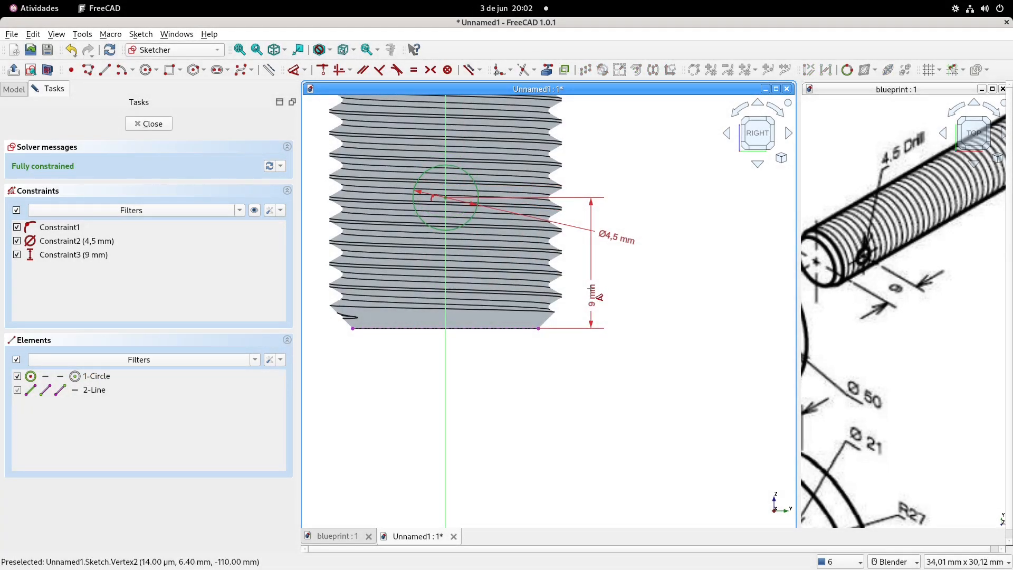
pyautogui.scroll(-5, 608, 274)
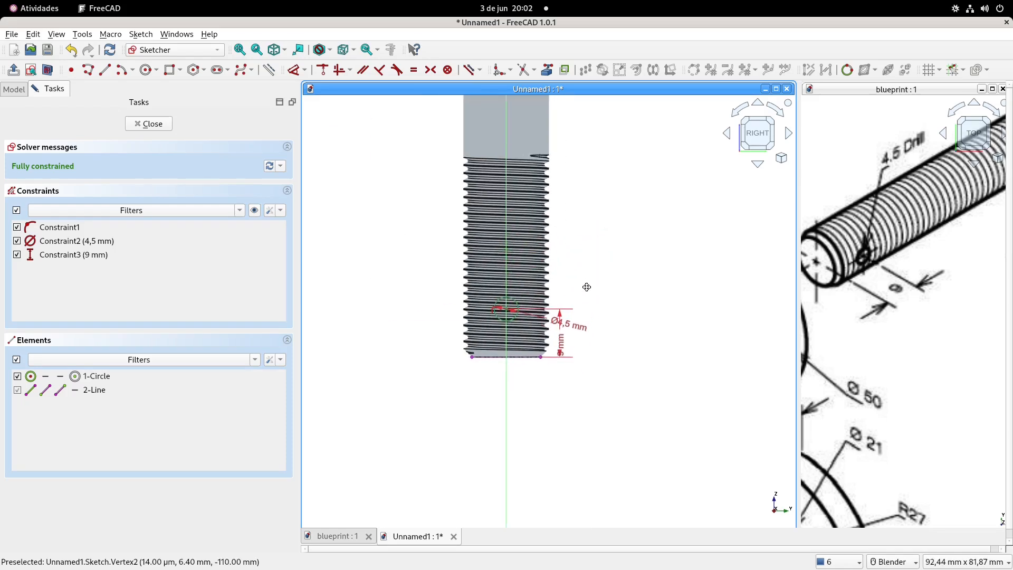
pyautogui.click(14, 69)
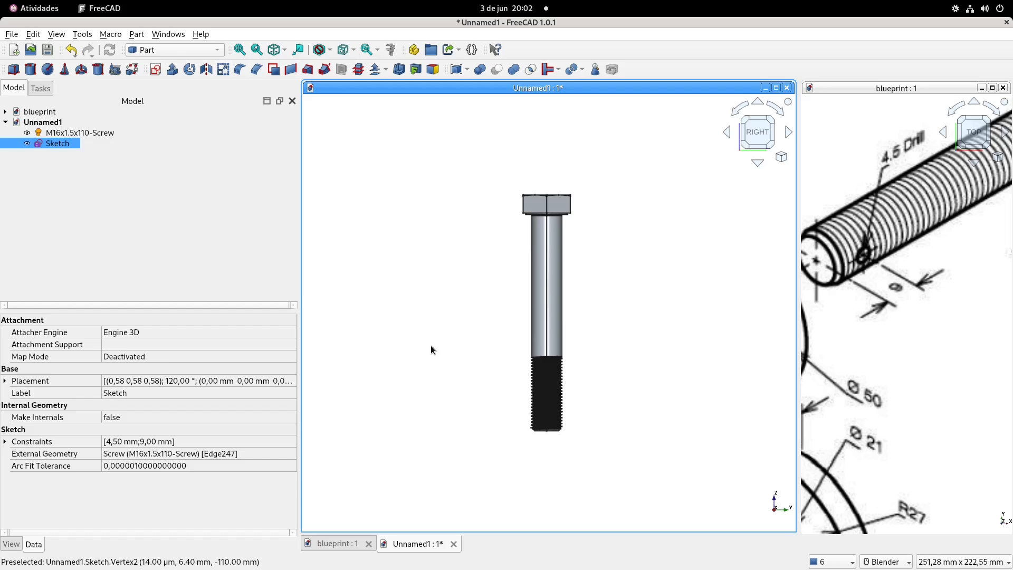
# Set the screw's transparency to 25 and inspect its threaded end in isometric view.
pyautogui.press('0')
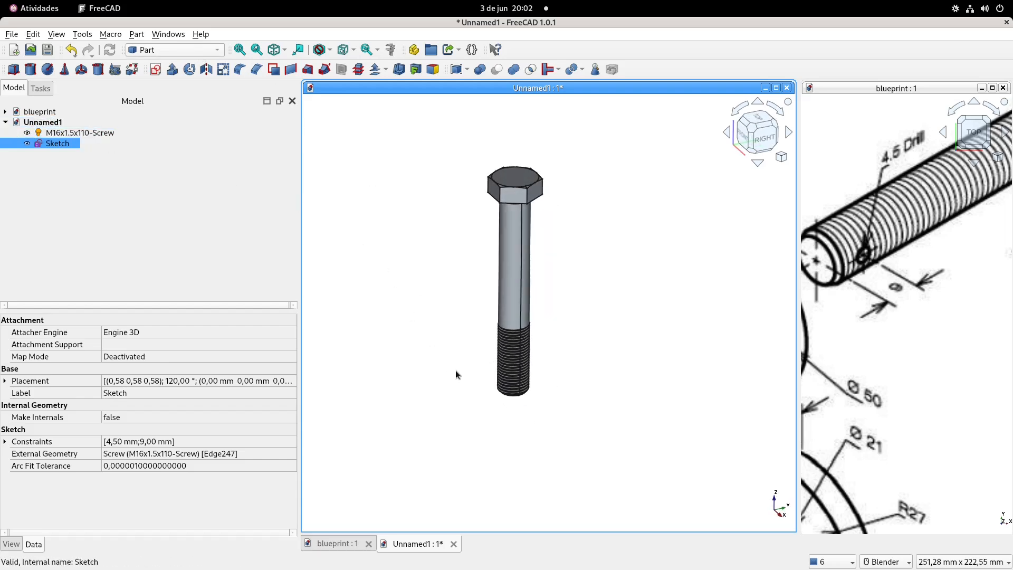
pyautogui.keyDown('ctrl'); pyautogui.click(92, 134); pyautogui.keyUp('ctrl')
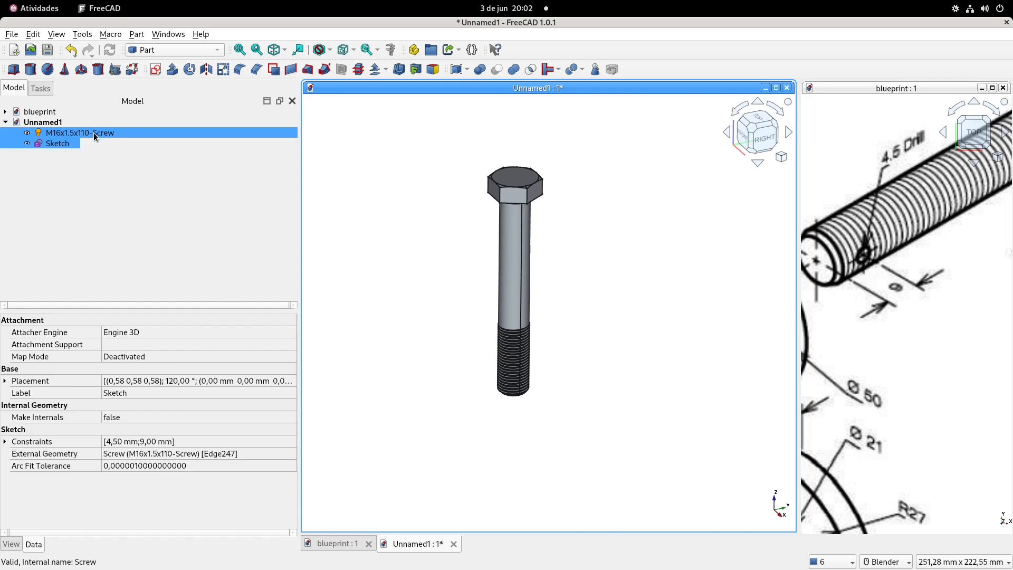
pyautogui.click(94, 132)
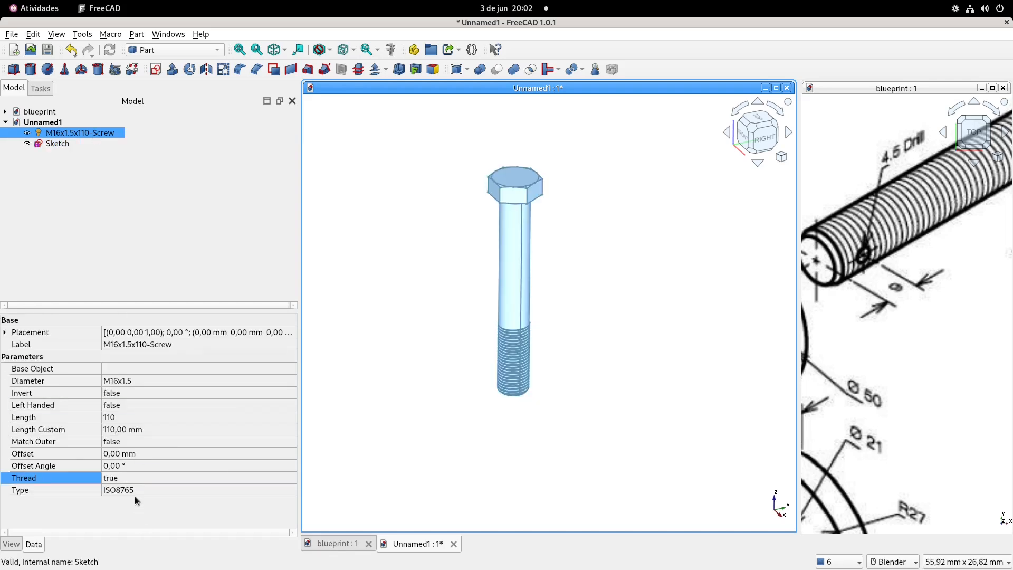
pyautogui.click(11, 544)
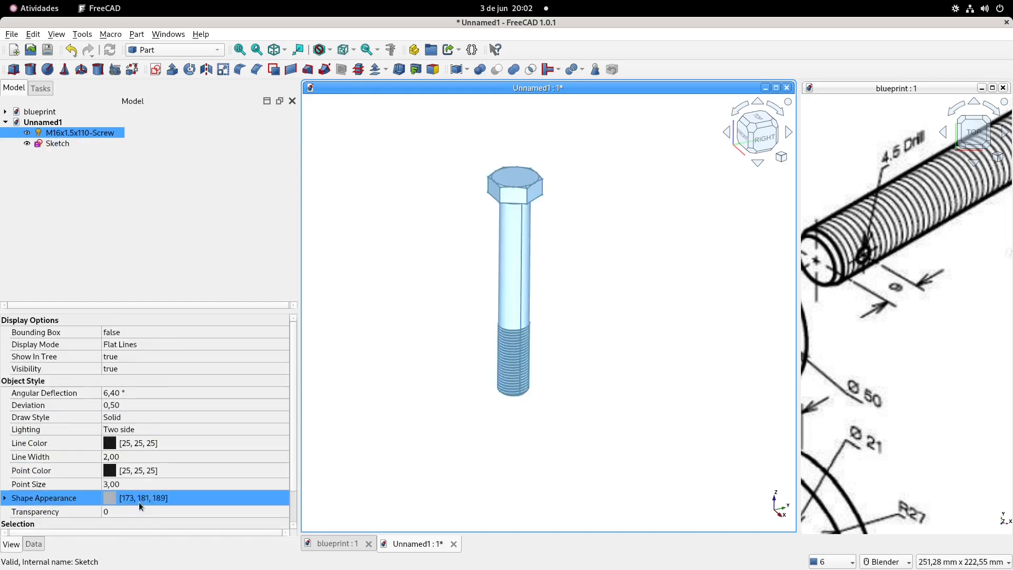
pyautogui.click(132, 512)
pyautogui.click(132, 512)
pyautogui.write('25')
pyautogui.press('Return')
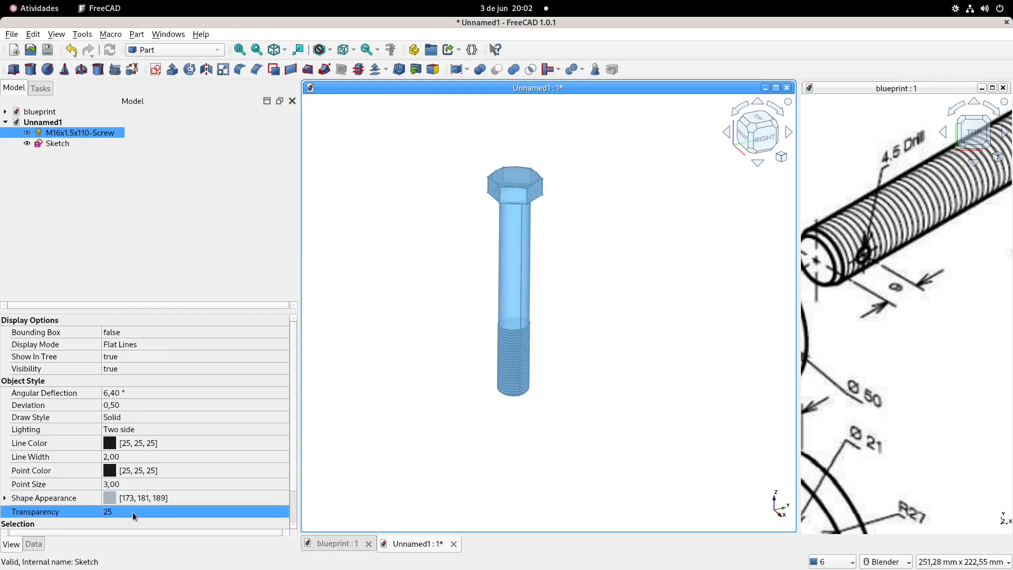
pyautogui.click(510, 446)
pyautogui.scroll(4, 524, 391)
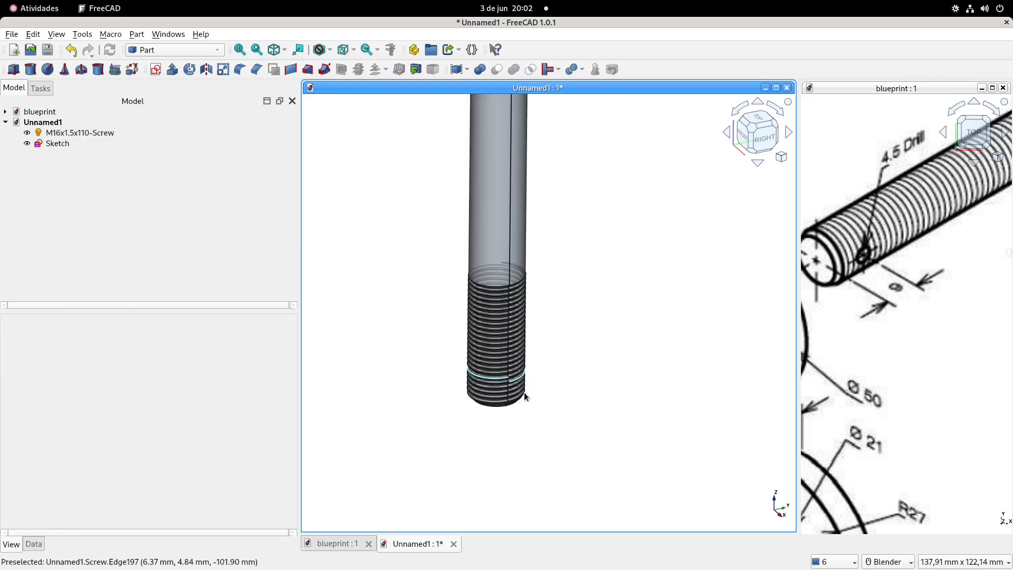
# Extrude the hole circle sketch symmetrically along its normal as a solid 24 mm long, through the bolt's threaded end.
pyautogui.scroll(3, 524, 395)
pyautogui.moveTo(514, 410)
pyautogui.keyDown('shift'); pyautogui.mouseDown(button='middle')
pyautogui.moveTo(543, 369)
pyautogui.moveTo(531, 366)
pyautogui.mouseUp(button='middle'); pyautogui.keyUp('shift')
pyautogui.click(57, 144)
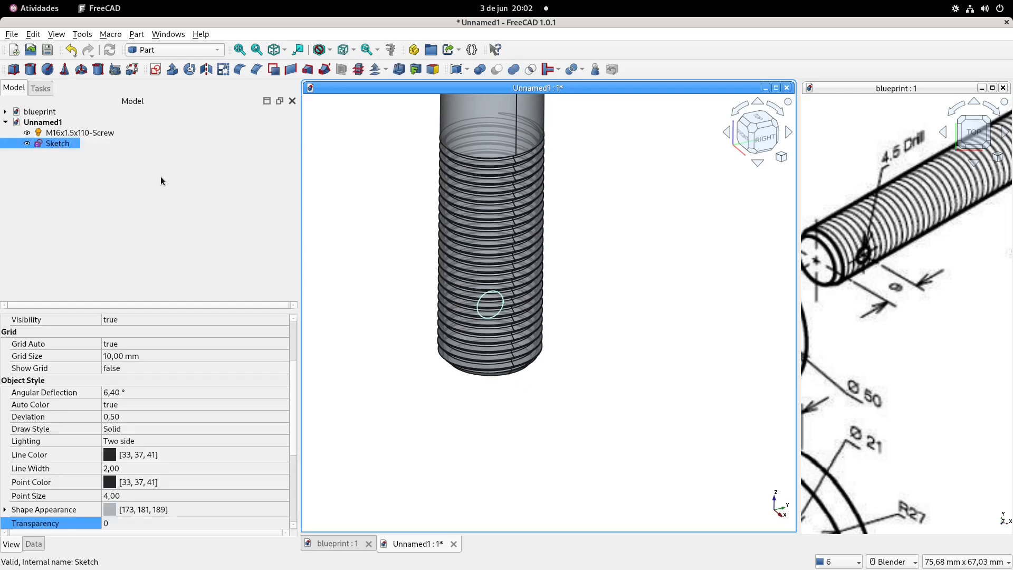
pyautogui.click(174, 72)
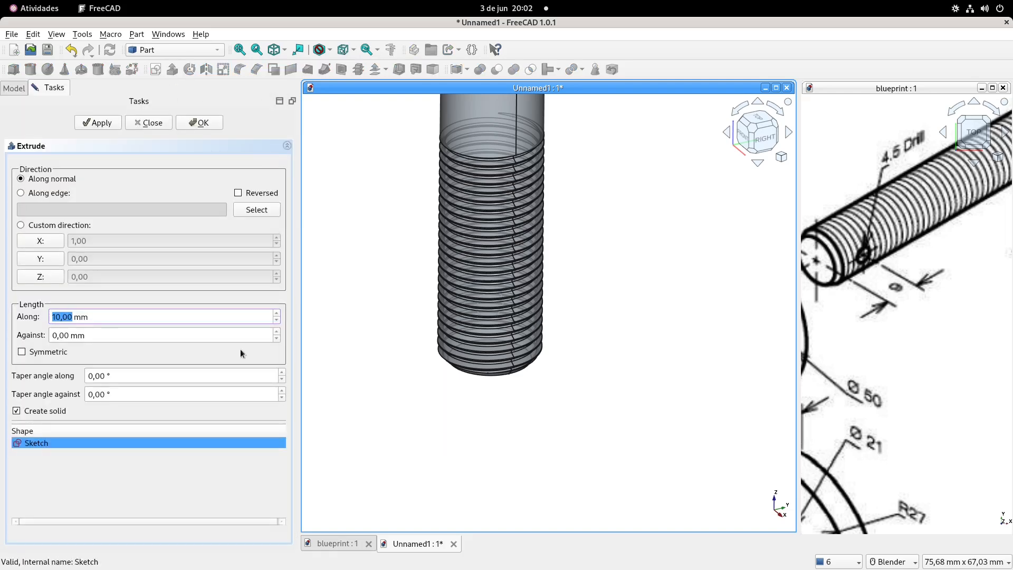
pyautogui.click(22, 352)
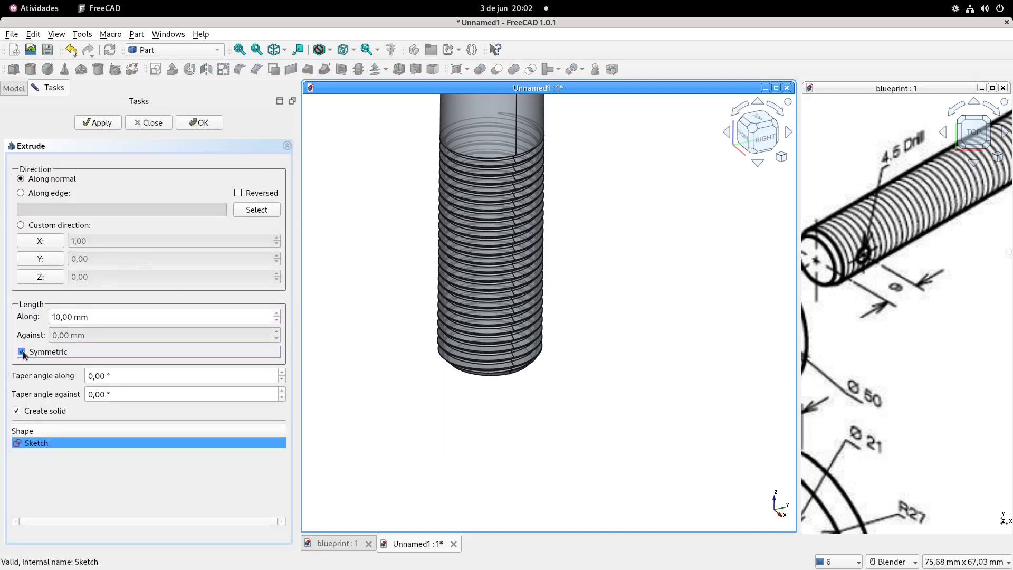
pyautogui.moveTo(105, 317); pyautogui.dragTo(28, 319)
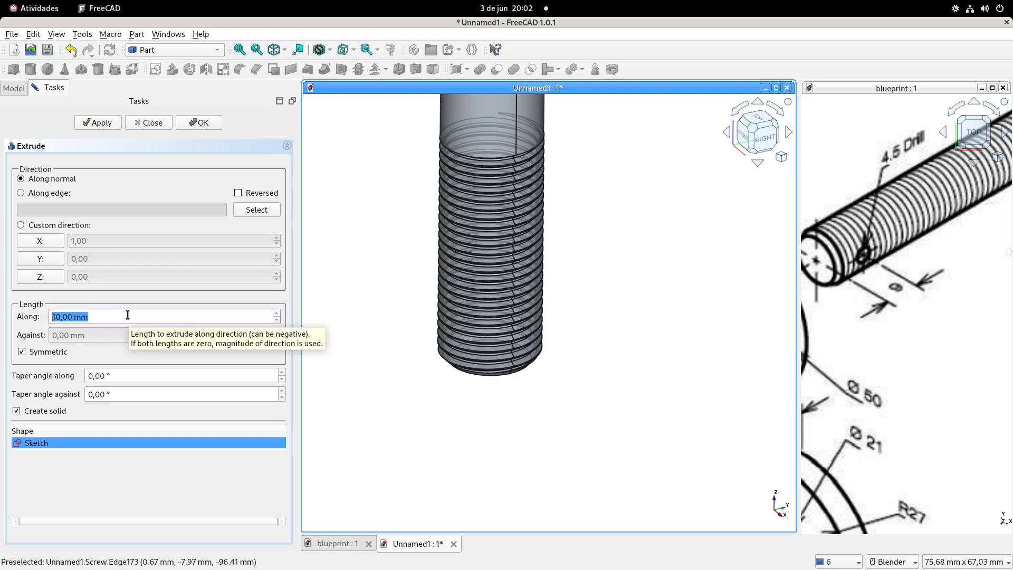
pyautogui.write('24')
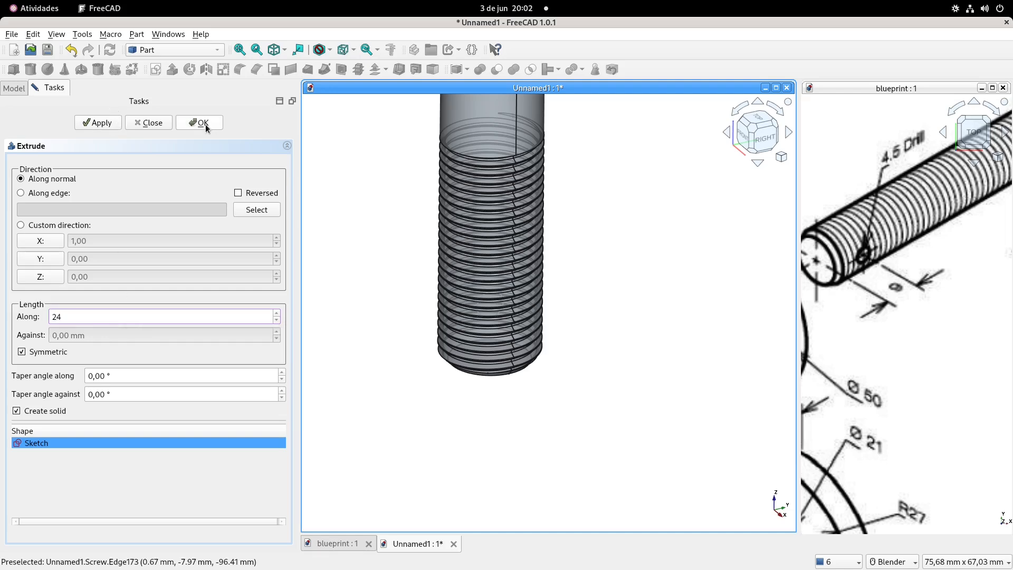
pyautogui.click(102, 122)
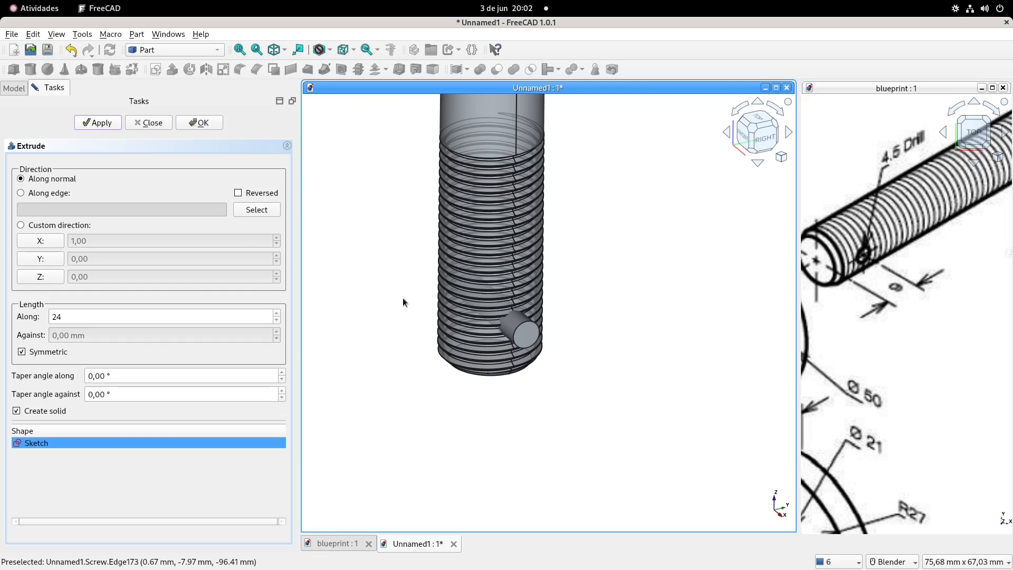
pyautogui.scroll(-1, 407, 291)
pyautogui.keyDown('shift'); pyautogui.moveTo(408, 269); pyautogui.dragTo(572, 294, button='middle'); pyautogui.keyUp('shift')
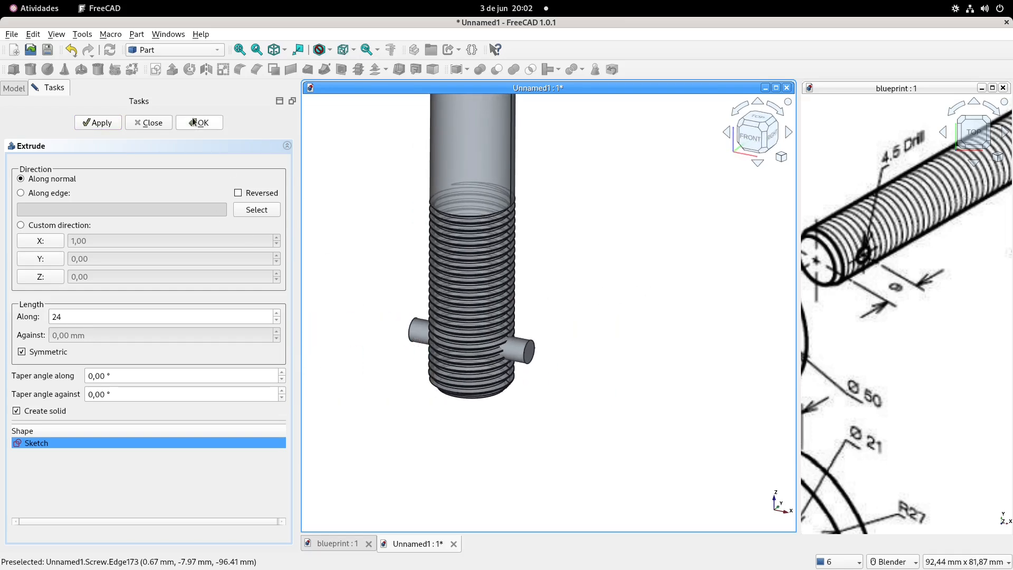
pyautogui.click(156, 122)
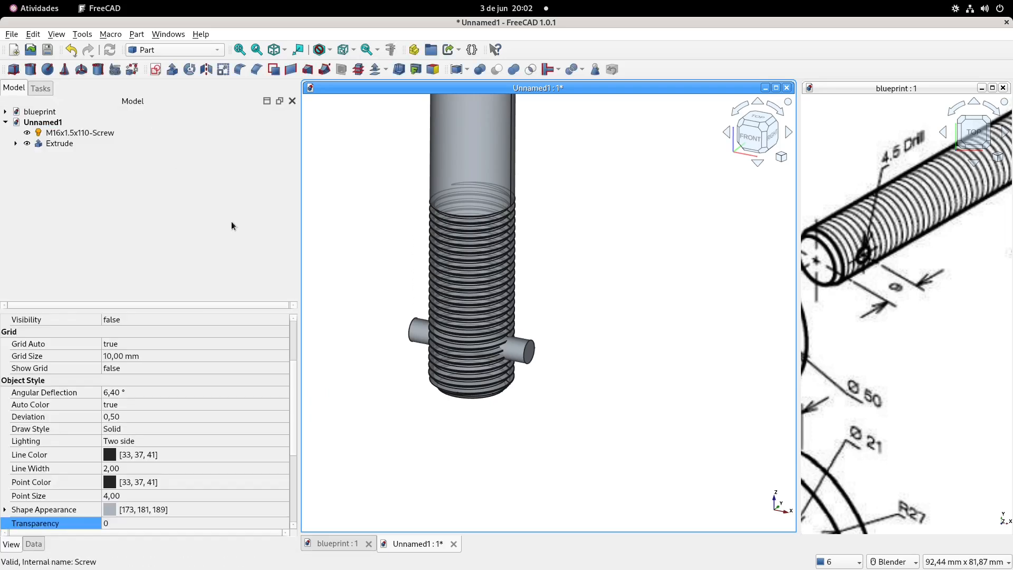
# Set the extruded cylinder's shape appearance colour to dark red, #aa0000.
pyautogui.click(60, 144)
pyautogui.click(92, 182)
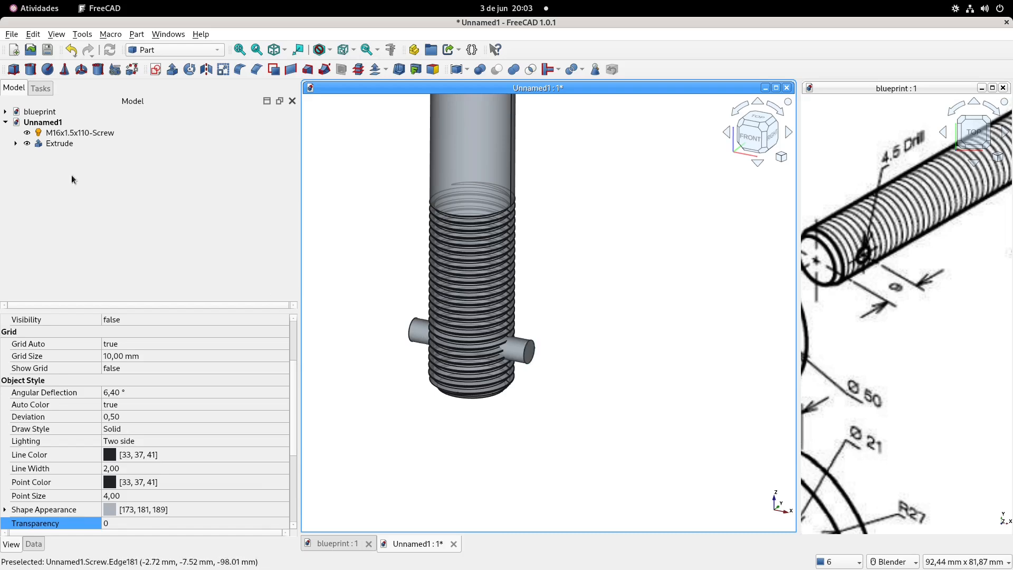
pyautogui.click(60, 143)
pyautogui.click(117, 461)
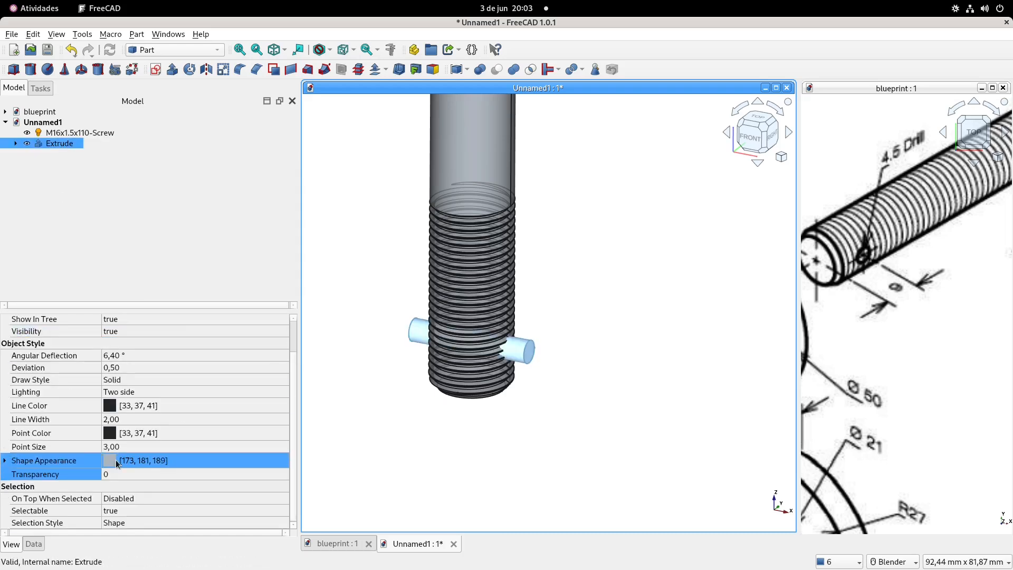
pyautogui.click(201, 460)
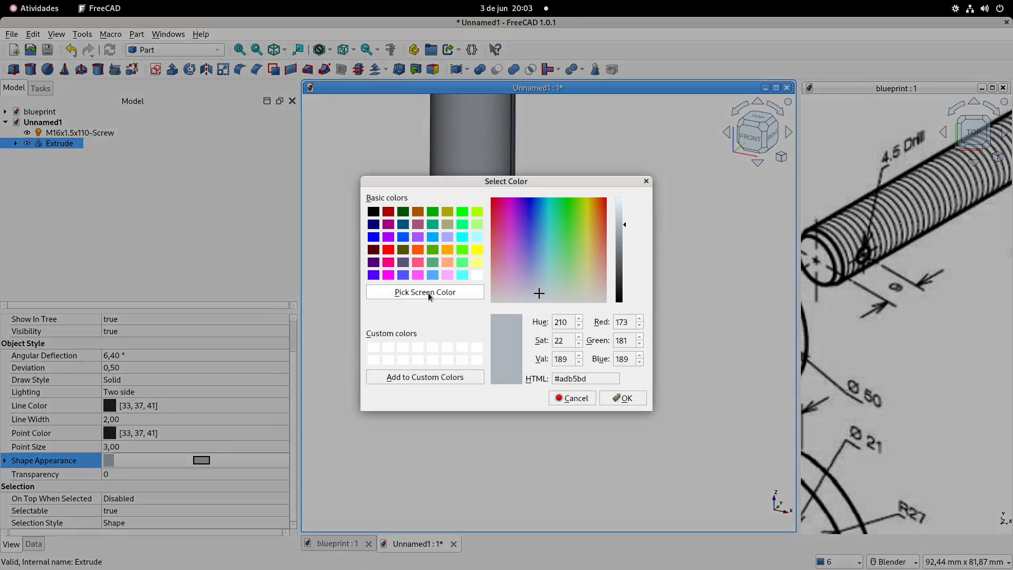
pyautogui.click(389, 211)
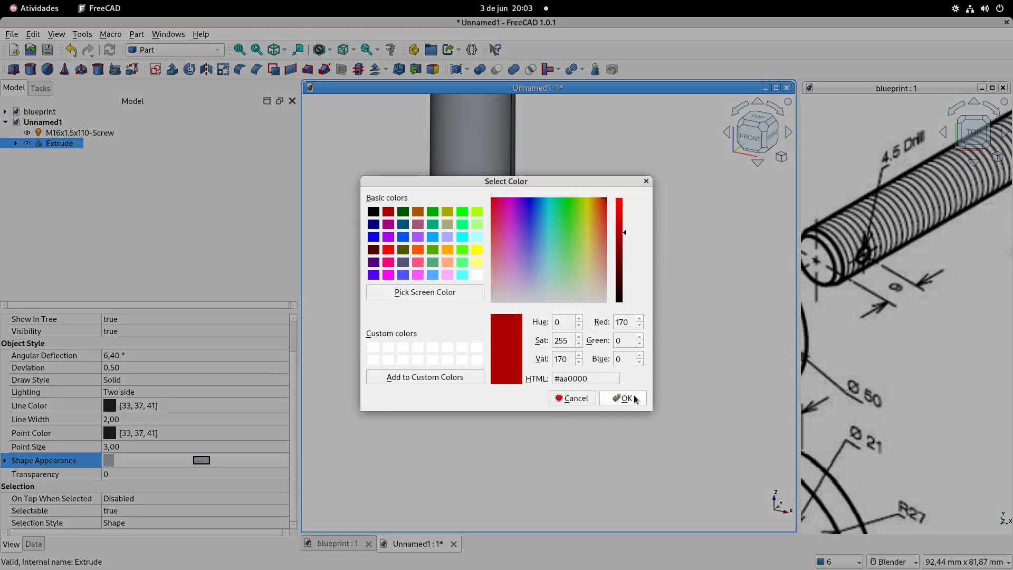
pyautogui.click(624, 397)
pyautogui.click(589, 285)
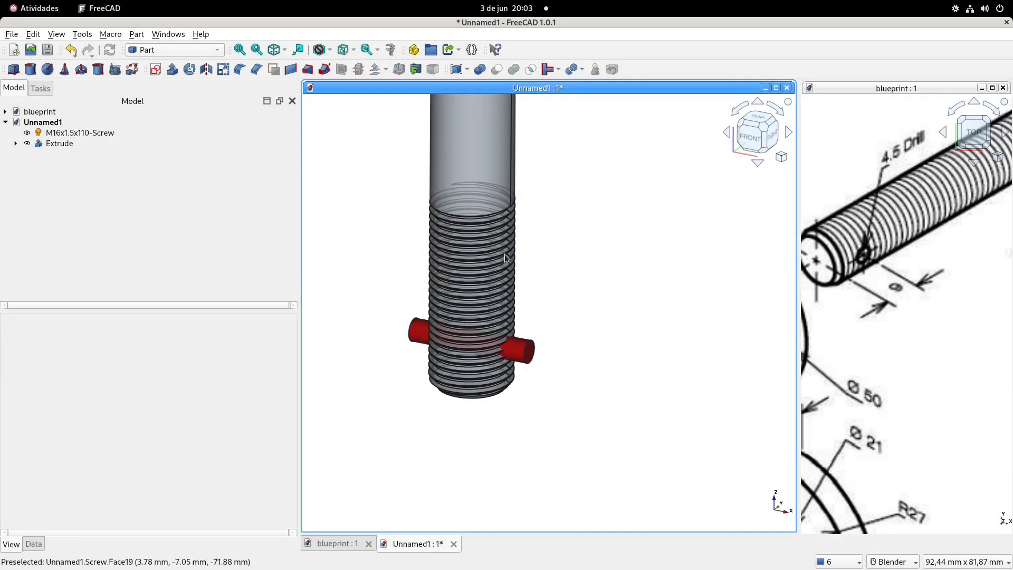
# Cut the extruded cylinder from the M16x1.5x110 screw with a Boolean cut.
pyautogui.click(77, 133)
pyautogui.keyDown('ctrl'); pyautogui.click(62, 144); pyautogui.keyUp('ctrl')
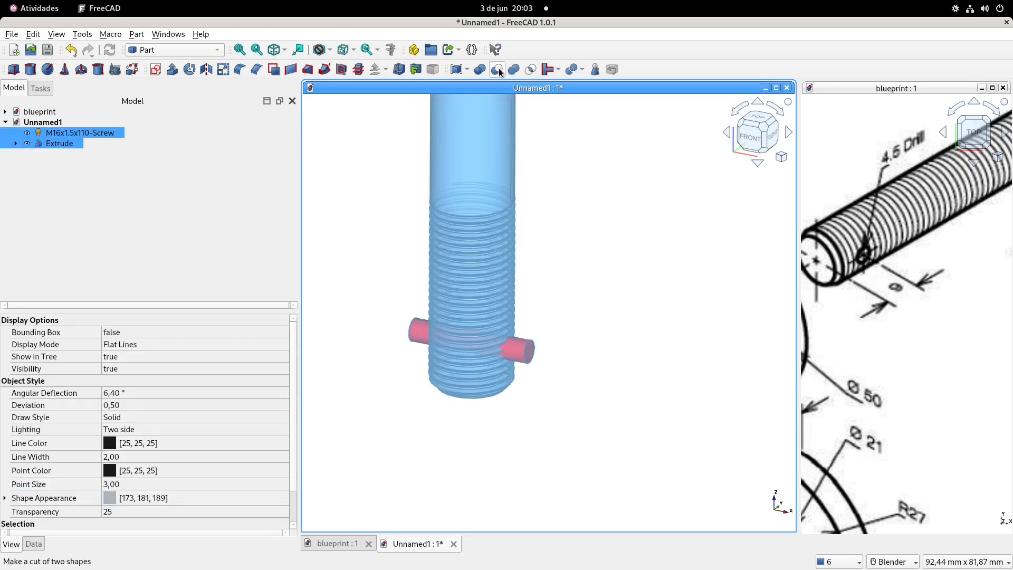
pyautogui.click(500, 71)
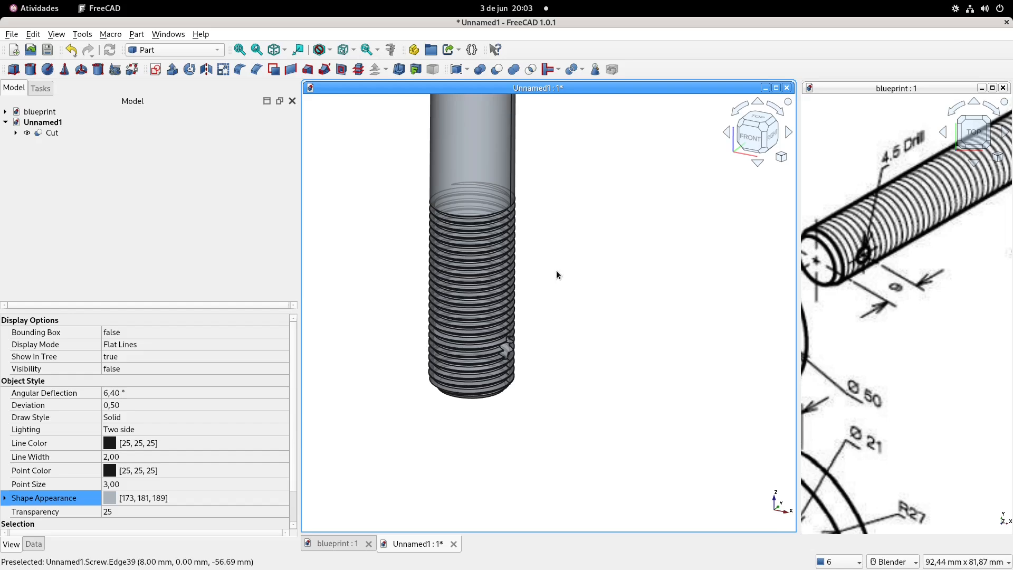
# Inspect the drilled hole and the whole bolt in isometric view, and examine the slotted nut M16 details on the blueprint.
pyautogui.click(543, 325)
pyautogui.press('3')
pyautogui.keyDown('shift'); pyautogui.moveTo(546, 325); pyautogui.dragTo(410, 249, button='middle'); pyautogui.keyUp('shift')
pyautogui.moveTo(487, 296); pyautogui.dragTo(508, 309, button='middle')
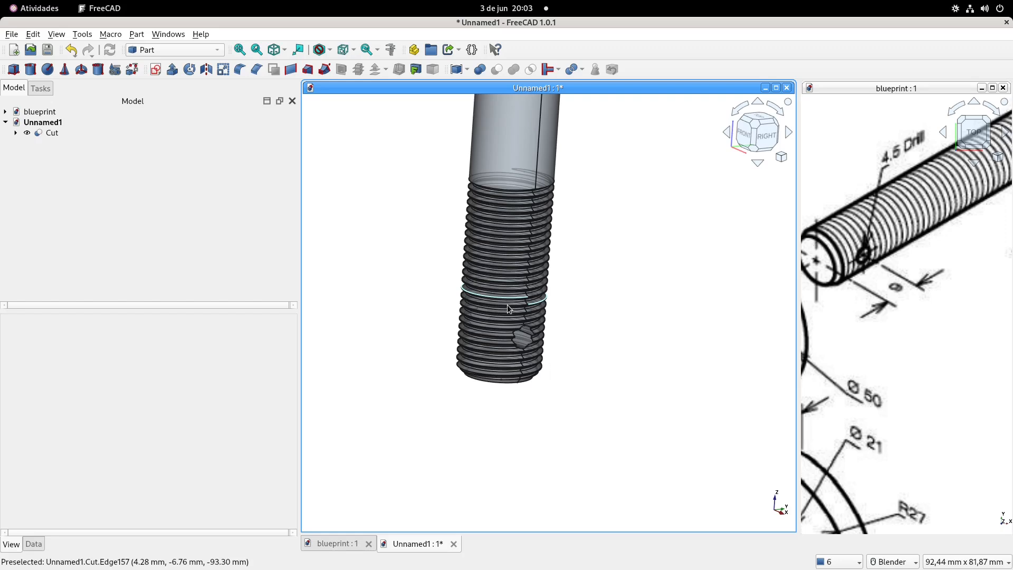
pyautogui.press('0')
pyautogui.keyDown('shift'); pyautogui.moveTo(525, 228); pyautogui.dragTo(548, 356, button='middle'); pyautogui.keyUp('shift')
pyautogui.scroll(-6, 547, 355)
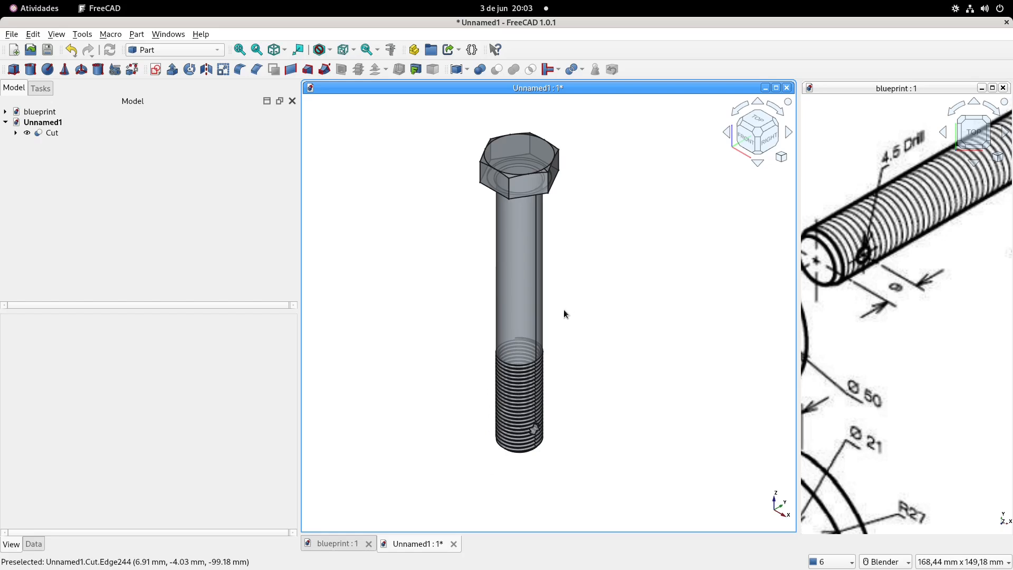
pyautogui.scroll(-5, 856, 321)
pyautogui.middleClick(942, 270)
pyautogui.keyDown('shift'); pyautogui.moveTo(942, 270); pyautogui.dragTo(815, 305, button='middle'); pyautogui.keyUp('shift')
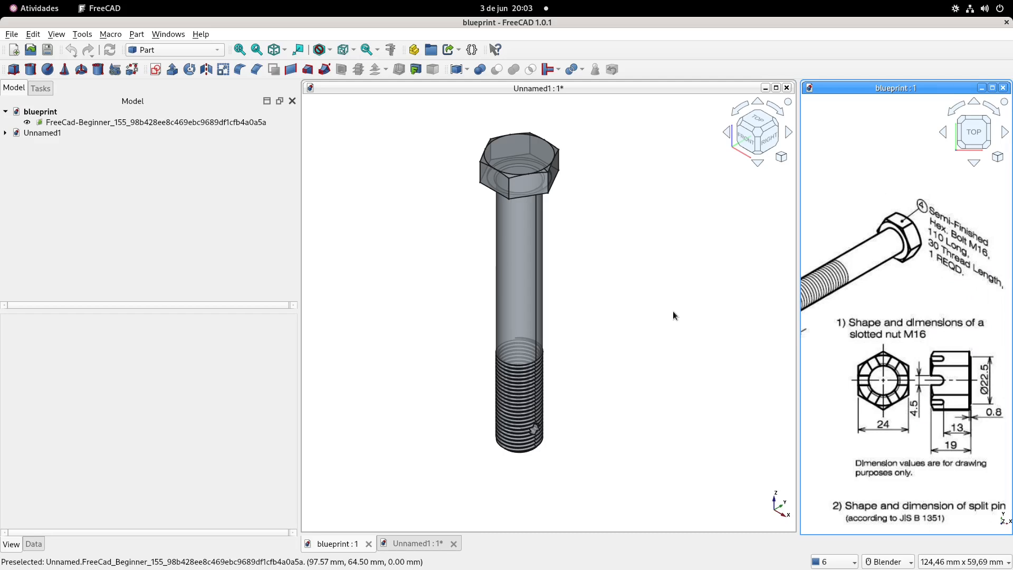
# Save the bolt document as FreeCAD_Beginner_155_bolt in the CAD_3D folder and close it.
pyautogui.click(606, 283)
pyautogui.hotkey('ctrl', 's')
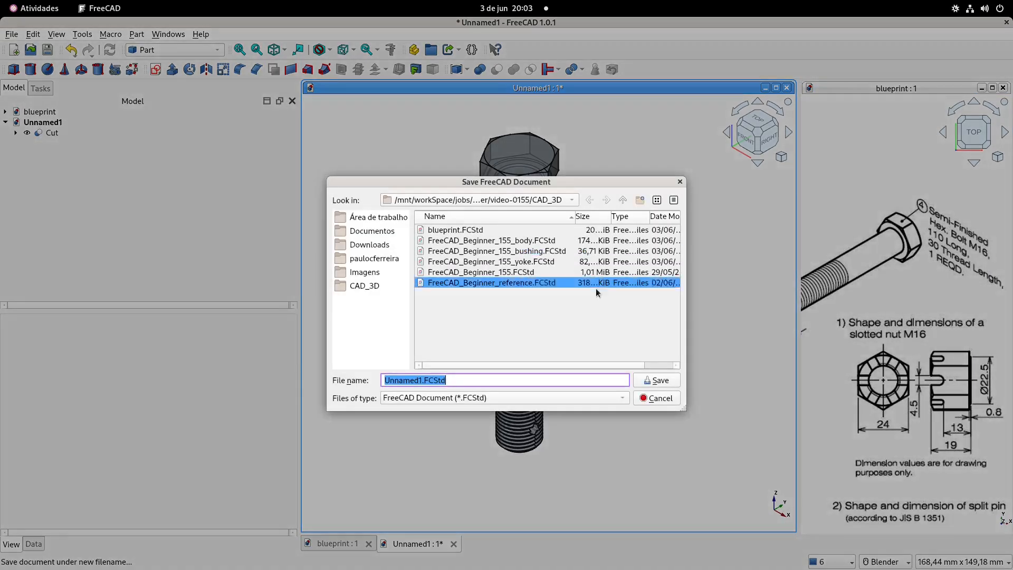
pyautogui.click(531, 242)
pyautogui.click(518, 381)
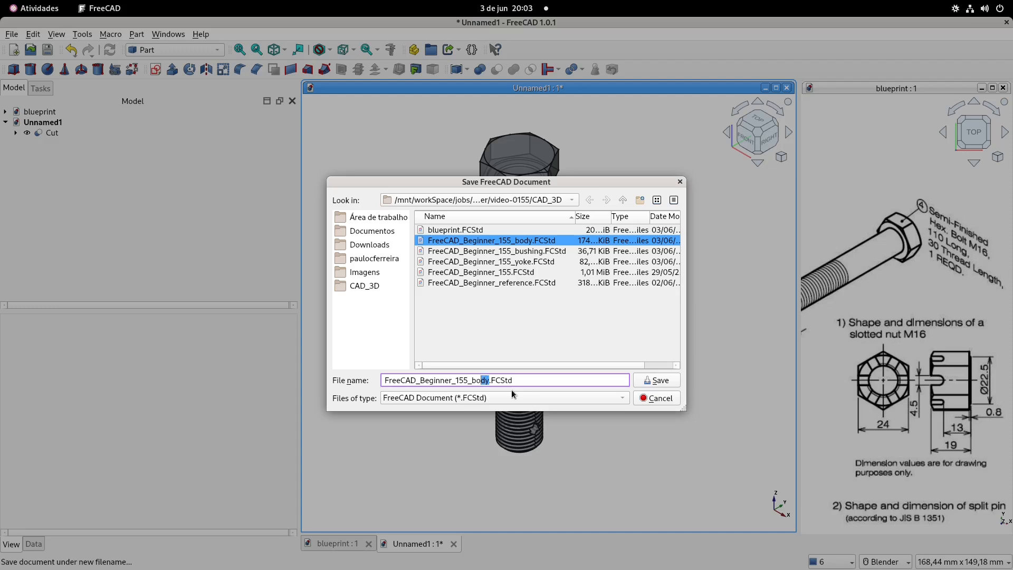
pyautogui.write('ly')
pyautogui.click(654, 380)
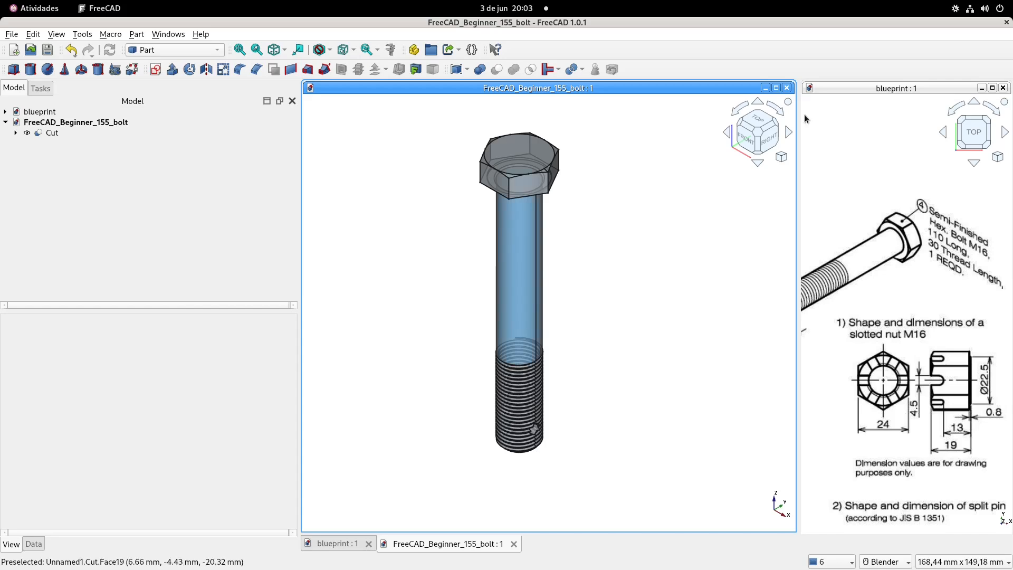
pyautogui.click(787, 89)
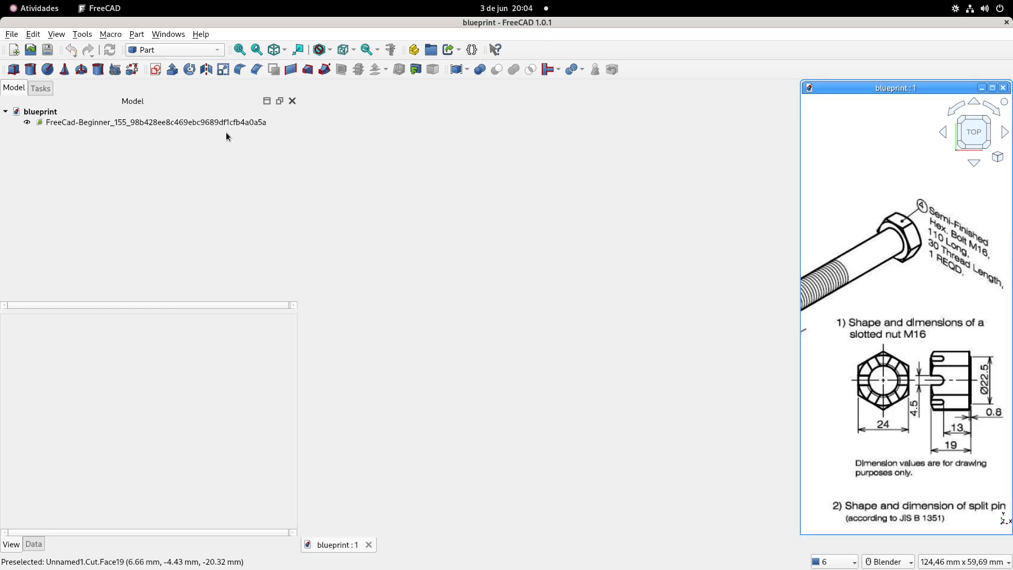
# Create a new document for the nut and enlarge its window to fill the space beside the blueprint.
pyautogui.click(14, 50)
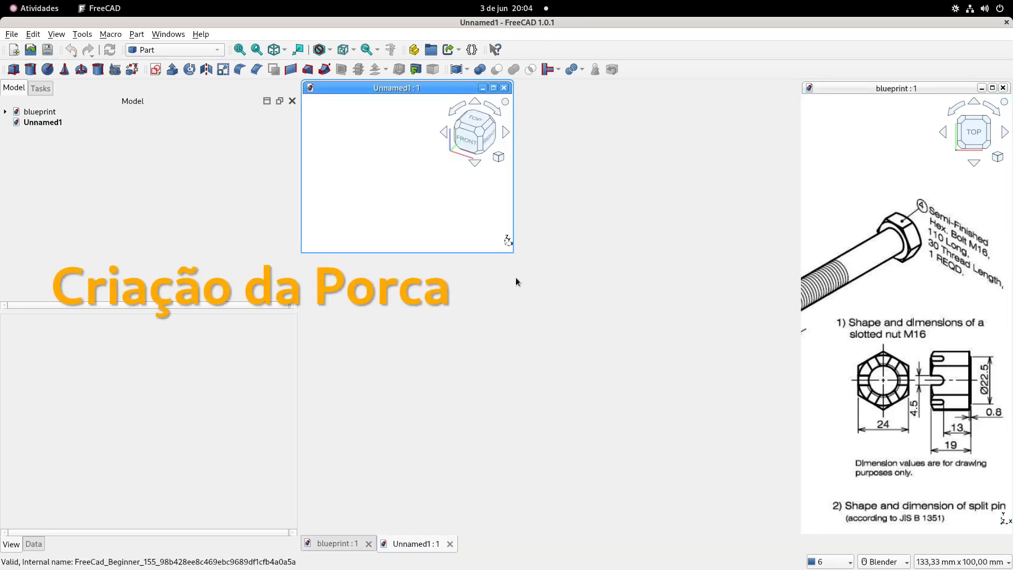
pyautogui.moveTo(511, 252); pyautogui.dragTo(800, 528)
pyautogui.keyDown('shift'); pyautogui.moveTo(911, 333); pyautogui.dragTo(890, 299, button='middle'); pyautogui.keyUp('shift')
pyautogui.click(578, 249)
# Switch to the Fasteners workbench and insert a DIN935 slotted nut.
pyautogui.click(183, 51)
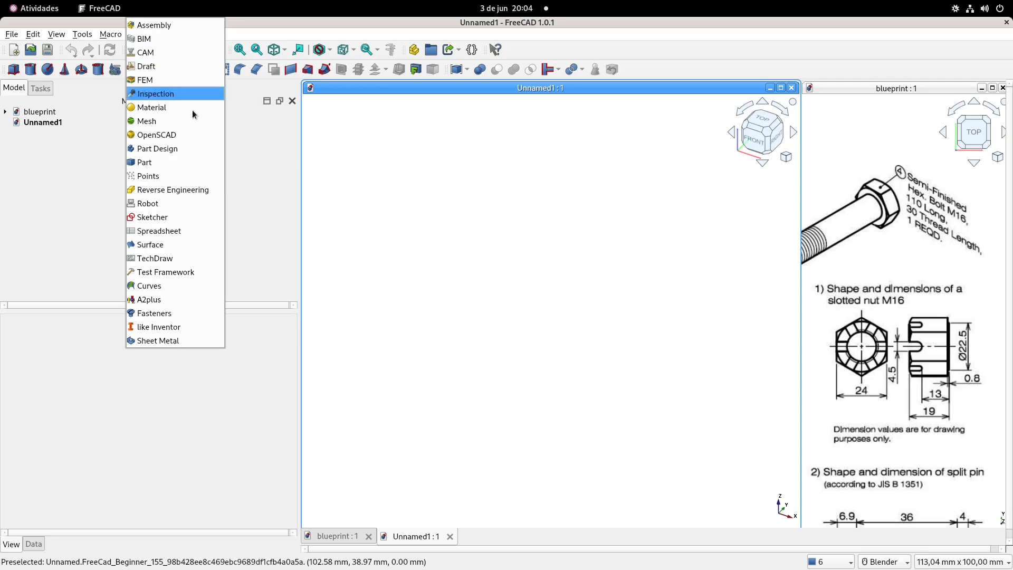
pyautogui.click(211, 315)
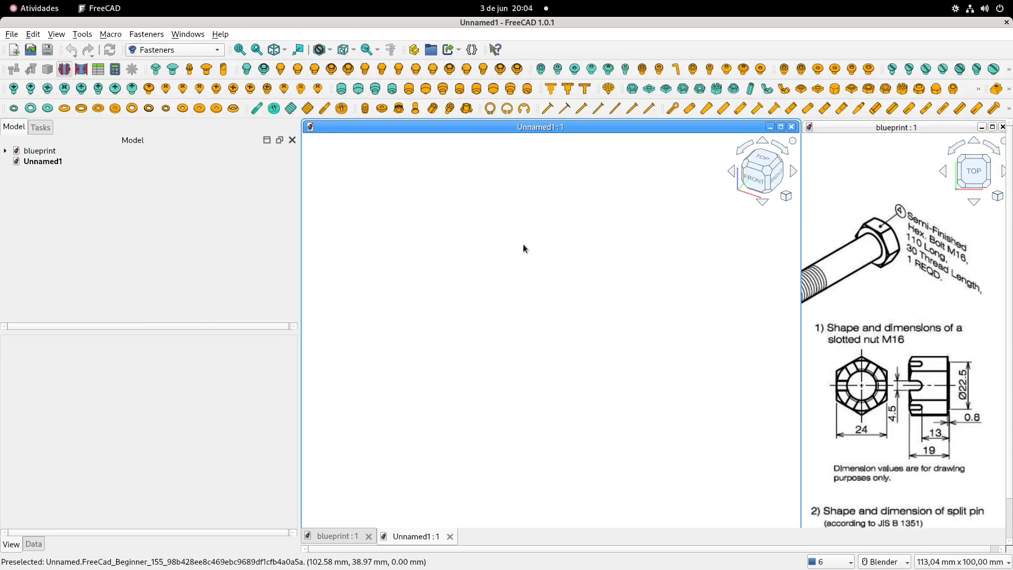
pyautogui.click(902, 89)
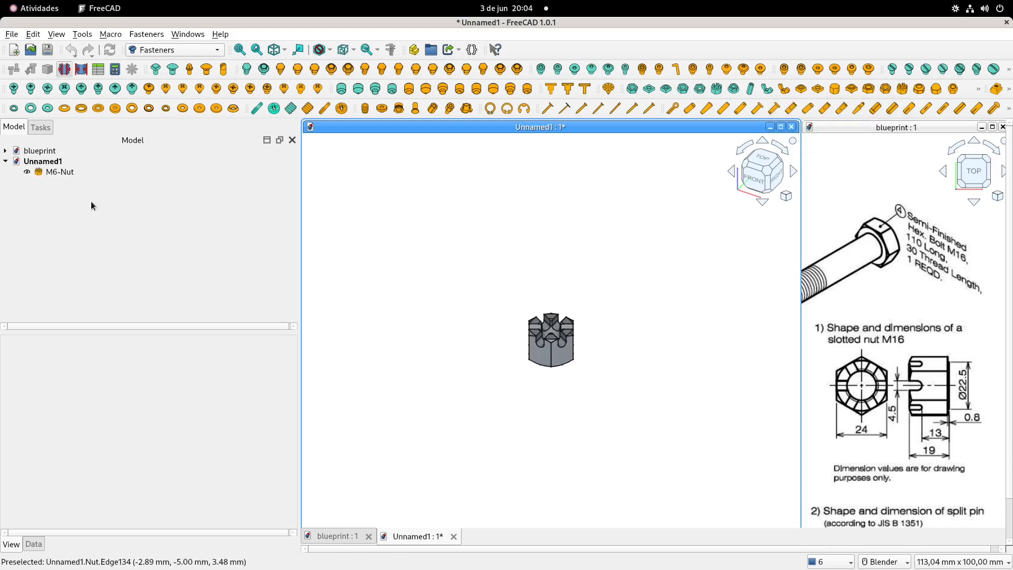
# Set the slotted nut's diameter to M16, following the blueprint's nut note.
pyautogui.click(65, 173)
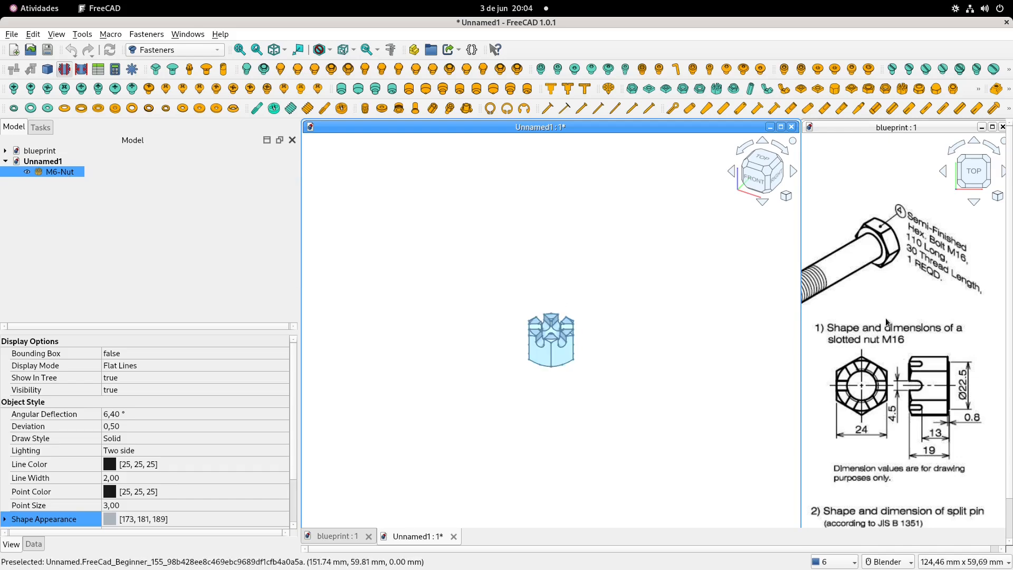
pyautogui.keyDown('shift'); pyautogui.moveTo(865, 324); pyautogui.dragTo(866, 271, button='middle'); pyautogui.keyUp('shift')
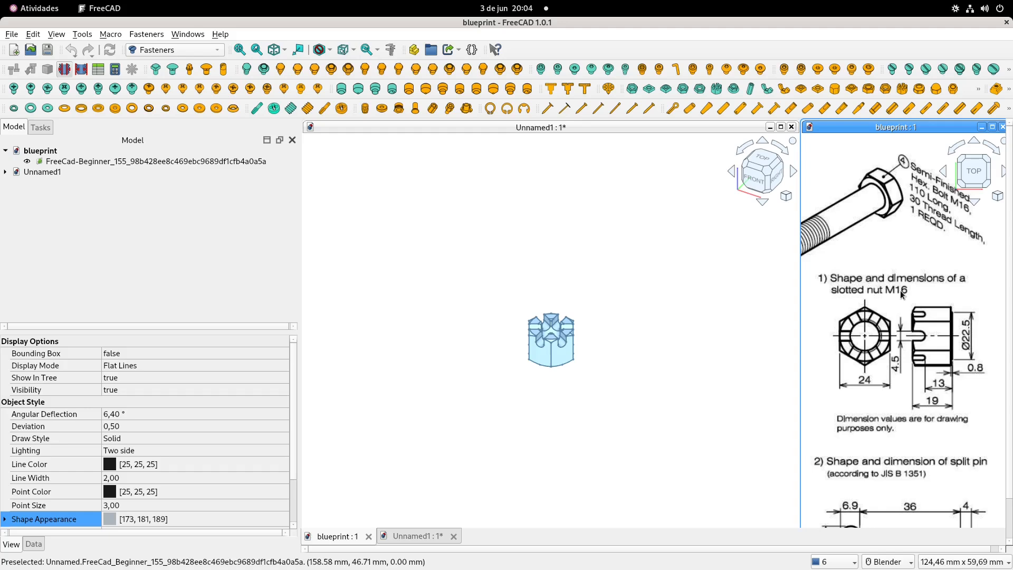
pyautogui.click(119, 506)
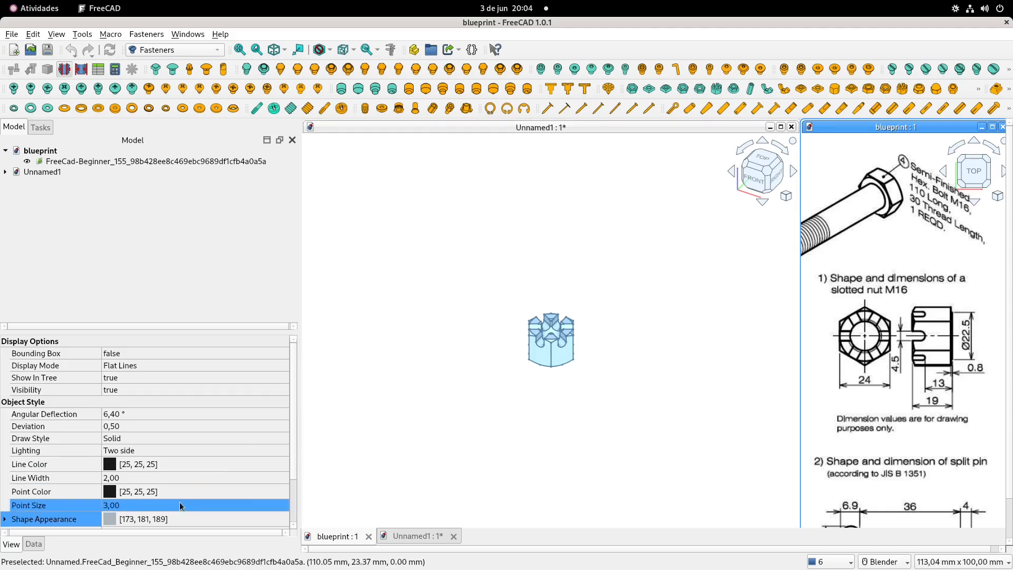
pyautogui.click(33, 544)
pyautogui.click(120, 405)
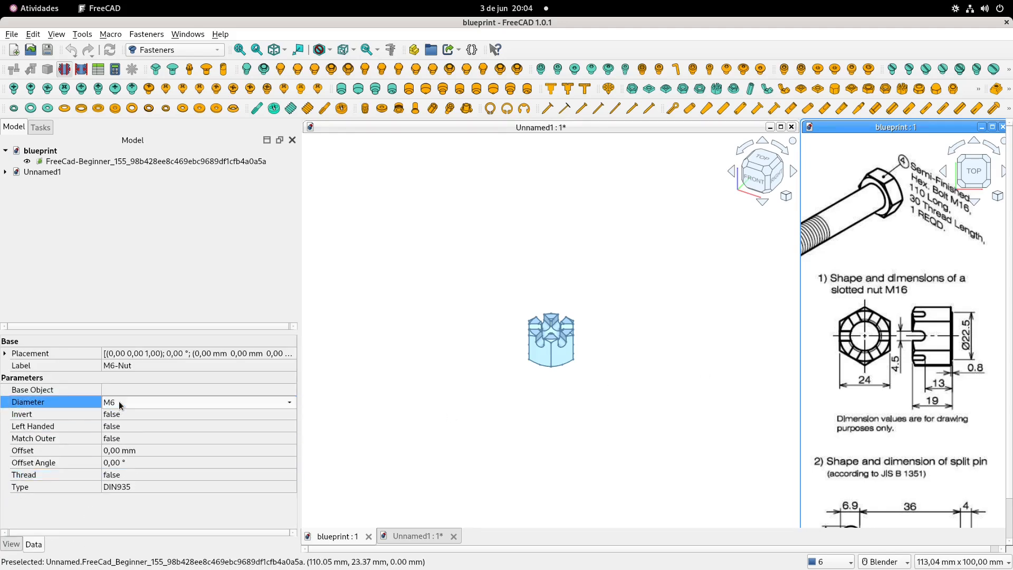
pyautogui.click(121, 405)
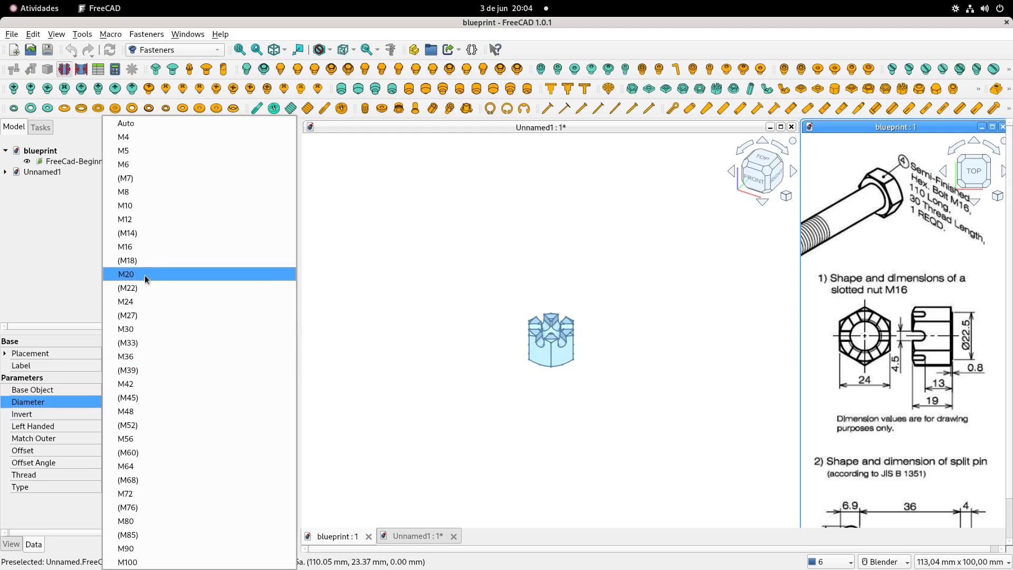
pyautogui.click(141, 248)
pyautogui.click(453, 307)
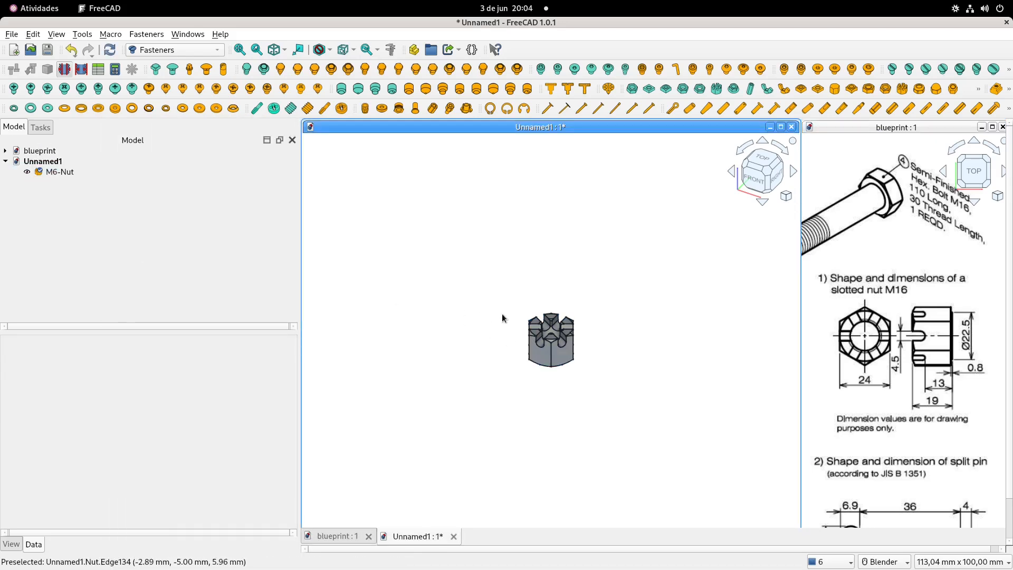
# Set the slotted nut's transparency to 25.
pyautogui.click(53, 173)
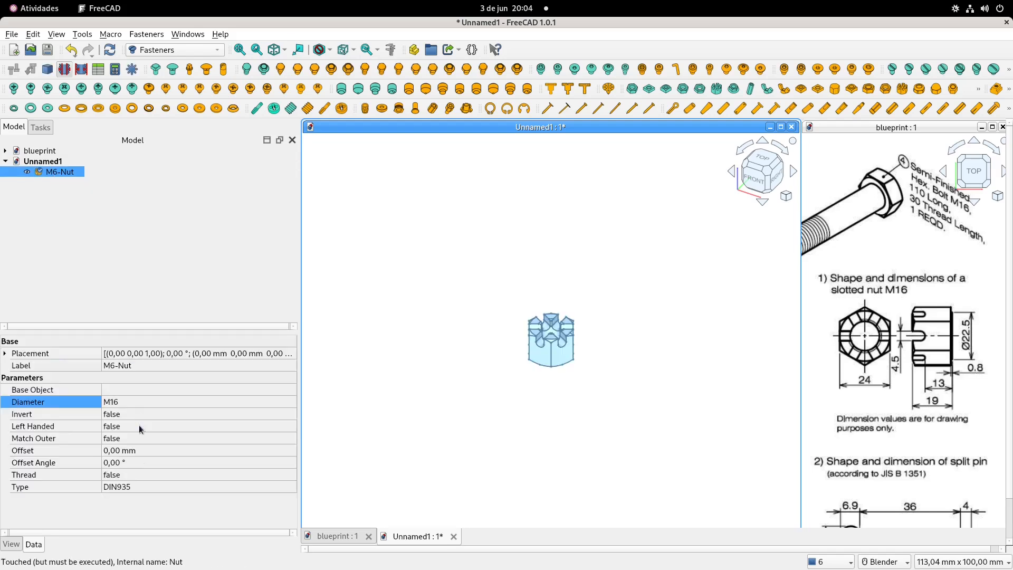
pyautogui.click(11, 544)
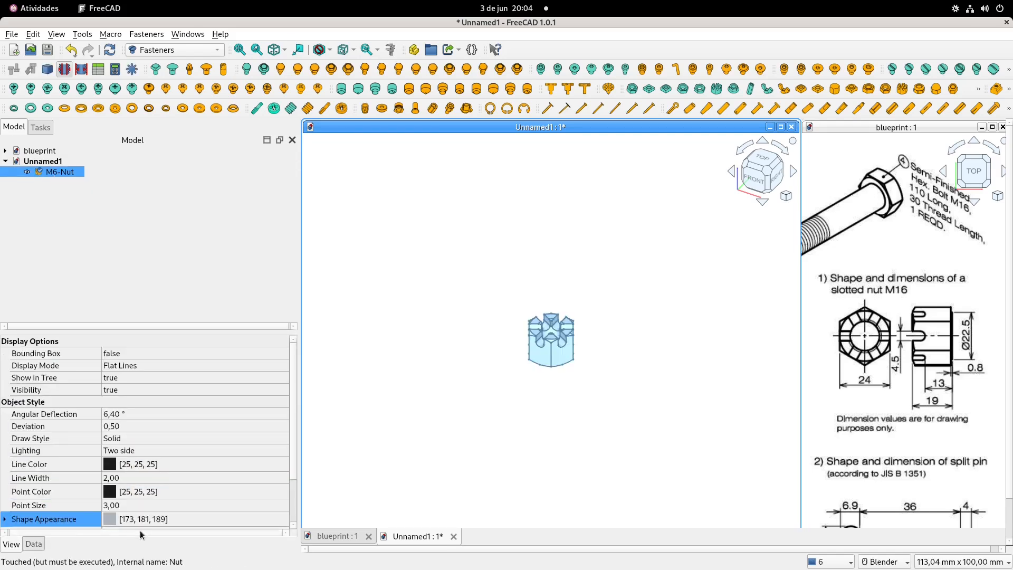
pyautogui.scroll(-2, 131, 506)
pyautogui.click(123, 476)
pyautogui.write('25')
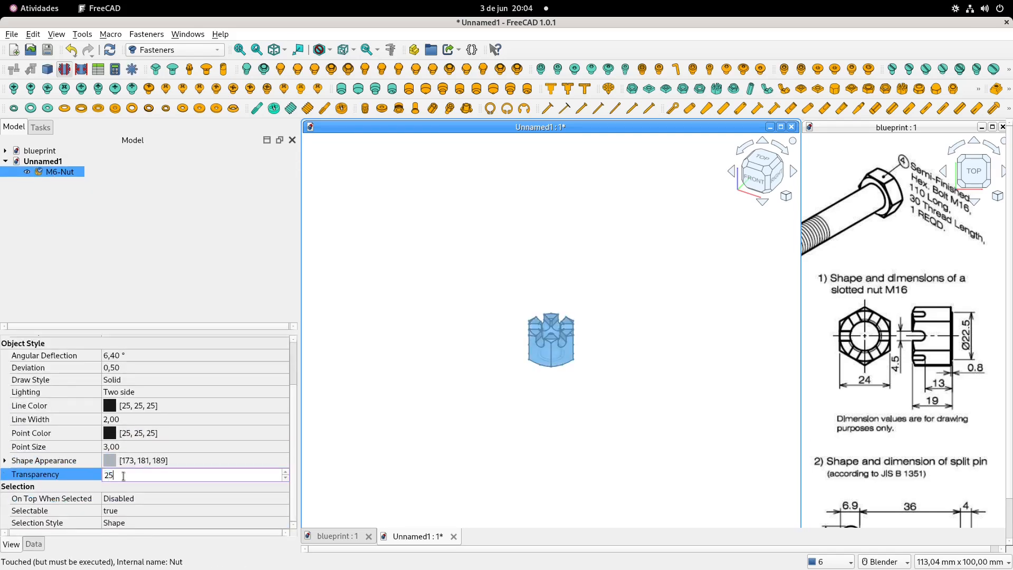
# Change the slotted nut's shape appearance to a dark grey.
pyautogui.press('Return')
pyautogui.click(120, 462)
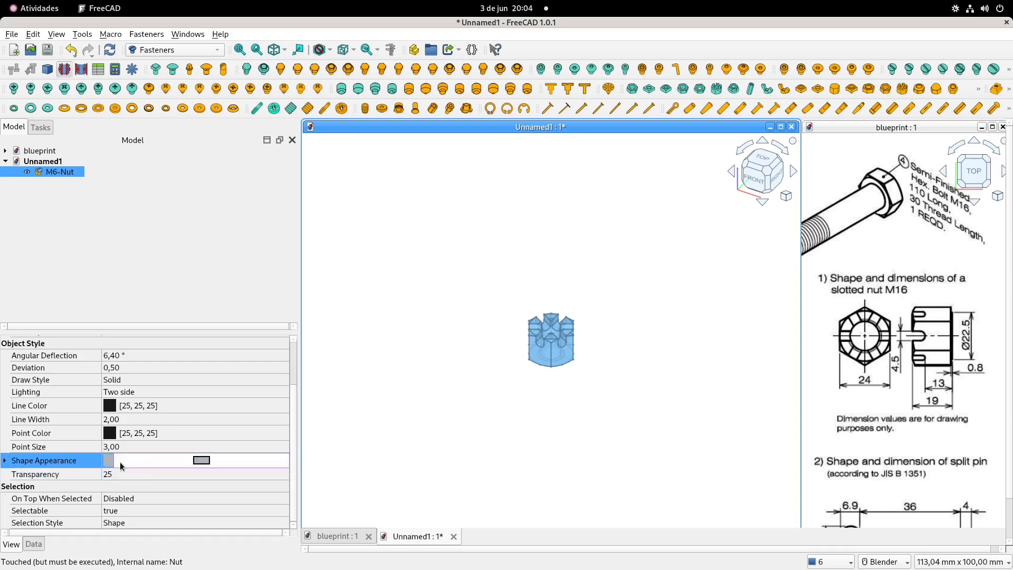
pyautogui.click(200, 461)
pyautogui.moveTo(624, 225); pyautogui.dragTo(624, 252)
pyautogui.click(644, 398)
pyautogui.click(438, 299)
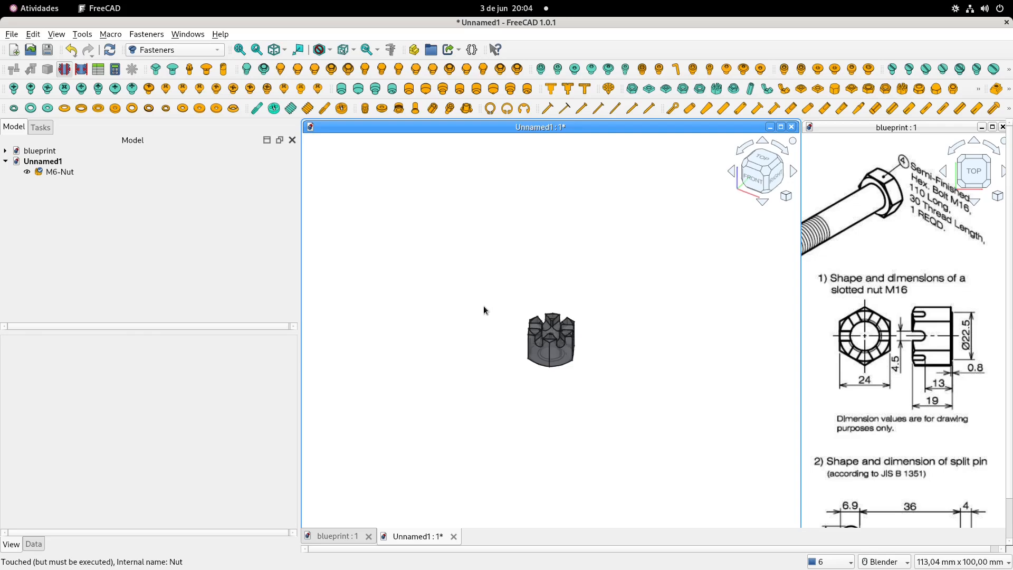
# Save the nut document as FreeCAD_Beginner_155_nut.FCStd in the CAD_3D folder.
pyautogui.hotkey('ctrl', 'shift', 's')
pyautogui.click(535, 251)
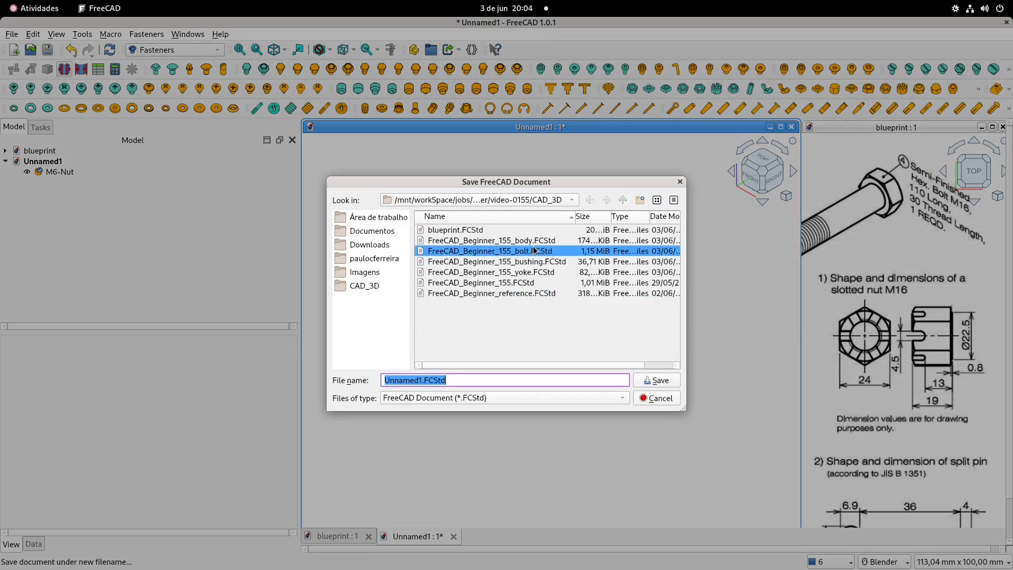
pyautogui.click(490, 378)
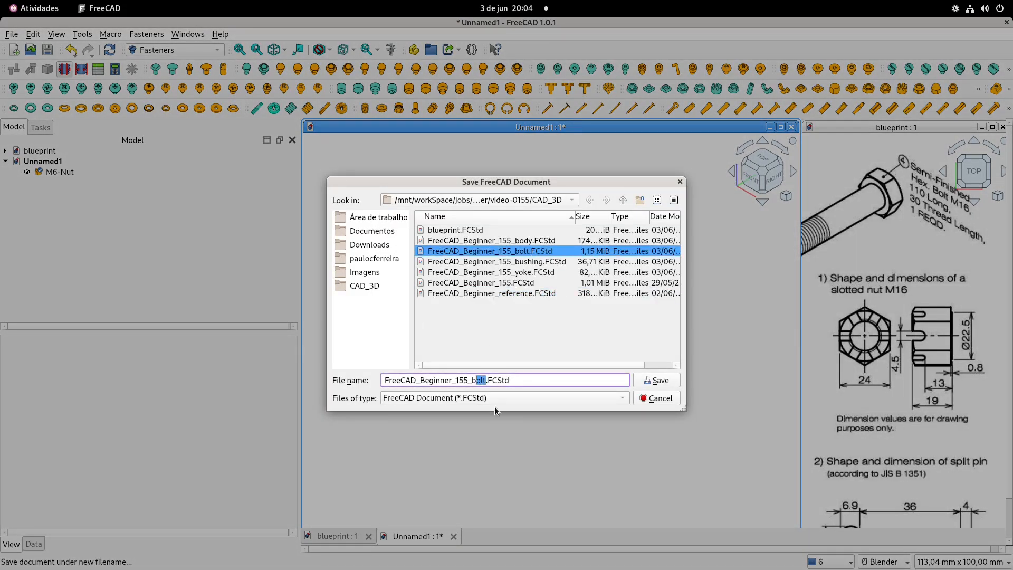
pyautogui.press('BackSpace')
pyautogui.press('BackSpace')
pyautogui.write('nut')
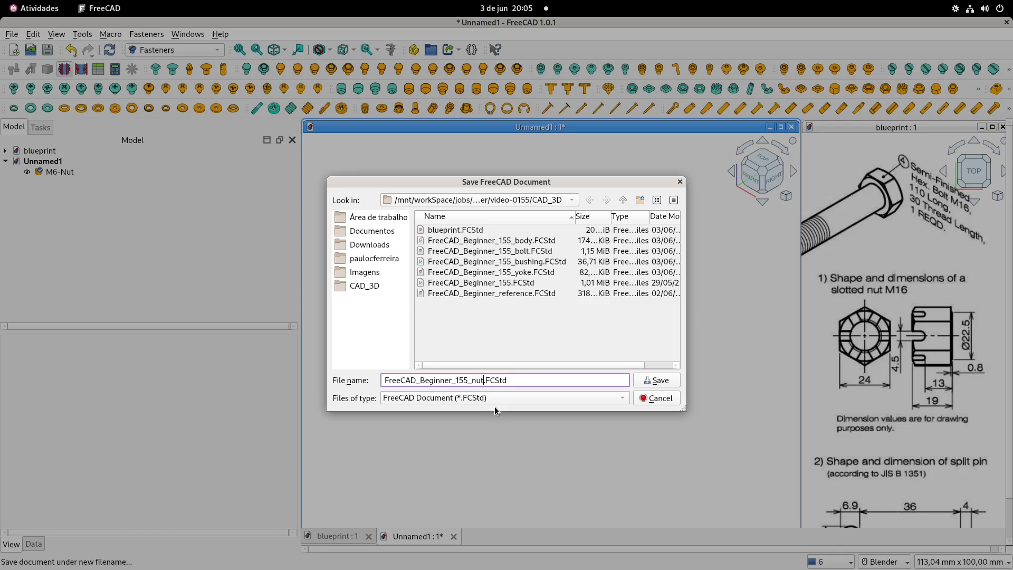
pyautogui.click(660, 380)
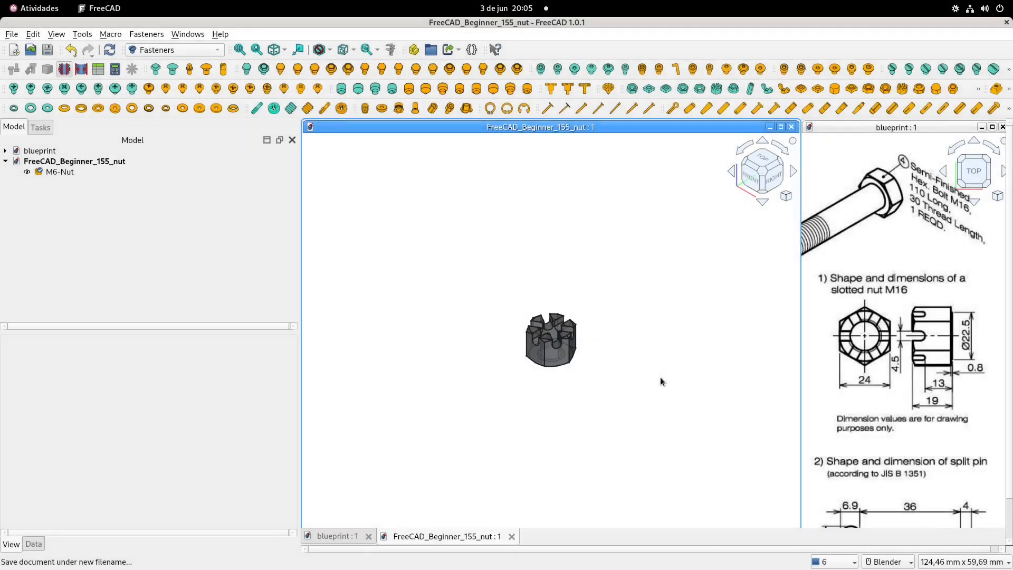
# Close the nut document and show the blueprint's split pin drawing.
pyautogui.click(793, 127)
pyautogui.keyDown('shift'); pyautogui.moveTo(921, 465); pyautogui.dragTo(906, 280, button='middle'); pyautogui.keyUp('shift')
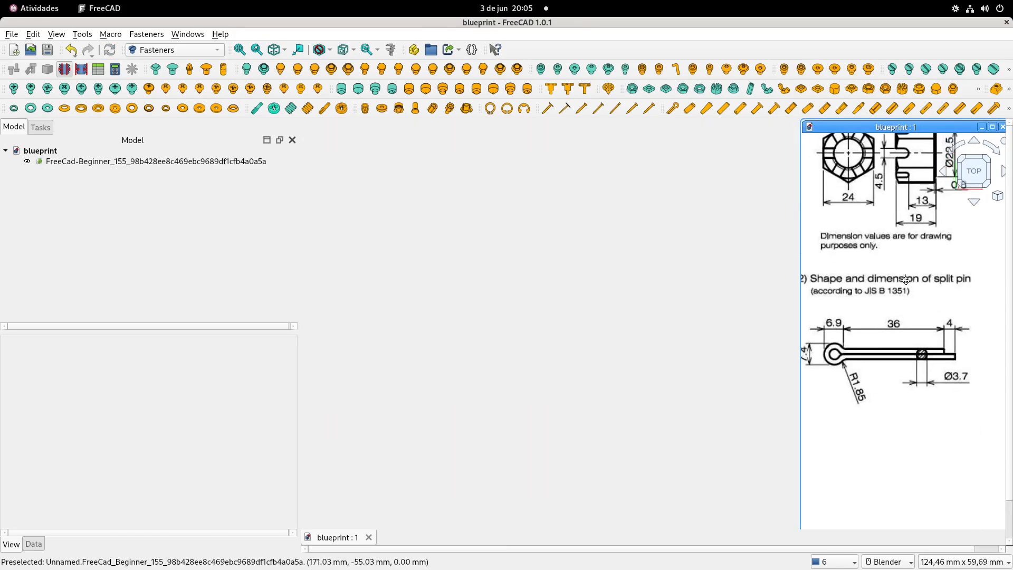
pyautogui.keyDown('shift'); pyautogui.moveTo(869, 320); pyautogui.dragTo(901, 351, button='middle'); pyautogui.keyUp('shift')
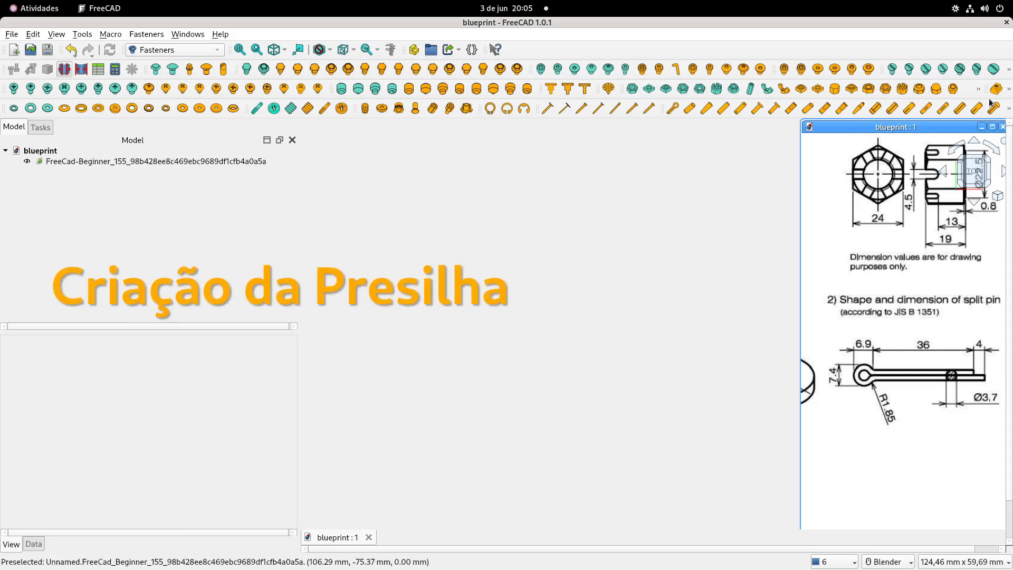
pyautogui.click(1009, 92)
pyautogui.click(1009, 111)
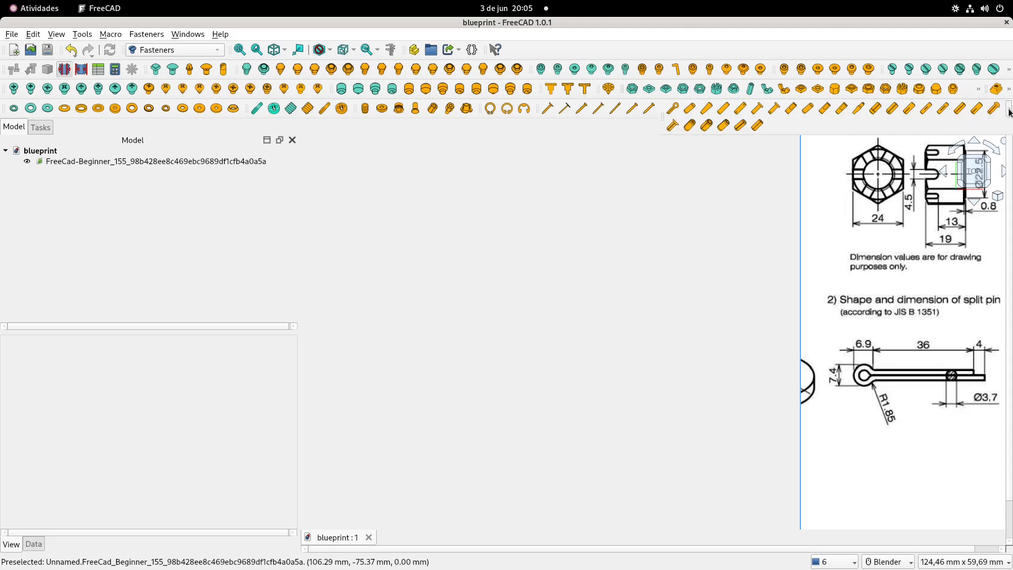
pyautogui.click(672, 108)
pyautogui.click(69, 176)
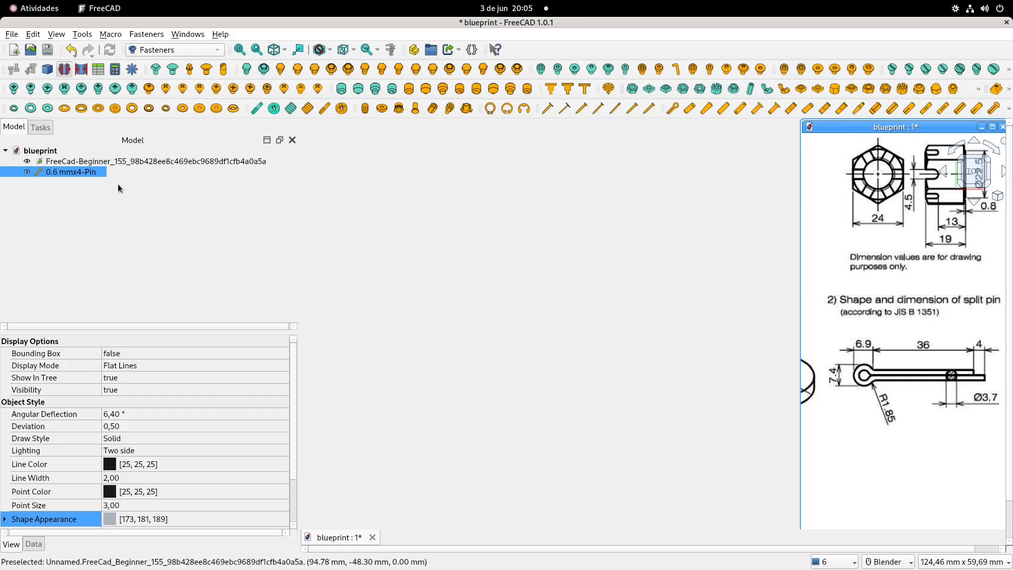
pyautogui.keyDown('ctrl'); pyautogui.click(84, 161); pyautogui.keyUp('ctrl')
pyautogui.click(81, 170)
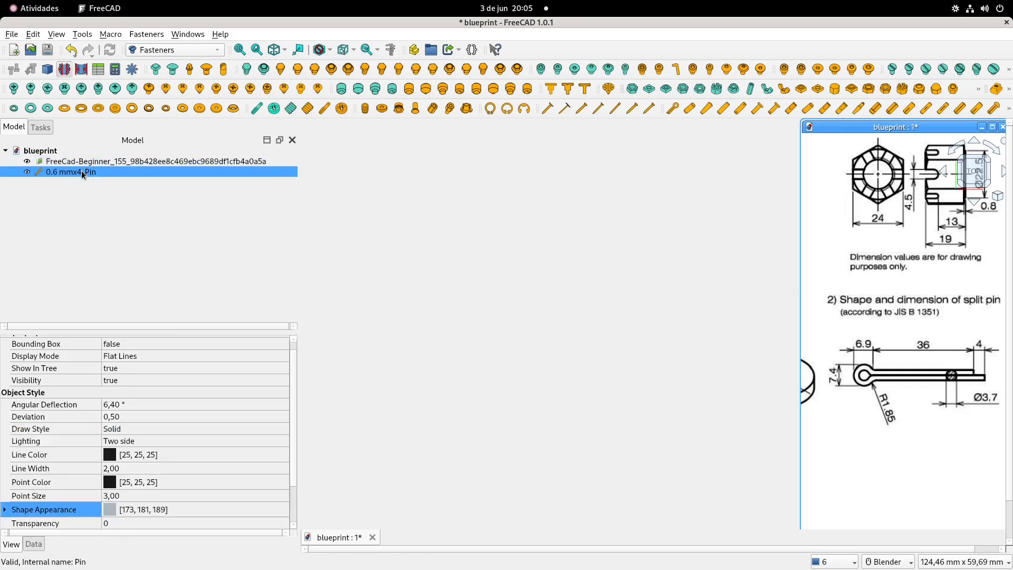
pyautogui.press('Delete')
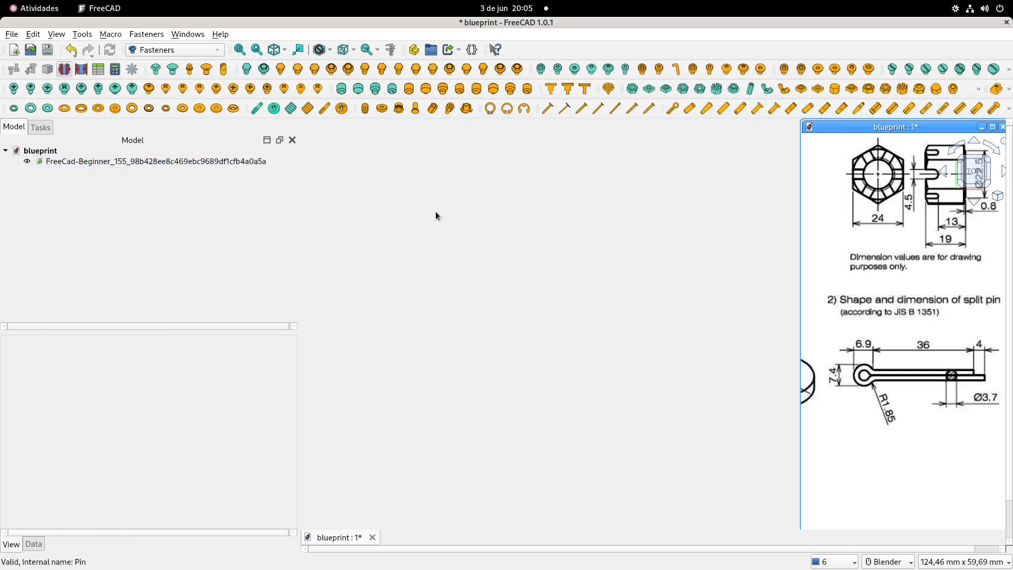
# Create a new document filling the space beside the blueprint and insert an ISO 1234 split pin in it.
pyautogui.click(14, 50)
pyautogui.moveTo(511, 291); pyautogui.dragTo(800, 529)
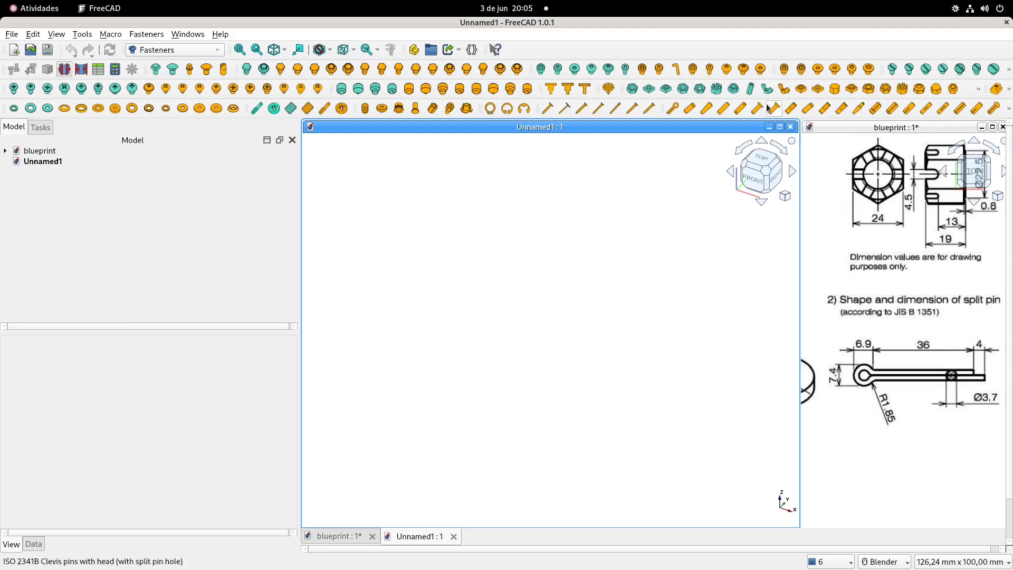
pyautogui.click(673, 108)
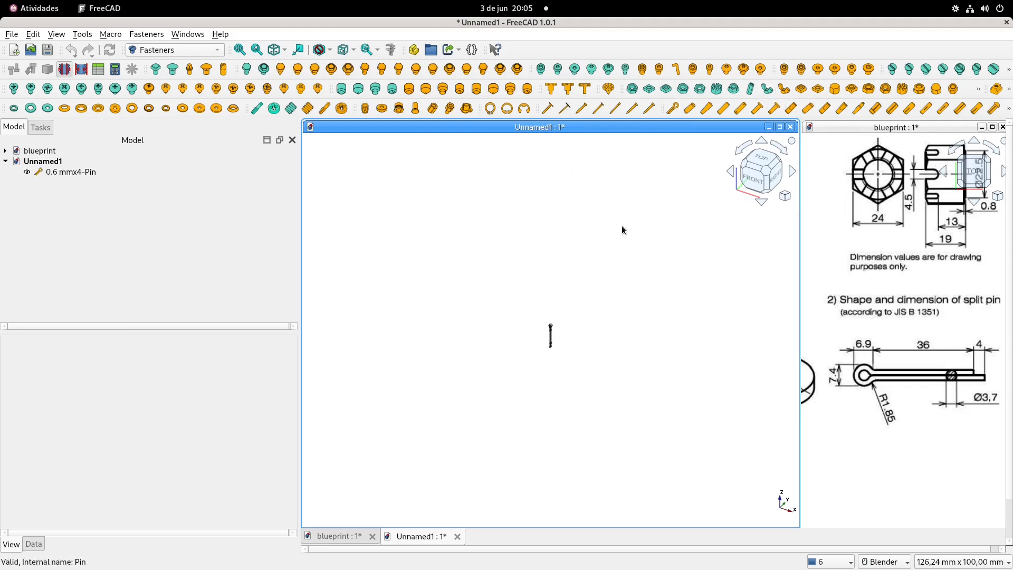
pyautogui.scroll(10, 562, 330)
pyautogui.keyDown('shift'); pyautogui.moveTo(521, 341); pyautogui.dragTo(580, 315, button='middle'); pyautogui.keyUp('shift')
pyautogui.scroll(1, 565, 325)
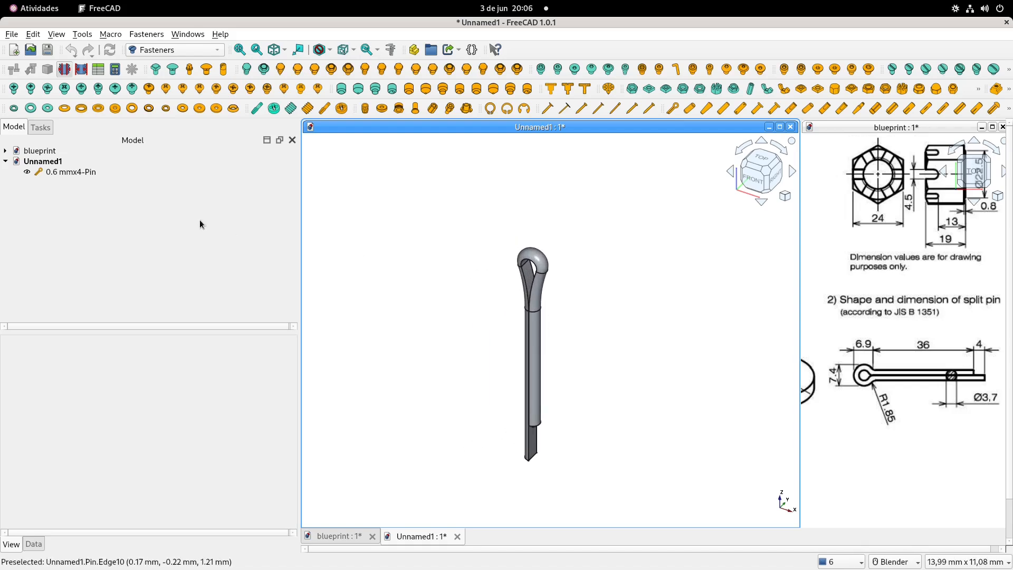
# Compare the split pin's parameters with the blueprint's bolt drill note and split pin drawing.
pyautogui.click(73, 172)
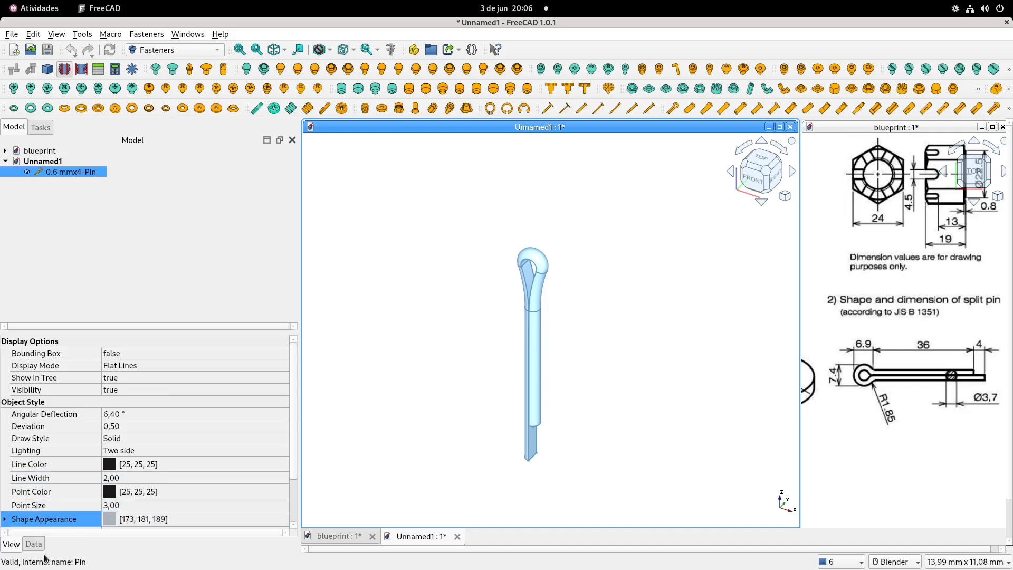
pyautogui.click(33, 544)
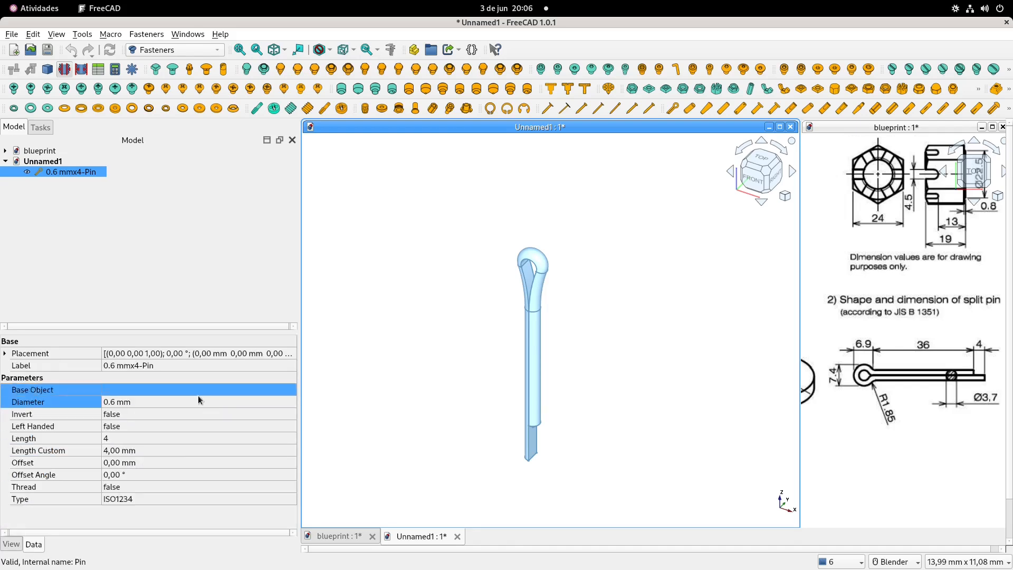
pyautogui.scroll(1, 891, 387)
pyautogui.scroll(-4, 891, 382)
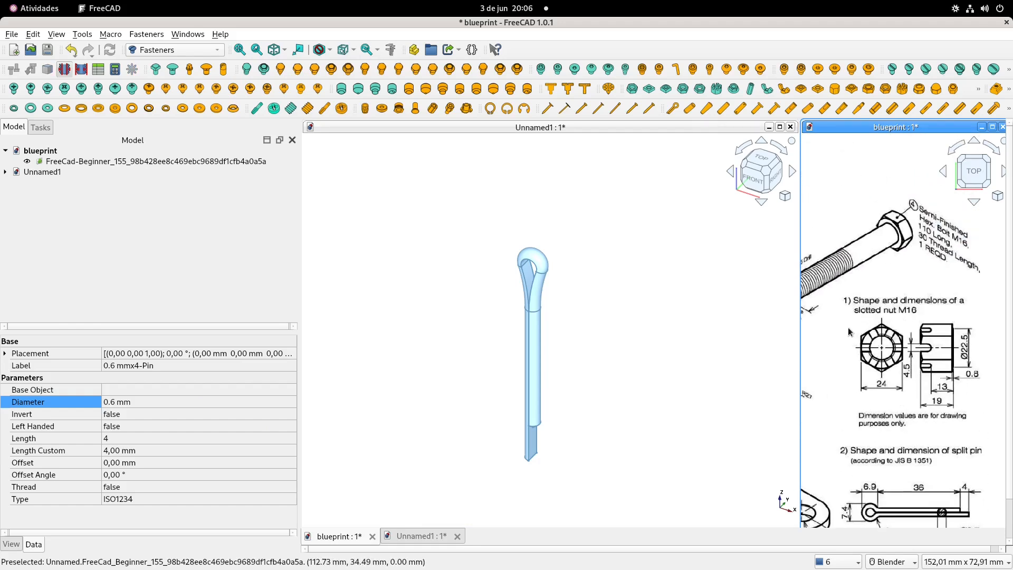
pyautogui.scroll(5, 884, 276)
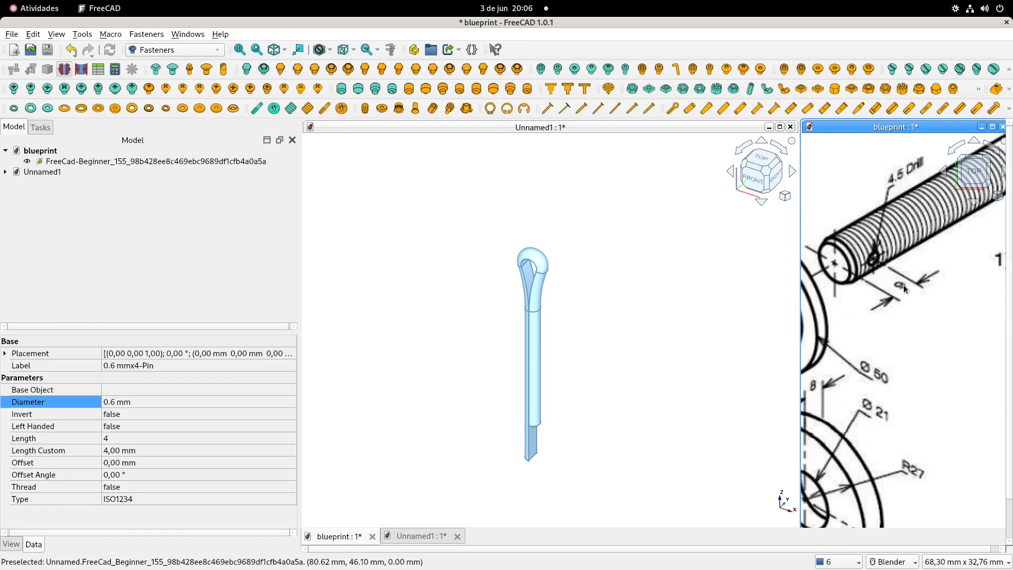
pyautogui.scroll(-5, 902, 286)
pyautogui.keyDown('shift'); pyautogui.moveTo(880, 343); pyautogui.dragTo(763, 241, button='middle'); pyautogui.keyUp('shift')
pyautogui.scroll(3, 900, 349)
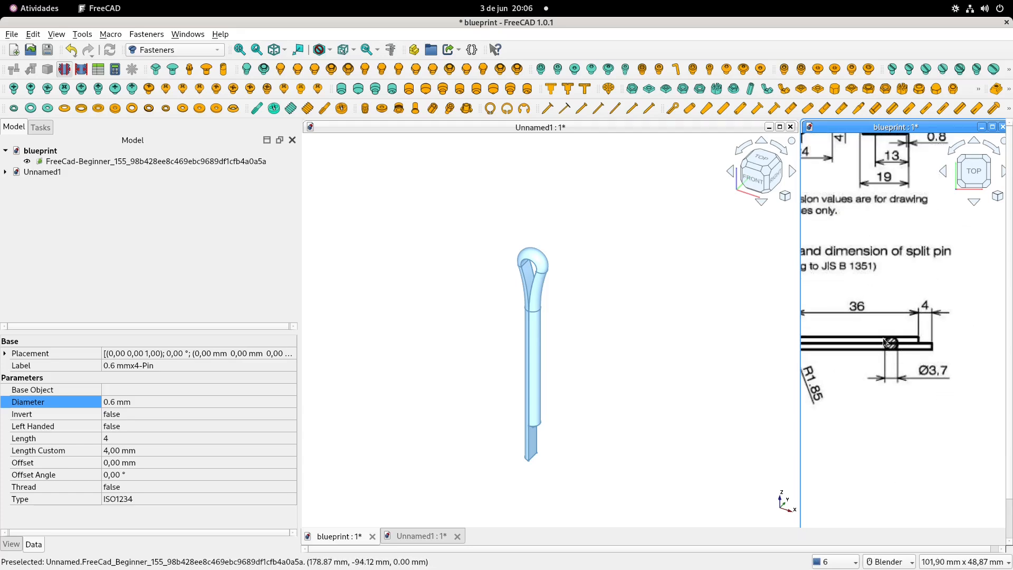
pyautogui.keyDown('shift'); pyautogui.moveTo(884, 337); pyautogui.dragTo(930, 336, button='middle'); pyautogui.keyUp('shift')
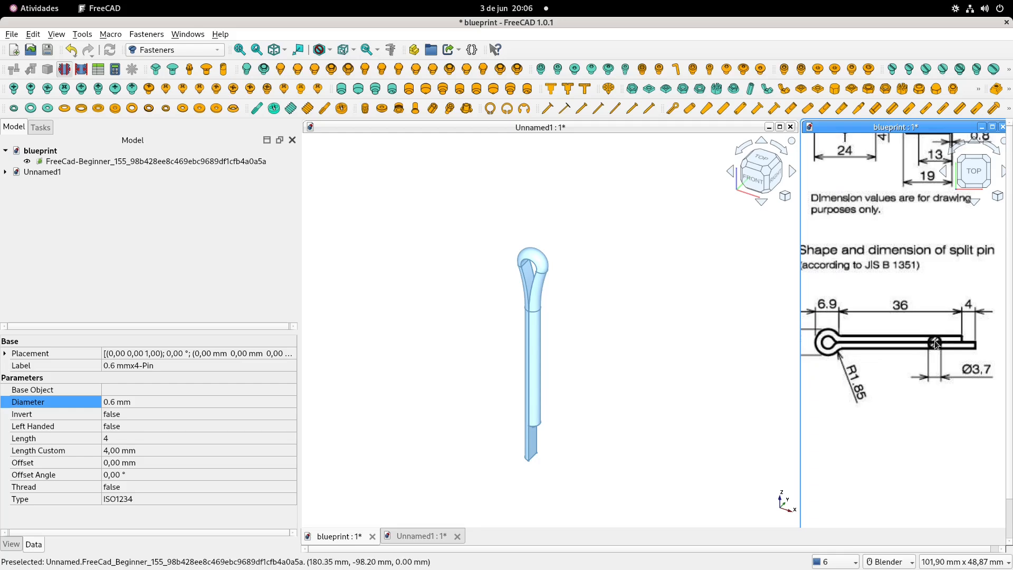
pyautogui.click(562, 259)
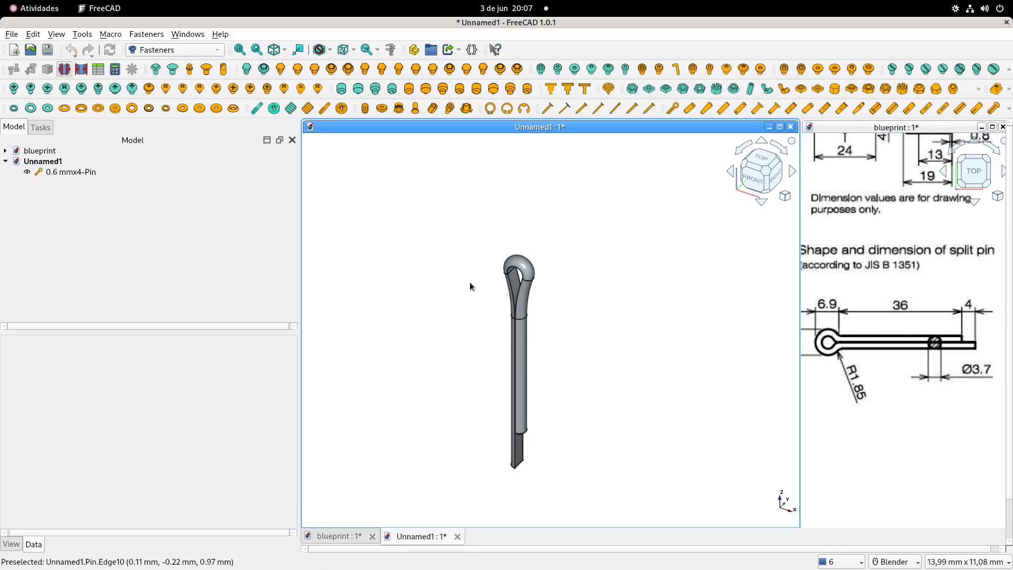
# Set the split pin's diameter to 5 mm.
pyautogui.click(66, 171)
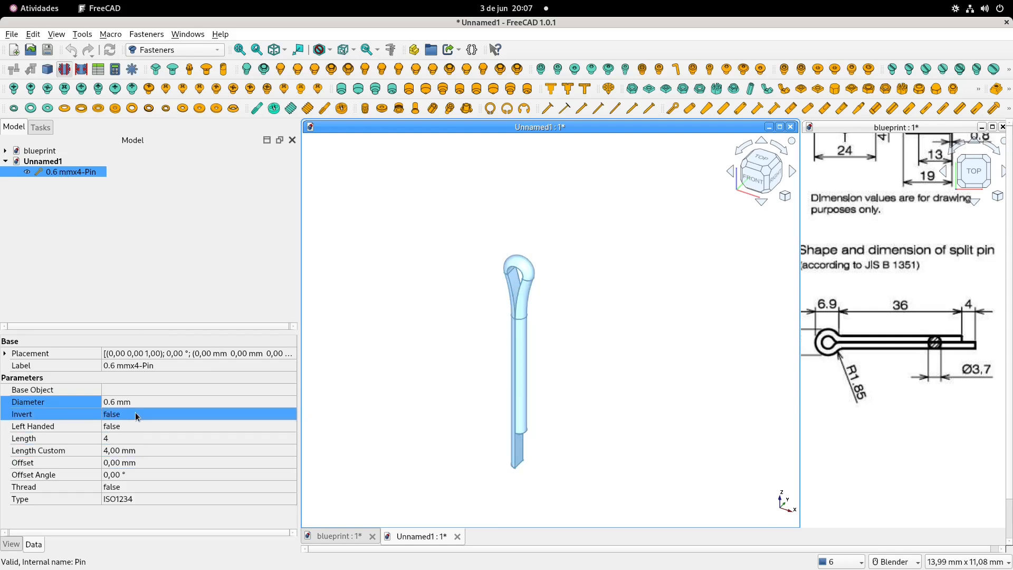
pyautogui.doubleClick(141, 401)
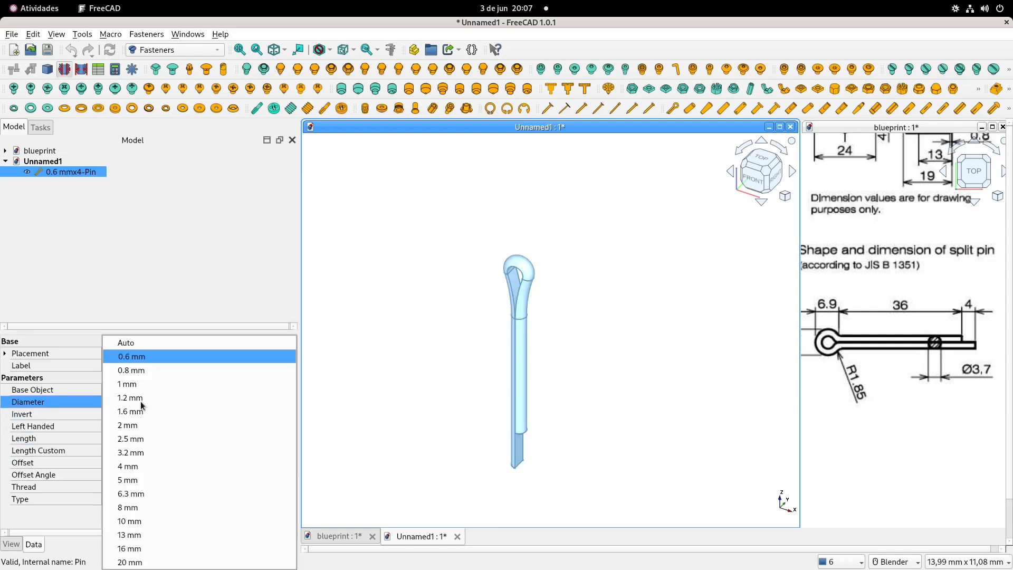
pyautogui.click(140, 477)
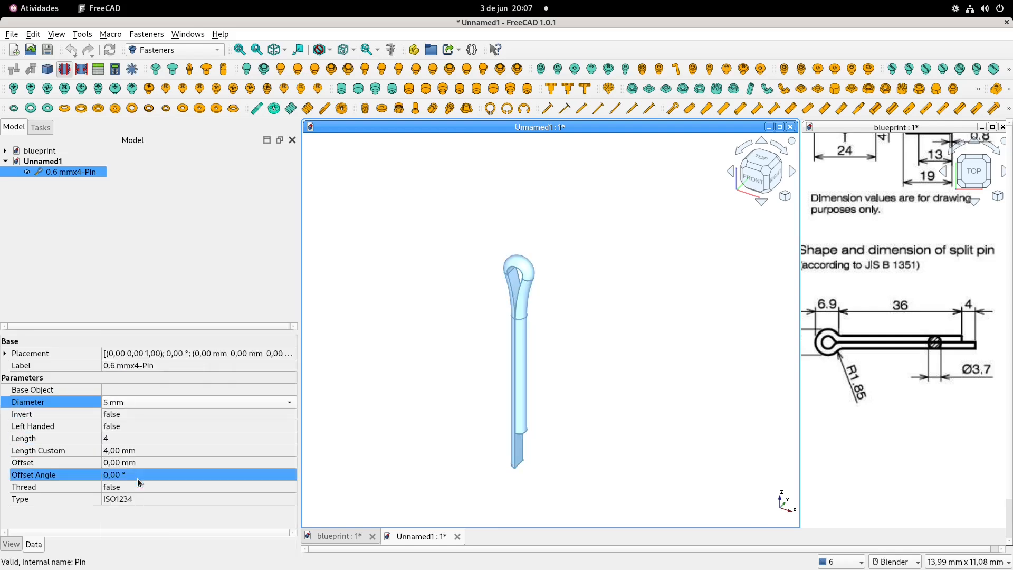
# Set the split pin's length to 36 and view it from the front.
pyautogui.doubleClick(131, 438)
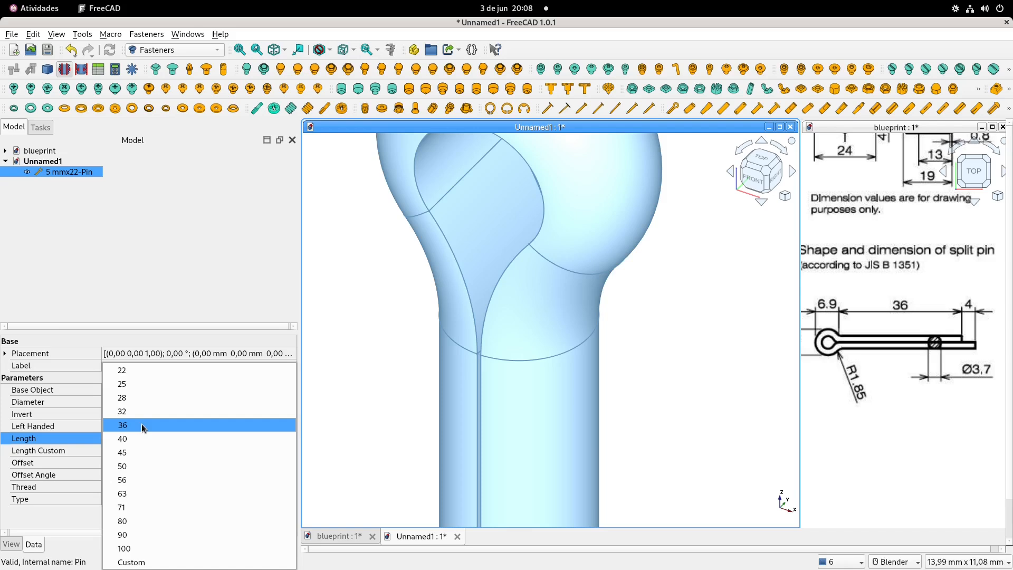
pyautogui.click(141, 425)
pyautogui.scroll(-5, 349, 398)
pyautogui.moveTo(549, 345); pyautogui.dragTo(501, 320, button='middle')
pyautogui.click(757, 170)
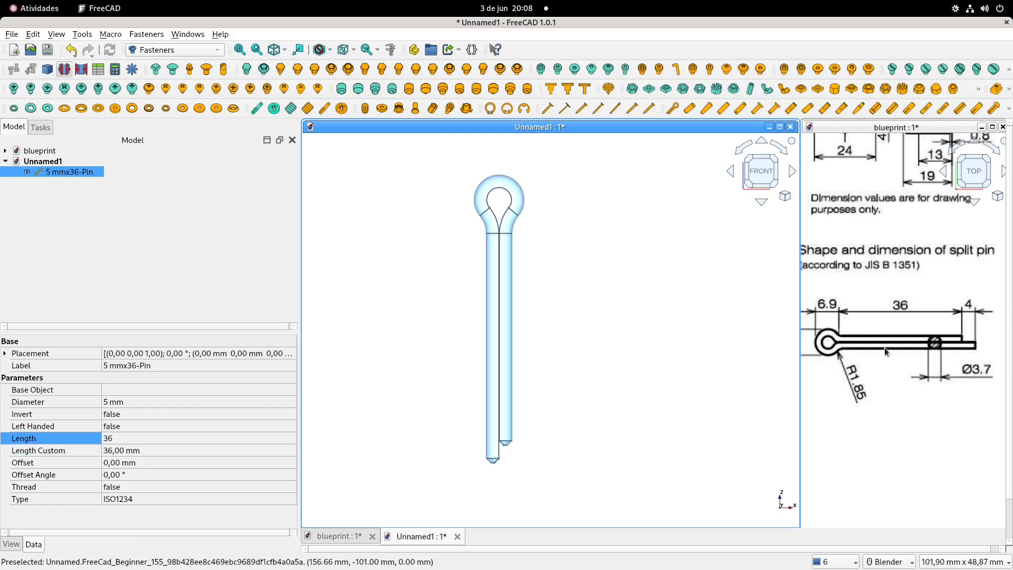
# Set the split pin's length to 40.
pyautogui.click(145, 439)
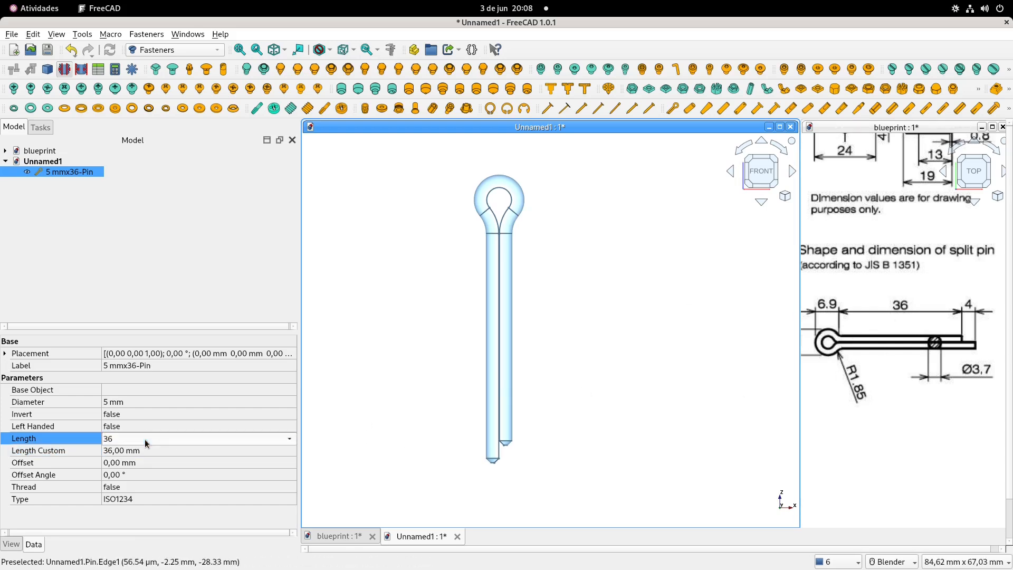
pyautogui.click(145, 439)
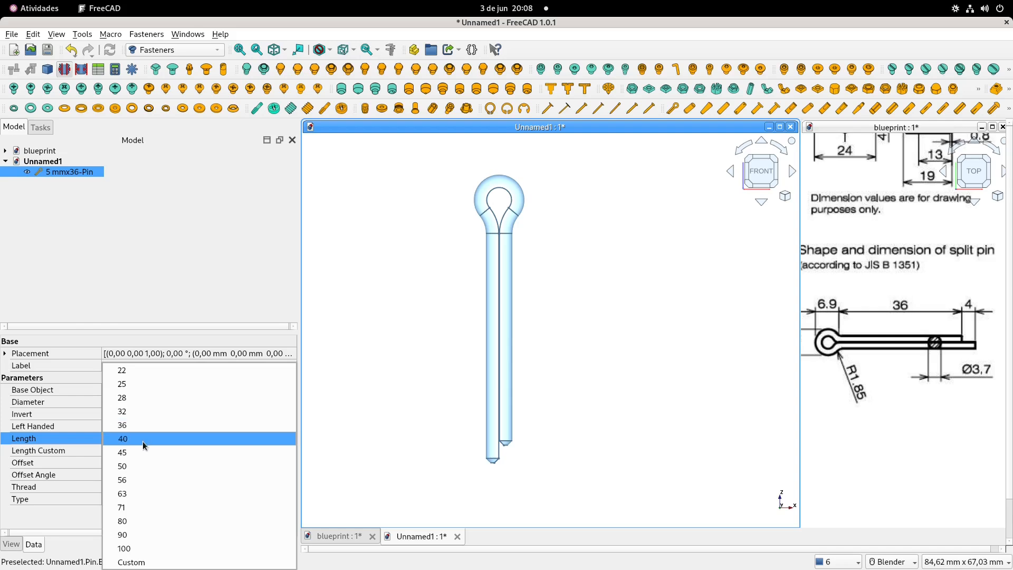
pyautogui.click(142, 441)
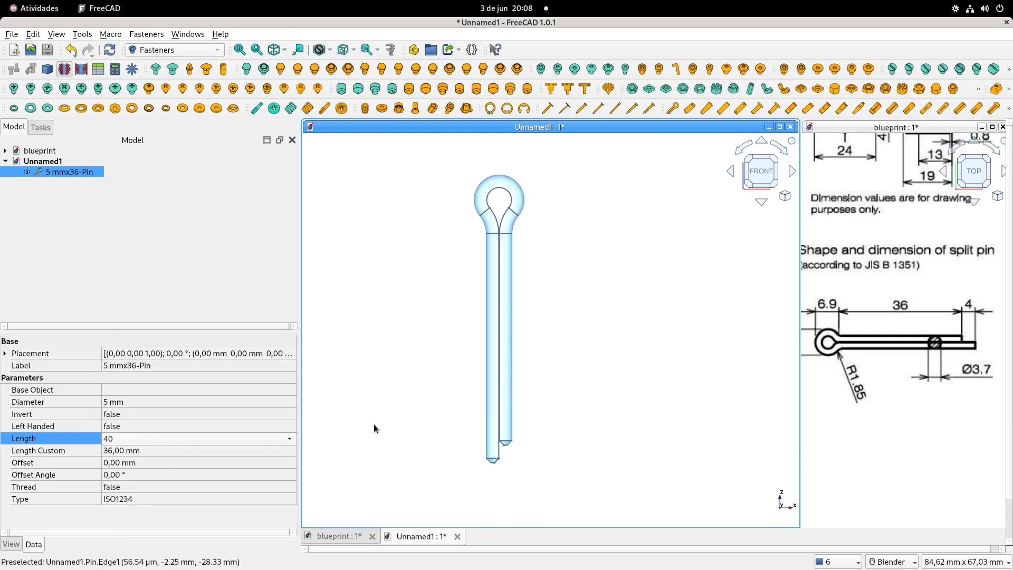
pyautogui.click(391, 411)
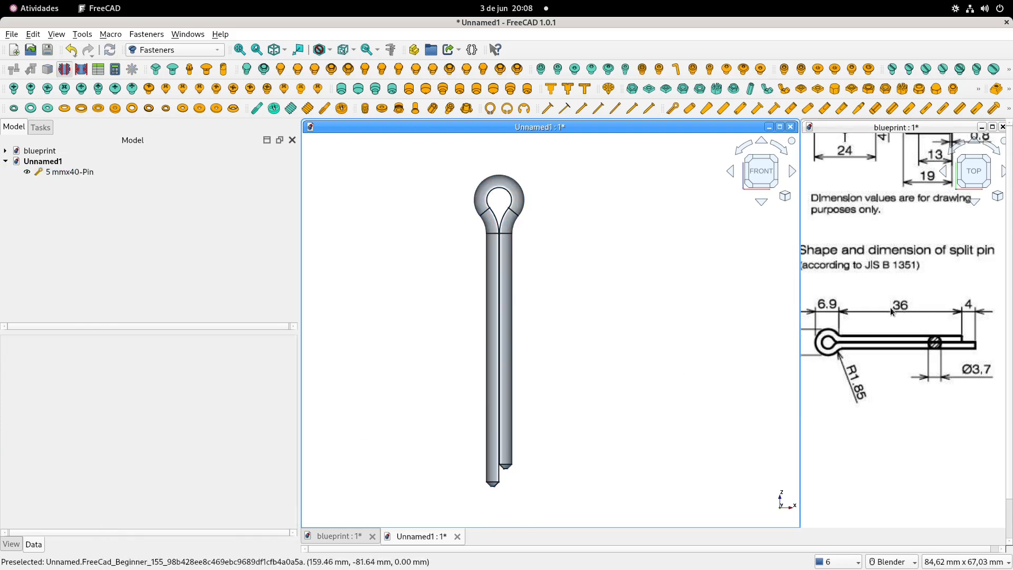
# Check the size and end type in the blueprint's split pin callout beside the exploded slotted nut.
pyautogui.moveTo(595, 301)
pyautogui.keyDown('shift'); pyautogui.mouseDown(button='middle')
pyautogui.moveTo(603, 311)
pyautogui.moveTo(611, 305)
pyautogui.mouseUp(button='middle'); pyautogui.keyUp('shift')
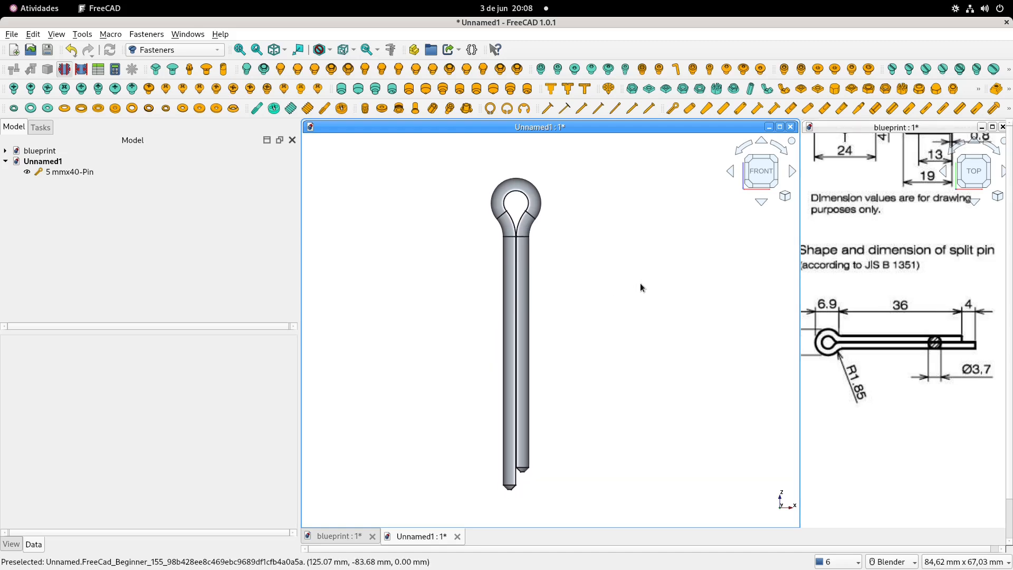
pyautogui.scroll(-3, 910, 269)
pyautogui.moveTo(904, 238)
pyautogui.keyDown('shift'); pyautogui.mouseDown(button='middle')
pyautogui.moveTo(927, 289)
pyautogui.moveTo(956, 309)
pyautogui.moveTo(994, 304)
pyautogui.mouseUp(button='middle'); pyautogui.keyUp('shift')
pyautogui.keyDown('shift'); pyautogui.moveTo(852, 303); pyautogui.dragTo(934, 323, button='middle'); pyautogui.keyUp('shift')
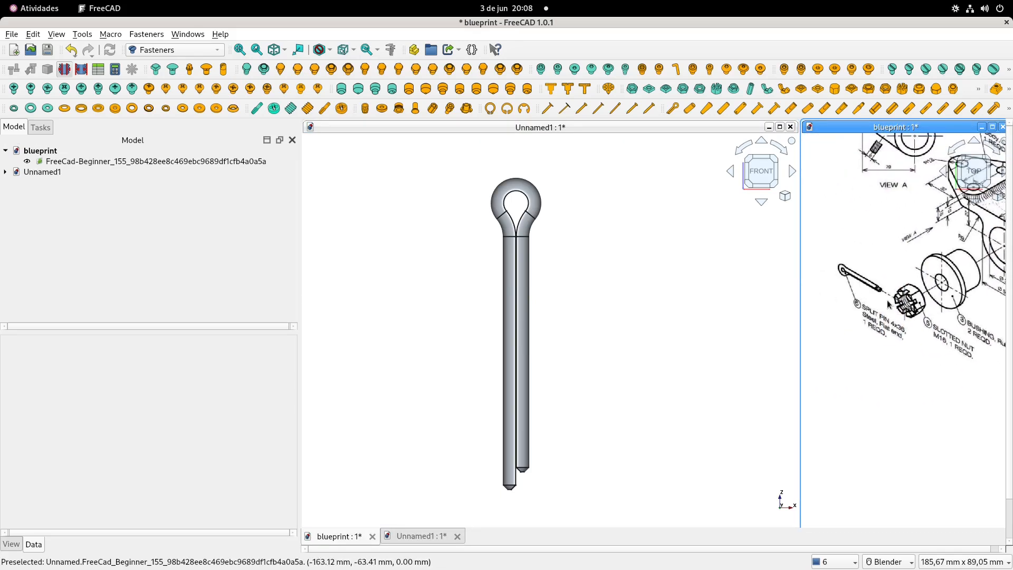
pyautogui.scroll(3, 887, 304)
pyautogui.keyDown('shift'); pyautogui.moveTo(898, 287); pyautogui.dragTo(886, 292, button='middle'); pyautogui.keyUp('shift')
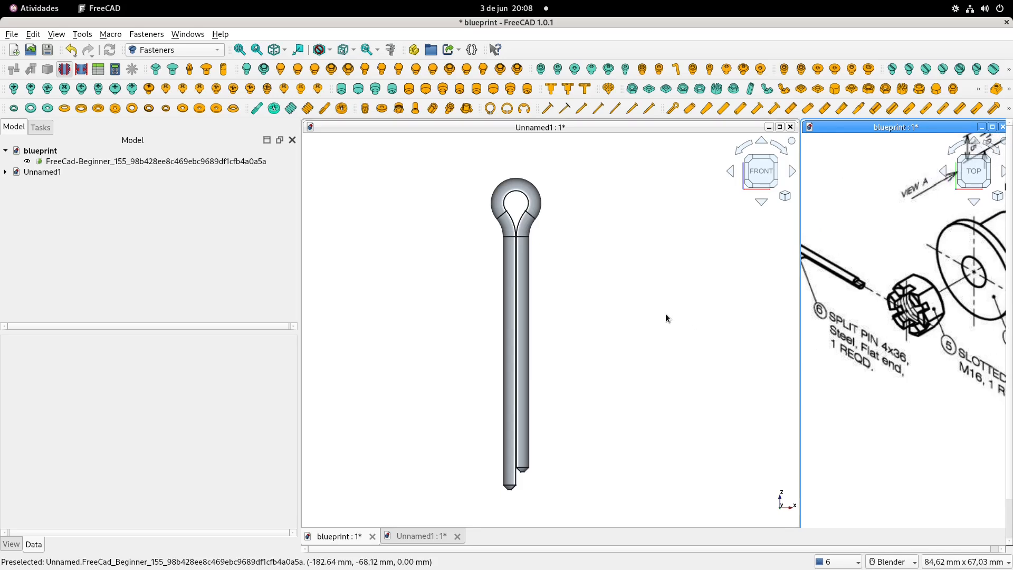
pyautogui.click(561, 299)
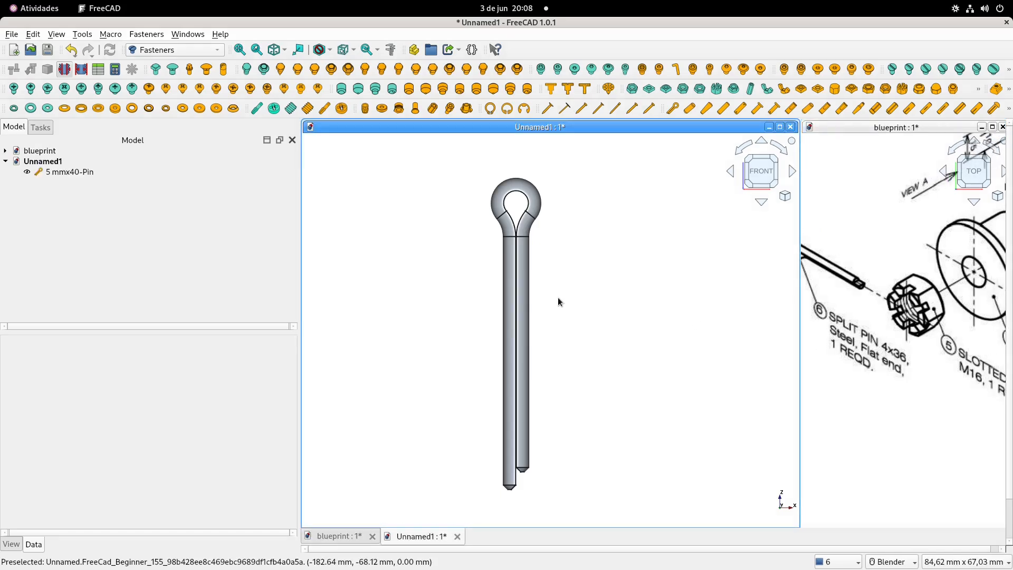
# Save the split pin document as FreeCAD_Beginner_155_splitPin.FCStd in the CAD_3D folder.
pyautogui.hotkey('ctrl', 's')
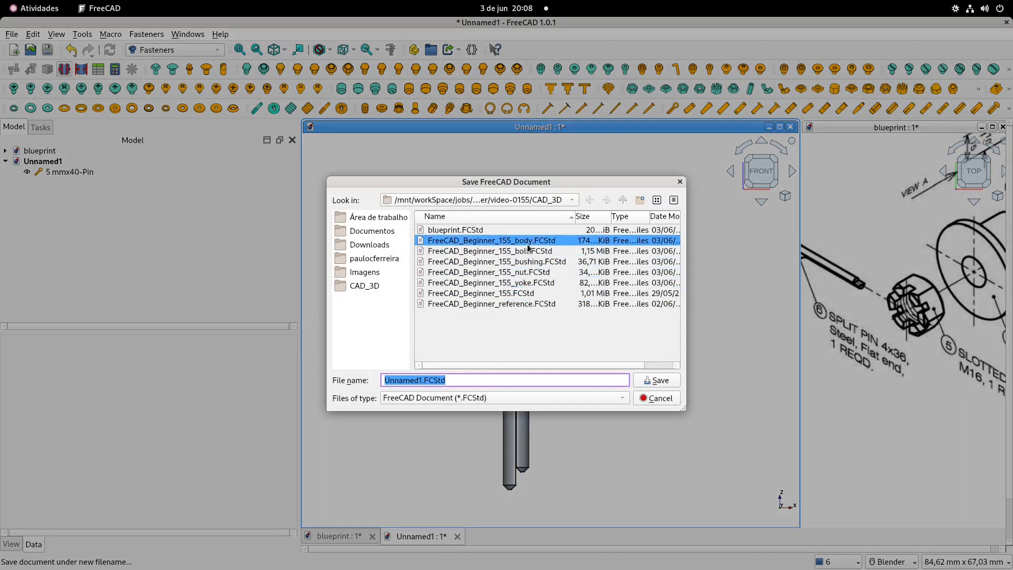
pyautogui.click(527, 243)
pyautogui.click(524, 380)
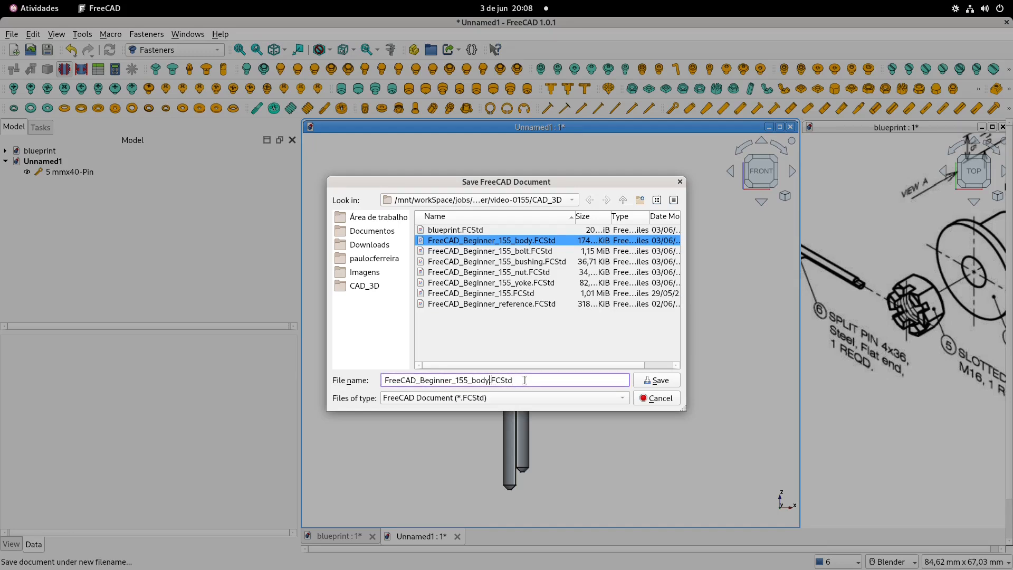
pyautogui.write('splitPin')
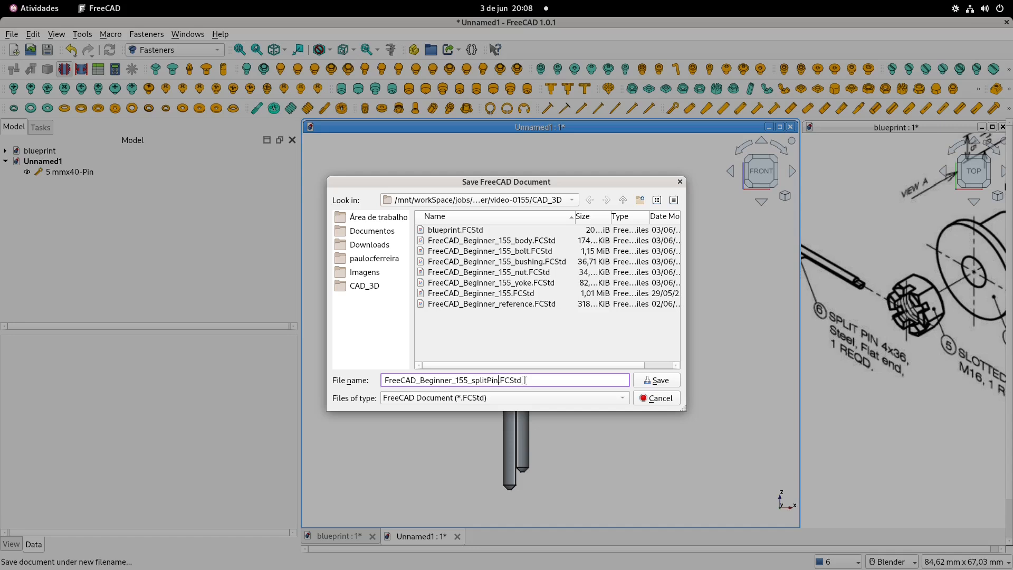
pyautogui.click(657, 379)
# Set the split pin's transparency to 25.
pyautogui.click(51, 172)
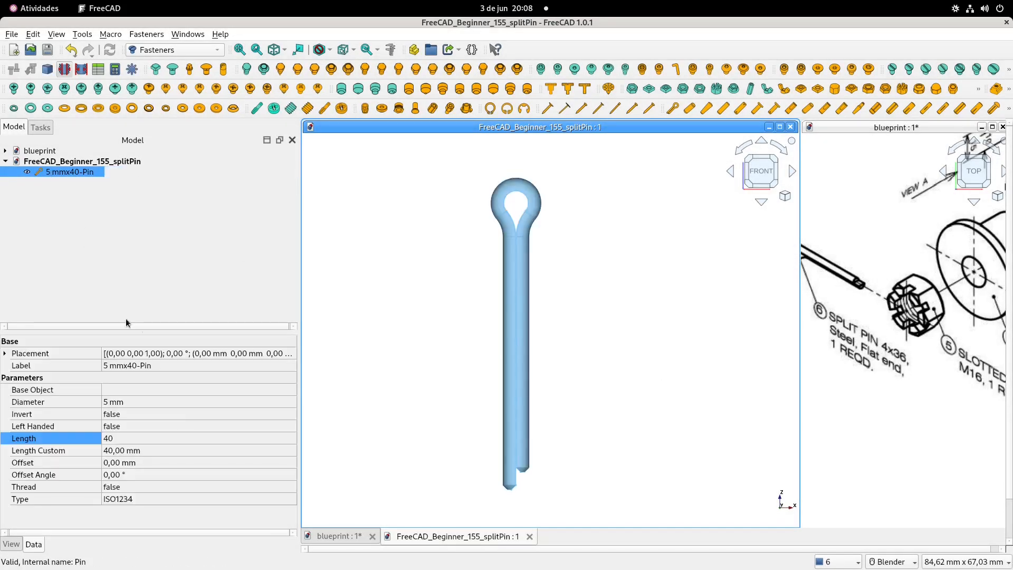
pyautogui.click(11, 544)
pyautogui.scroll(-2, 130, 517)
pyautogui.click(118, 473)
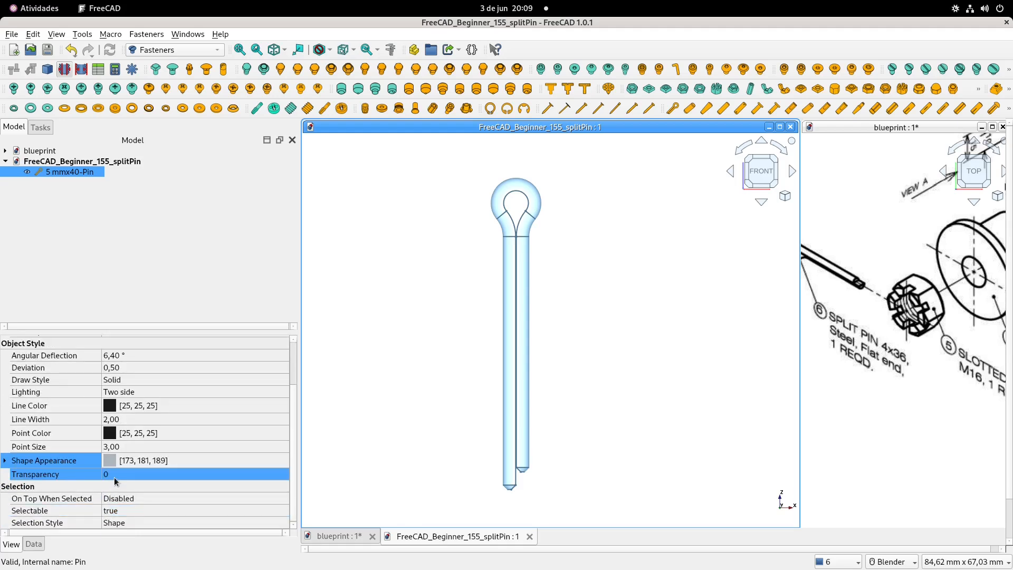
pyautogui.write('25')
# Change the split pin's shape appearance colour and save its document.
pyautogui.click(200, 461)
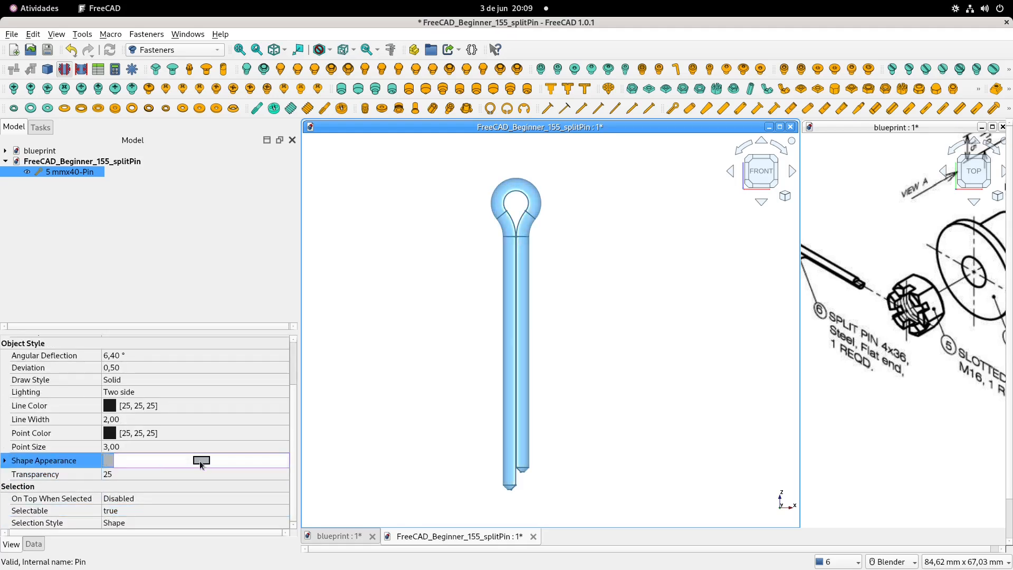
pyautogui.click(200, 460)
pyautogui.click(448, 237)
pyautogui.click(623, 398)
pyautogui.click(429, 340)
pyautogui.hotkey('ctrl', 's')
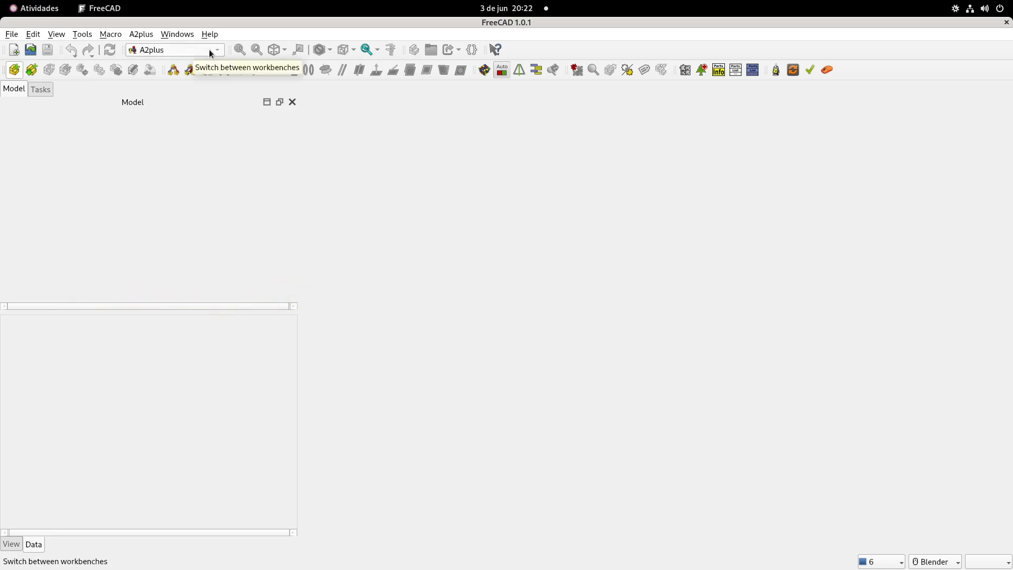
# Look up the A2plus workbench in the Addon Manager and check its installation status and version.
pyautogui.click(82, 34)
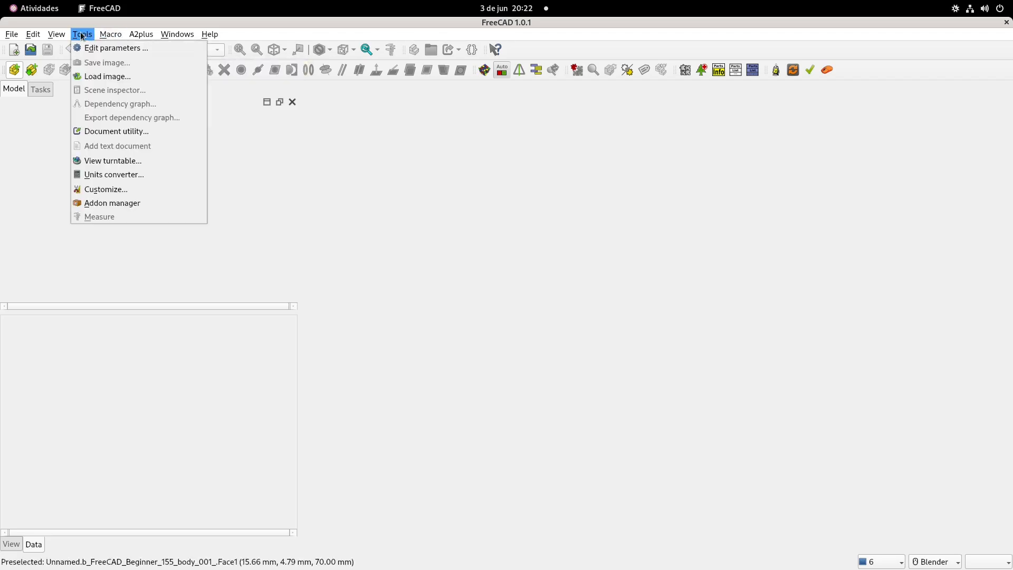
pyautogui.click(121, 206)
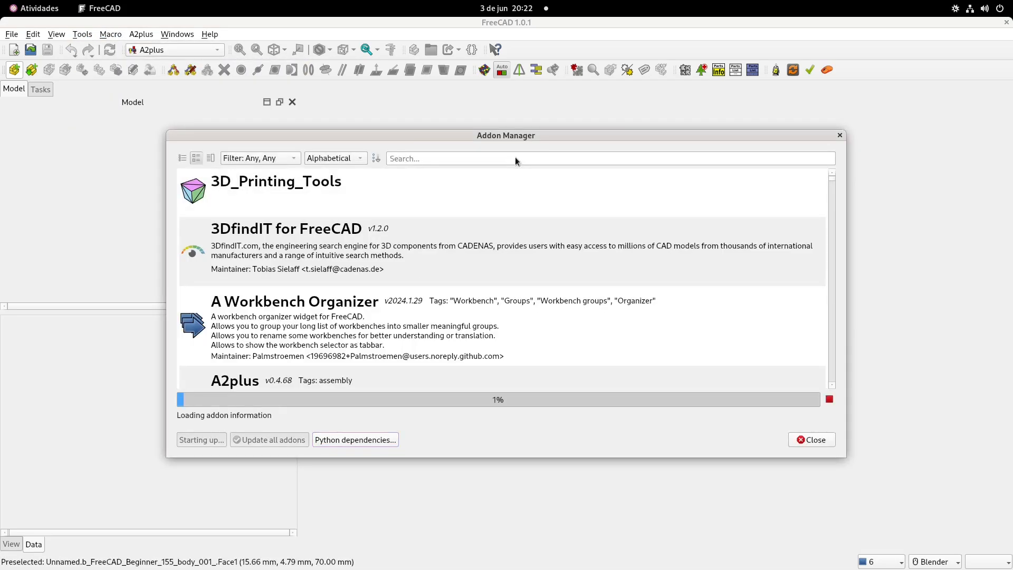
pyautogui.click(515, 158)
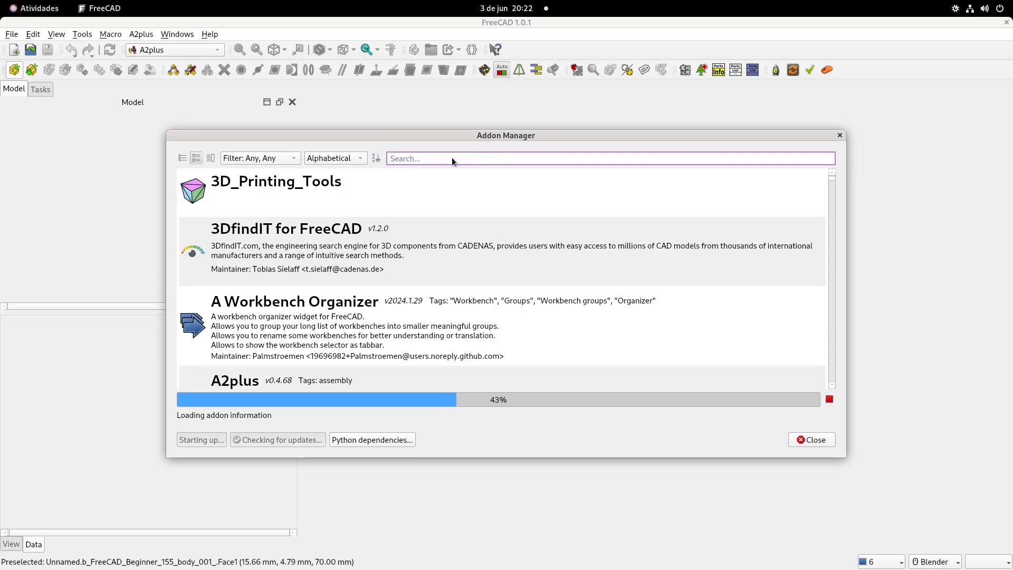
pyautogui.write('a2')
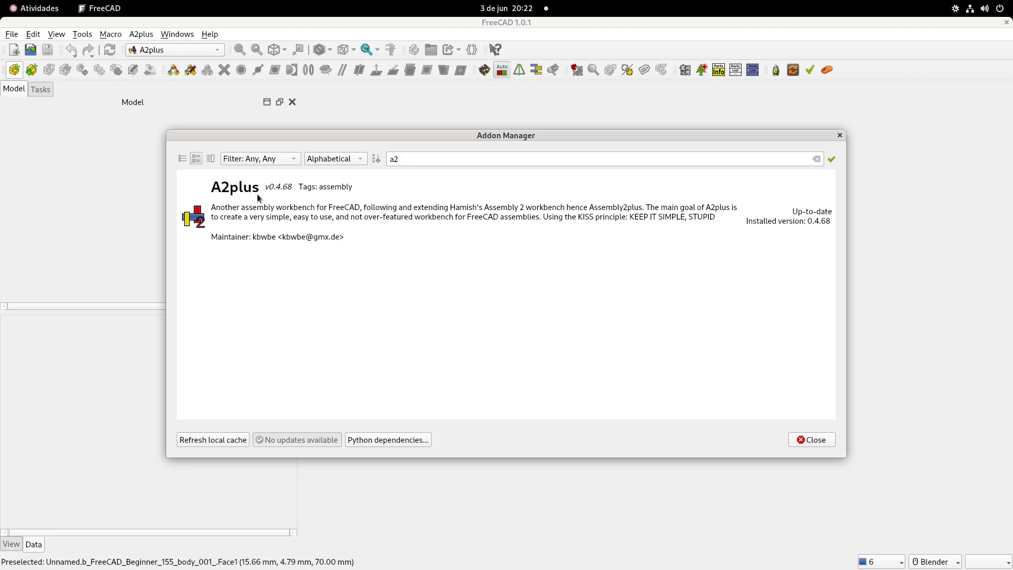
pyautogui.click(344, 219)
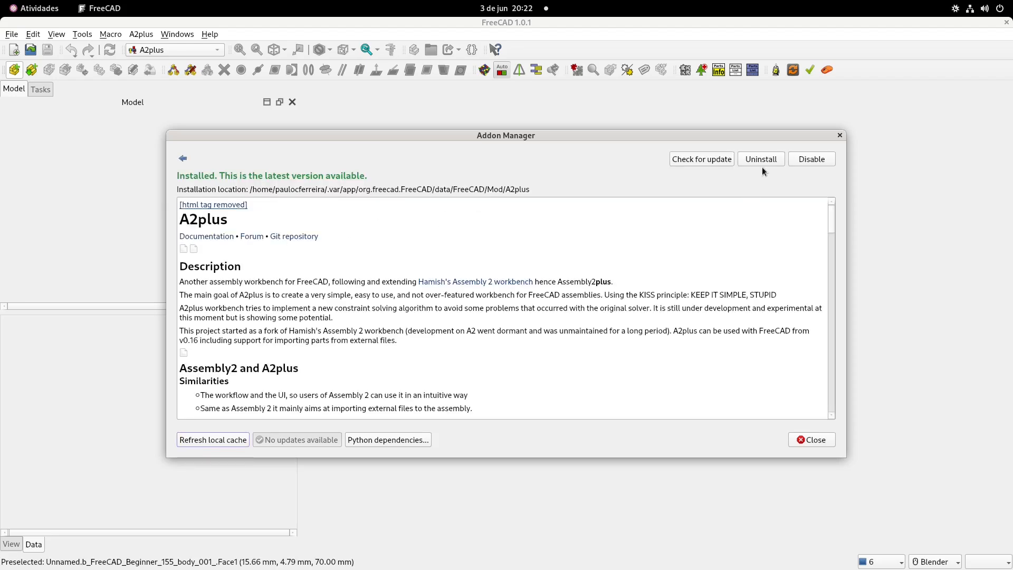
pyautogui.click(824, 443)
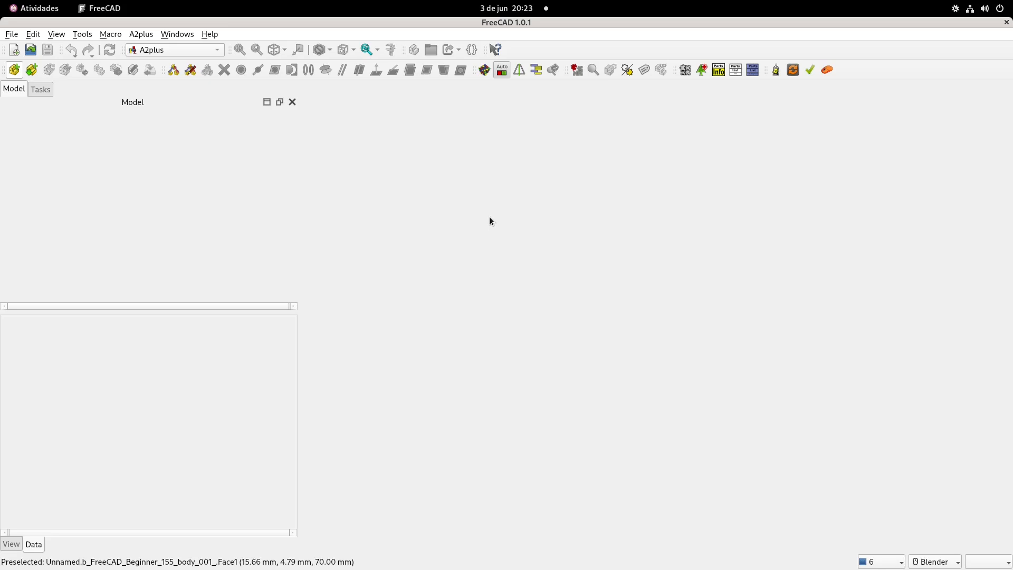
# Create a new document and save it as FreeCAD_Beginner_155.FCStd, replacing the existing file.
pyautogui.click(15, 51)
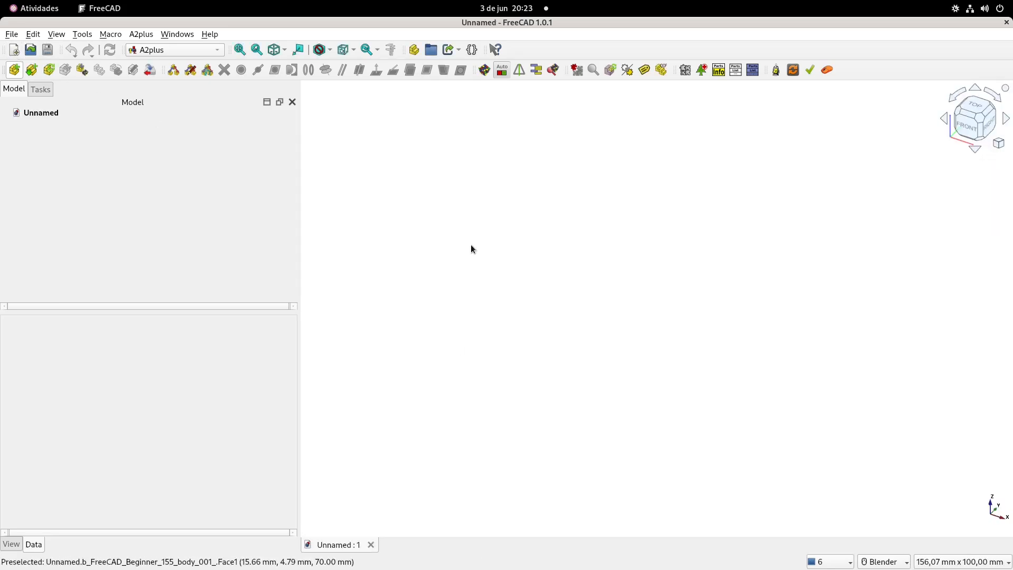
pyautogui.hotkey('ctrl', 'shift', 's')
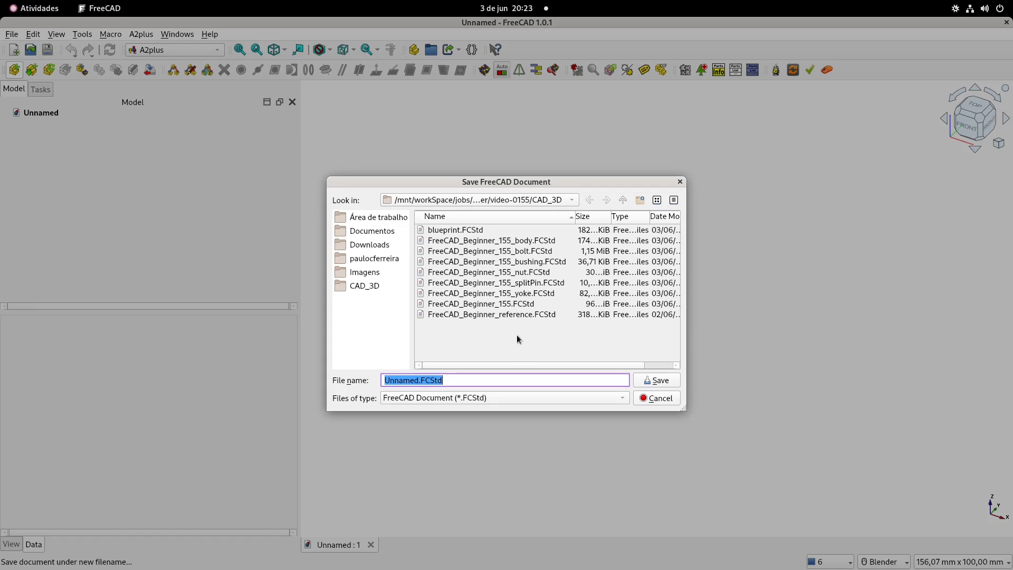
pyautogui.doubleClick(481, 304)
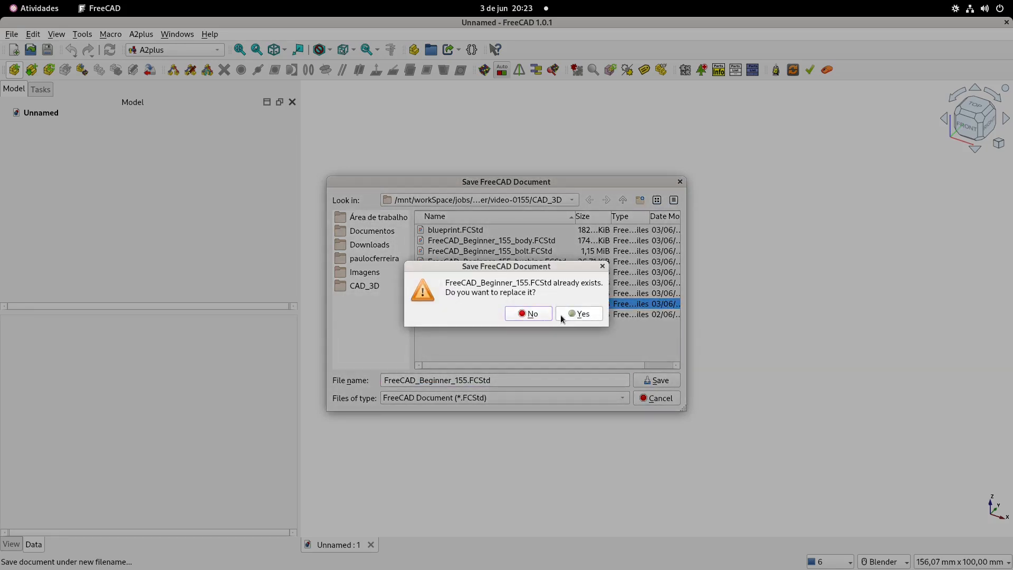
pyautogui.click(534, 314)
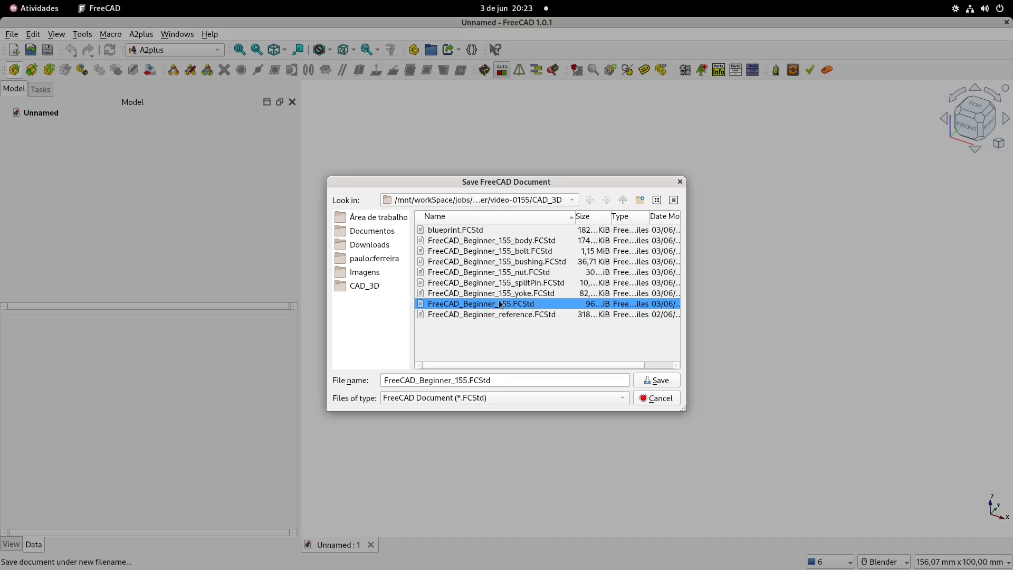
pyautogui.click(664, 384)
pyautogui.click(584, 313)
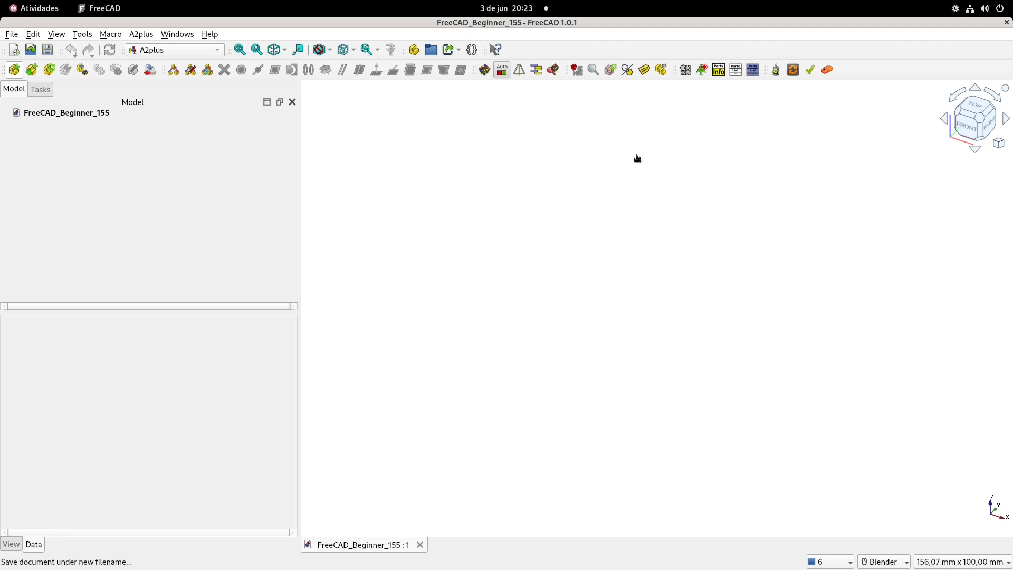
# Import the yoke from FreeCAD_Beginner_155_yoke.FCStd into the assembly as its first part.
pyautogui.click(15, 71)
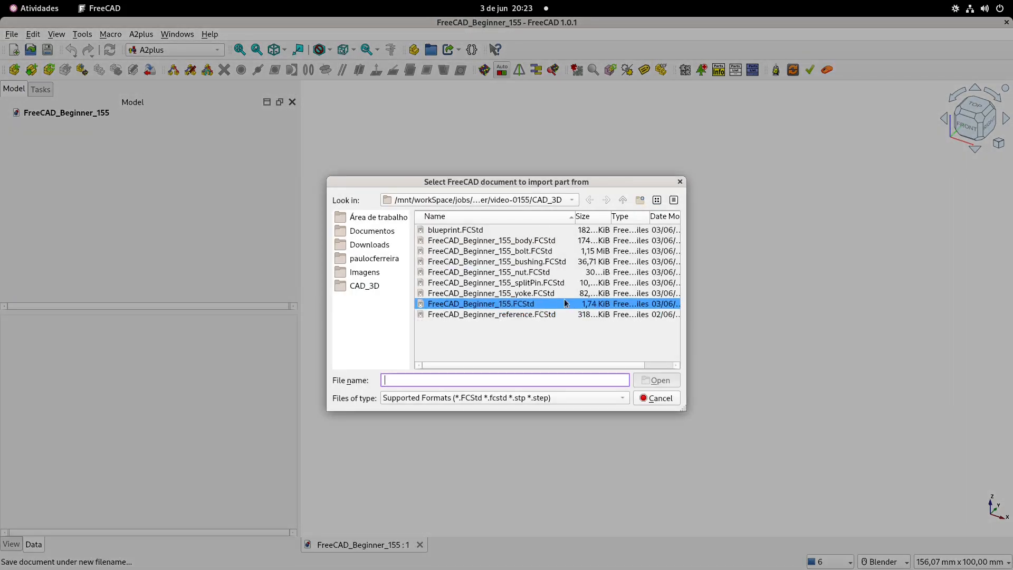
pyautogui.click(523, 293)
pyautogui.click(662, 380)
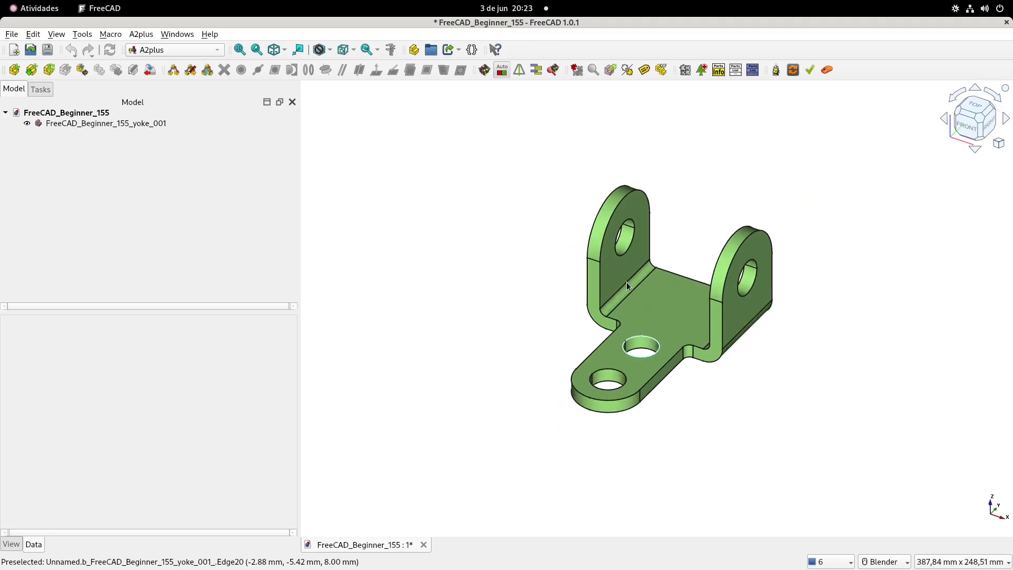
pyautogui.keyDown('shift'); pyautogui.moveTo(642, 284); pyautogui.dragTo(620, 279, button='middle'); pyautogui.keyUp('shift')
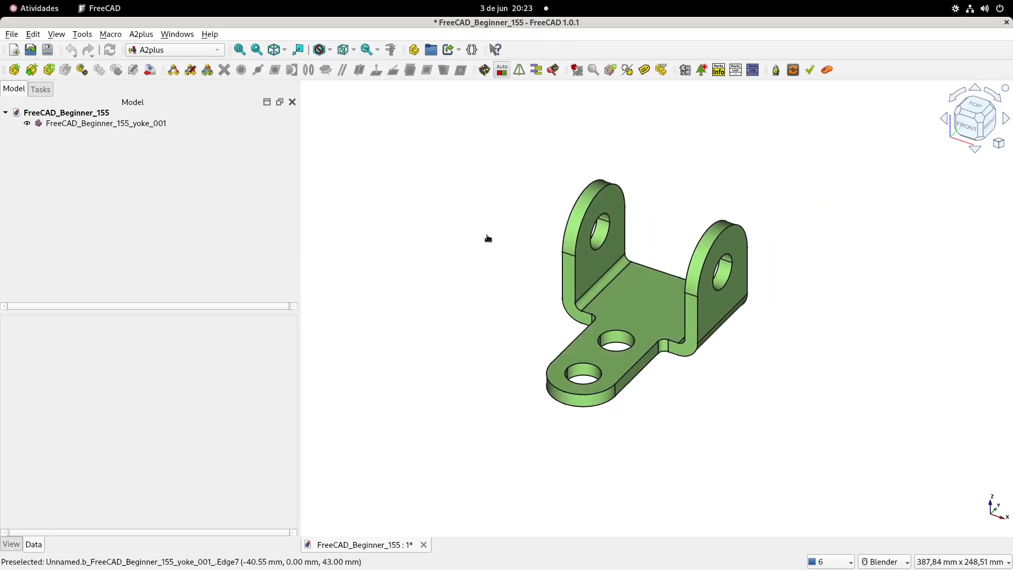
# Set the imported yoke's transparency to 25 and save the assembly.
pyautogui.click(125, 125)
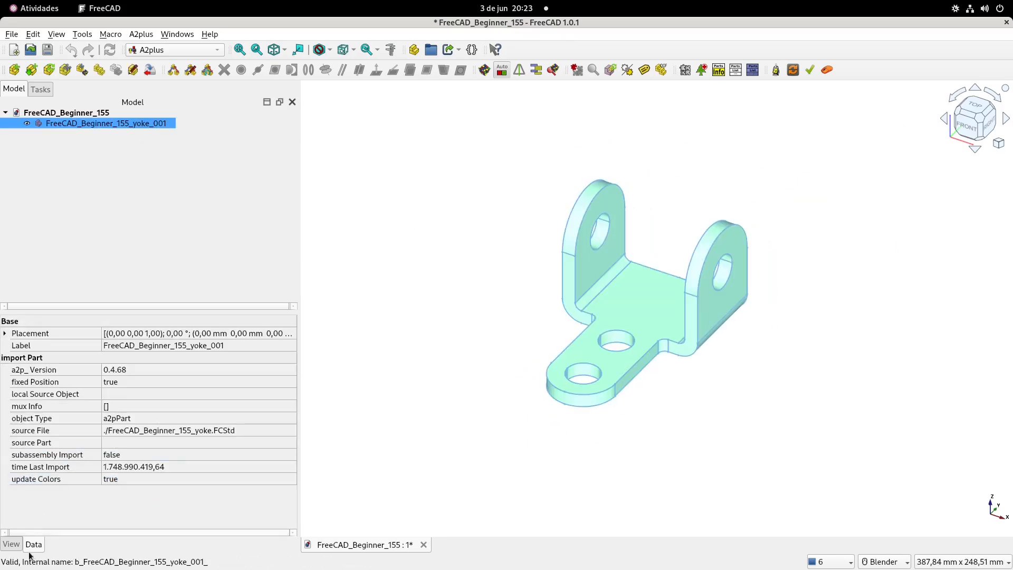
pyautogui.click(11, 544)
pyautogui.scroll(-2, 141, 494)
pyautogui.click(128, 476)
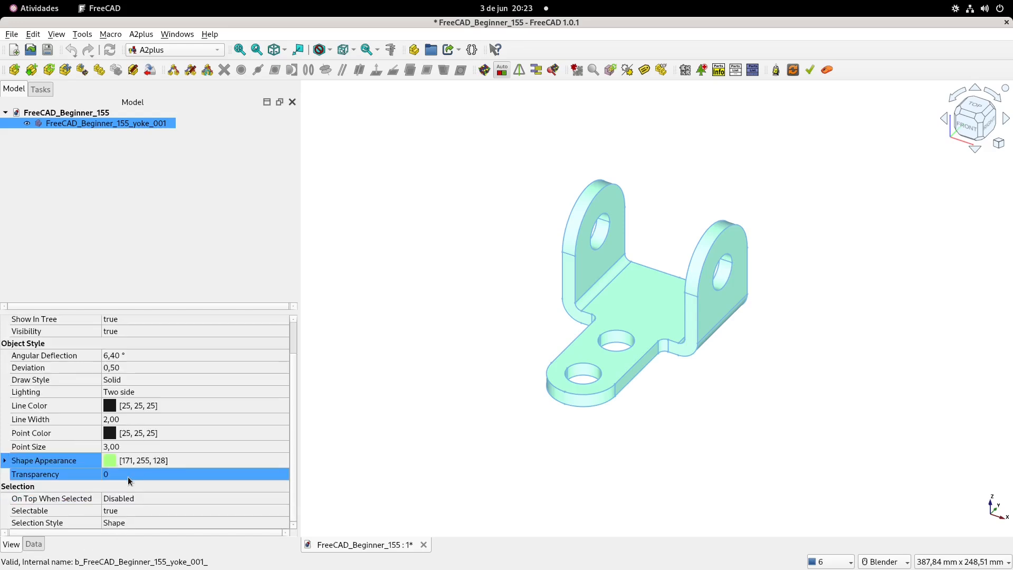
pyautogui.write('25')
pyautogui.press('Return')
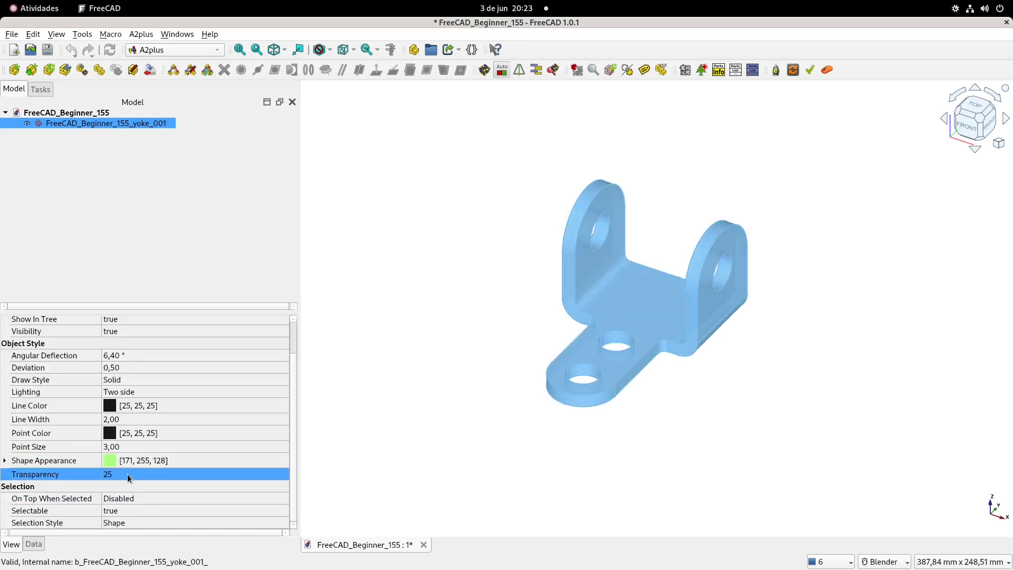
pyautogui.click(501, 260)
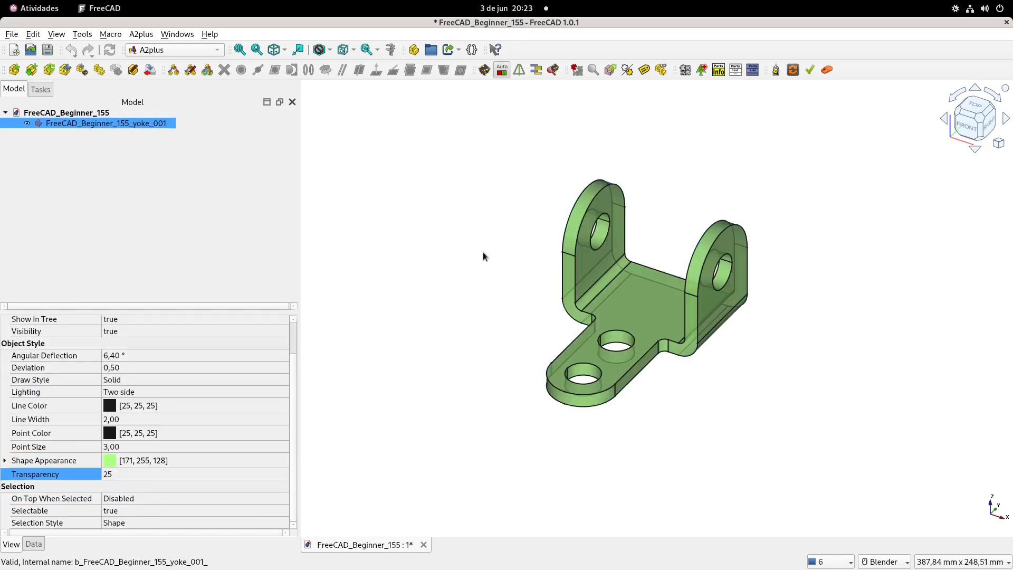
pyautogui.moveTo(476, 255)
pyautogui.keyDown('shift'); pyautogui.mouseDown(button='middle')
pyautogui.moveTo(485, 262)
pyautogui.moveTo(467, 241)
pyautogui.mouseUp(button='middle'); pyautogui.keyUp('shift')
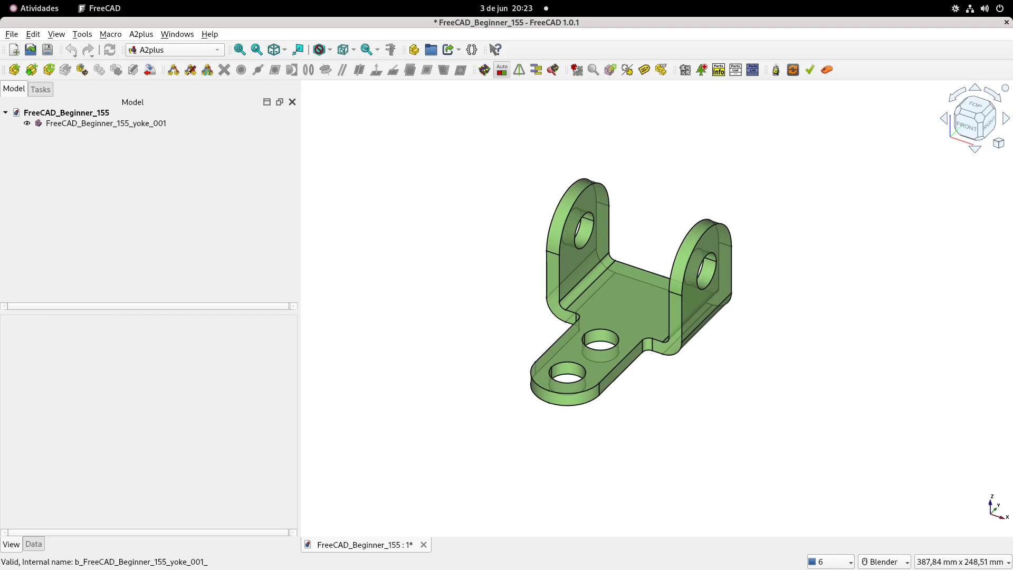
pyautogui.hotkey('ctrl', 's')
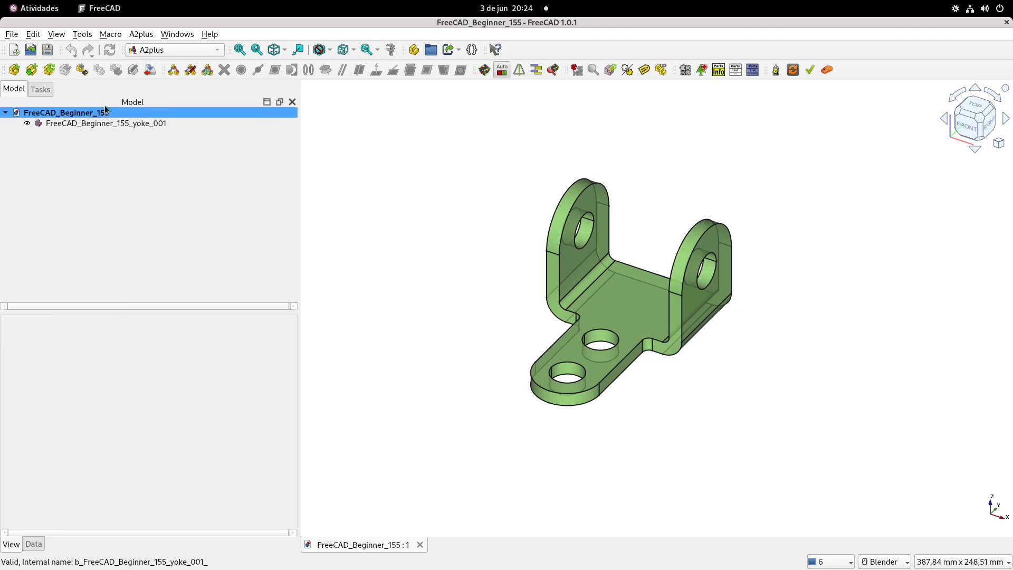
# Import the body from FreeCAD_Beginner_155_body.FCStd and place it beside the yoke's upright lugs.
pyautogui.click(15, 70)
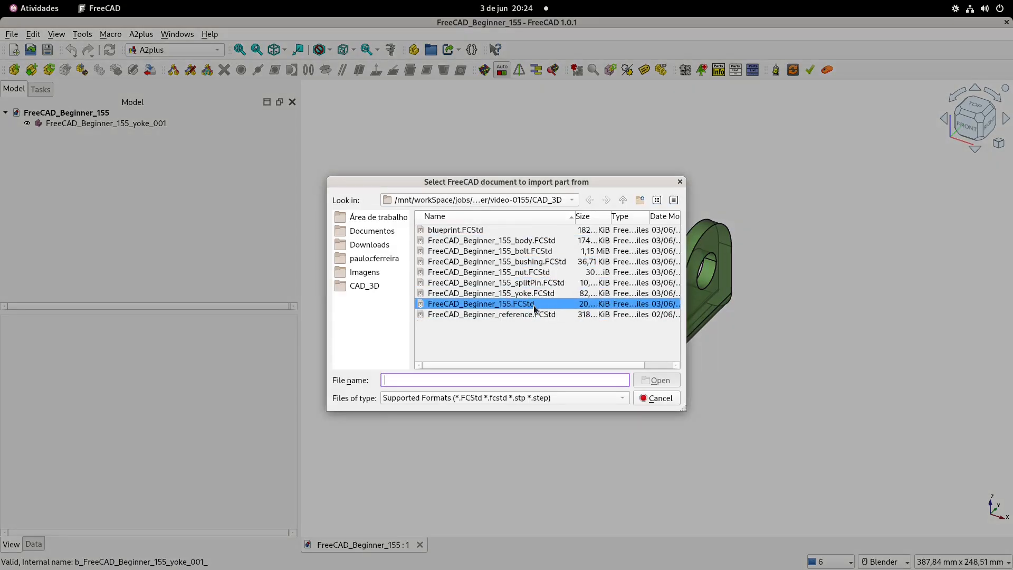
pyautogui.click(528, 240)
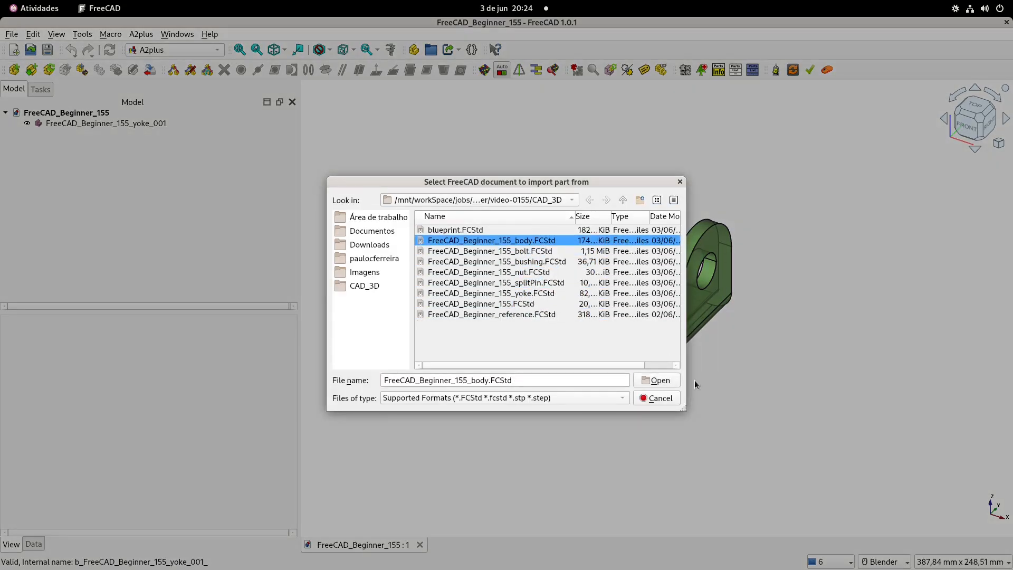
pyautogui.click(662, 379)
pyautogui.click(442, 198)
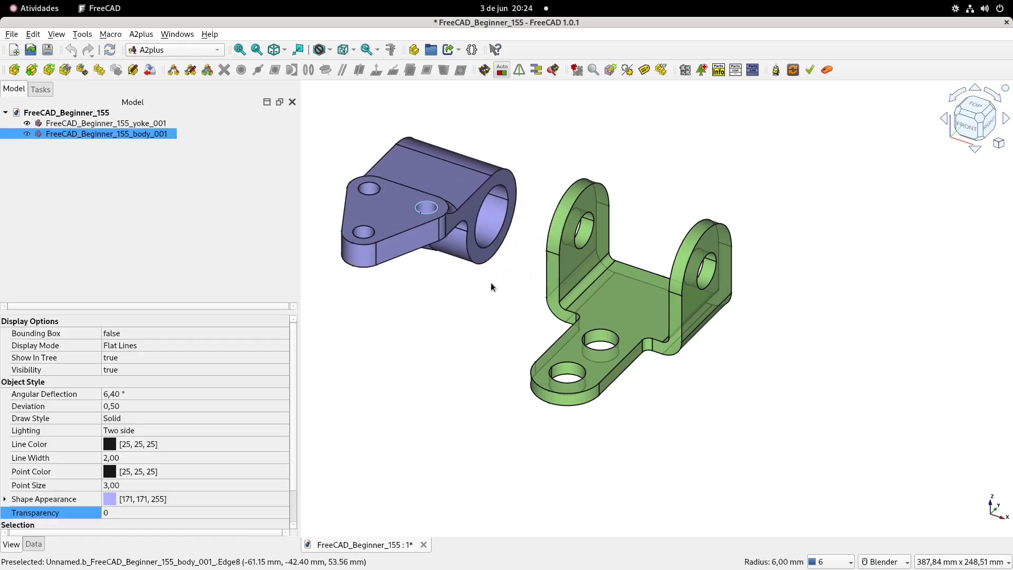
pyautogui.scroll(-2, 491, 282)
pyautogui.keyDown('shift'); pyautogui.moveTo(518, 176); pyautogui.dragTo(539, 219, button='middle'); pyautogui.keyUp('shift')
pyautogui.click(540, 219)
# Set the imported body's transparency to 25.
pyautogui.click(109, 134)
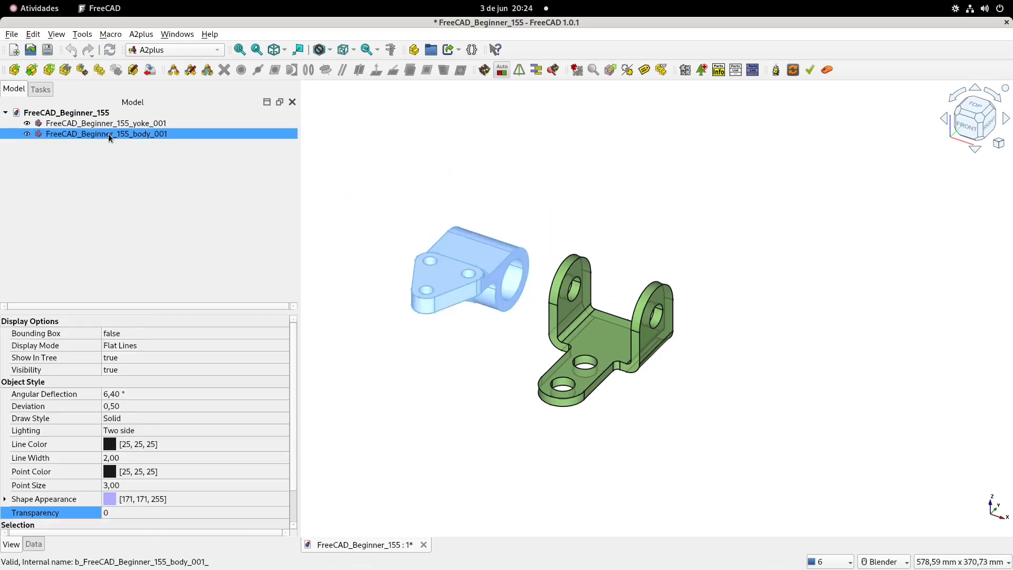
pyautogui.click(125, 512)
pyautogui.write('25')
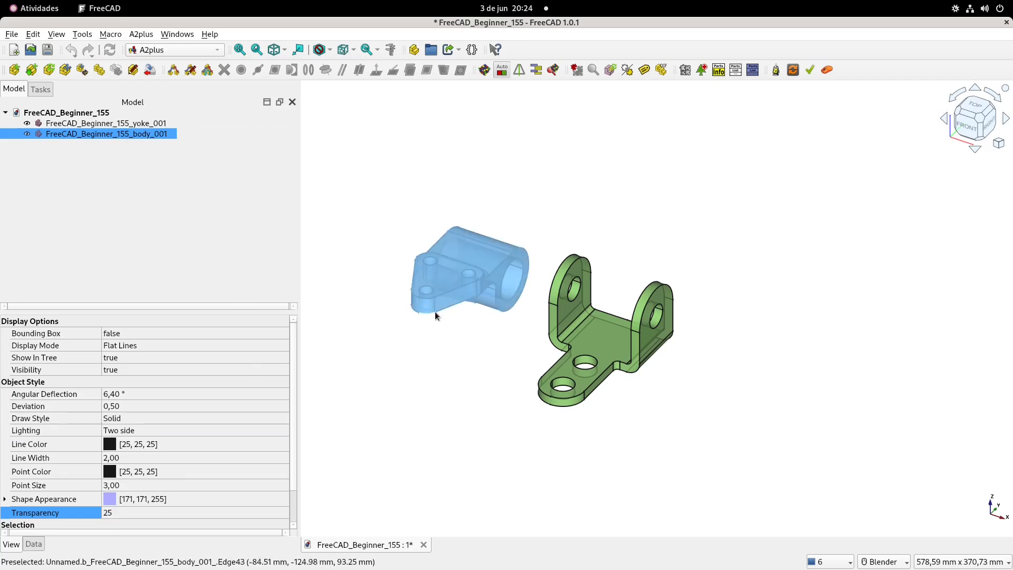
pyautogui.click(473, 174)
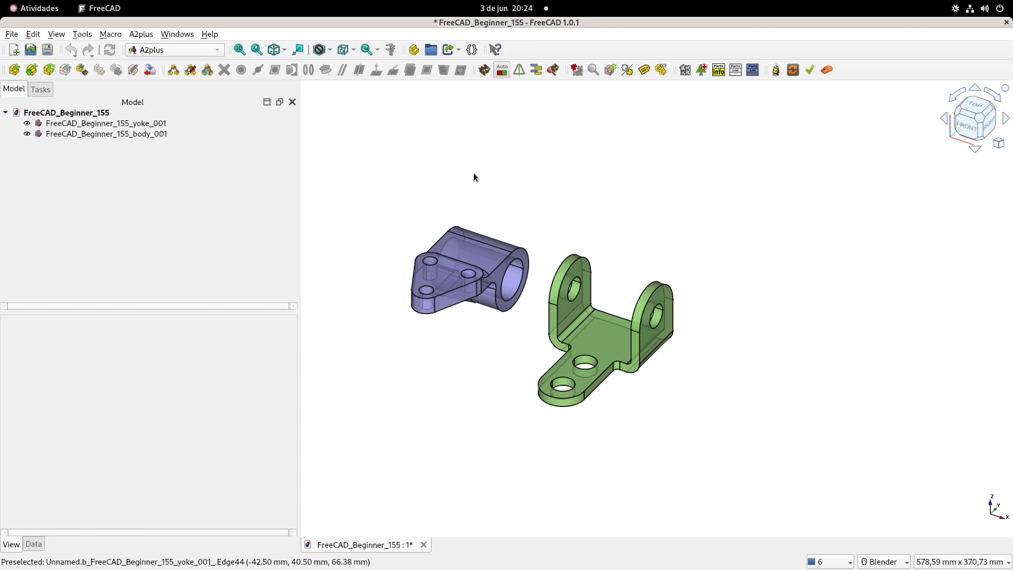
# Open the drawing document blueprint.FCStd alongside the assembly.
pyautogui.click(31, 49)
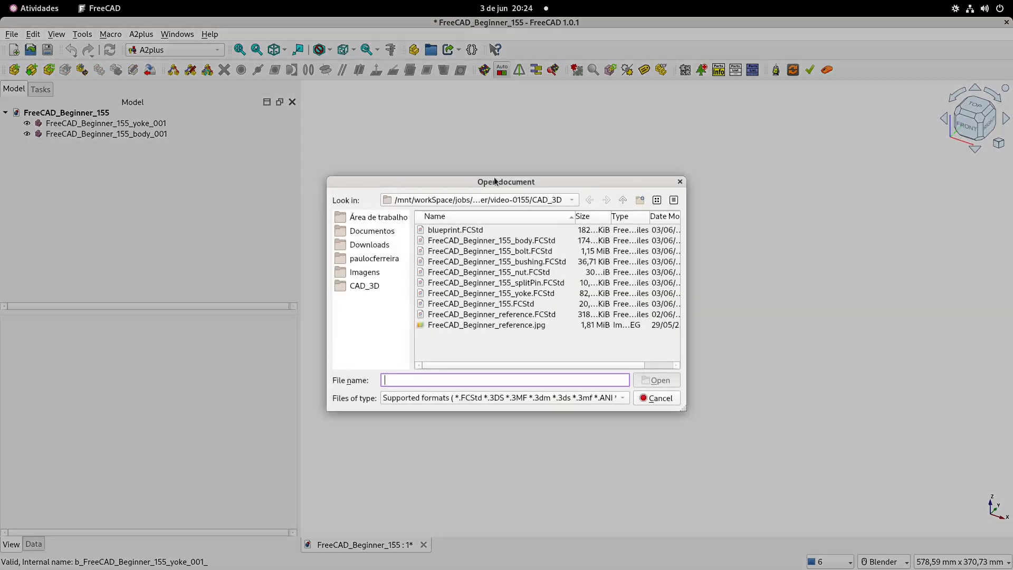
pyautogui.doubleClick(447, 233)
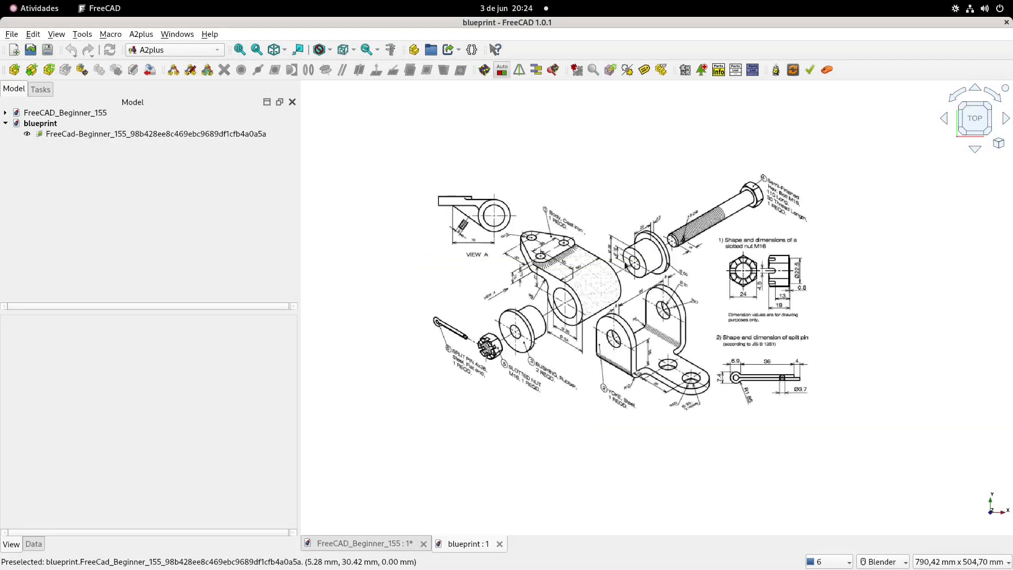
# Rotate the imported body 180° about its vertical axis to match its orientation in the blueprint.
pyautogui.scroll(2, 580, 257)
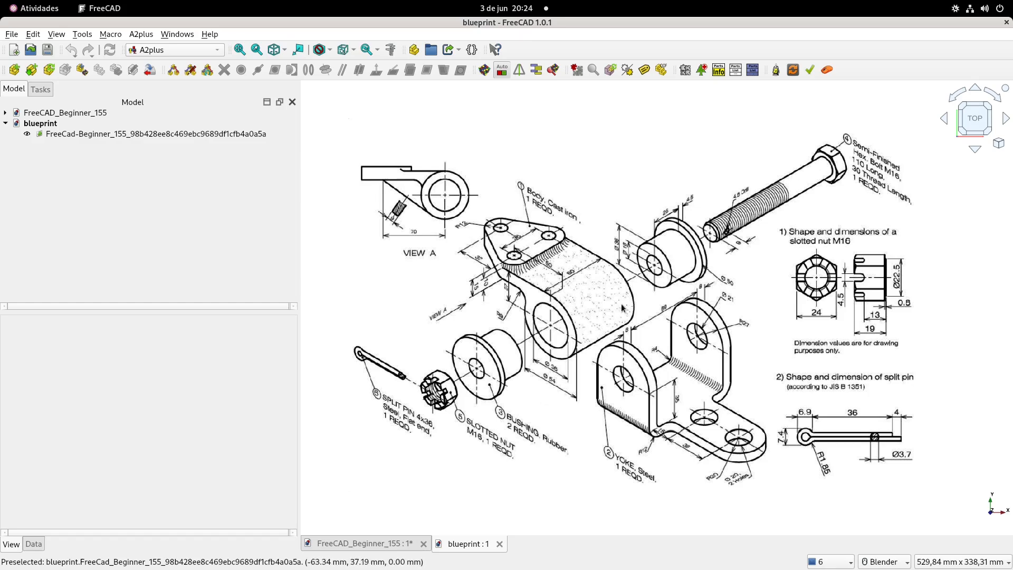
pyautogui.click(380, 544)
pyautogui.click(122, 135)
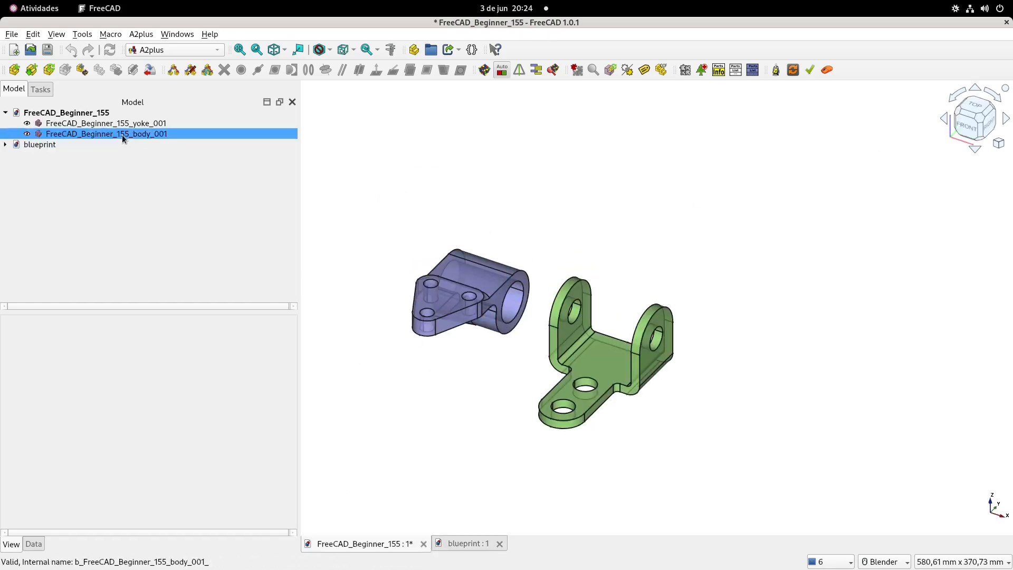
pyautogui.rightClick(122, 135)
pyautogui.click(153, 143)
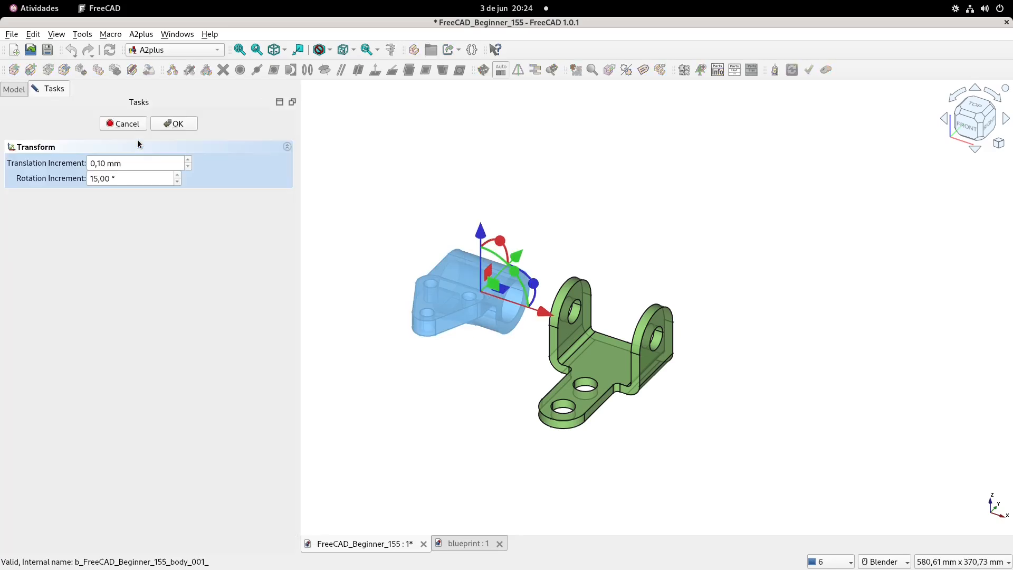
pyautogui.moveTo(532, 285); pyautogui.dragTo(416, 303)
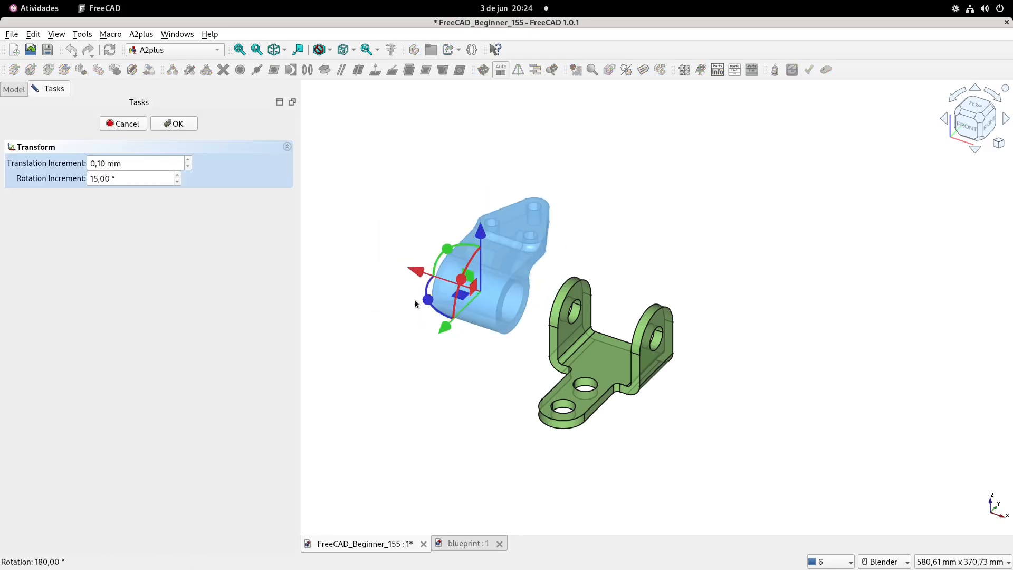
pyautogui.moveTo(610, 258)
pyautogui.mouseDown(button='middle')
pyautogui.moveTo(536, 327)
pyautogui.moveTo(529, 373)
pyautogui.moveTo(548, 300)
pyautogui.moveTo(543, 307)
pyautogui.moveTo(514, 274)
pyautogui.moveTo(517, 261)
pyautogui.mouseUp(button='middle')
pyautogui.click(175, 124)
pyautogui.click(362, 157)
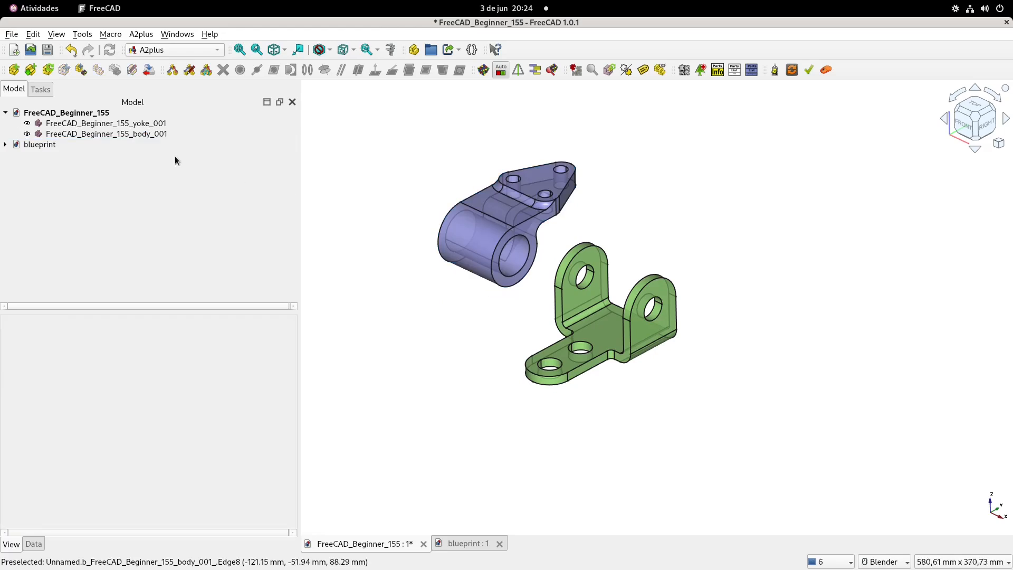
# Import the bushing from FreeCAD_Beginner_155_bushing.FCStd and place it beside the yoke, on the side opposite the body.
pyautogui.click(14, 70)
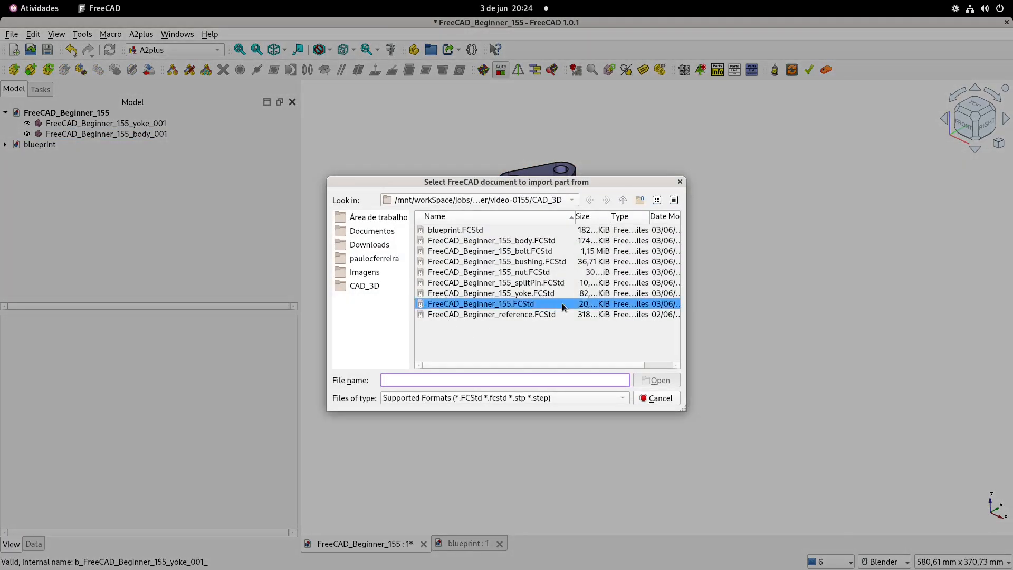
pyautogui.click(536, 264)
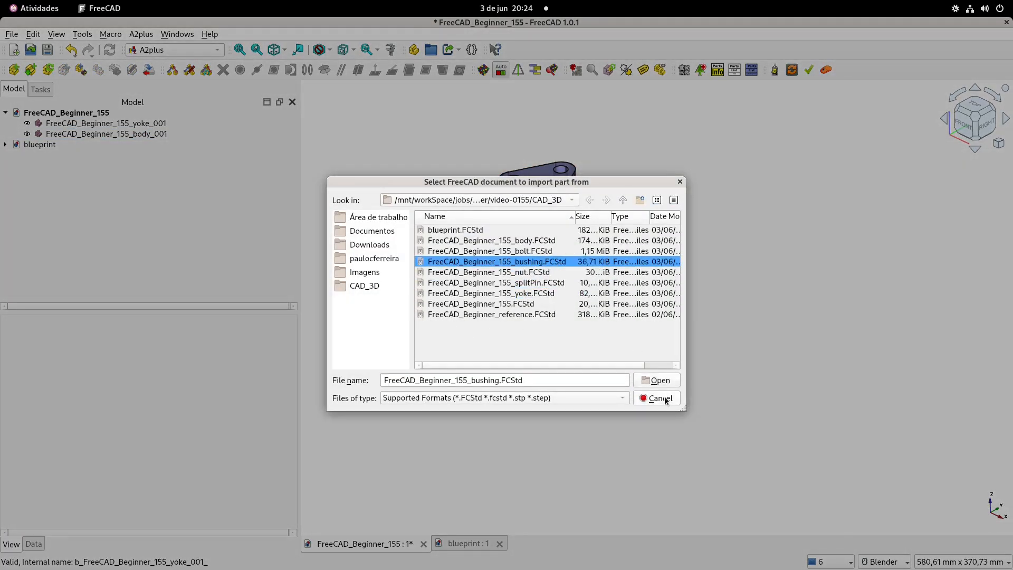
pyautogui.click(659, 380)
pyautogui.click(757, 235)
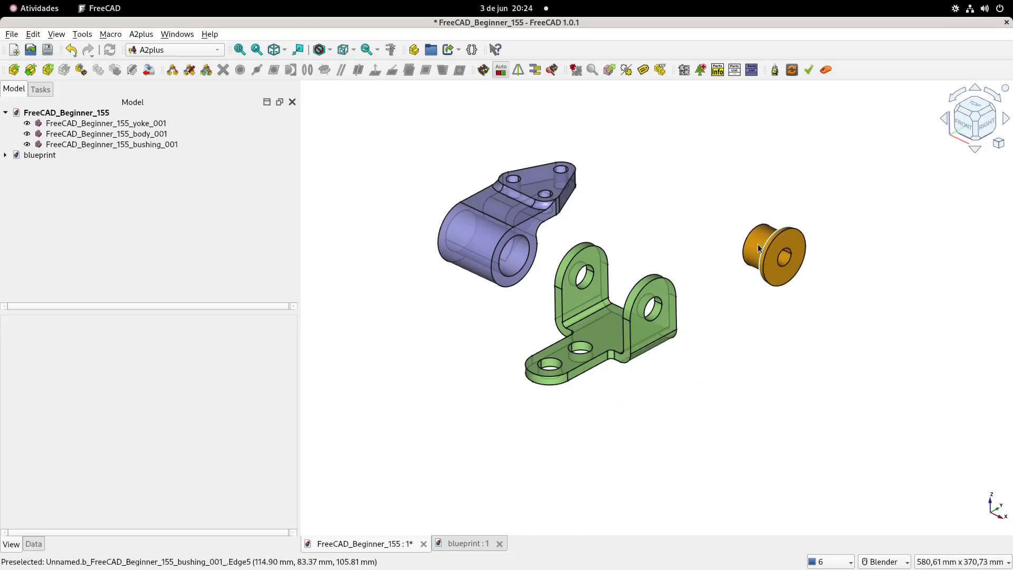
pyautogui.moveTo(649, 198); pyautogui.dragTo(647, 191, button='middle')
pyautogui.click(603, 190)
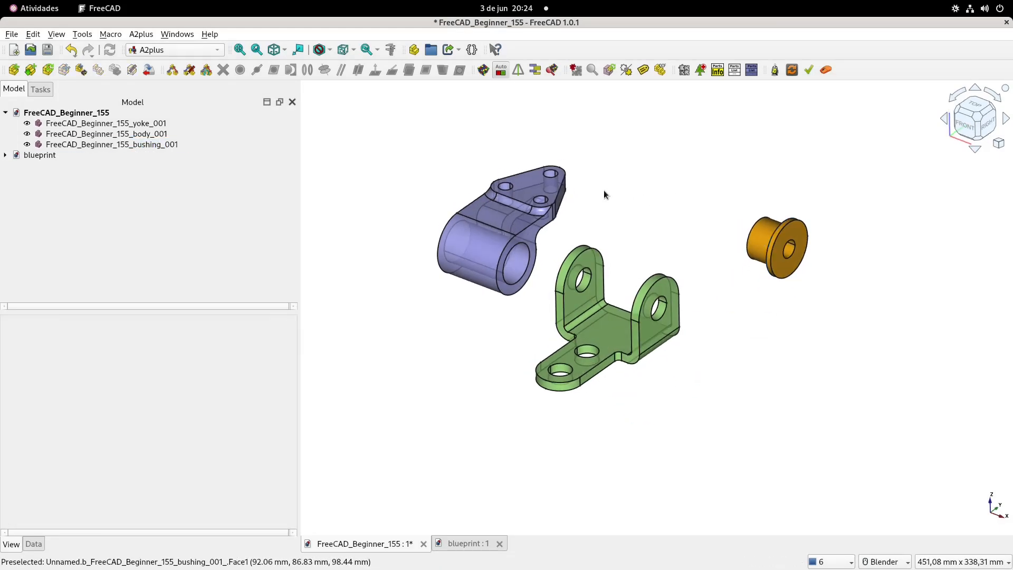
# Set the imported bushing's transparency to 25.
pyautogui.click(119, 145)
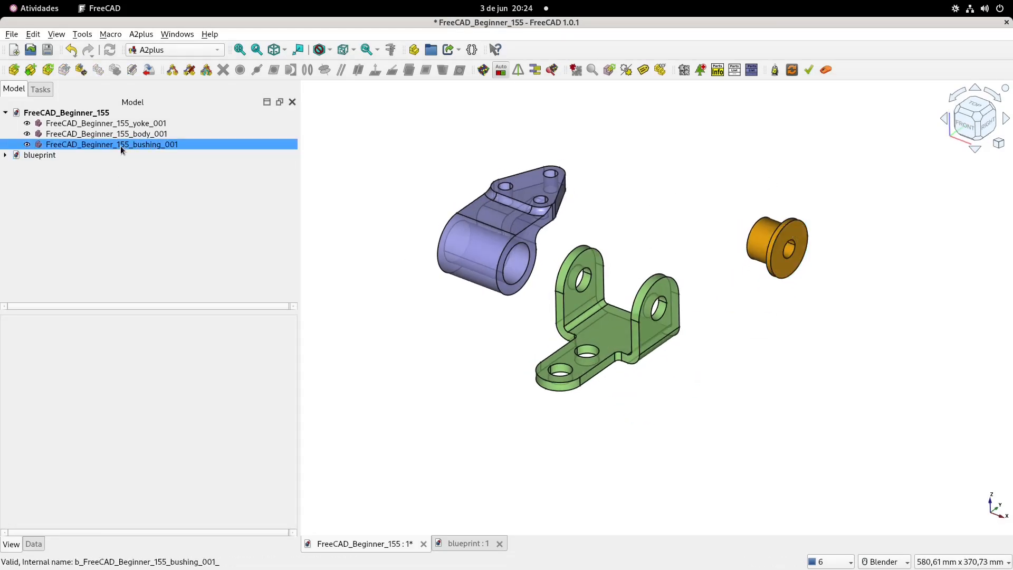
pyautogui.click(127, 514)
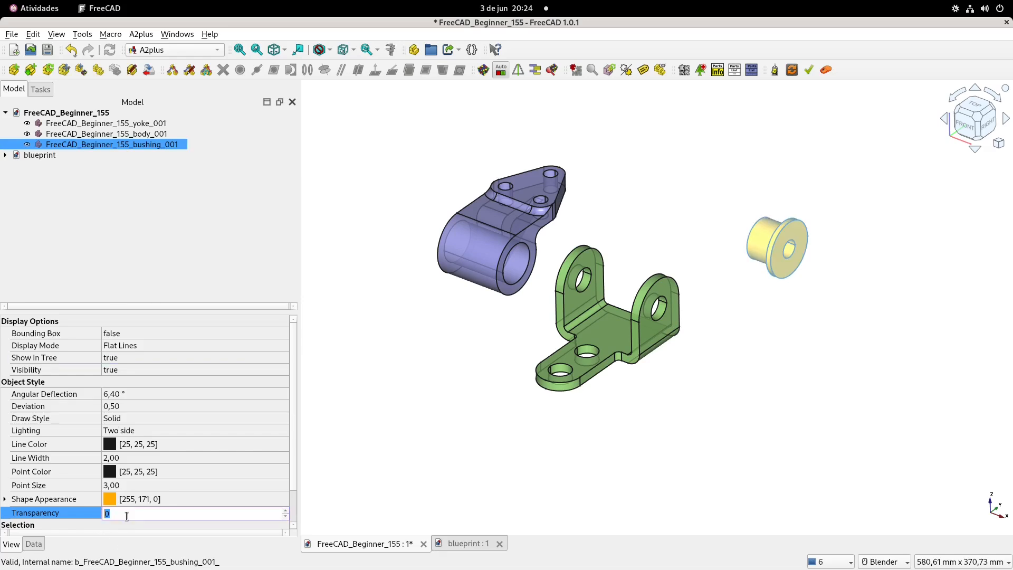
pyautogui.write('25')
pyautogui.press('Return')
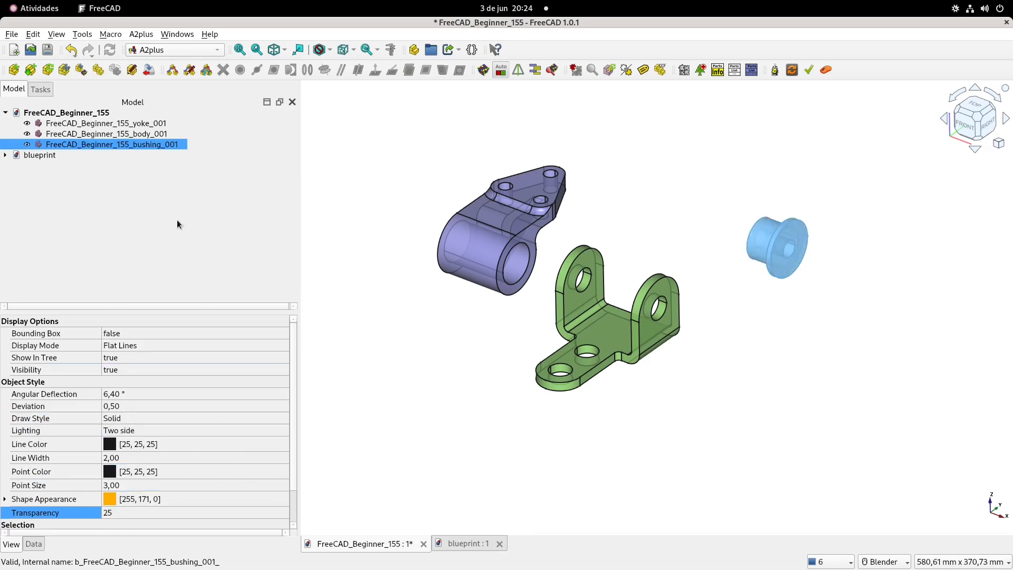
pyautogui.click(94, 164)
# Copy the imported bushing and paste a second instance of it into the assembly.
pyautogui.click(102, 146)
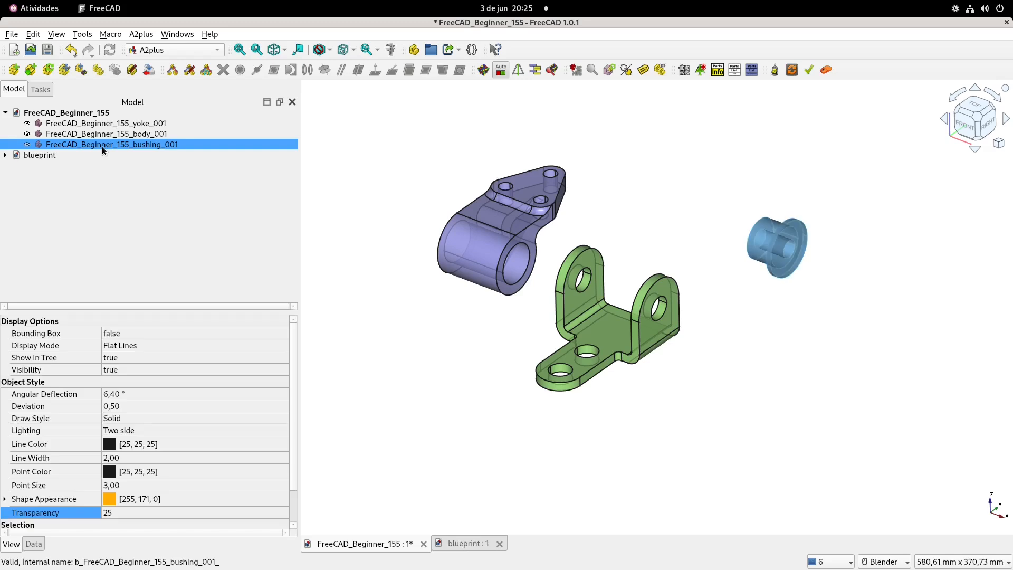
pyautogui.click(40, 35)
pyautogui.click(47, 90)
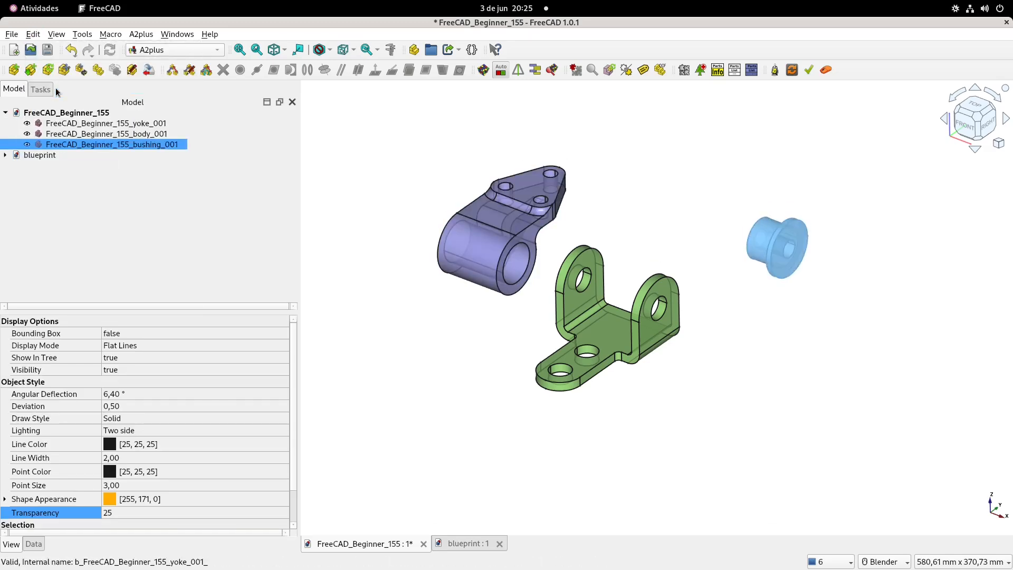
pyautogui.click(92, 210)
pyautogui.click(86, 132)
pyautogui.keyDown('ctrl'); pyautogui.click(86, 132); pyautogui.keyUp('ctrl')
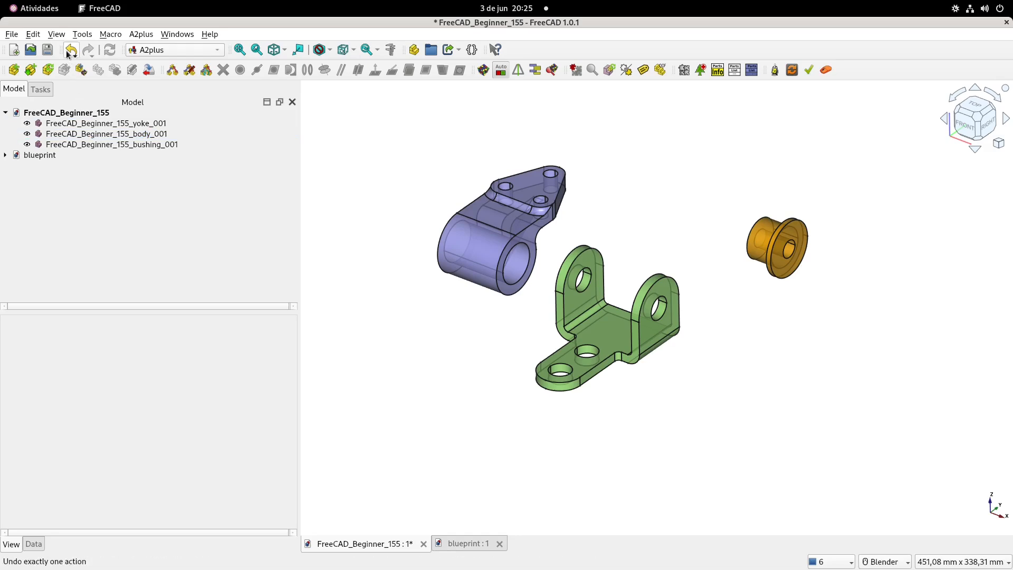
pyautogui.click(33, 33)
pyautogui.click(47, 104)
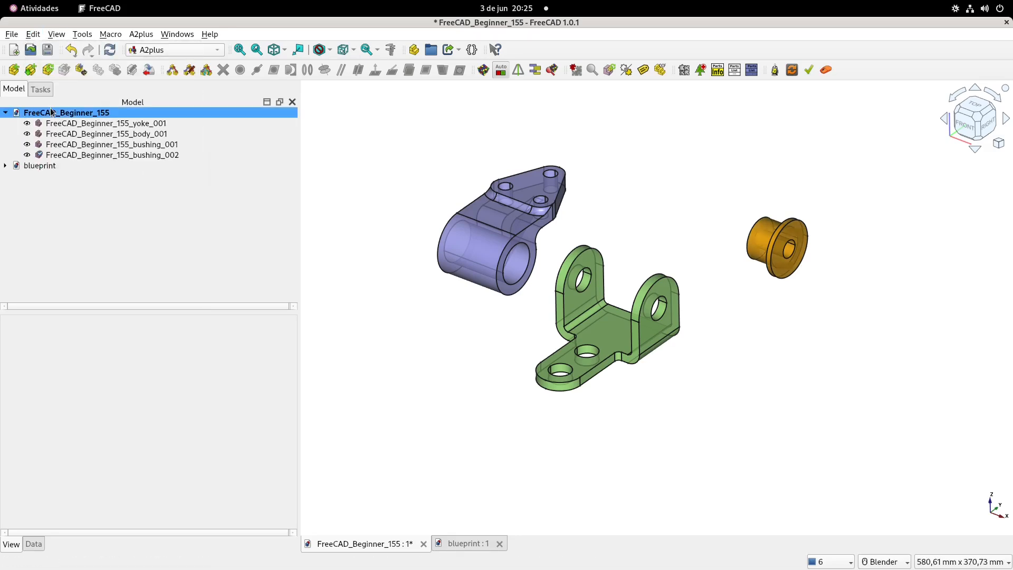
# Turn the second bushing so its flange faces the opposite way and move it about 124 mm towards the body.
pyautogui.click(157, 156)
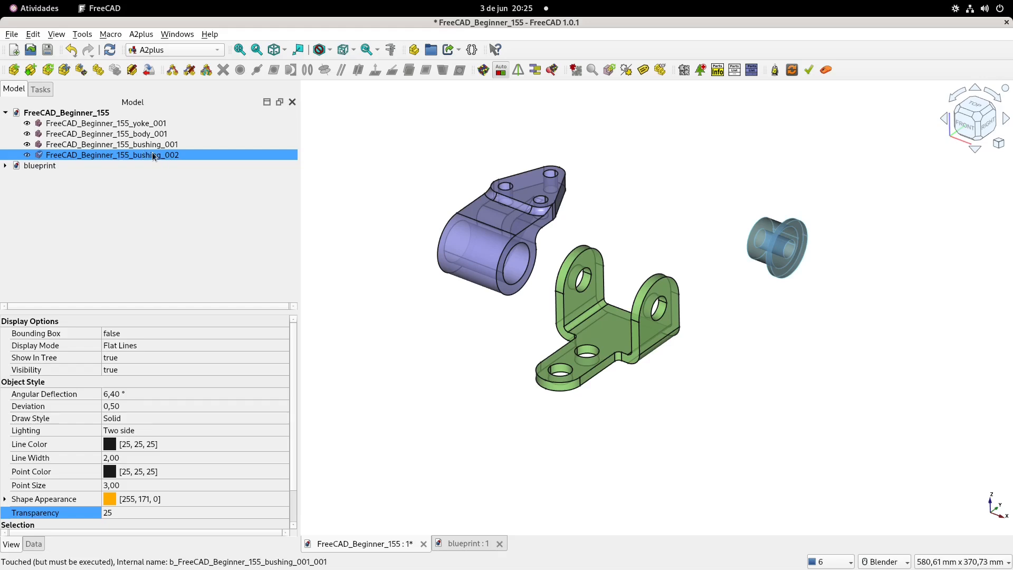
pyautogui.rightClick(162, 156)
pyautogui.click(191, 164)
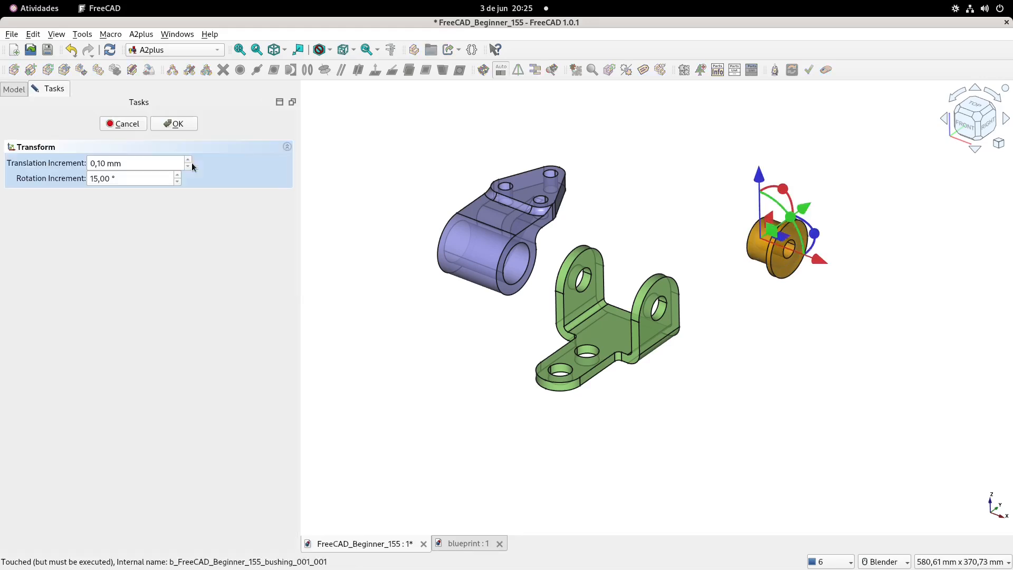
pyautogui.moveTo(814, 233); pyautogui.dragTo(715, 251)
pyautogui.moveTo(704, 215); pyautogui.dragTo(571, 196)
pyautogui.click(175, 123)
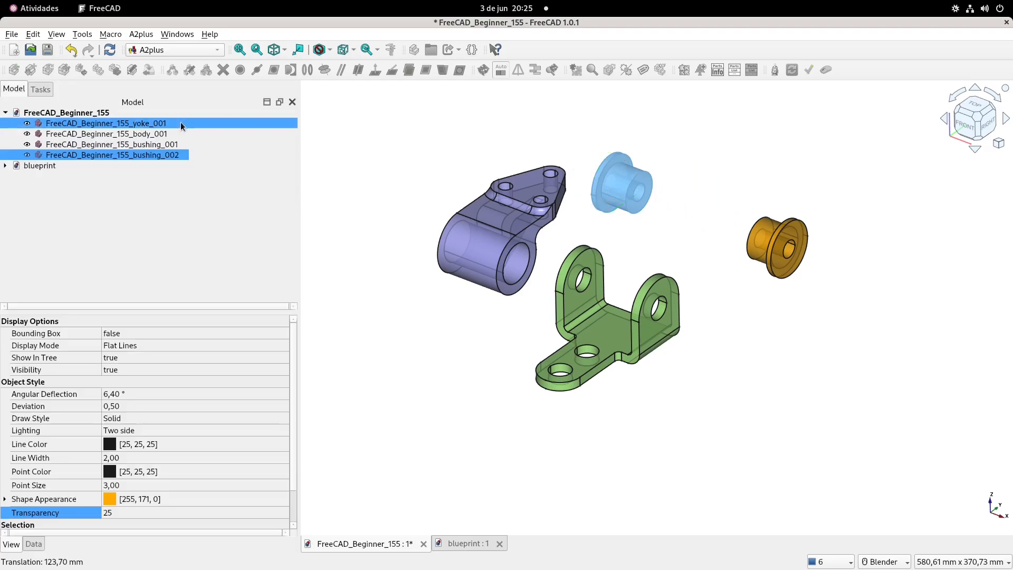
pyautogui.click(389, 161)
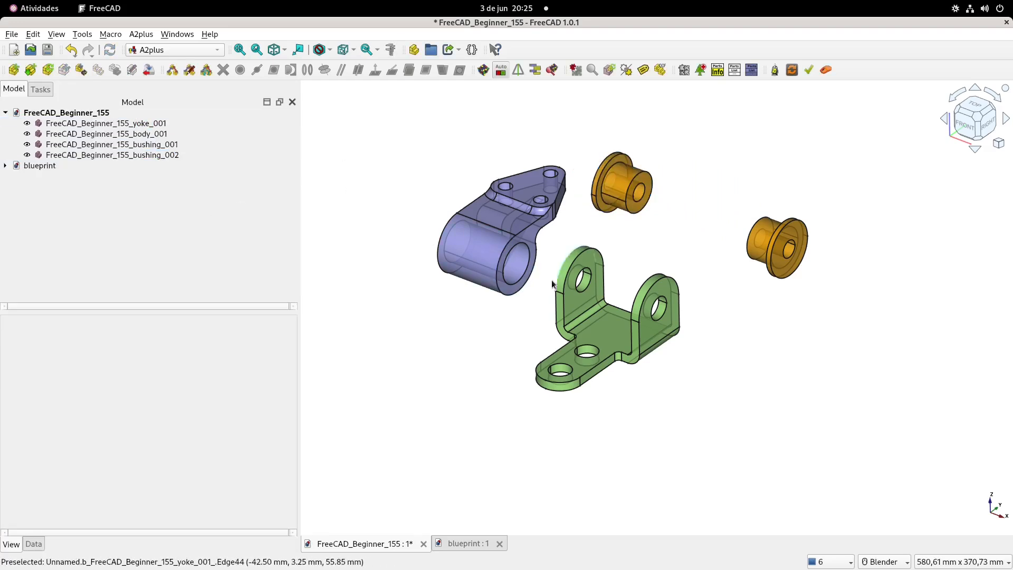
# Check the blueprint for the next part, import FreeCAD_Beginner_155_bolt.FCStd and place the bolt below the first bushing.
pyautogui.click(465, 546)
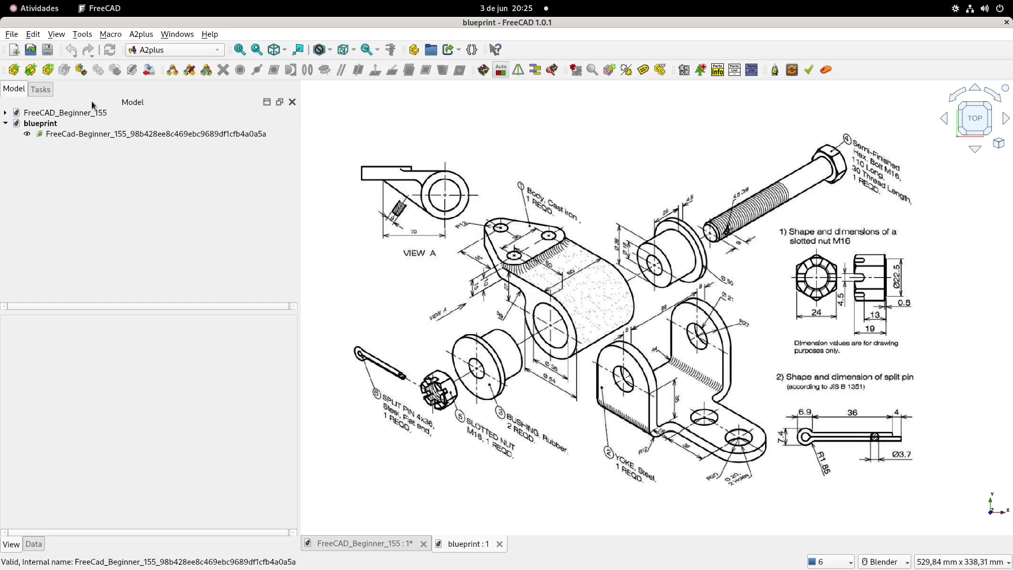
pyautogui.click(346, 543)
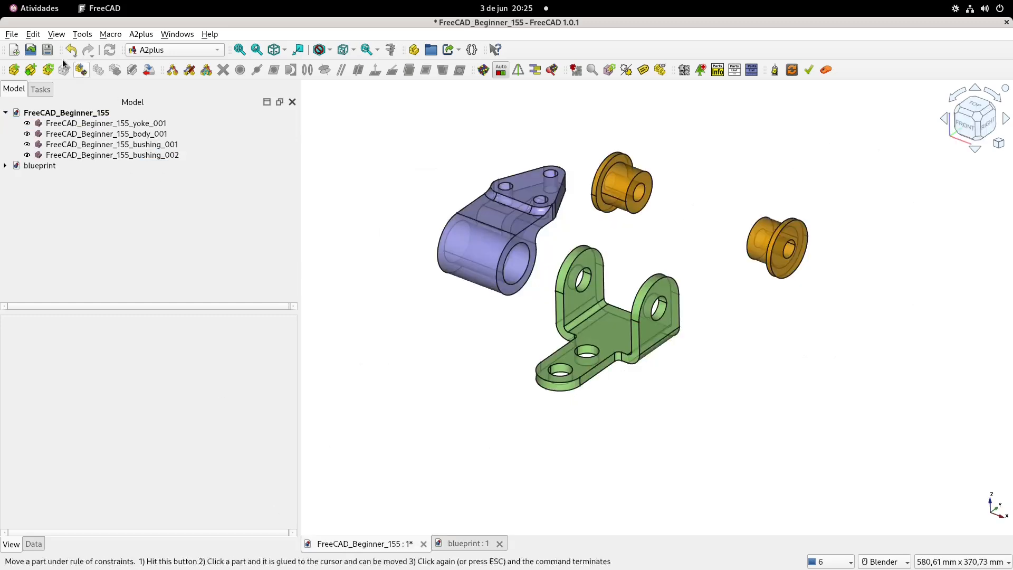
pyautogui.click(32, 69)
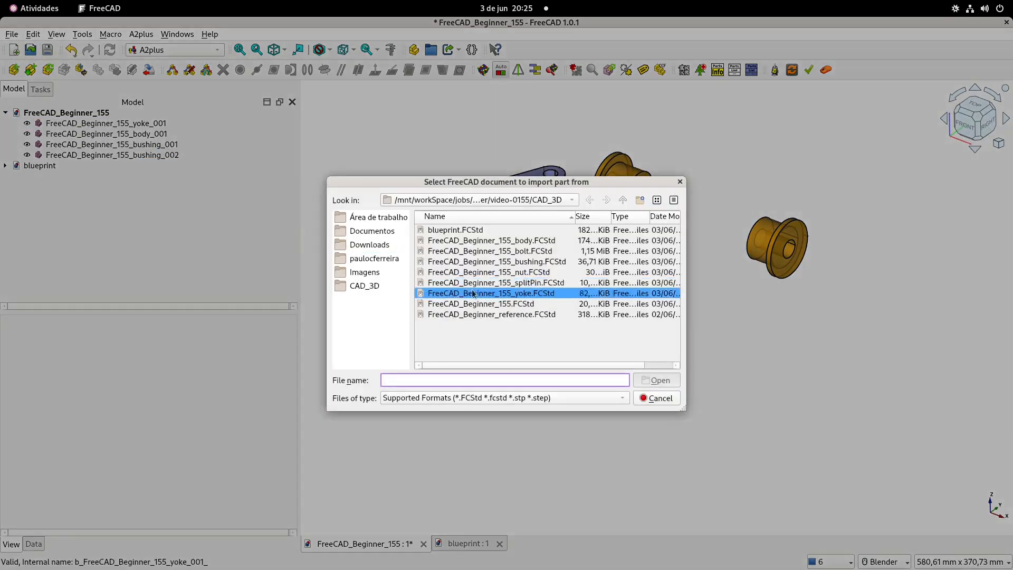
pyautogui.click(530, 252)
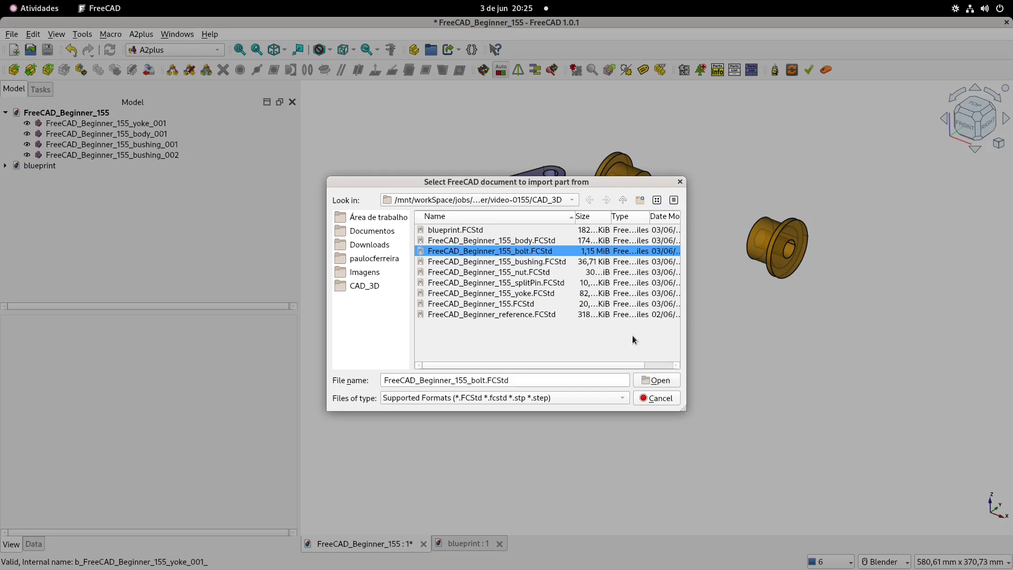
pyautogui.click(658, 380)
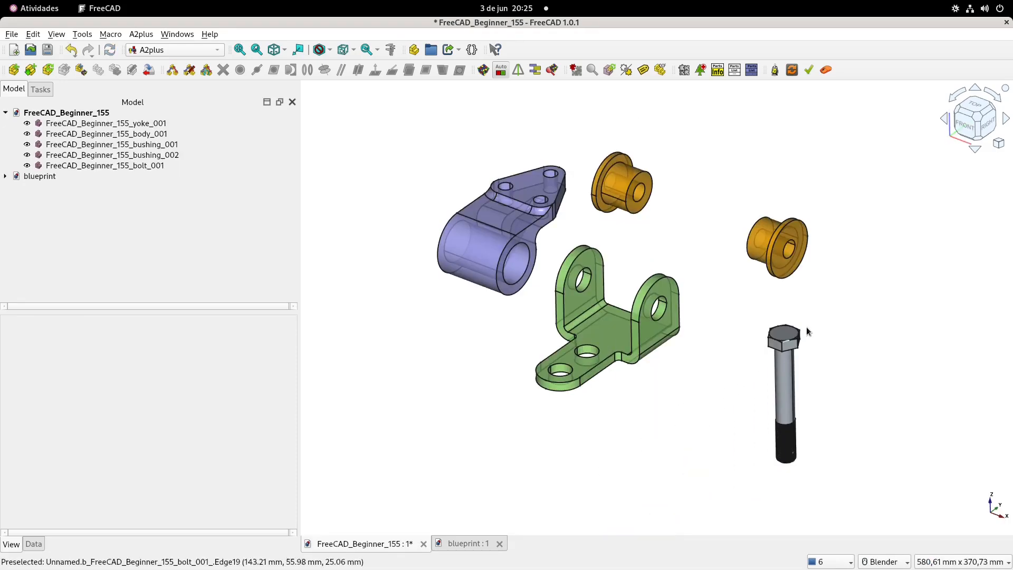
# Check the blueprint again, import FreeCAD_Beginner_155_nut.FCStd and place the nut beside the body, on the side away from the bolt.
pyautogui.click(466, 544)
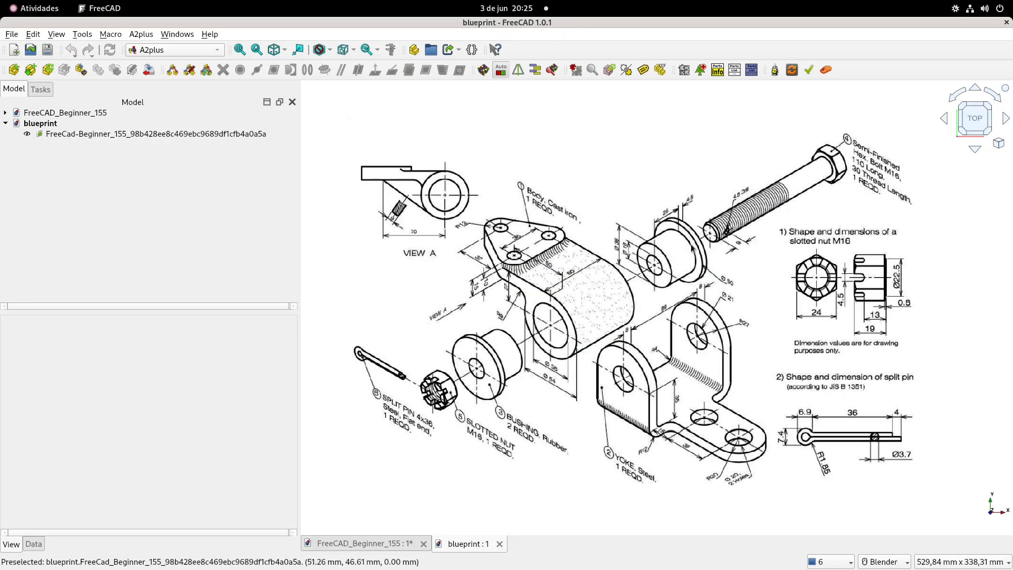
pyautogui.click(389, 543)
pyautogui.moveTo(550, 429); pyautogui.dragTo(672, 417, button='middle')
pyautogui.keyDown('shift'); pyautogui.moveTo(644, 348); pyautogui.dragTo(688, 368, button='middle'); pyautogui.keyUp('shift')
pyautogui.keyDown('shift'); pyautogui.moveTo(500, 195); pyautogui.dragTo(521, 201, button='middle'); pyautogui.keyUp('shift')
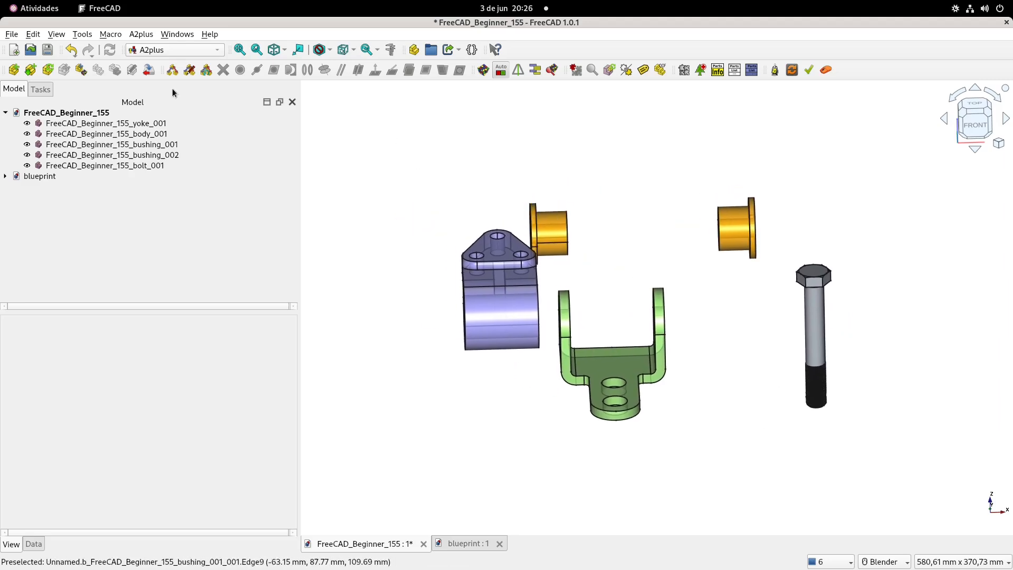
pyautogui.click(13, 70)
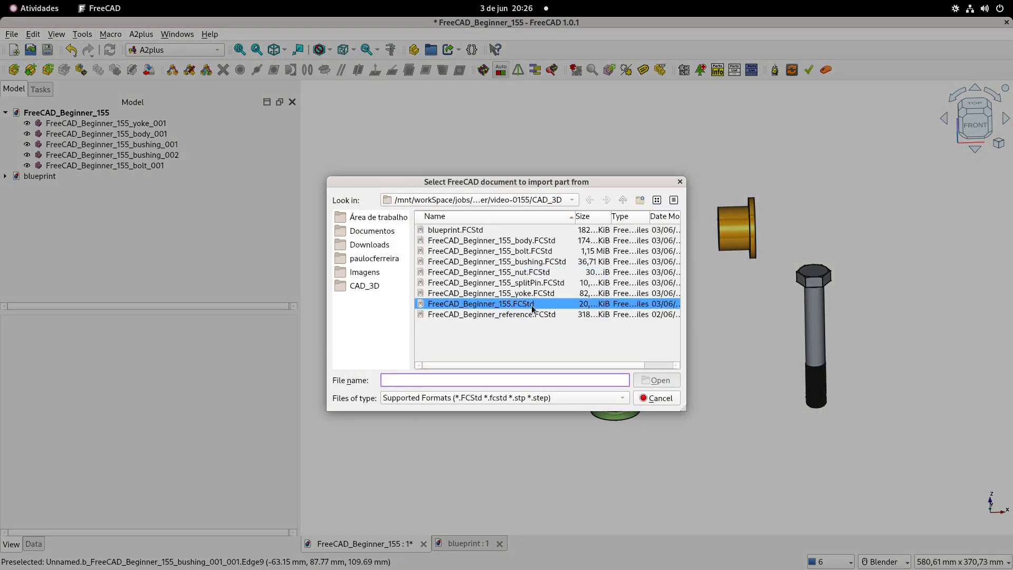
pyautogui.click(532, 273)
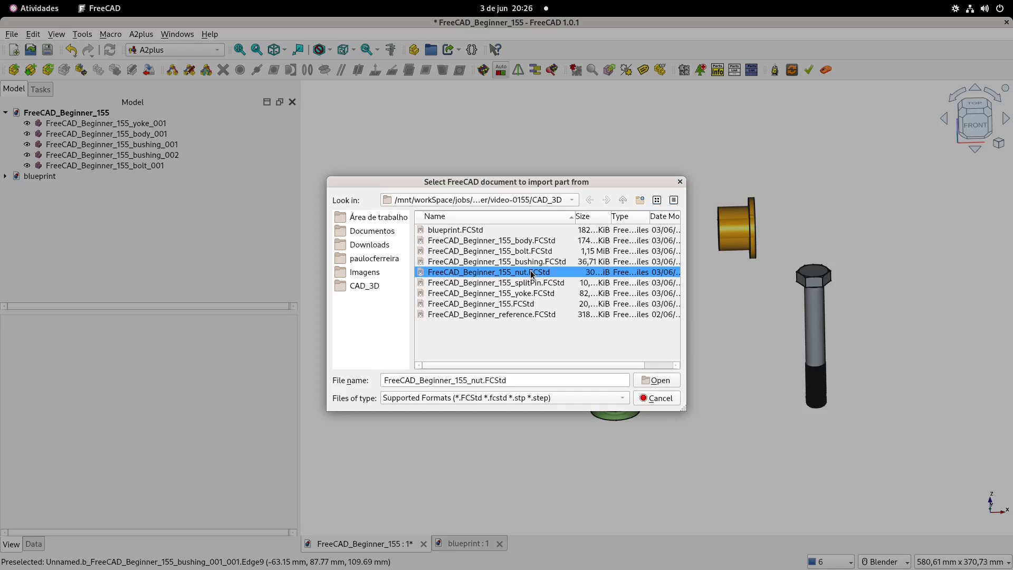
pyautogui.click(669, 380)
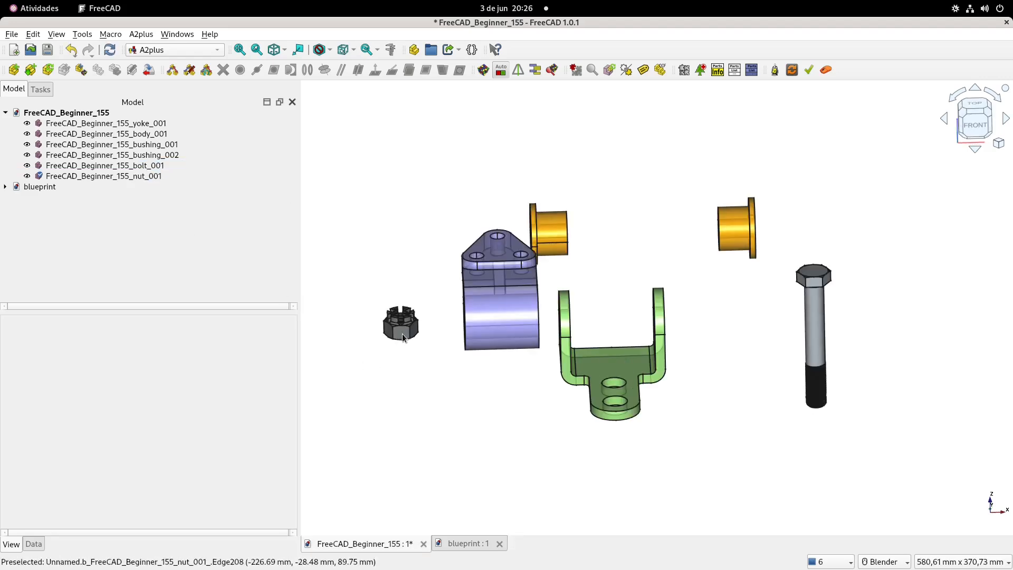
pyautogui.click(387, 365)
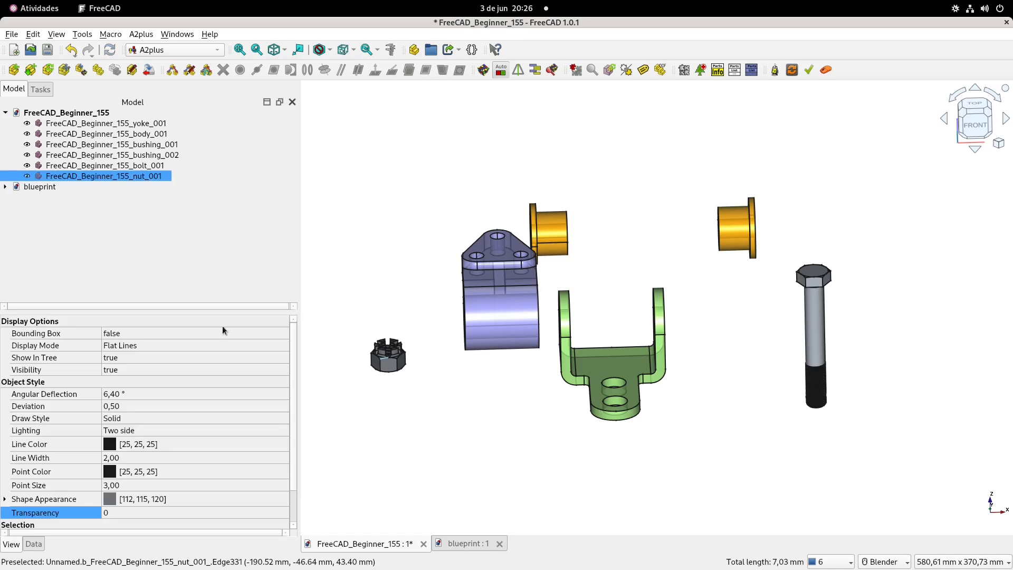
# Make the imported nut semi-transparent and set the bolt's transparency to 25.
pyautogui.click(153, 509)
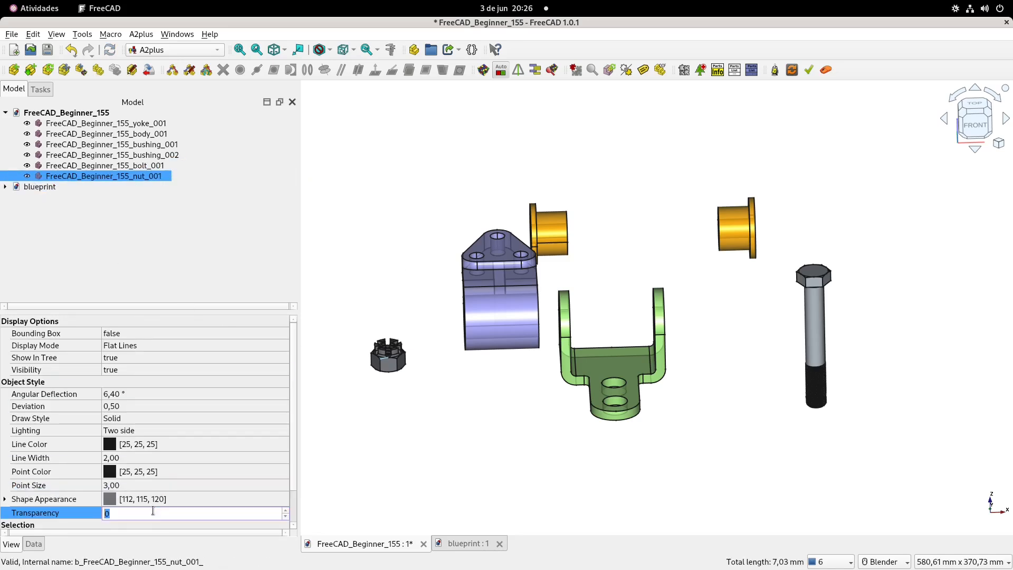
pyautogui.write('2,0')
pyautogui.click(150, 165)
pyautogui.click(119, 512)
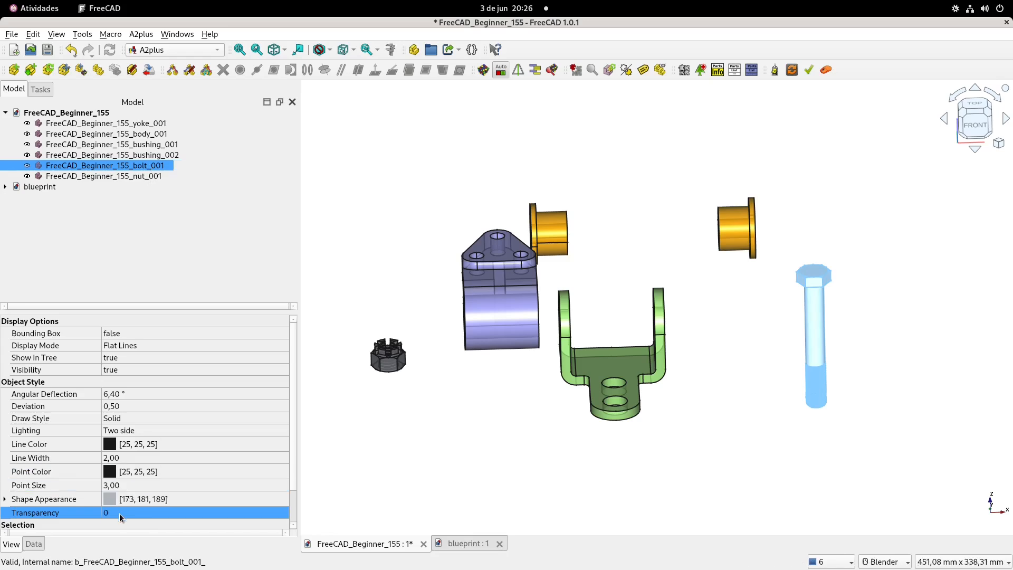
pyautogui.write('2')
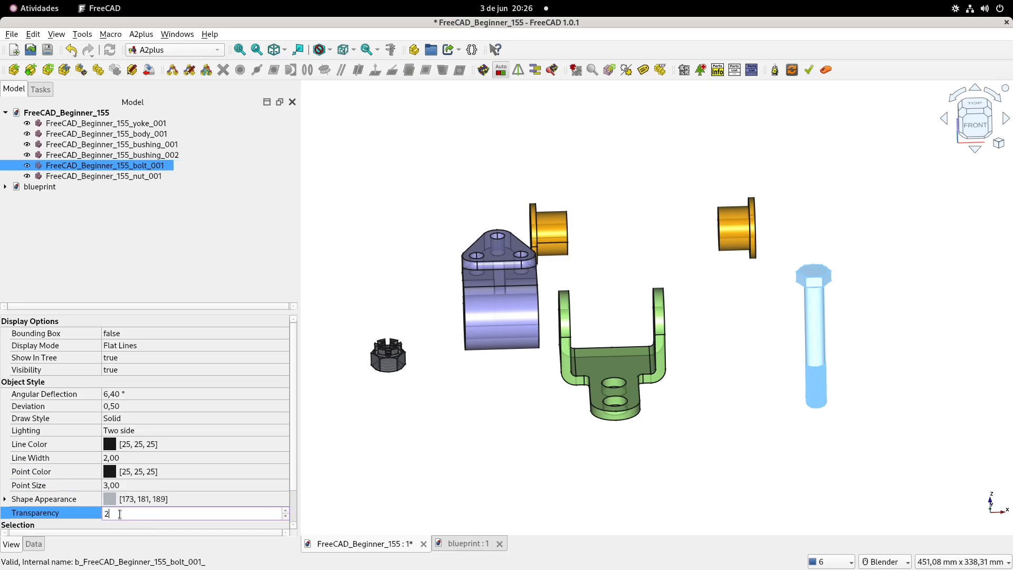
pyautogui.write('5')
pyautogui.press('Return')
pyautogui.click(158, 155)
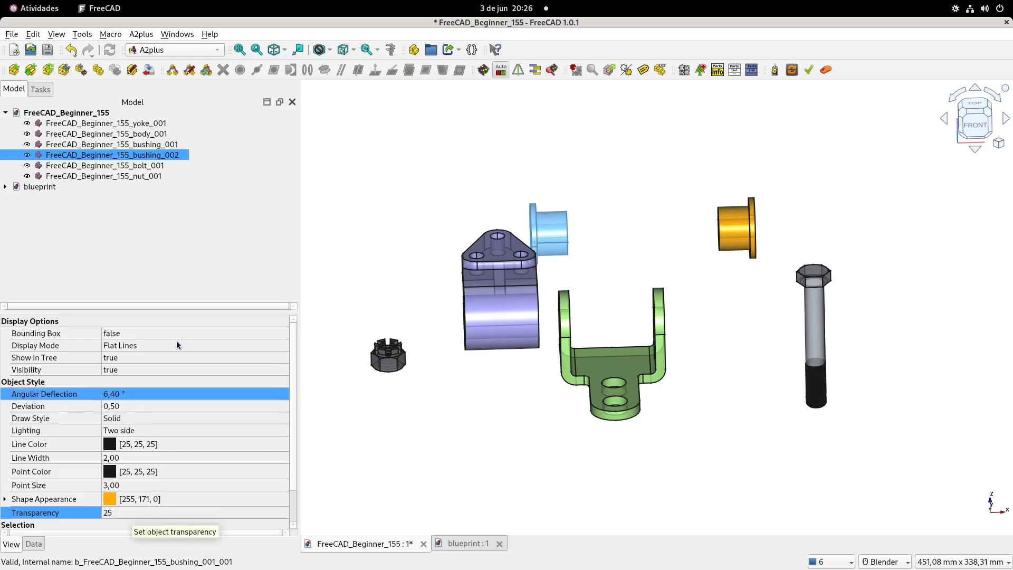
# Clear the selection and save the assembly document.
pyautogui.click(406, 224)
pyautogui.keyDown('shift'); pyautogui.moveTo(436, 181); pyautogui.dragTo(444, 170, button='middle'); pyautogui.keyUp('shift')
pyautogui.hotkey('ctrl', 's')
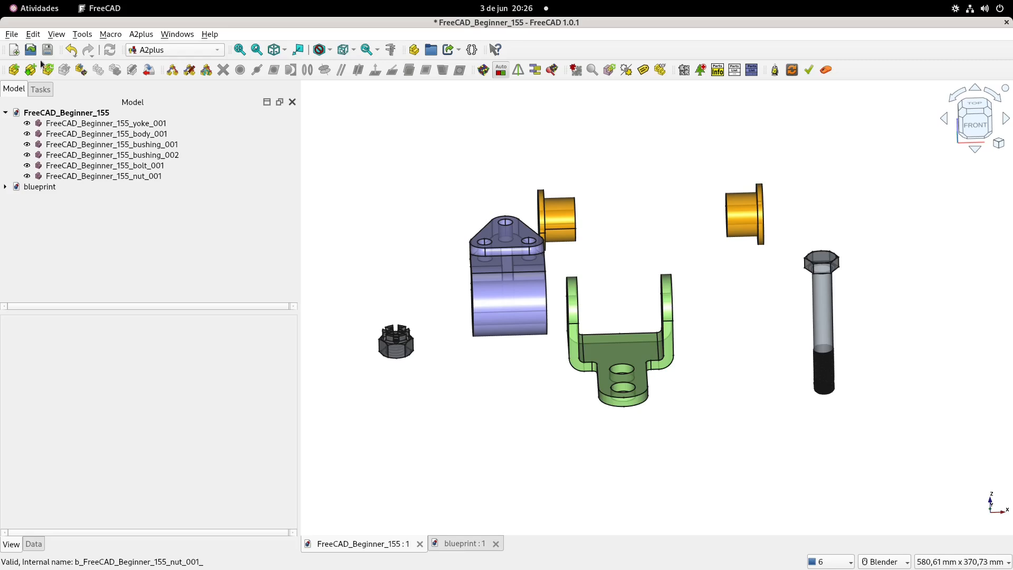
# Import FreeCAD_Beginner_155_splitPin.FCStd, place the split pin below the nut and save the assembly.
pyautogui.click(13, 69)
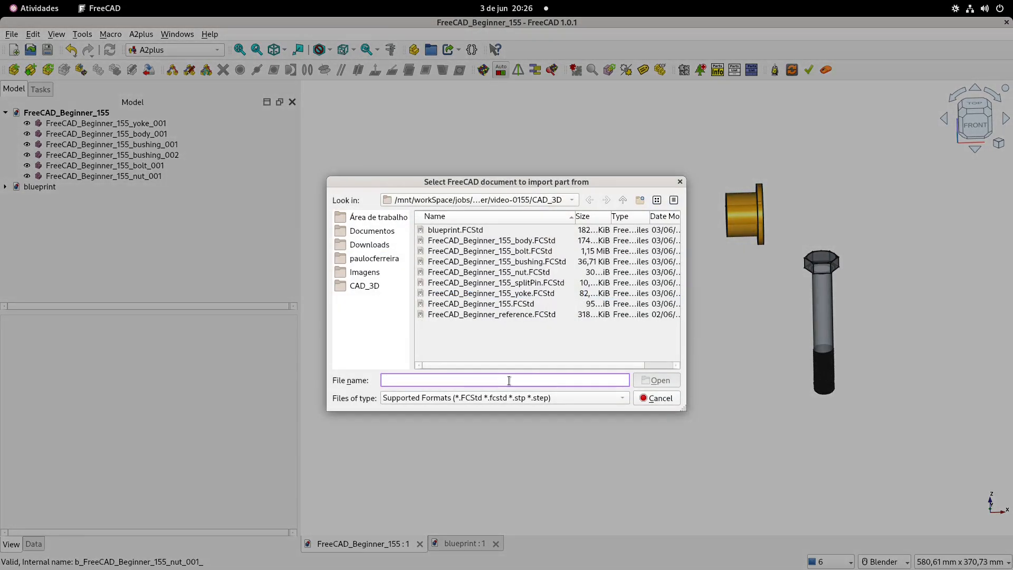
pyautogui.click(525, 283)
pyautogui.click(657, 380)
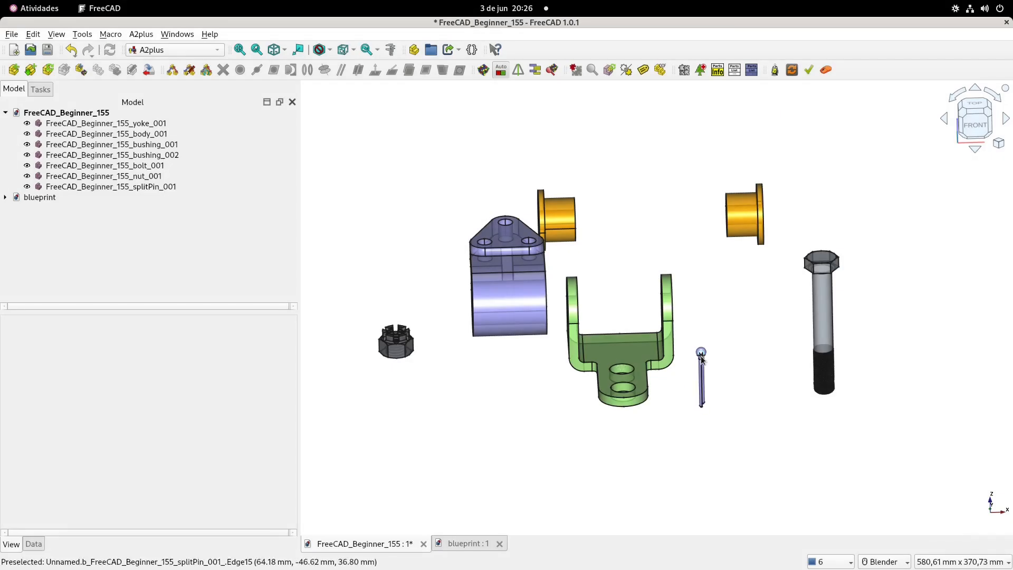
pyautogui.click(389, 441)
pyautogui.click(422, 247)
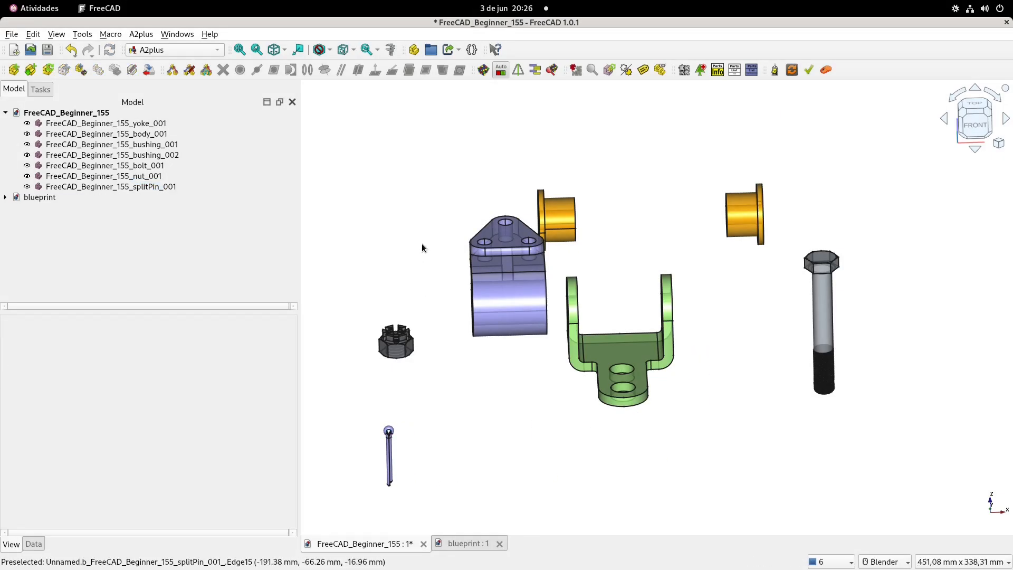
pyautogui.hotkey('ctrl', 's')
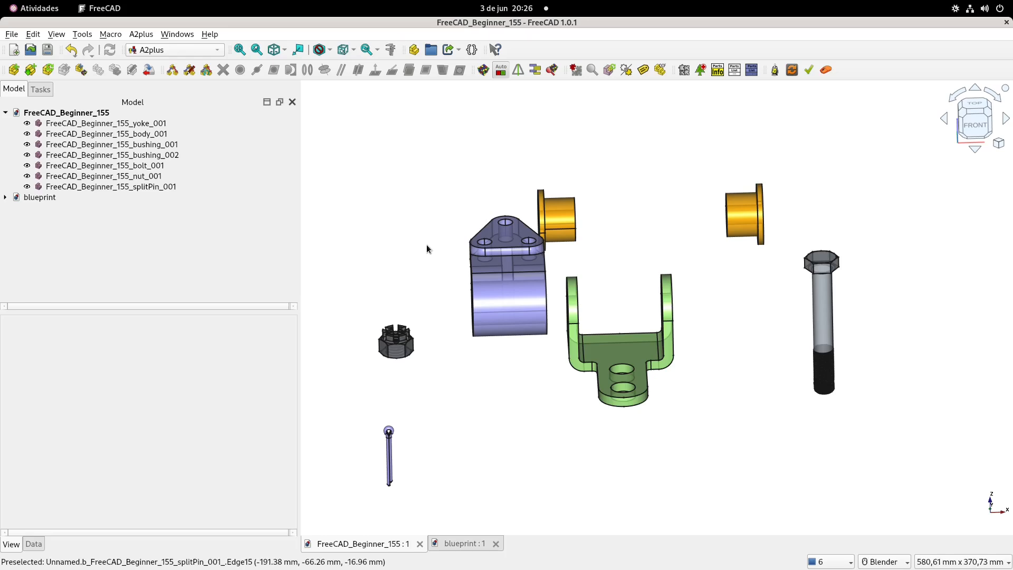
# Seat the first bushing's flanged end on the inner hole edge of the nearest yoke arm with a Circular Edge constraint, opposed, 0 mm offset.
pyautogui.moveTo(642, 274); pyautogui.dragTo(703, 256, button='middle')
pyautogui.scroll(1, 650, 234)
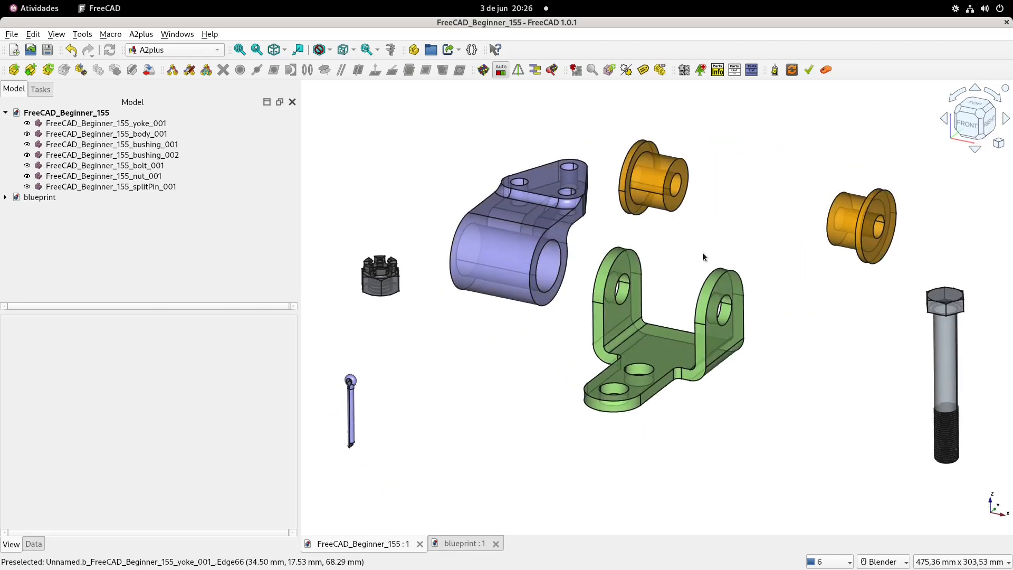
pyautogui.click(876, 233)
pyautogui.moveTo(672, 294); pyautogui.dragTo(707, 287, button='middle')
pyautogui.keyDown('ctrl'); pyautogui.click(708, 288); pyautogui.keyUp('ctrl')
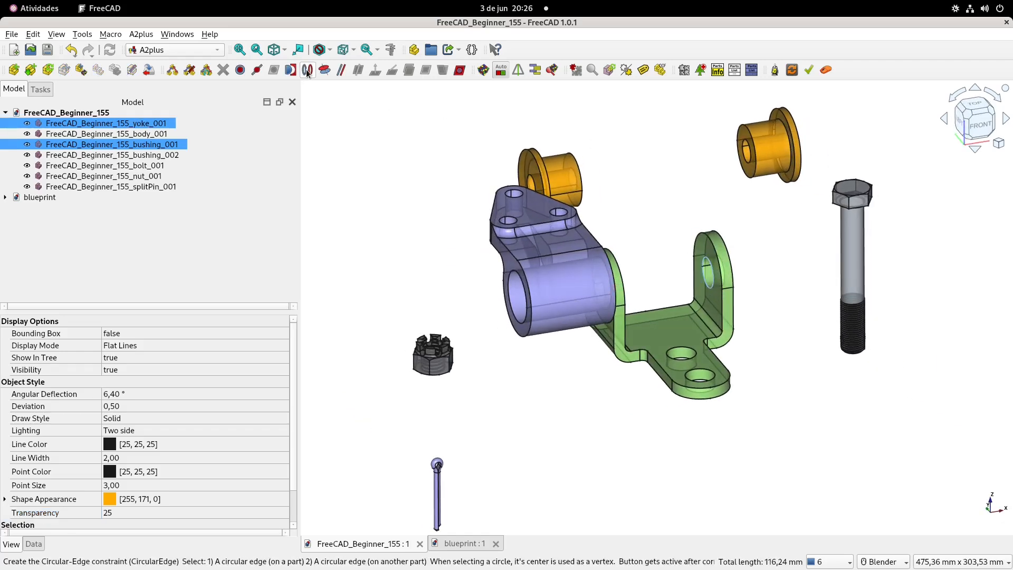
pyautogui.click(307, 73)
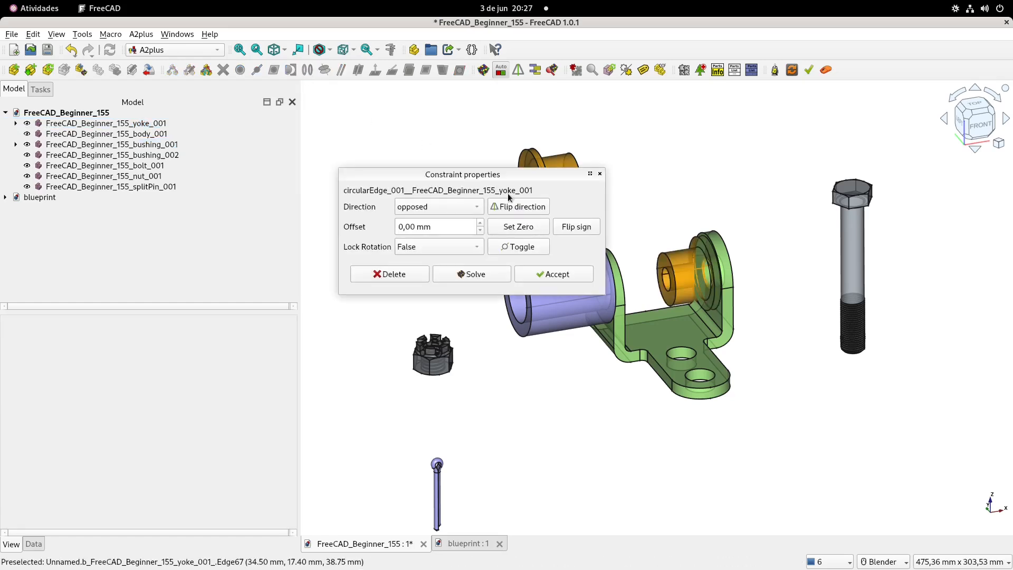
pyautogui.click(575, 275)
# Seat the second bushing's flanged end on the other yoke arm's inner hole edge with a Circular Edge constraint, direction aligned, offset 0 mm.
pyautogui.moveTo(723, 215); pyautogui.dragTo(701, 232, button='middle')
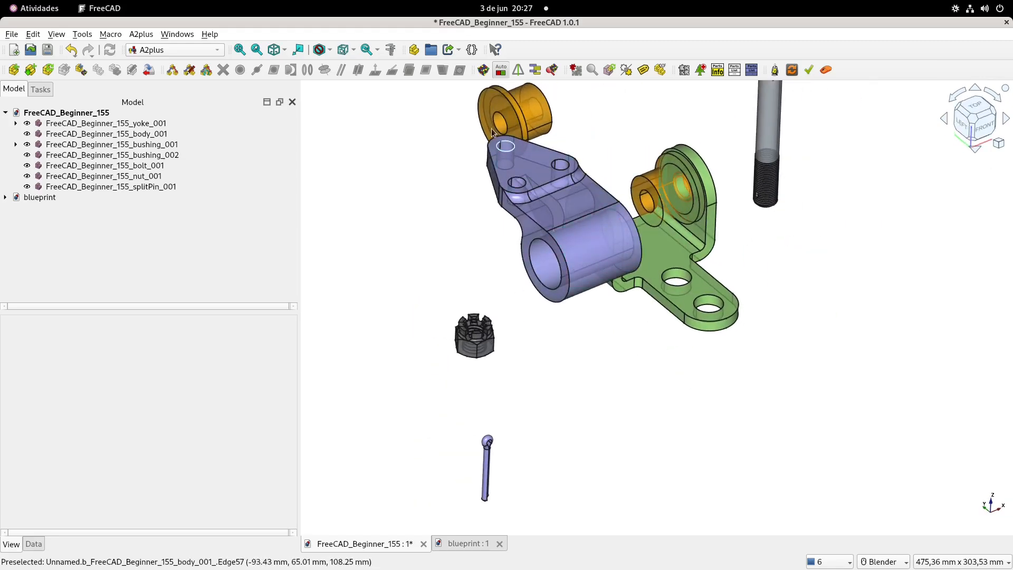
pyautogui.click(522, 134)
pyautogui.moveTo(751, 273); pyautogui.dragTo(522, 396, button='middle')
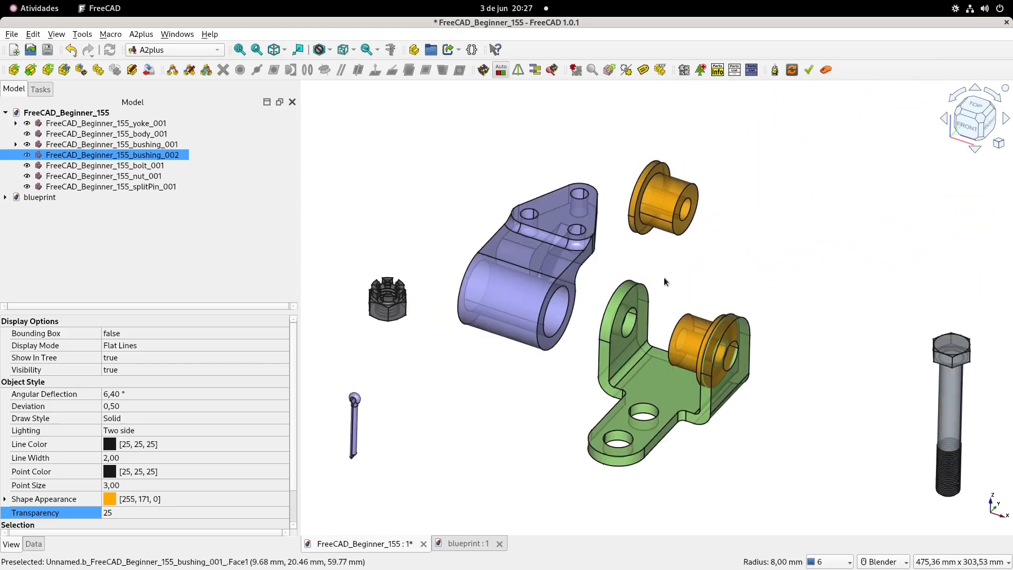
pyautogui.moveTo(631, 290); pyautogui.dragTo(615, 311, button='middle')
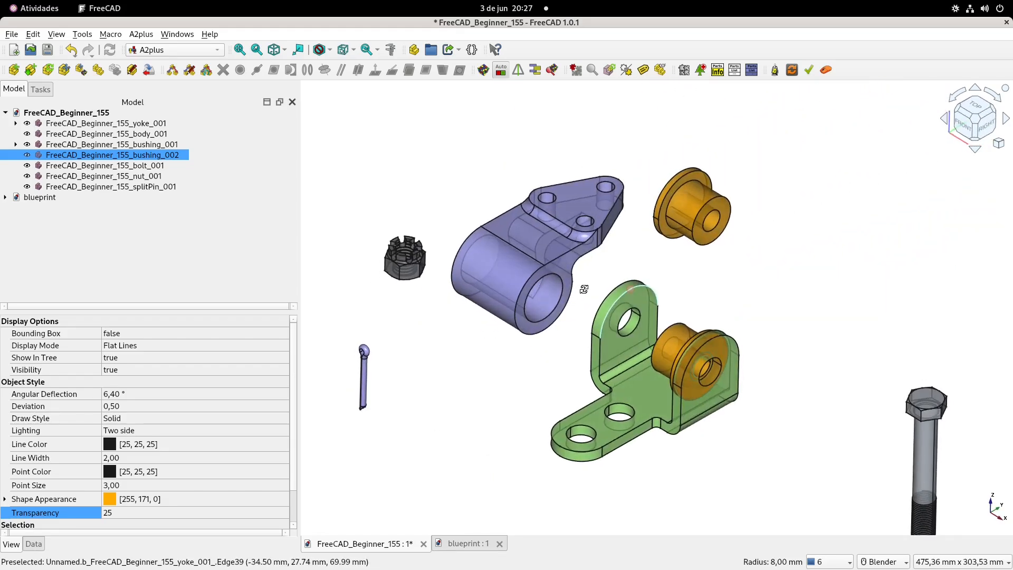
pyautogui.keyDown('ctrl'); pyautogui.click(626, 335); pyautogui.keyUp('ctrl')
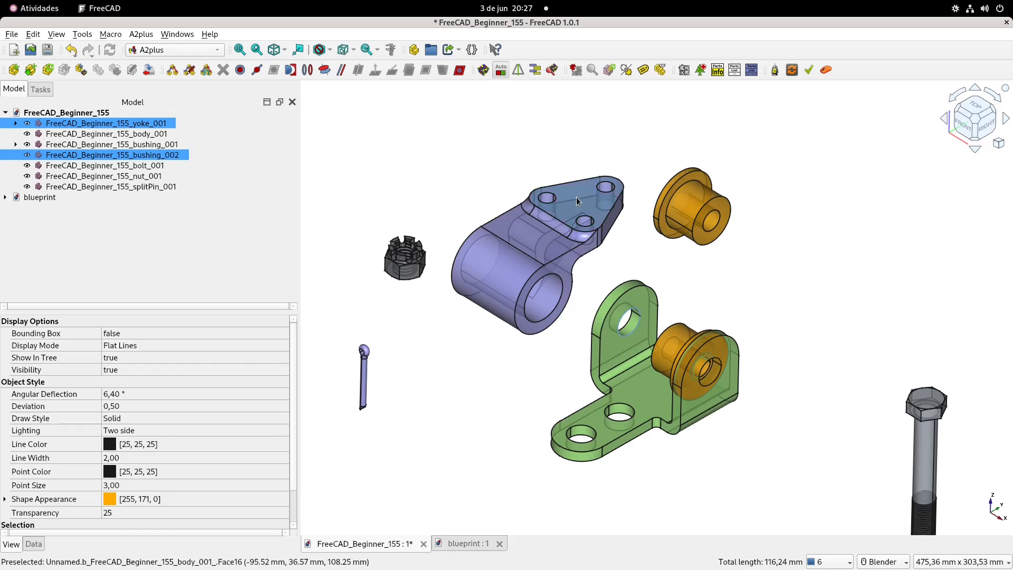
pyautogui.keyDown('shift'); pyautogui.moveTo(648, 255); pyautogui.dragTo(674, 249, button='middle'); pyautogui.keyUp('shift')
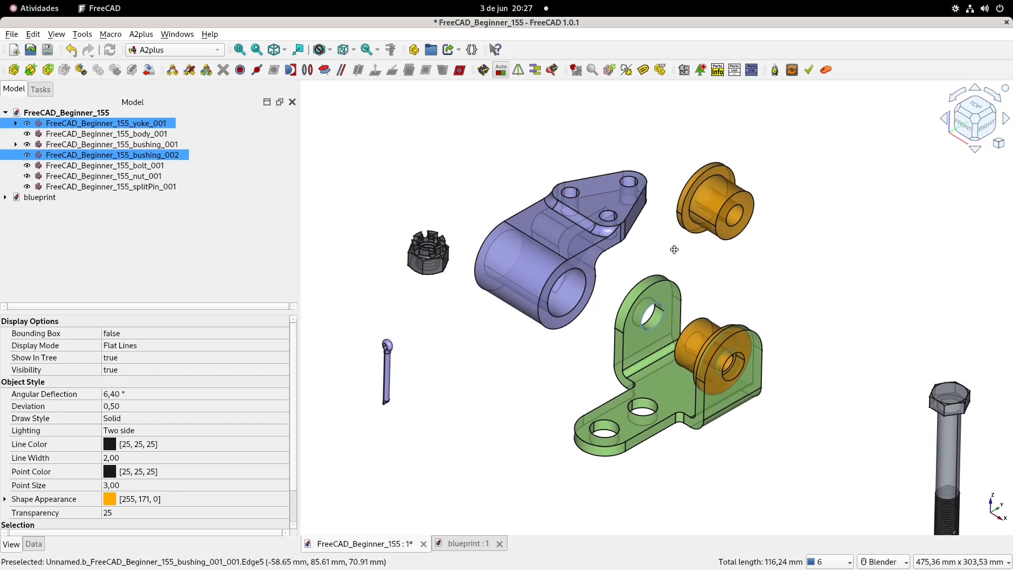
pyautogui.click(309, 71)
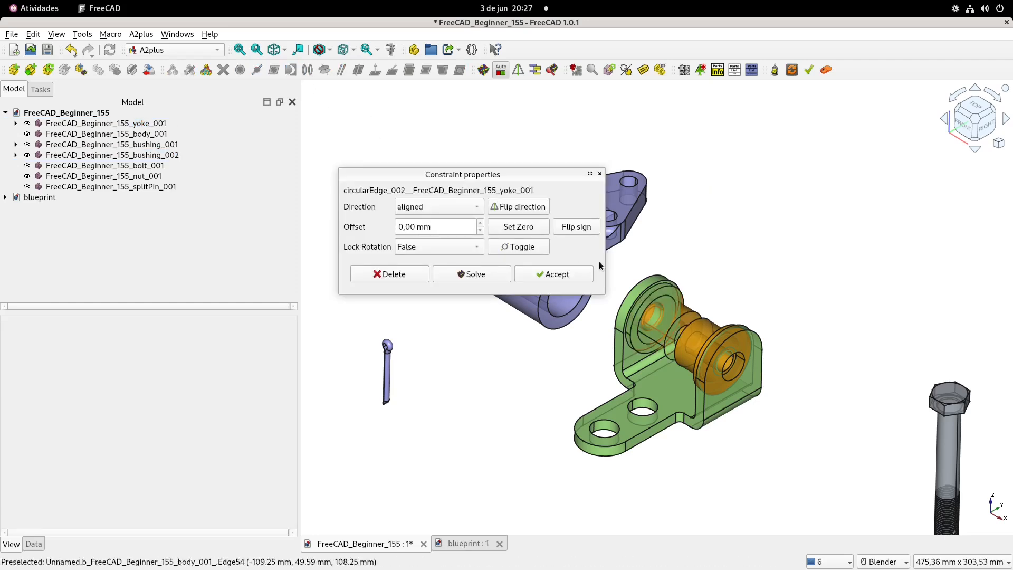
pyautogui.click(575, 273)
# Join the body's bore edge to the first bushing's sleeve edge at its flange with a Circular Edge constraint, direction opposed, offset 0 mm.
pyautogui.keyDown('shift'); pyautogui.moveTo(568, 342); pyautogui.dragTo(556, 294, button='middle'); pyautogui.keyUp('shift')
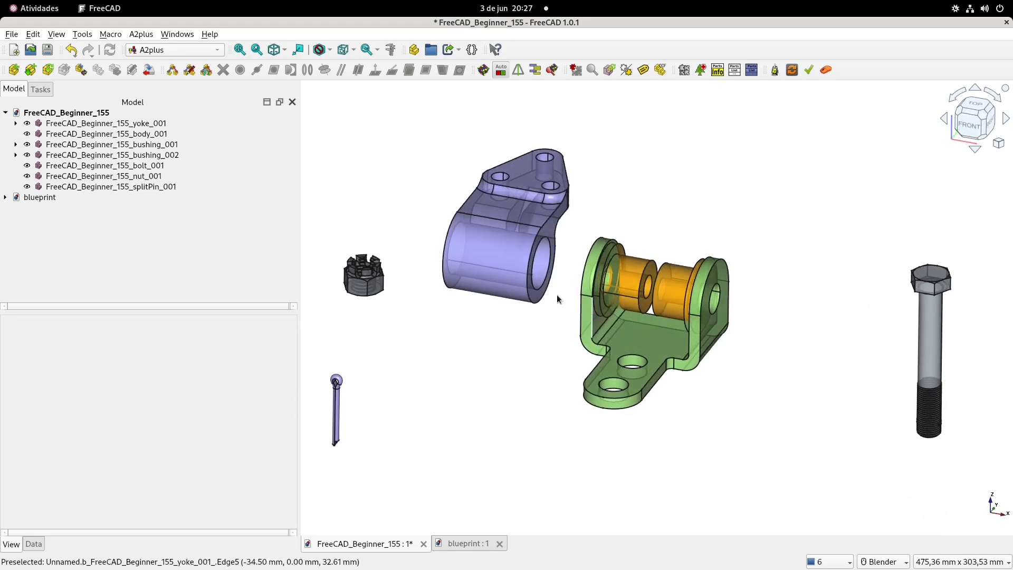
pyautogui.click(633, 316)
pyautogui.scroll(2, 649, 316)
pyautogui.moveTo(612, 312); pyautogui.dragTo(749, 242, button='middle')
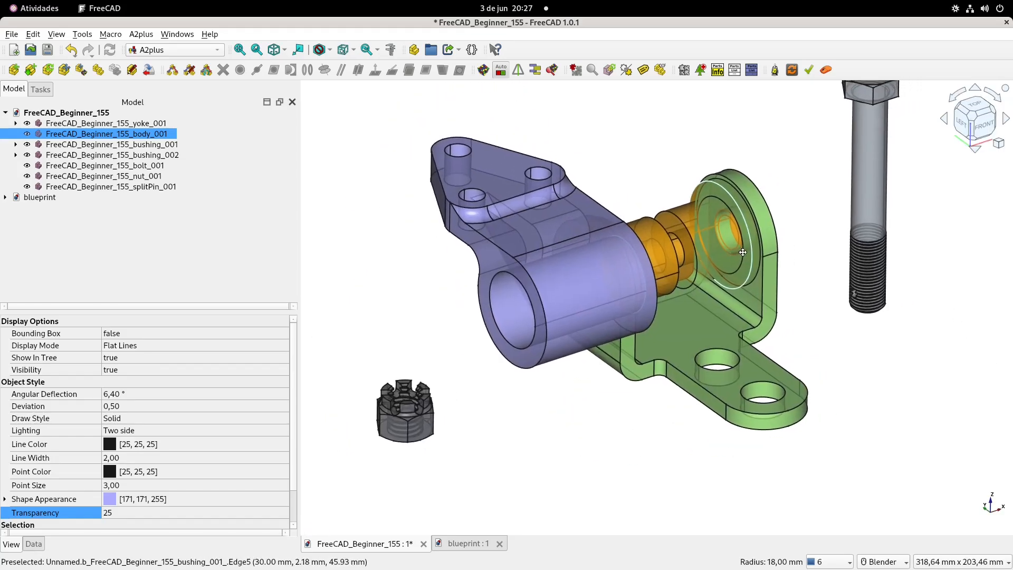
pyautogui.scroll(1, 735, 238)
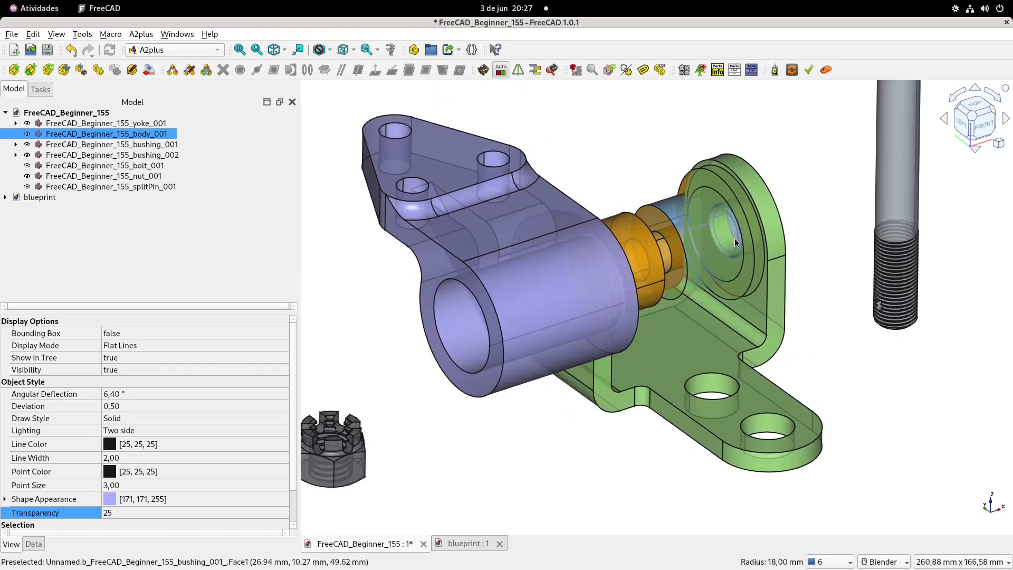
pyautogui.keyDown('ctrl'); pyautogui.click(739, 274); pyautogui.keyUp('ctrl')
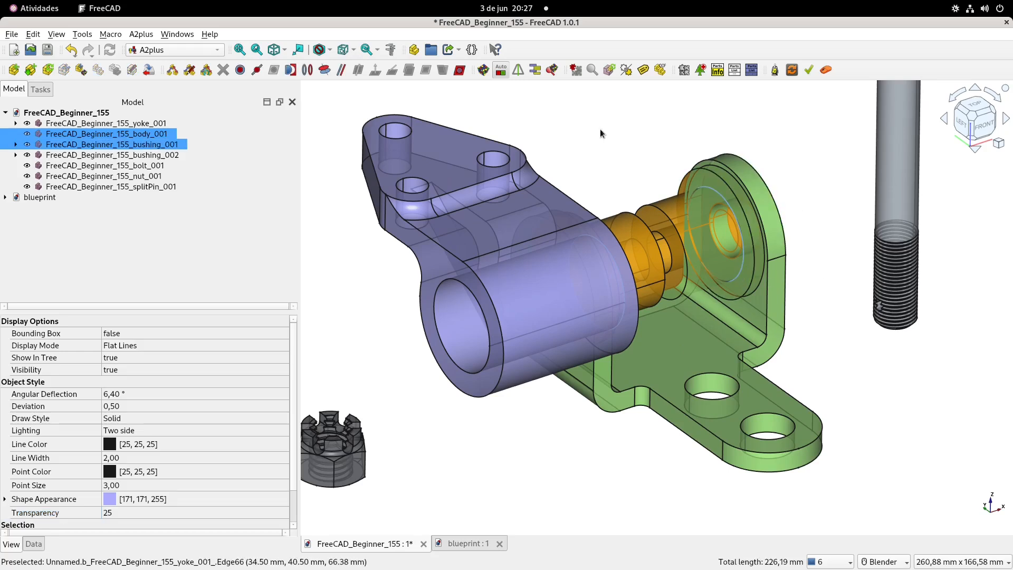
pyautogui.click(309, 71)
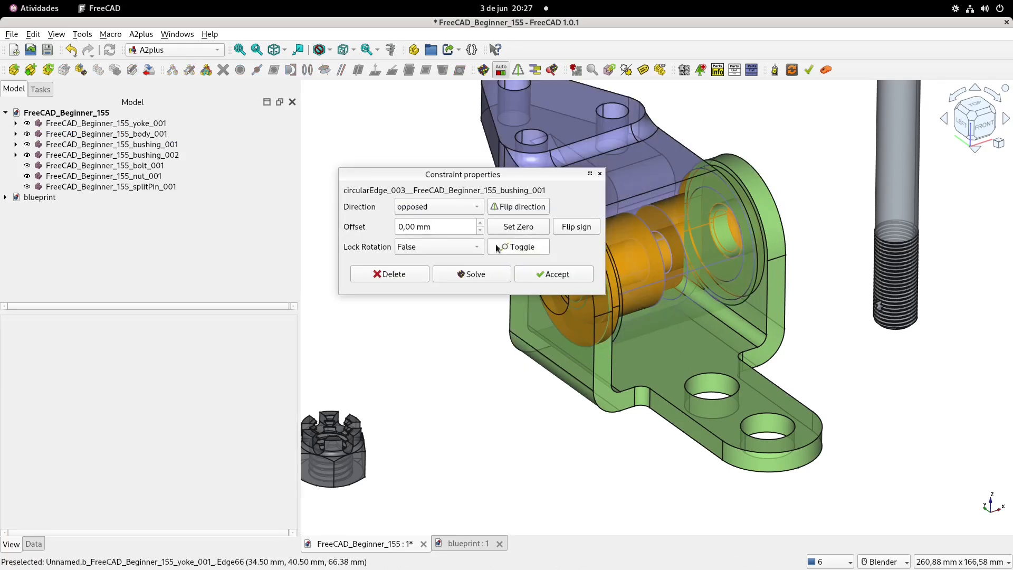
pyautogui.click(557, 274)
# Set the body's transparency to 0 and save the assembly.
pyautogui.scroll(-2, 638, 304)
pyautogui.moveTo(638, 304); pyautogui.dragTo(547, 340, button='middle')
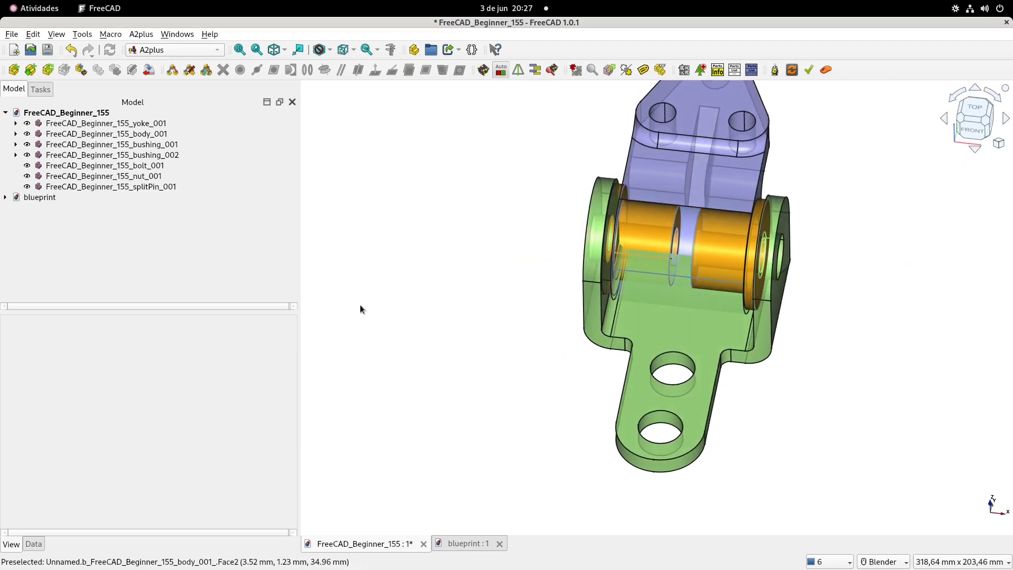
pyautogui.click(150, 133)
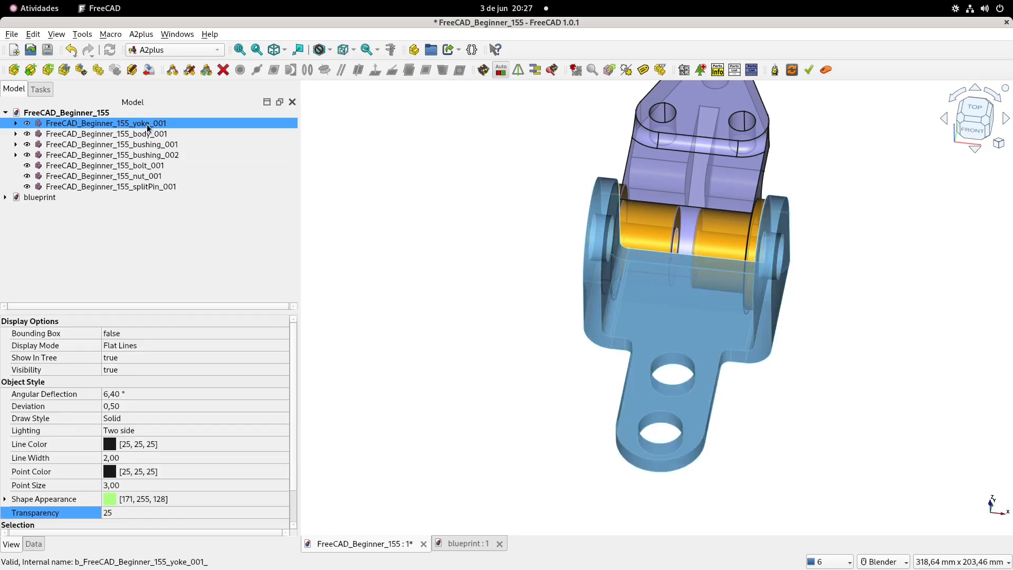
pyautogui.keyDown('ctrl'); pyautogui.click(135, 123); pyautogui.keyUp('ctrl')
pyautogui.keyDown('ctrl'); pyautogui.click(147, 134); pyautogui.keyUp('ctrl')
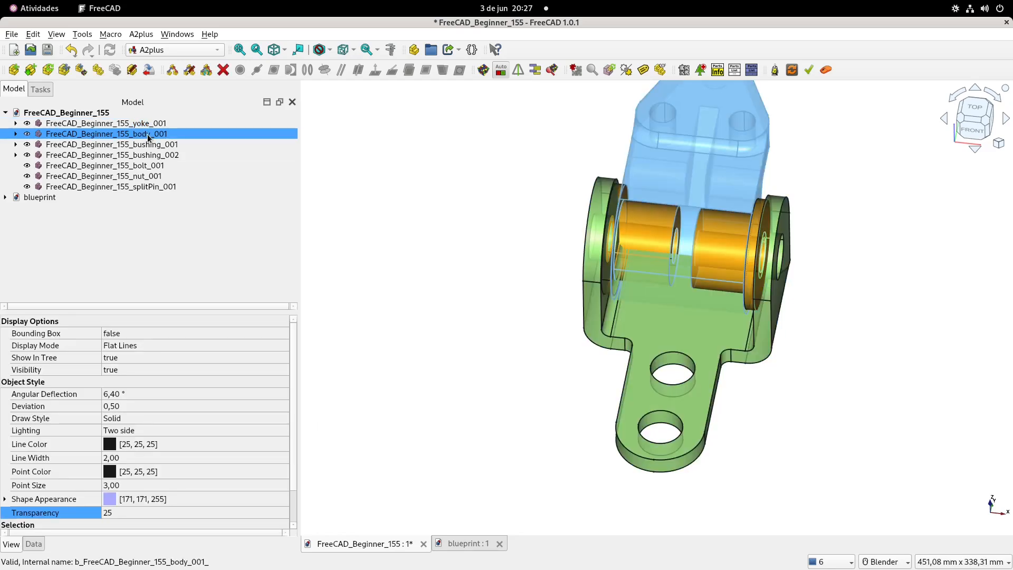
pyautogui.click(149, 513)
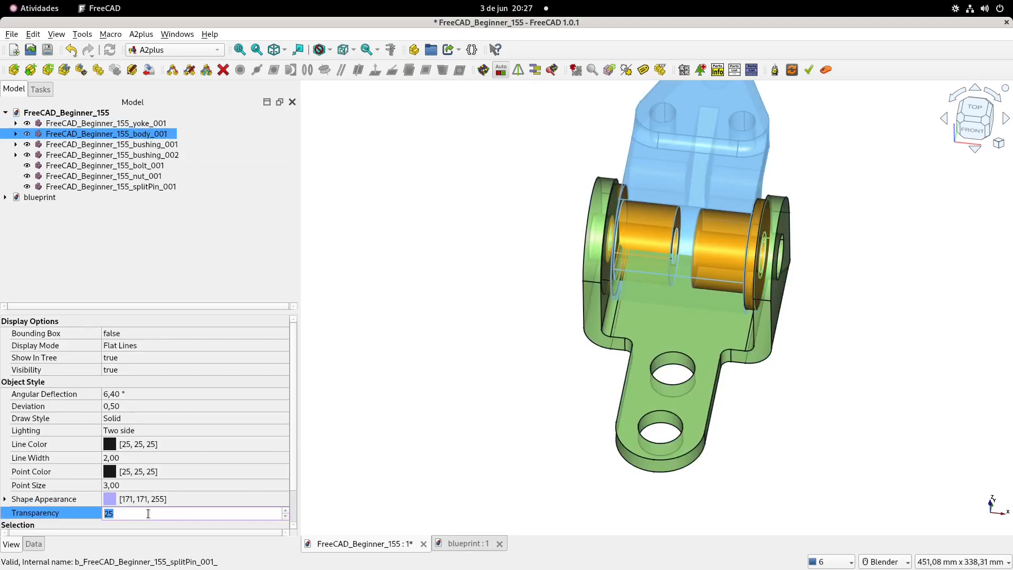
pyautogui.write('0')
pyautogui.press('Return')
pyautogui.click(388, 257)
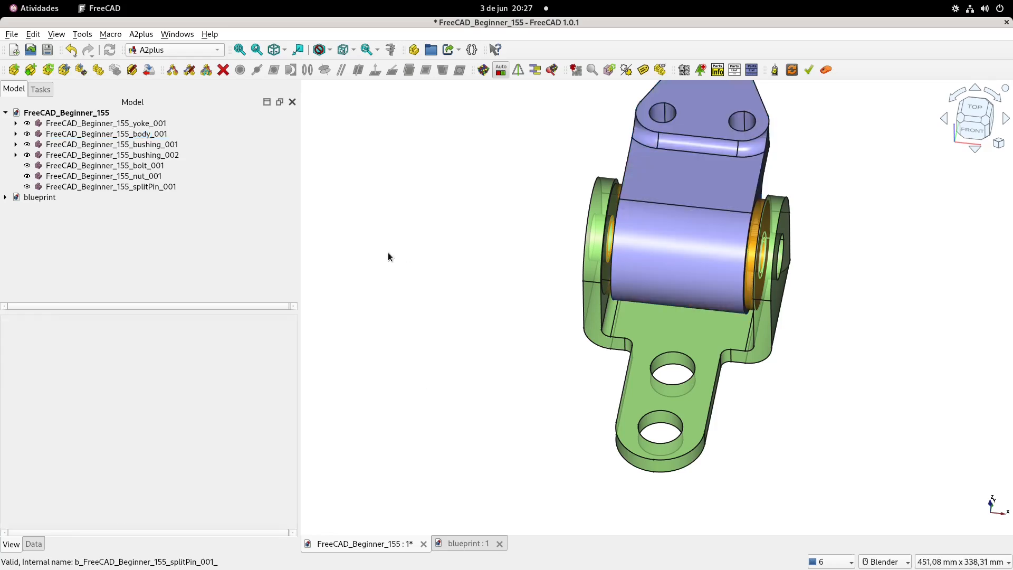
pyautogui.moveTo(328, 271); pyautogui.dragTo(505, 283, button='middle')
pyautogui.scroll(-3, 445, 332)
pyautogui.click(795, 287)
pyautogui.click(689, 312)
pyautogui.moveTo(688, 312); pyautogui.dragTo(682, 309, button='middle')
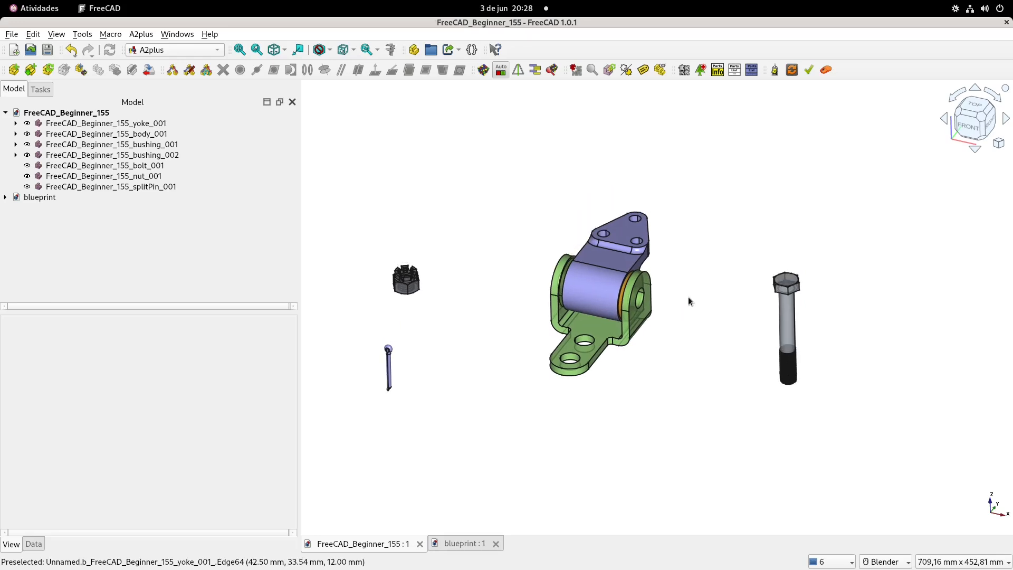
# Seat the bolt head's washer-face edge on the nearest yoke arm's outer hole edge with a Circular Edge constraint, direction aligned, offset 0 mm.
pyautogui.scroll(5, 688, 296)
pyautogui.scroll(-5, 688, 297)
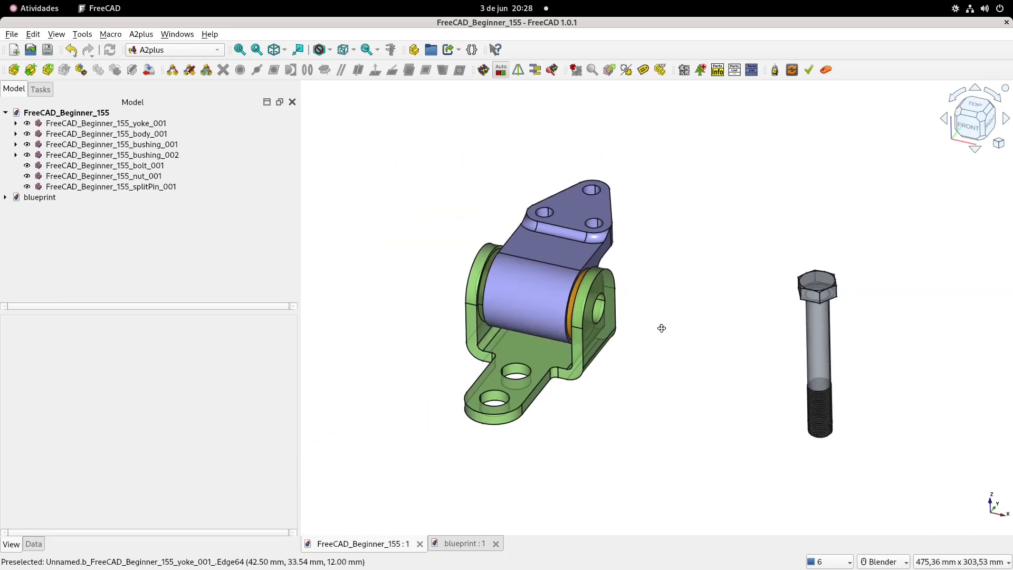
pyautogui.moveTo(770, 290); pyautogui.dragTo(772, 234, button='middle')
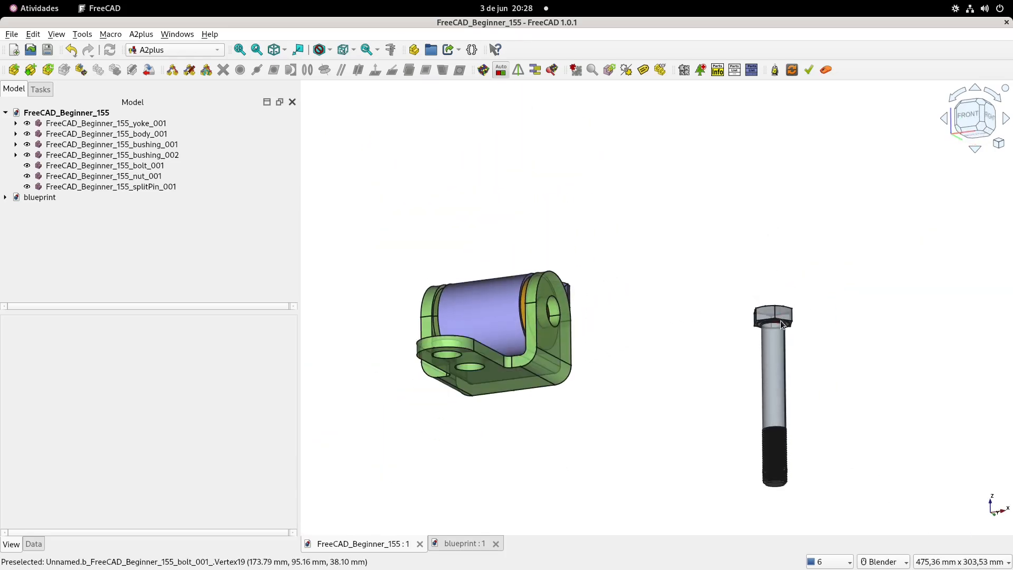
pyautogui.scroll(2, 780, 323)
pyautogui.scroll(5, 780, 325)
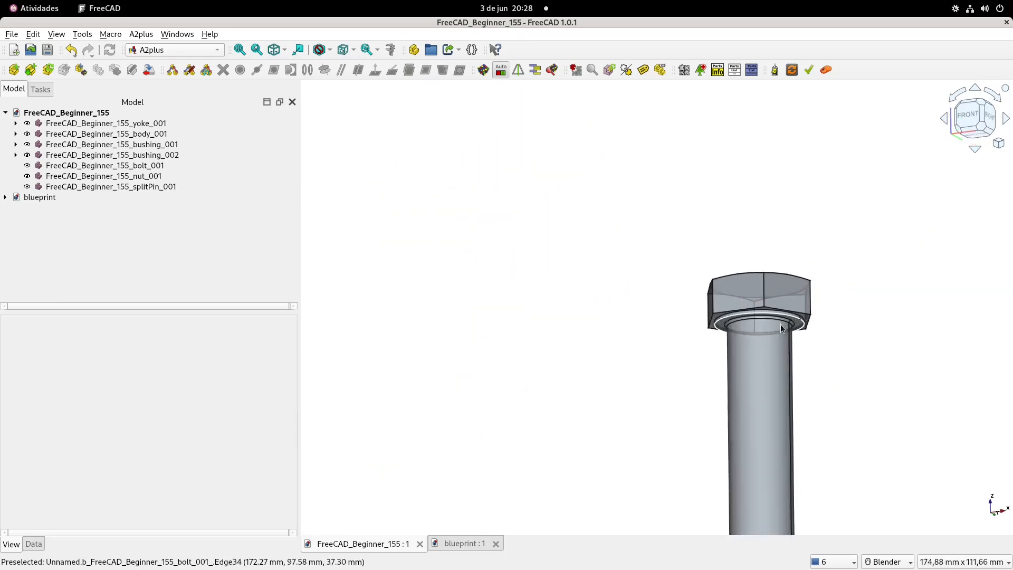
pyautogui.click(729, 325)
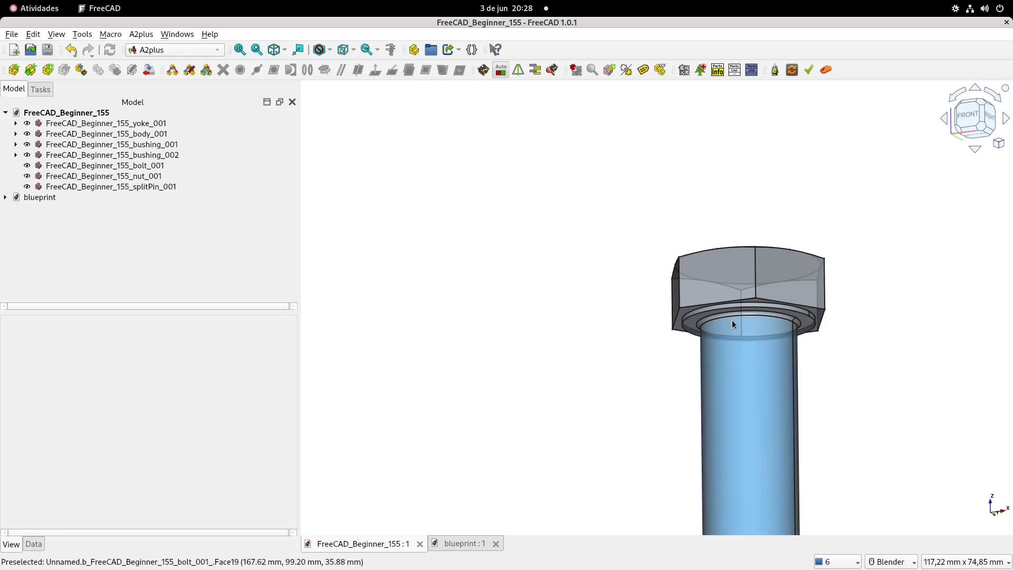
pyautogui.click(803, 316)
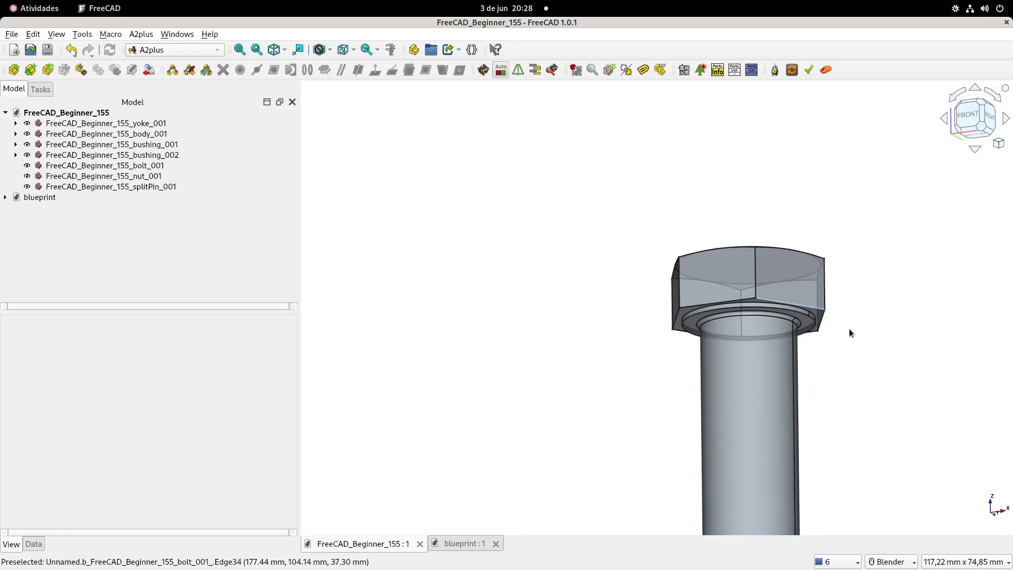
pyautogui.scroll(4, 849, 329)
pyautogui.click(874, 341)
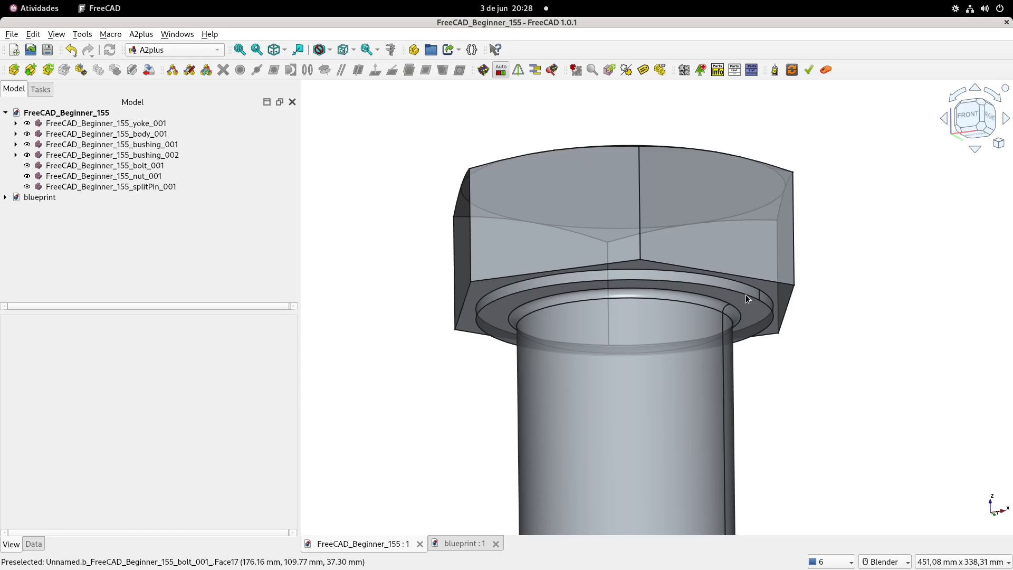
pyautogui.click(743, 294)
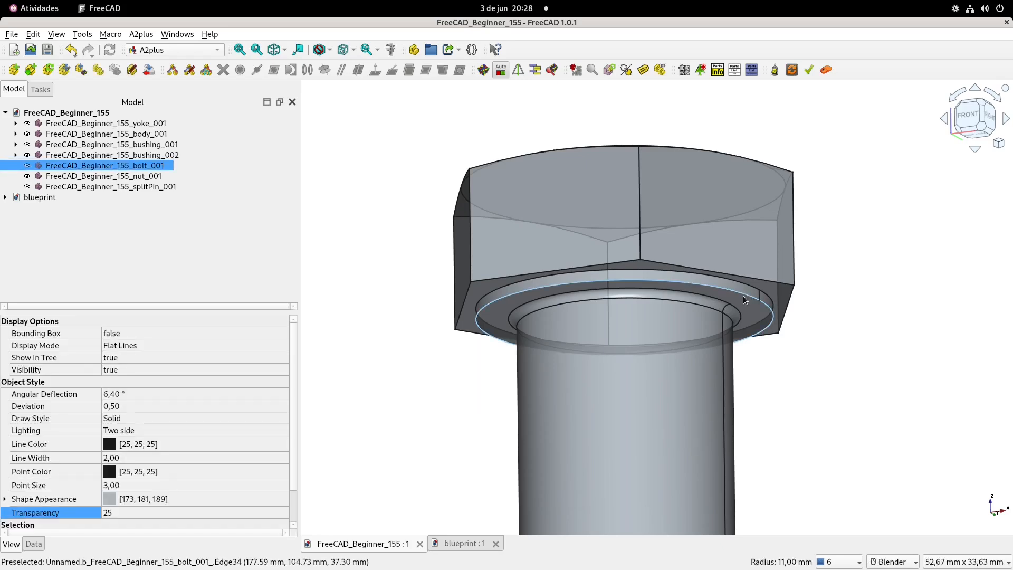
pyautogui.scroll(-8, 742, 295)
pyautogui.keyDown('shift'); pyautogui.moveTo(564, 287); pyautogui.dragTo(617, 305, button='middle'); pyautogui.keyUp('shift')
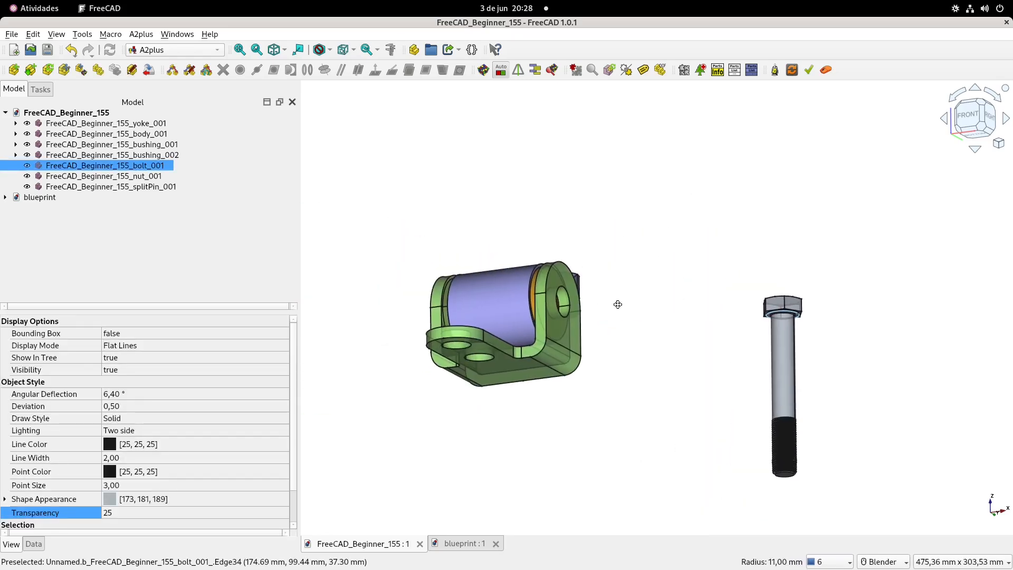
pyautogui.scroll(2, 607, 303)
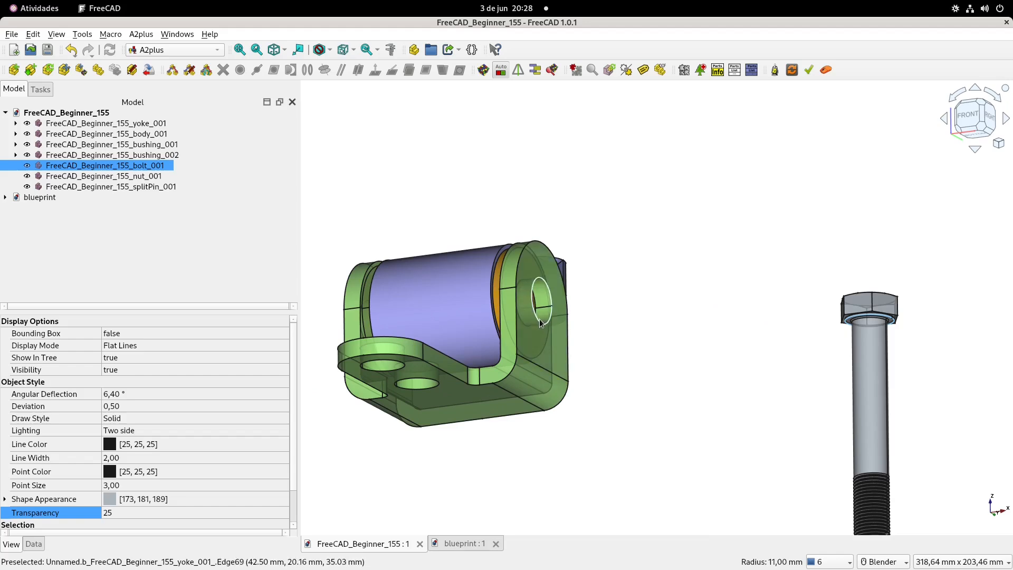
pyautogui.keyDown('ctrl'); pyautogui.click(539, 318); pyautogui.keyUp('ctrl')
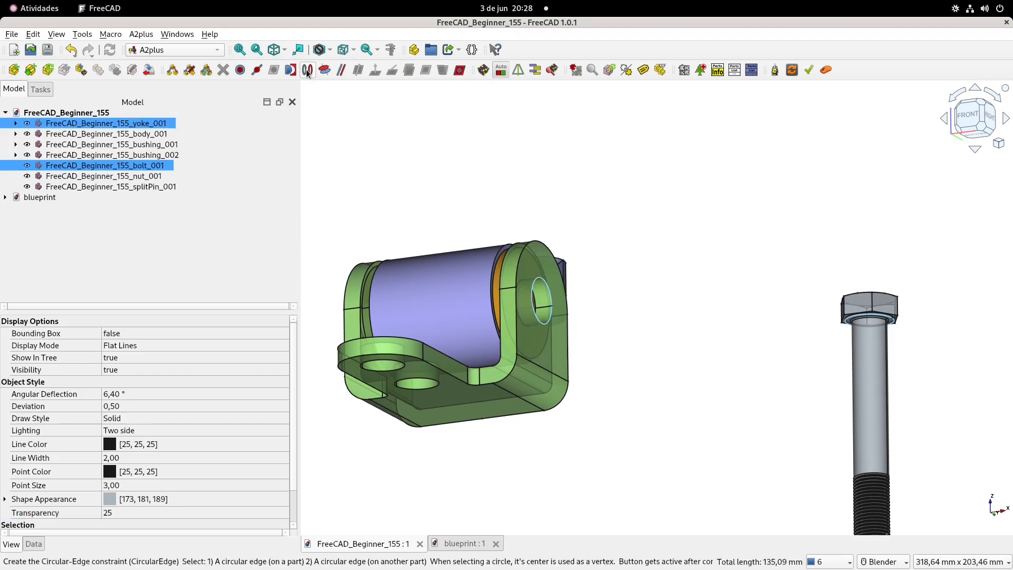
pyautogui.click(307, 70)
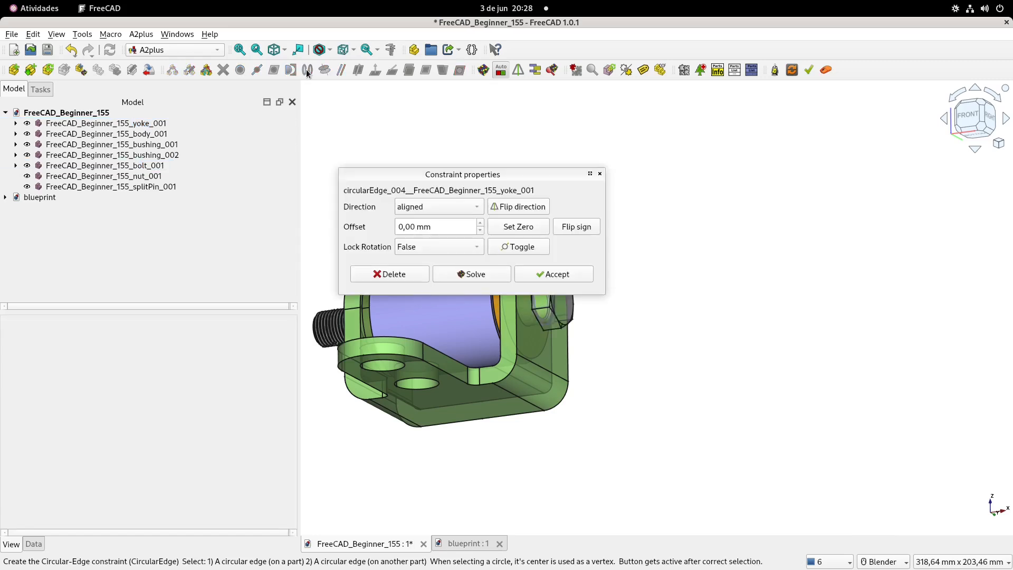
pyautogui.click(575, 274)
# Seat the nut's flat annular face on the opposite yoke arm's outer hole edge with a Center-of-Mass constraint, direction aligned, offset 0 mm.
pyautogui.moveTo(576, 278); pyautogui.dragTo(760, 342, button='middle')
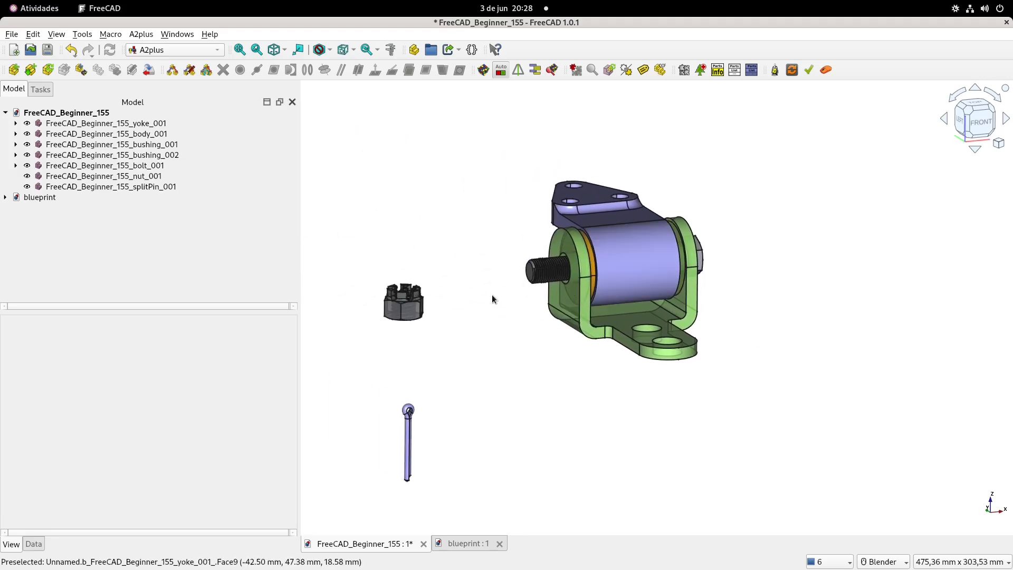
pyautogui.scroll(5, 491, 294)
pyautogui.keyDown('shift'); pyautogui.moveTo(518, 286); pyautogui.dragTo(552, 318, button='middle'); pyautogui.keyUp('shift')
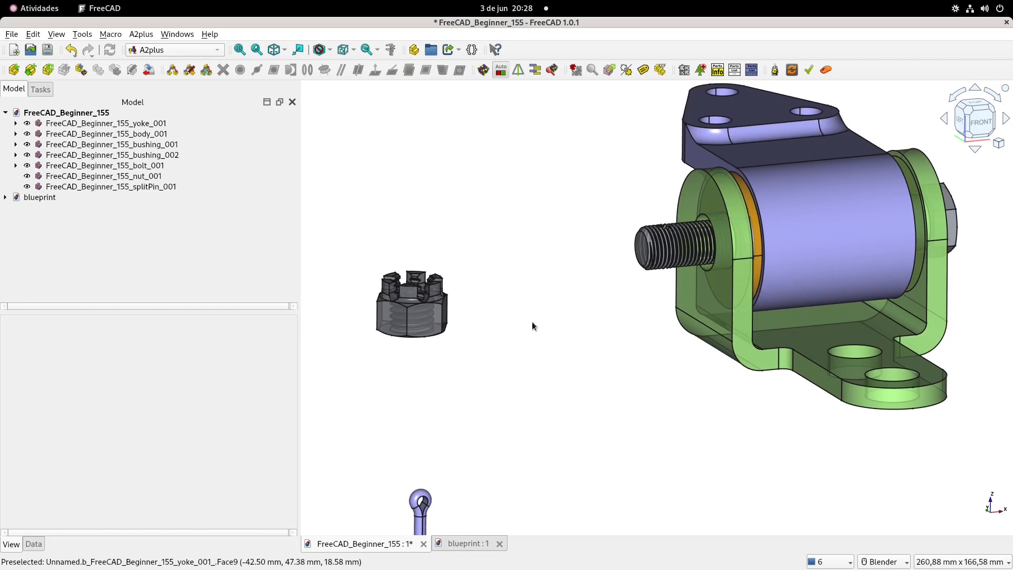
pyautogui.moveTo(486, 346); pyautogui.dragTo(487, 248, button='middle')
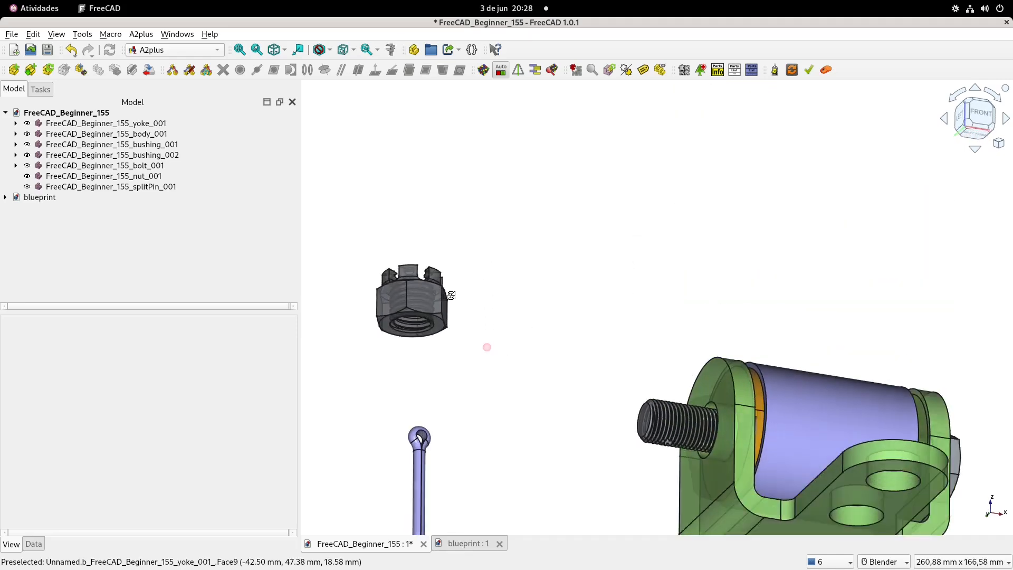
pyautogui.scroll(2, 431, 326)
pyautogui.scroll(2, 431, 326)
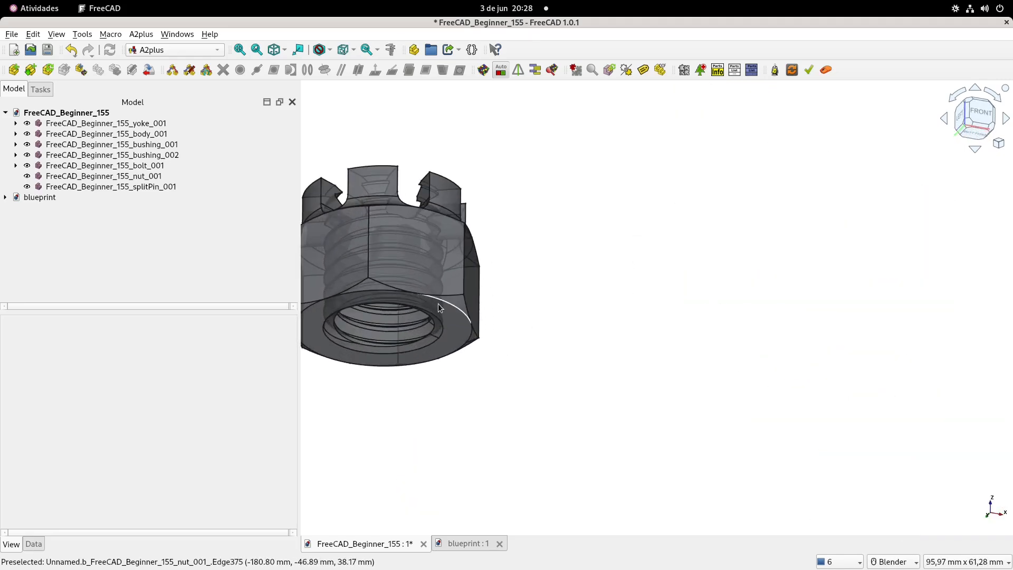
pyautogui.click(457, 322)
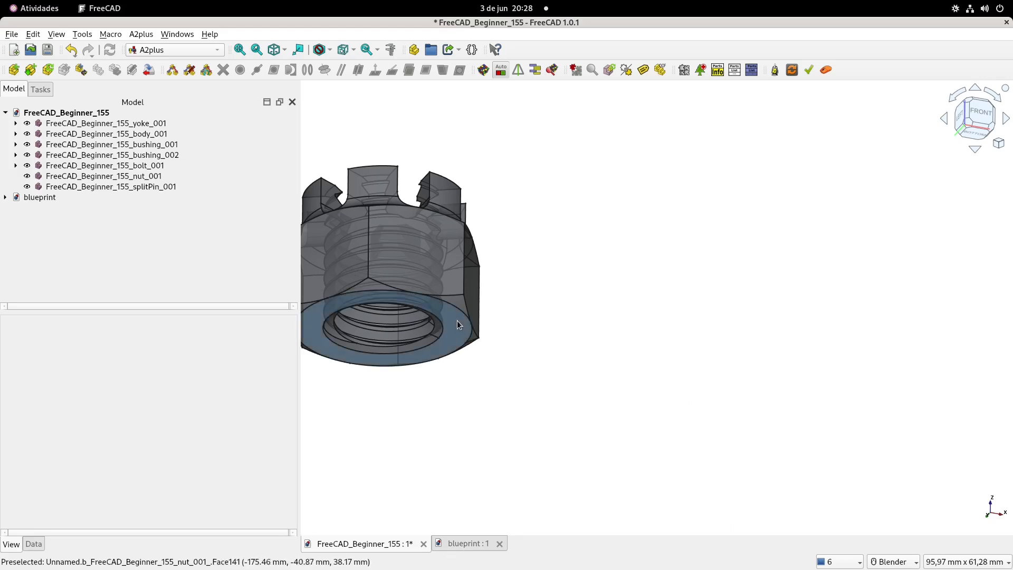
pyautogui.click(457, 318)
pyautogui.scroll(-3, 609, 367)
pyautogui.keyDown('shift'); pyautogui.moveTo(631, 352); pyautogui.dragTo(743, 210, button='middle'); pyautogui.keyUp('shift')
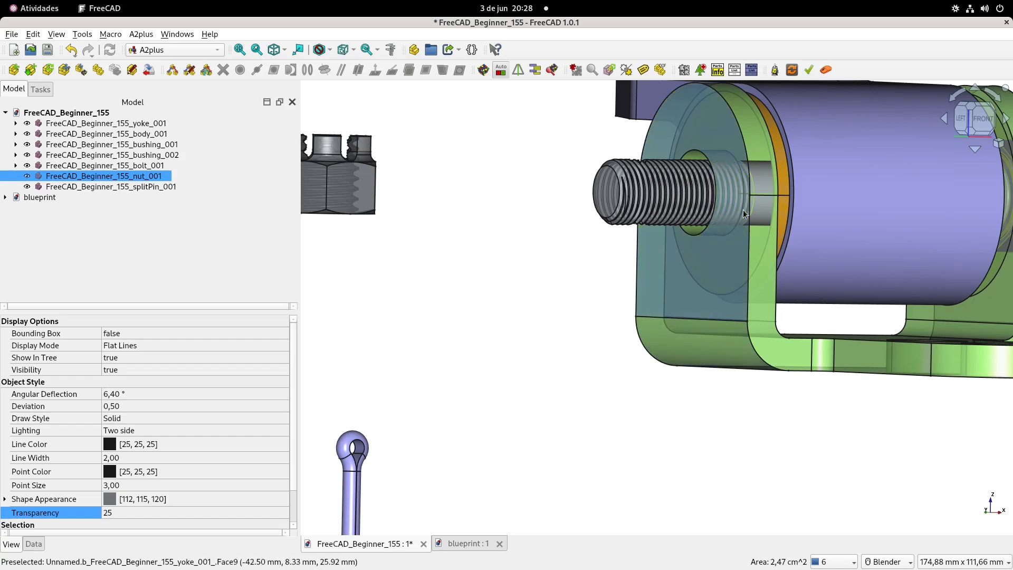
pyautogui.keyDown('ctrl'); pyautogui.click(694, 236); pyautogui.keyUp('ctrl')
pyautogui.keyDown('shift'); pyautogui.moveTo(507, 153); pyautogui.dragTo(553, 203, button='middle'); pyautogui.keyUp('shift')
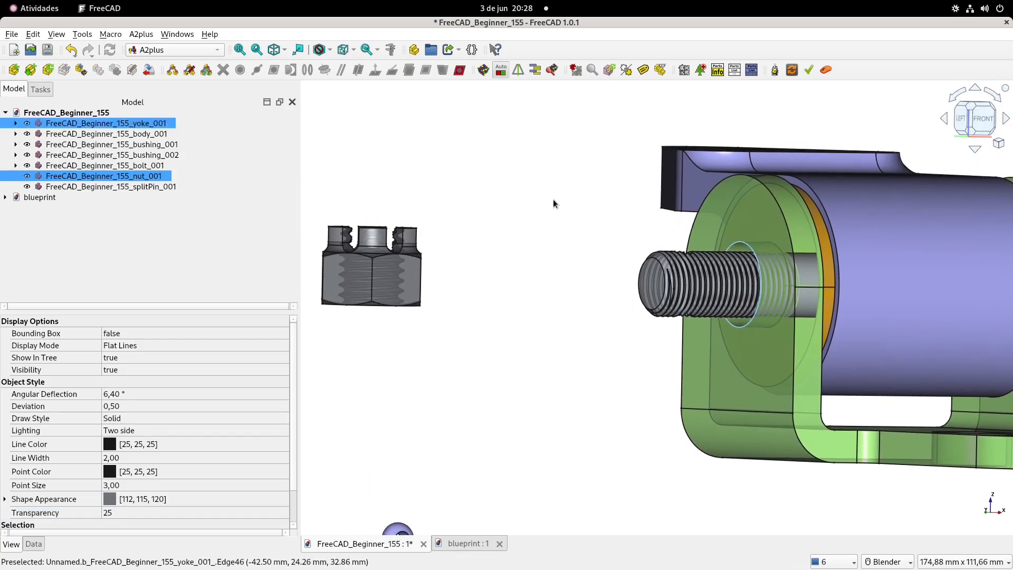
pyautogui.click(461, 71)
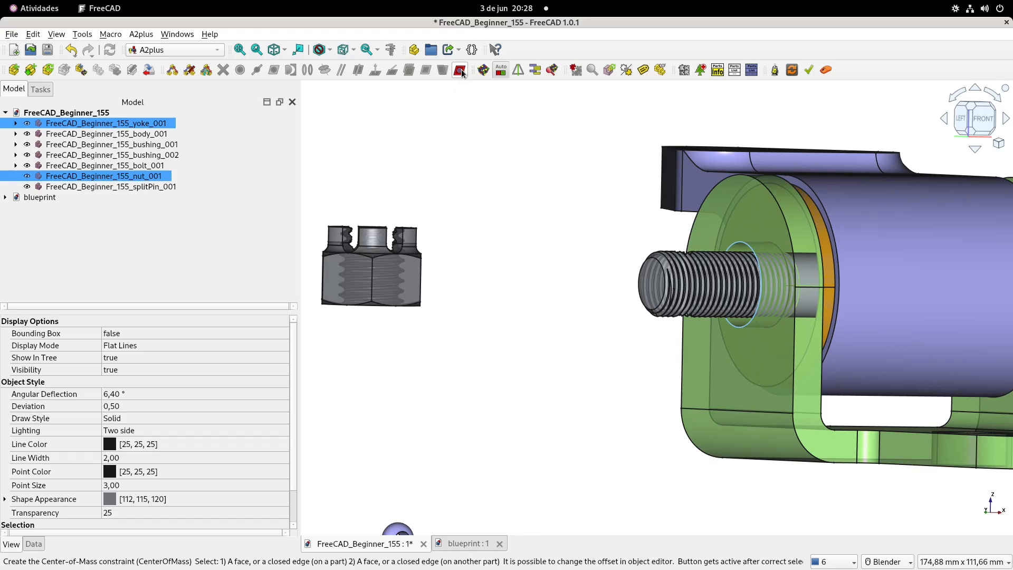
pyautogui.click(460, 71)
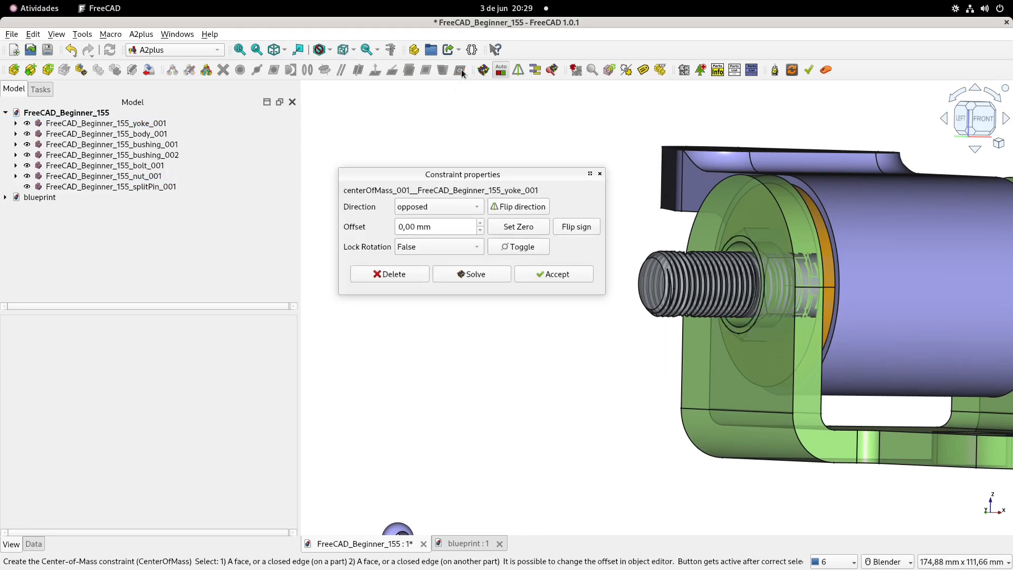
pyautogui.click(531, 206)
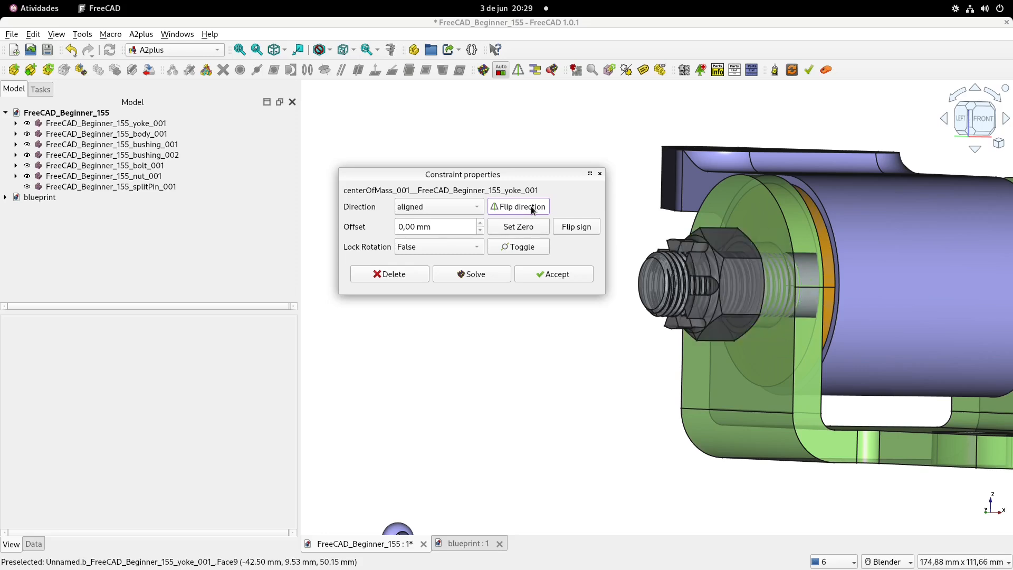
pyautogui.click(552, 275)
# Rotate the nut 30° about the bolt axis with Transform so a castle slot lines up with the bolt's pin hole.
pyautogui.scroll(-2, 525, 260)
pyautogui.moveTo(525, 259); pyautogui.dragTo(575, 354, button='middle')
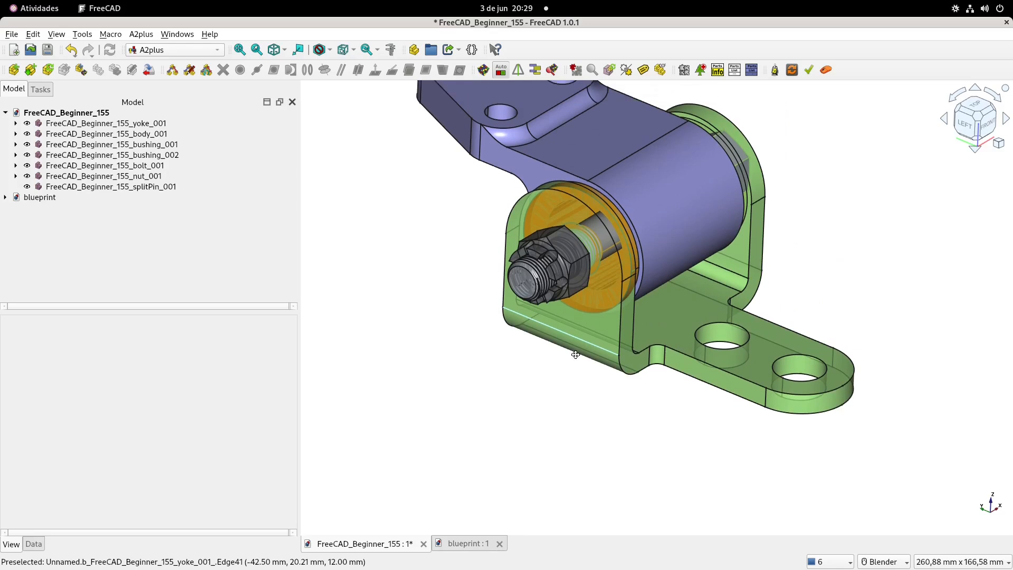
pyautogui.scroll(2, 524, 235)
pyautogui.moveTo(572, 299); pyautogui.dragTo(536, 265, button='middle')
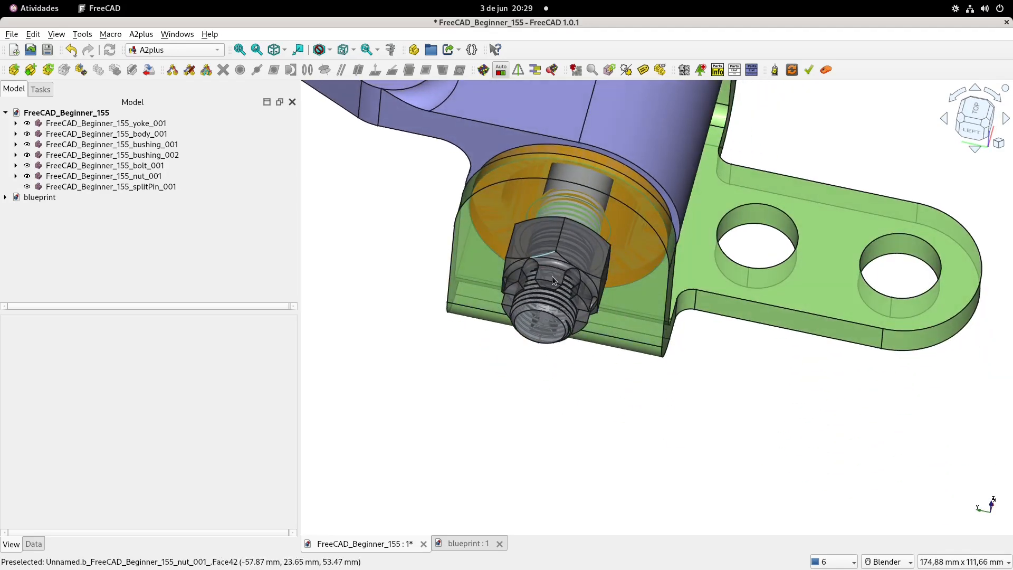
pyautogui.click(145, 177)
pyautogui.scroll(2, 543, 268)
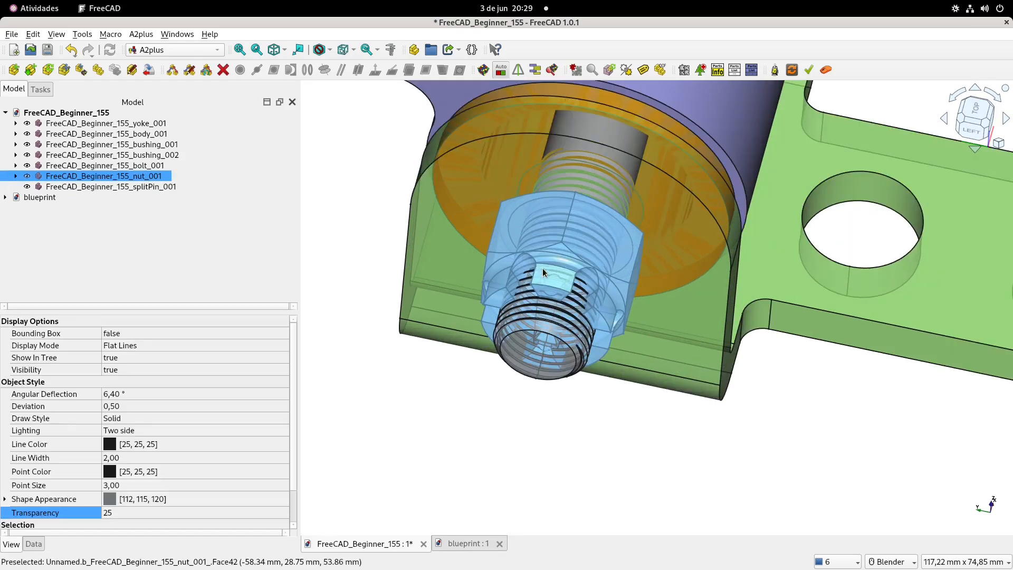
pyautogui.rightClick(144, 178)
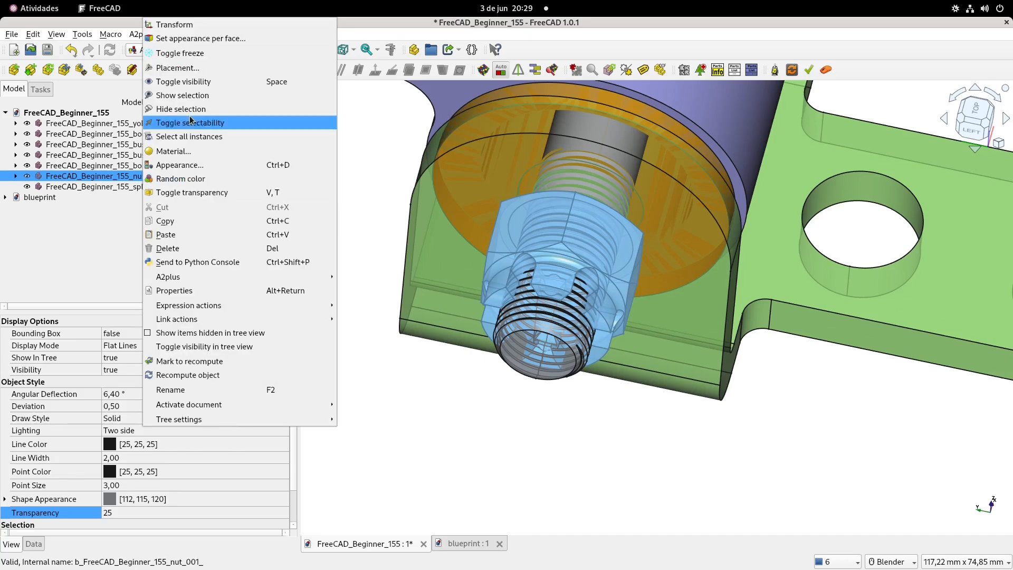
pyautogui.click(176, 24)
pyautogui.moveTo(593, 286); pyautogui.dragTo(531, 357, button='middle')
pyautogui.scroll(2, 633, 331)
pyautogui.moveTo(701, 377); pyautogui.dragTo(700, 361)
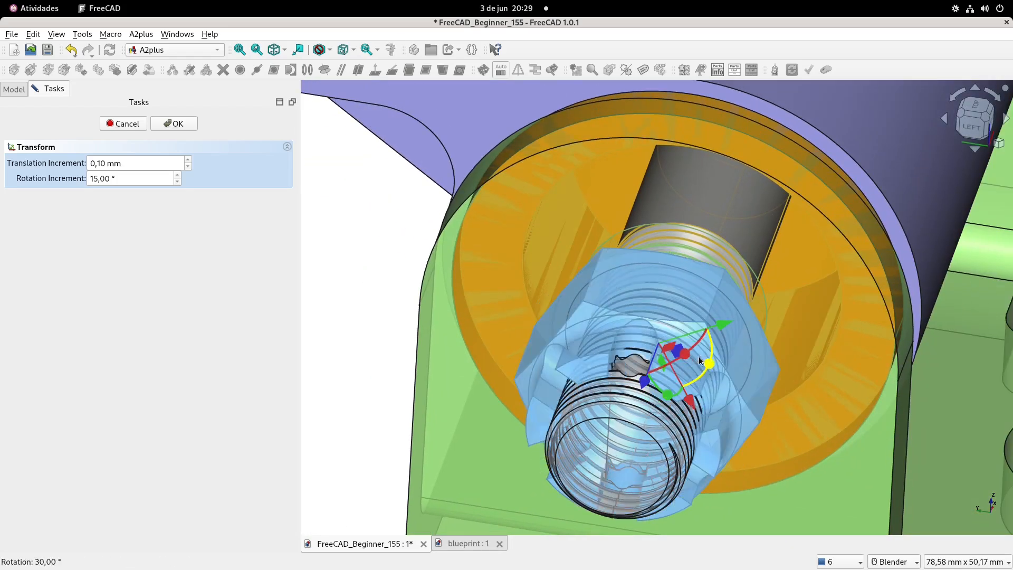
pyautogui.click(184, 125)
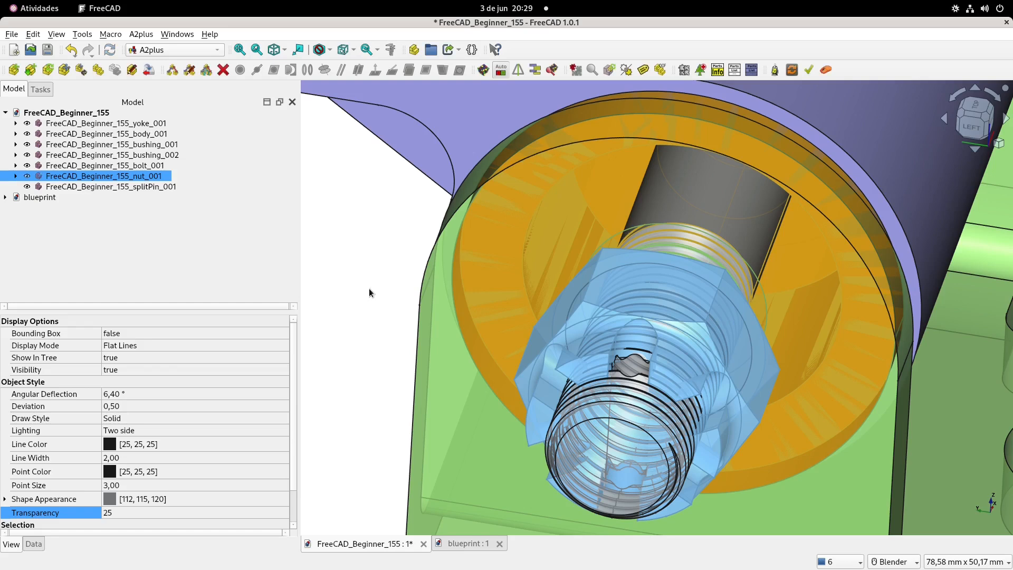
pyautogui.click(369, 289)
pyautogui.scroll(-2, 641, 393)
pyautogui.moveTo(693, 390); pyautogui.dragTo(667, 410, button='middle')
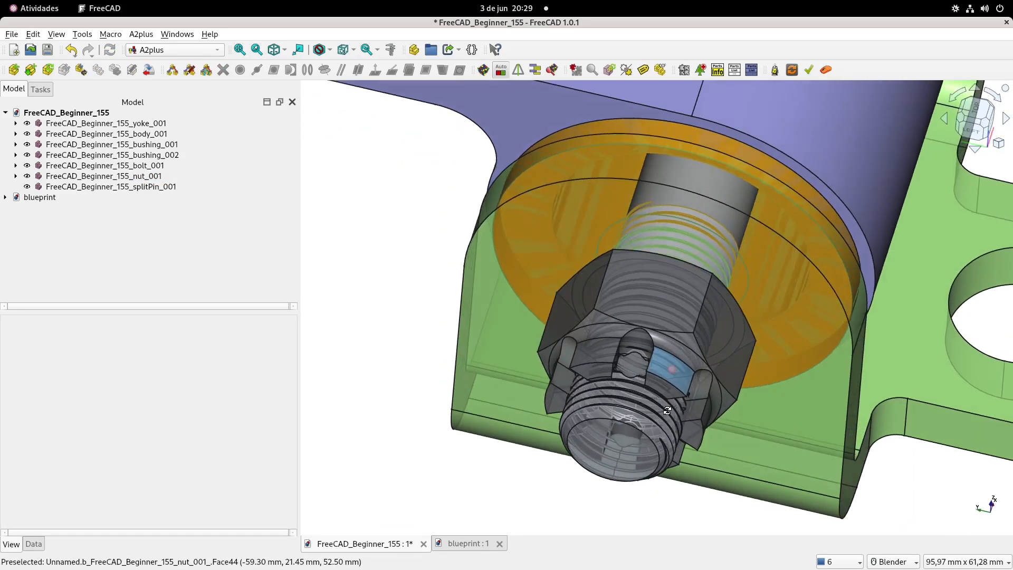
# Use Transform on the split pin to centre it over the bolt's pin hole in top view and rotate it -90° about its vertical axis.
pyautogui.scroll(-6, 663, 409)
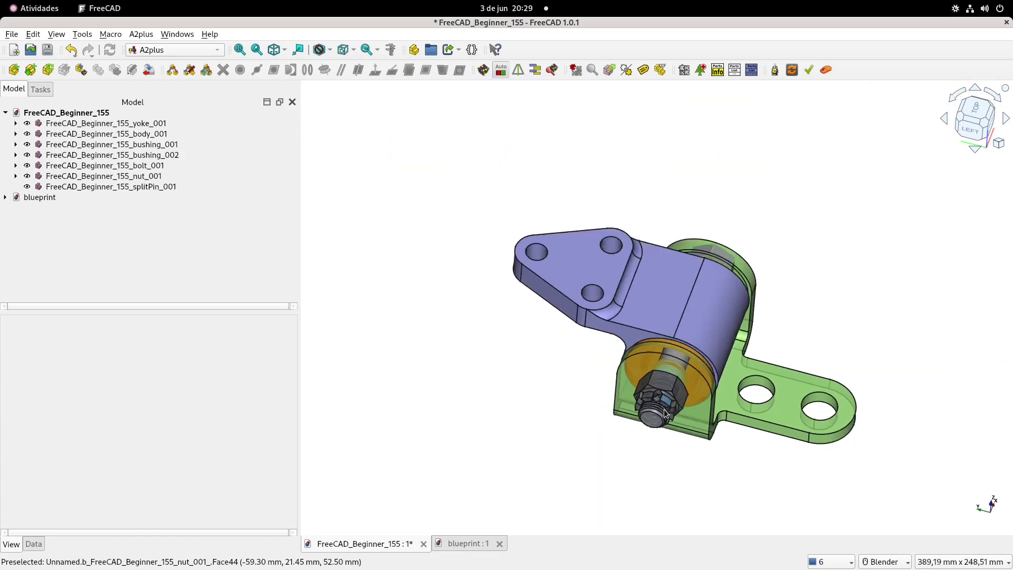
pyautogui.scroll(-2, 664, 413)
pyautogui.keyDown('shift'); pyautogui.moveTo(652, 378); pyautogui.dragTo(645, 241, button='middle'); pyautogui.keyUp('shift')
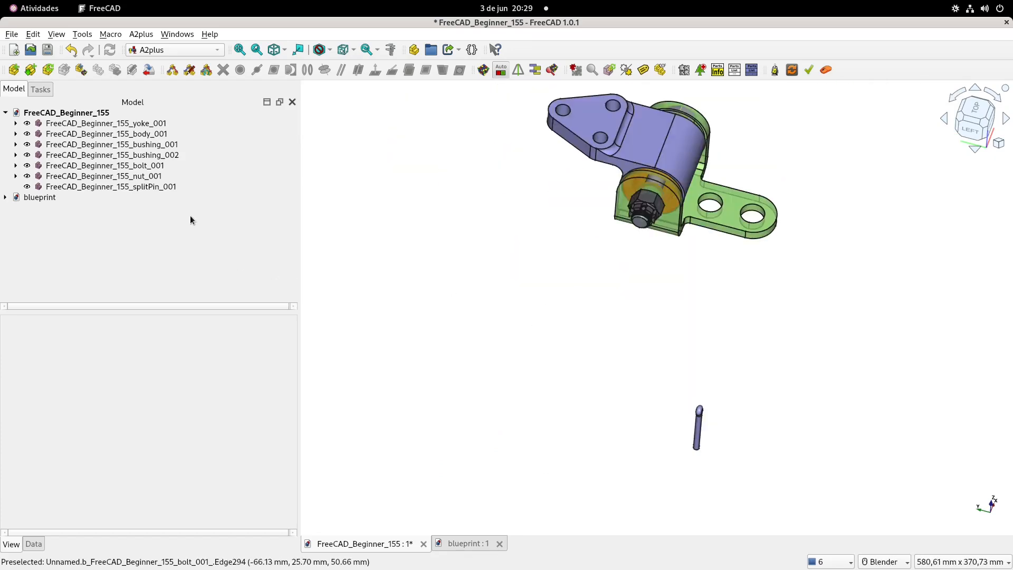
pyautogui.click(163, 187)
pyautogui.rightClick(163, 187)
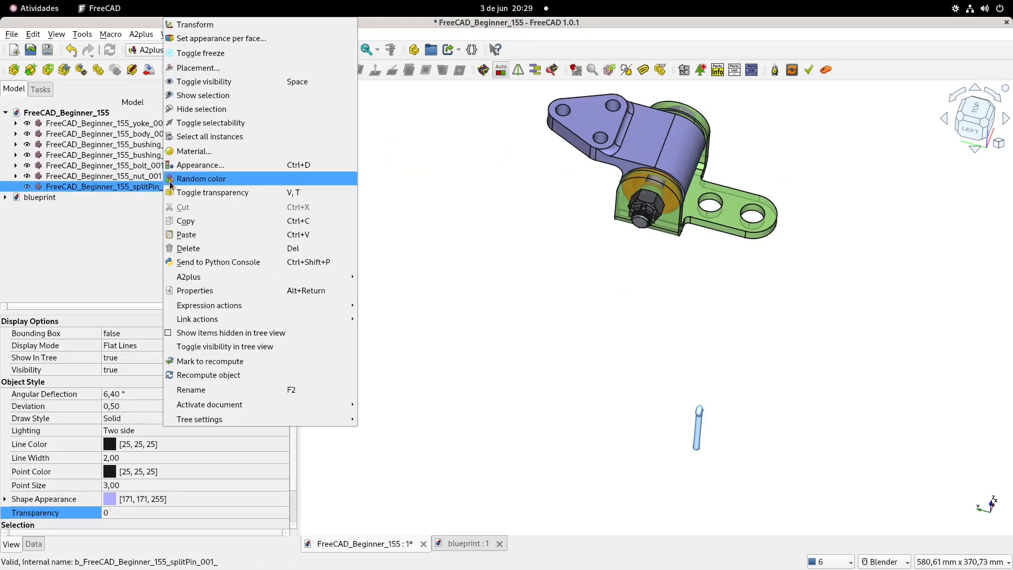
pyautogui.click(194, 24)
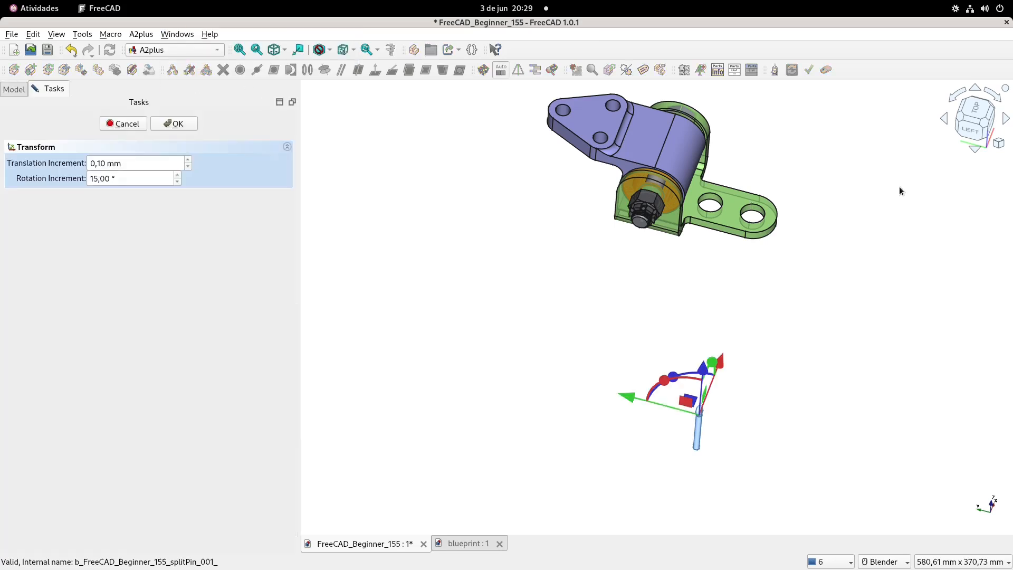
pyautogui.click(971, 118)
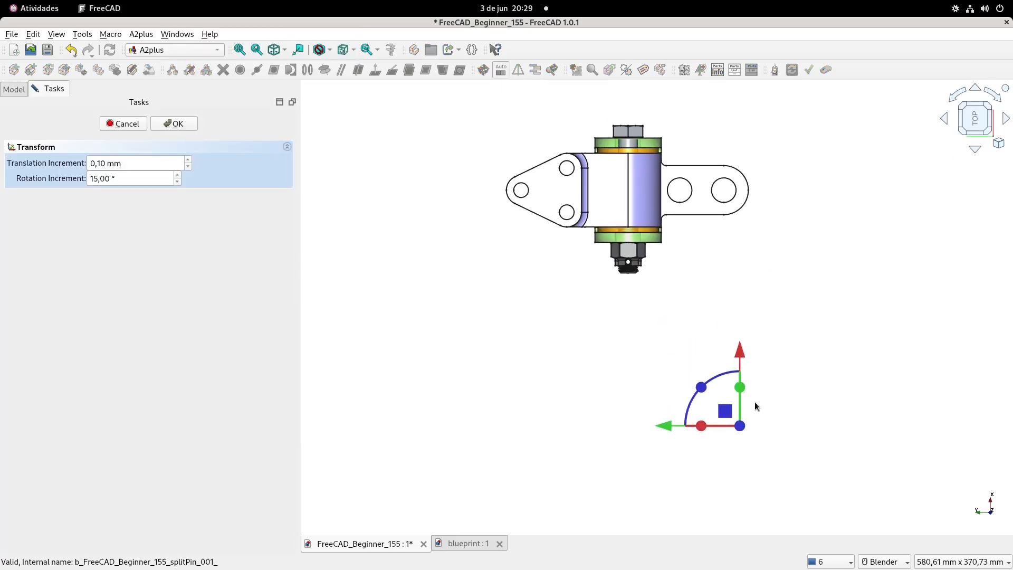
pyautogui.scroll(4, 618, 278)
pyautogui.scroll(3, 618, 278)
pyautogui.moveTo(625, 404); pyautogui.dragTo(685, 242)
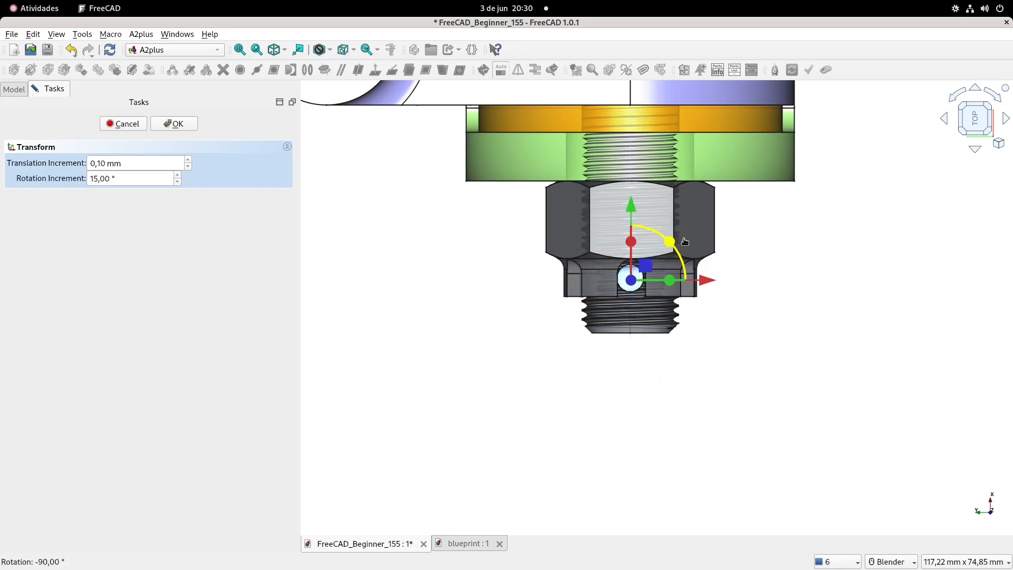
# Raise the split pin vertically through the nut slot and bolt hole until its eye sits just above the nut, and accept the transform.
pyautogui.click(975, 148)
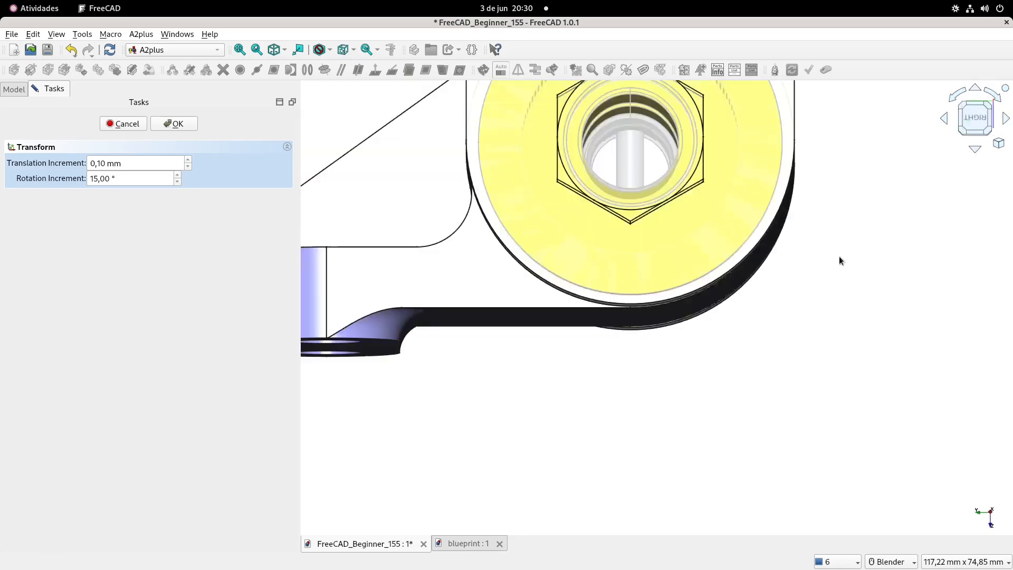
pyautogui.keyDown('shift'); pyautogui.moveTo(809, 266); pyautogui.dragTo(792, 356, button='middle'); pyautogui.keyUp('shift')
pyautogui.moveTo(870, 245); pyautogui.dragTo(844, 279, button='middle')
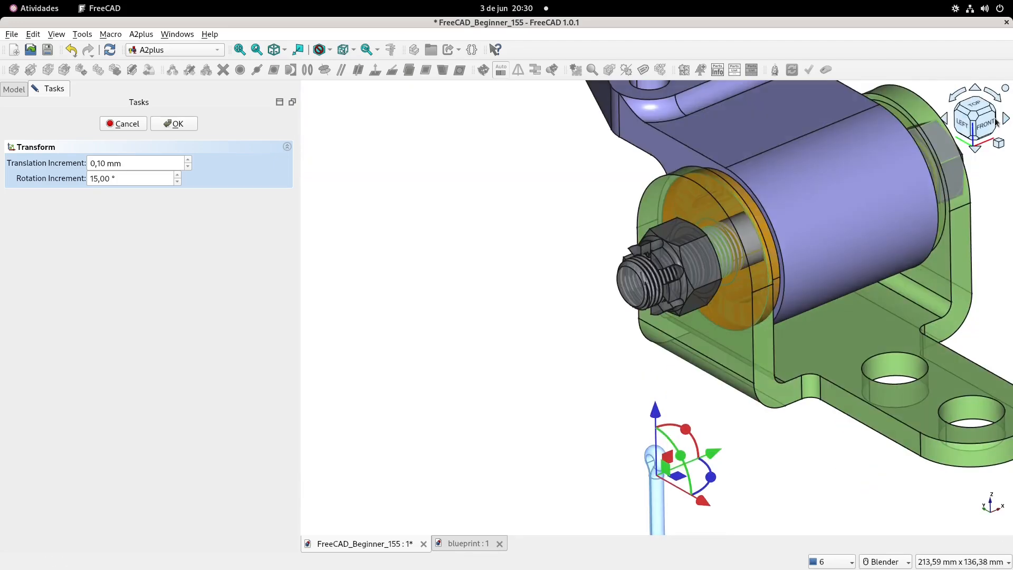
pyautogui.click(965, 128)
pyautogui.moveTo(616, 446); pyautogui.dragTo(639, 199)
pyautogui.moveTo(889, 185); pyautogui.dragTo(642, 349, button='middle')
pyautogui.scroll(-2, 664, 359)
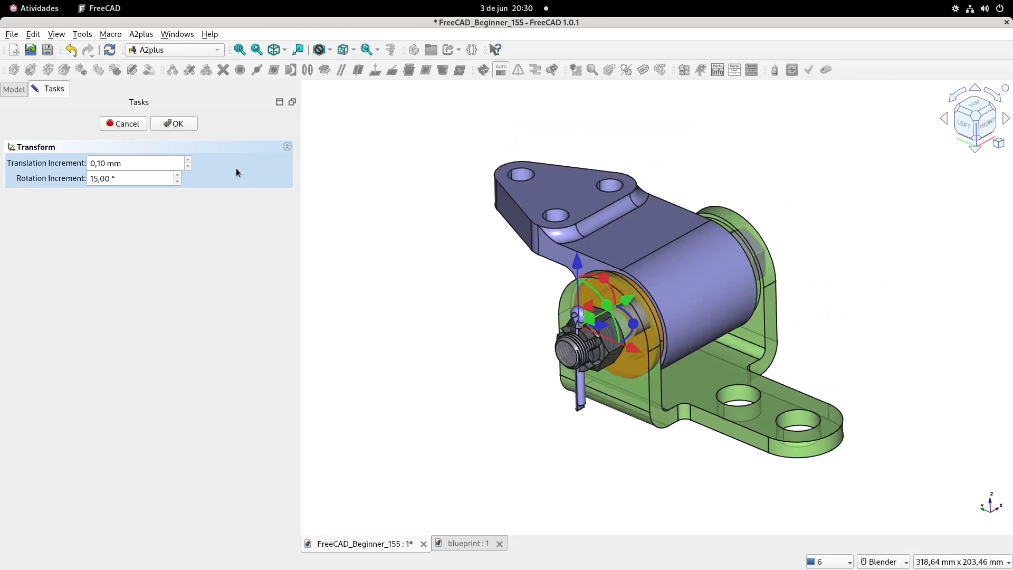
pyautogui.click(175, 125)
# Export all seven assembly parts to the CAD_3D folder as FreeCAD_Beginner_155.obj in the Wavefront OBJ - Arch module format.
pyautogui.keyDown('shift'); pyautogui.moveTo(394, 264); pyautogui.dragTo(390, 245, button='middle'); pyautogui.keyUp('shift')
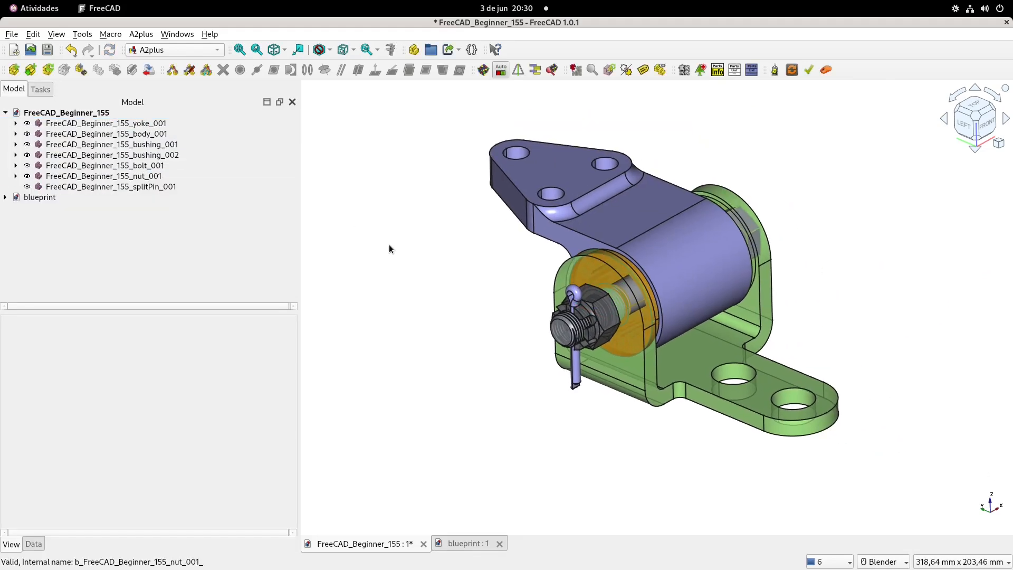
pyautogui.moveTo(460, 285)
pyautogui.keyDown('shift'); pyautogui.mouseDown(button='middle')
pyautogui.moveTo(452, 272)
pyautogui.moveTo(457, 287)
pyautogui.moveTo(444, 295)
pyautogui.mouseUp(button='middle'); pyautogui.keyUp('shift')
pyautogui.moveTo(499, 276)
pyautogui.keyDown('shift'); pyautogui.mouseDown(button='middle')
pyautogui.moveTo(486, 276)
pyautogui.moveTo(498, 255)
pyautogui.moveTo(502, 268)
pyautogui.mouseUp(button='middle'); pyautogui.keyUp('shift')
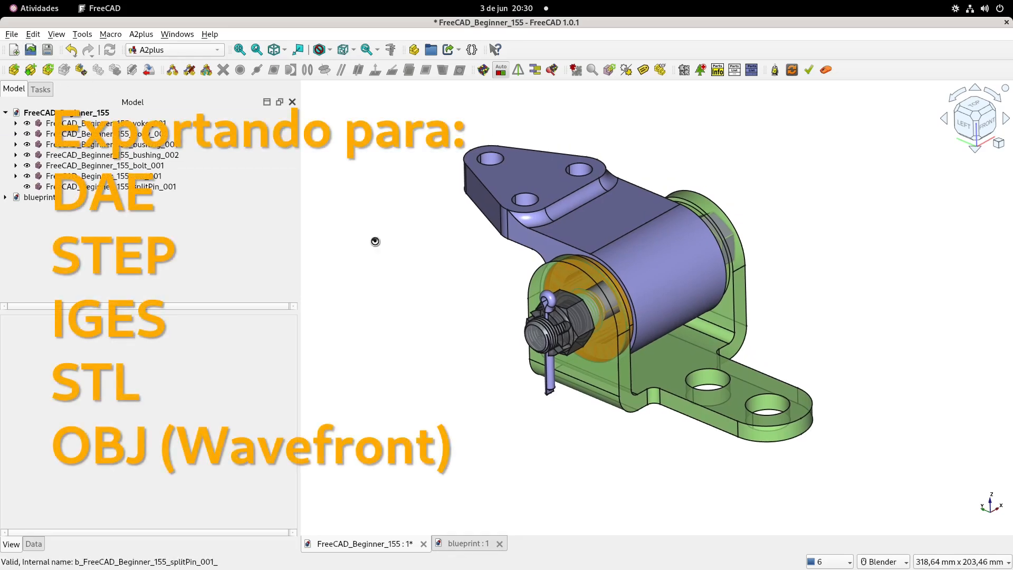
pyautogui.hotkey('ctrl', 'a')
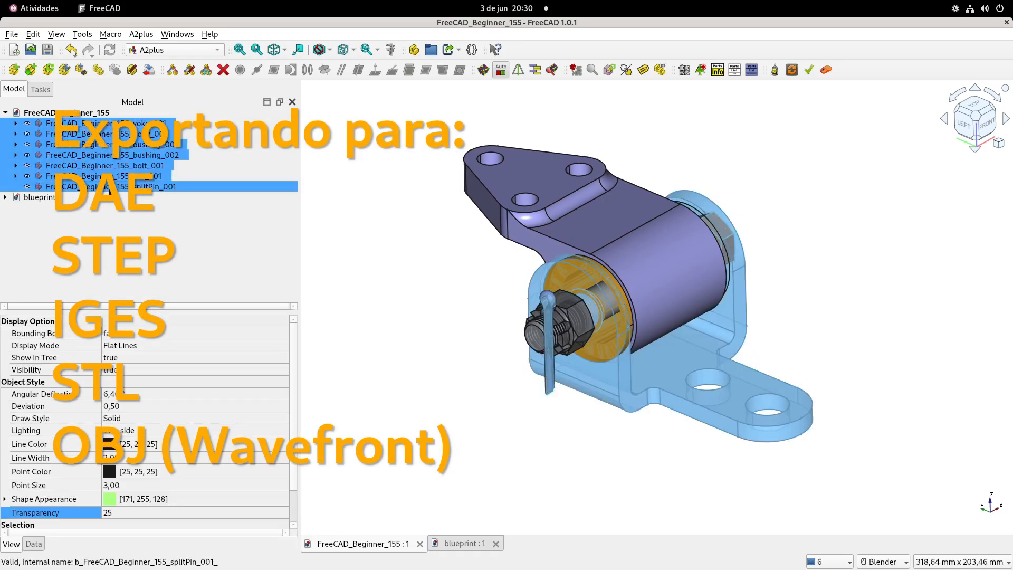
pyautogui.hotkey('ctrl', 'e')
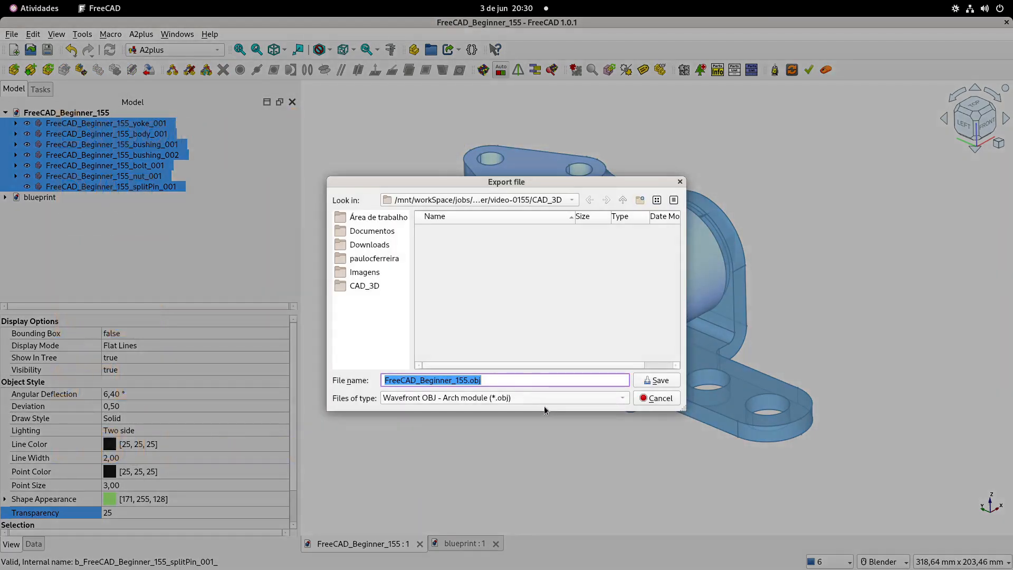
pyautogui.click(673, 381)
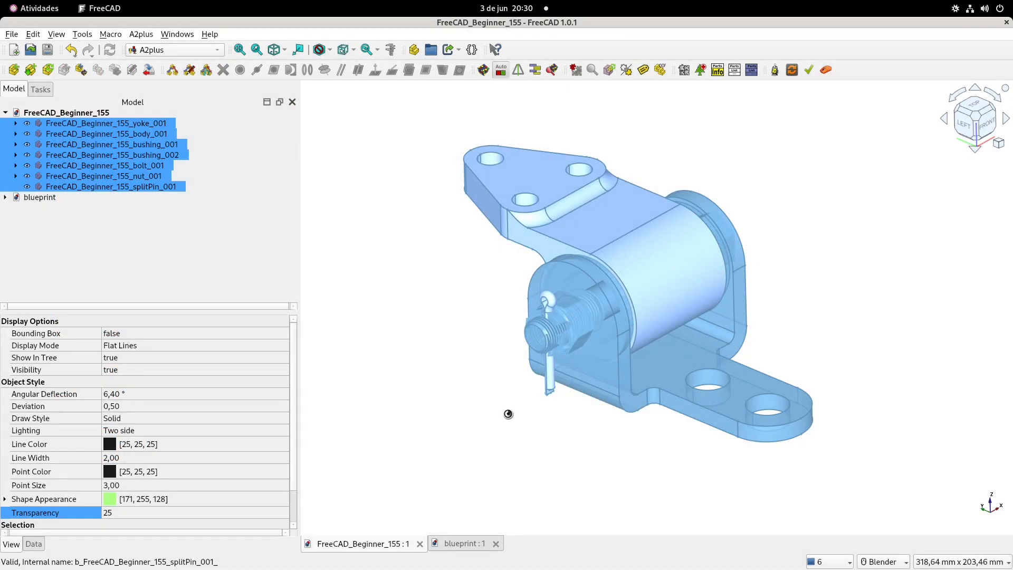